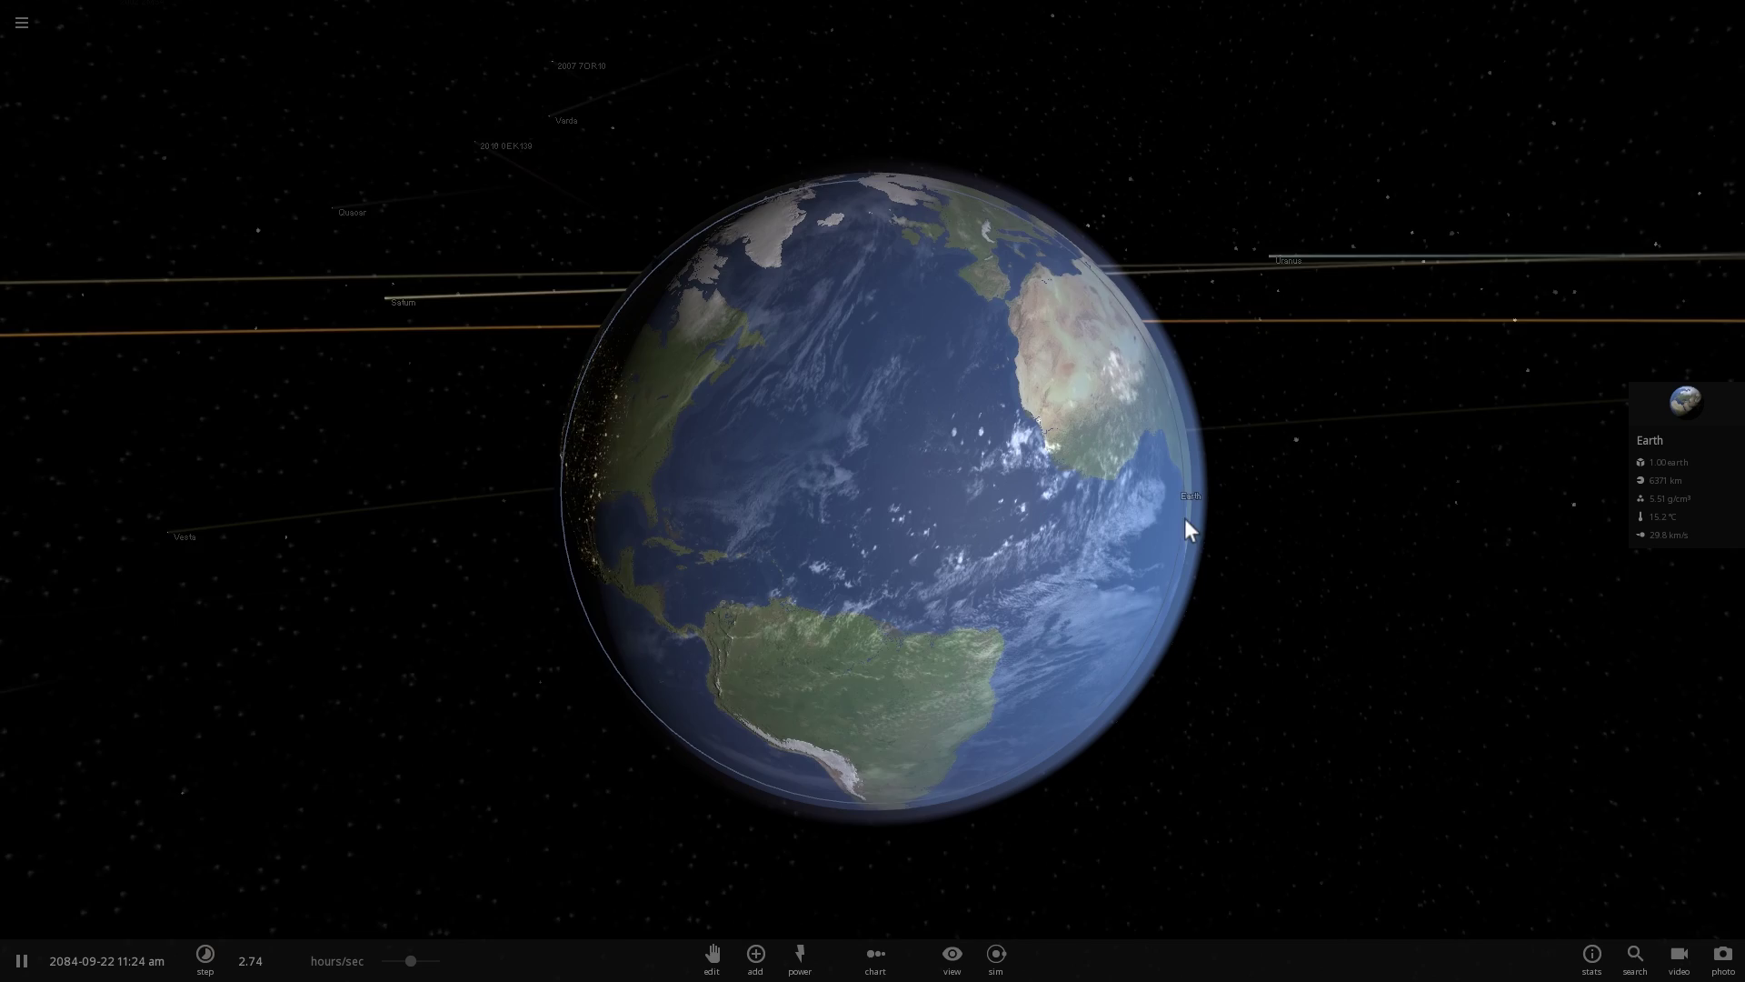
scroll(1138, 515, down, 3)
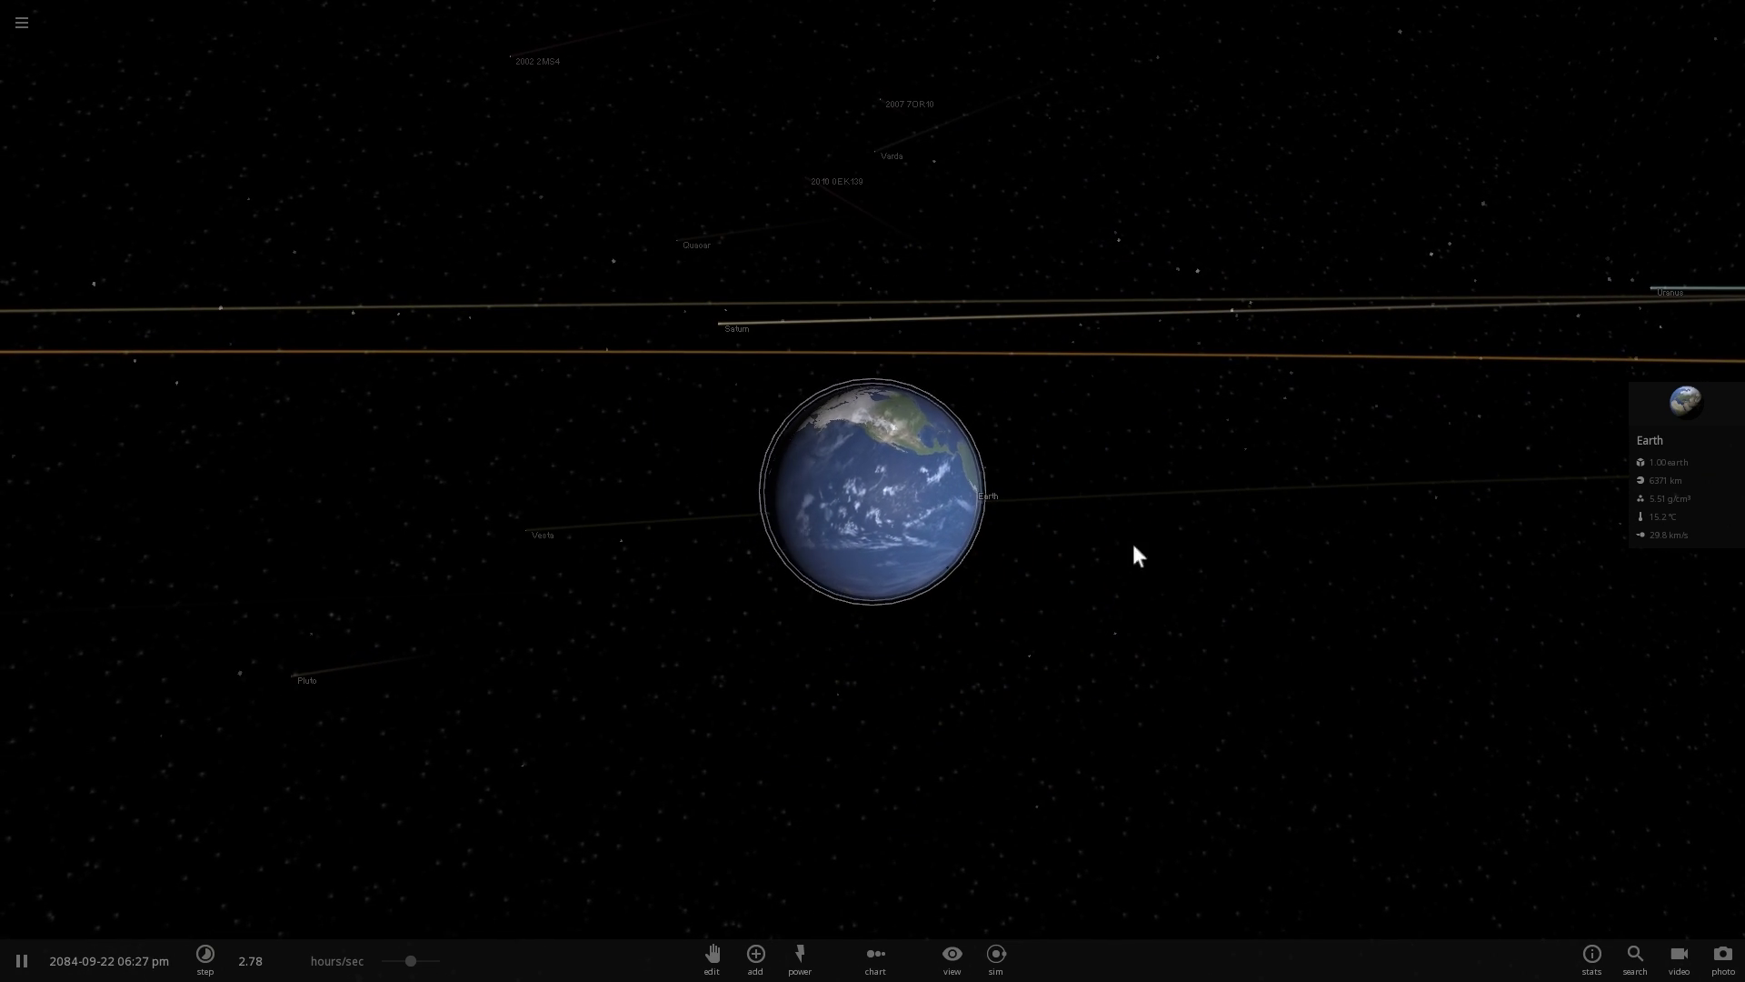
drag(1072, 570, 1142, 547)
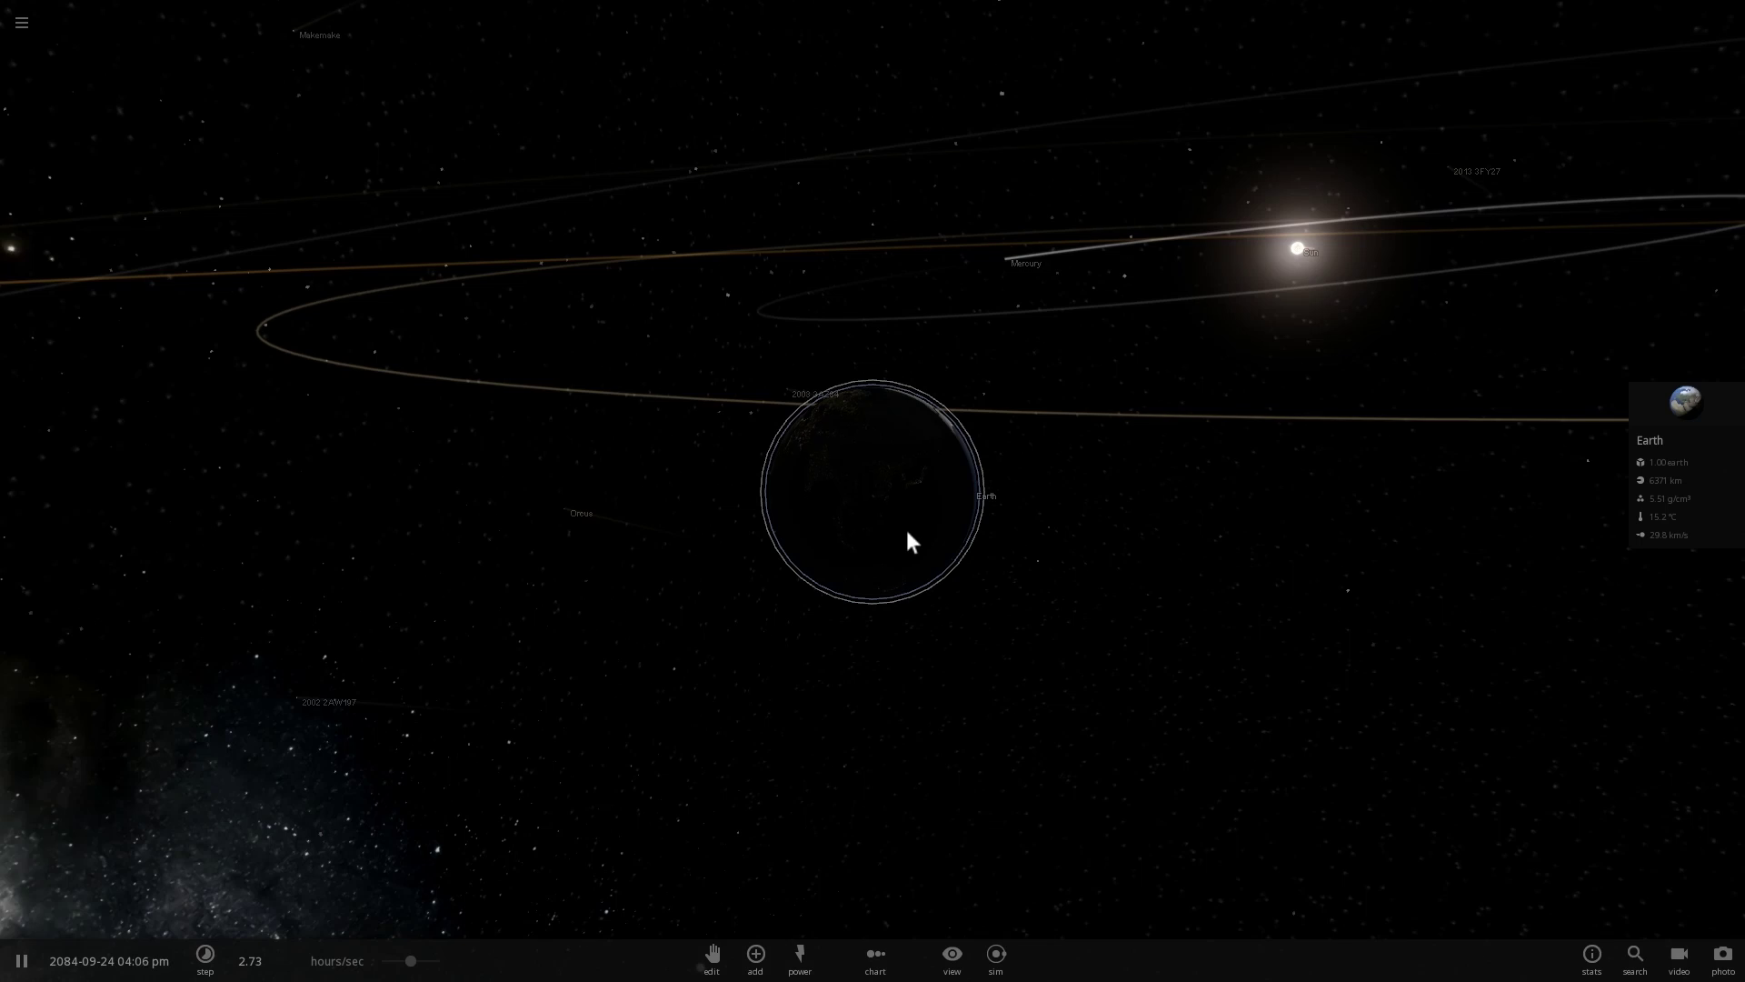
click(755, 953)
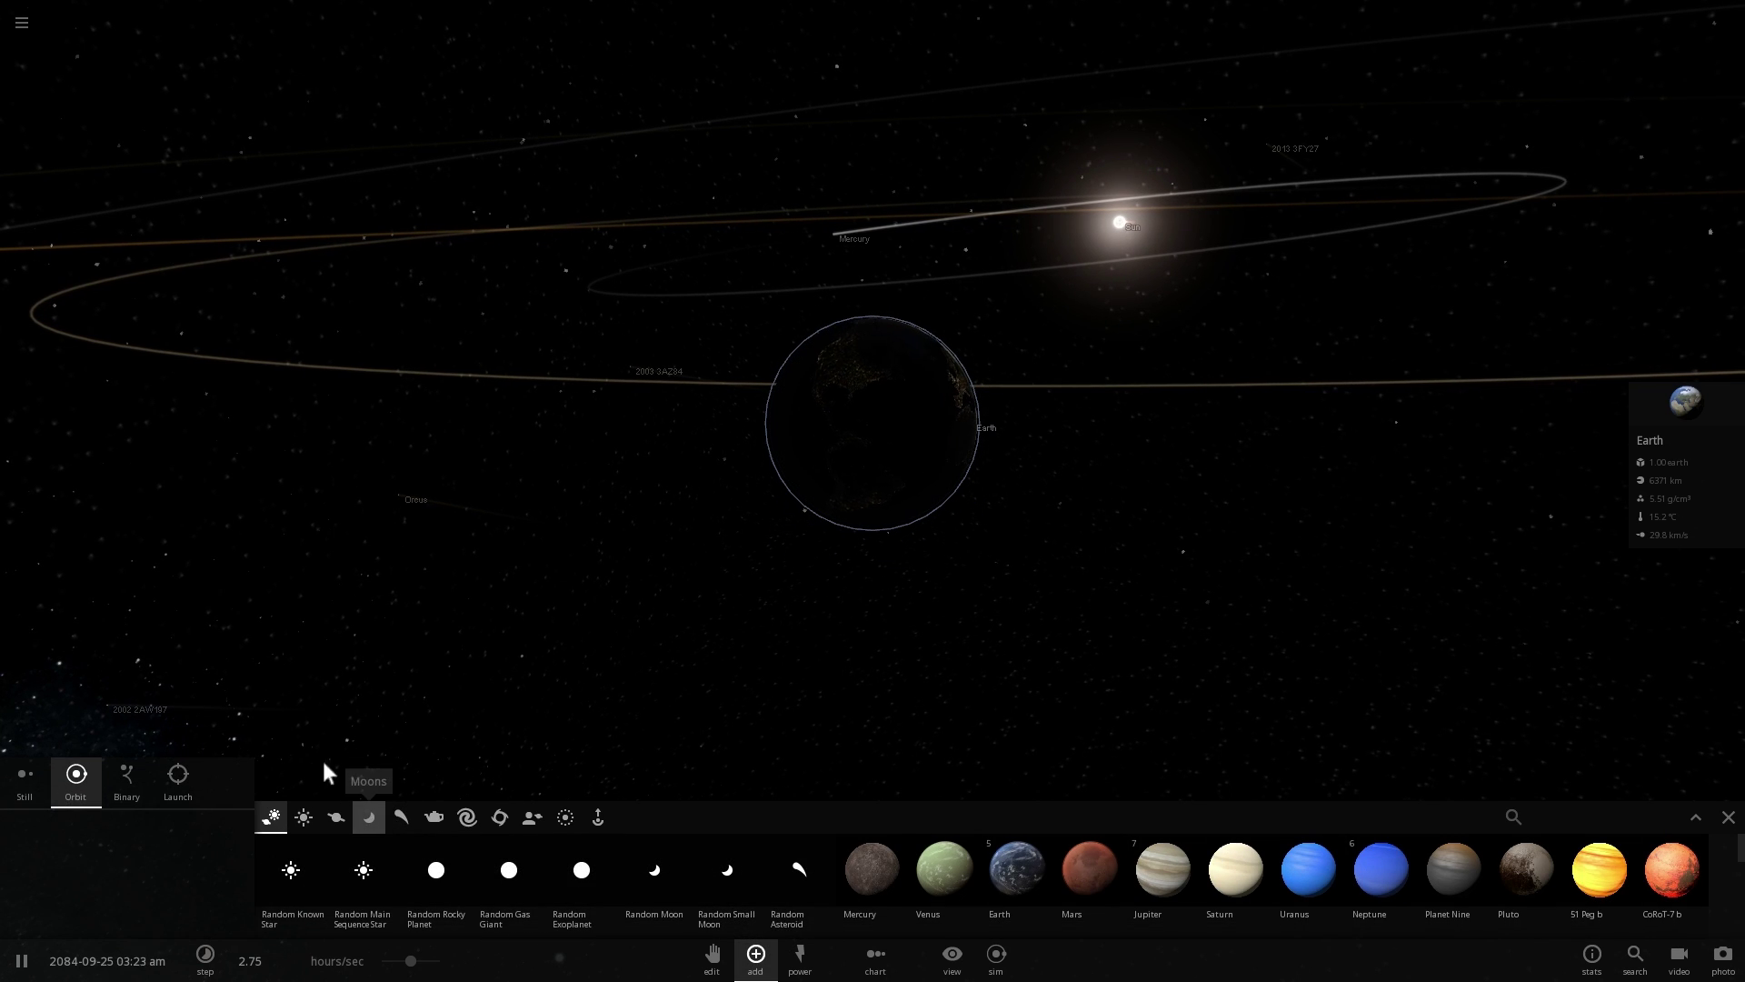
- Browse the ready-made exoplanet simulations available to open
click(20, 31)
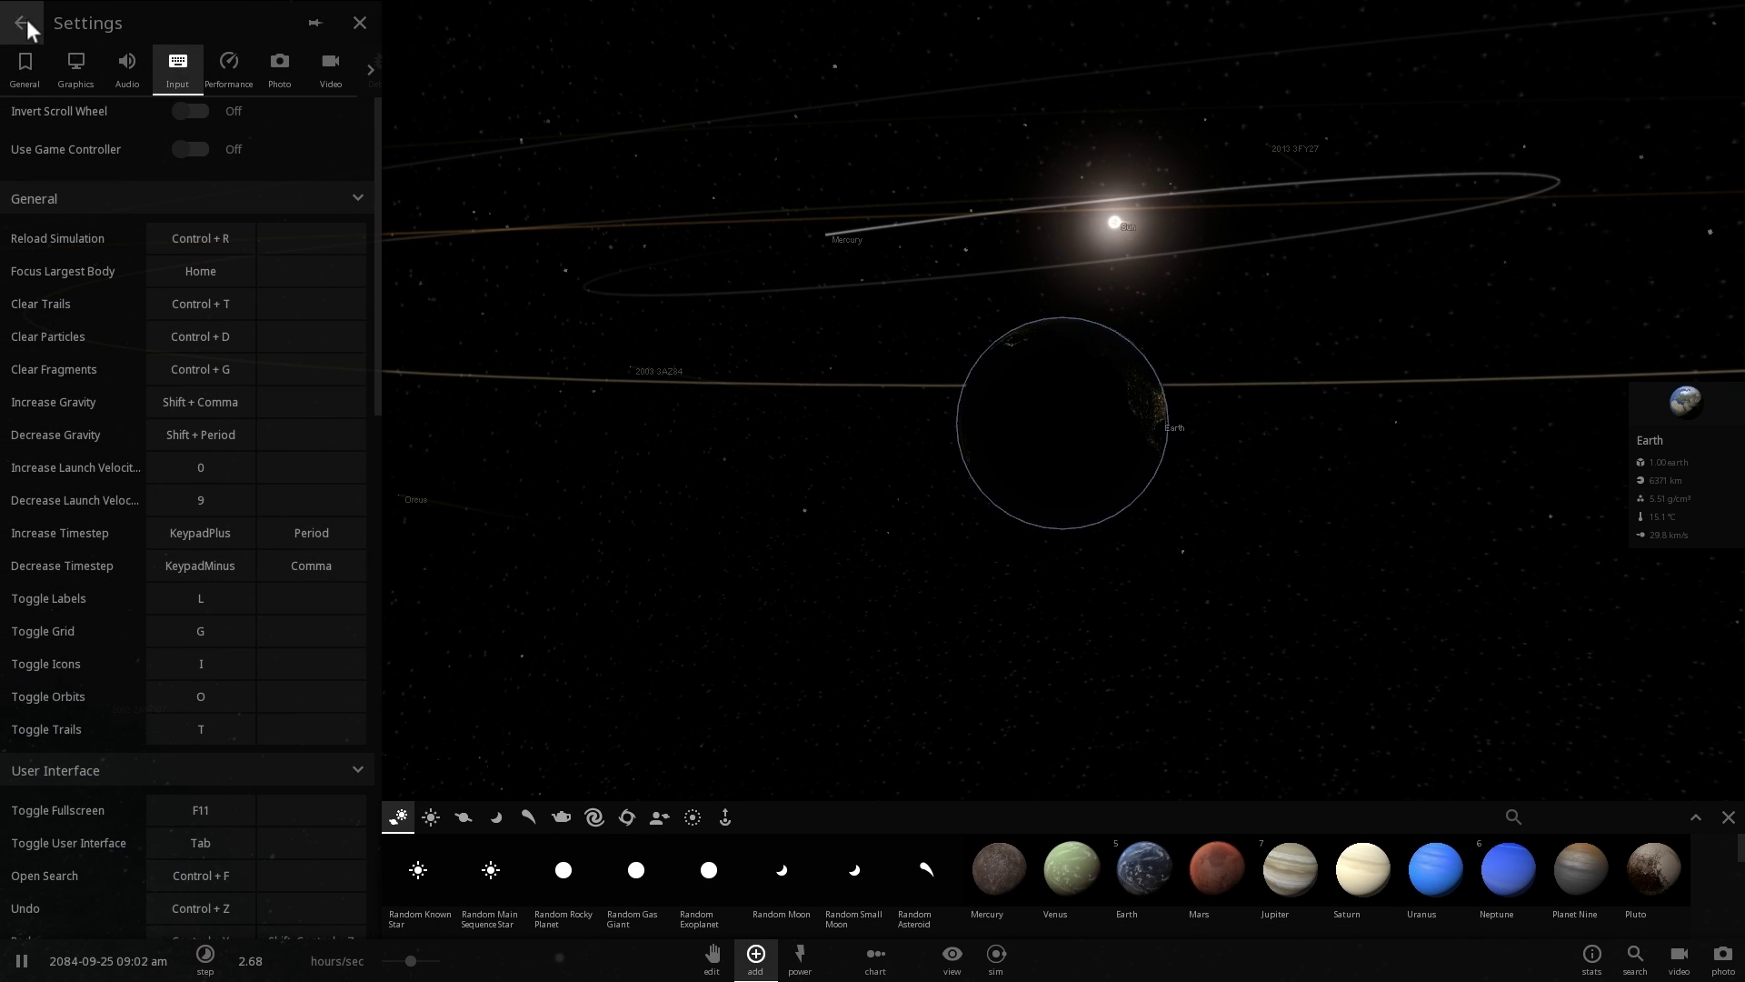
click(22, 23)
click(82, 242)
click(394, 100)
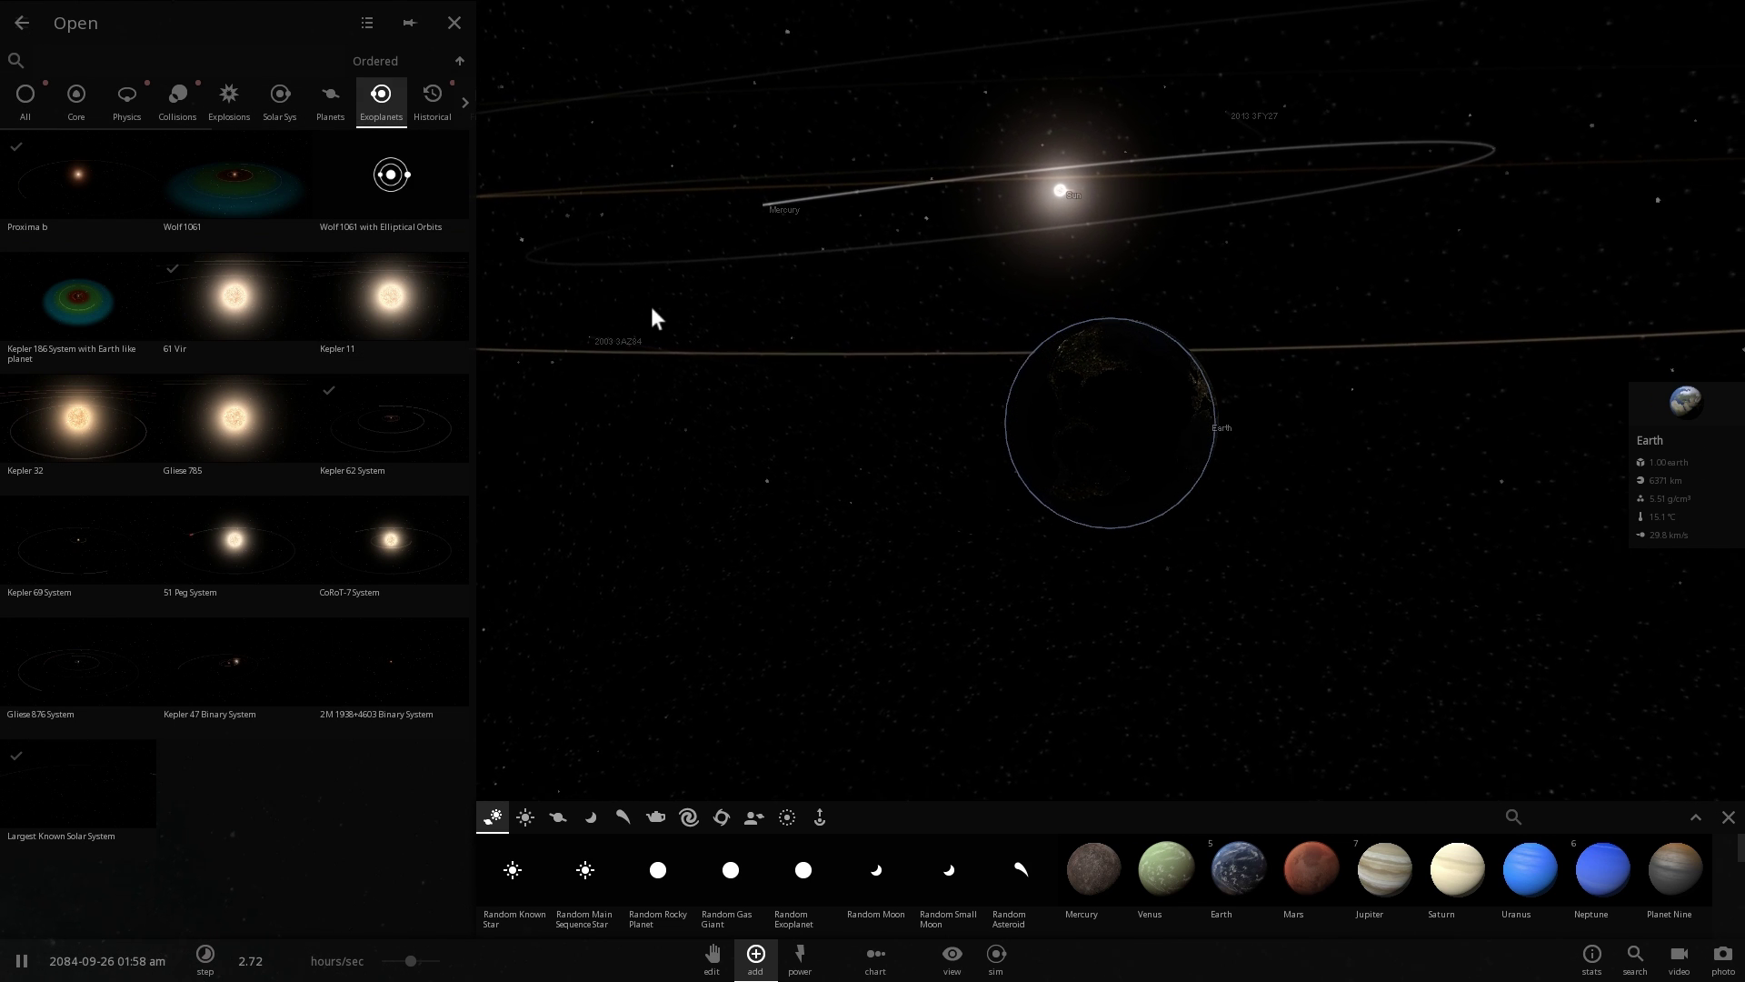
scroll(653, 307, down, 3)
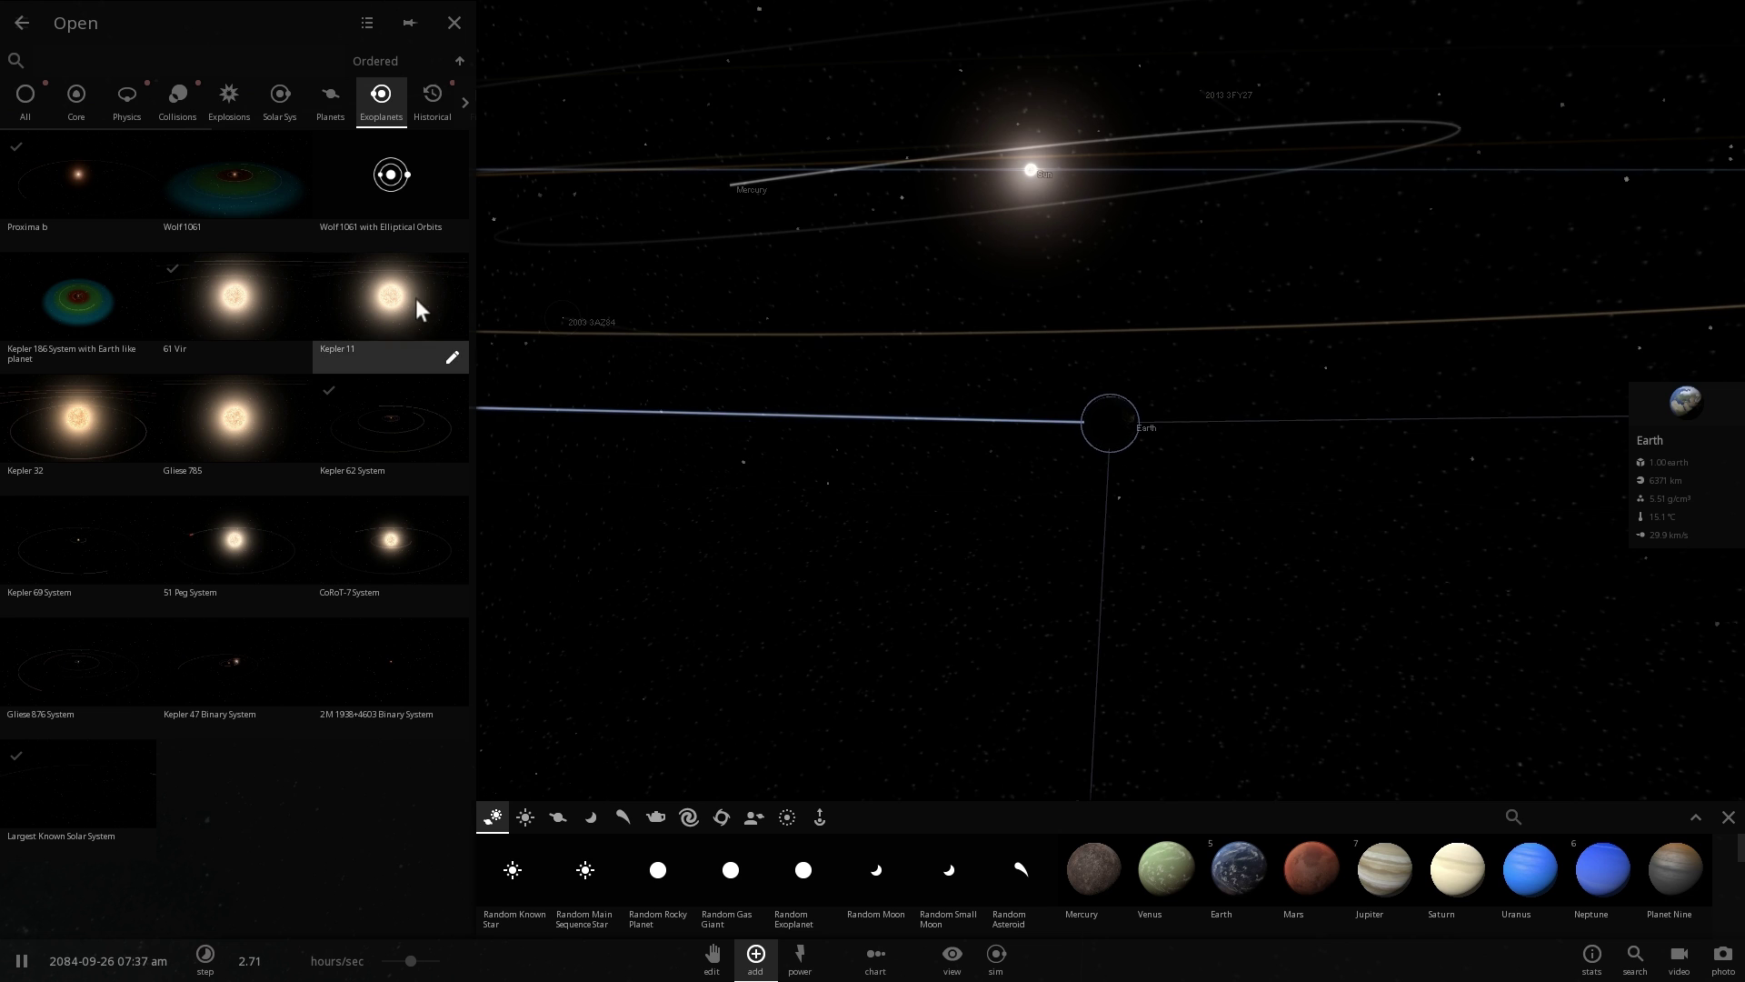
- Start a new empty simulation, find TRAPPIST-1 by searching for "trapp", and place the star in the middle of the scene
click(18, 23)
click(69, 165)
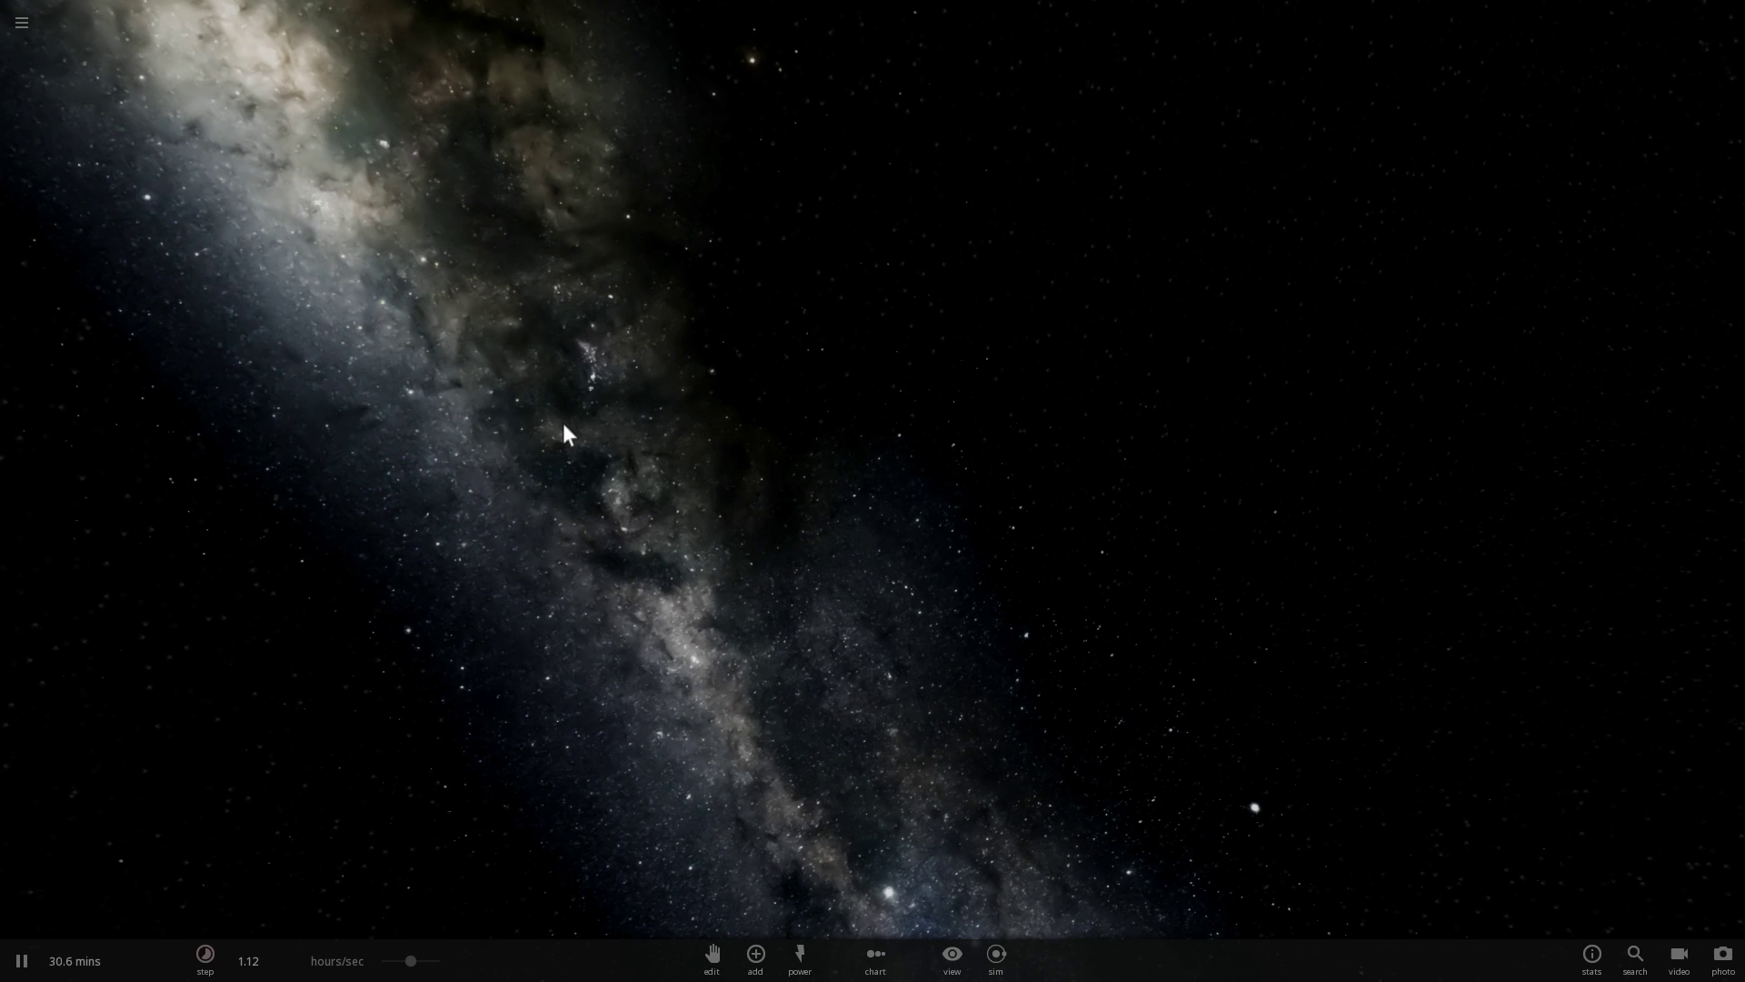
click(757, 963)
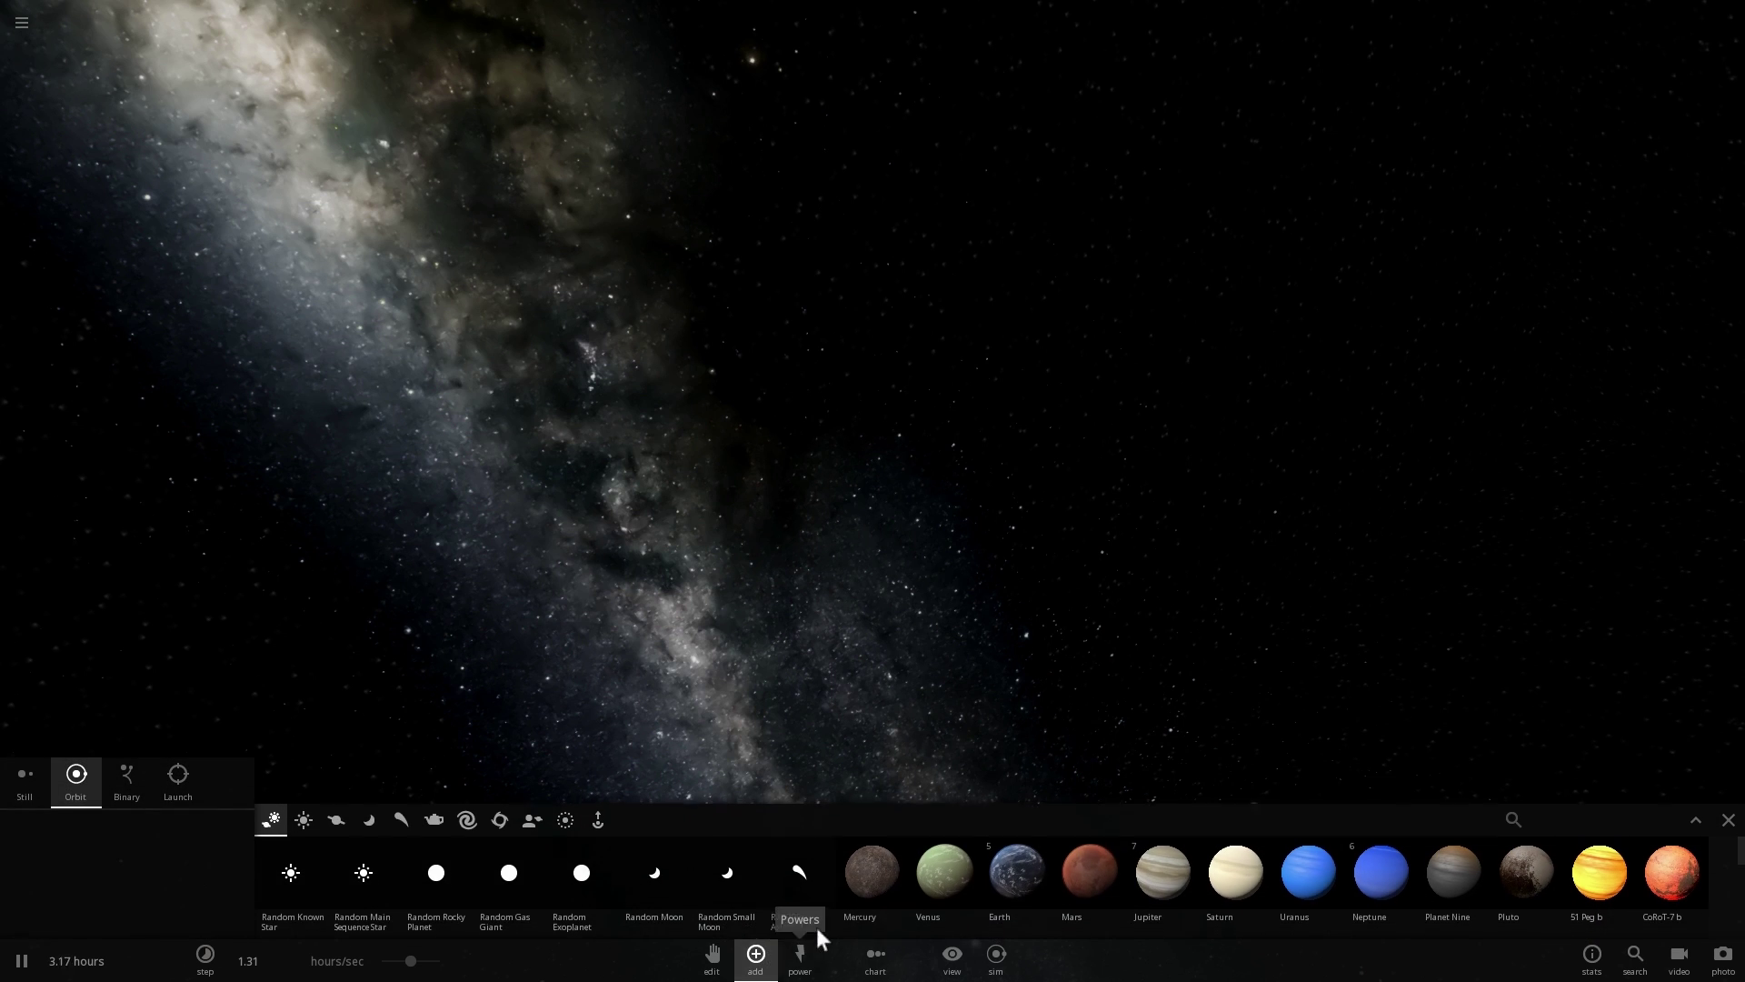
click(1581, 808)
text(trapp)
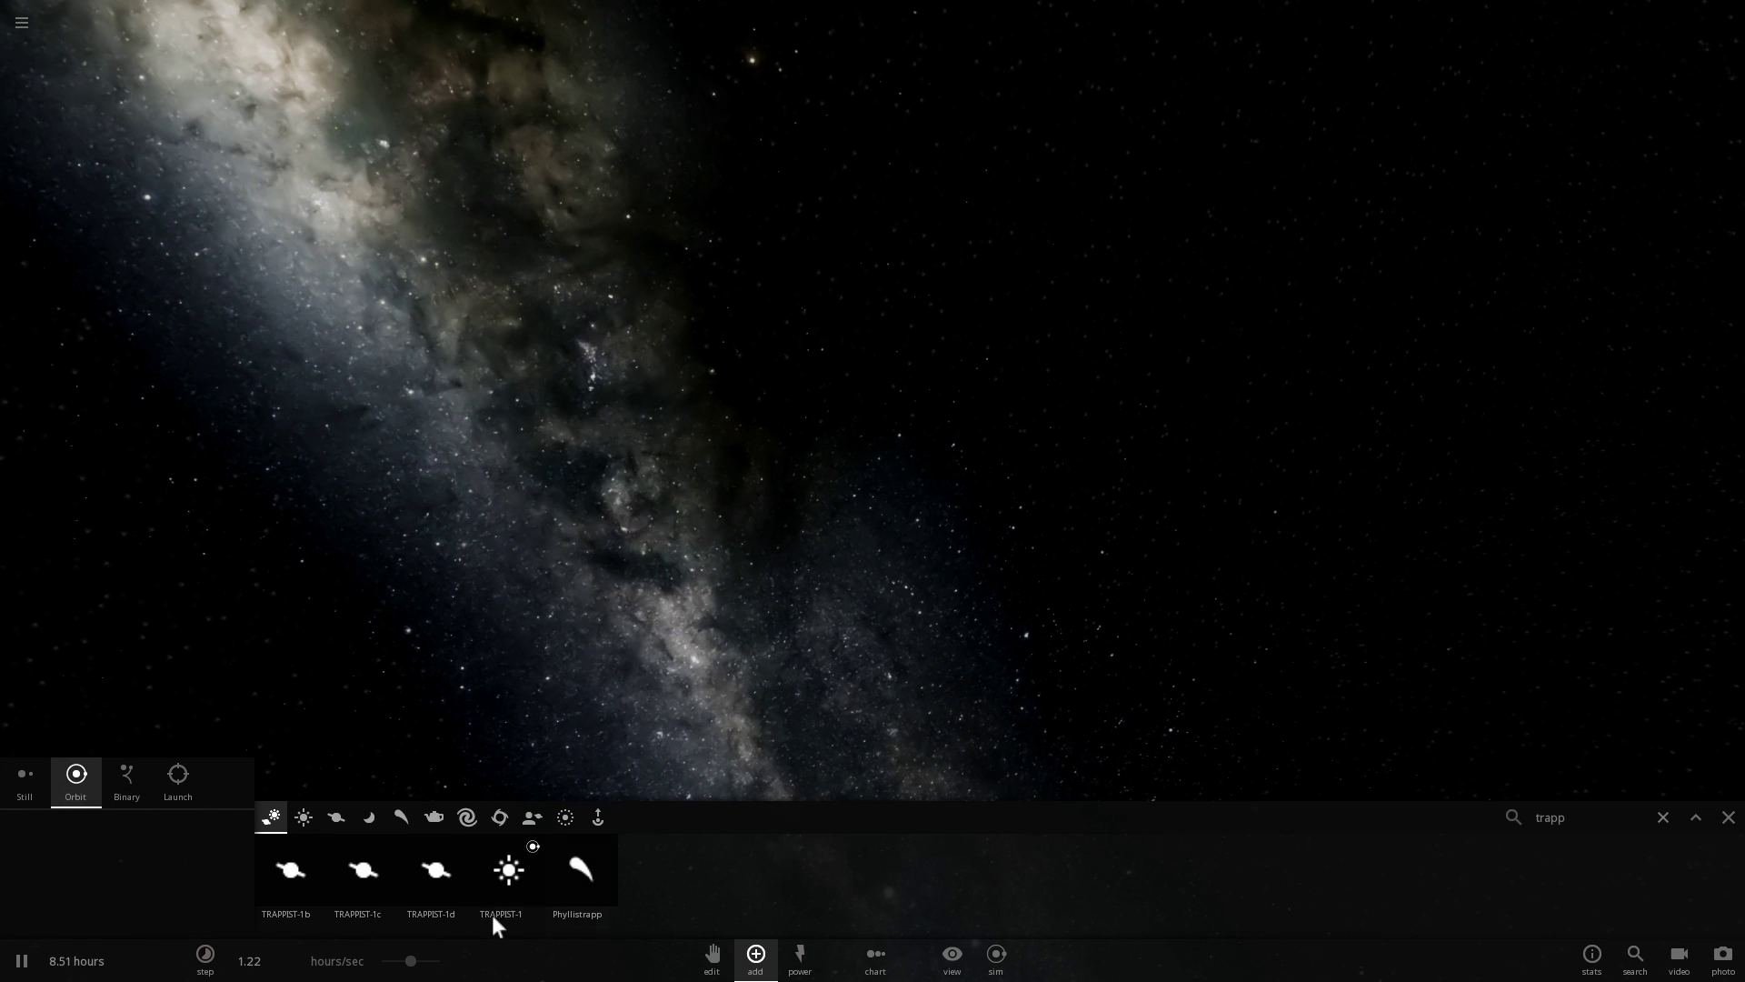
click(509, 873)
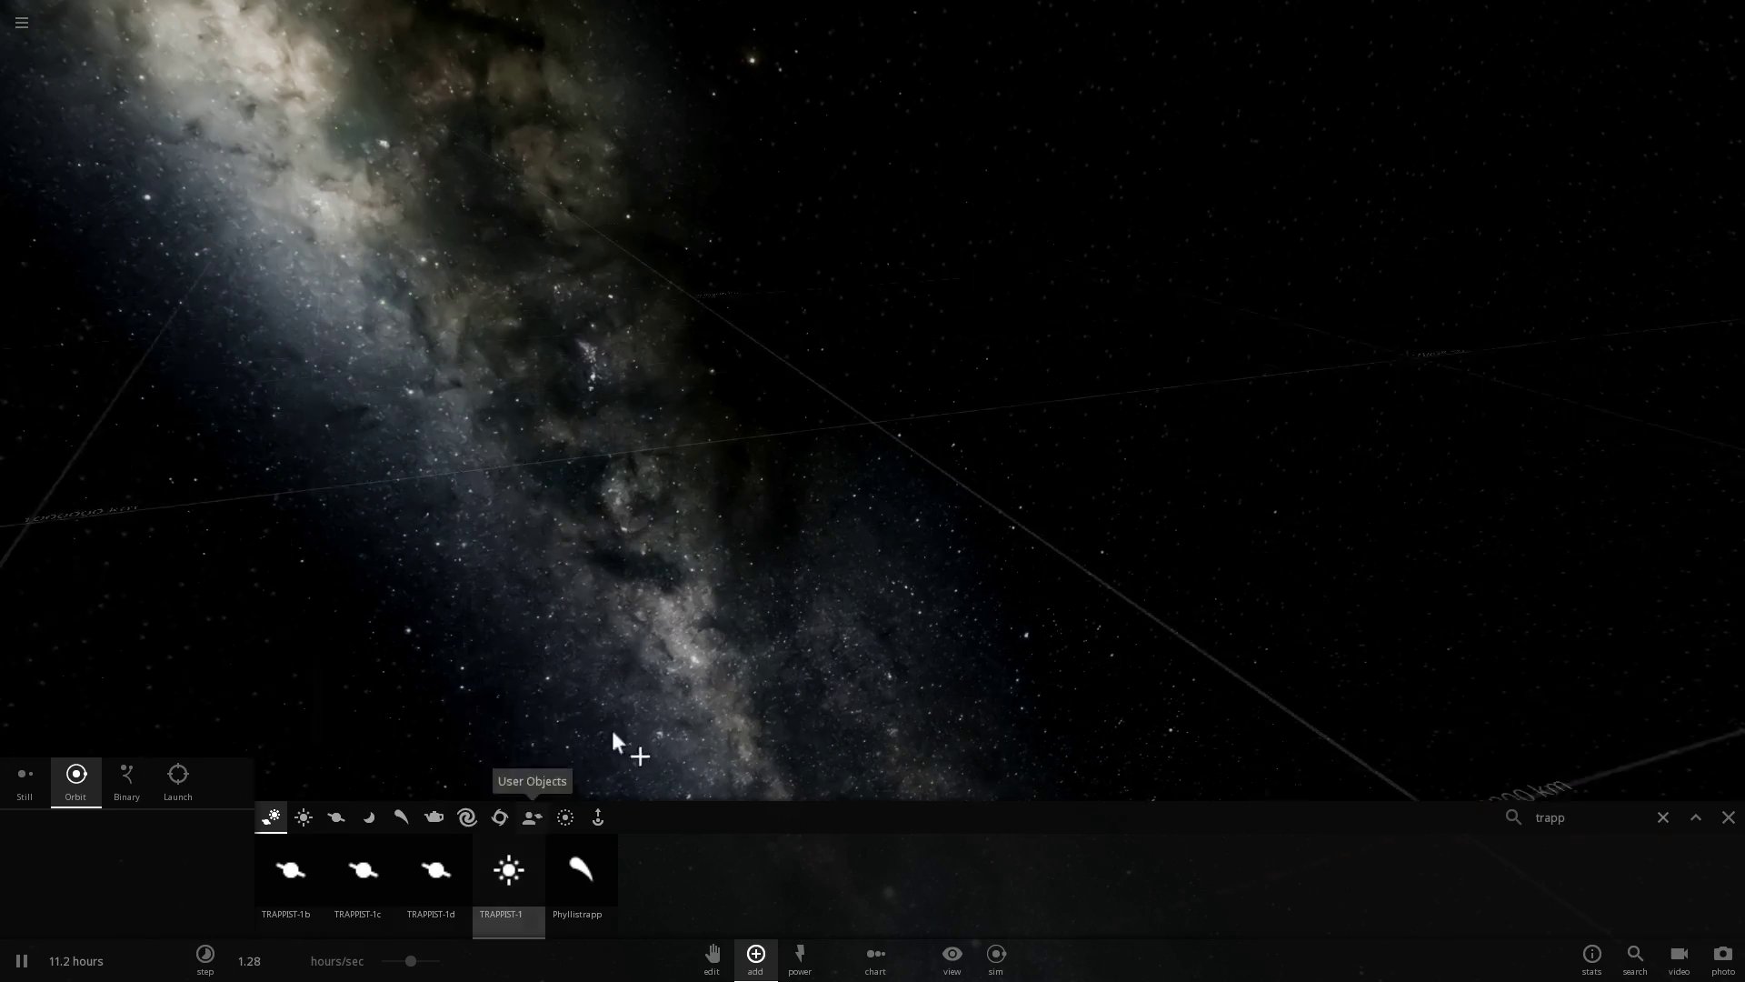
click(858, 406)
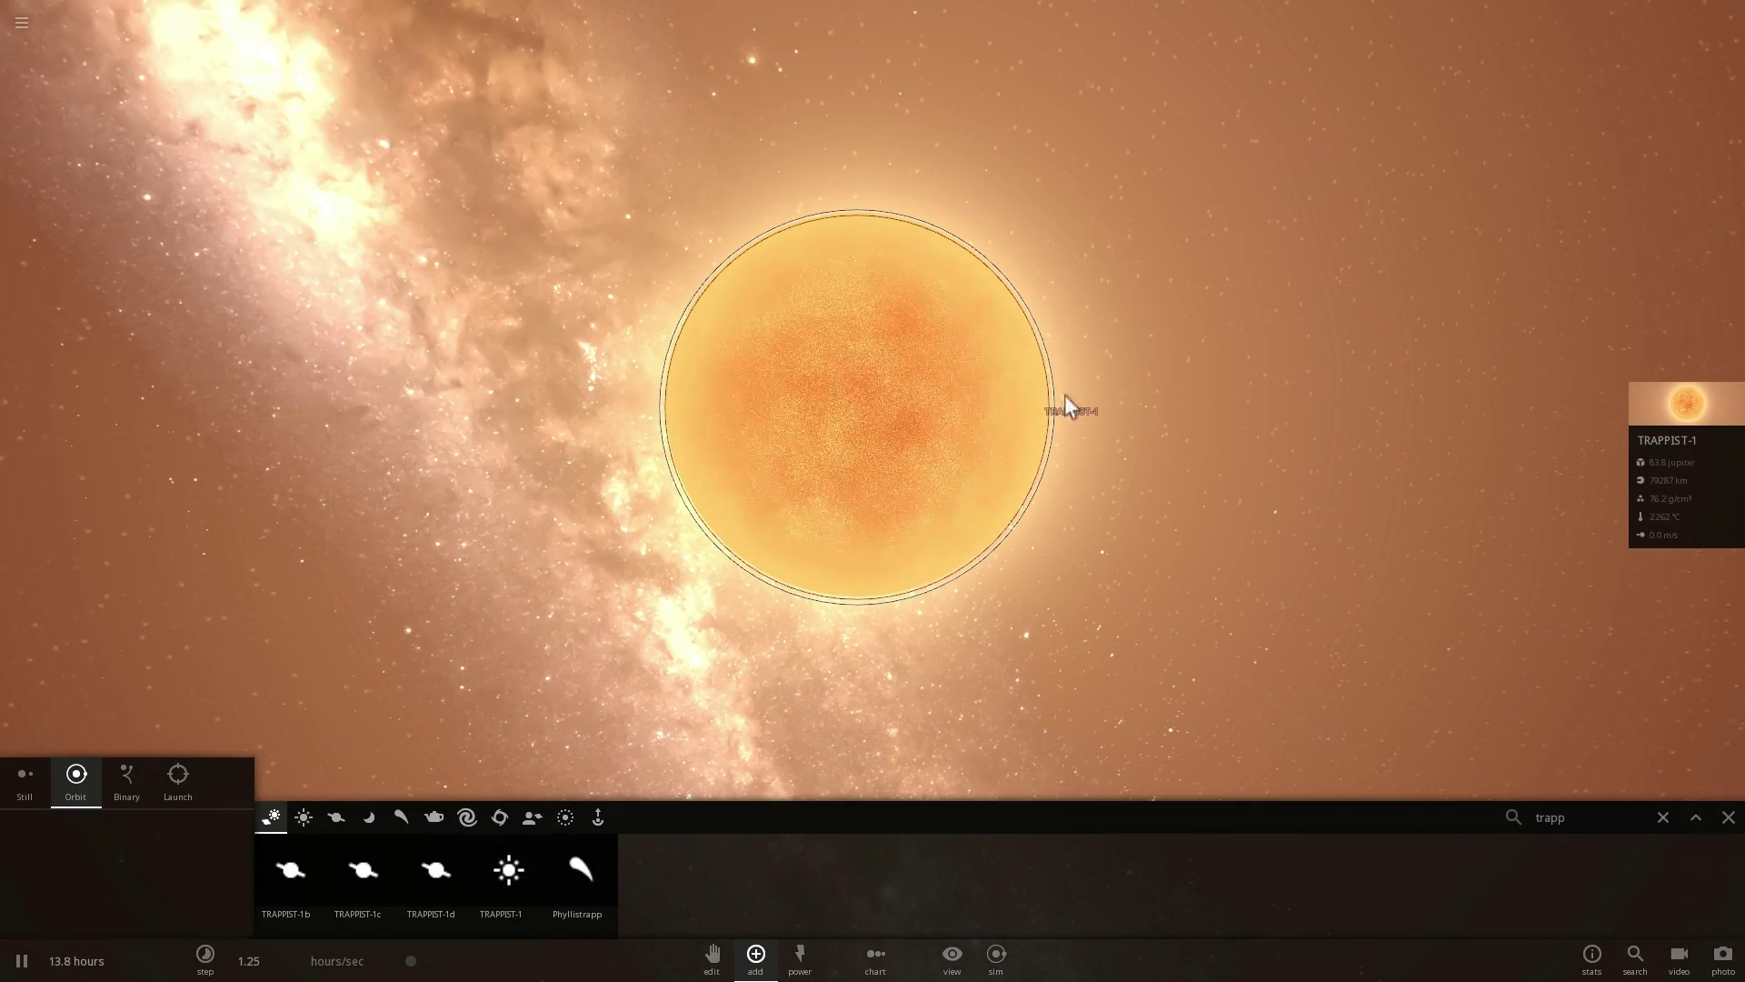
- Open TRAPPIST-1's properties and view its mass in sun units, then return the unit to jupiter
click(1674, 423)
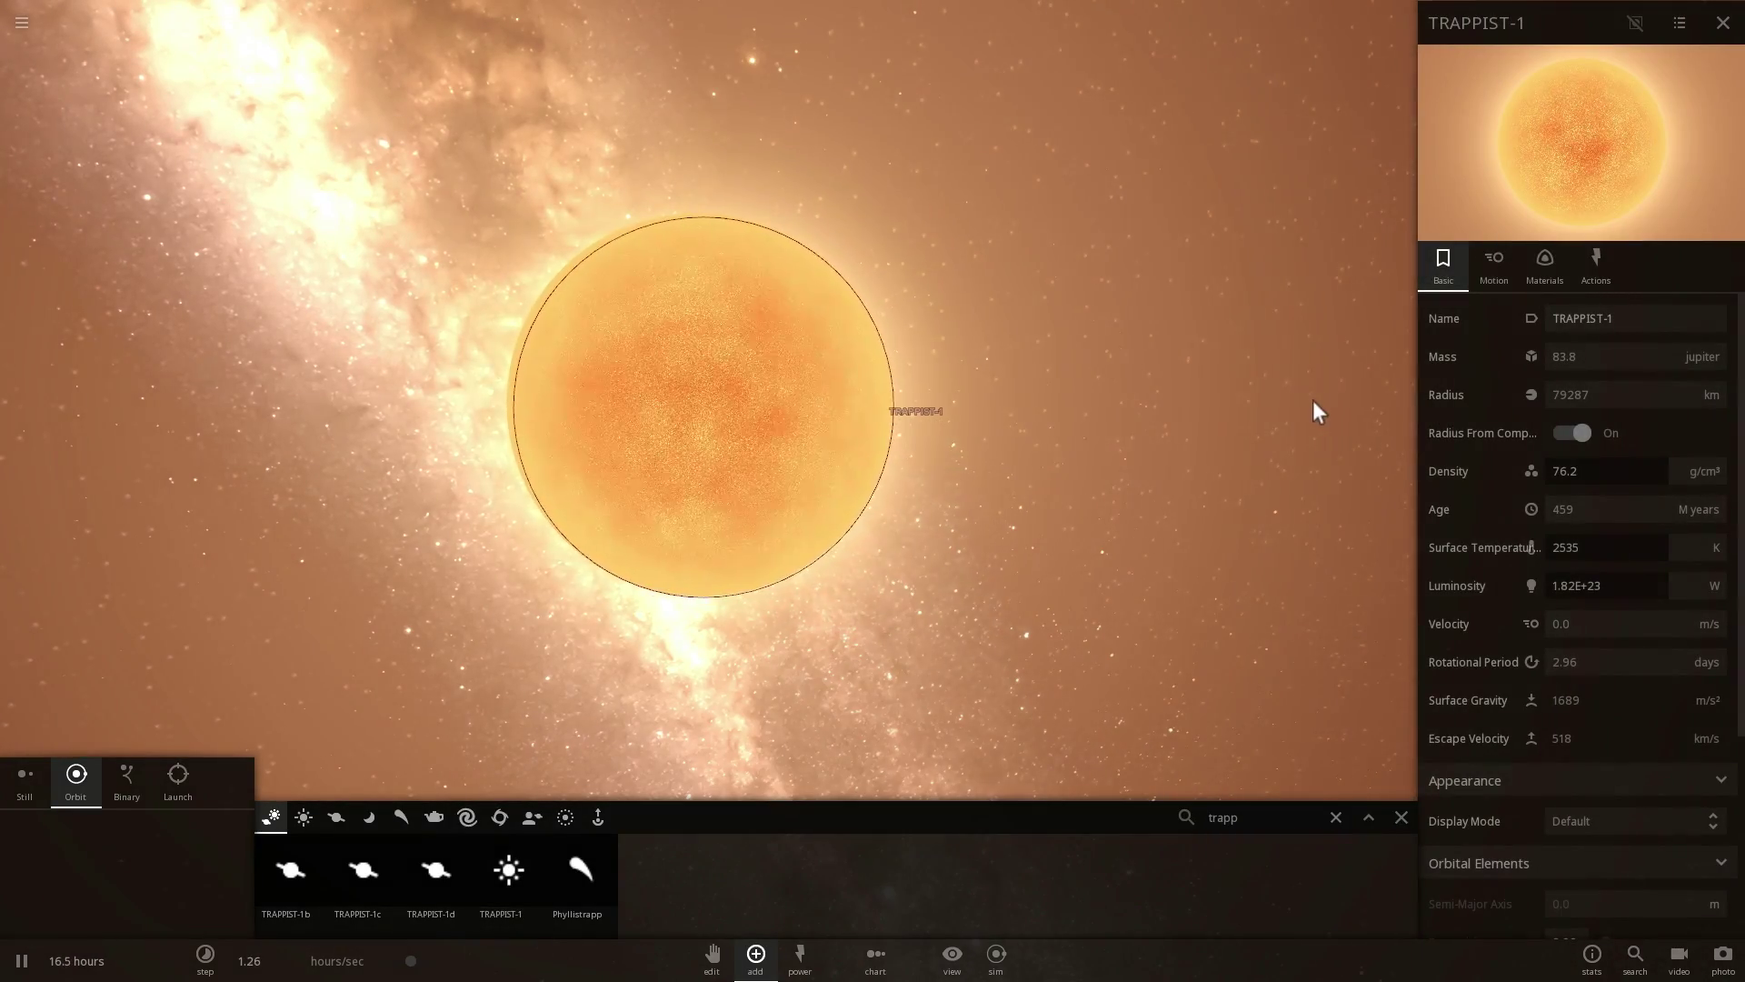
click(1697, 357)
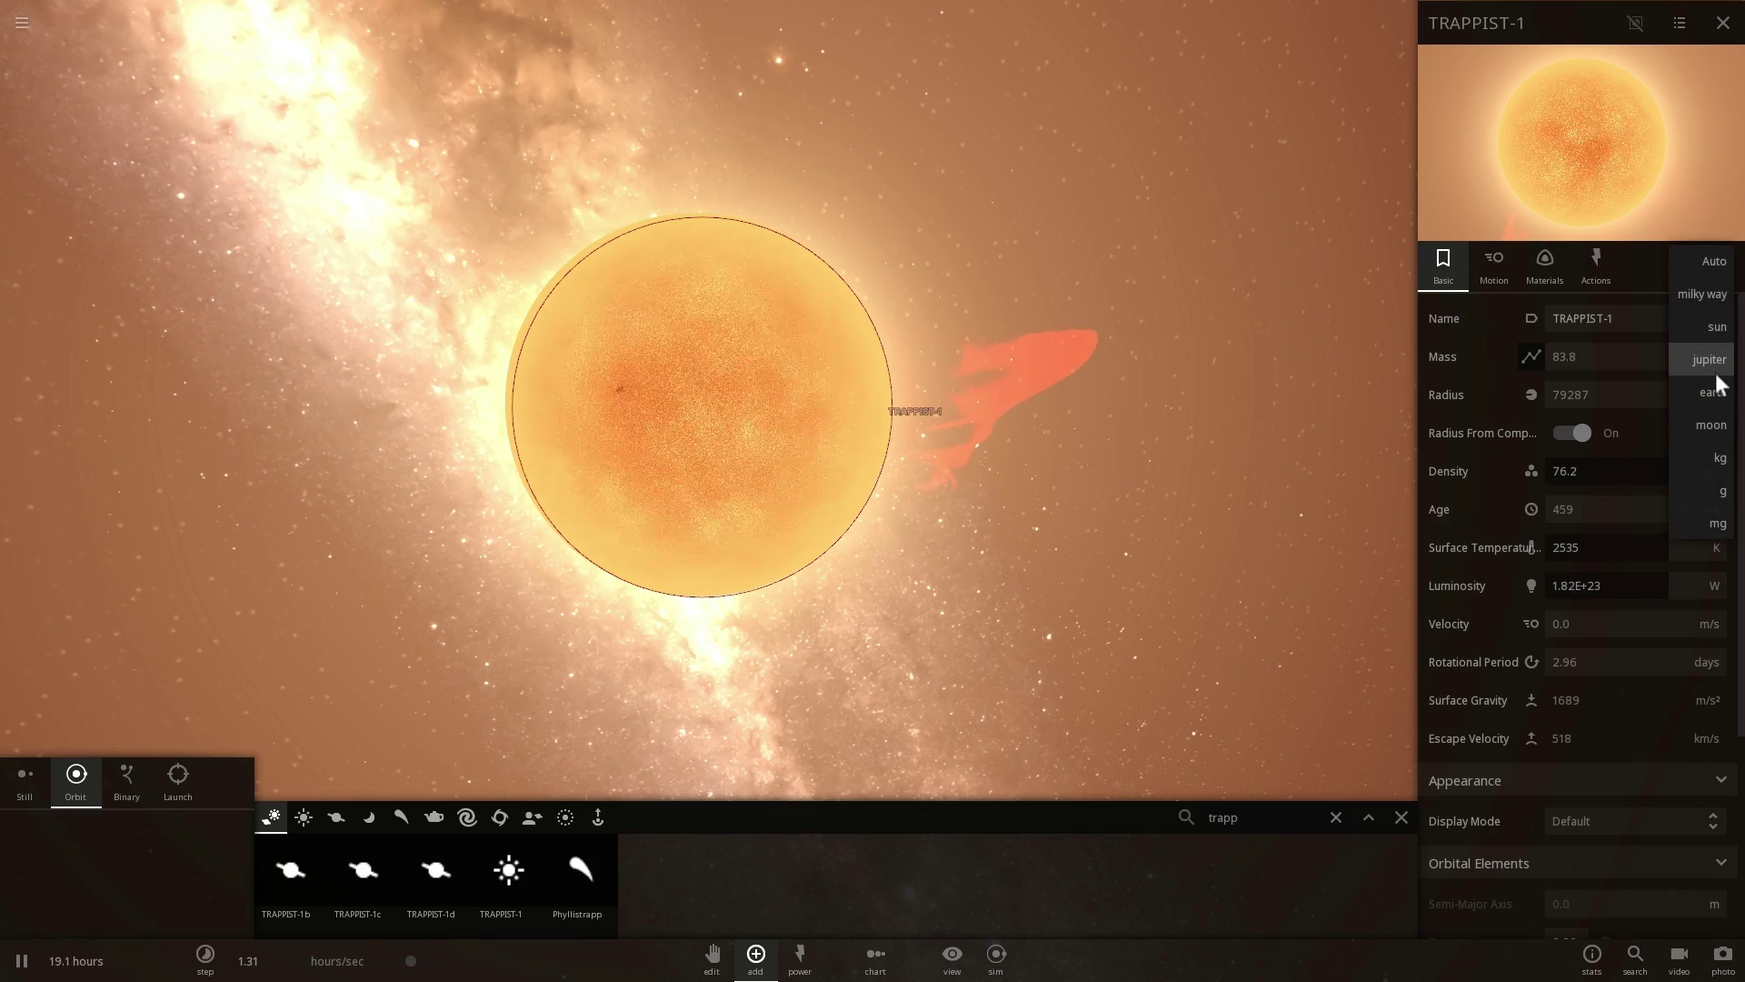
click(1716, 327)
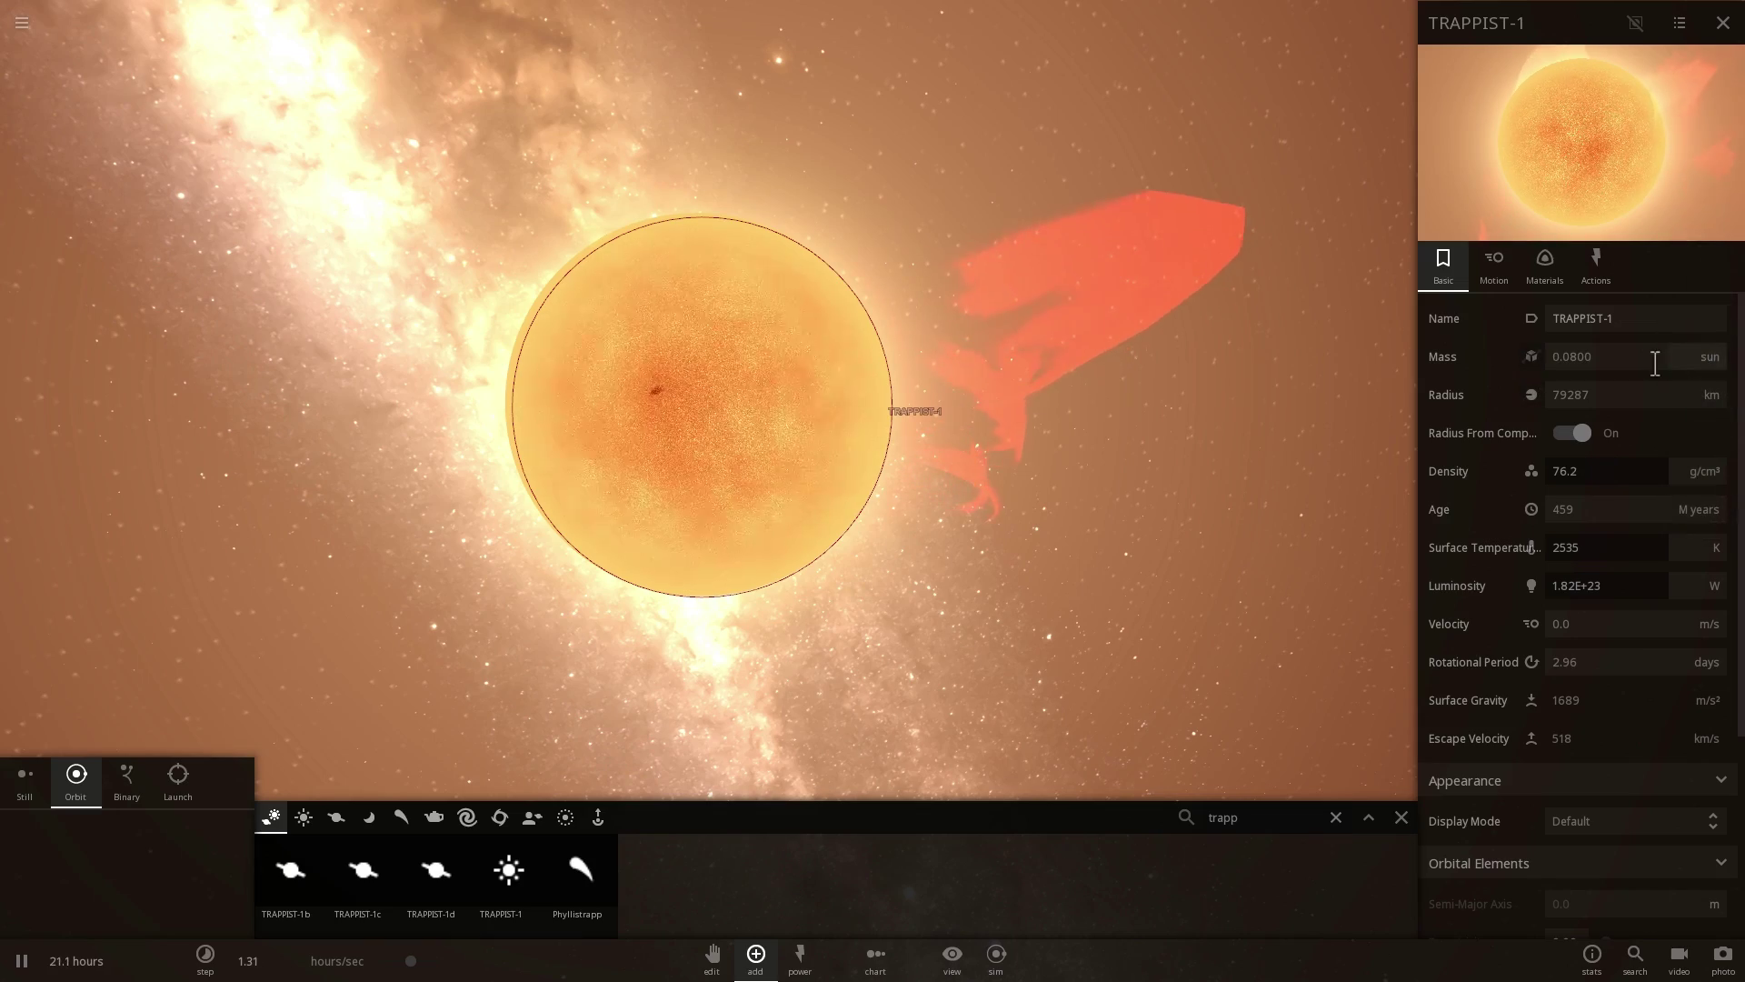
click(1702, 357)
click(1695, 390)
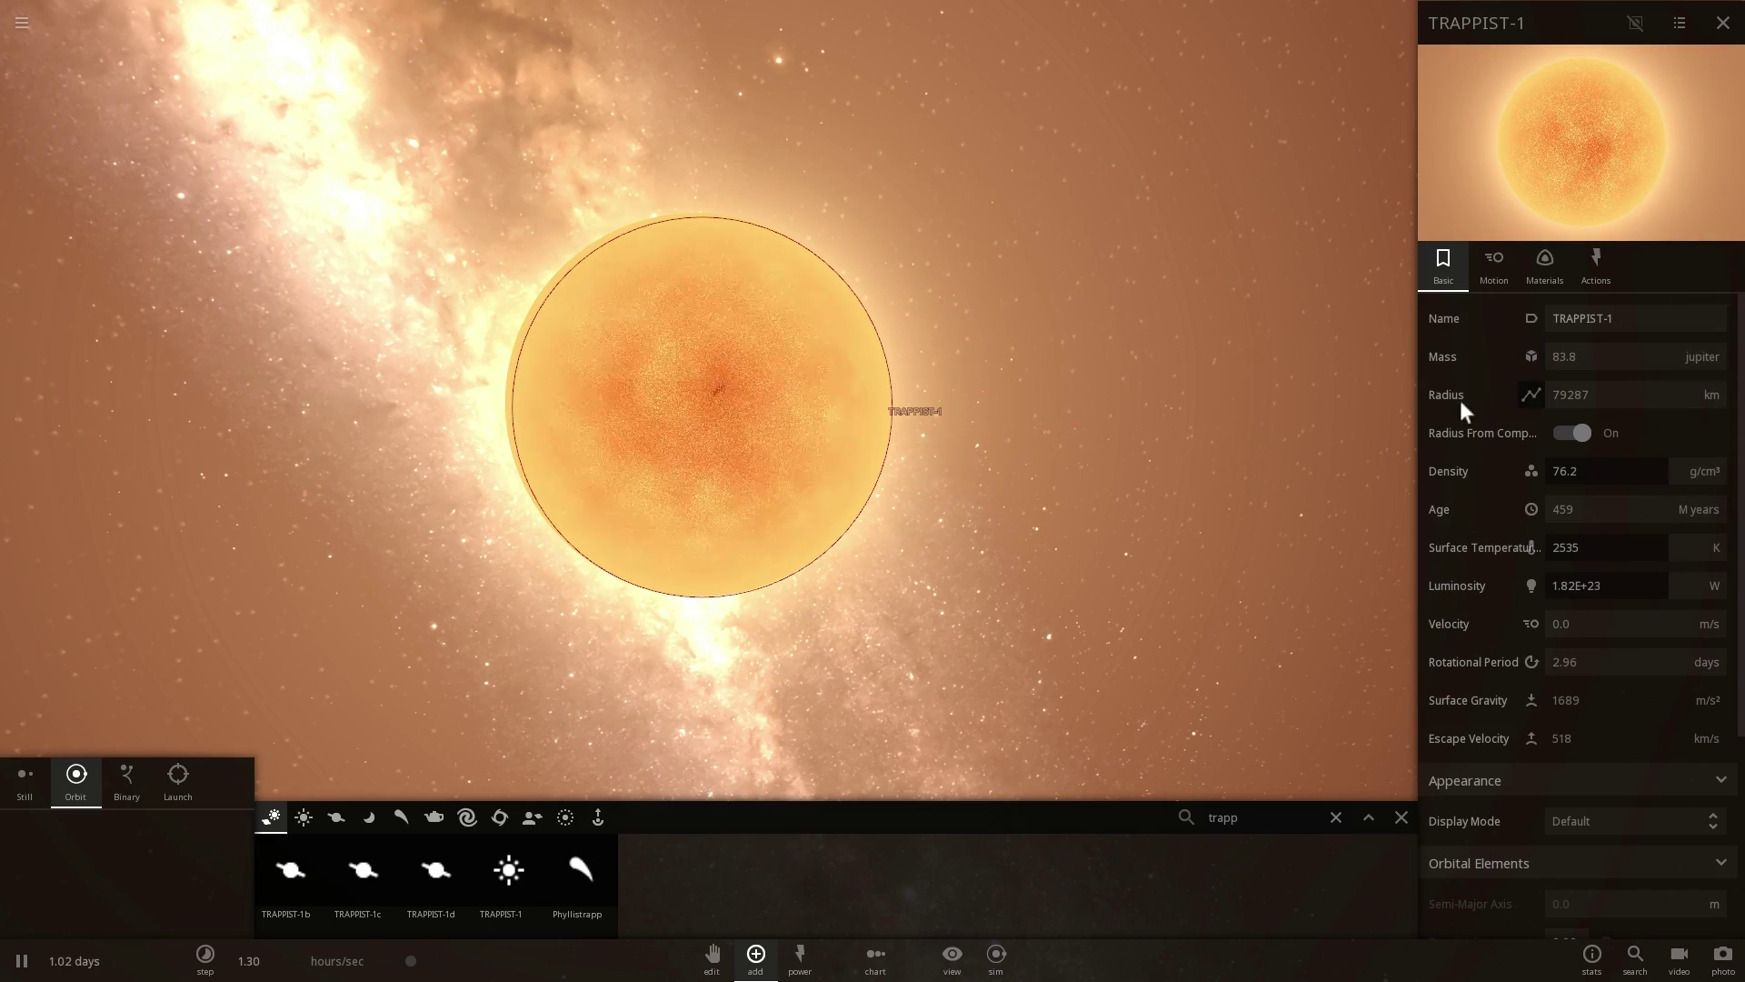
- Preview Jupiter beside TRAPPIST-1 to compare their sizes, without placing the planet
drag(1088, 432, 1024, 433)
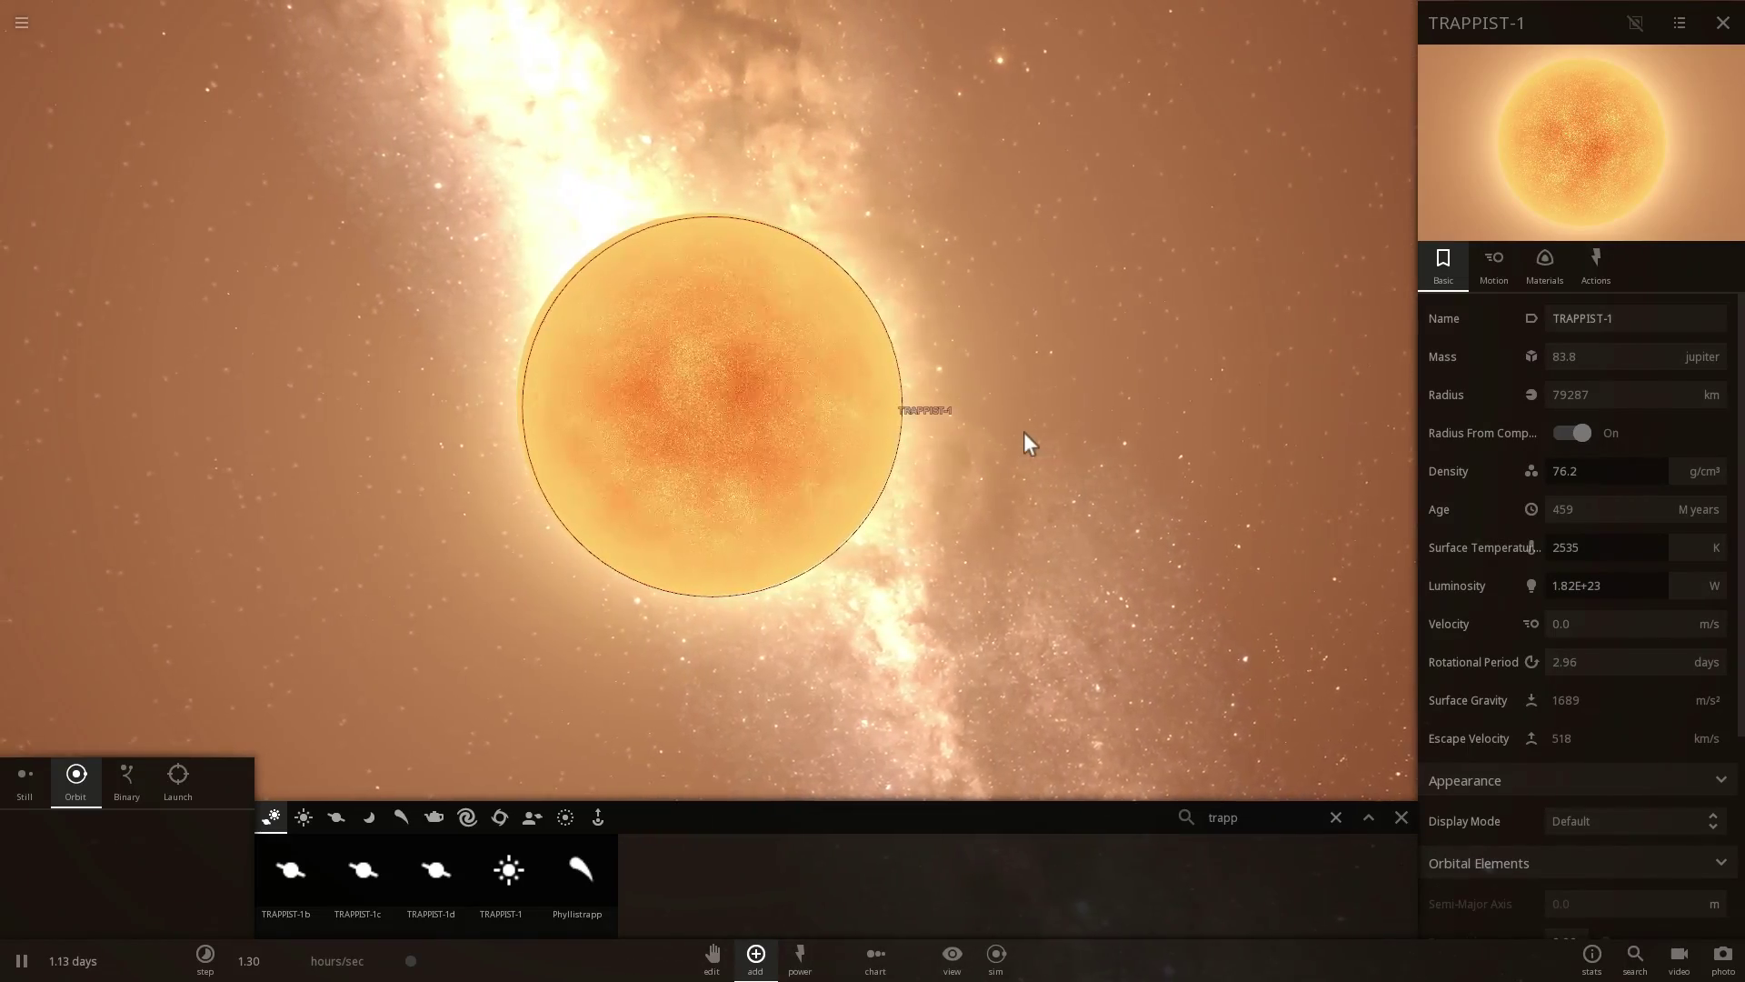
scroll(1022, 432, up, 2)
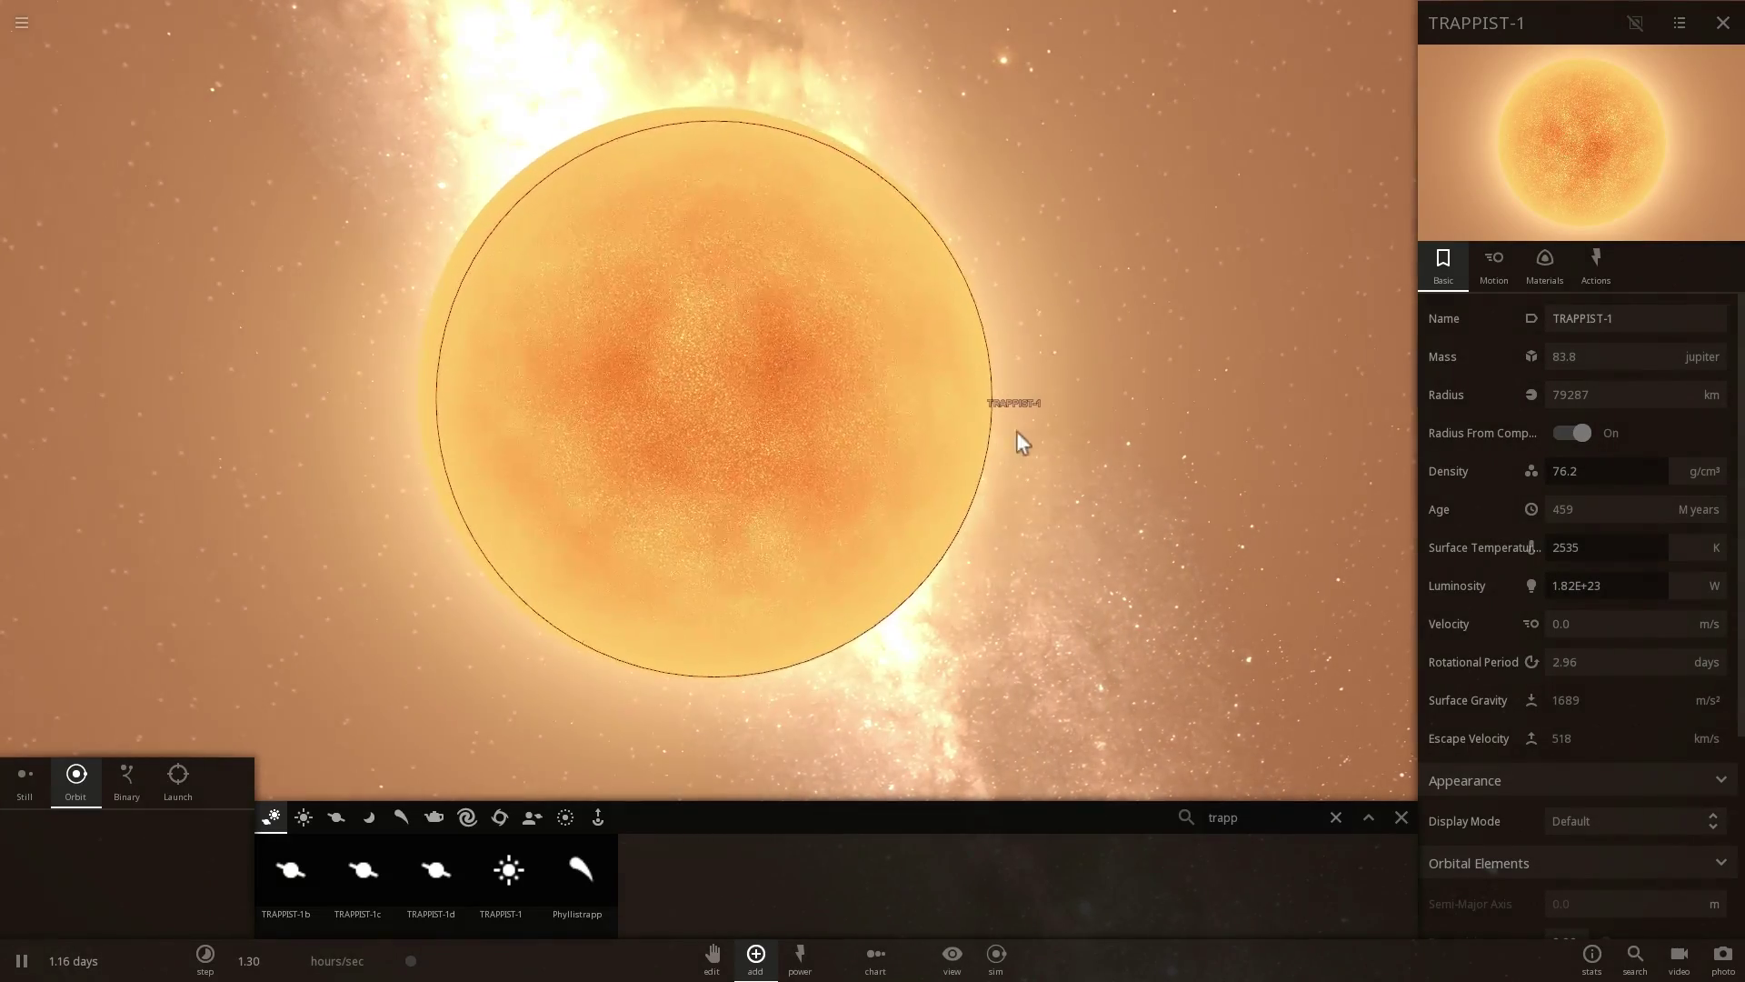
click(324, 816)
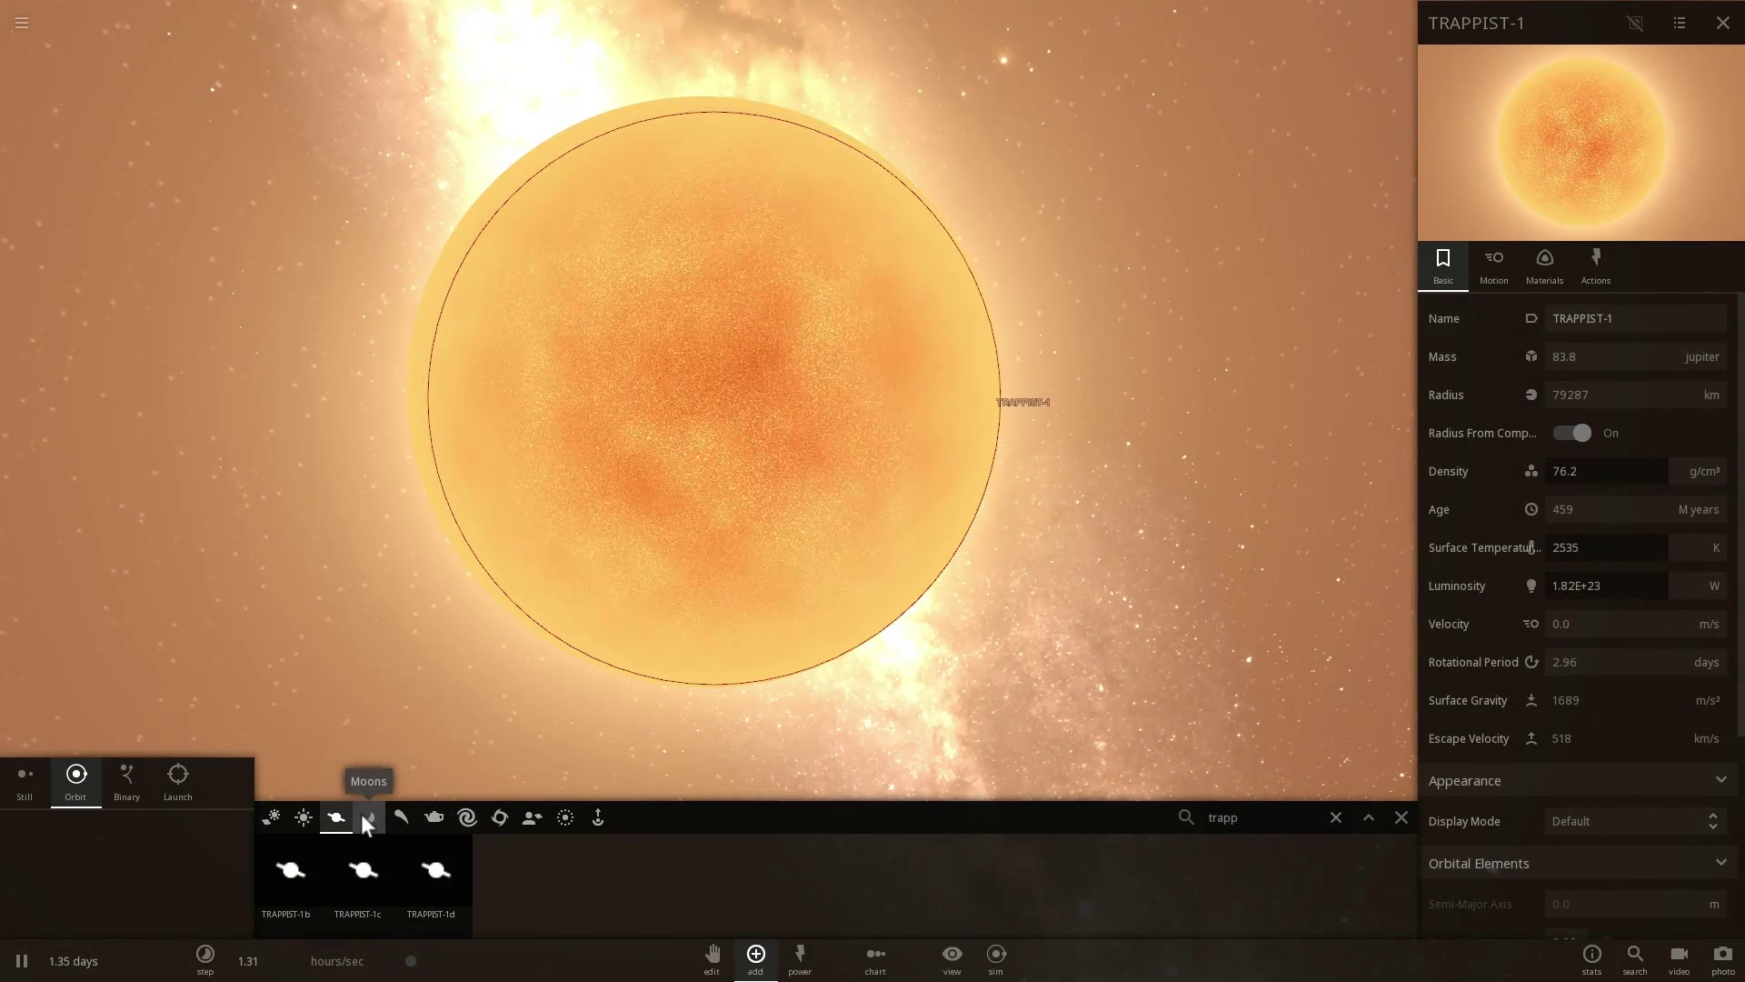
click(1335, 817)
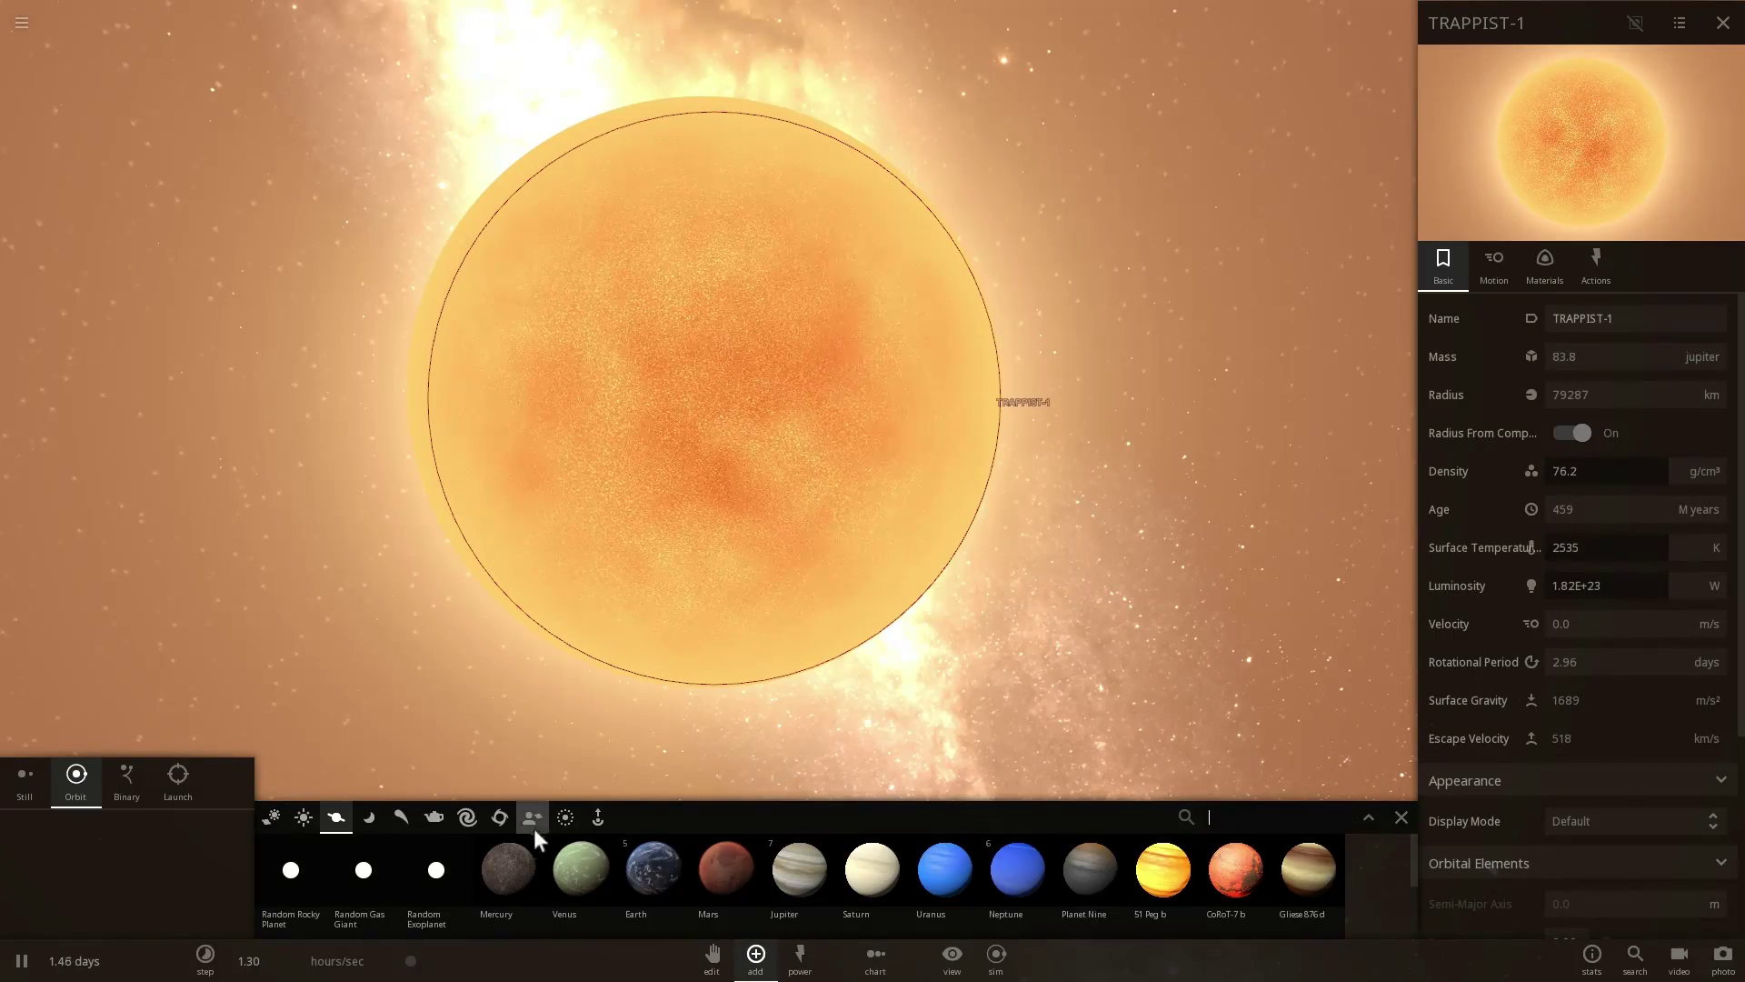
click(796, 867)
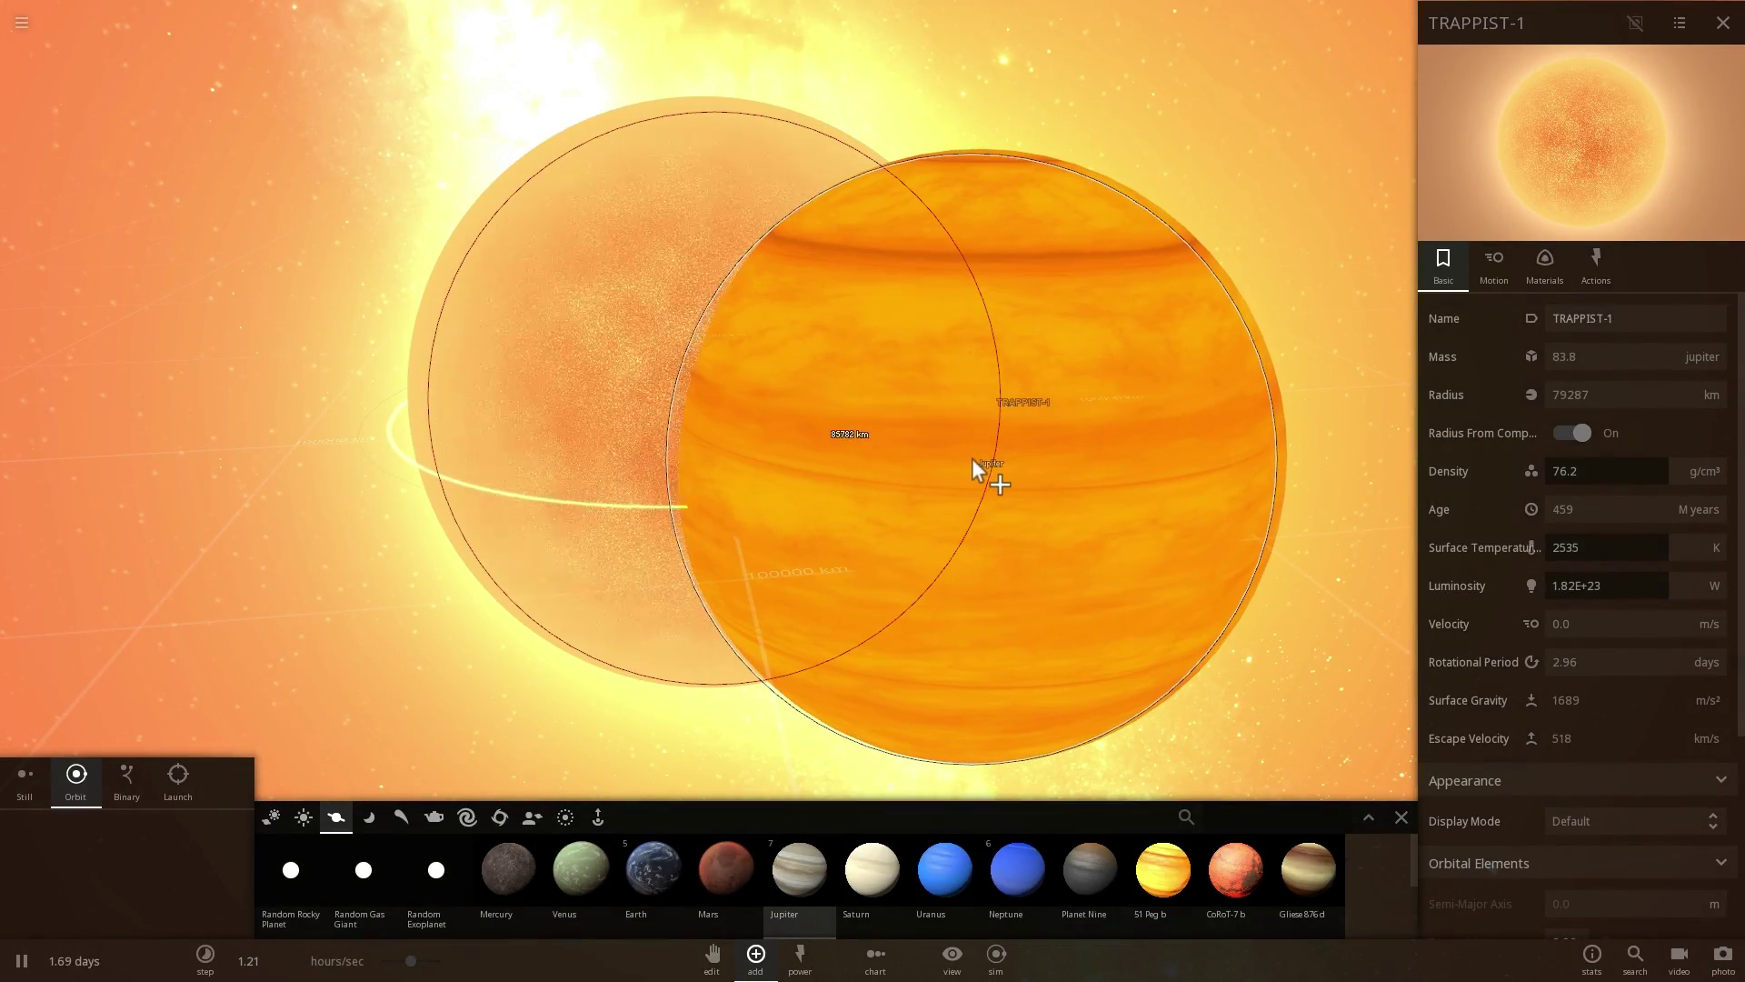
key(Escape)
drag(1048, 492, 924, 511)
scroll(954, 498, down, 3)
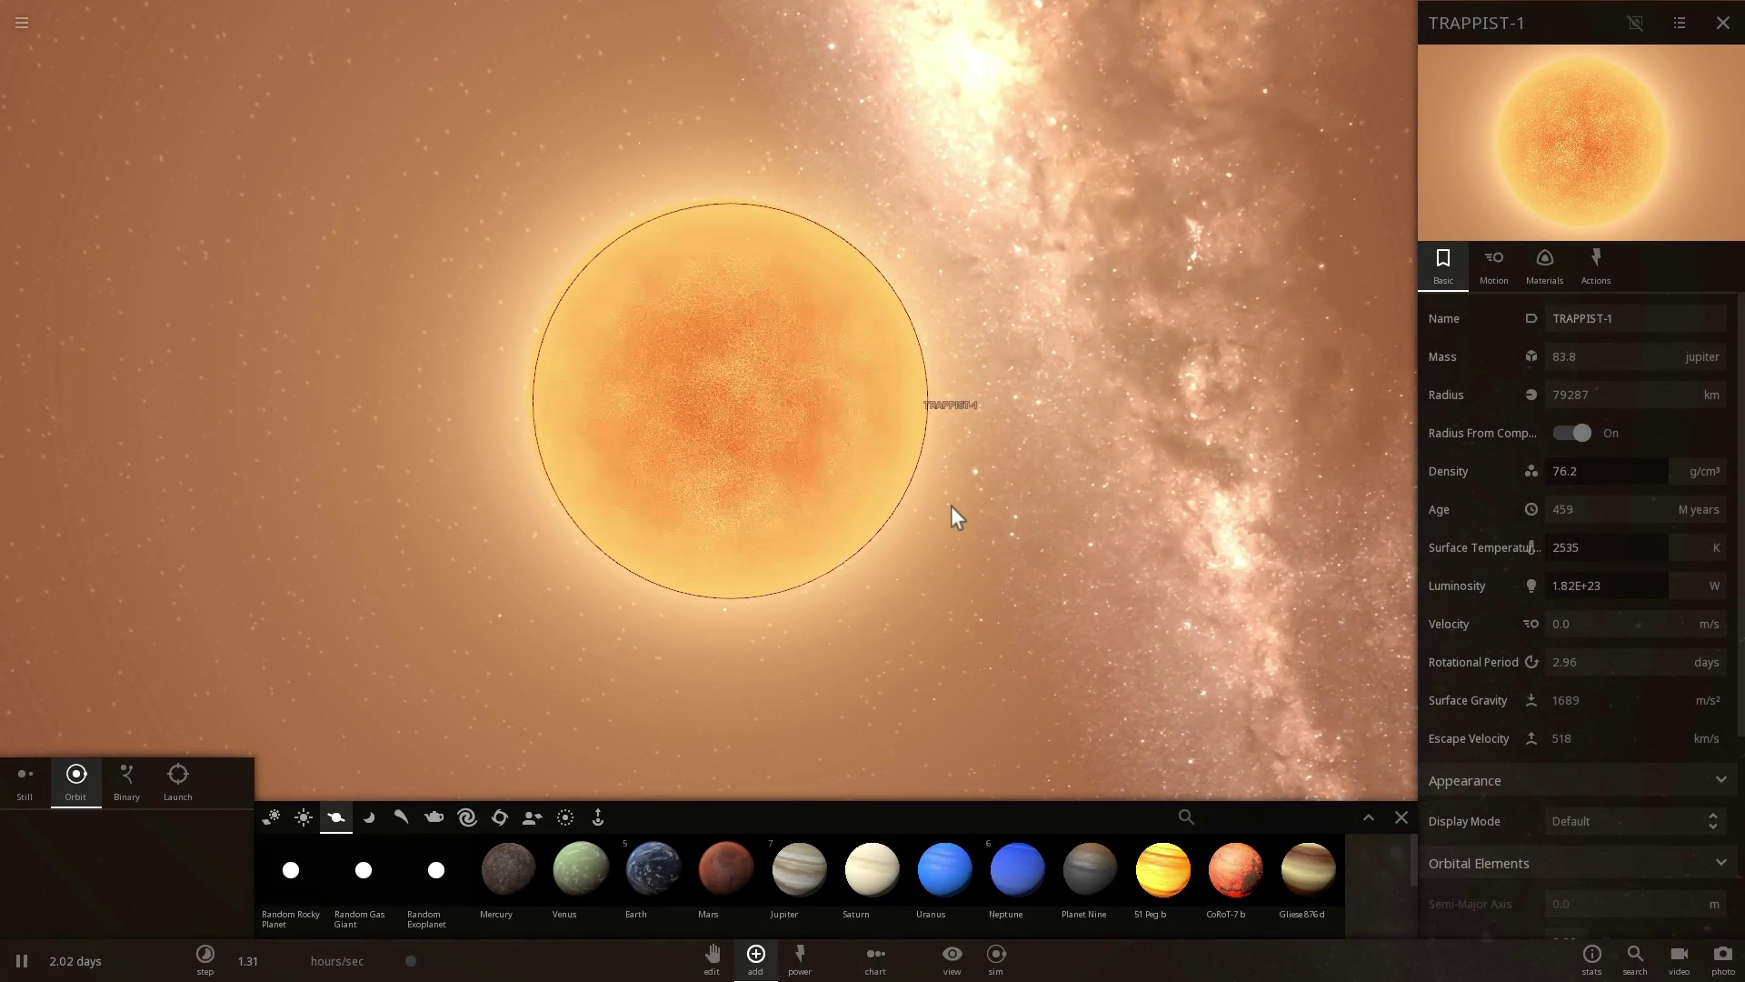
- Add the known planets to TRAPPIST-1 using the star's Add Planets to Star action
scroll(1018, 495, down, 2)
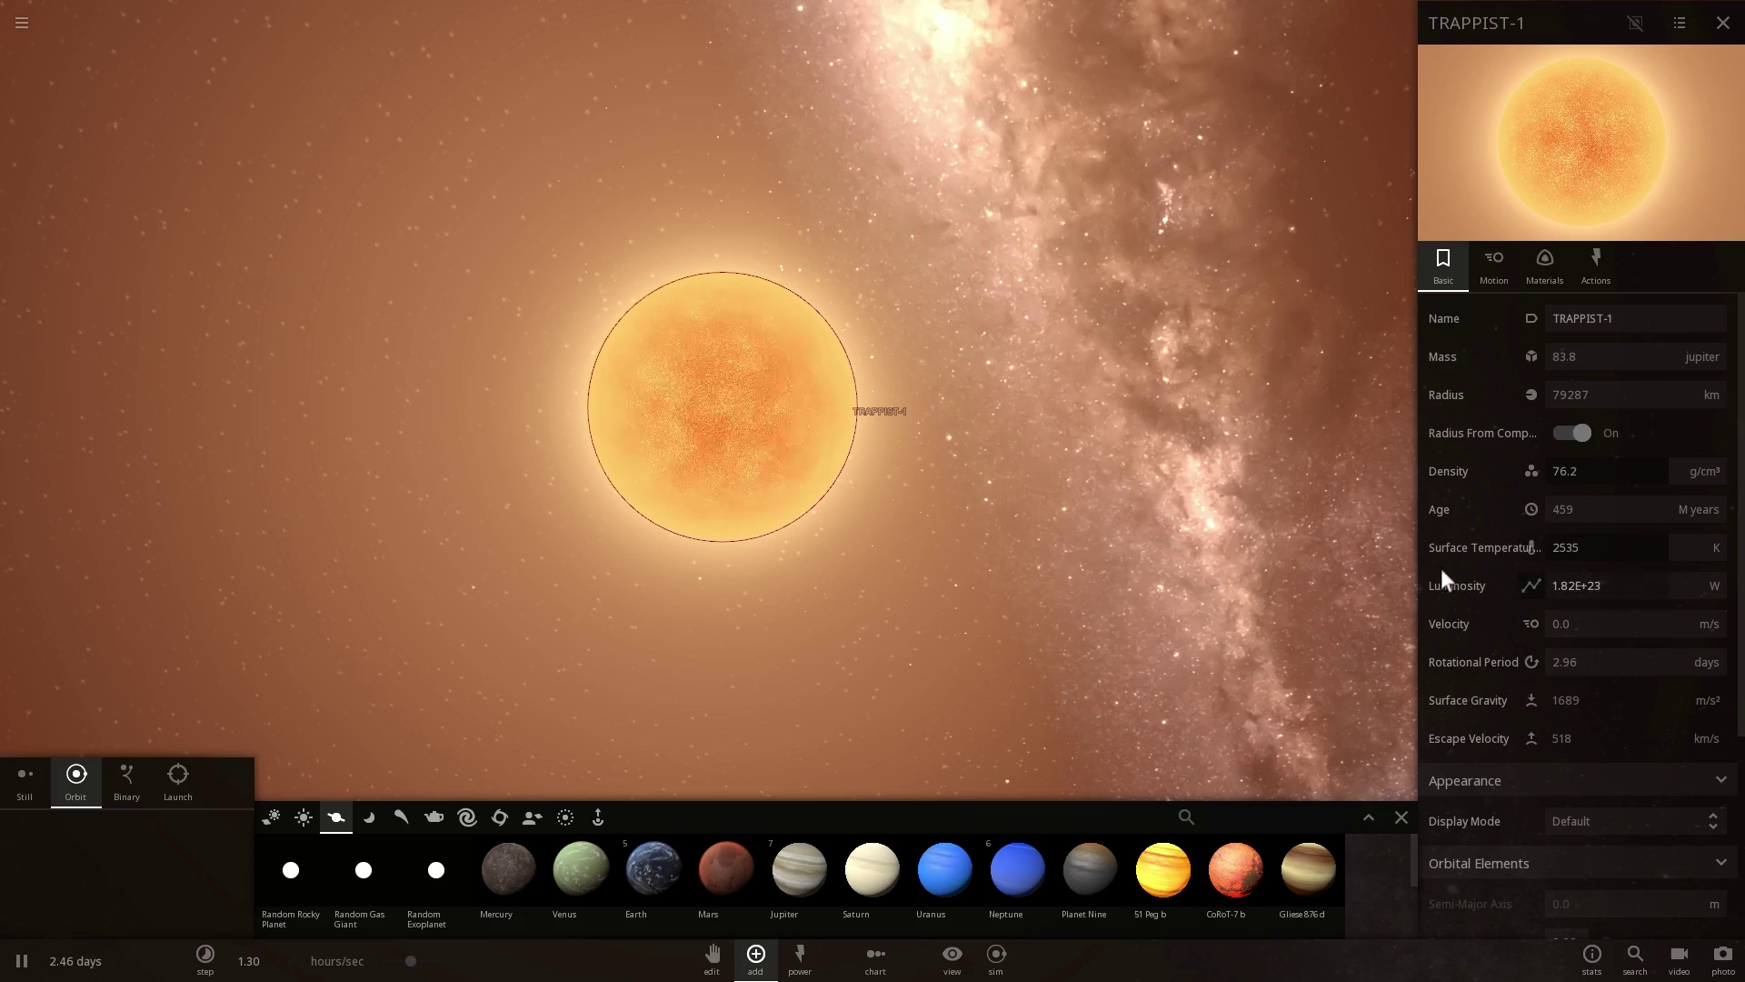
drag(1027, 498, 982, 504)
scroll(1008, 495, up, 2)
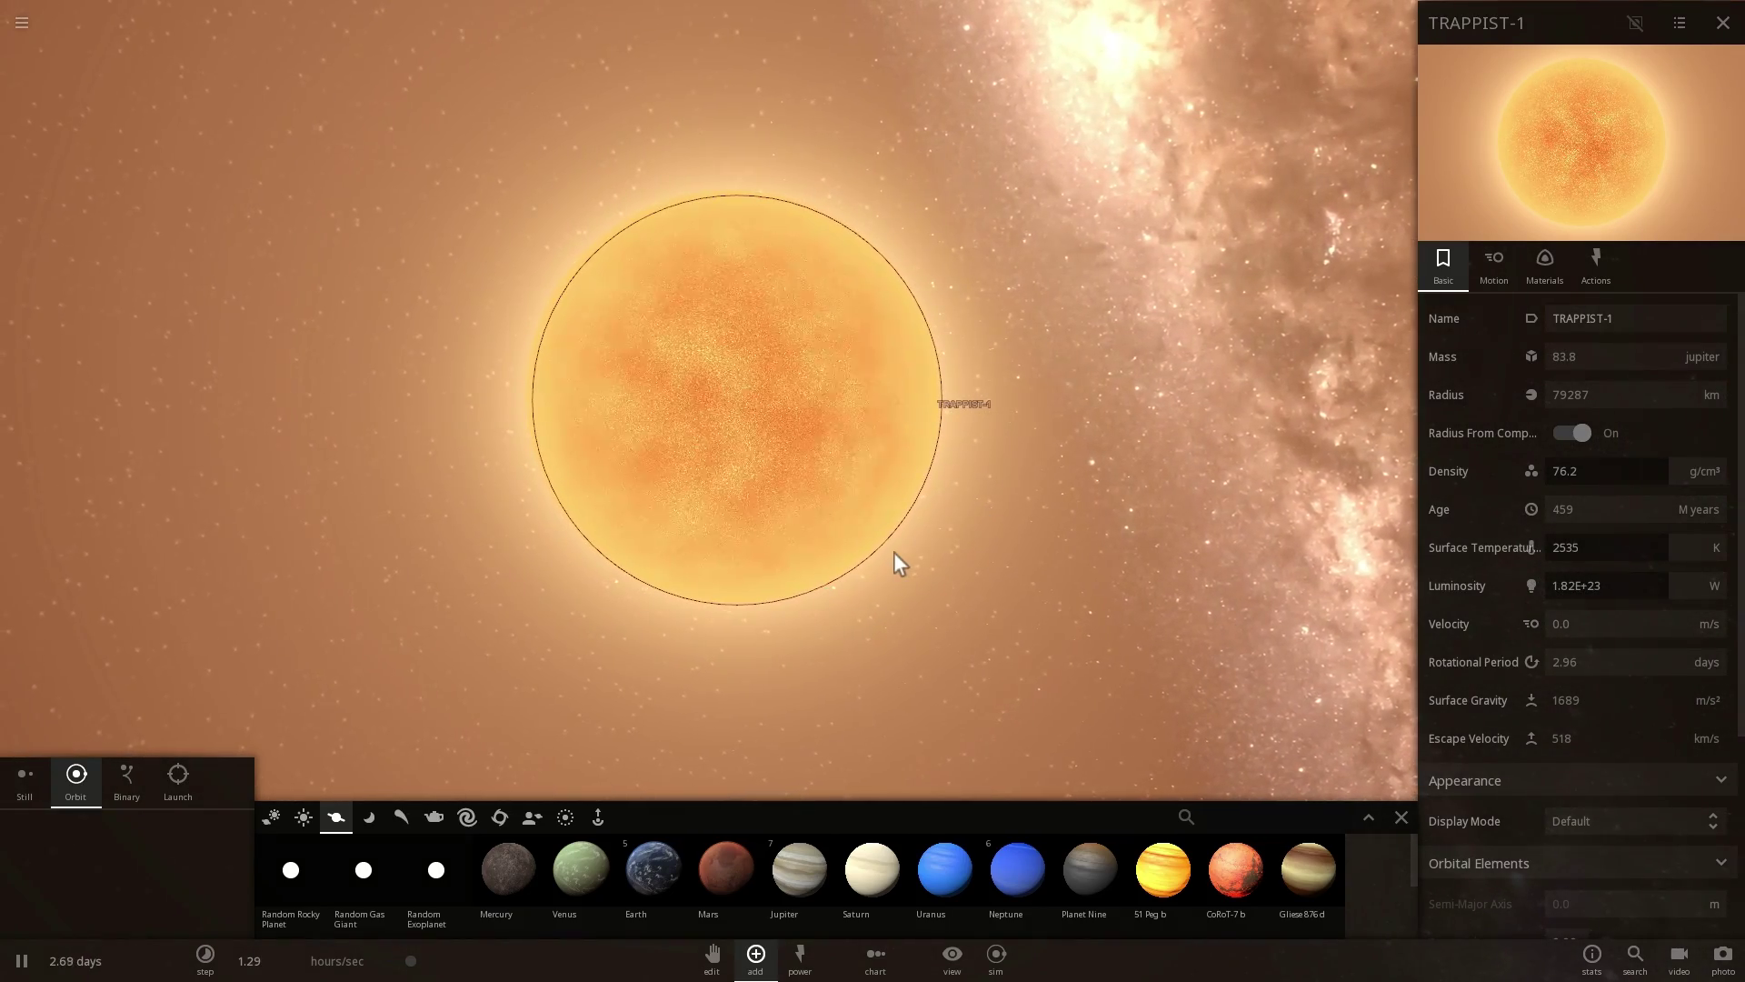
click(1601, 268)
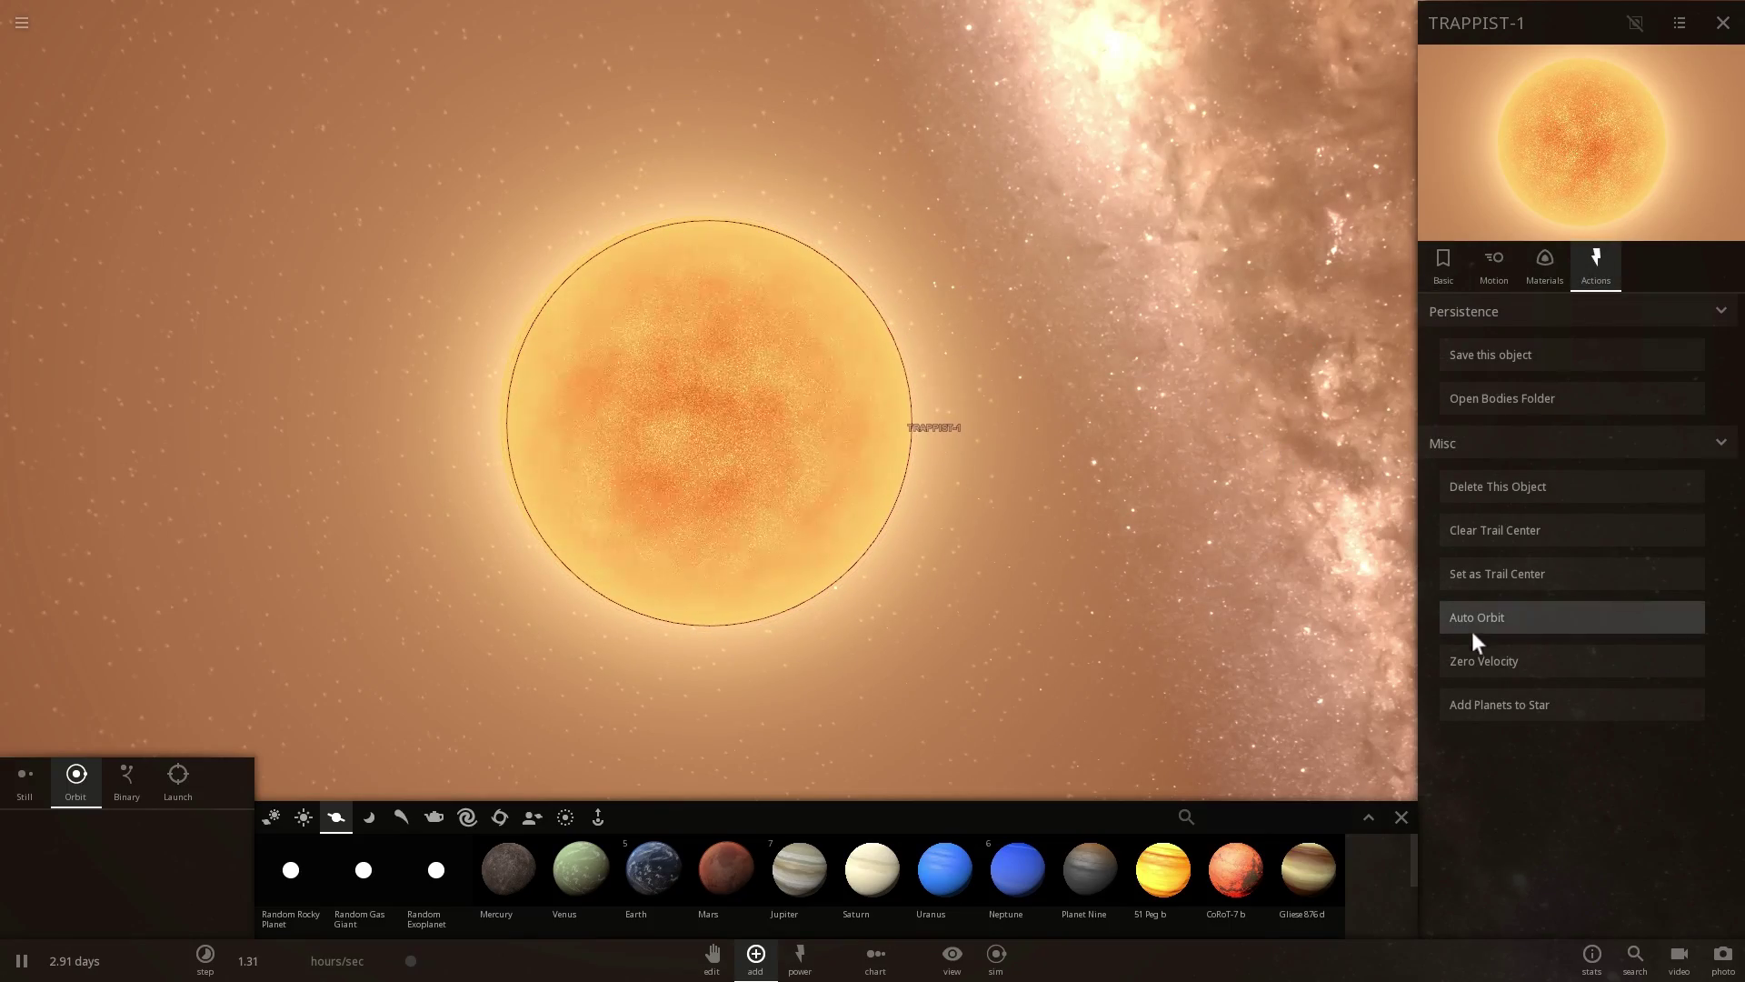
click(1496, 705)
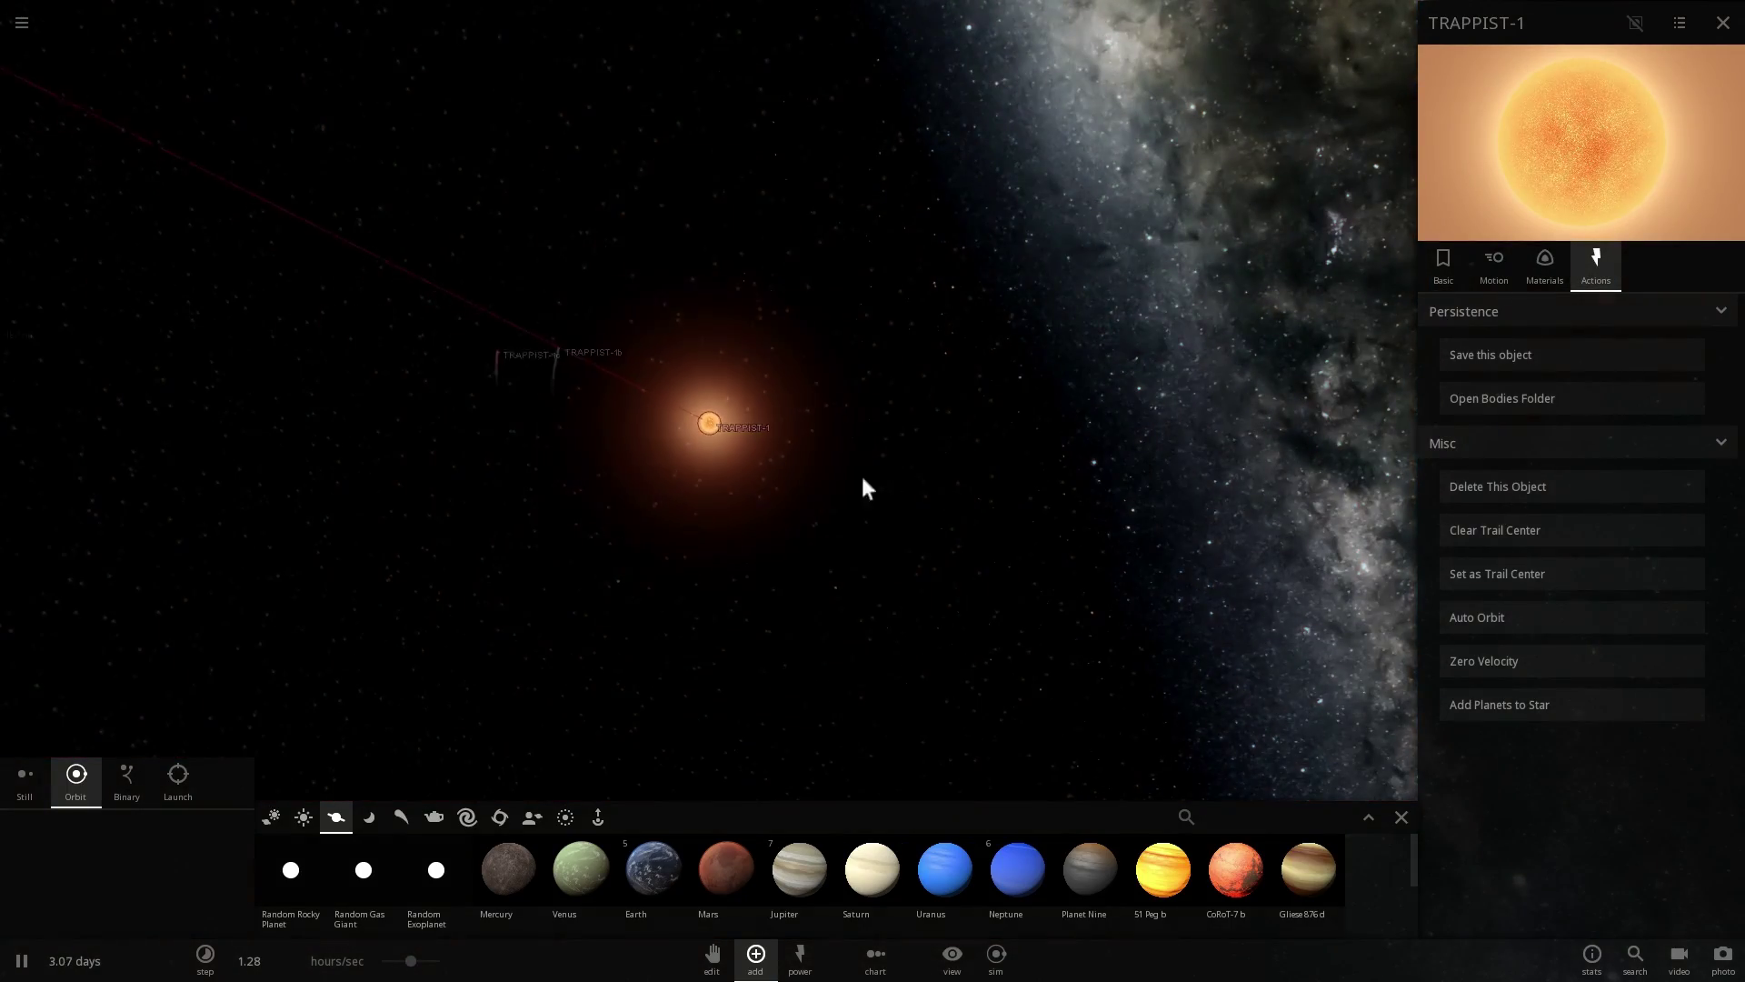
- Select planet TRAPPIST-1b and examine its motion properties, including tidal effects and orbital elements
drag(773, 479, 1032, 464)
right_drag(1033, 464, 771, 439)
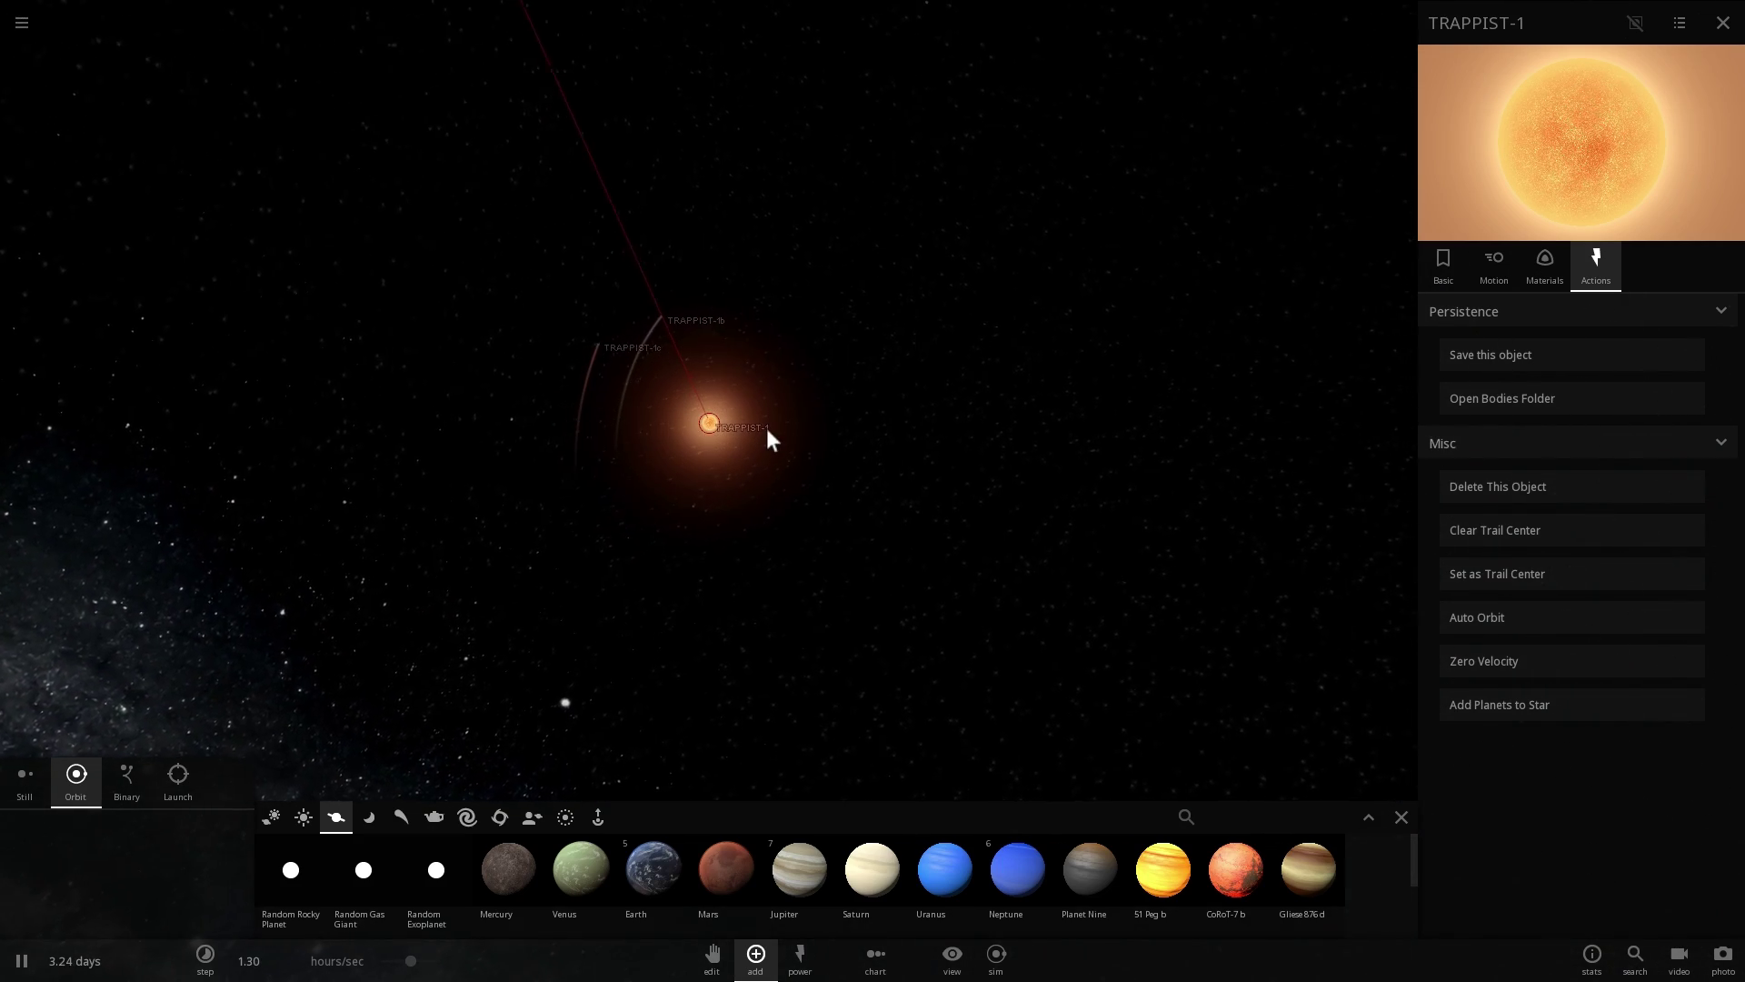
right_drag(689, 299, 720, 361)
click(726, 356)
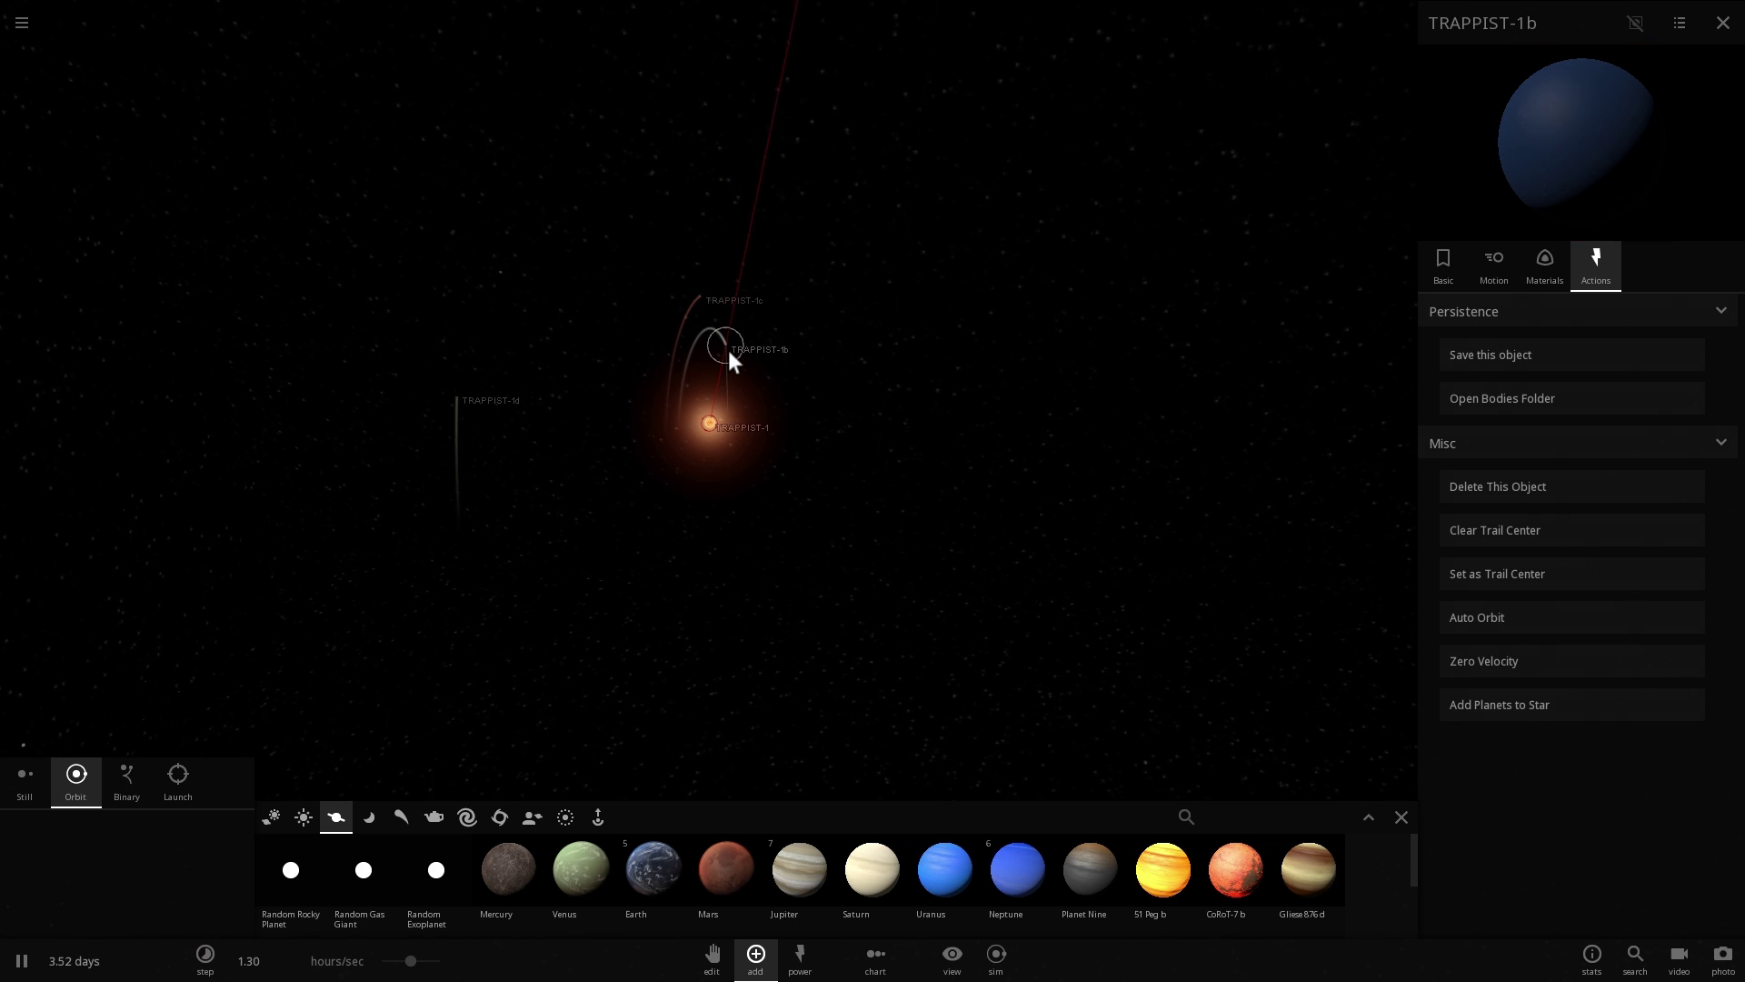
click(1503, 270)
scroll(1591, 477, down, 3)
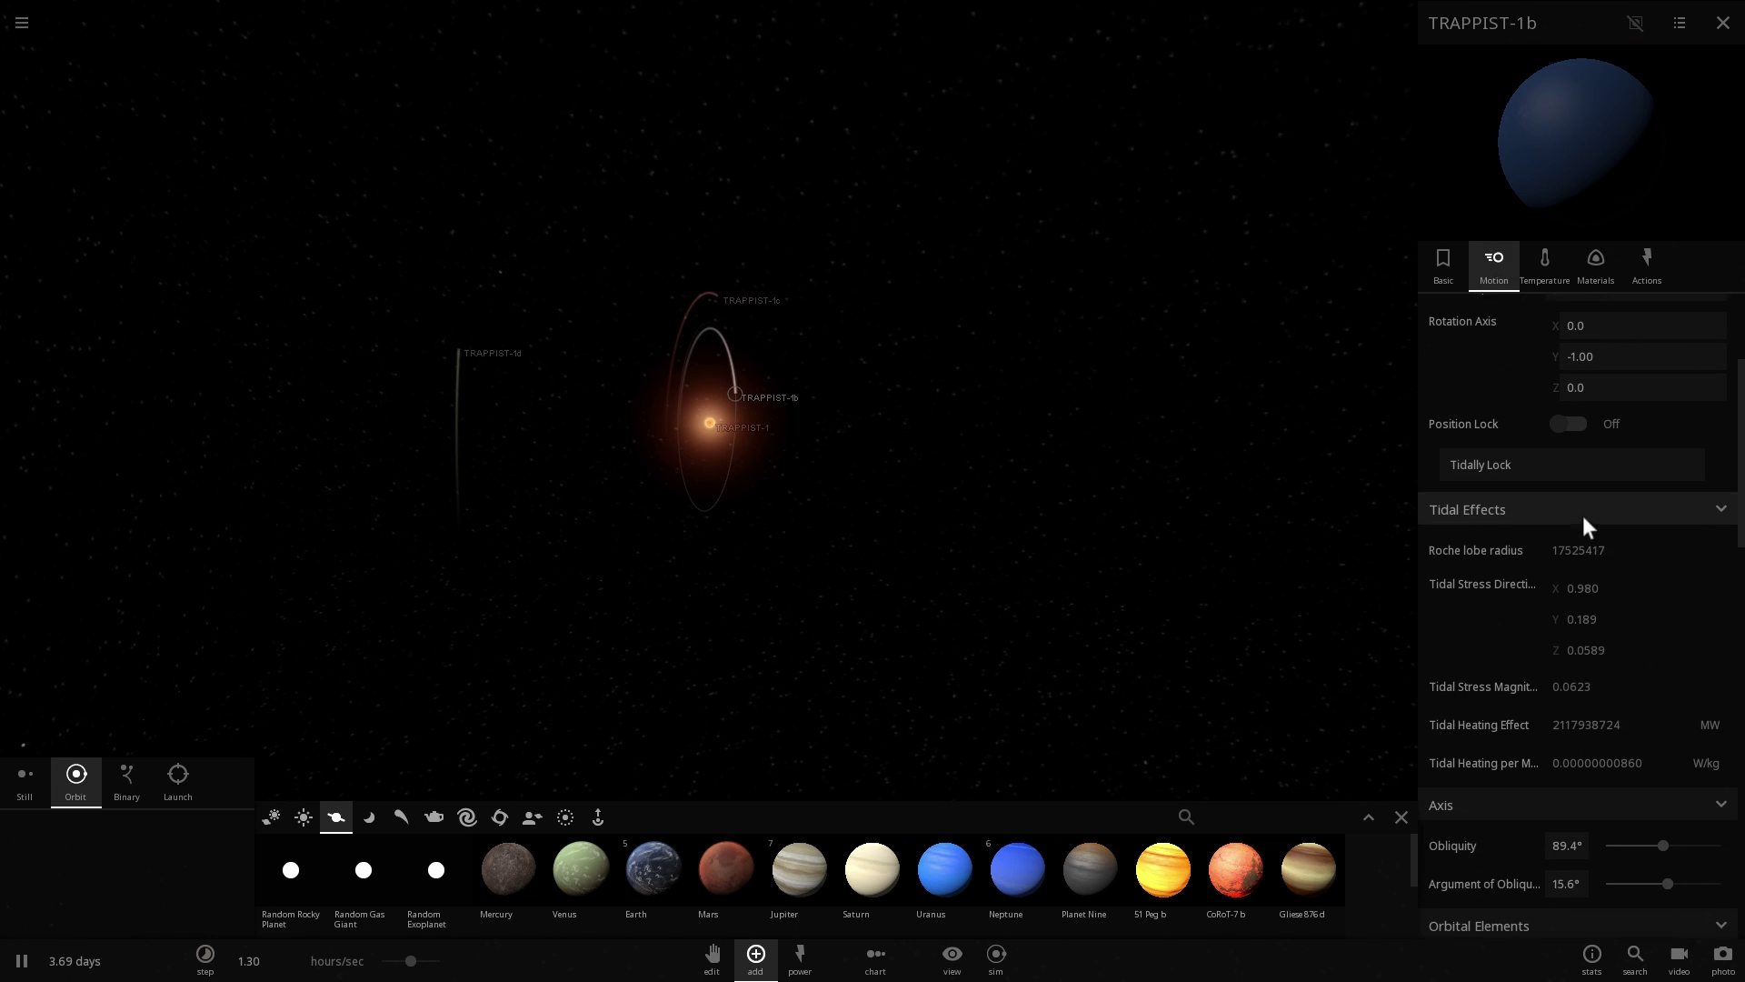
scroll(1577, 545, down, 6)
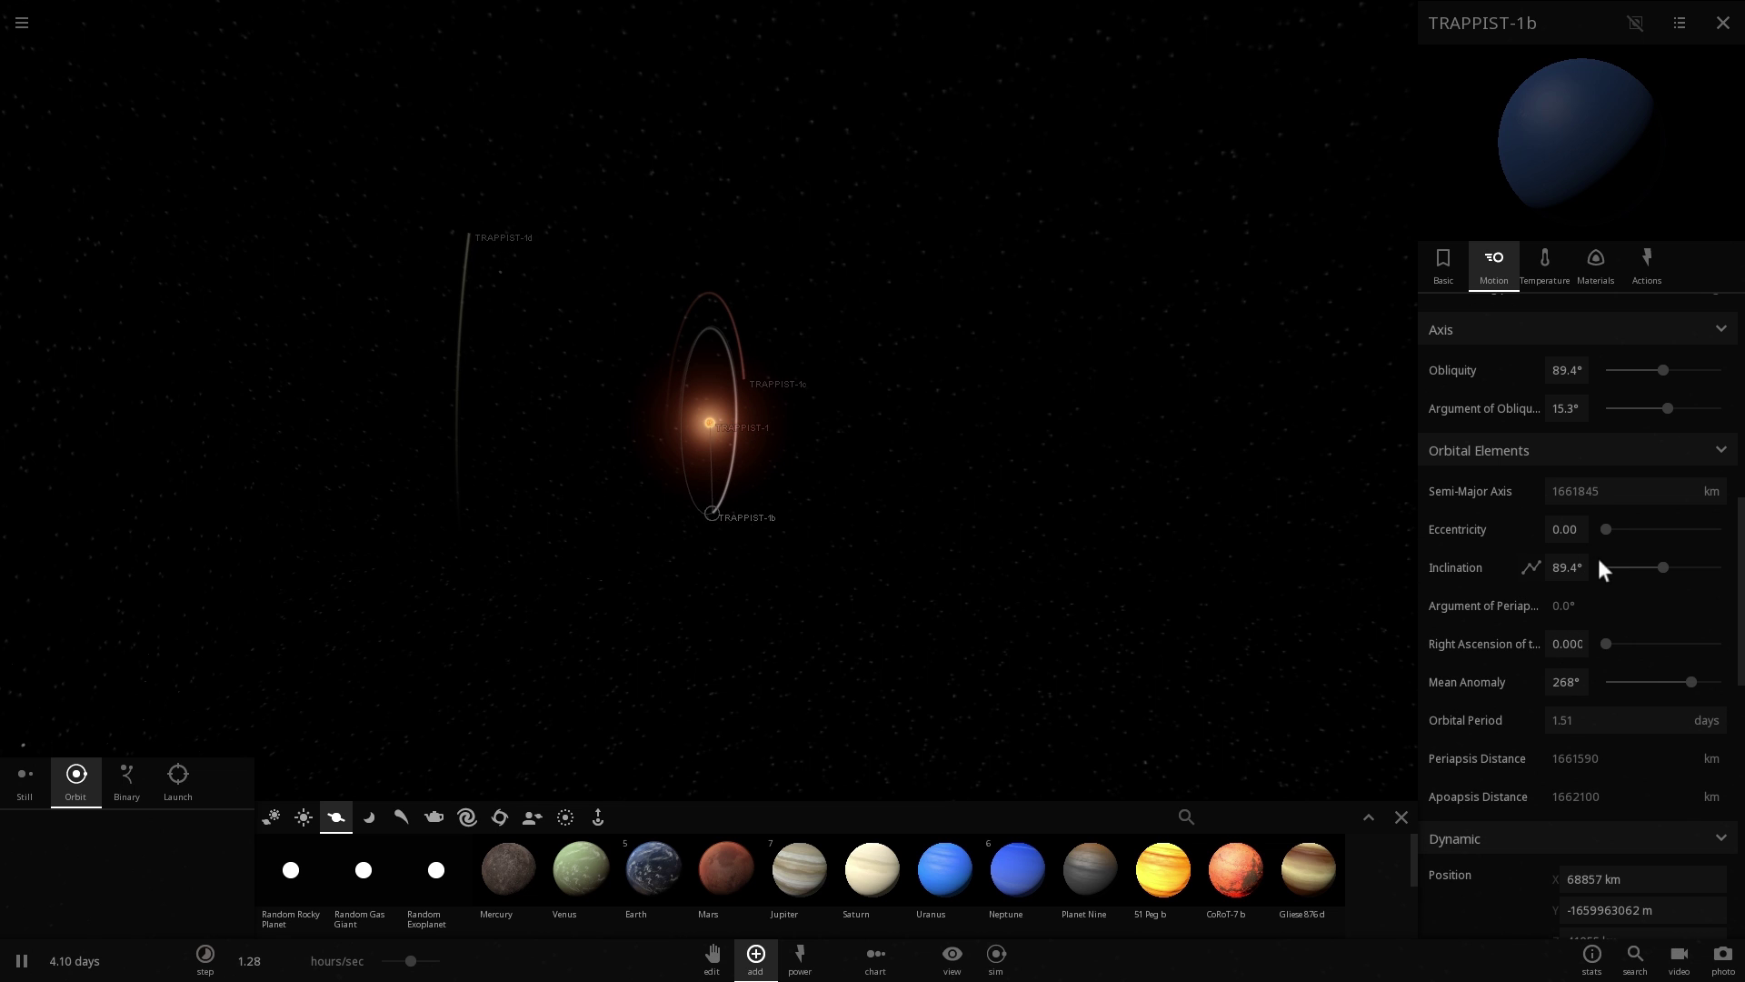
- Compare the orbital elements of TRAPPIST-1c with those of TRAPPIST-1b
drag(961, 450, 896, 445)
click(765, 434)
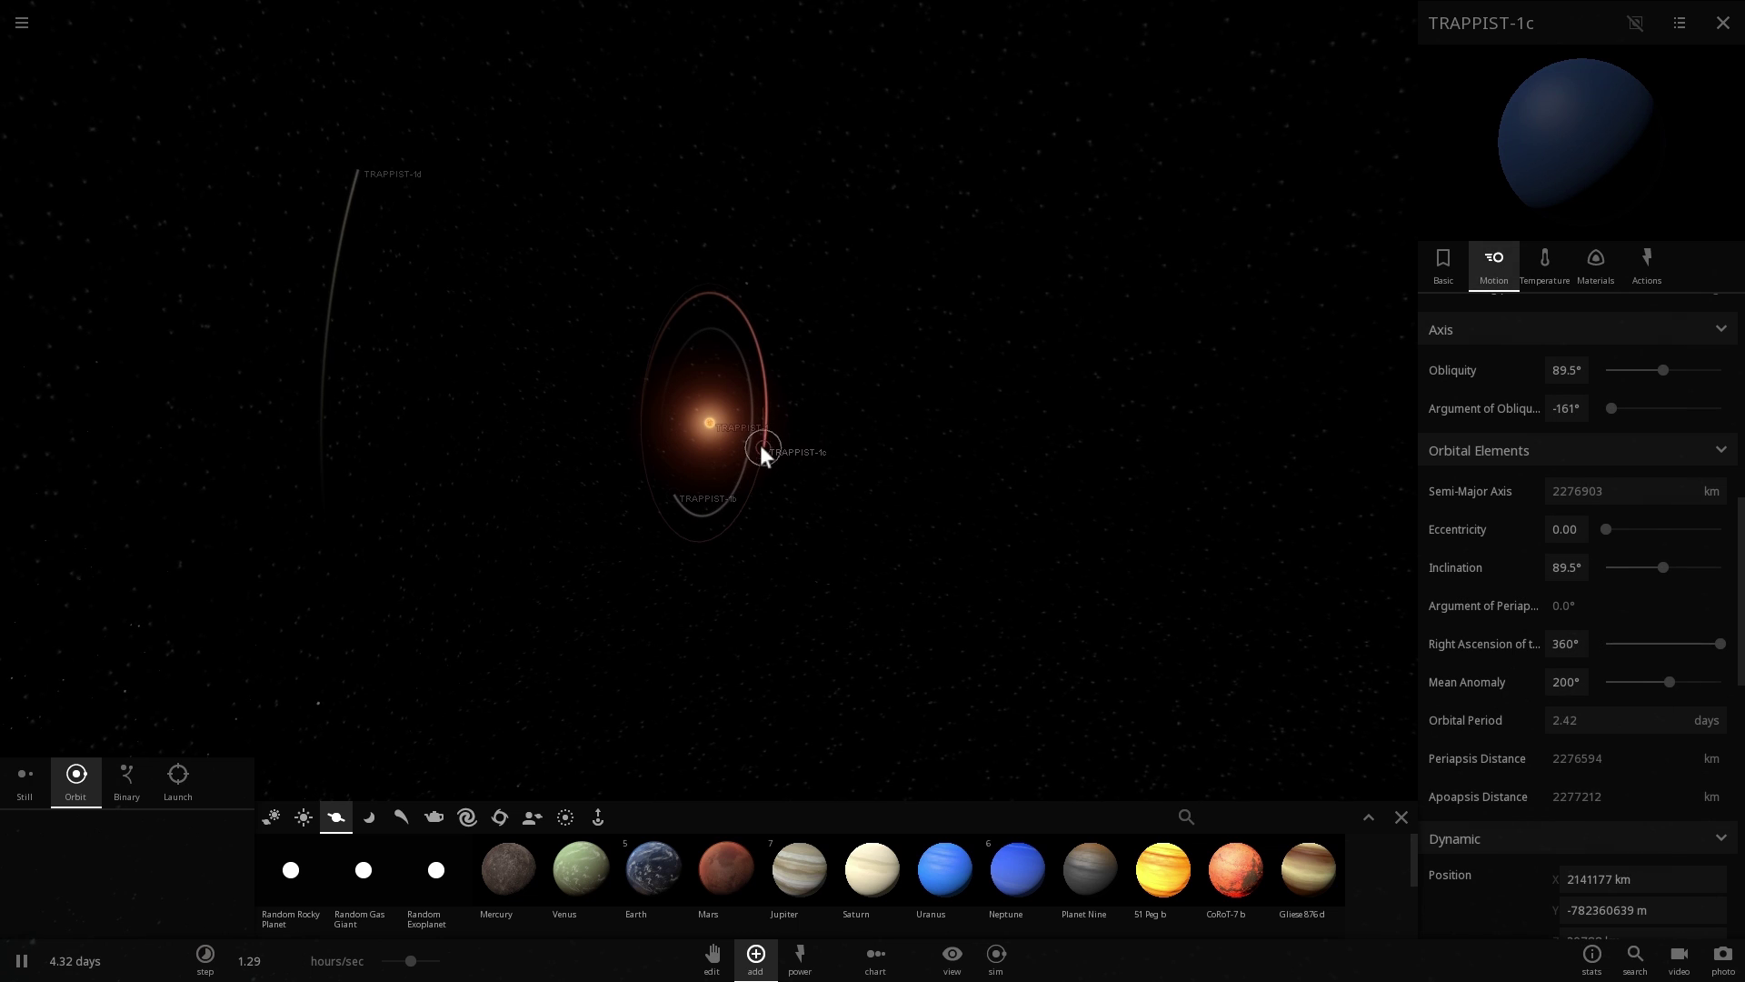
click(679, 475)
scroll(772, 466, up, 3)
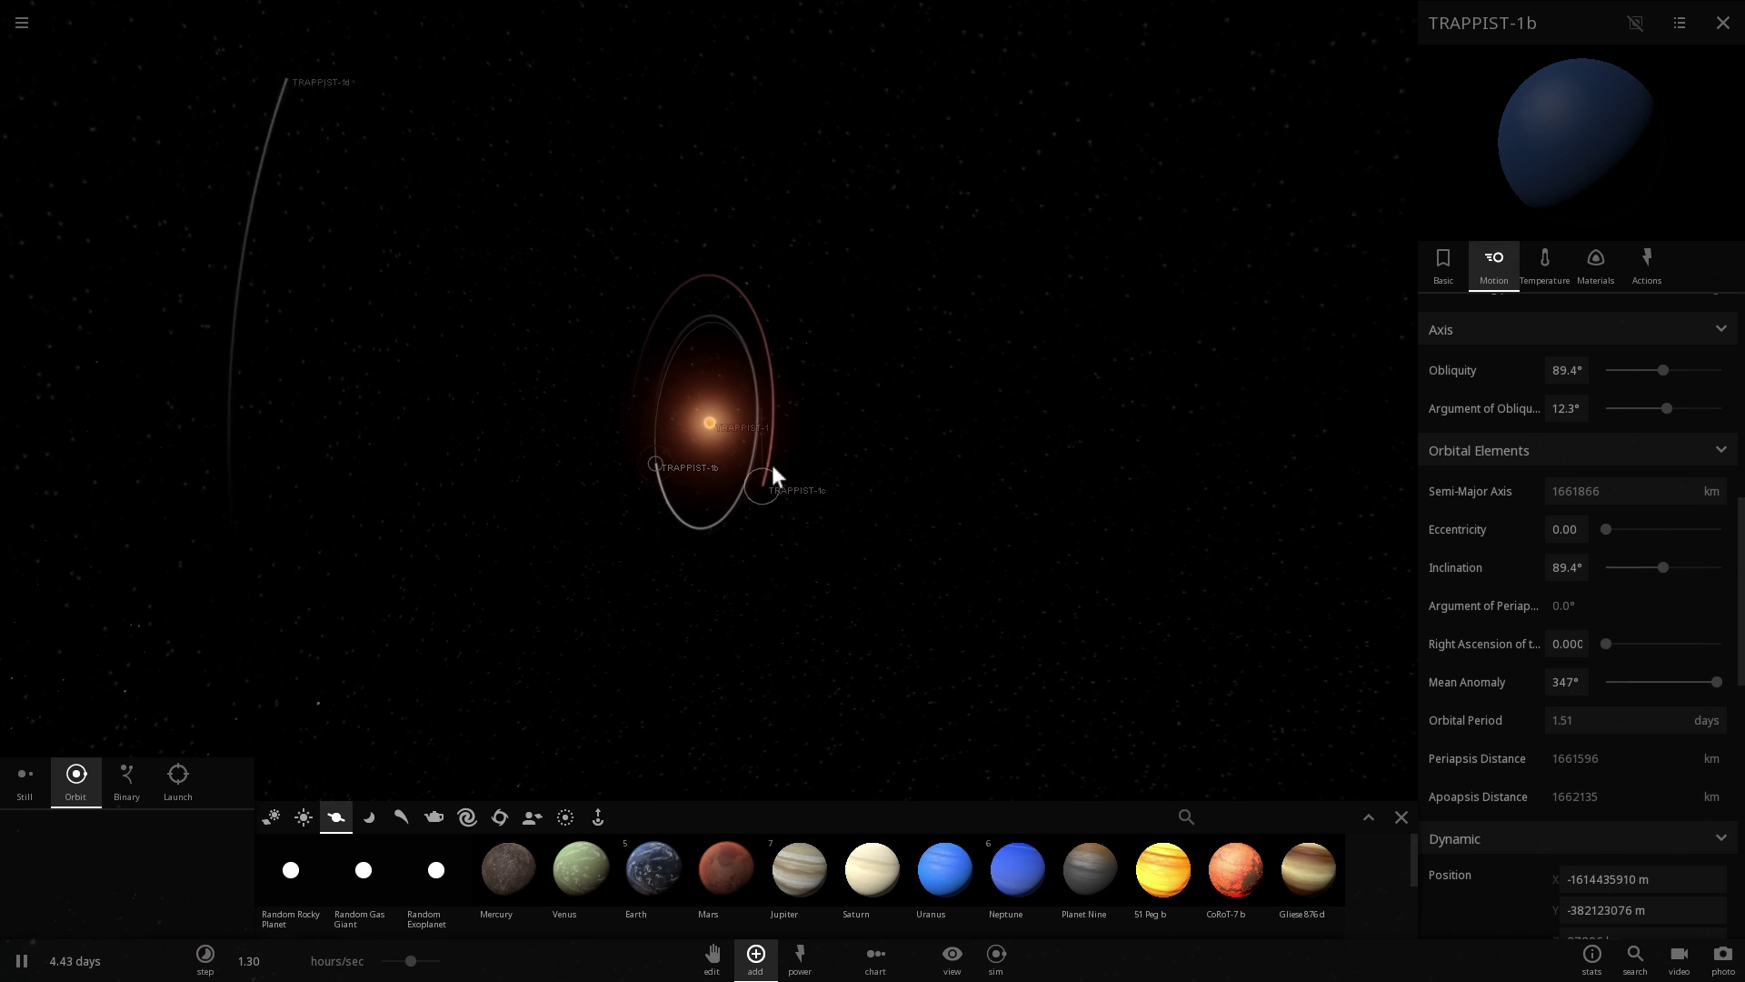
- Examine the temperature and atmosphere properties of TRAPPIST-1b and TRAPPIST-1d
click(1537, 260)
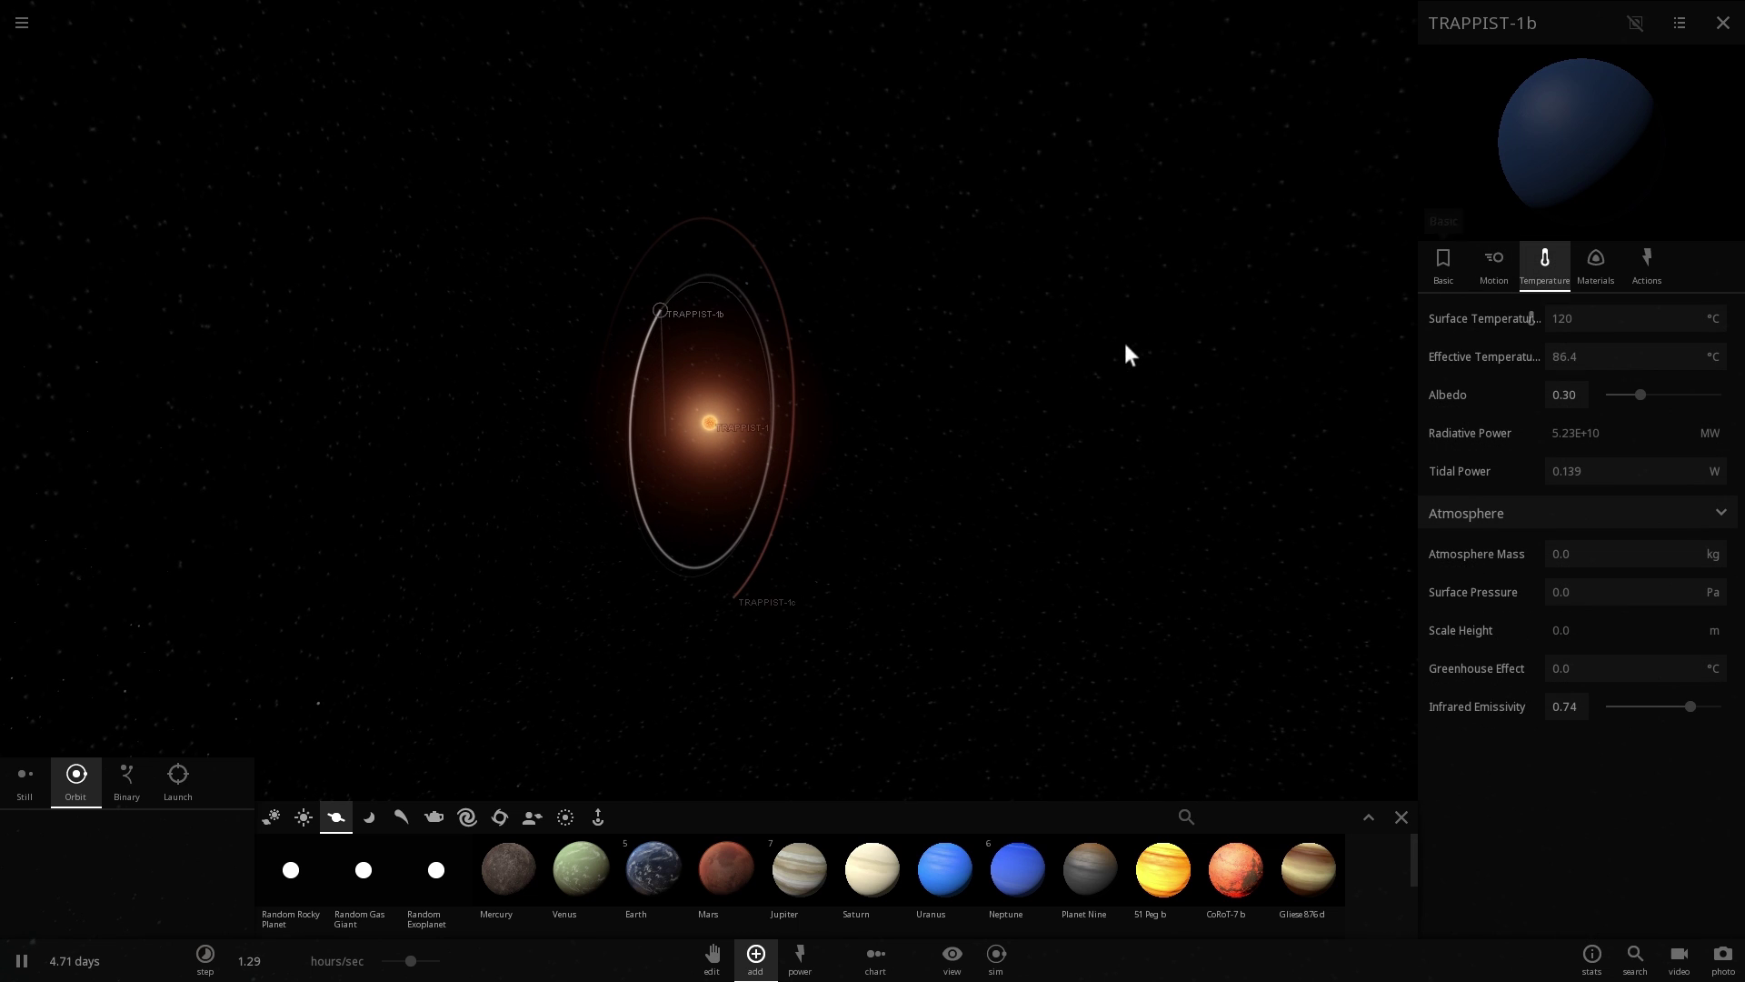
drag(1094, 347, 1047, 353)
scroll(1042, 367, down, 2)
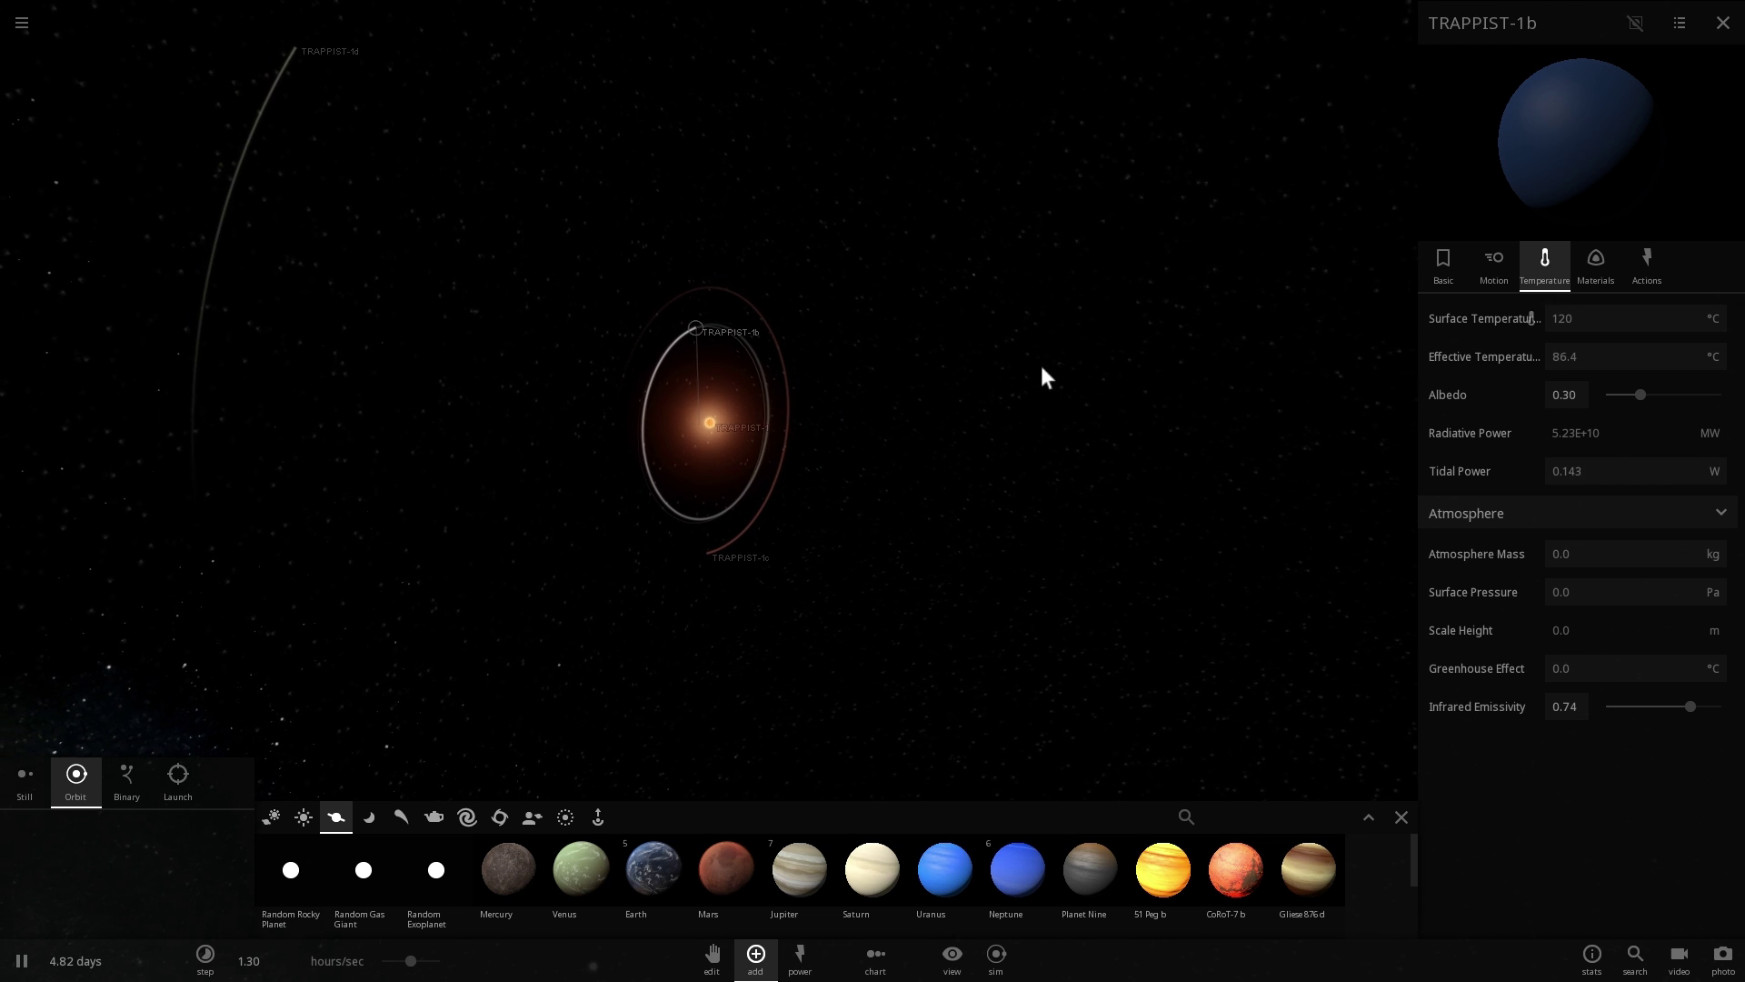
click(309, 29)
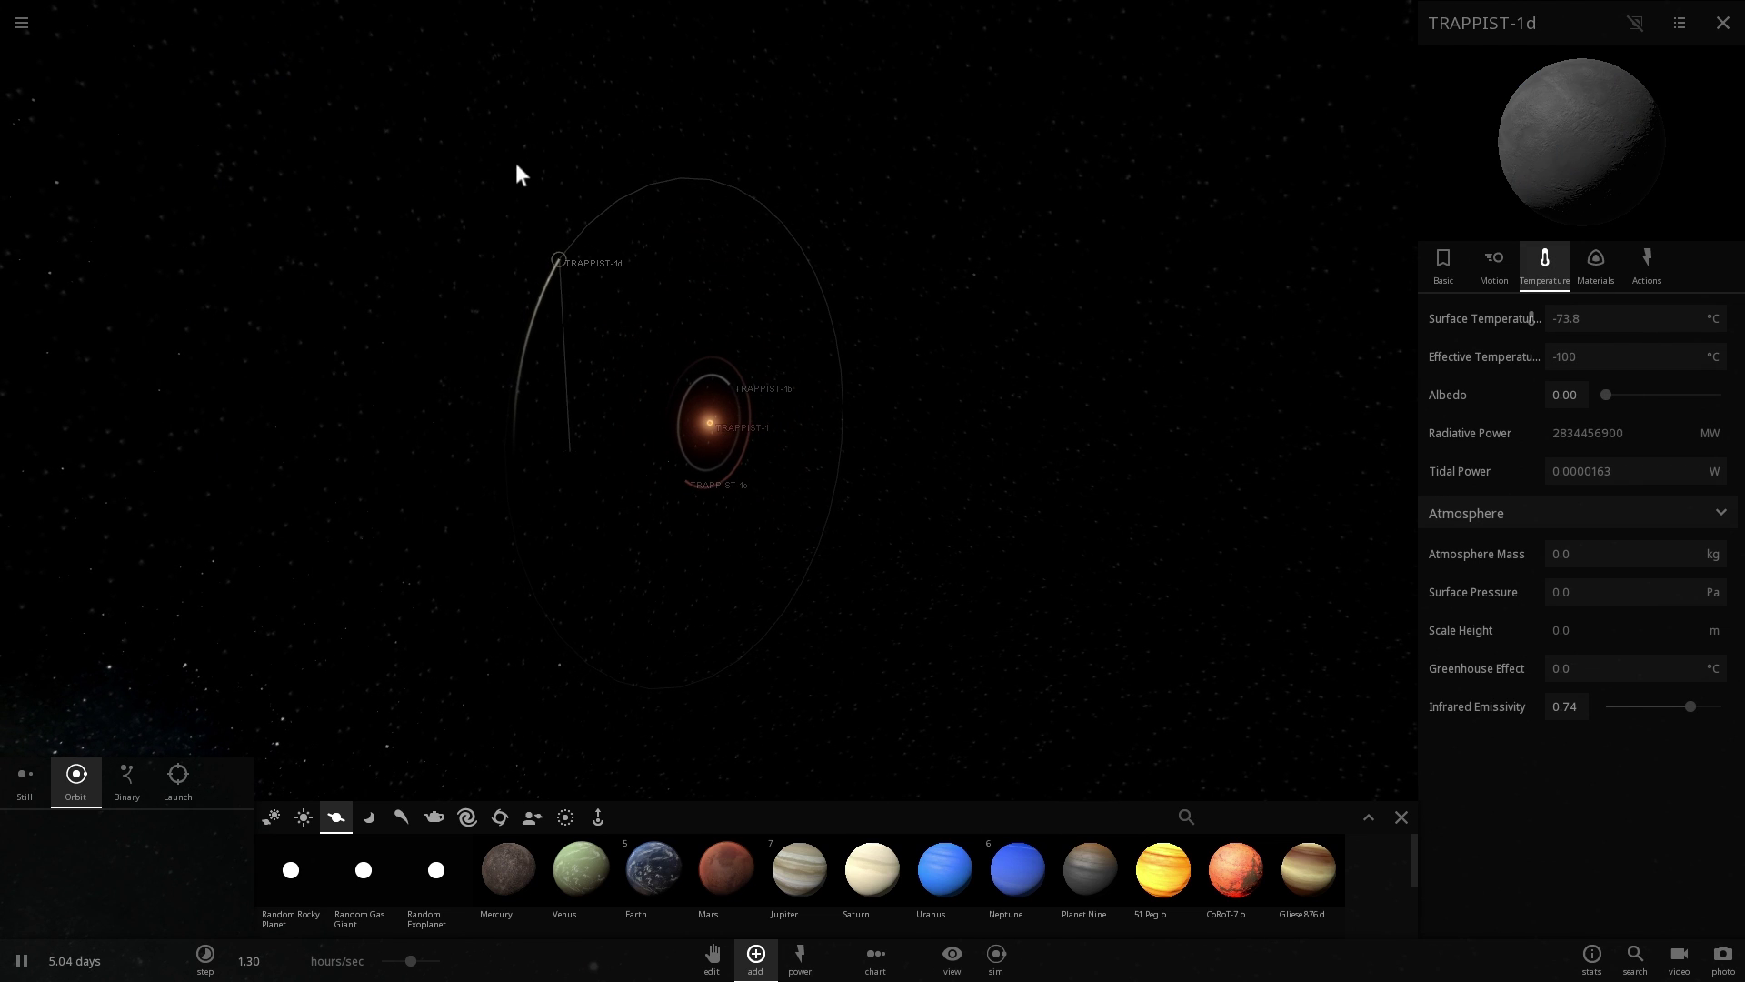
scroll(572, 198, up, 3)
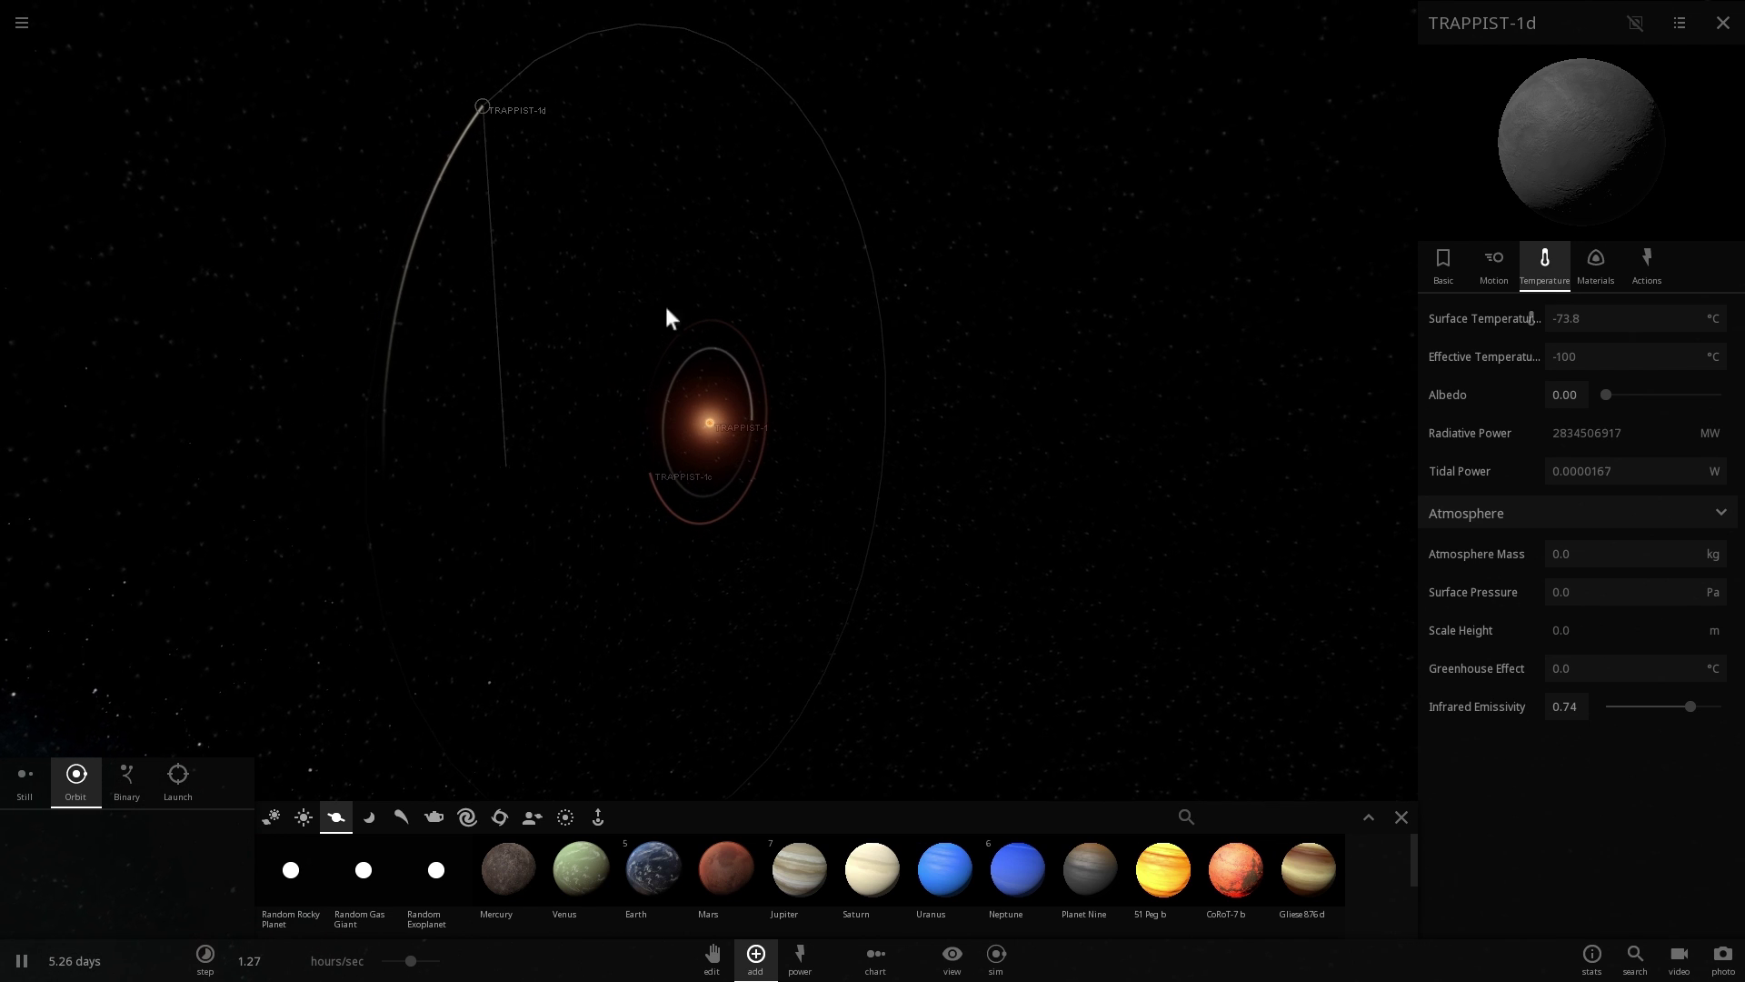
- Show the masses of TRAPPIST-1b and TRAPPIST-1c in earth units in their basic properties
click(763, 450)
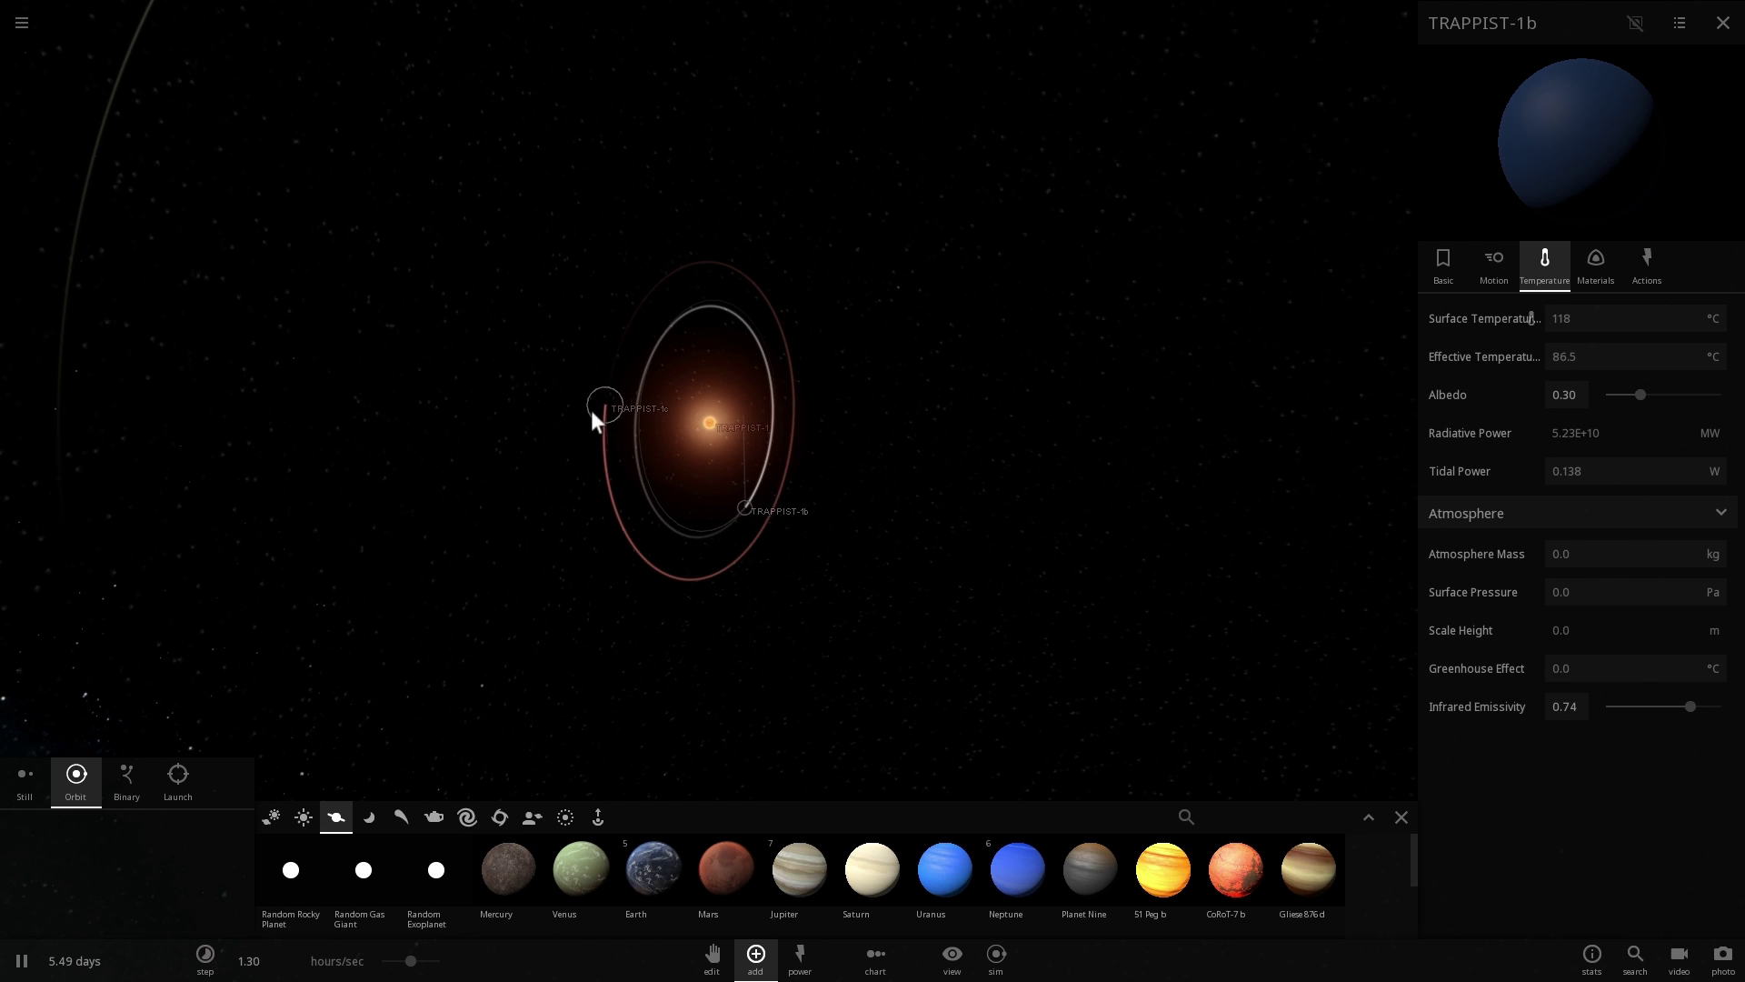
click(604, 405)
click(1442, 262)
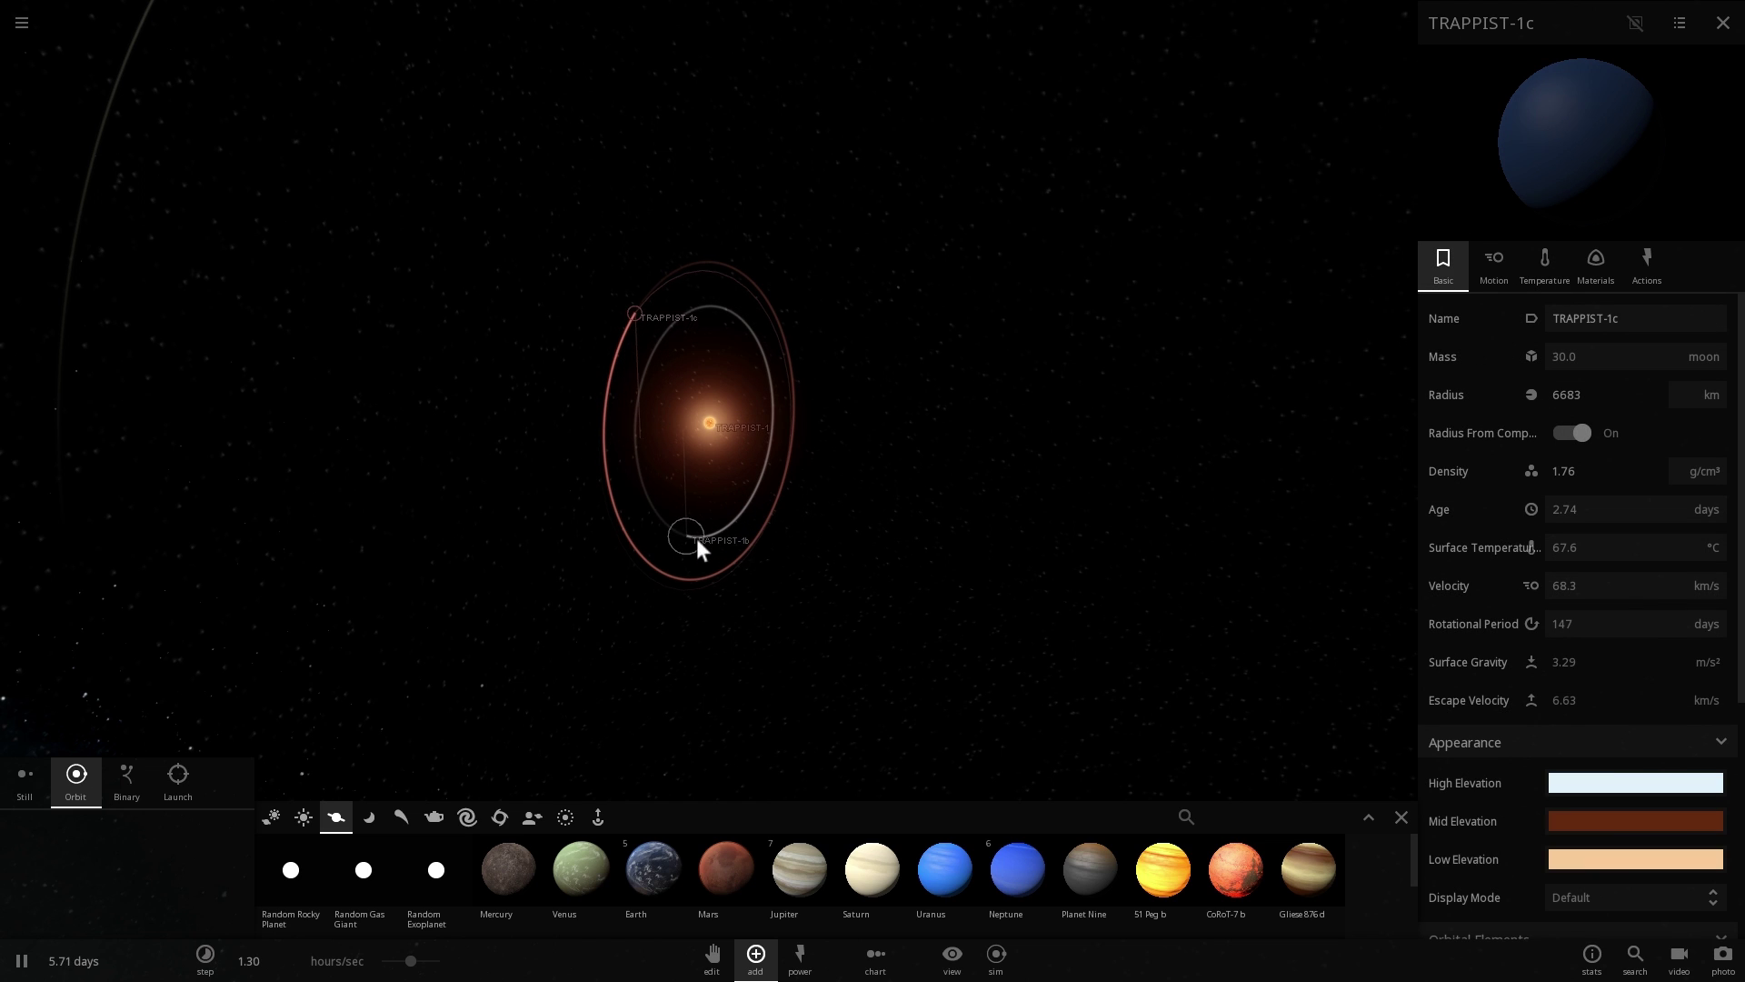
click(678, 537)
click(1702, 358)
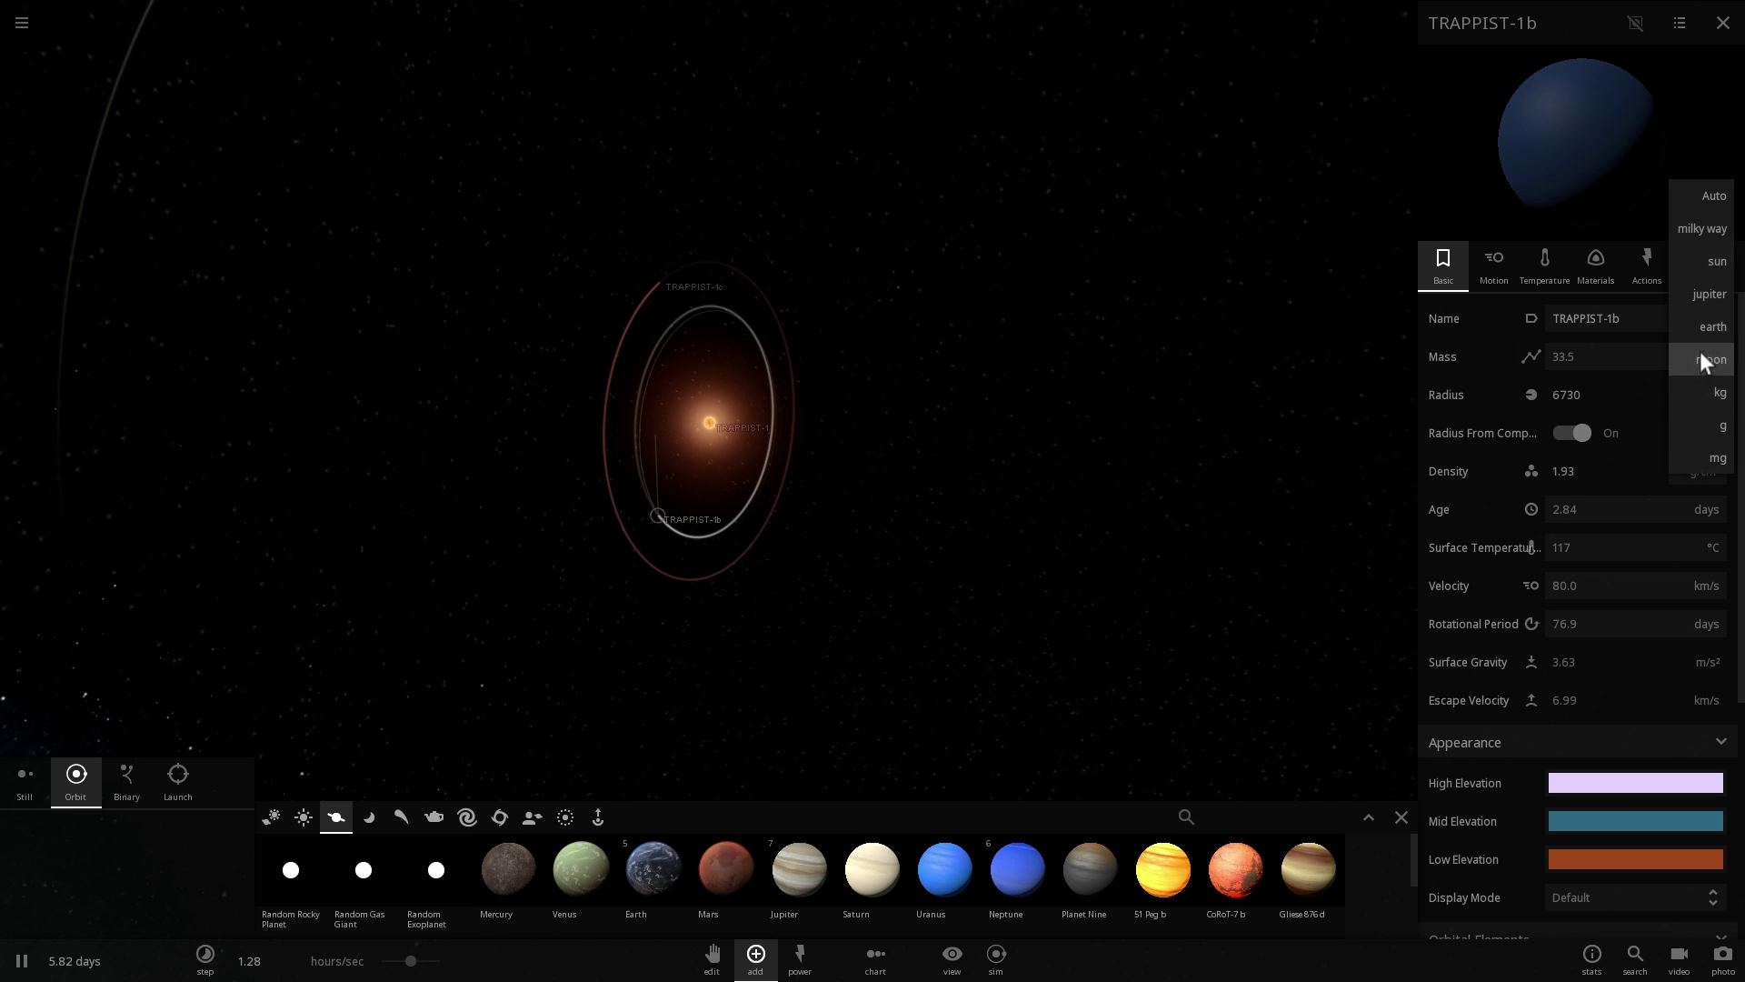
click(1710, 328)
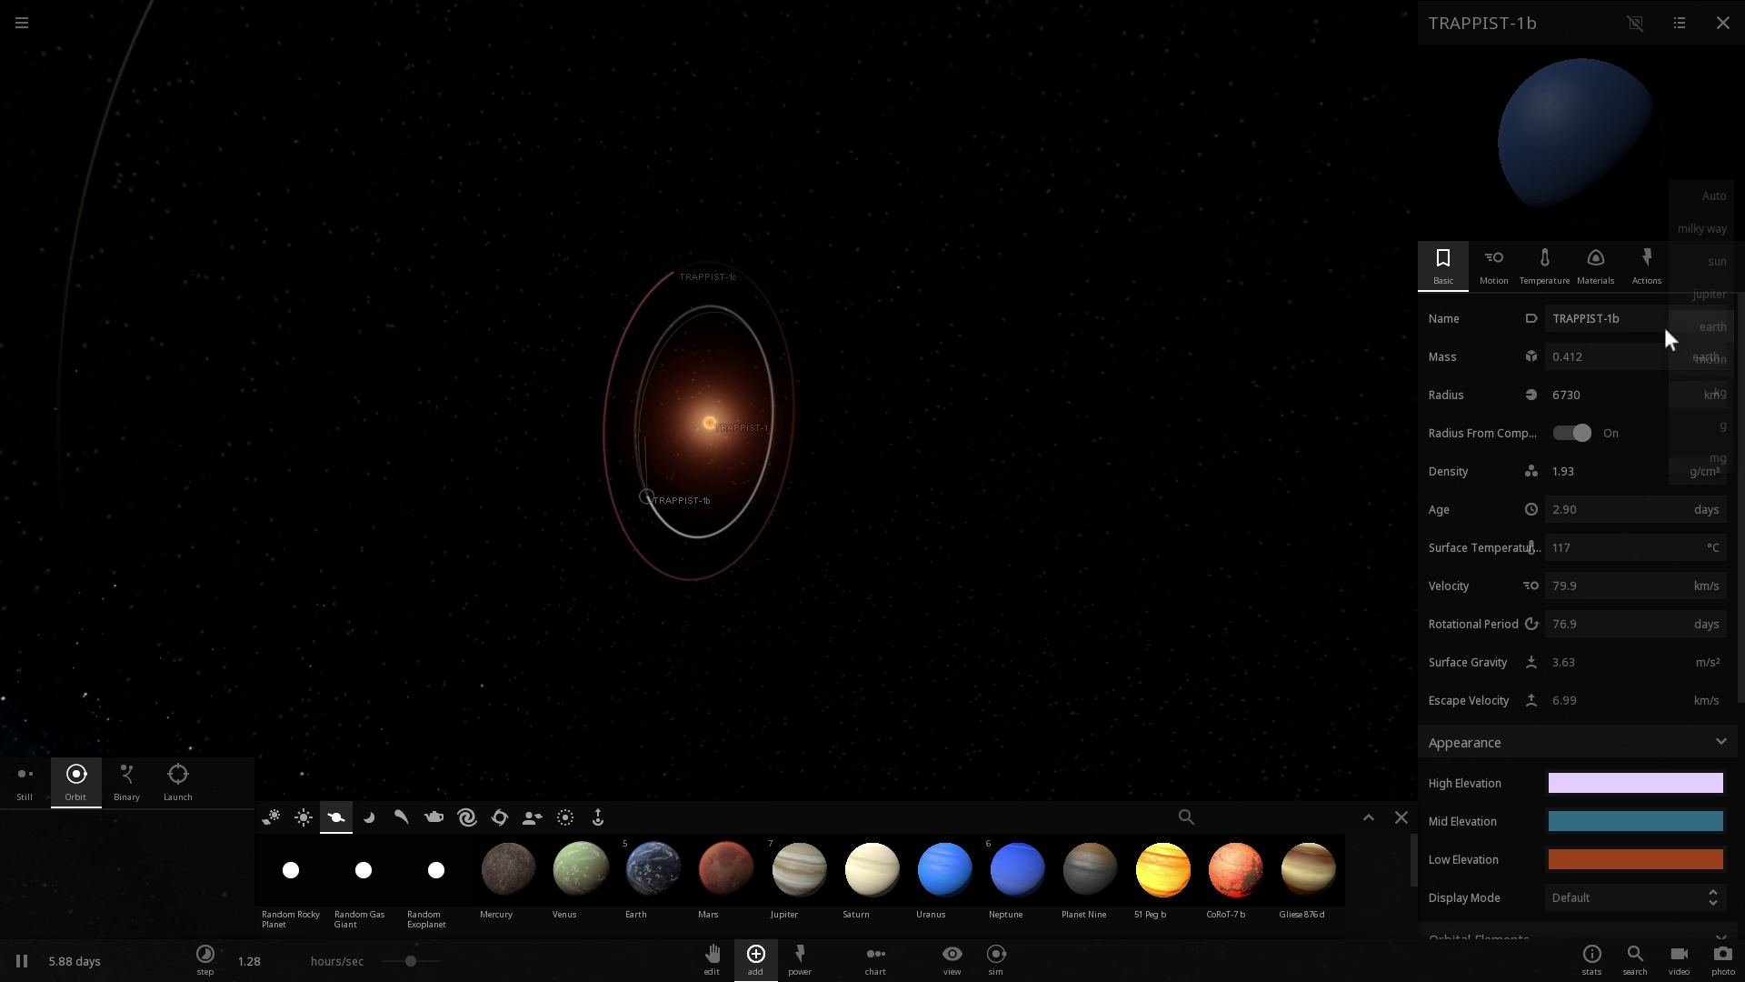
click(696, 273)
click(1714, 364)
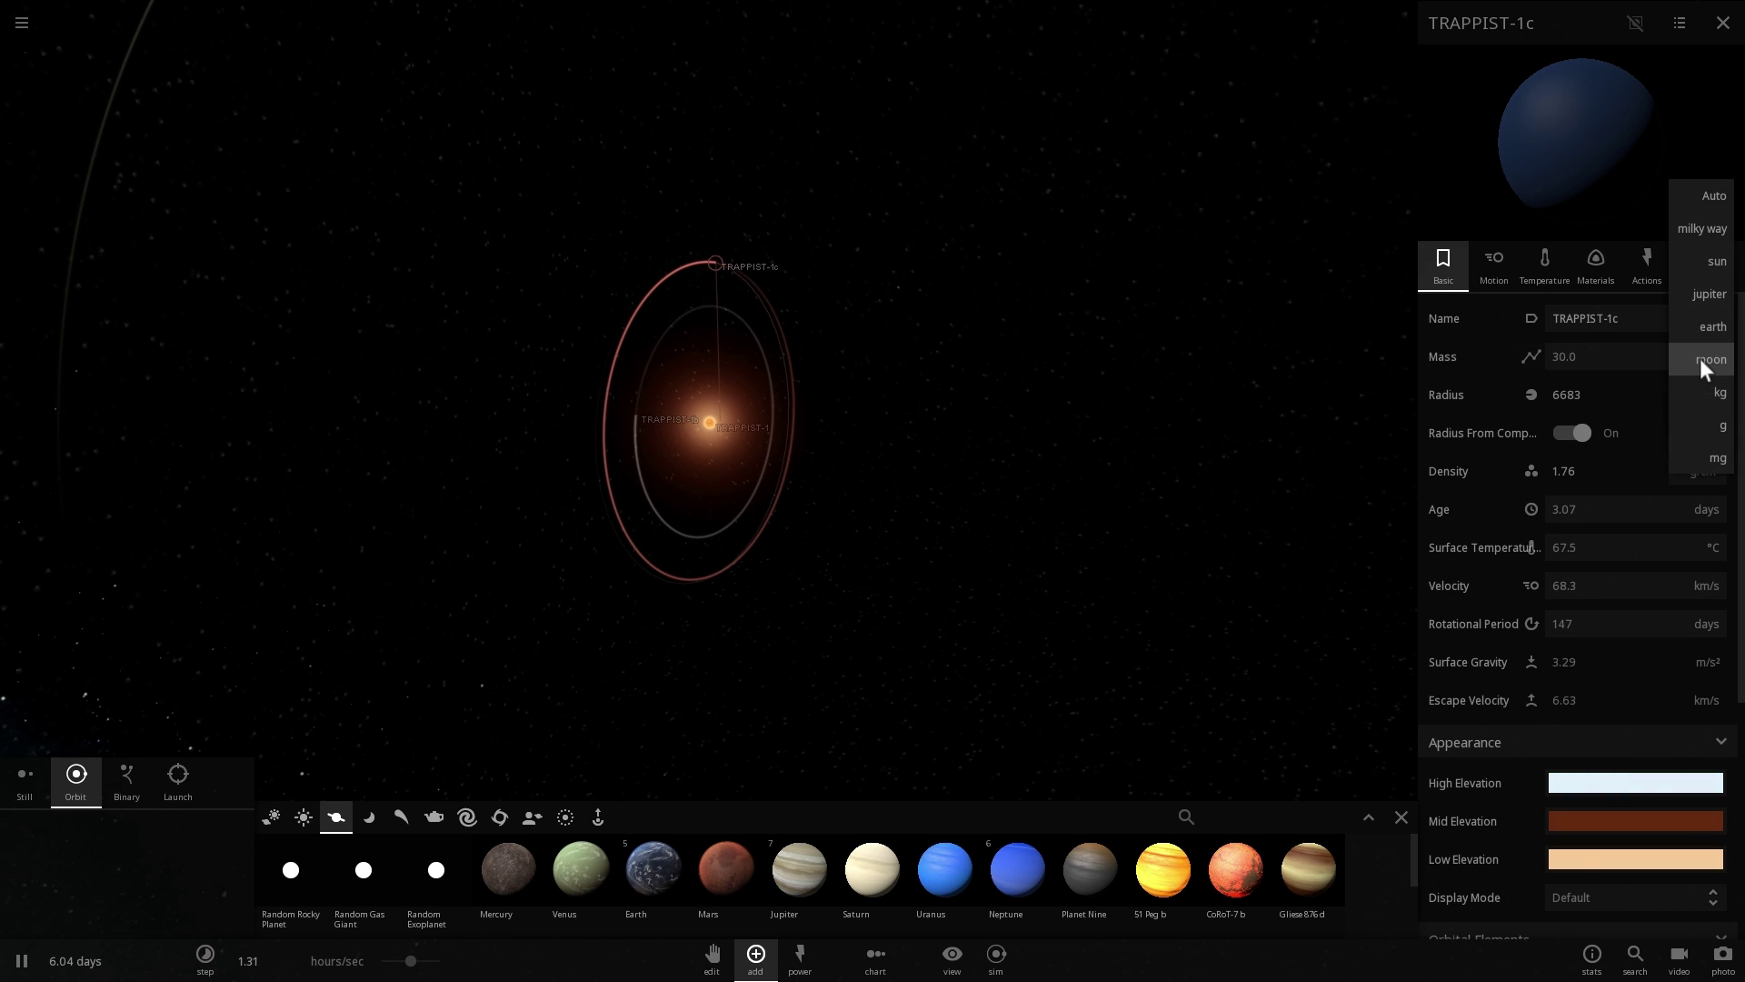
click(1709, 329)
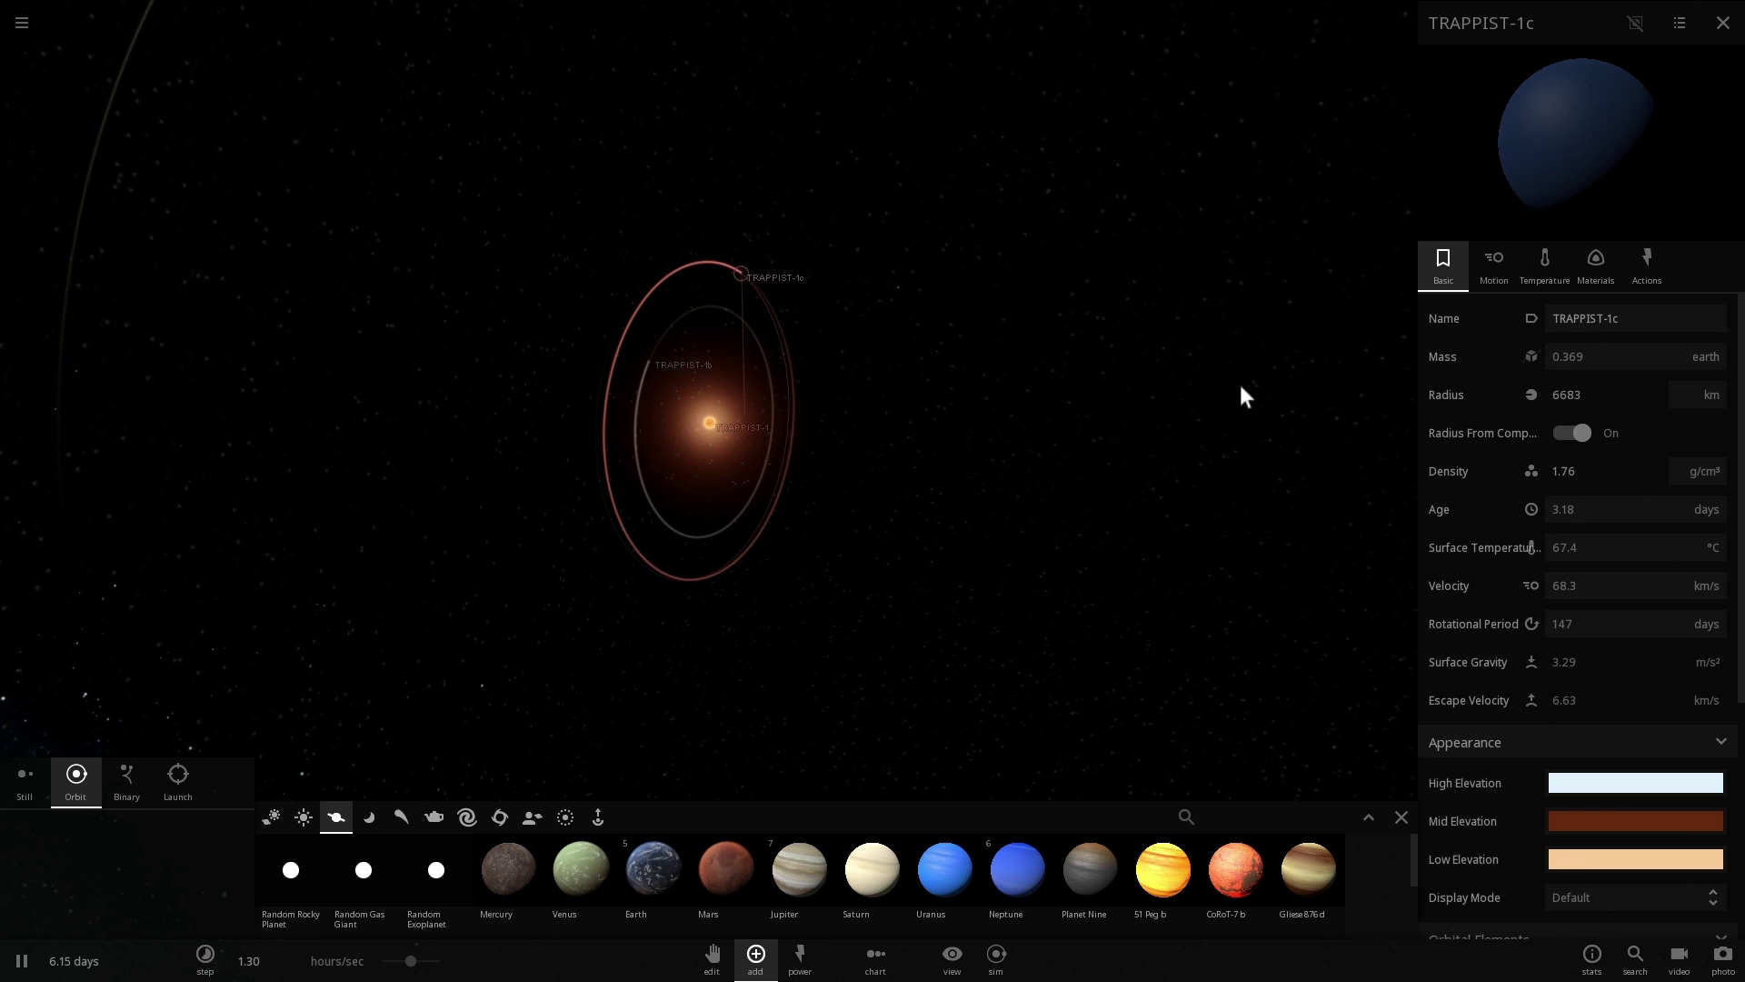
- Select TRAPPIST-1b and examine its surface up close from several sides while the simulation runs
scroll(809, 359, up, 3)
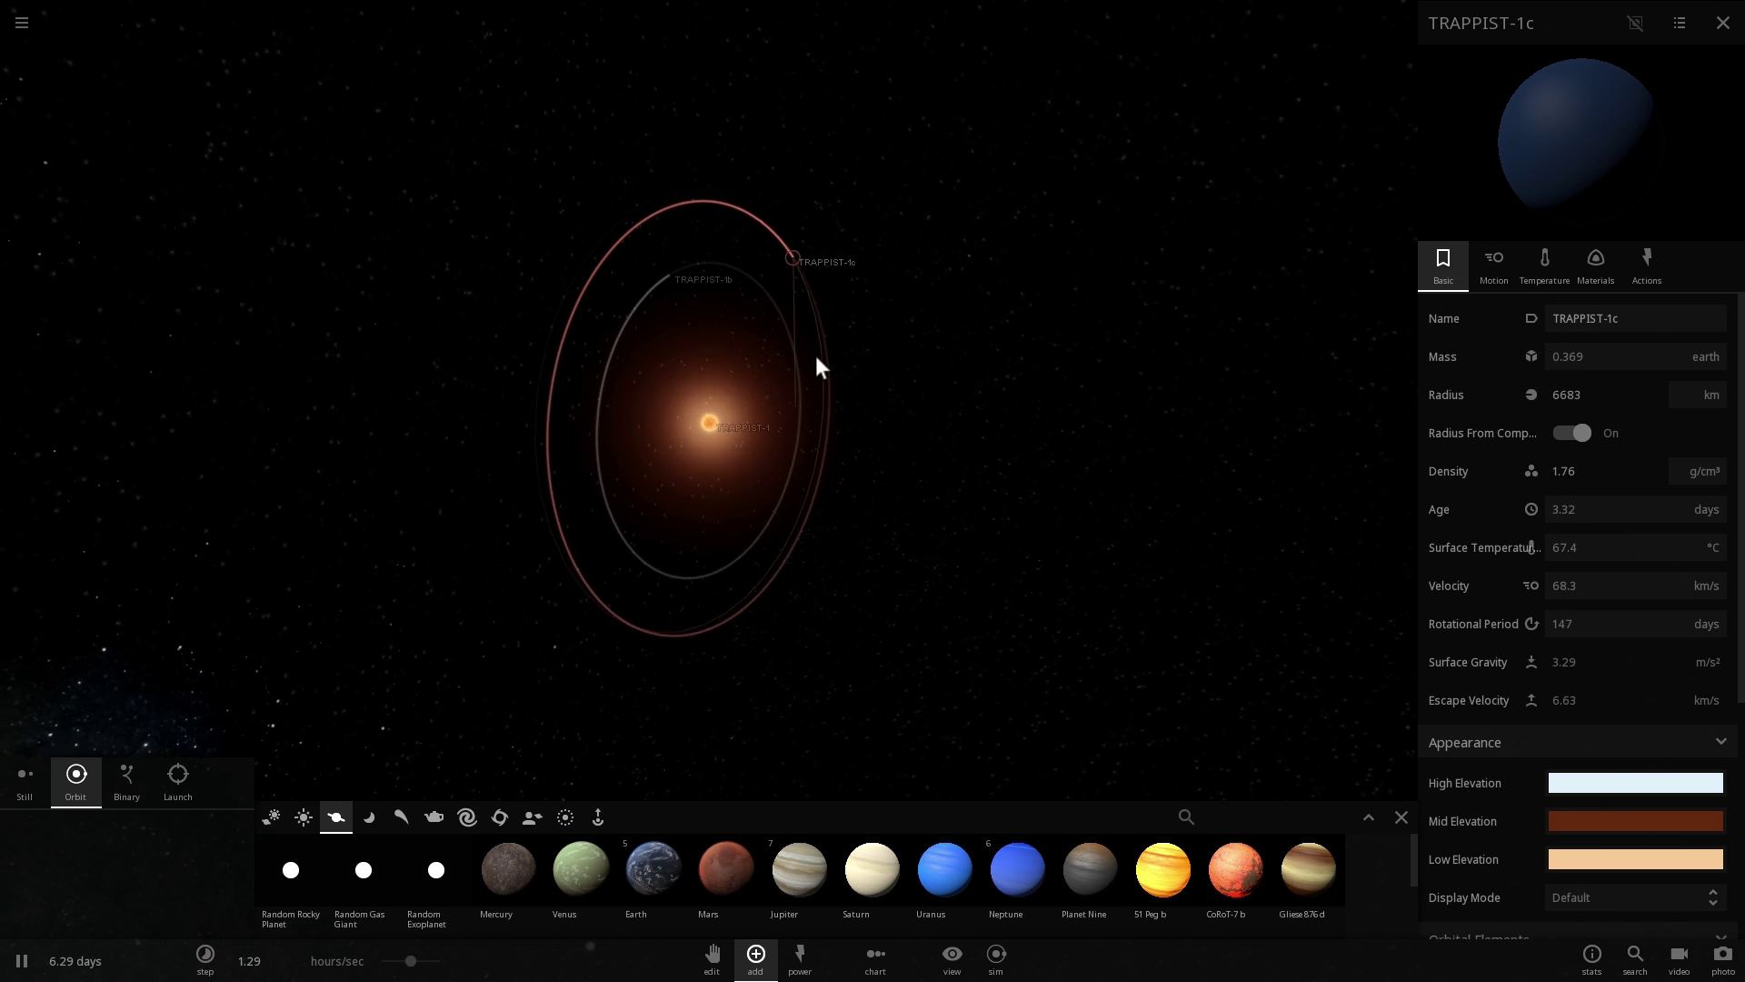
scroll(815, 356, up, 1)
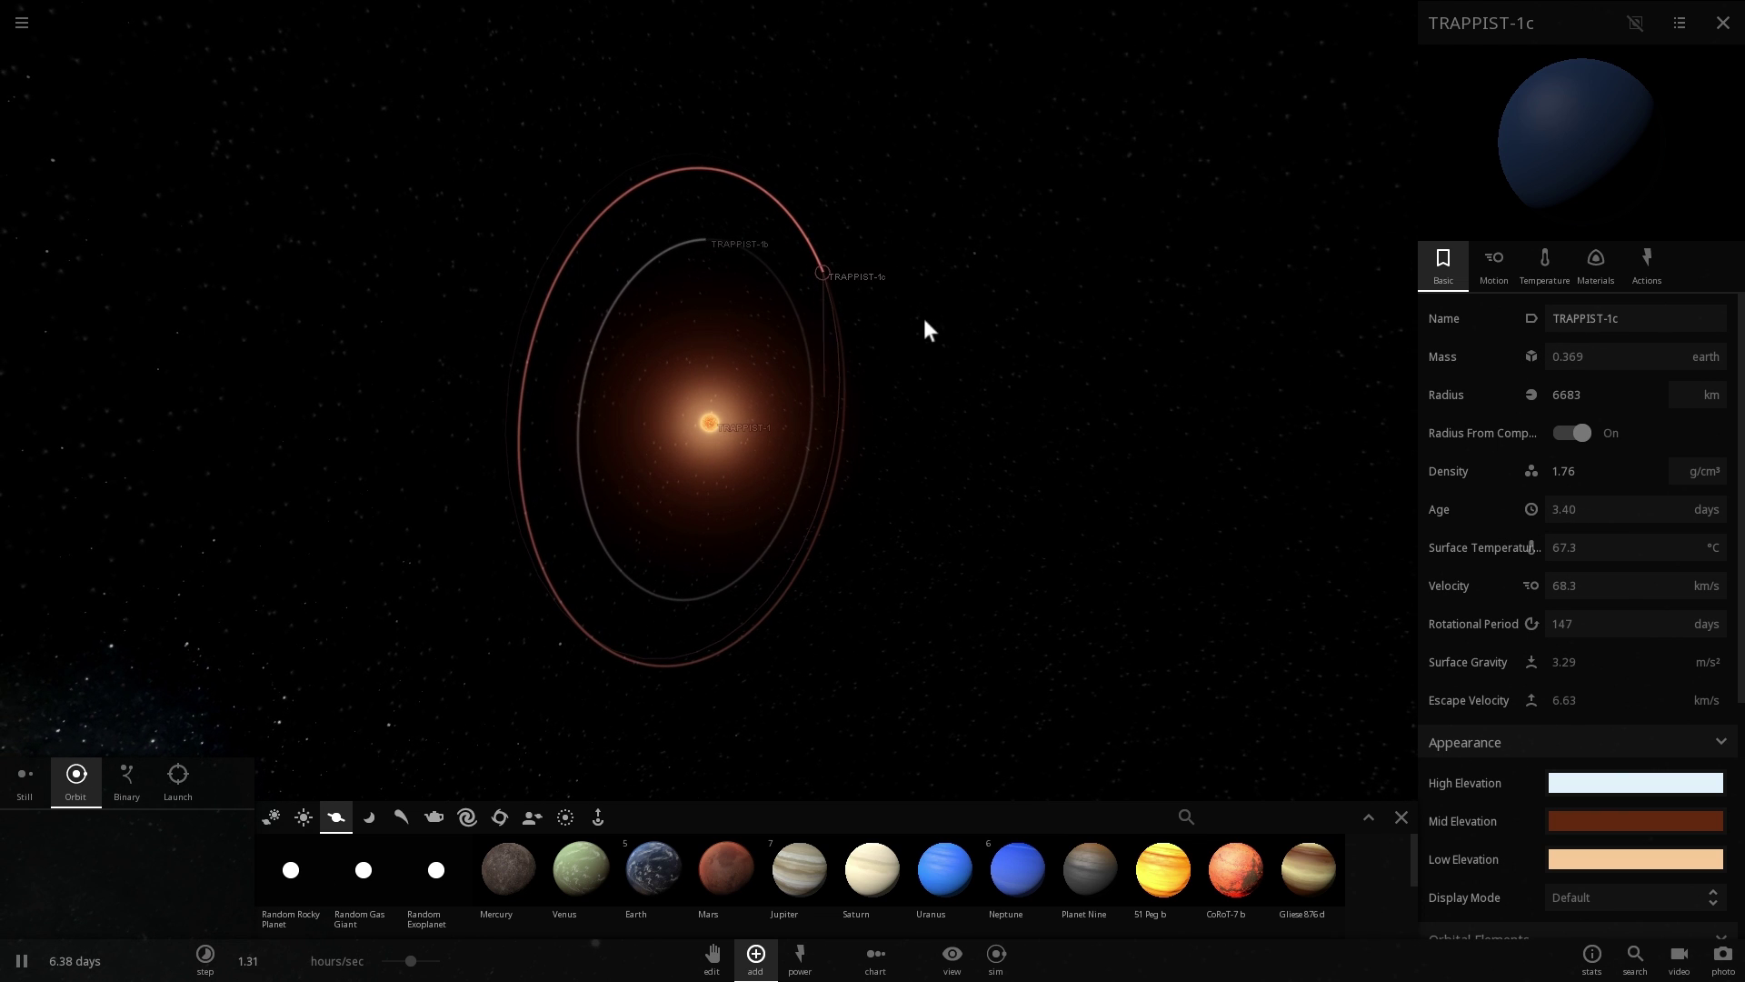
click(740, 251)
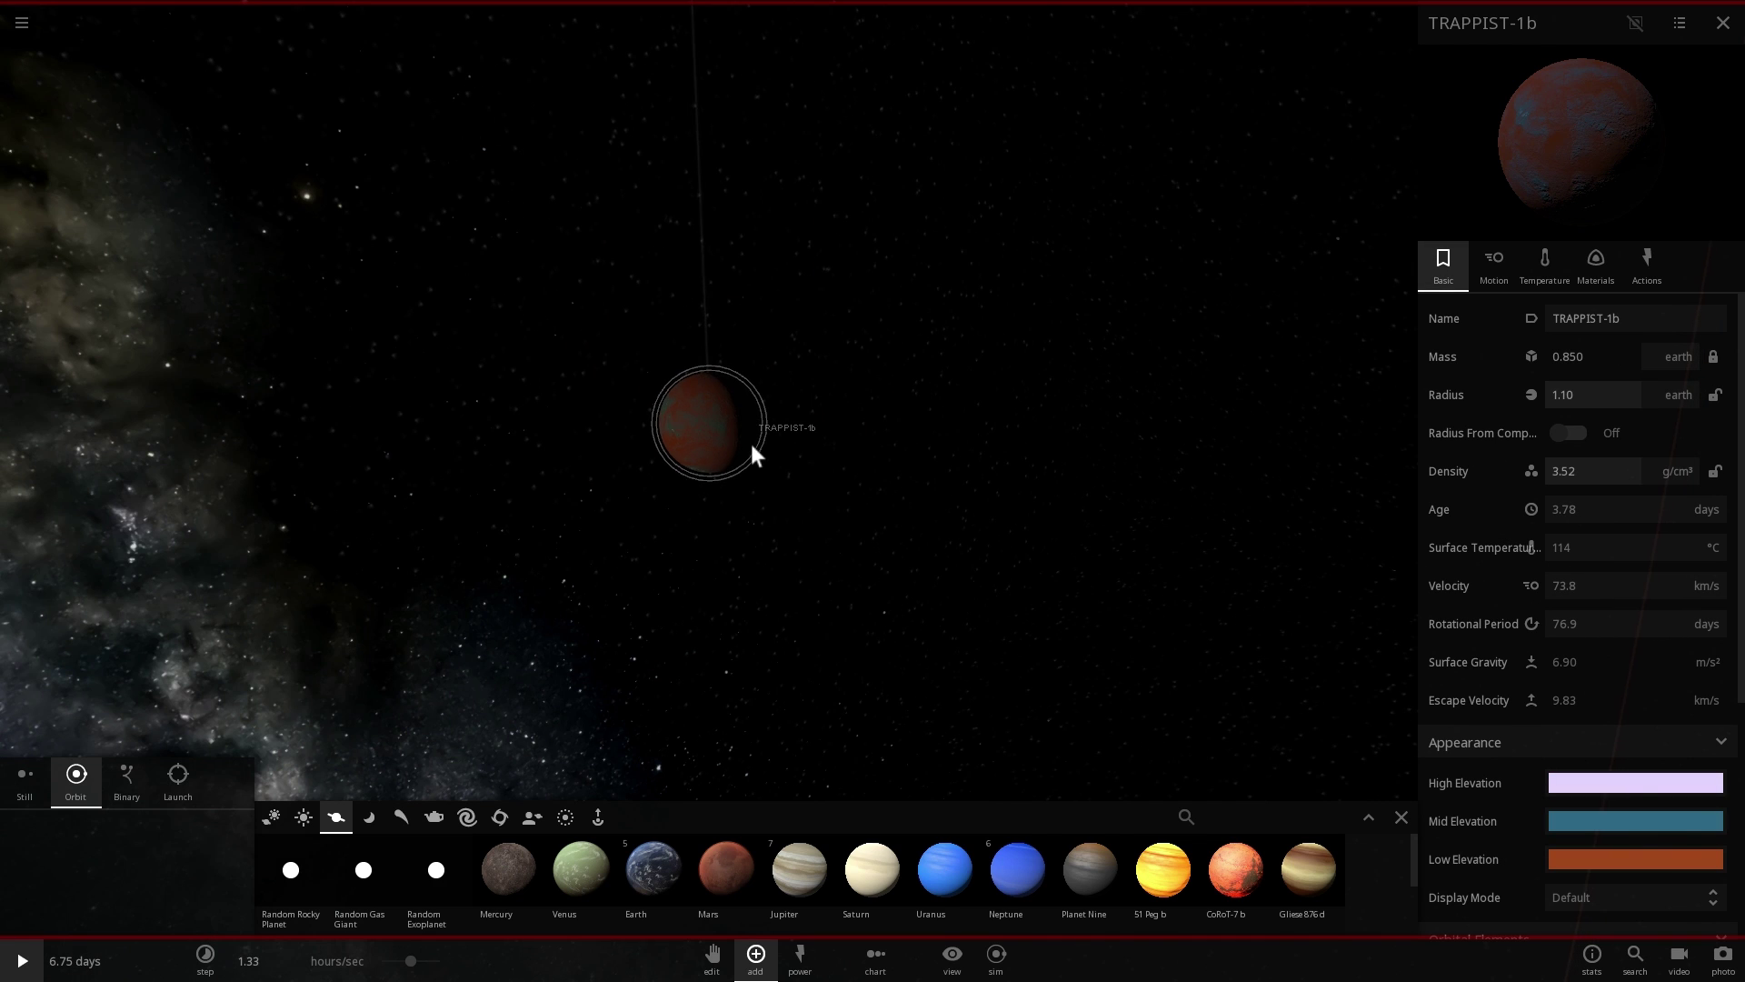
key(space)
scroll(750, 443, up, 3)
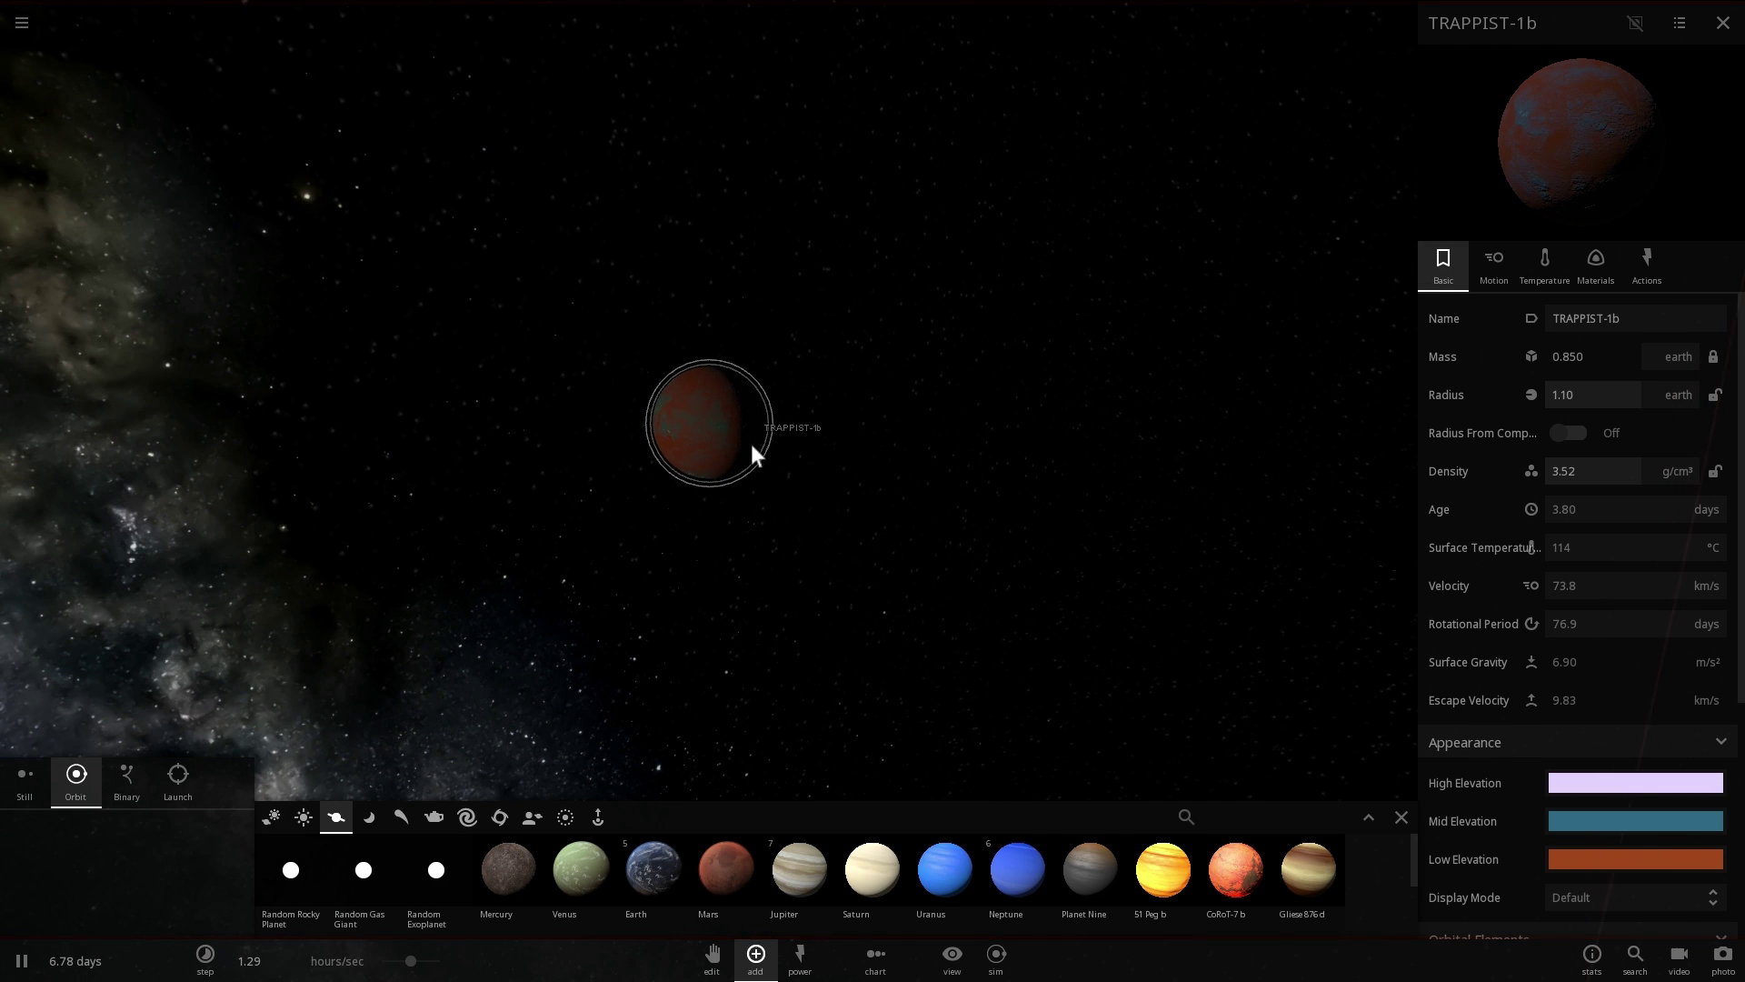
scroll(747, 449, up, 2)
scroll(698, 436, up, 2)
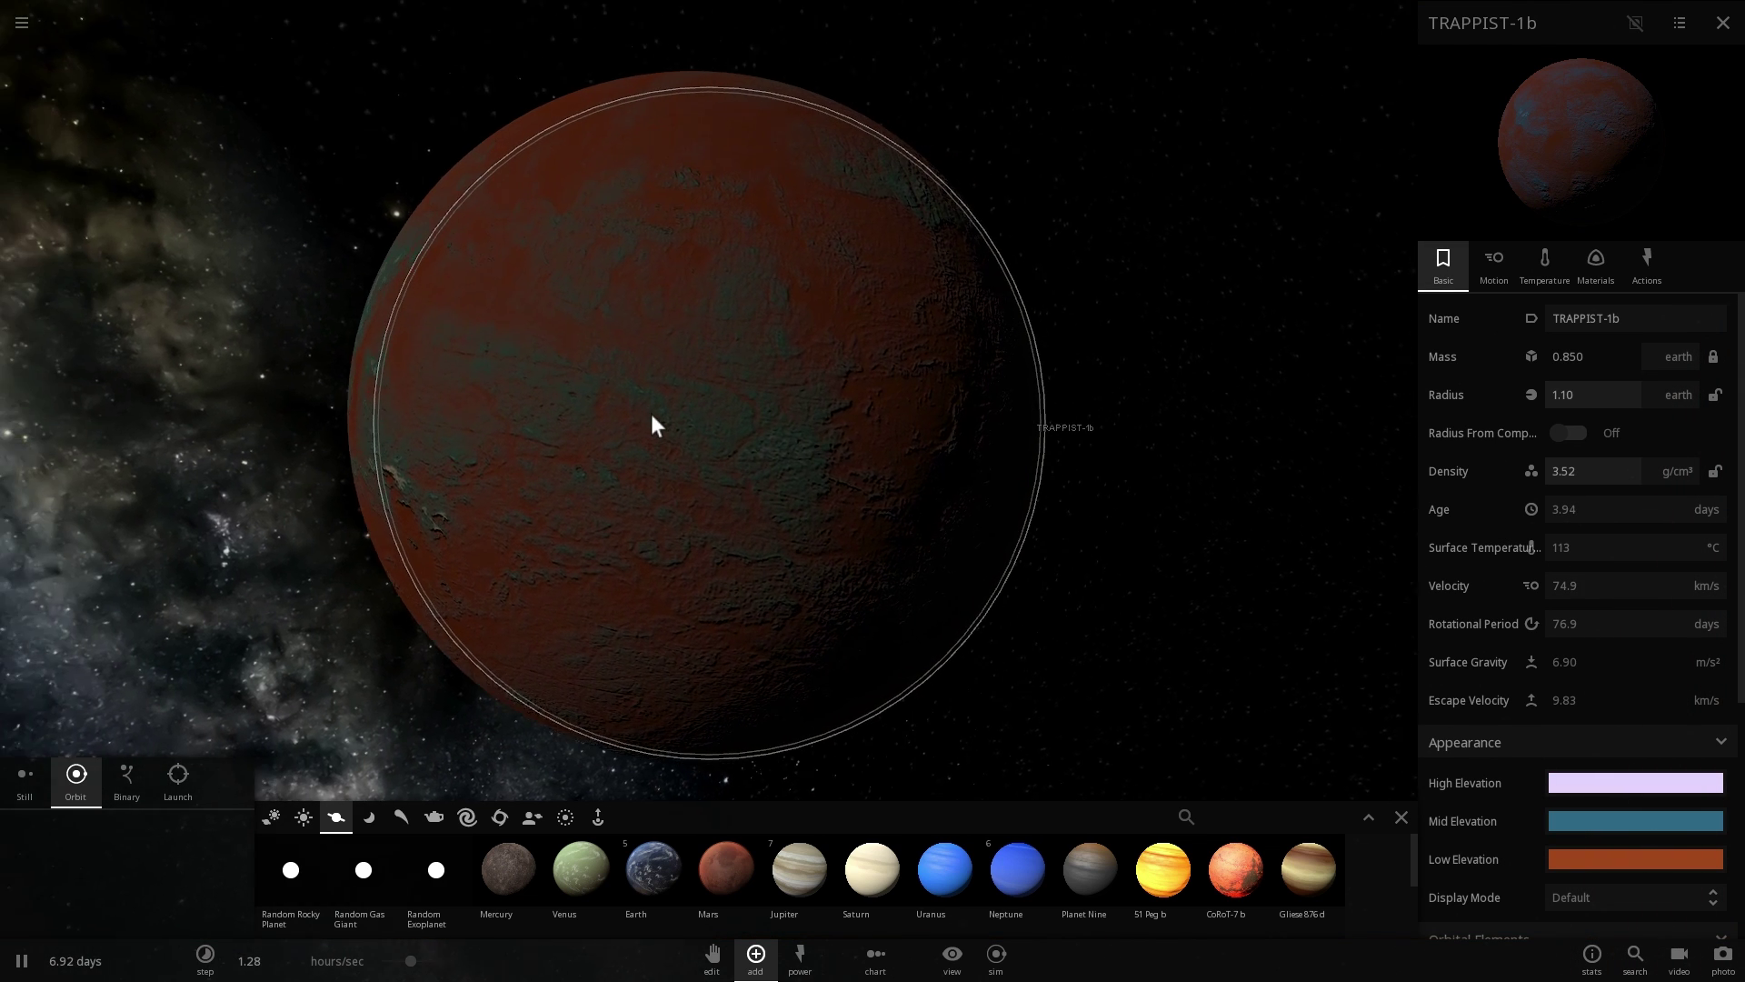
drag(651, 416, 768, 438)
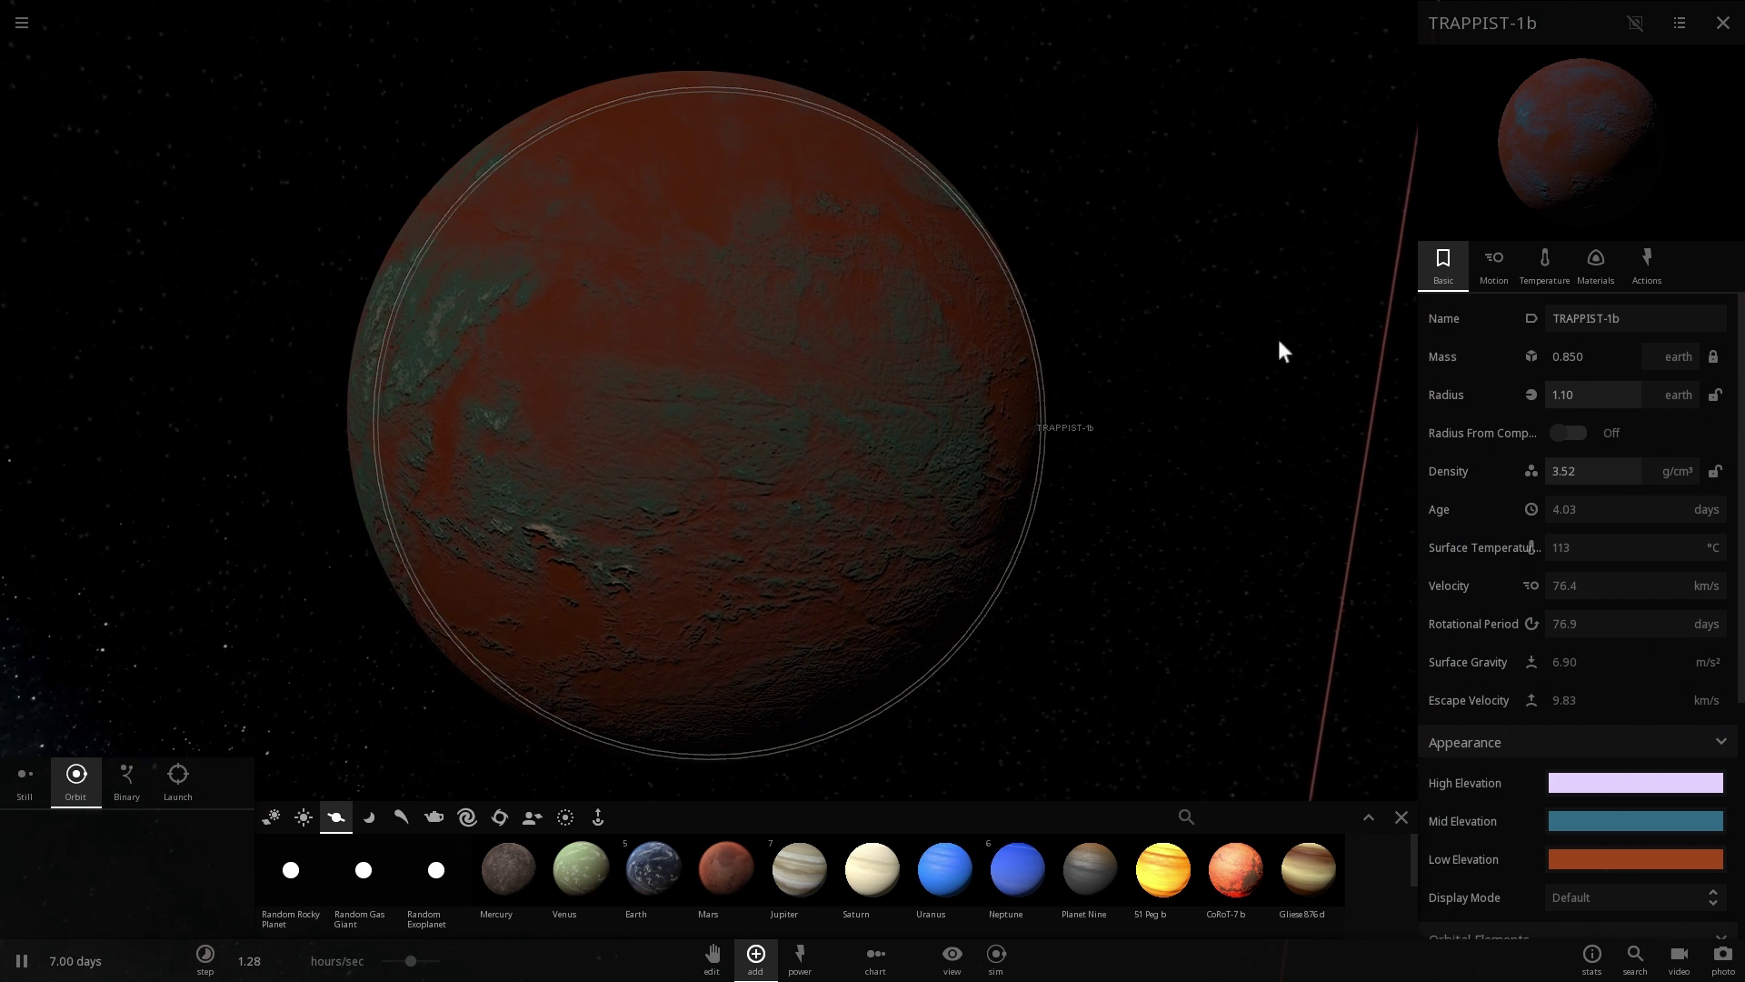
scroll(1083, 436, down, 3)
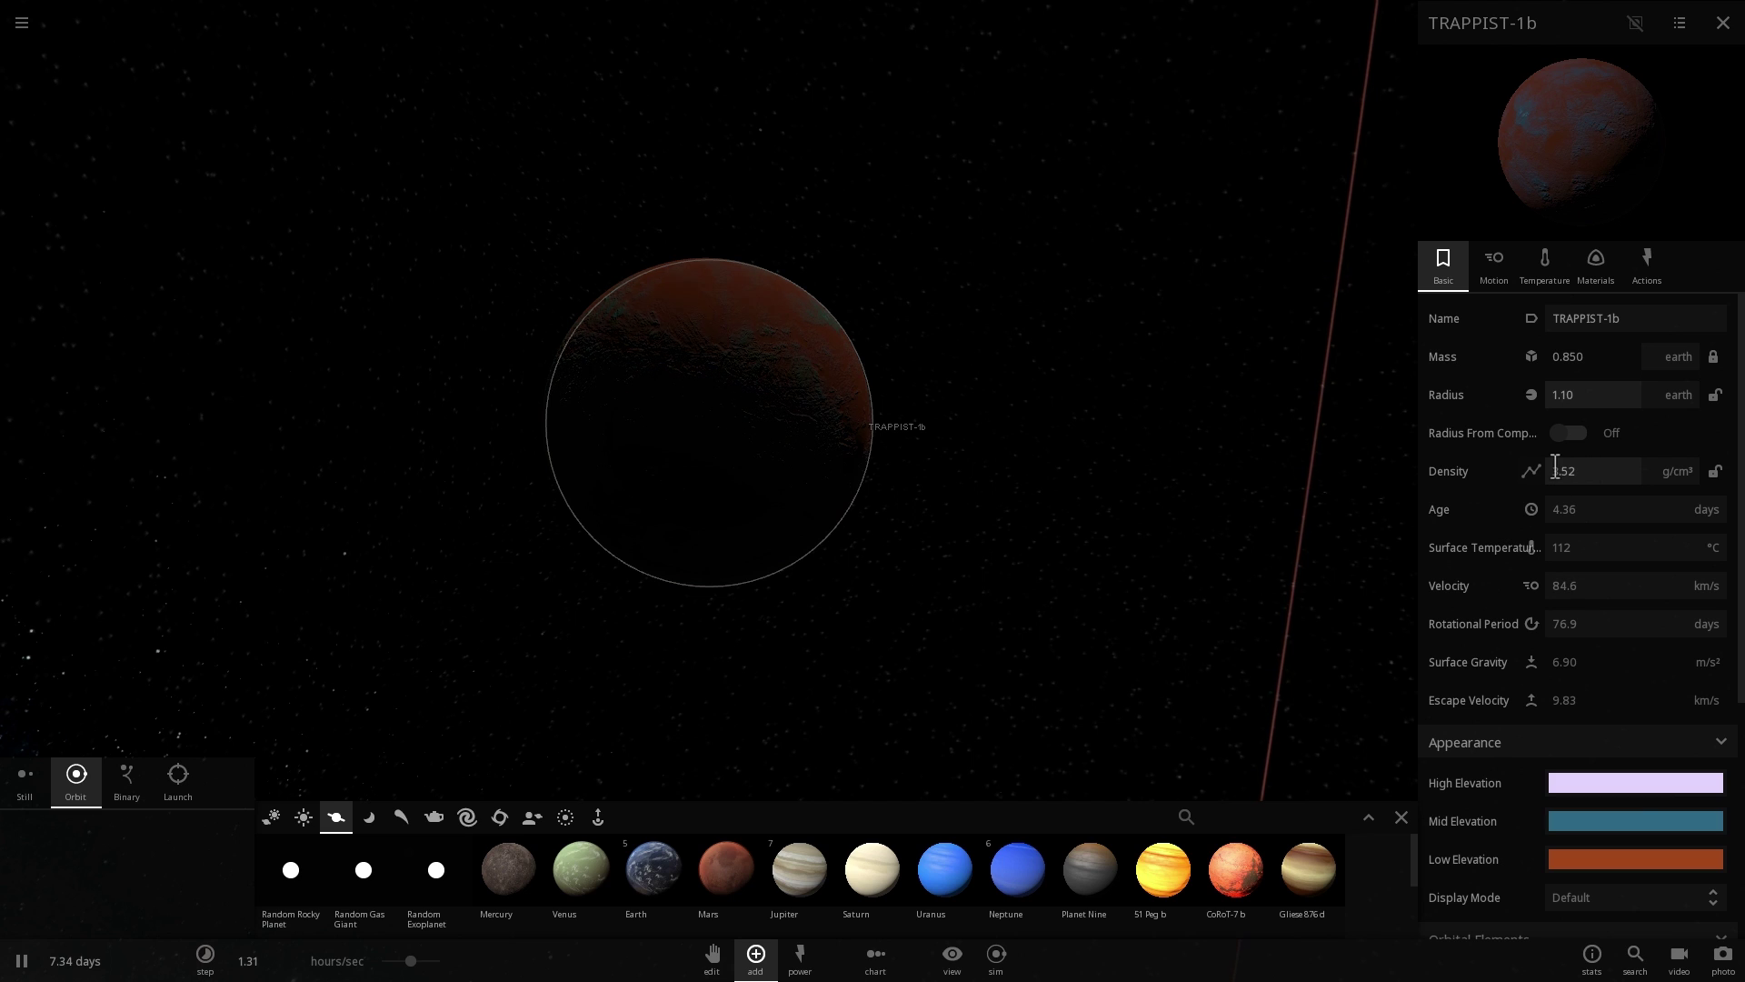
drag(1272, 459, 867, 477)
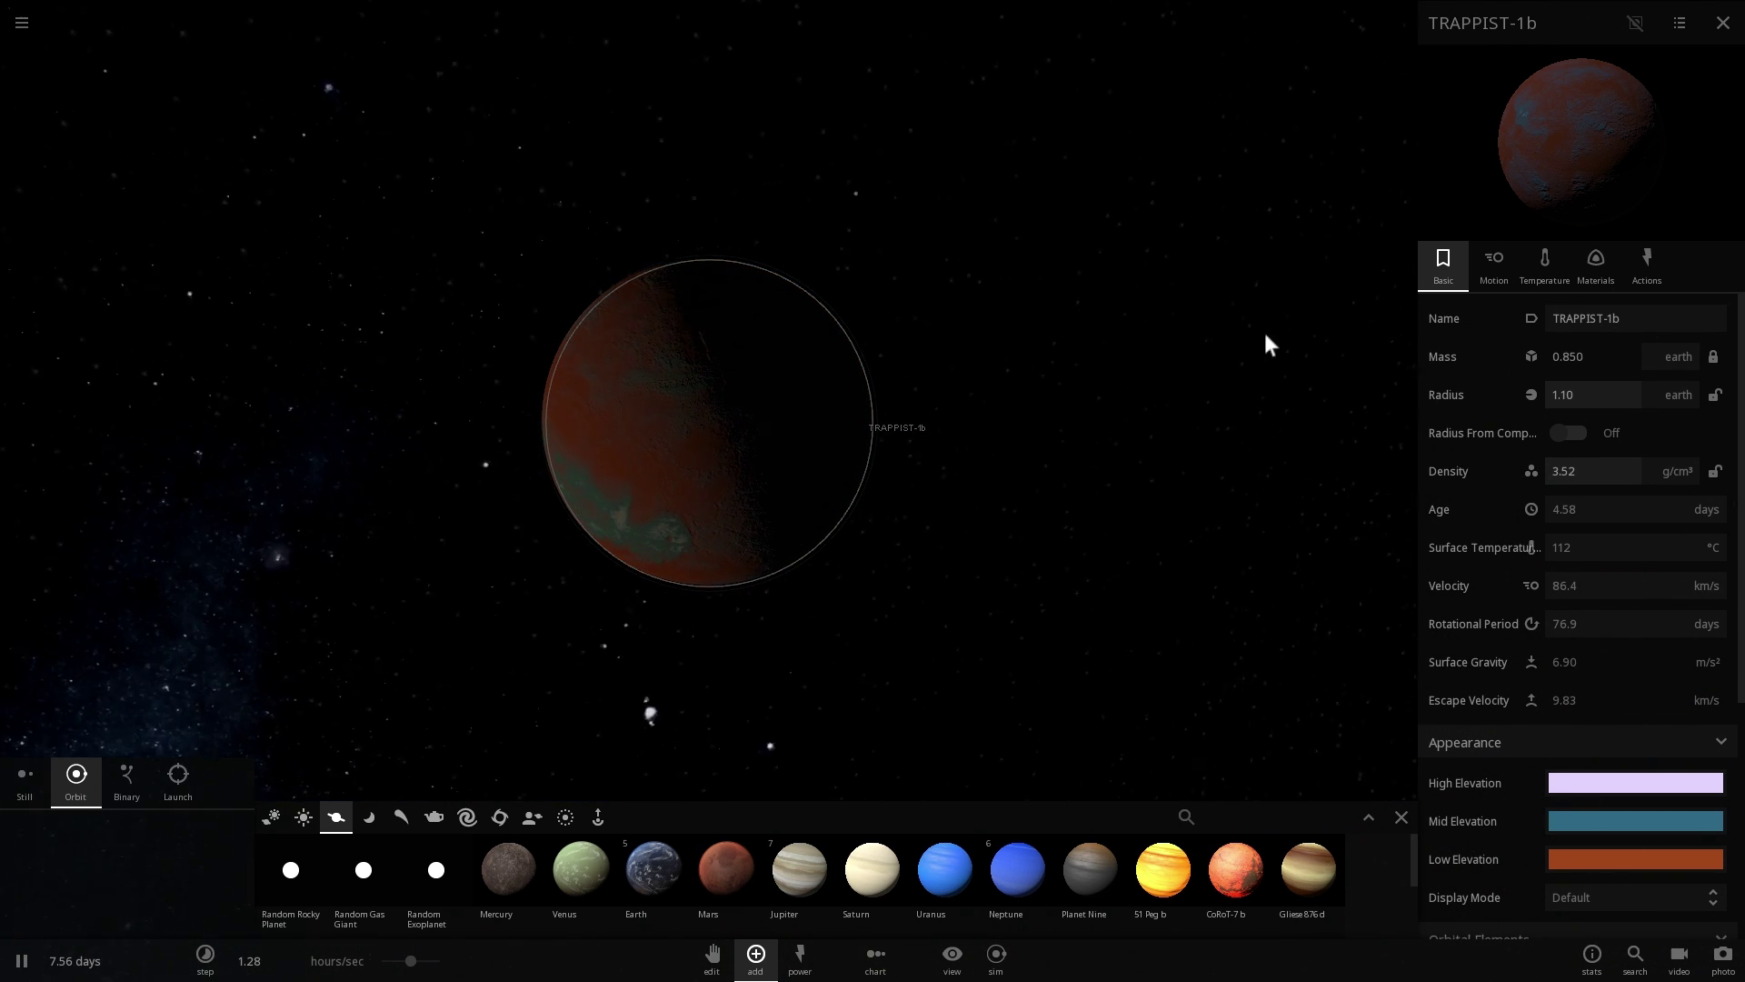
- Examine the material composition and basic properties of TRAPPIST-1b, and view the planet beside its star
click(1588, 259)
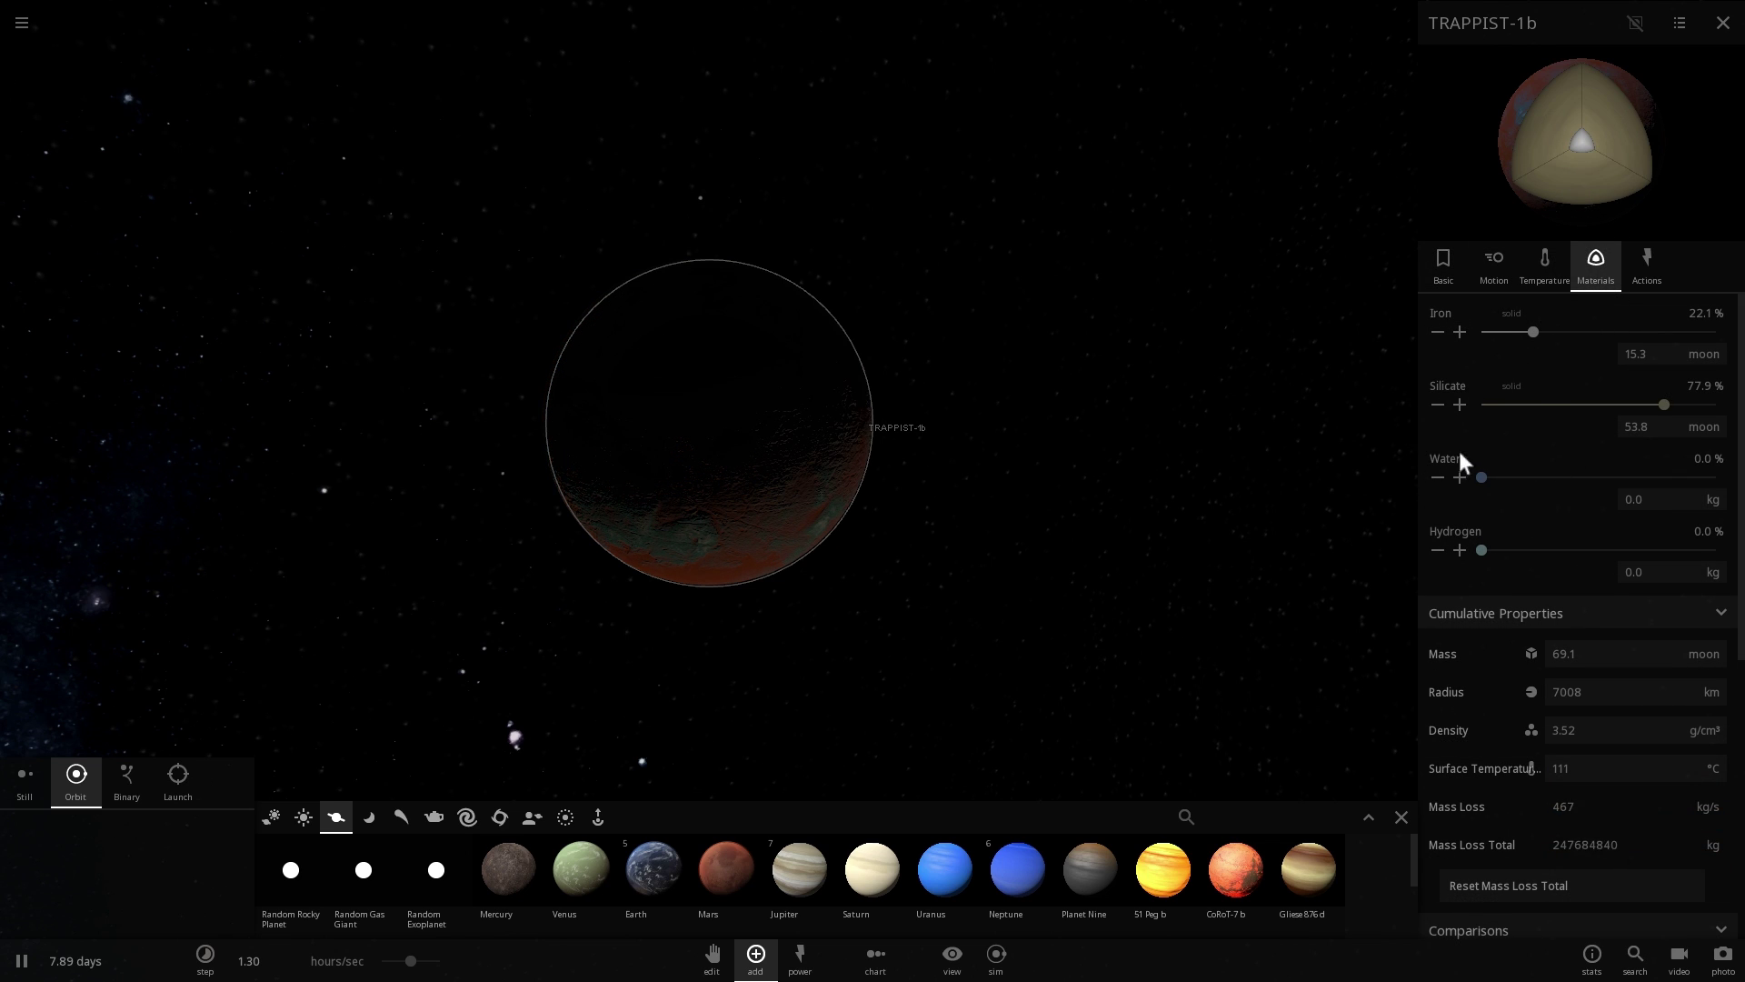
click(1444, 271)
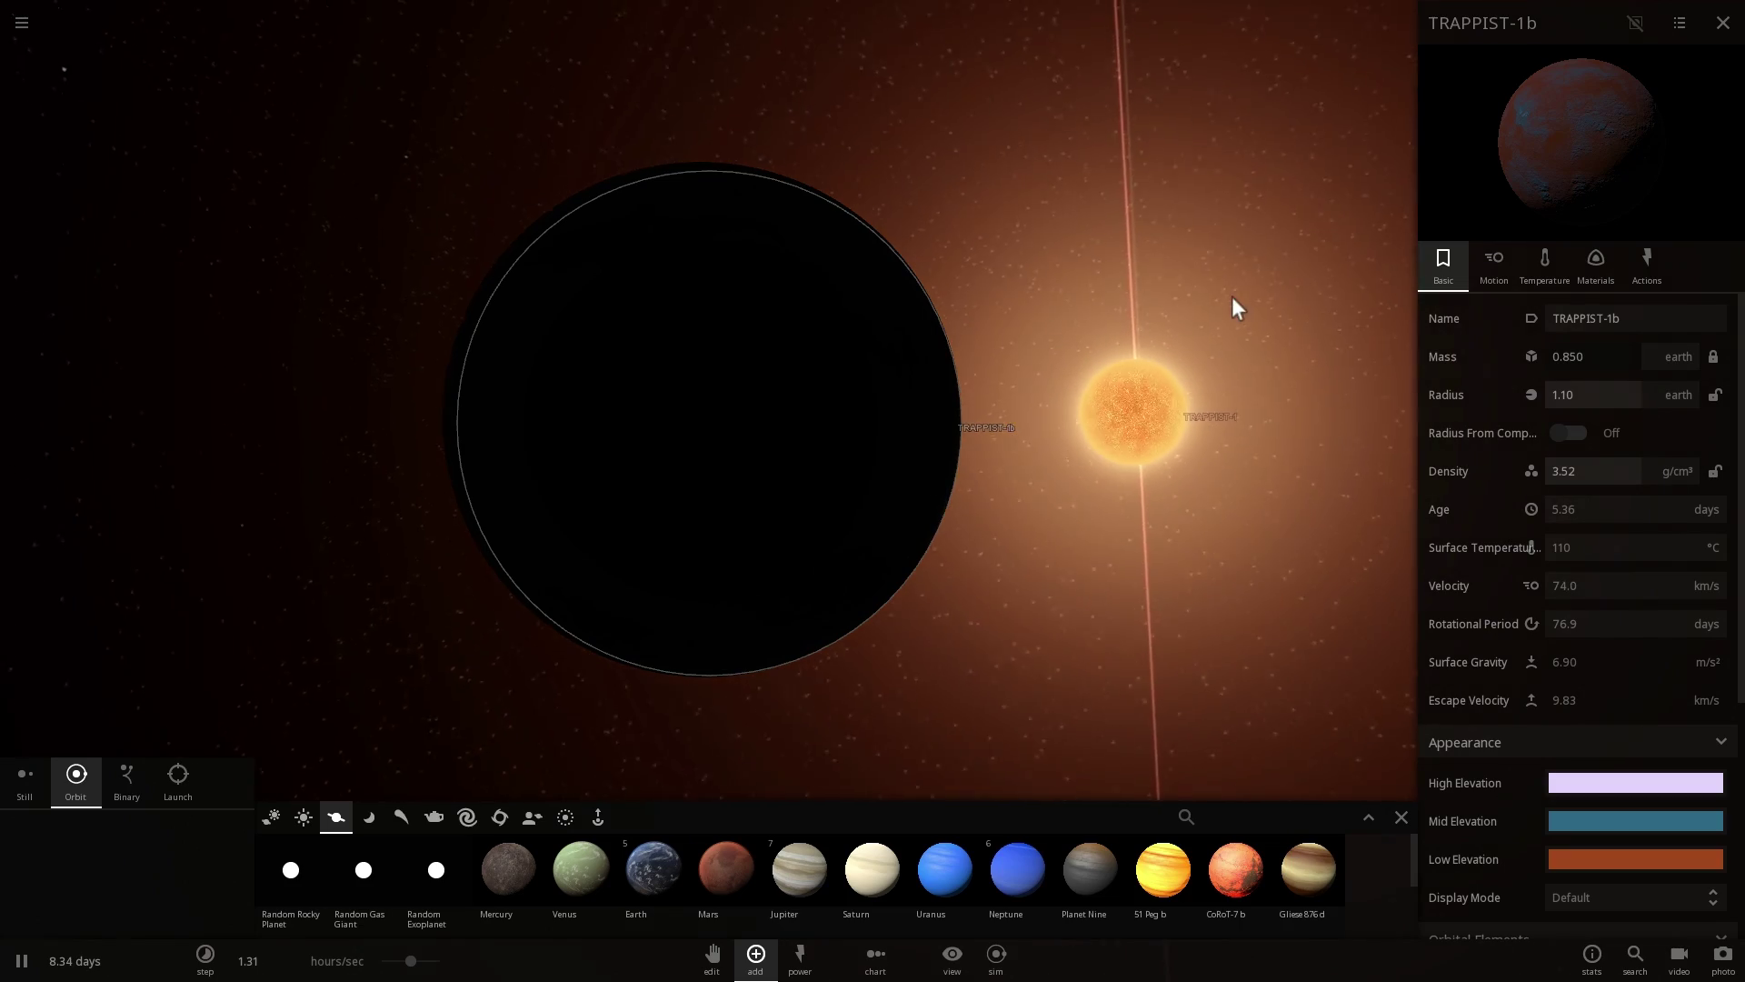
right_drag(1231, 297, 892, 284)
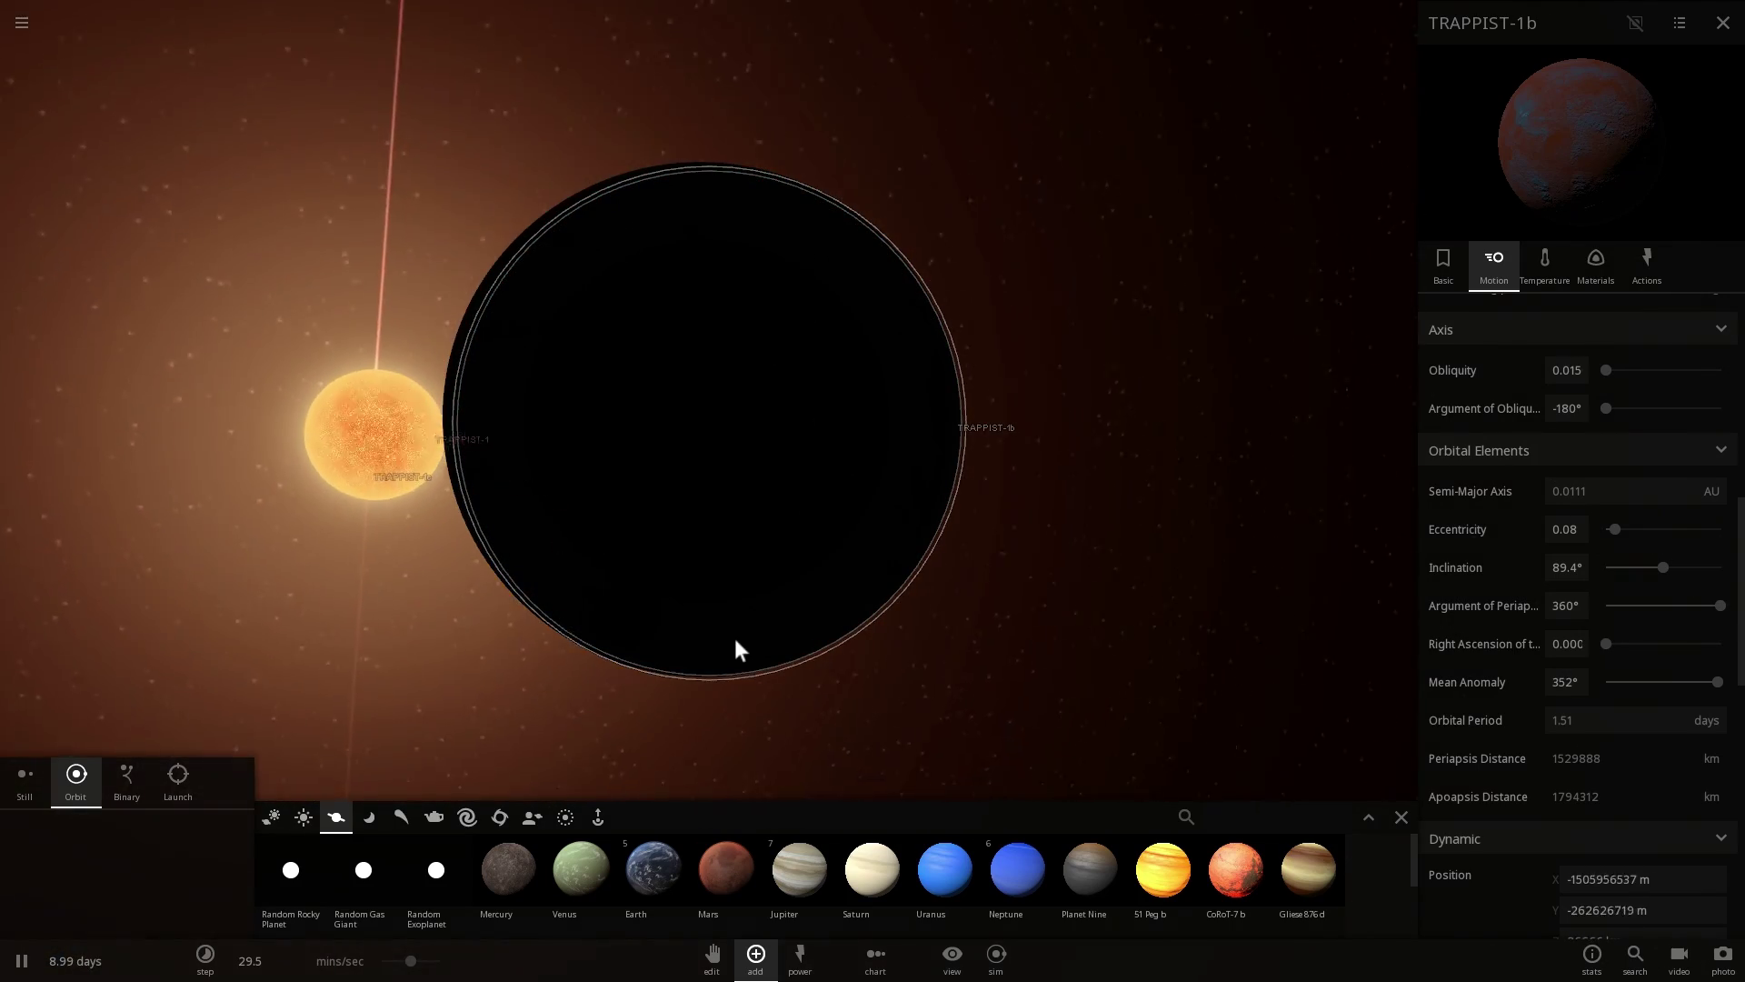
- Pause the simulation to examine the orbital elements of TRAPPIST-1b, and resume it
scroll(723, 528, down, 5)
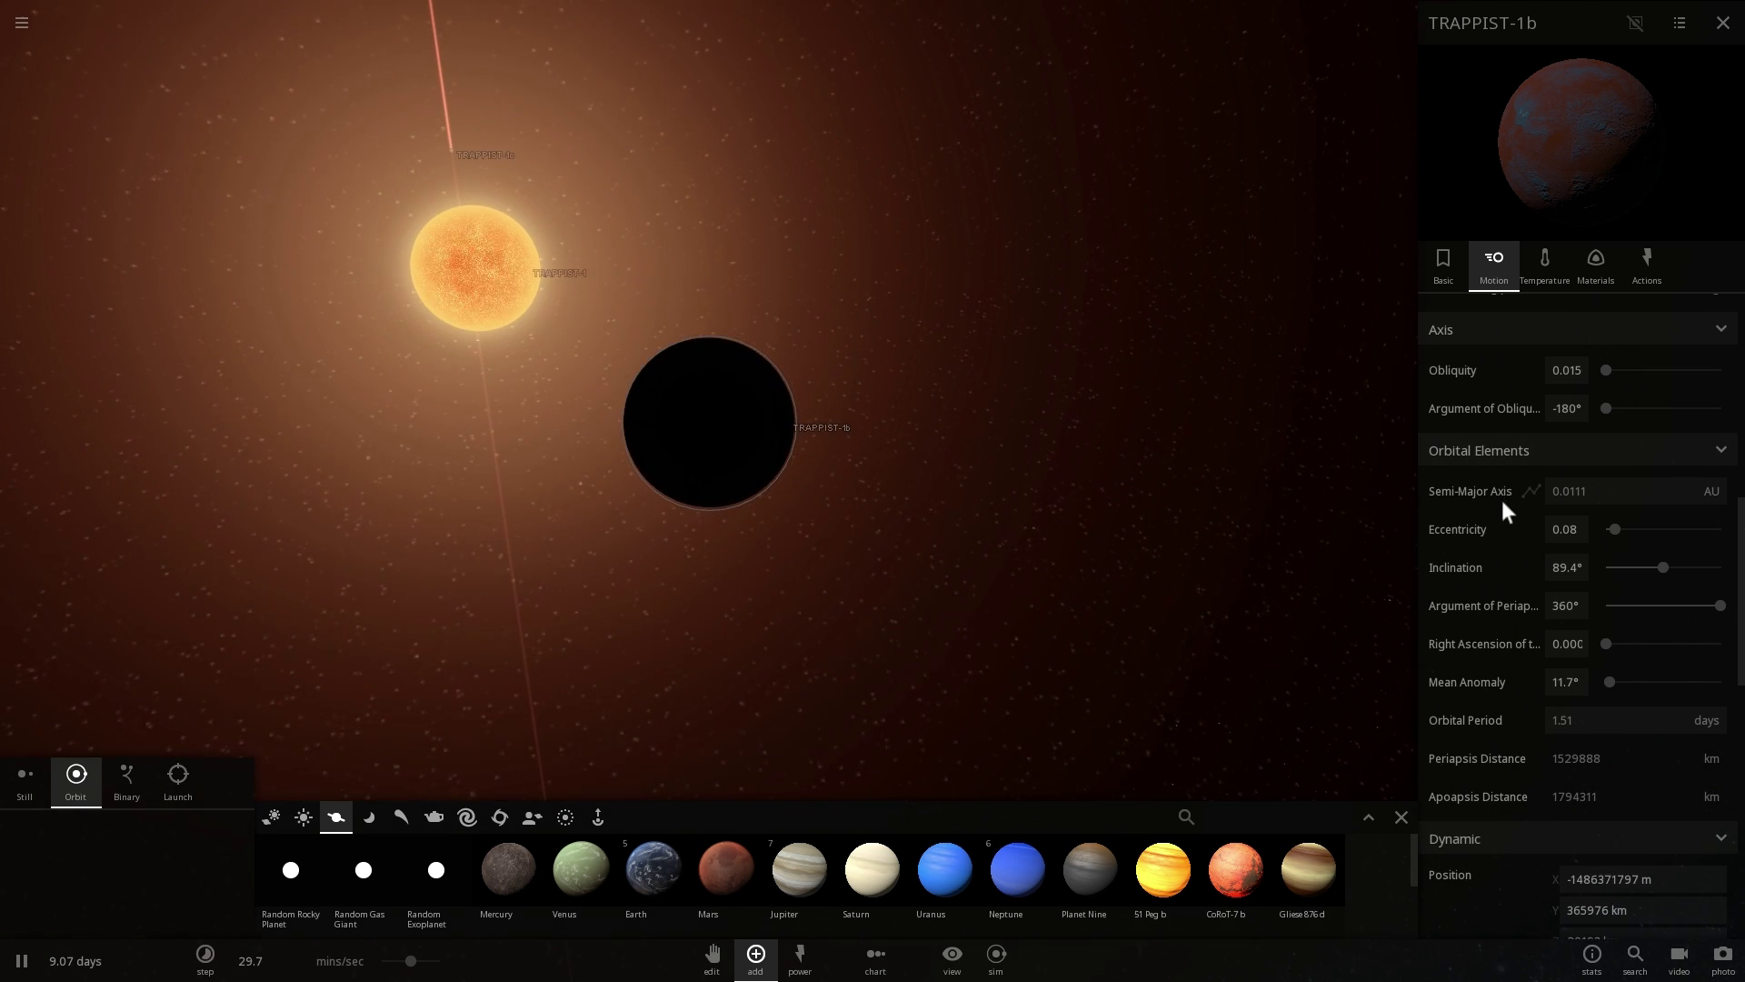
key(space)
scroll(1551, 481, up, 3)
scroll(1555, 546, down, 6)
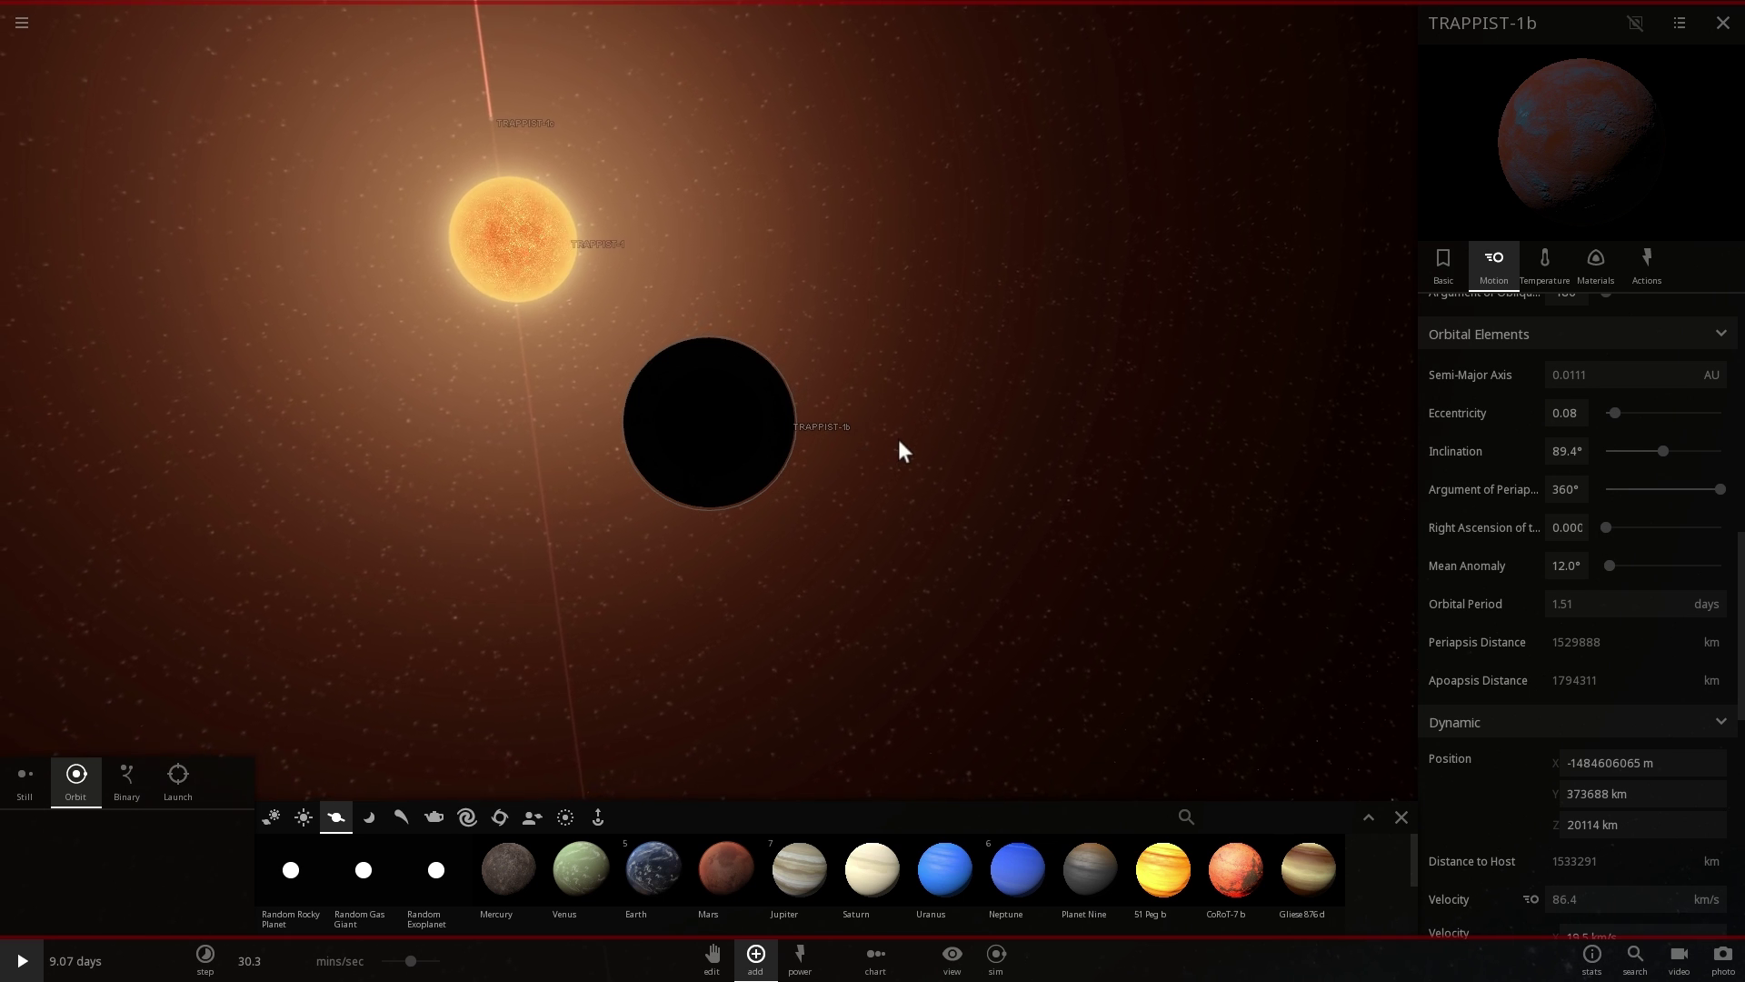
key(space)
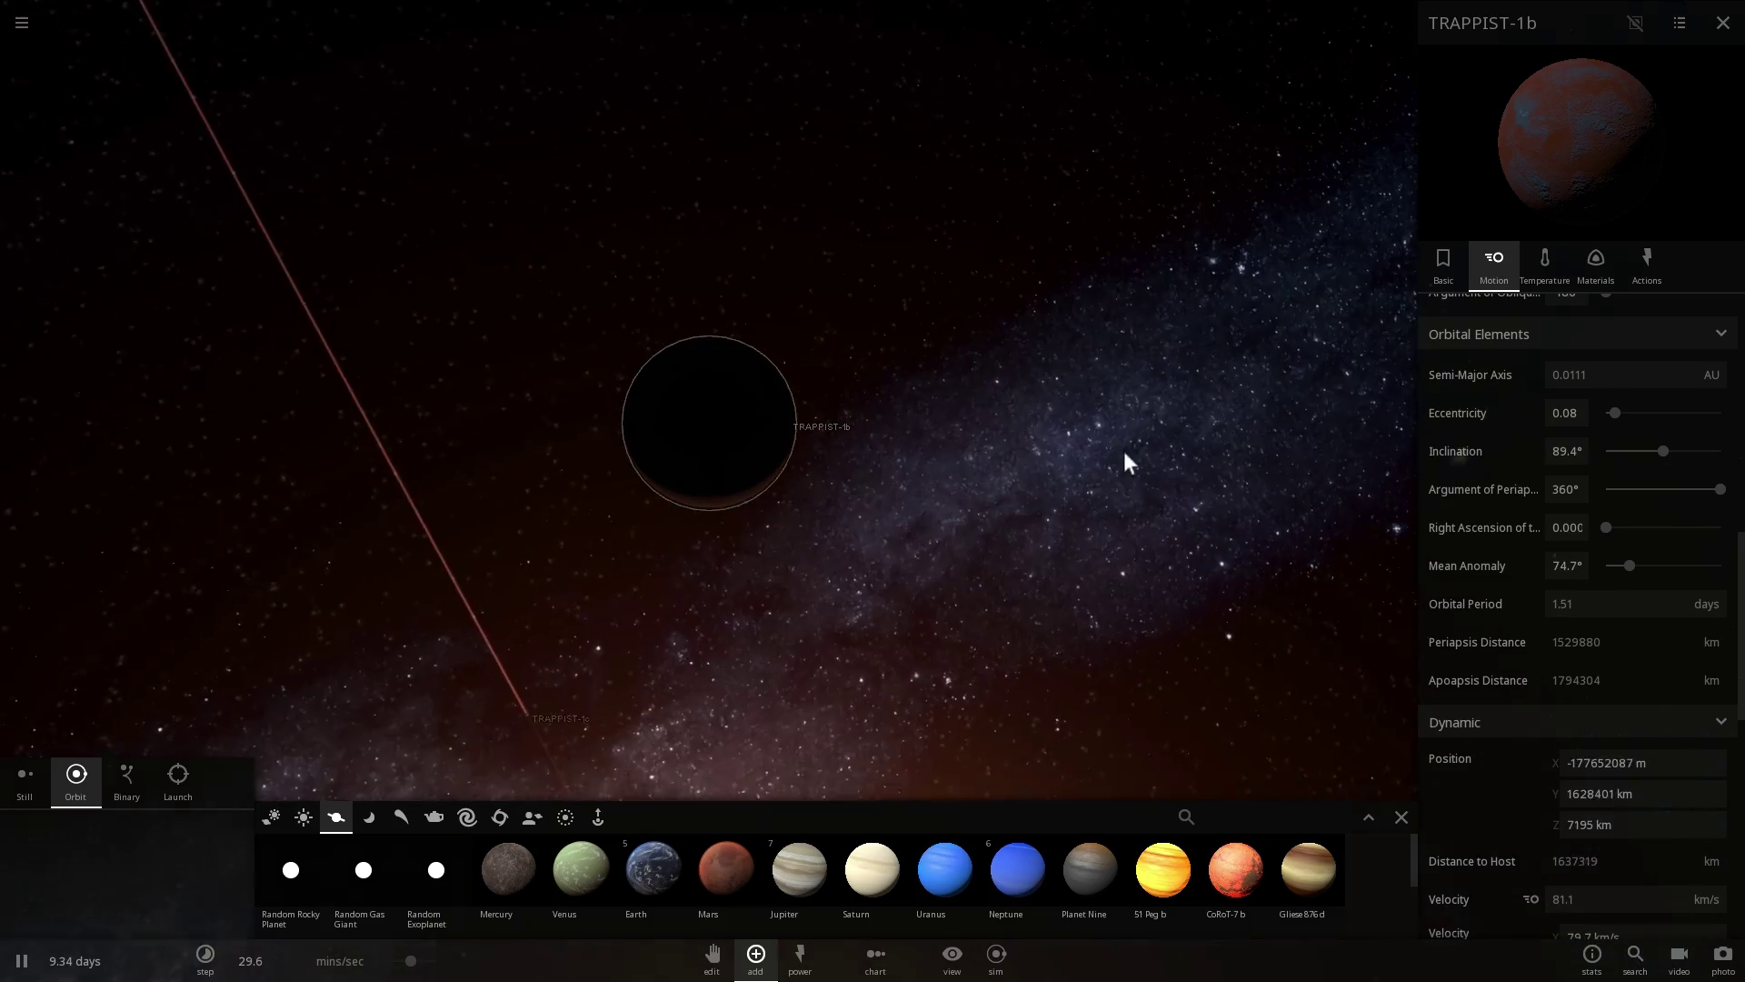
- View TRAPPIST-1b against its star and look over the orbits of the inner planets
drag(1124, 451, 1403, 589)
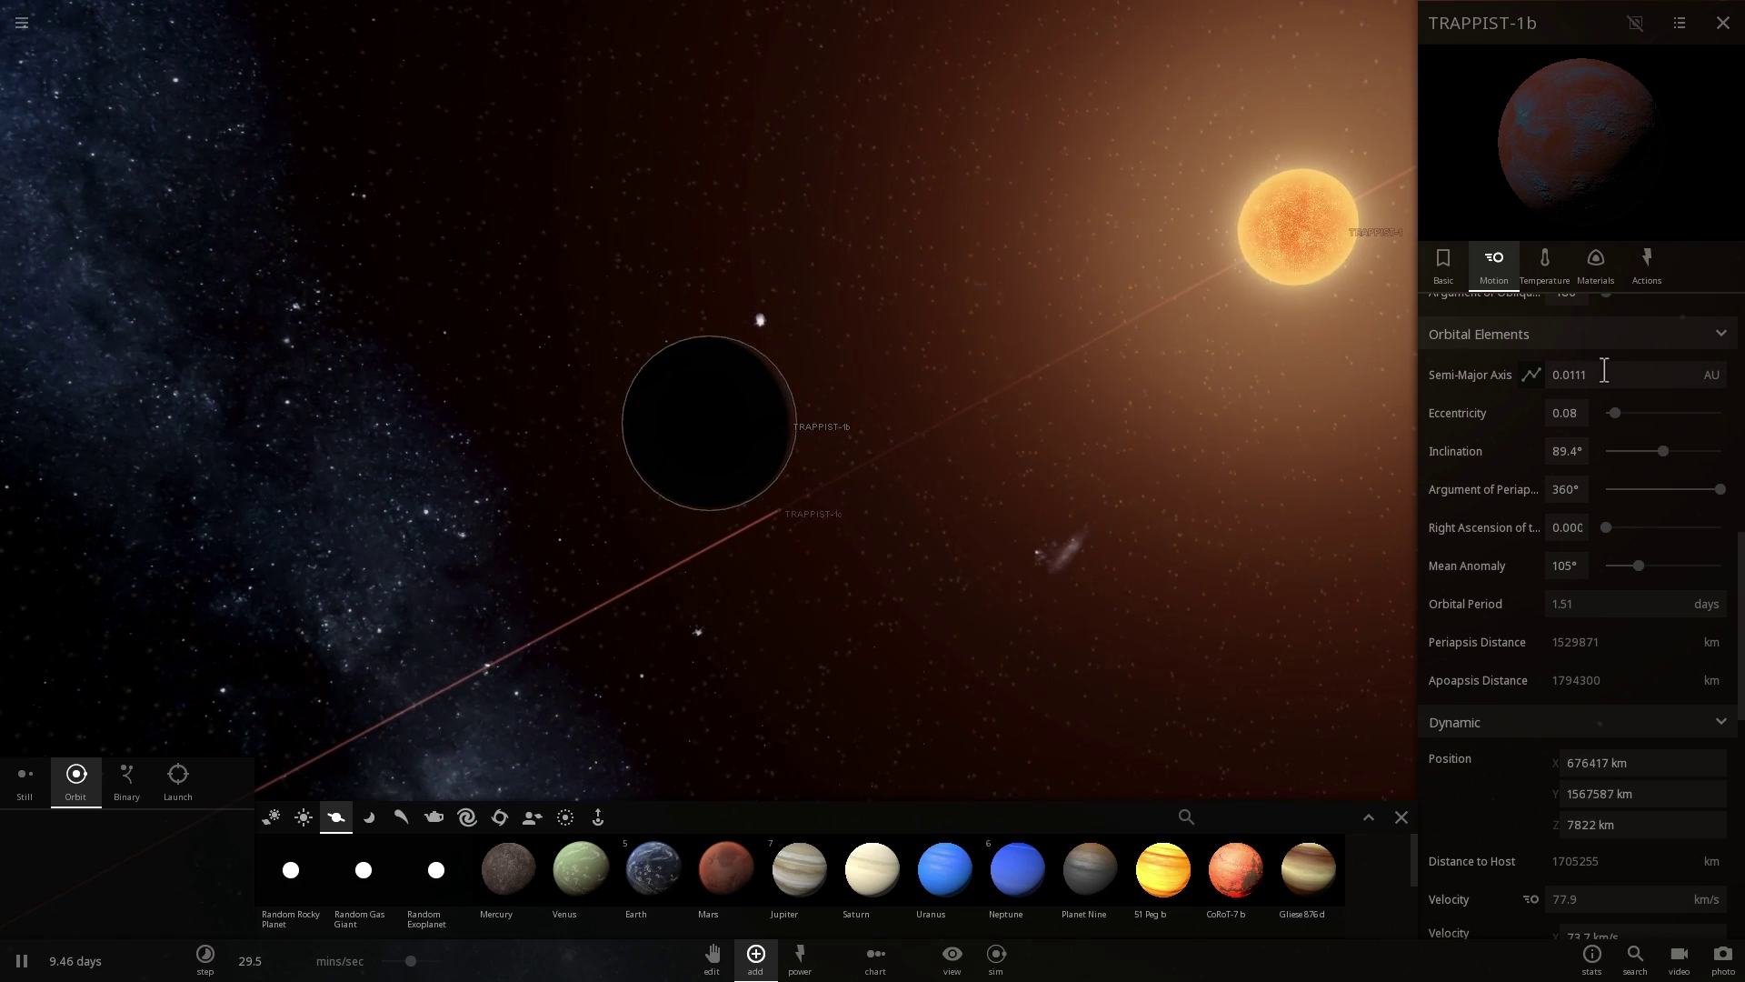
drag(868, 621, 1082, 385)
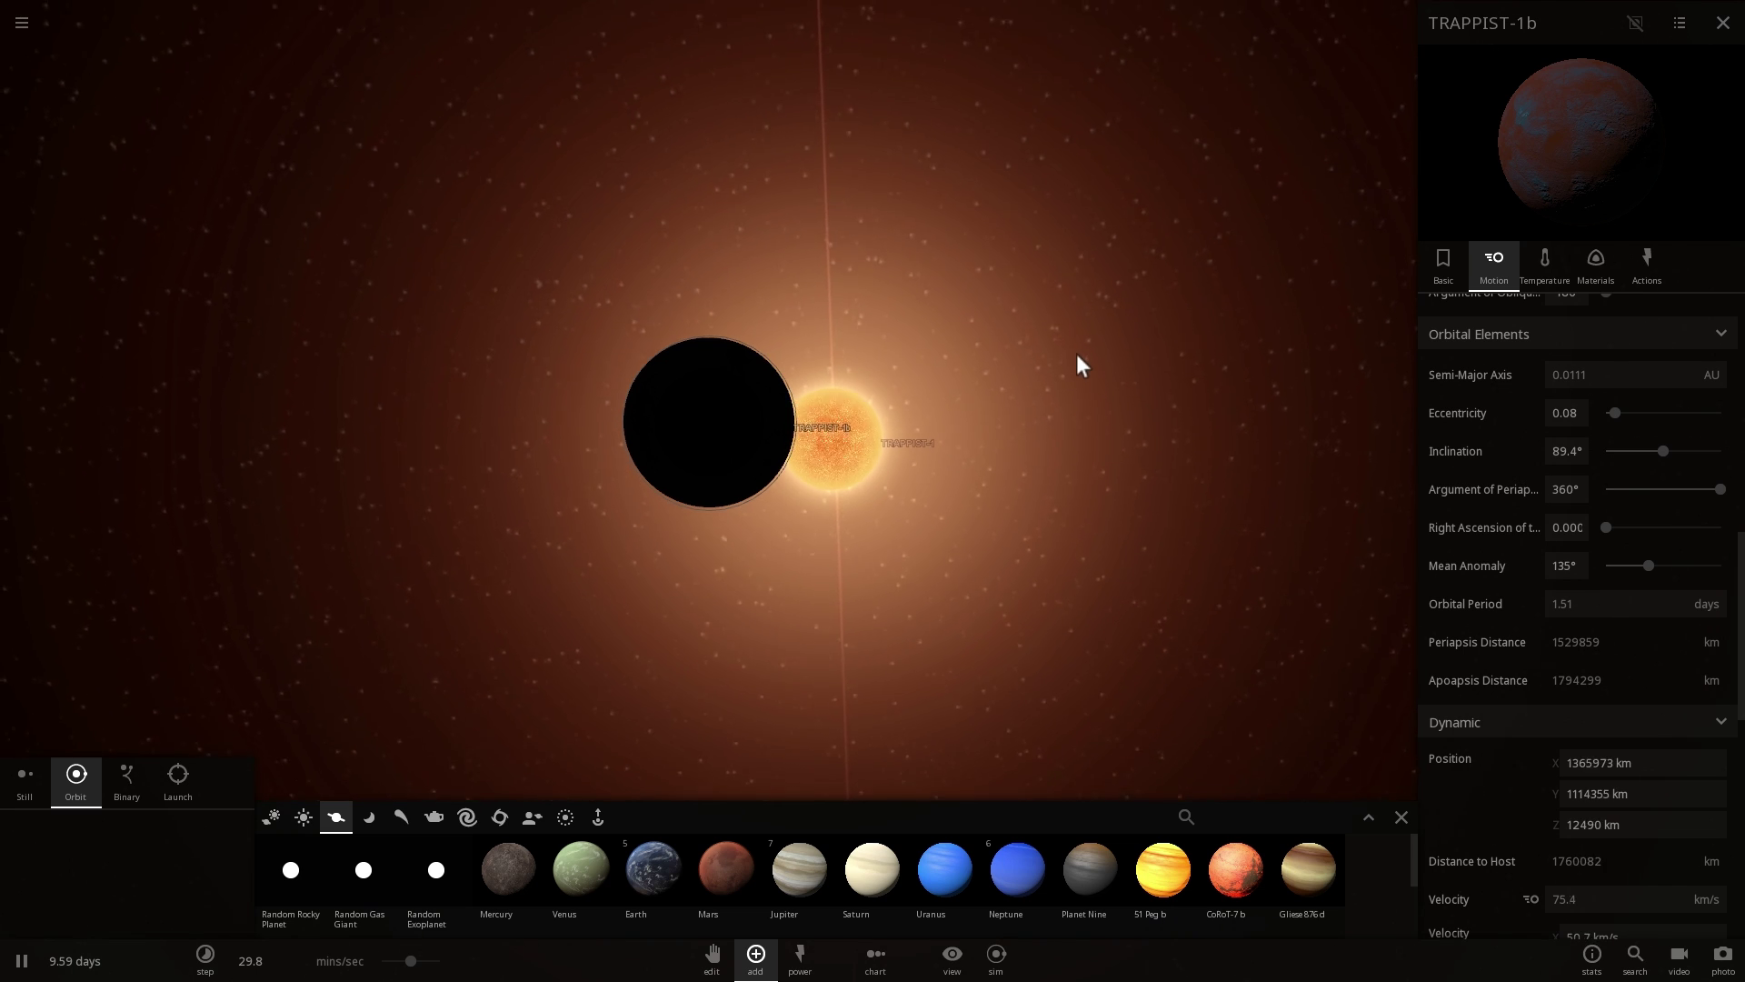
scroll(1076, 351, down, 5)
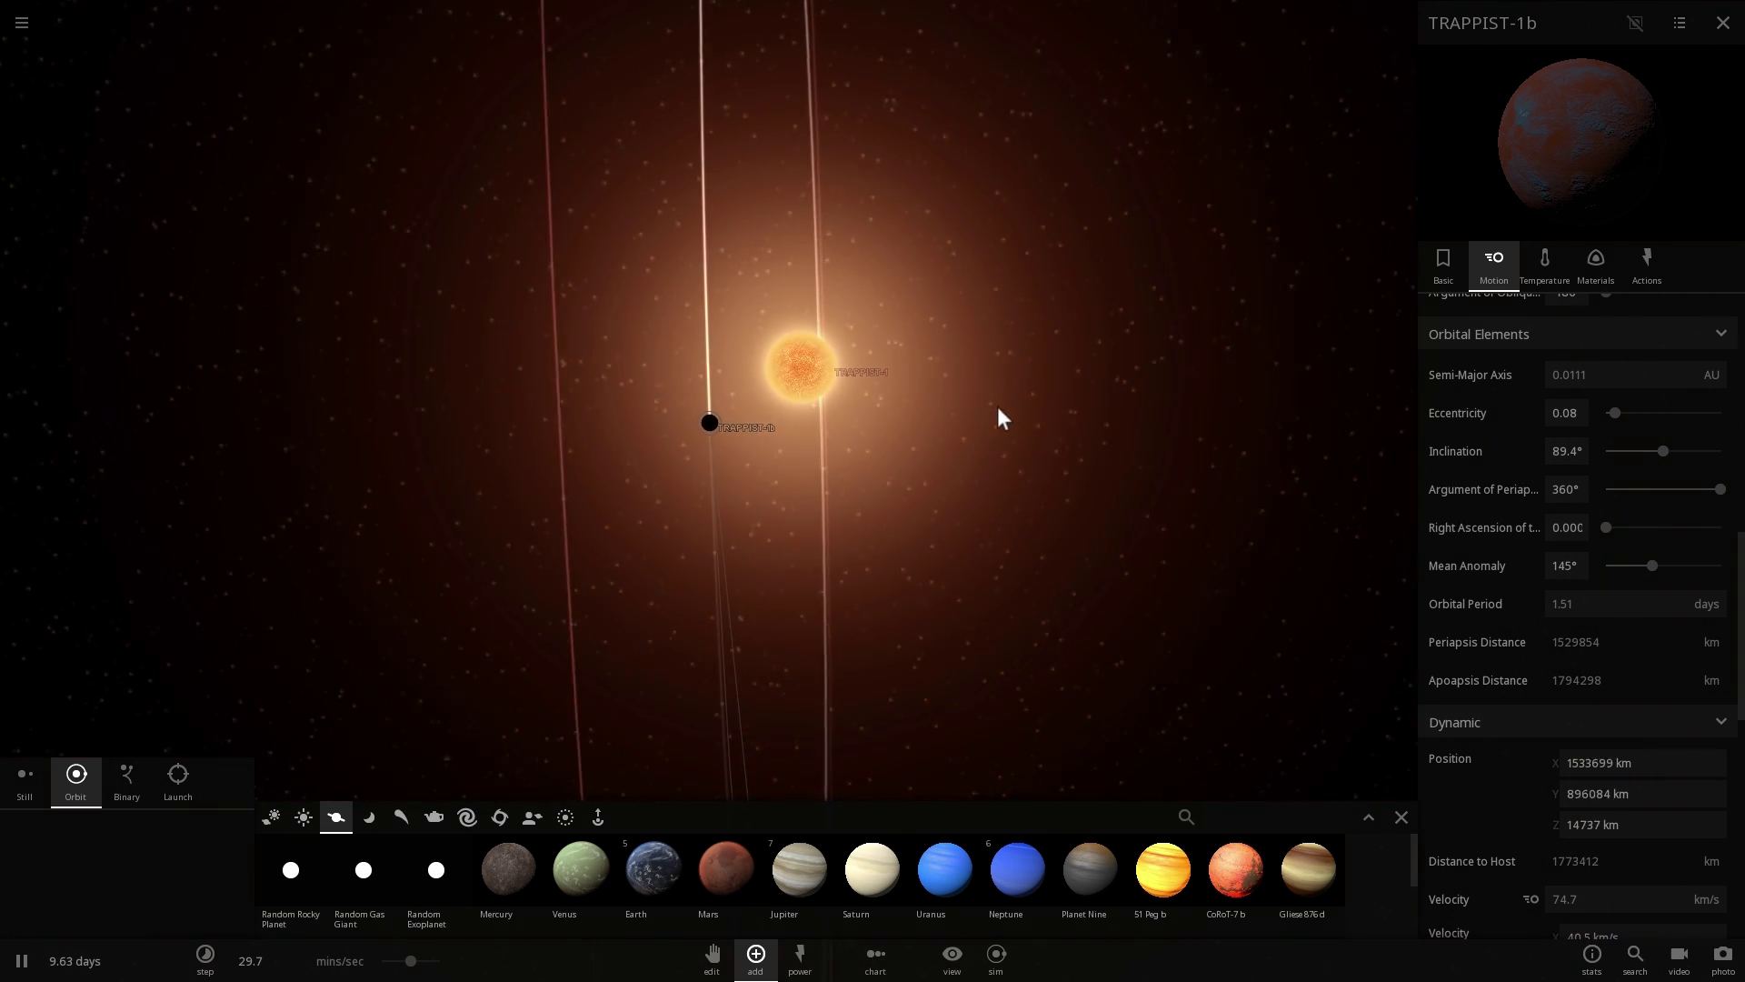
drag(994, 433, 854, 484)
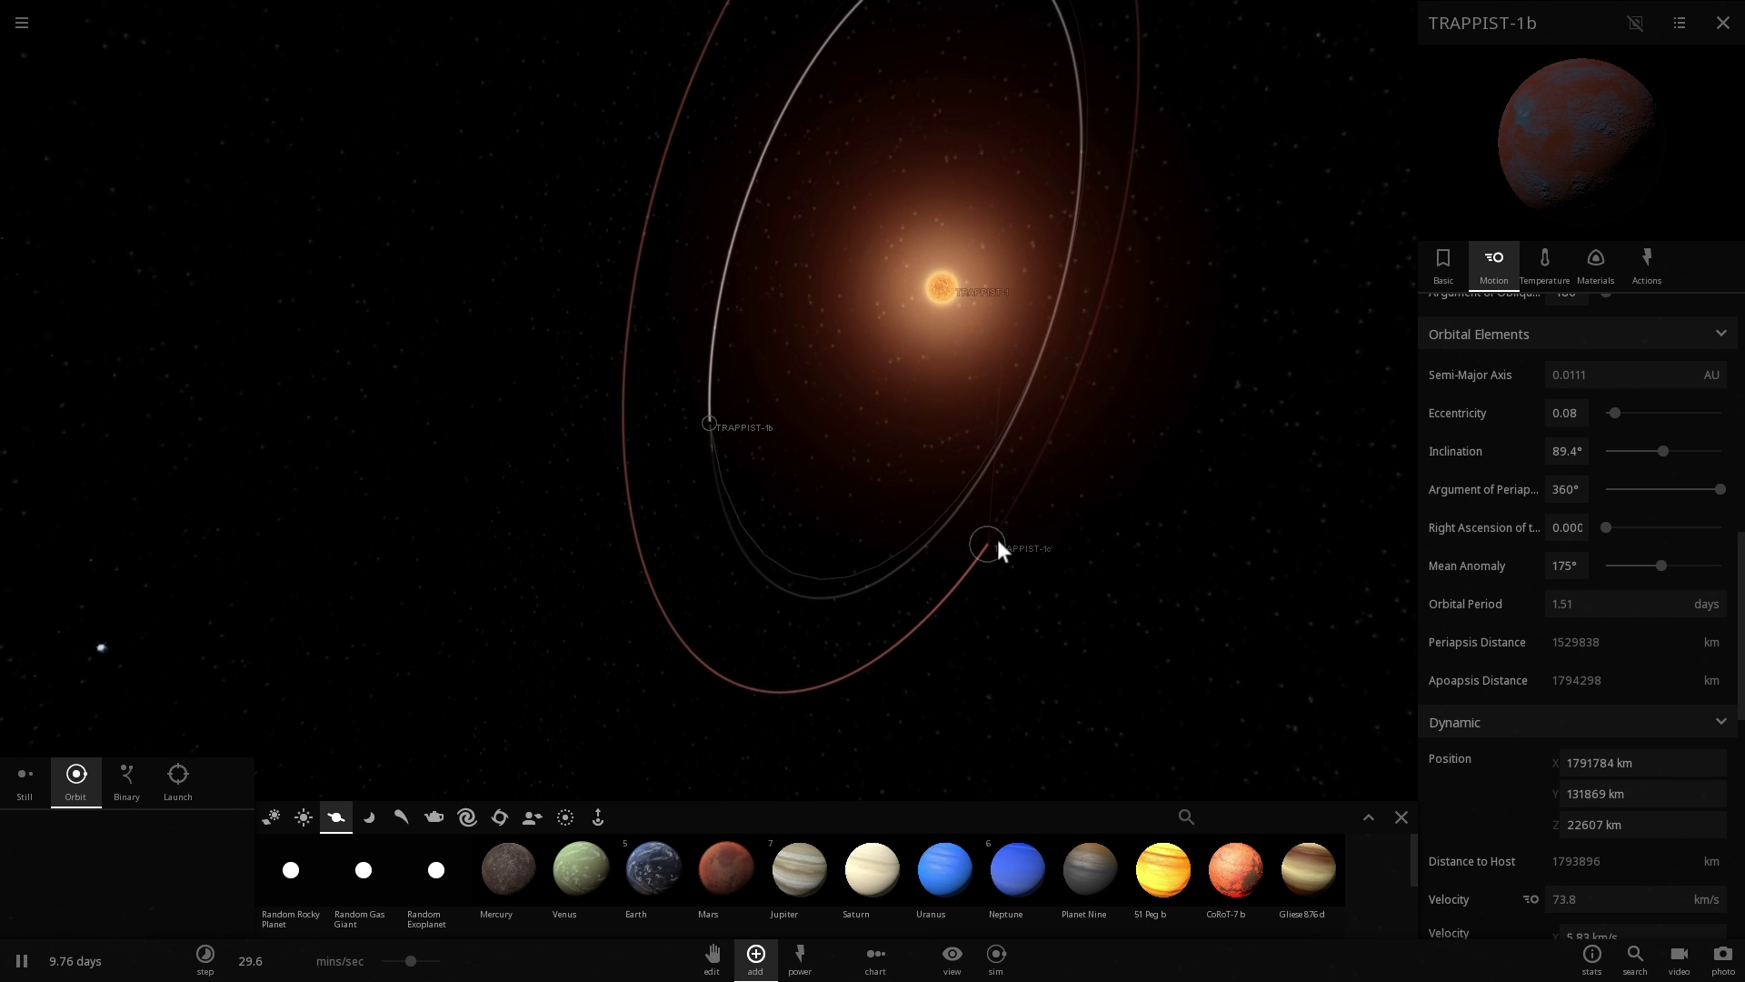
- Select TRAPPIST-1c and inspect its surface up close
click(990, 532)
drag(987, 506, 1091, 453)
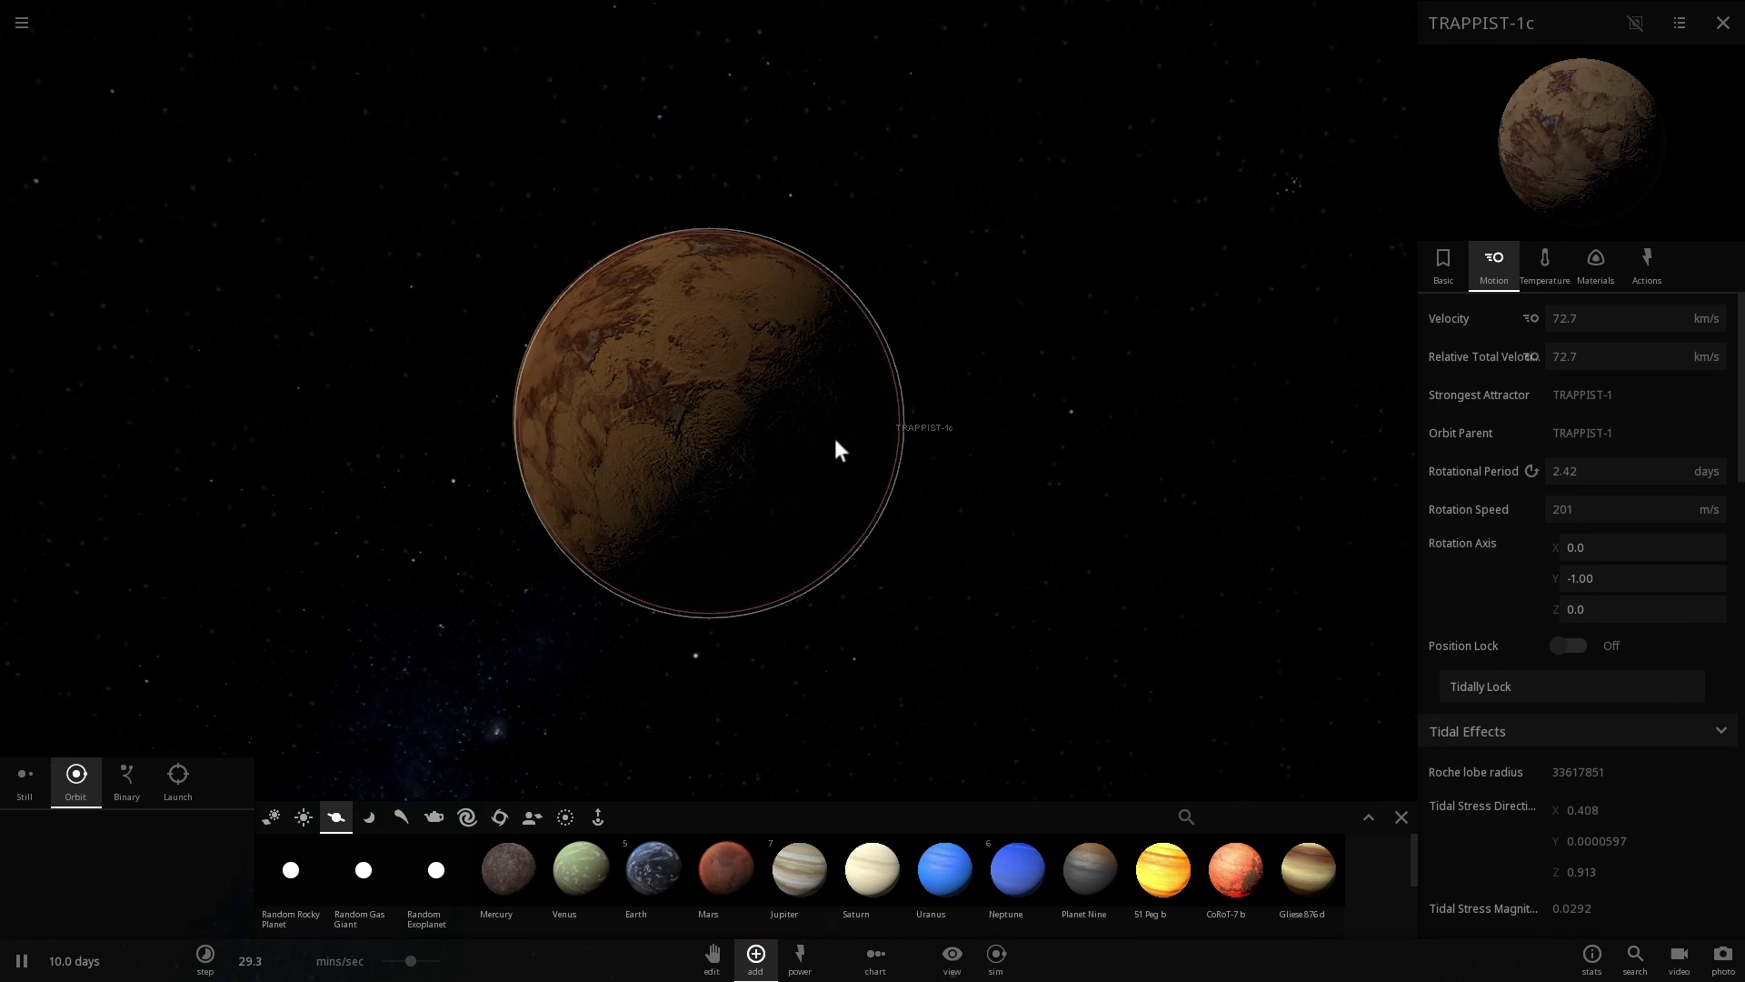
drag(688, 288, 534, 243)
right_drag(535, 243, 914, 432)
scroll(903, 436, up, 5)
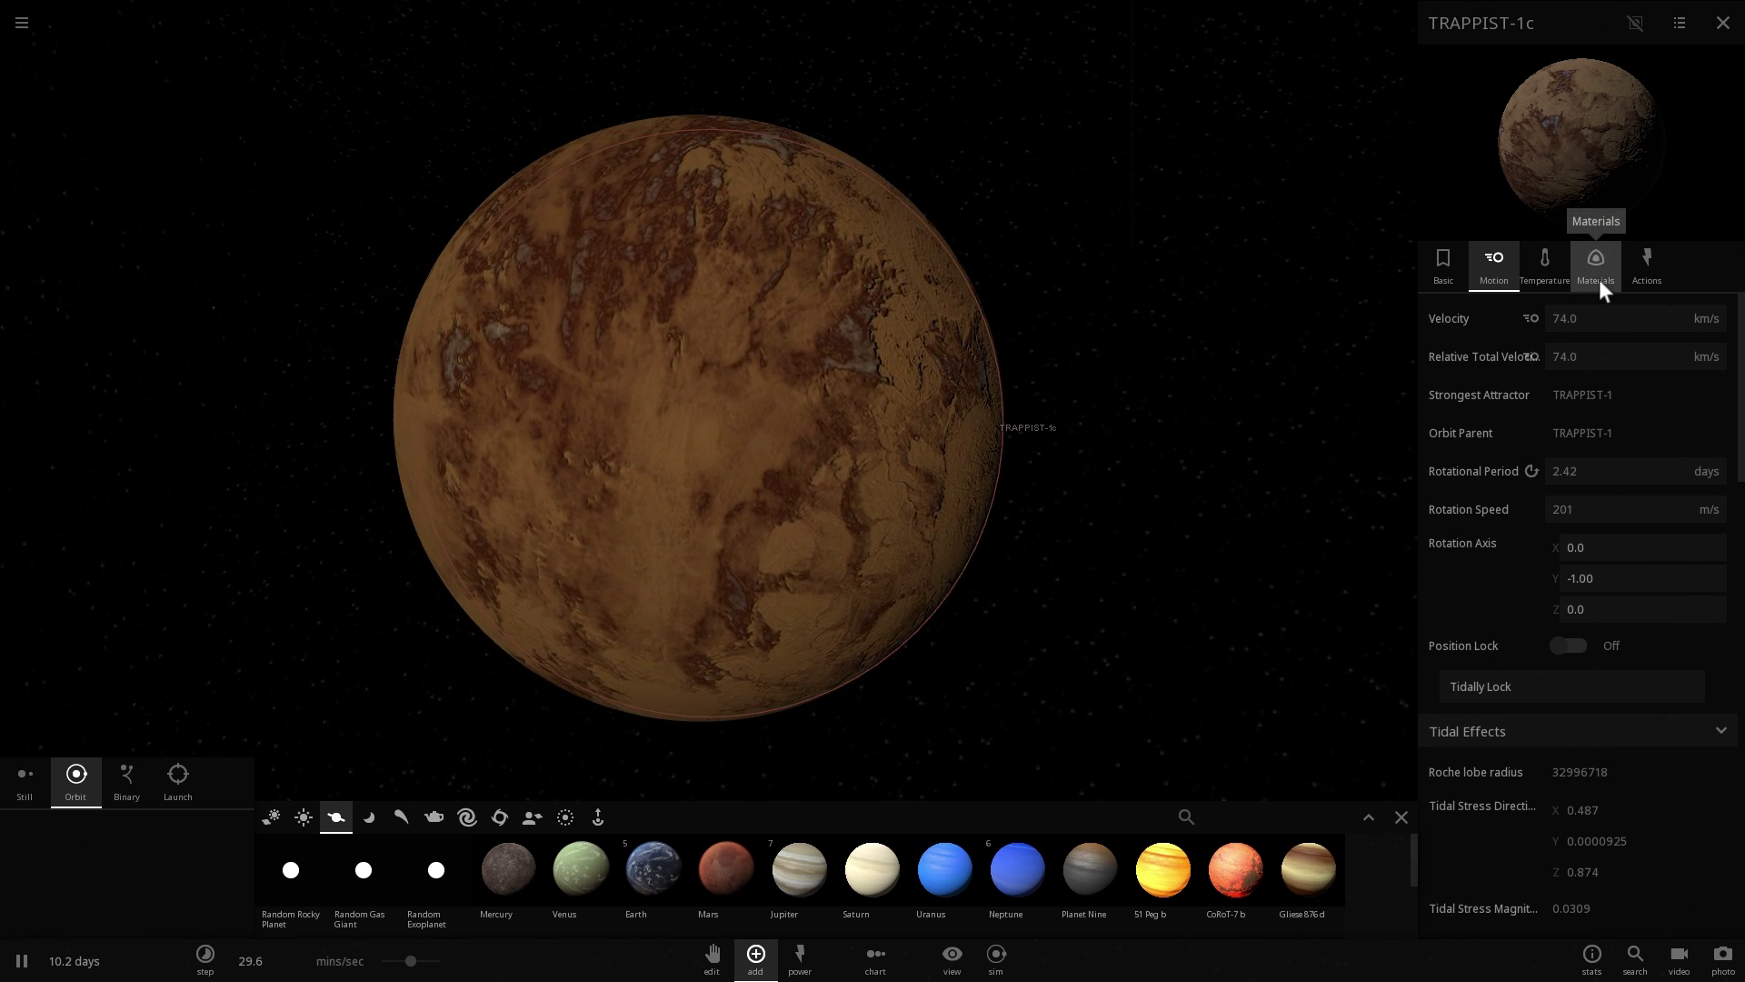
- Examine the temperature and atmosphere properties of TRAPPIST-1c and view its day and night sides
click(1534, 267)
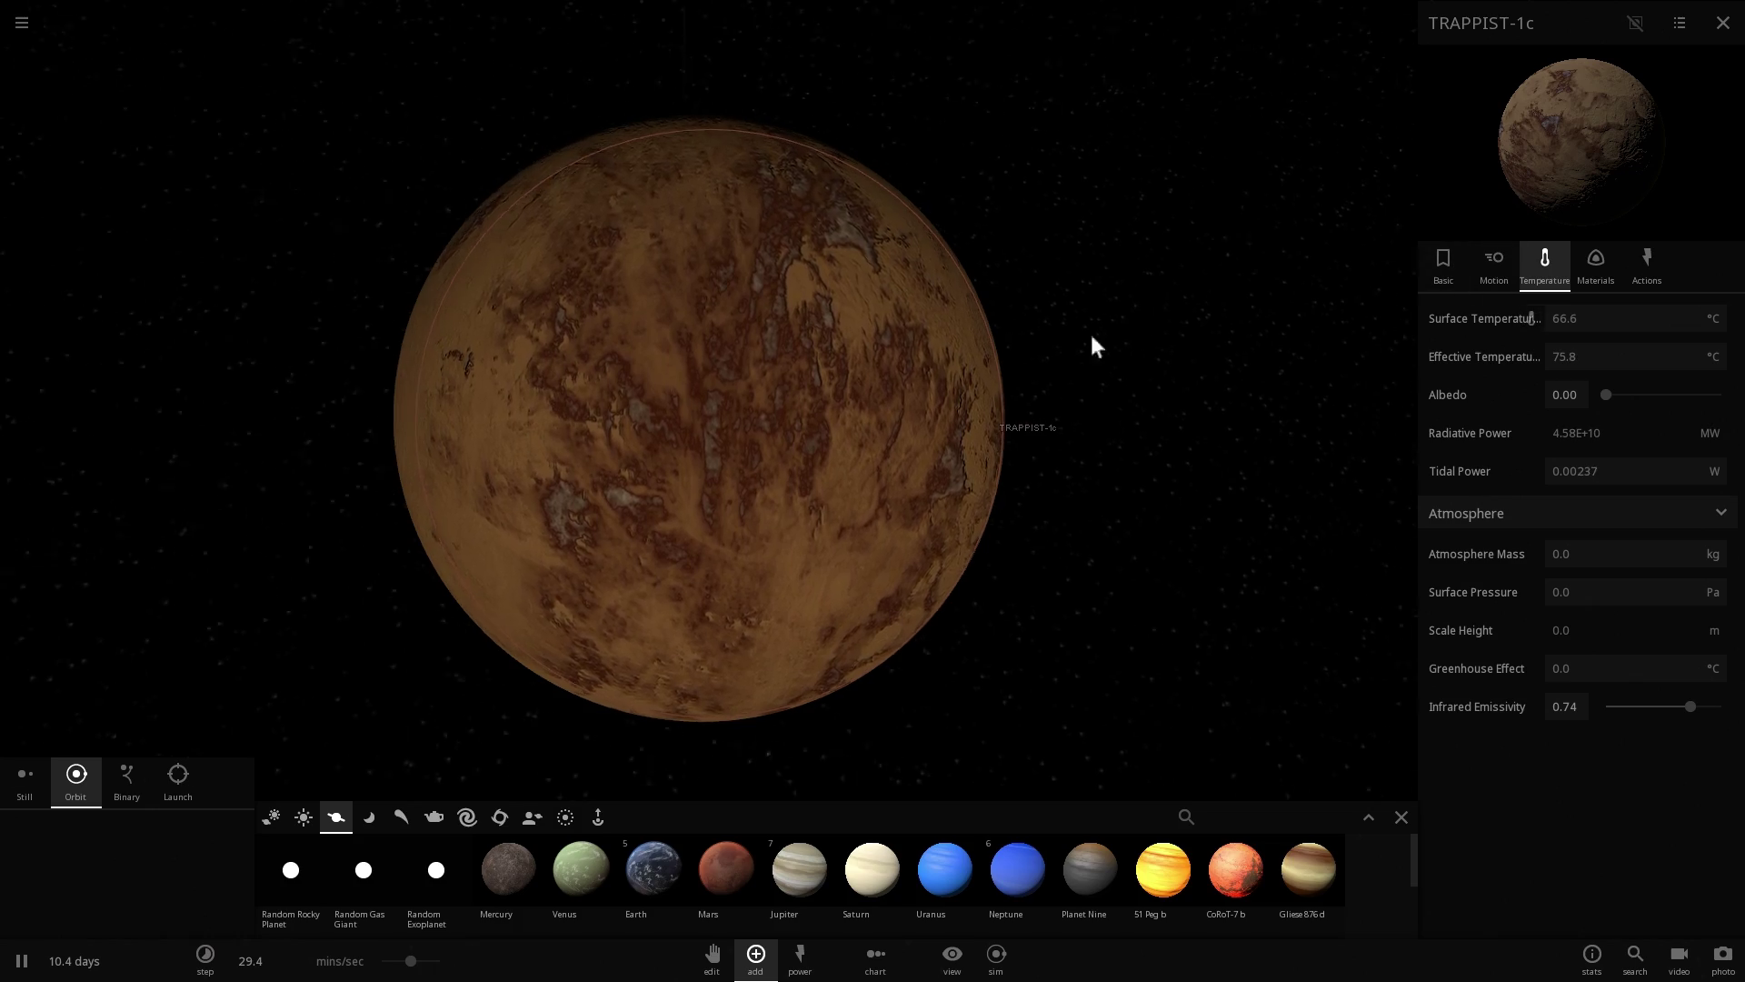
right_drag(1089, 331, 1127, 402)
drag(1129, 409, 1425, 675)
scroll(1164, 586, down, 3)
drag(1168, 595, 961, 375)
scroll(759, 504, up, 4)
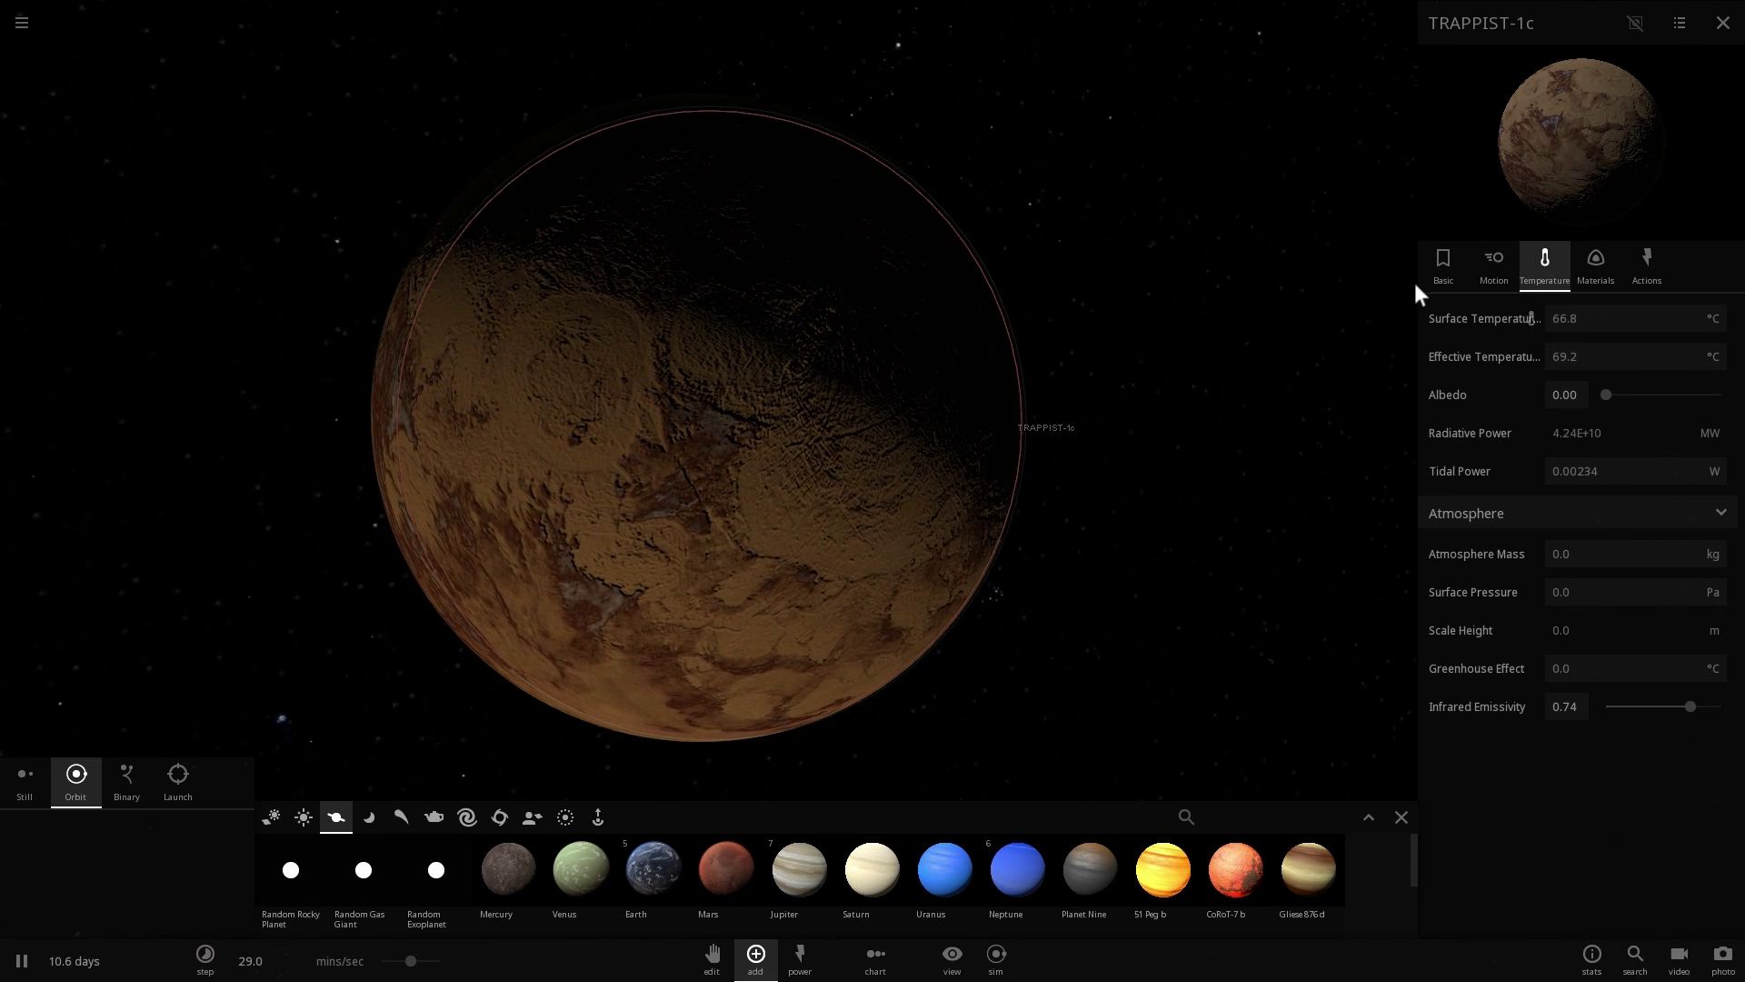
- Review the basic properties, material composition, temperature and motion of TRAPPIST-1c
click(1452, 270)
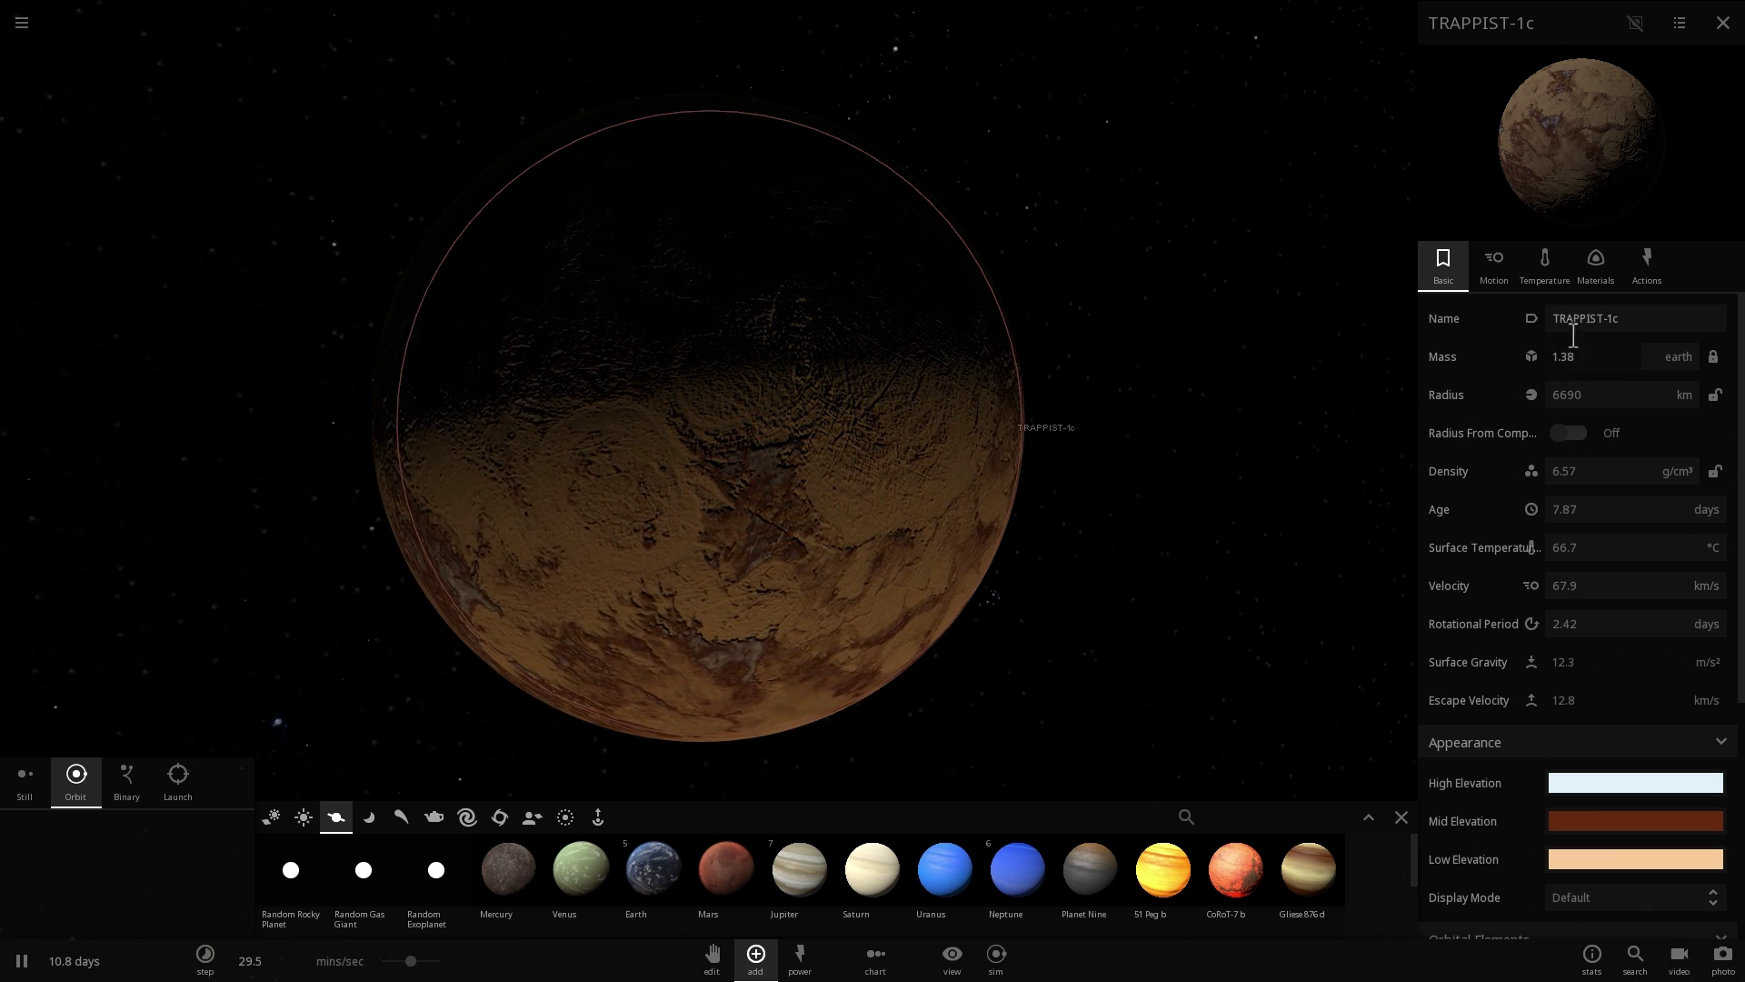
click(1595, 274)
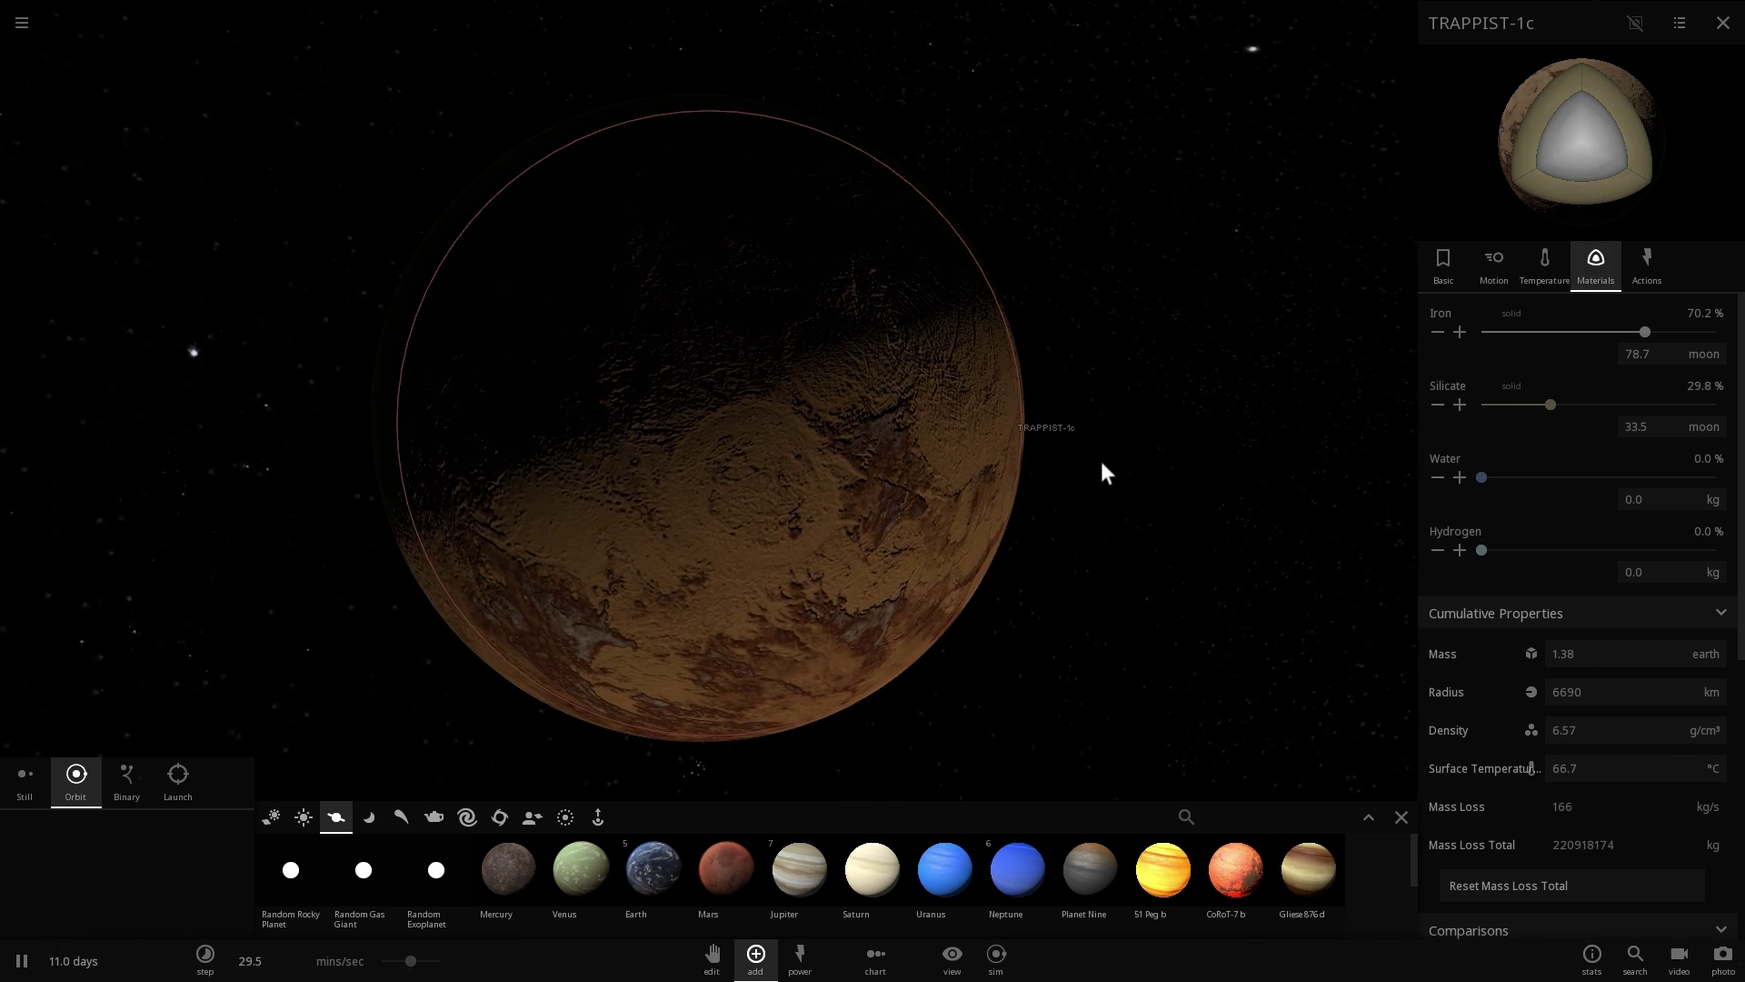
click(1535, 260)
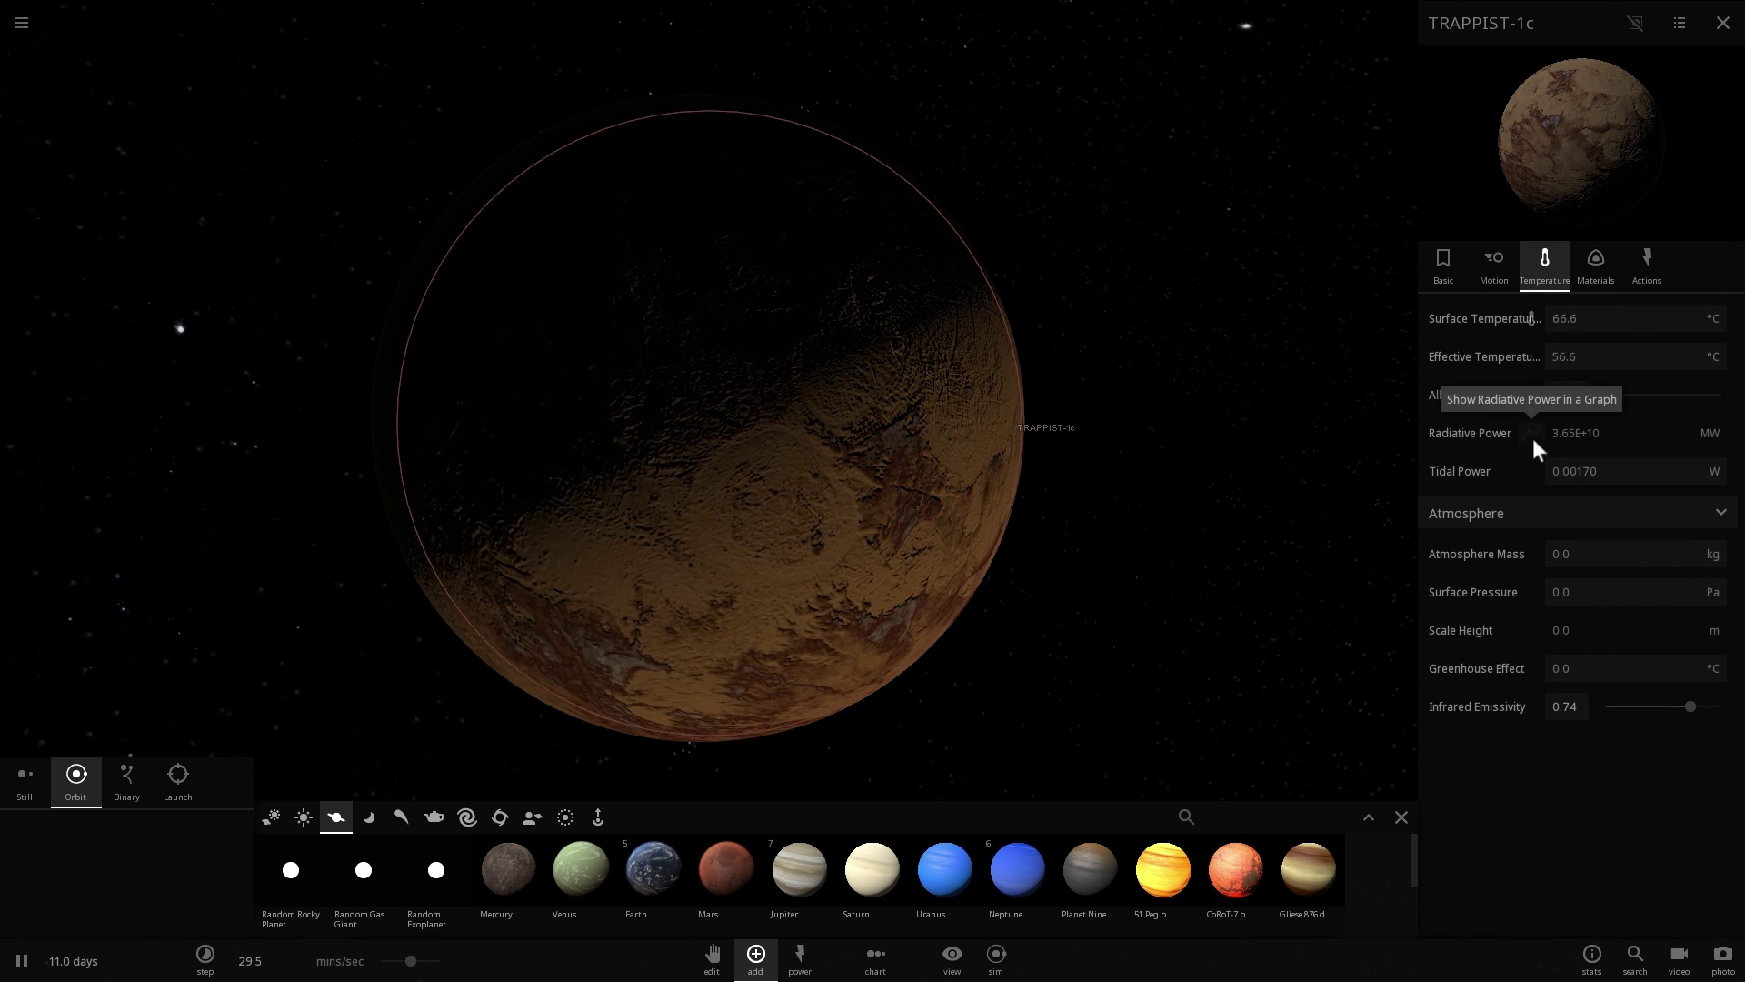
click(1502, 269)
- Turn on the magnetosphere display for TRAPPIST-1c and examine its shape relative to the star
scroll(1579, 492, down, 3)
scroll(1580, 492, down, 10)
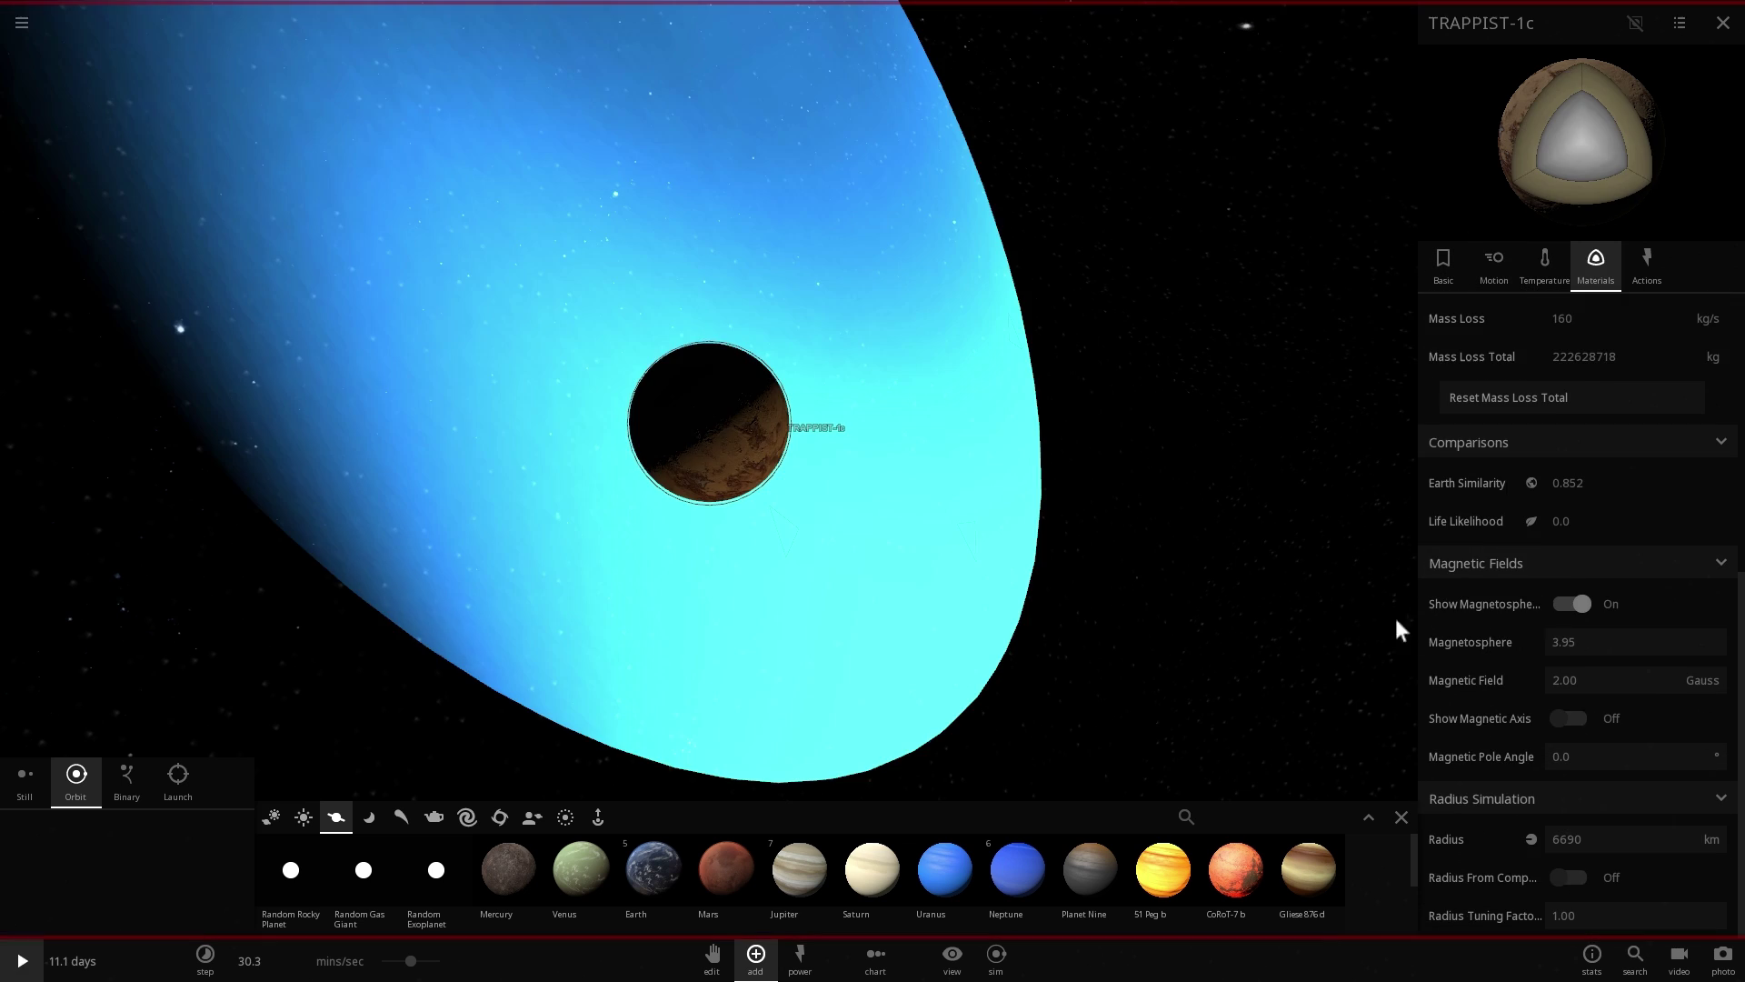
scroll(1116, 614, down, 2)
key(space)
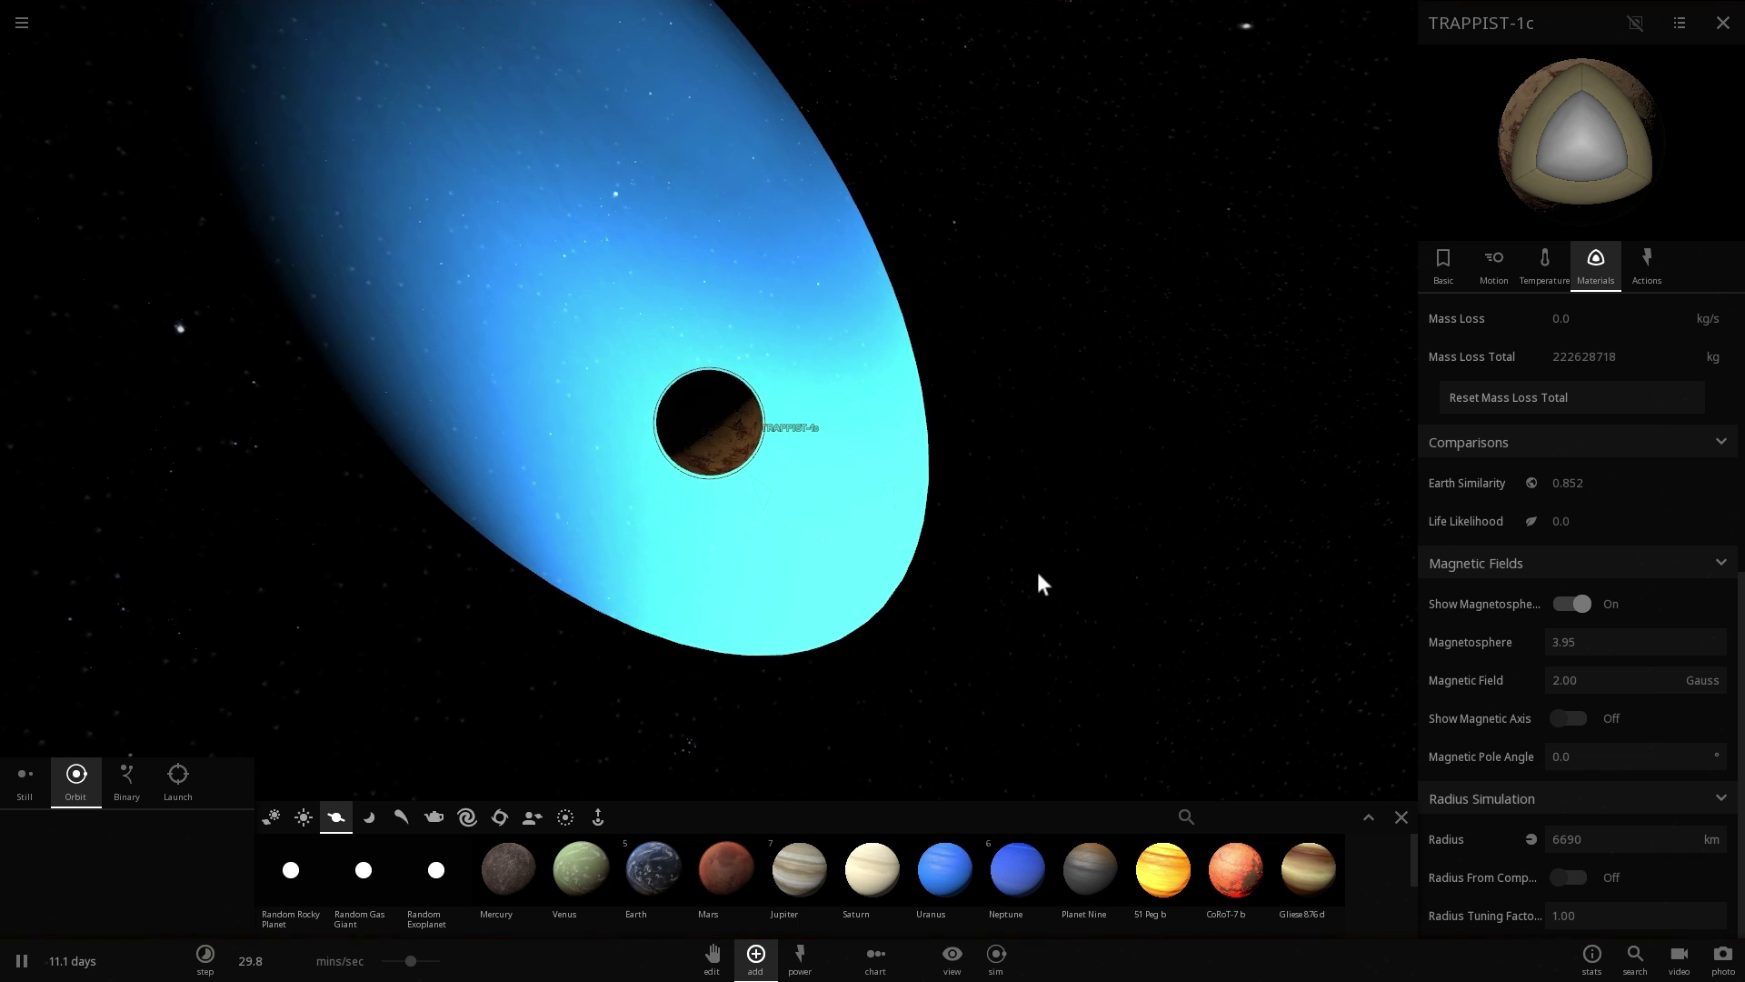
drag(1110, 629, 1054, 664)
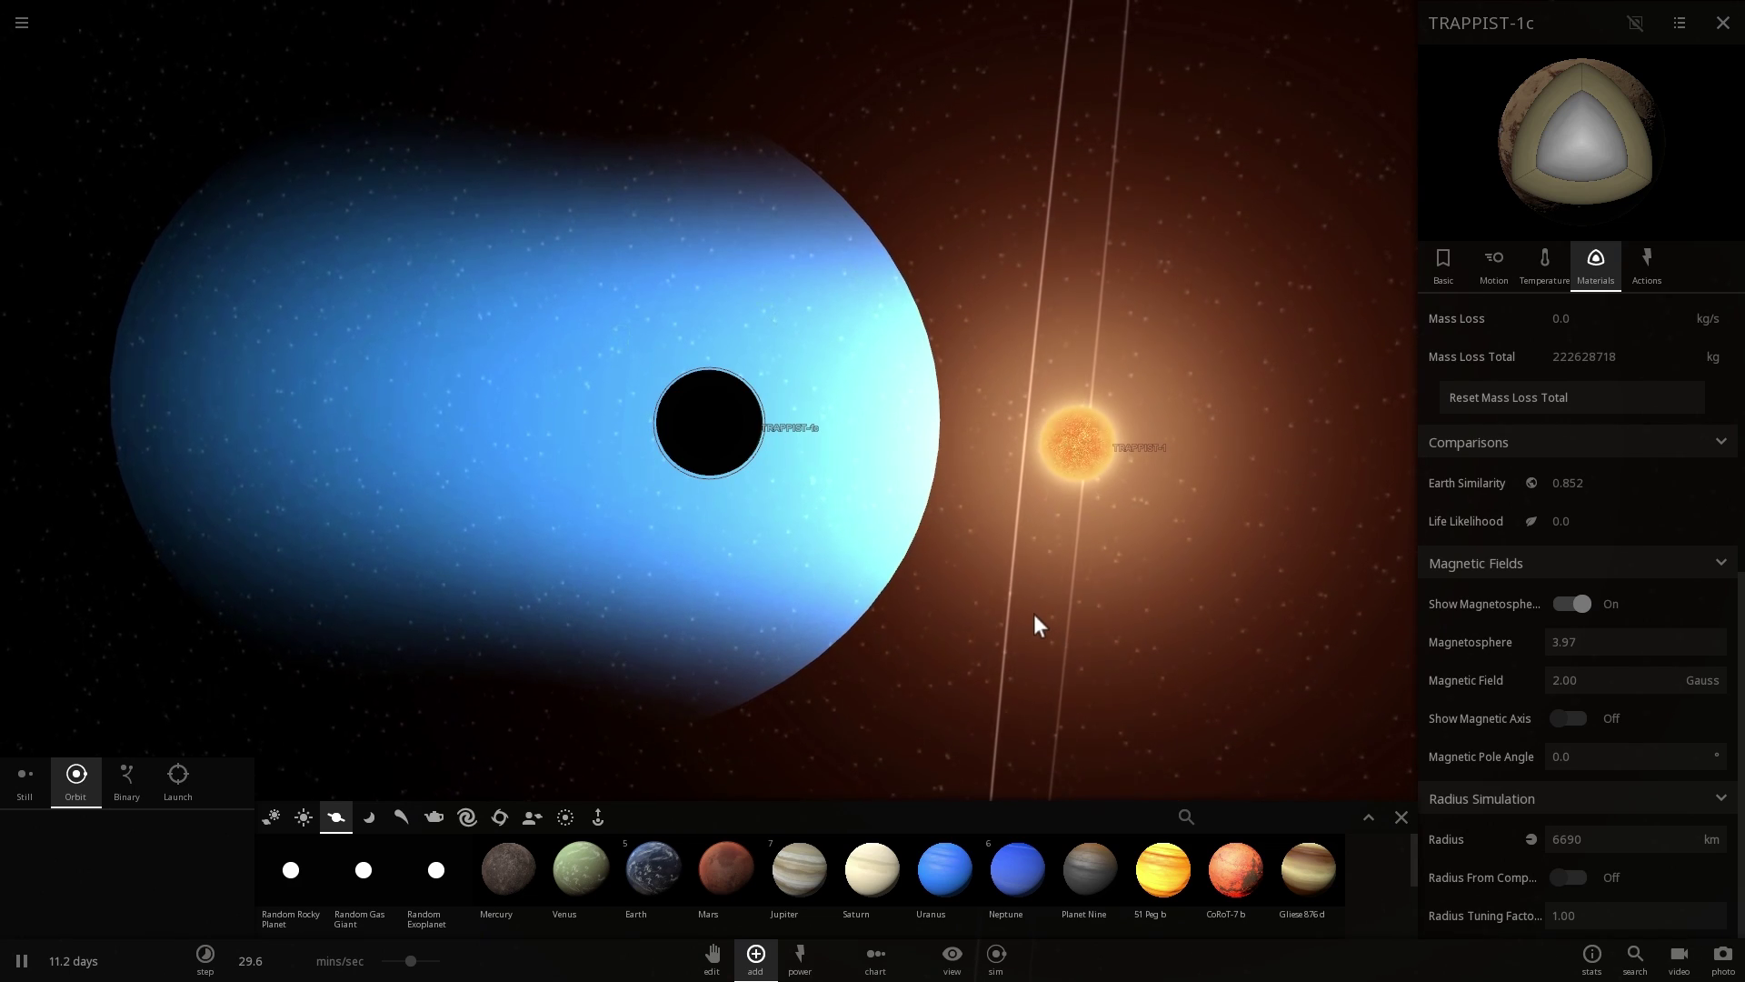
drag(1033, 614, 1005, 590)
scroll(864, 455, up, 8)
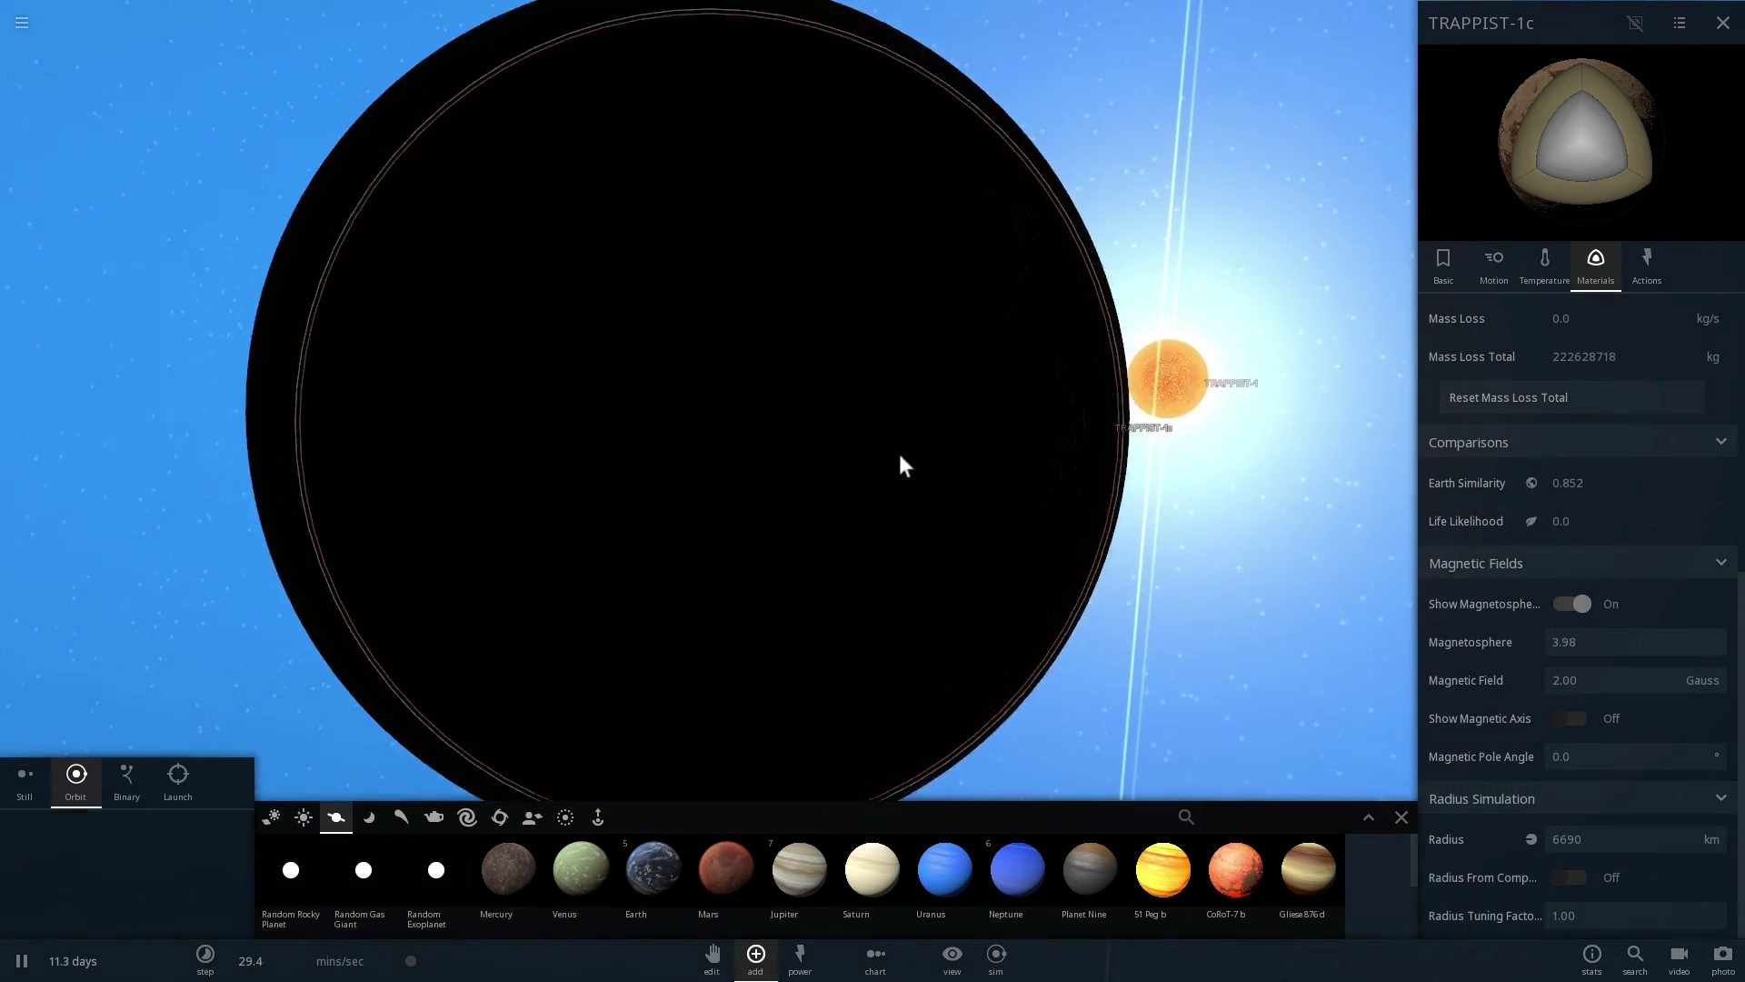
- View the sunlit side of TRAPPIST-1c within its magnetosphere and turn the magnetosphere display off
drag(900, 455, 731, 442)
scroll(854, 455, down, 4)
drag(854, 456, 674, 440)
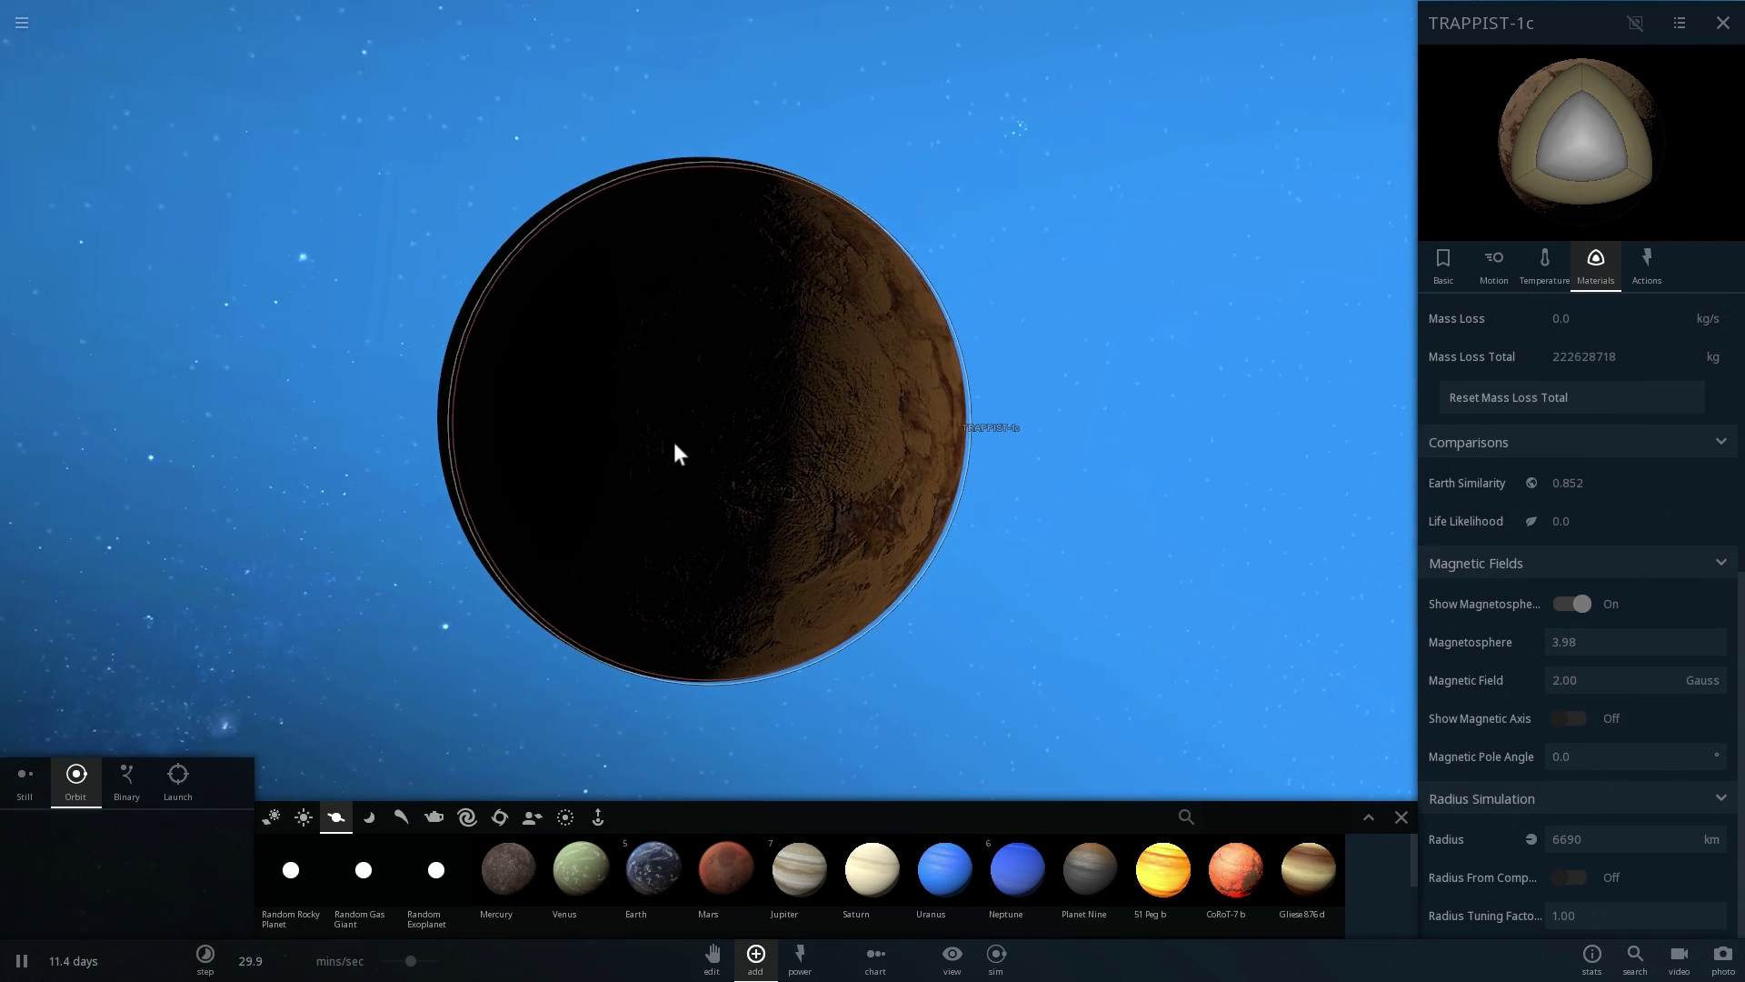
drag(841, 423, 805, 422)
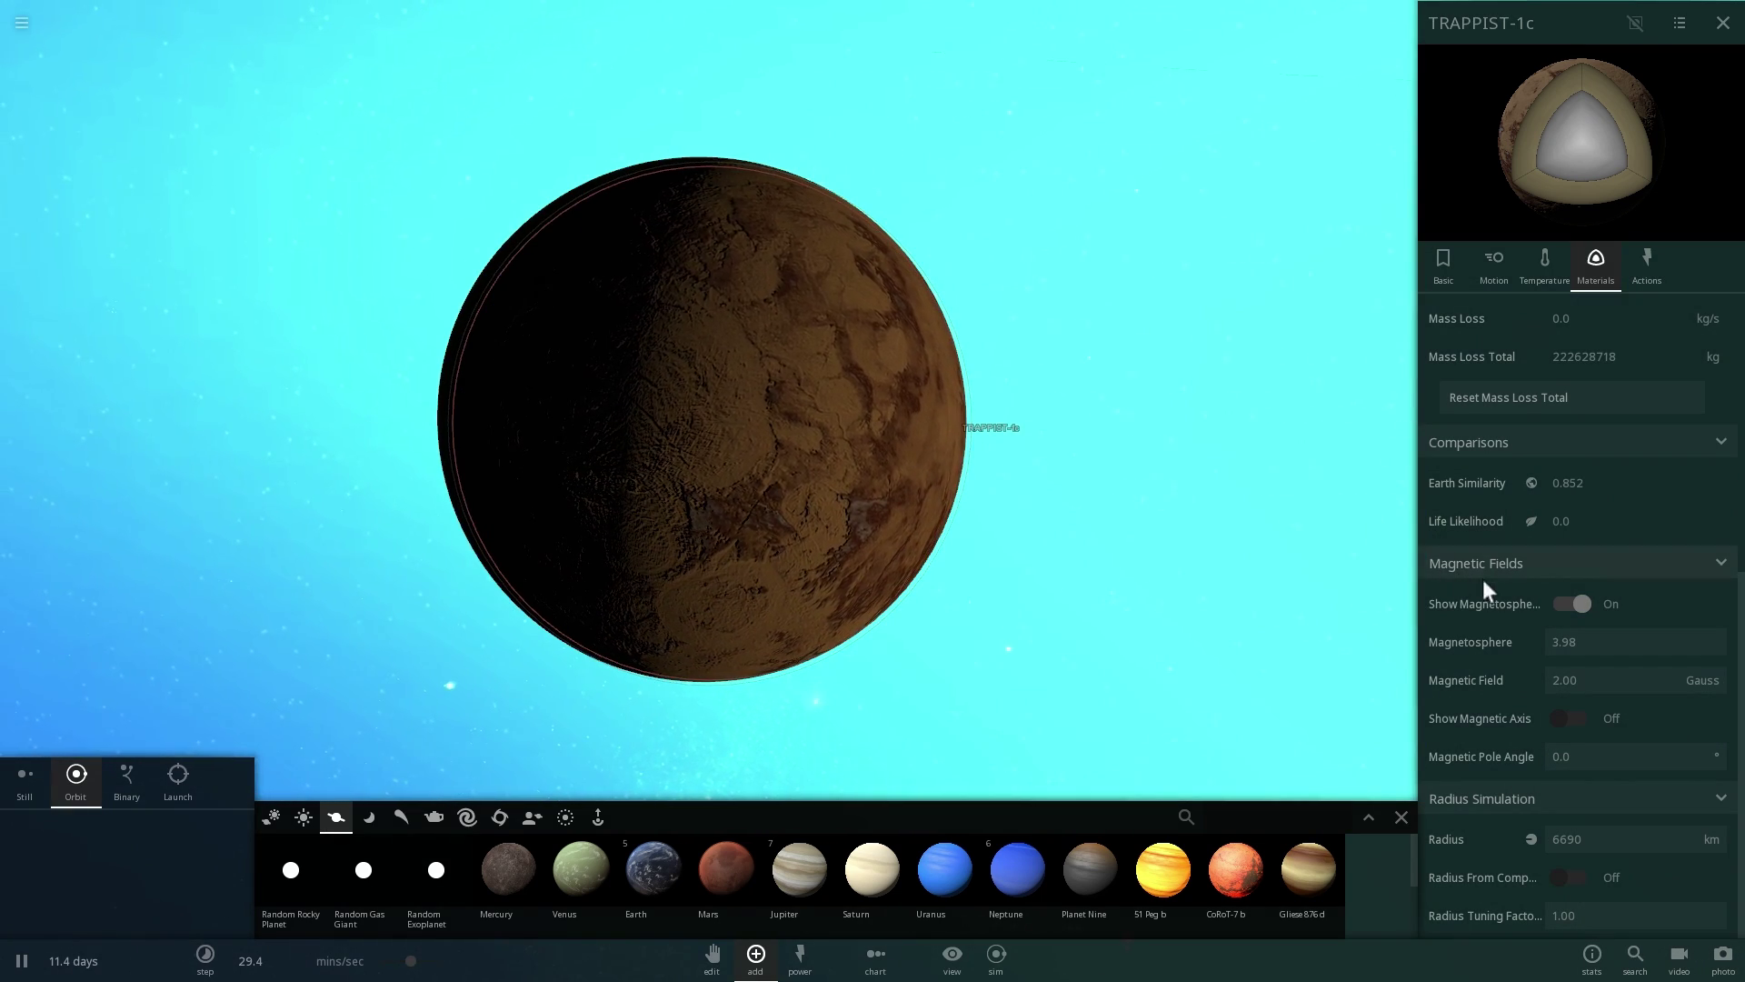
click(1580, 602)
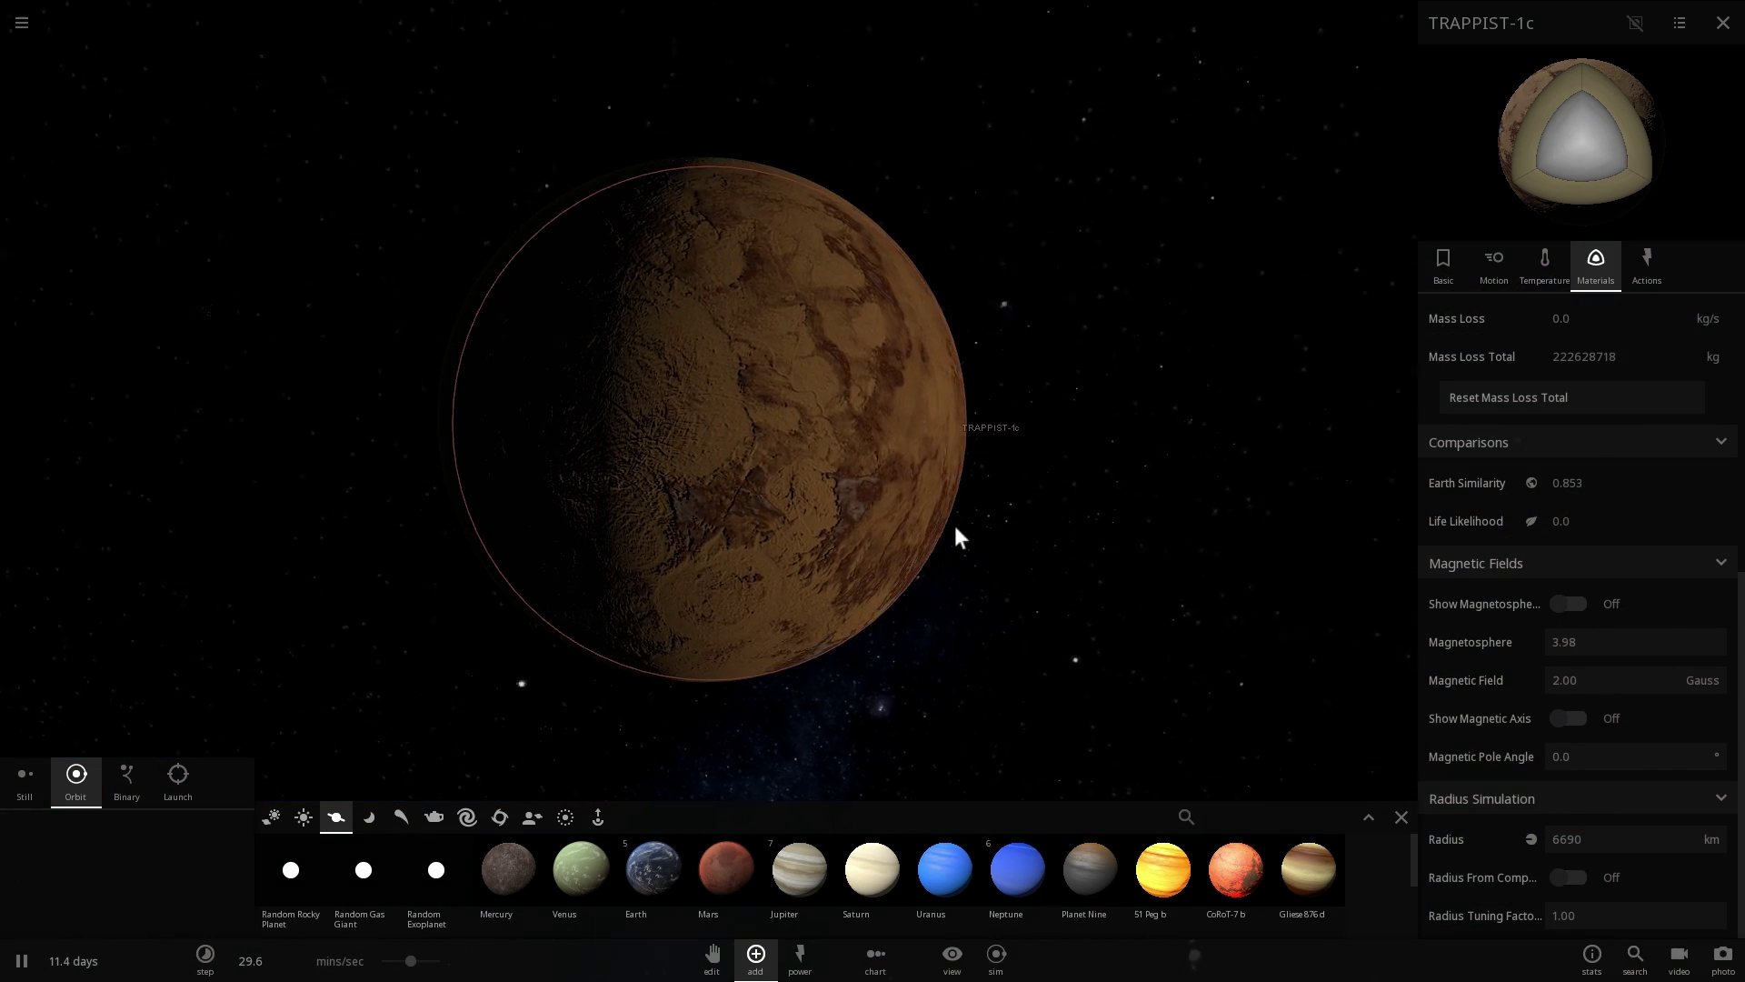
- Set the atmospheric surface pressure of TRAPPIST-1c to 1 atm while the simulation is paused, resume it and view the planet
click(1530, 270)
key(space)
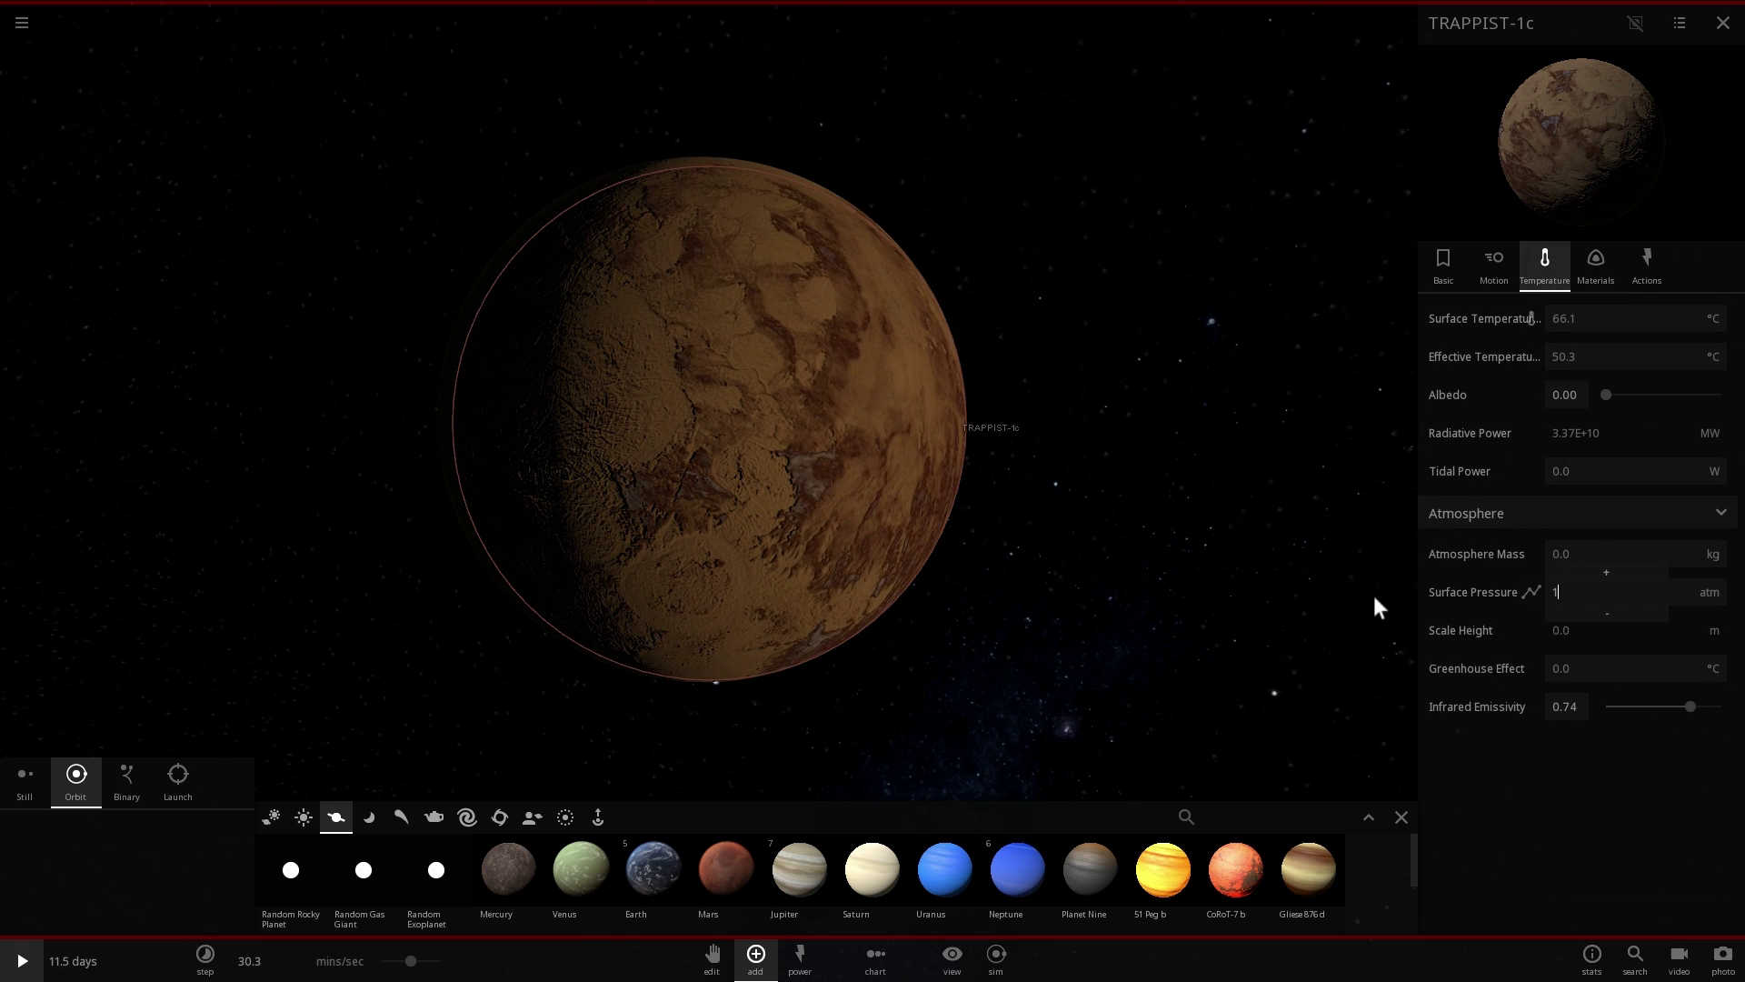
key(space)
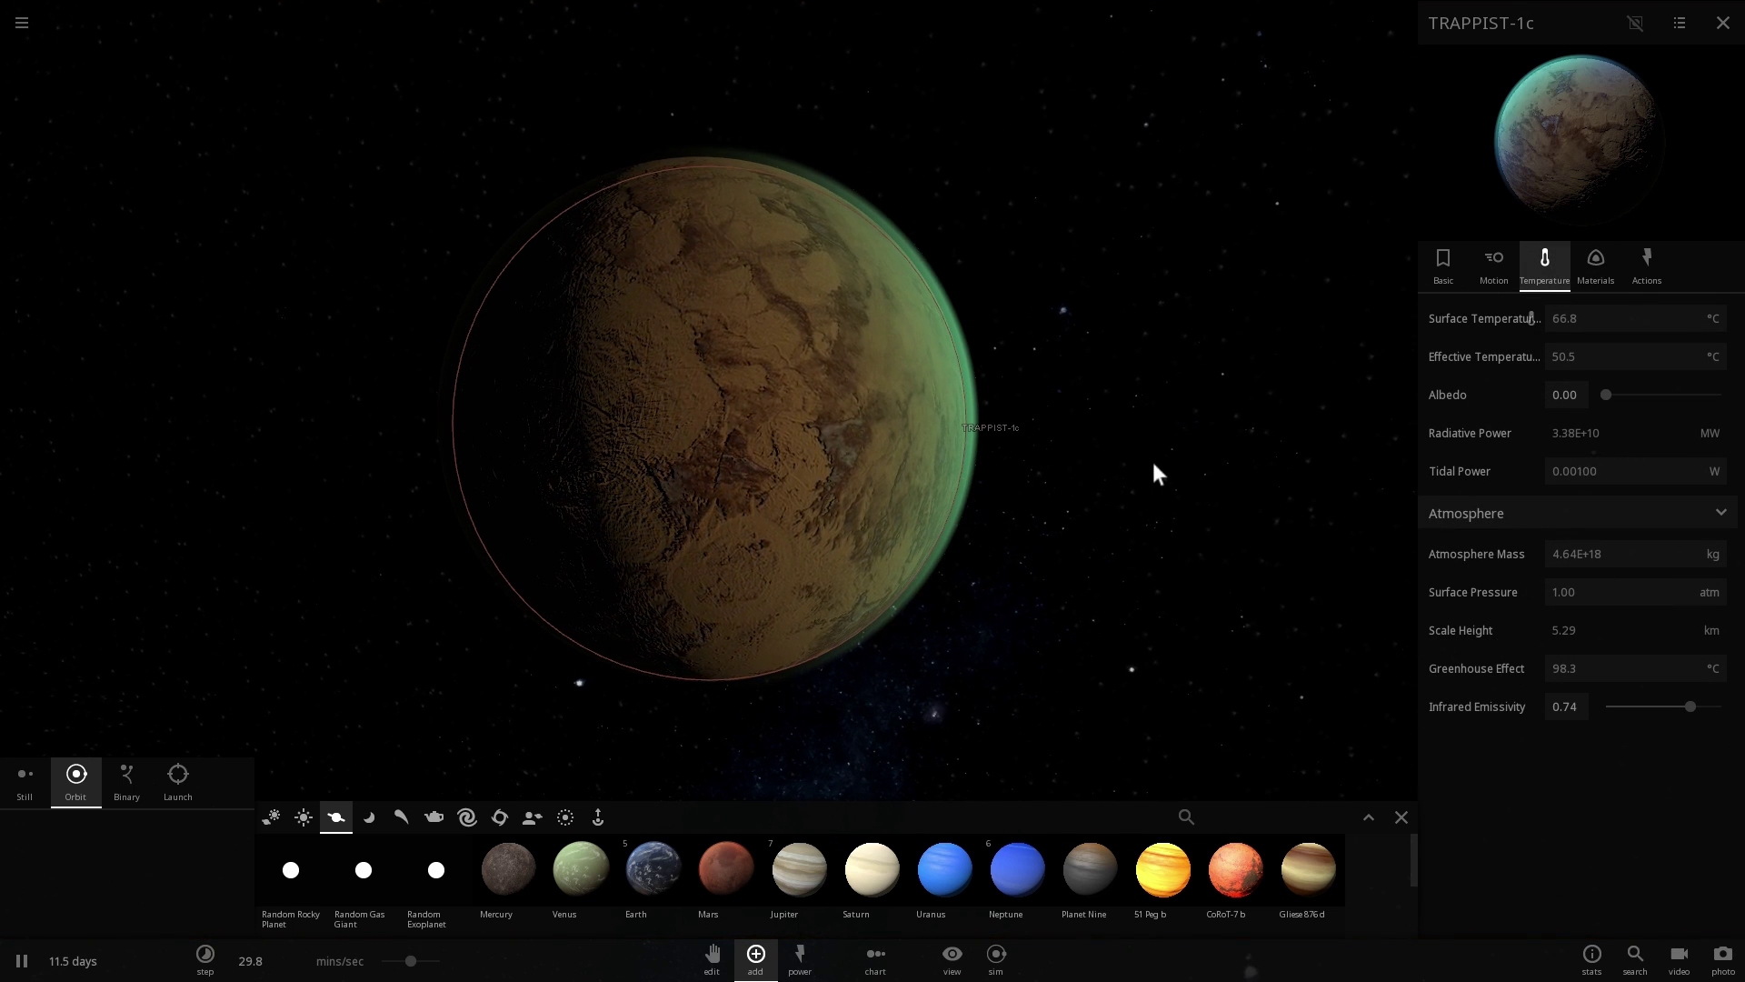
drag(1110, 483, 1252, 486)
mouse_move(1109, 425)
mouse_down()
mouse_move(1153, 216)
mouse_move(1102, 319)
mouse_move(1569, 305)
mouse_move(1067, 436)
mouse_move(1157, 413)
mouse_move(1184, 495)
mouse_move(1179, 470)
mouse_move(1126, 449)
mouse_up()
- Examine the orbit of TRAPPIST-1c around the star together with its orbital, velocity and rotation properties
scroll(1126, 449, down, 10)
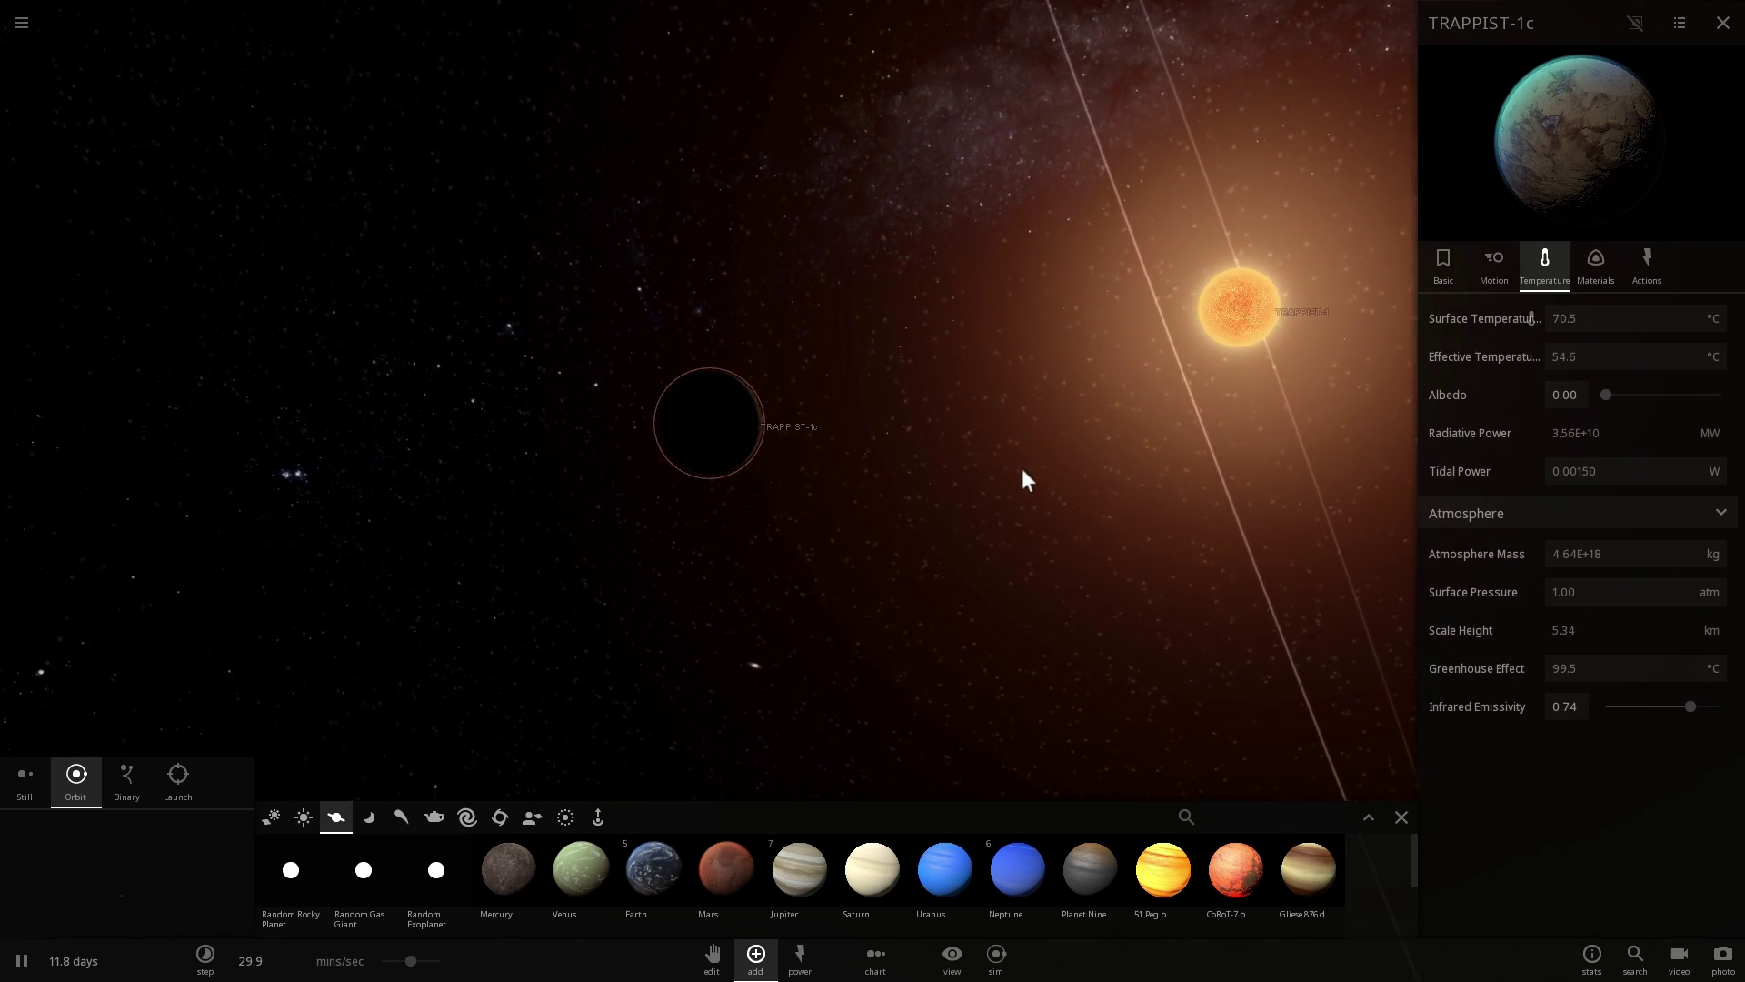
scroll(1021, 467, down, 10)
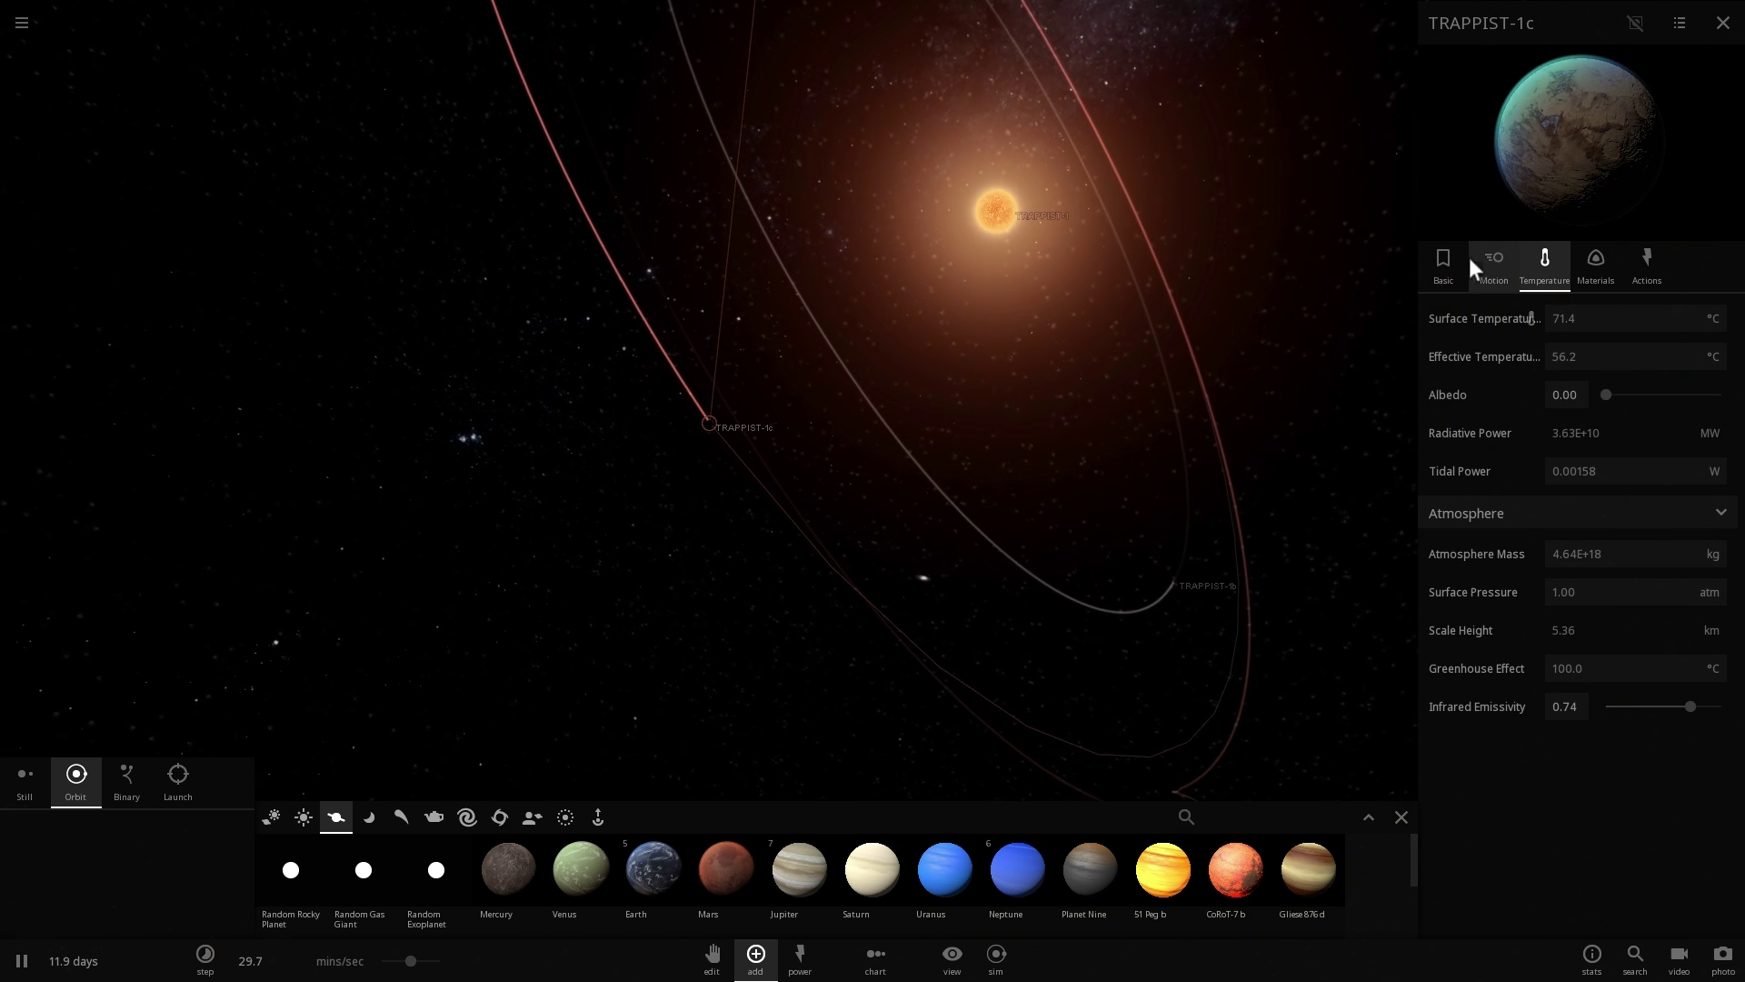
click(1491, 278)
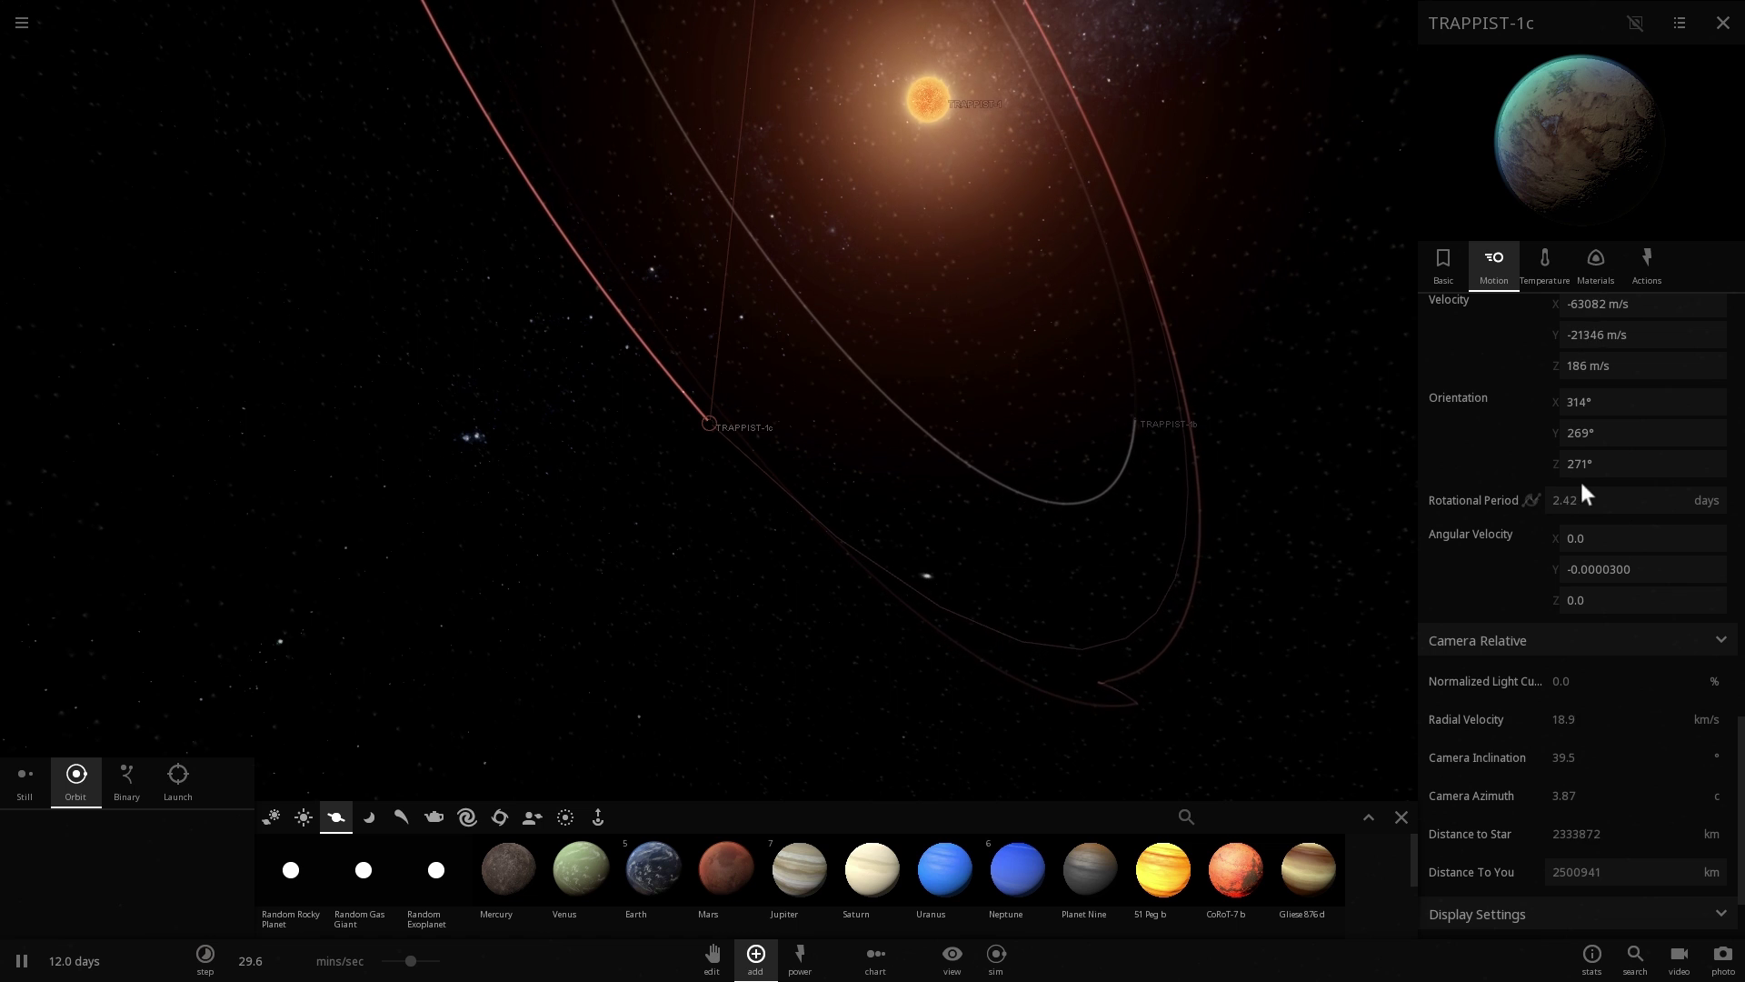
scroll(1580, 482, up, 3)
scroll(1580, 481, up, 2)
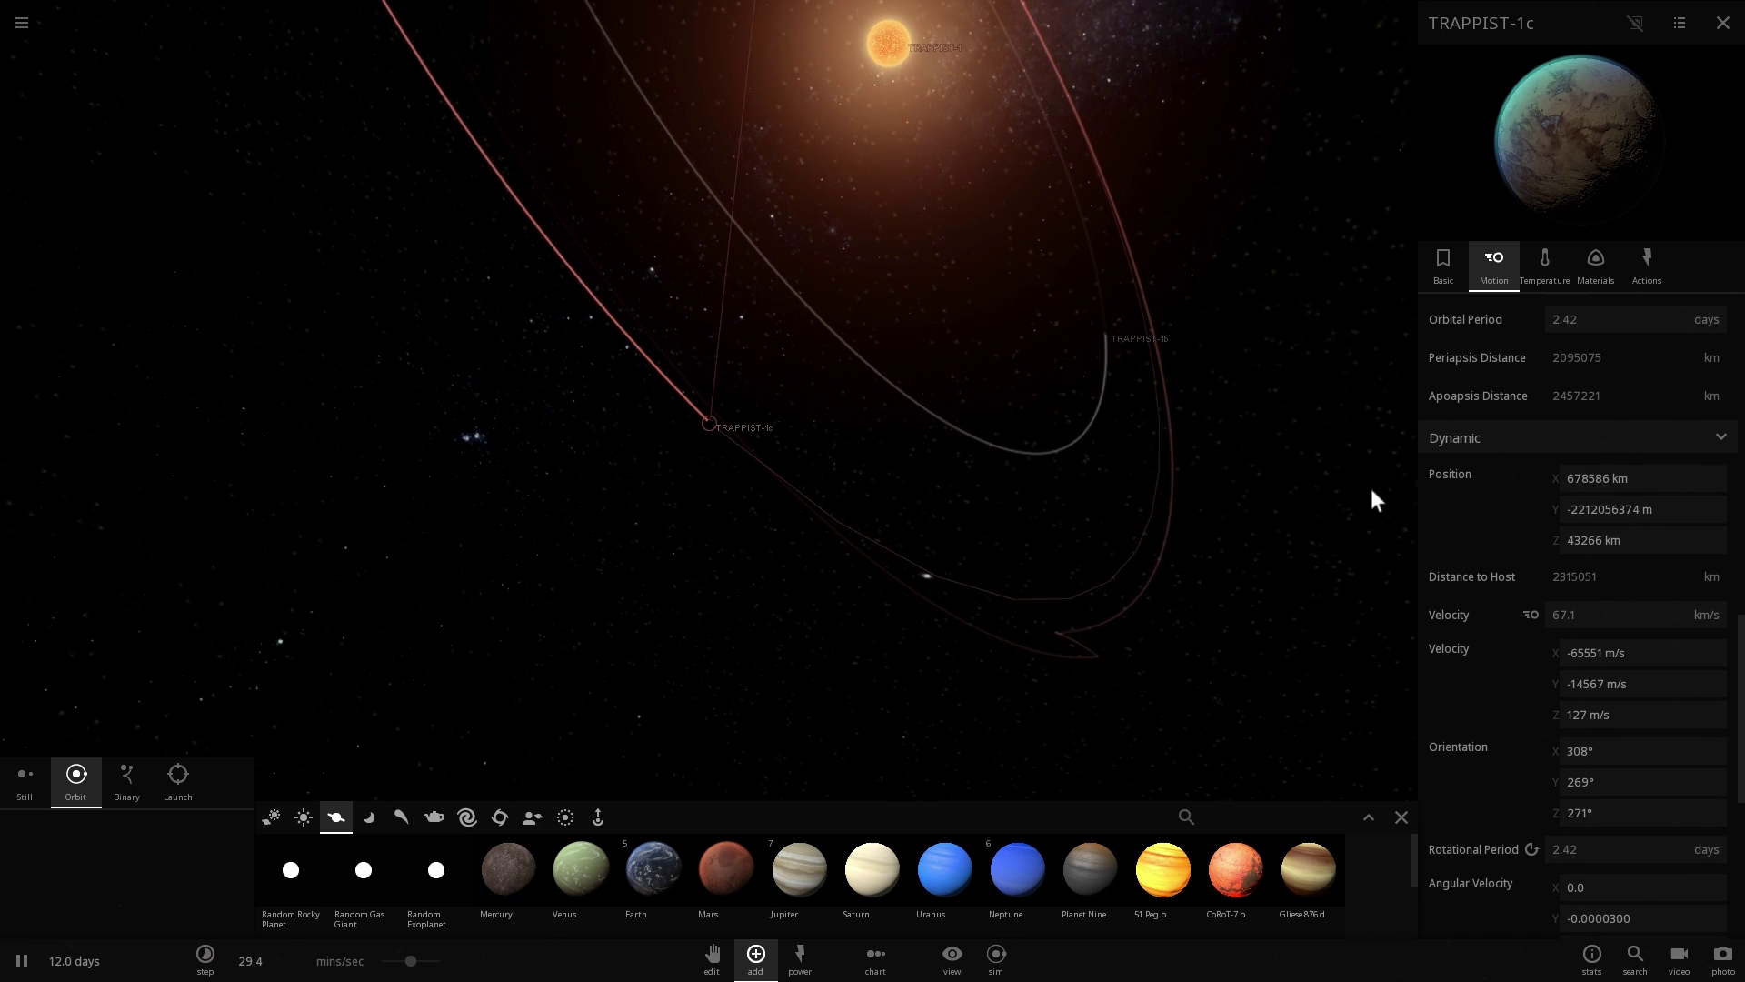
drag(1080, 491, 1027, 440)
scroll(1027, 445, down, 3)
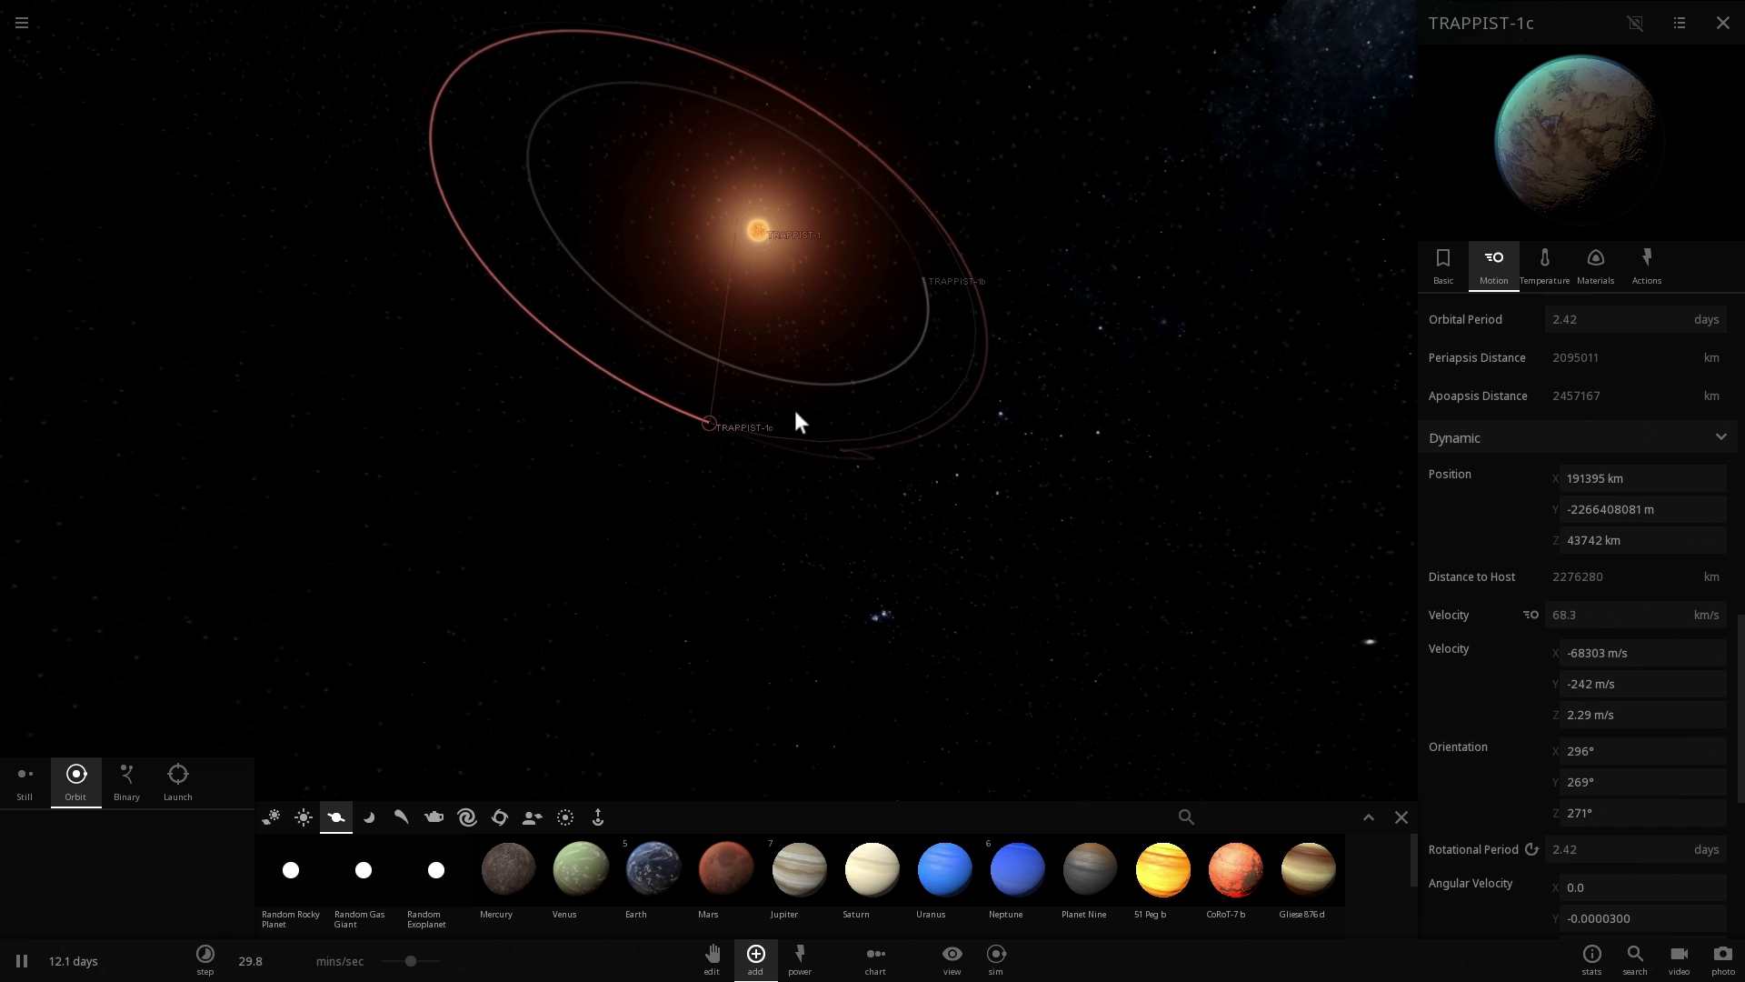
scroll(795, 411, up, 2)
drag(804, 418, 776, 387)
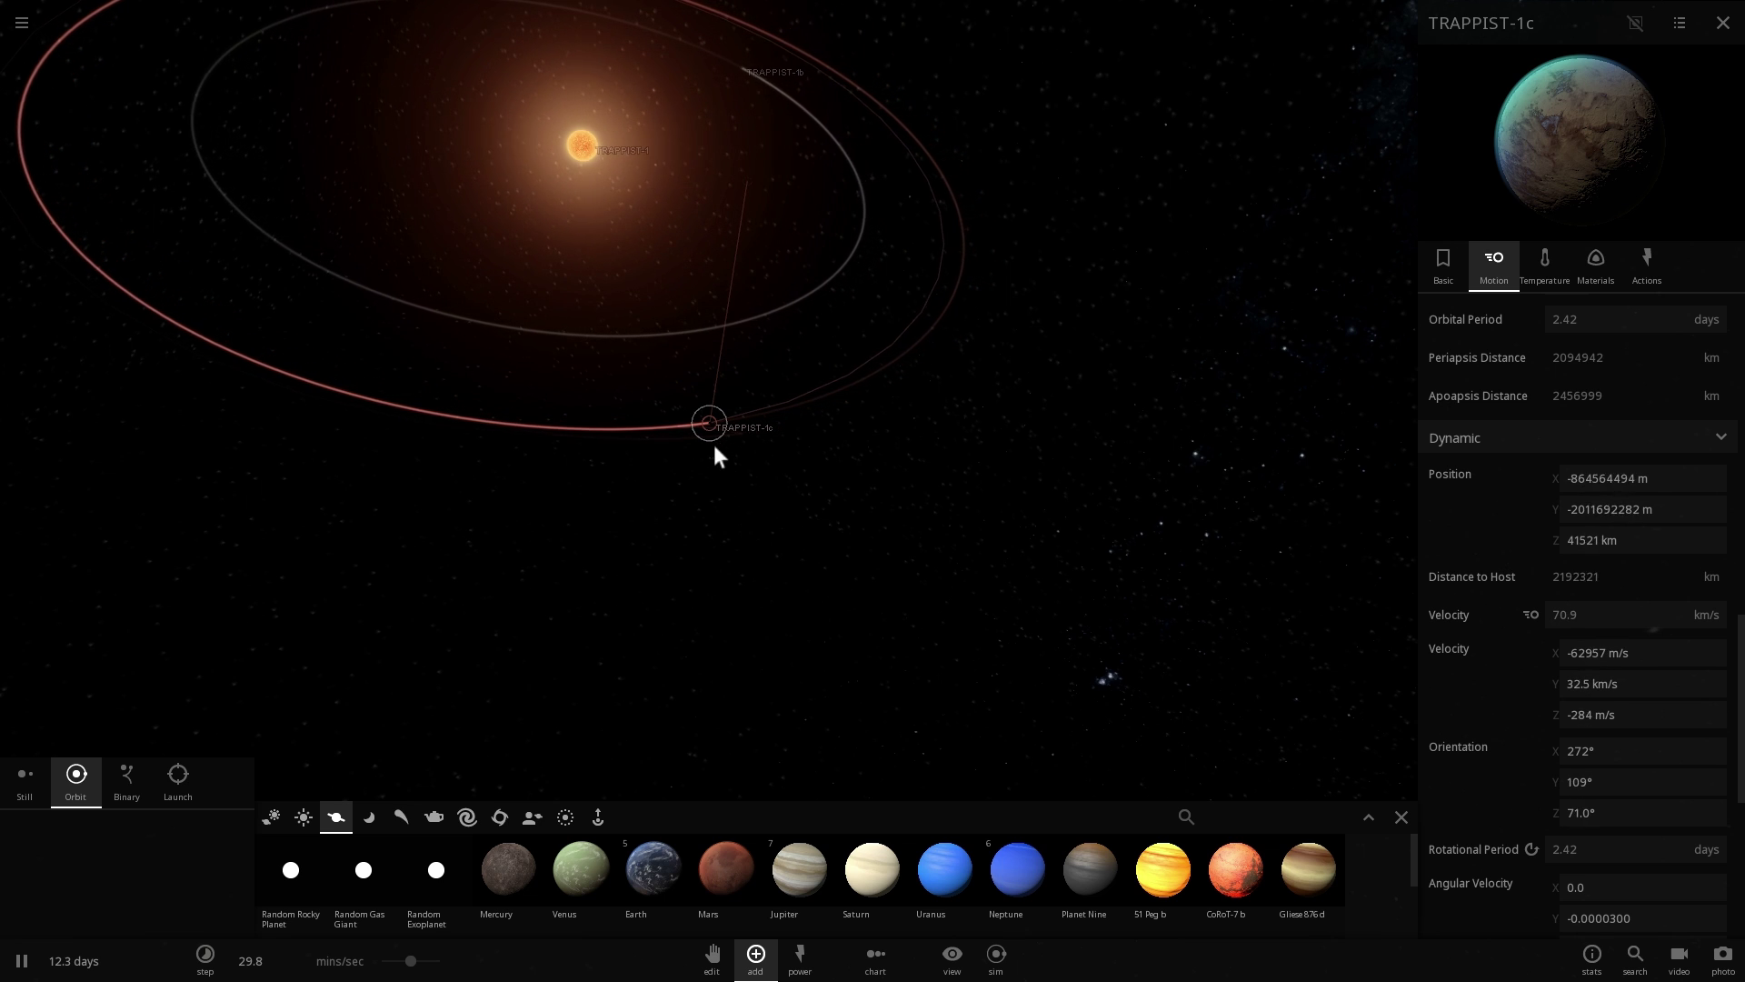
scroll(774, 443, down, 2)
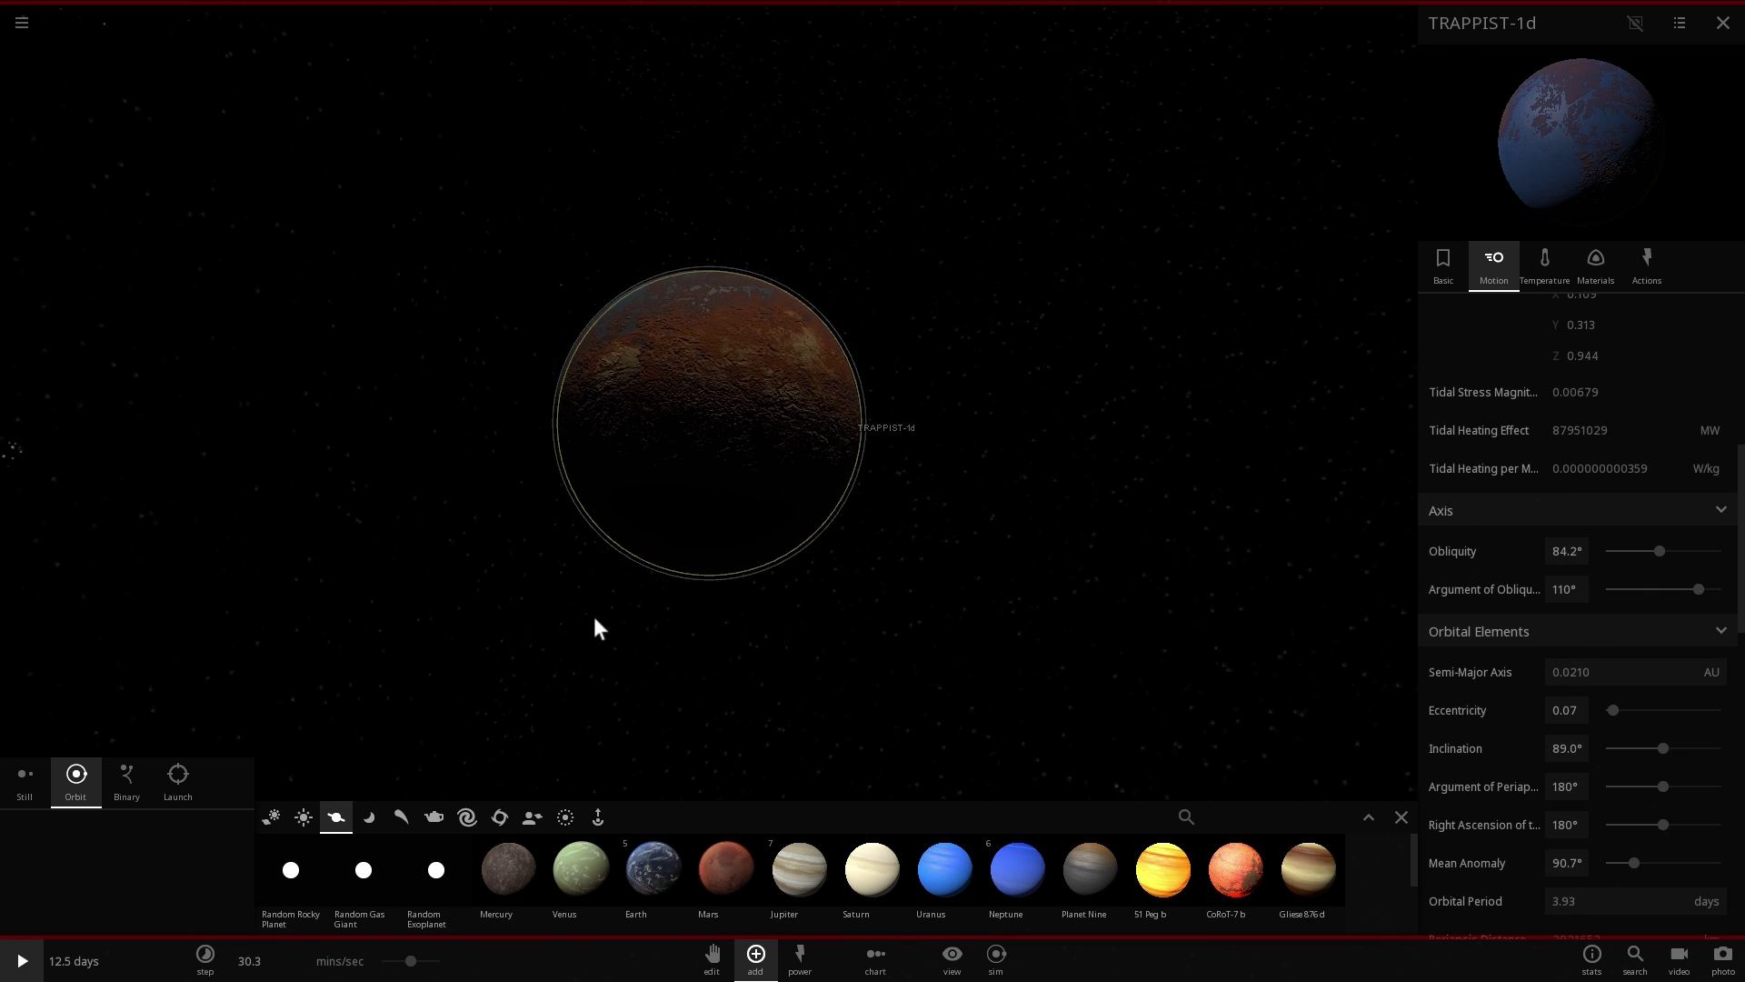
- Resume the simulation and tidally lock TRAPPIST-1d to its star
key(space)
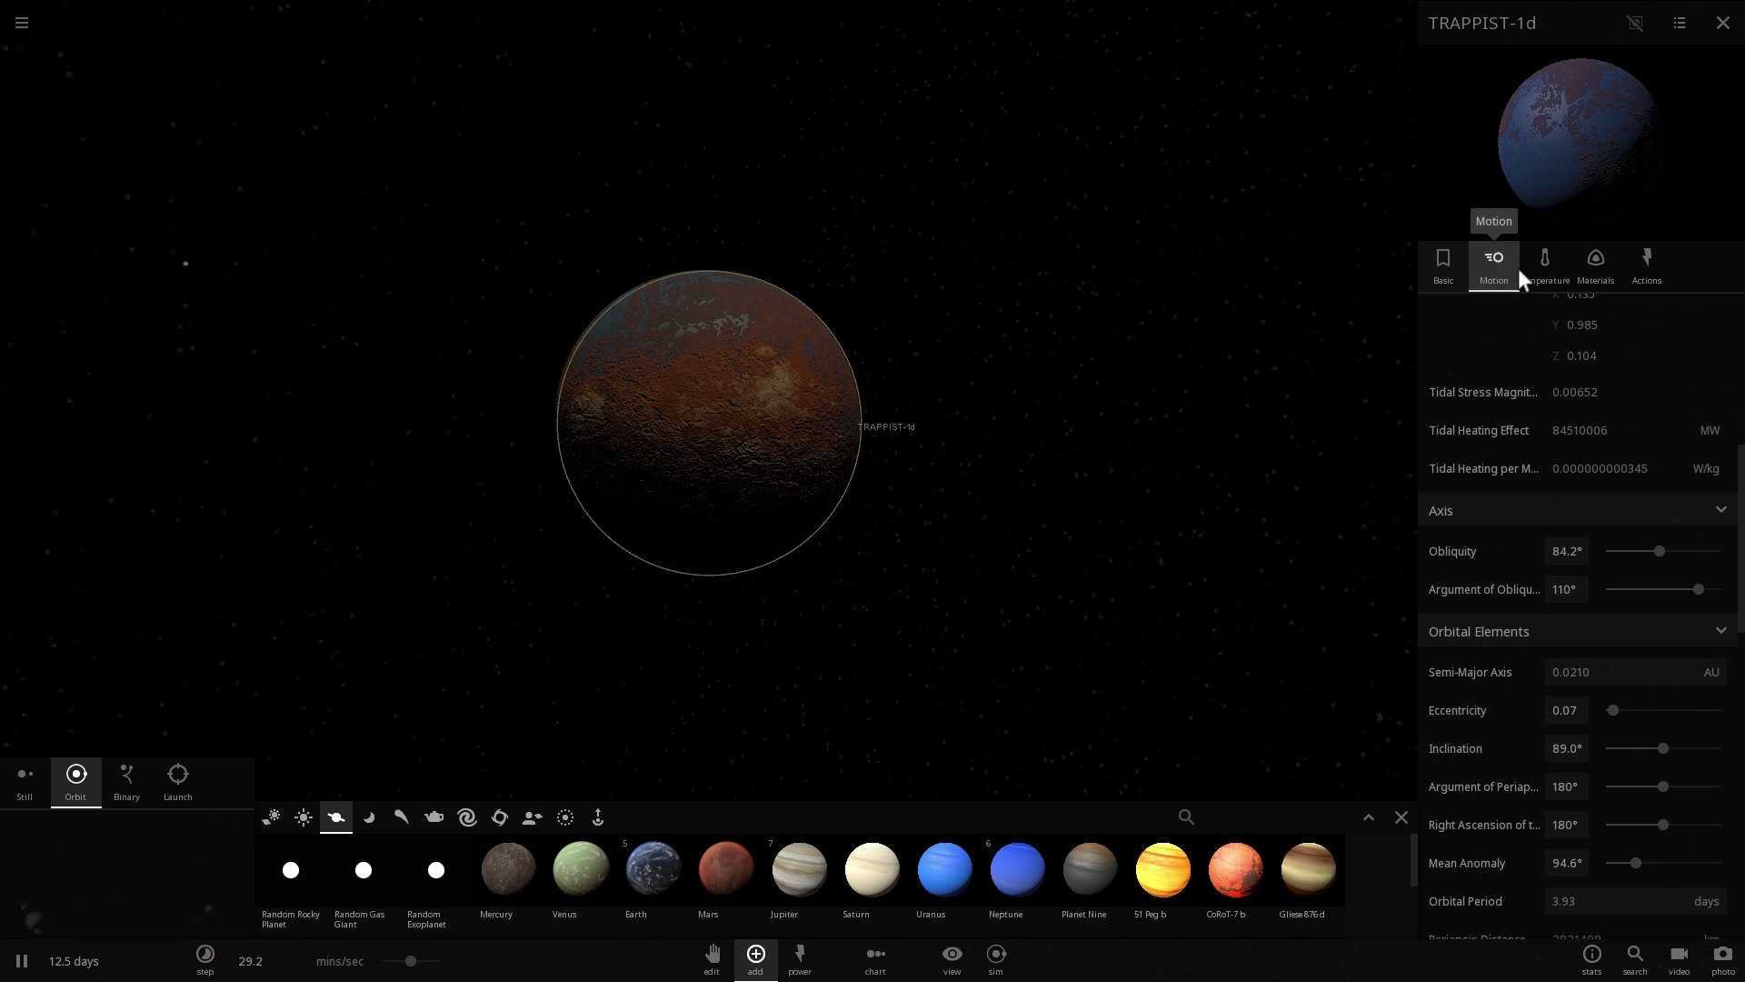
scroll(1581, 486, up, 5)
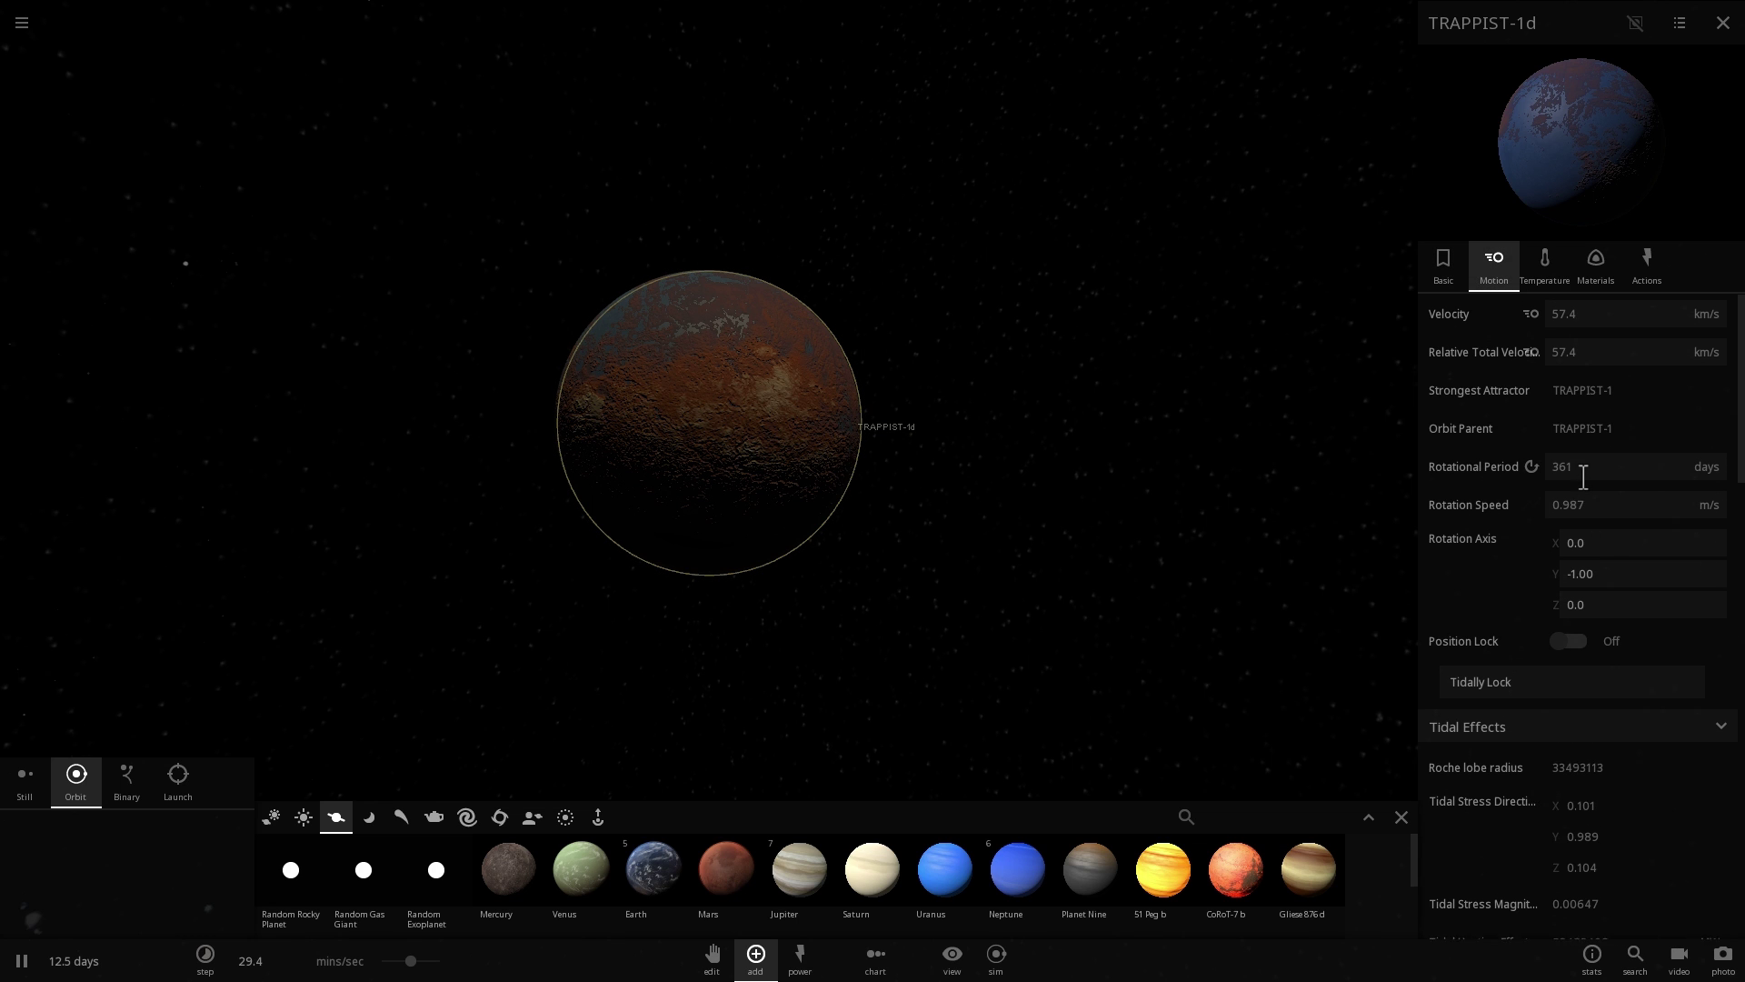
click(1507, 684)
scroll(858, 427, up, 3)
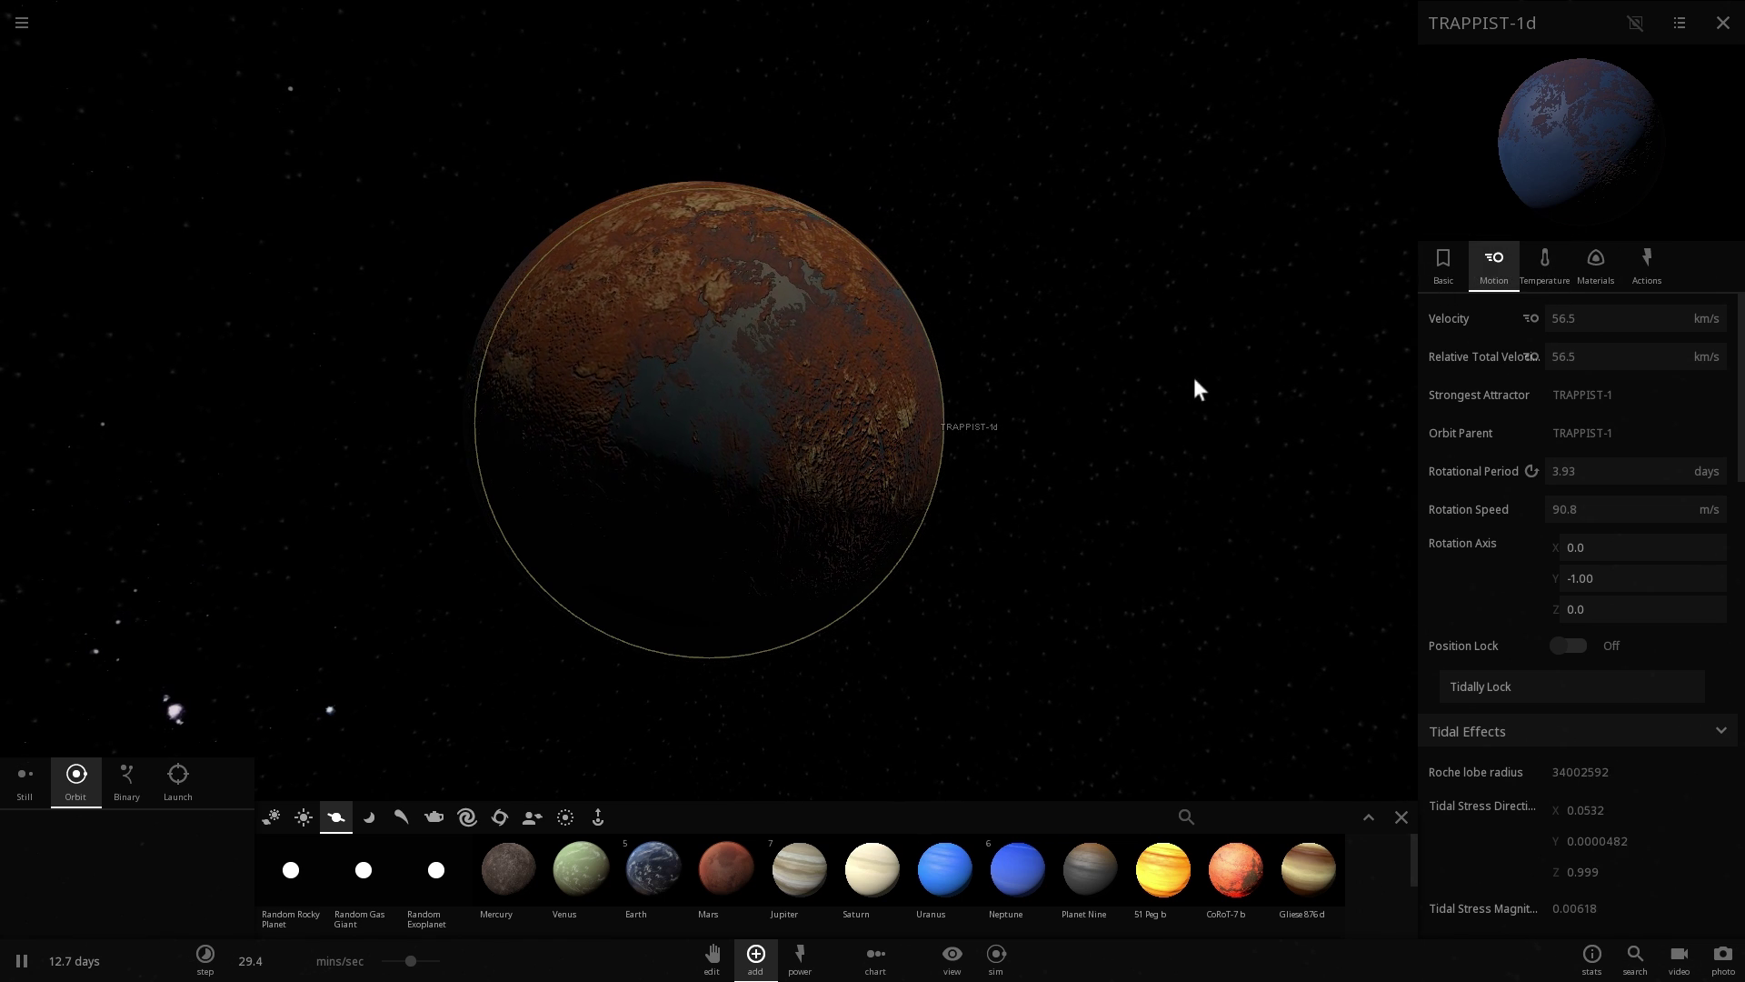
- Check the material composition of TRAPPIST-1d and display its mass in Earth masses
click(1602, 261)
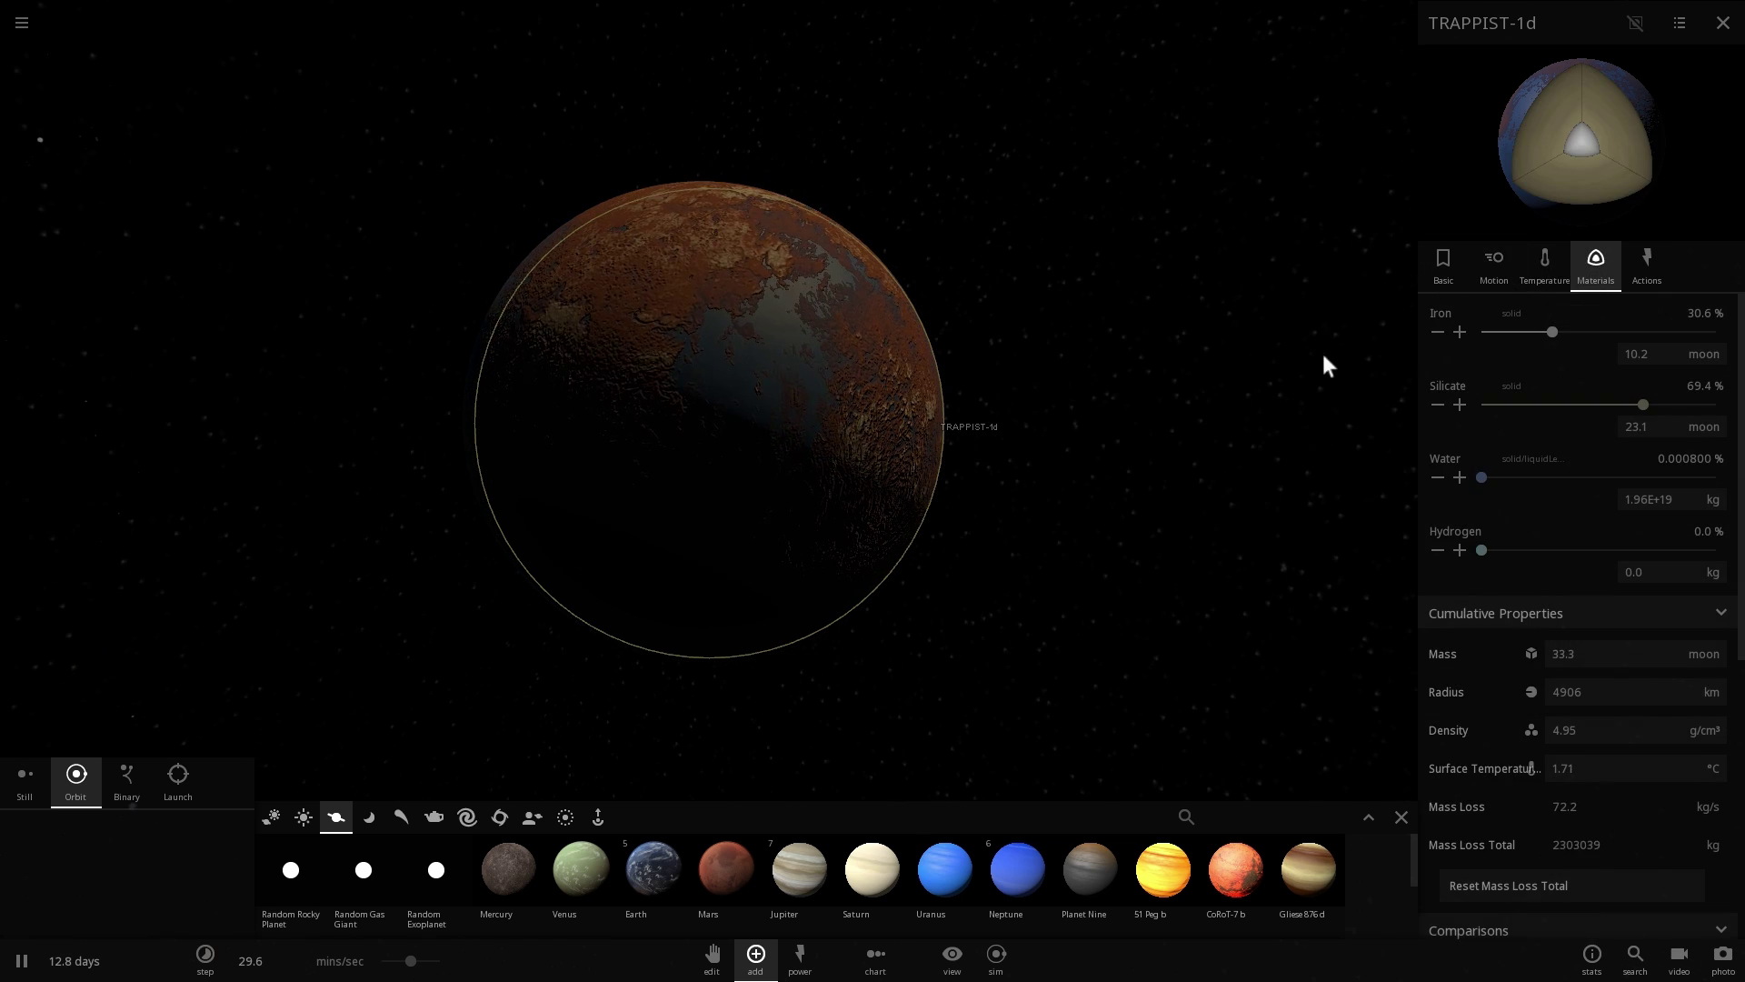
click(1442, 263)
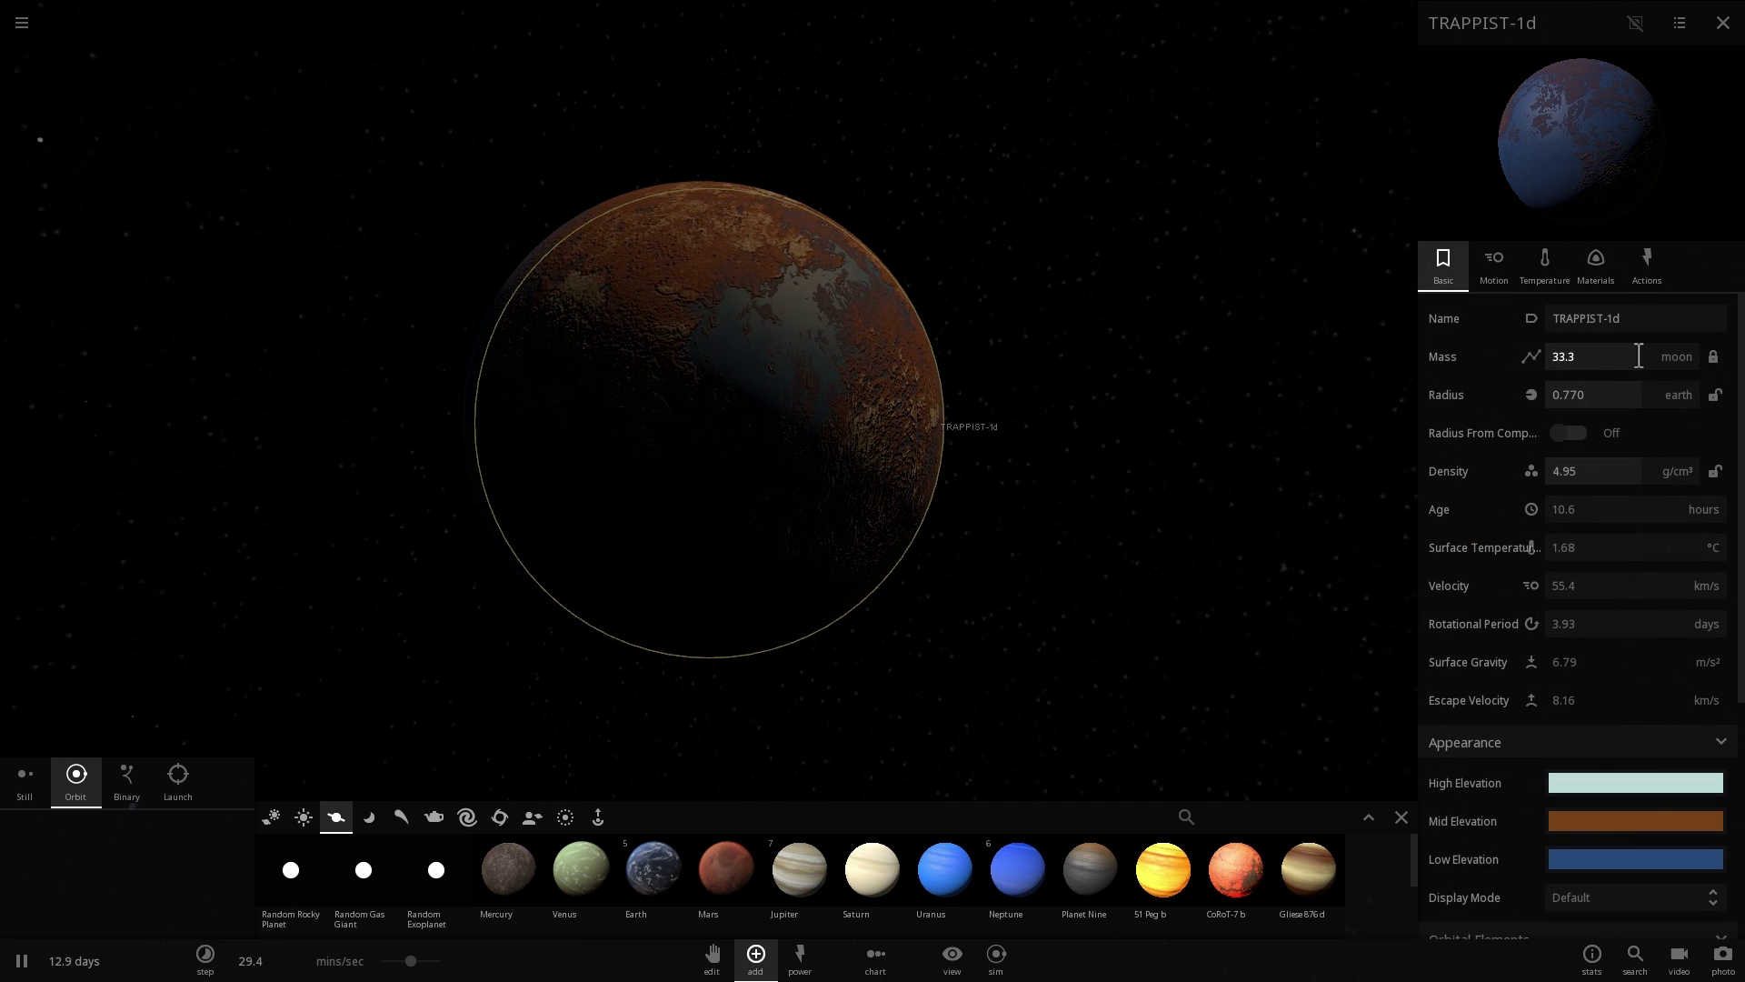
click(1678, 356)
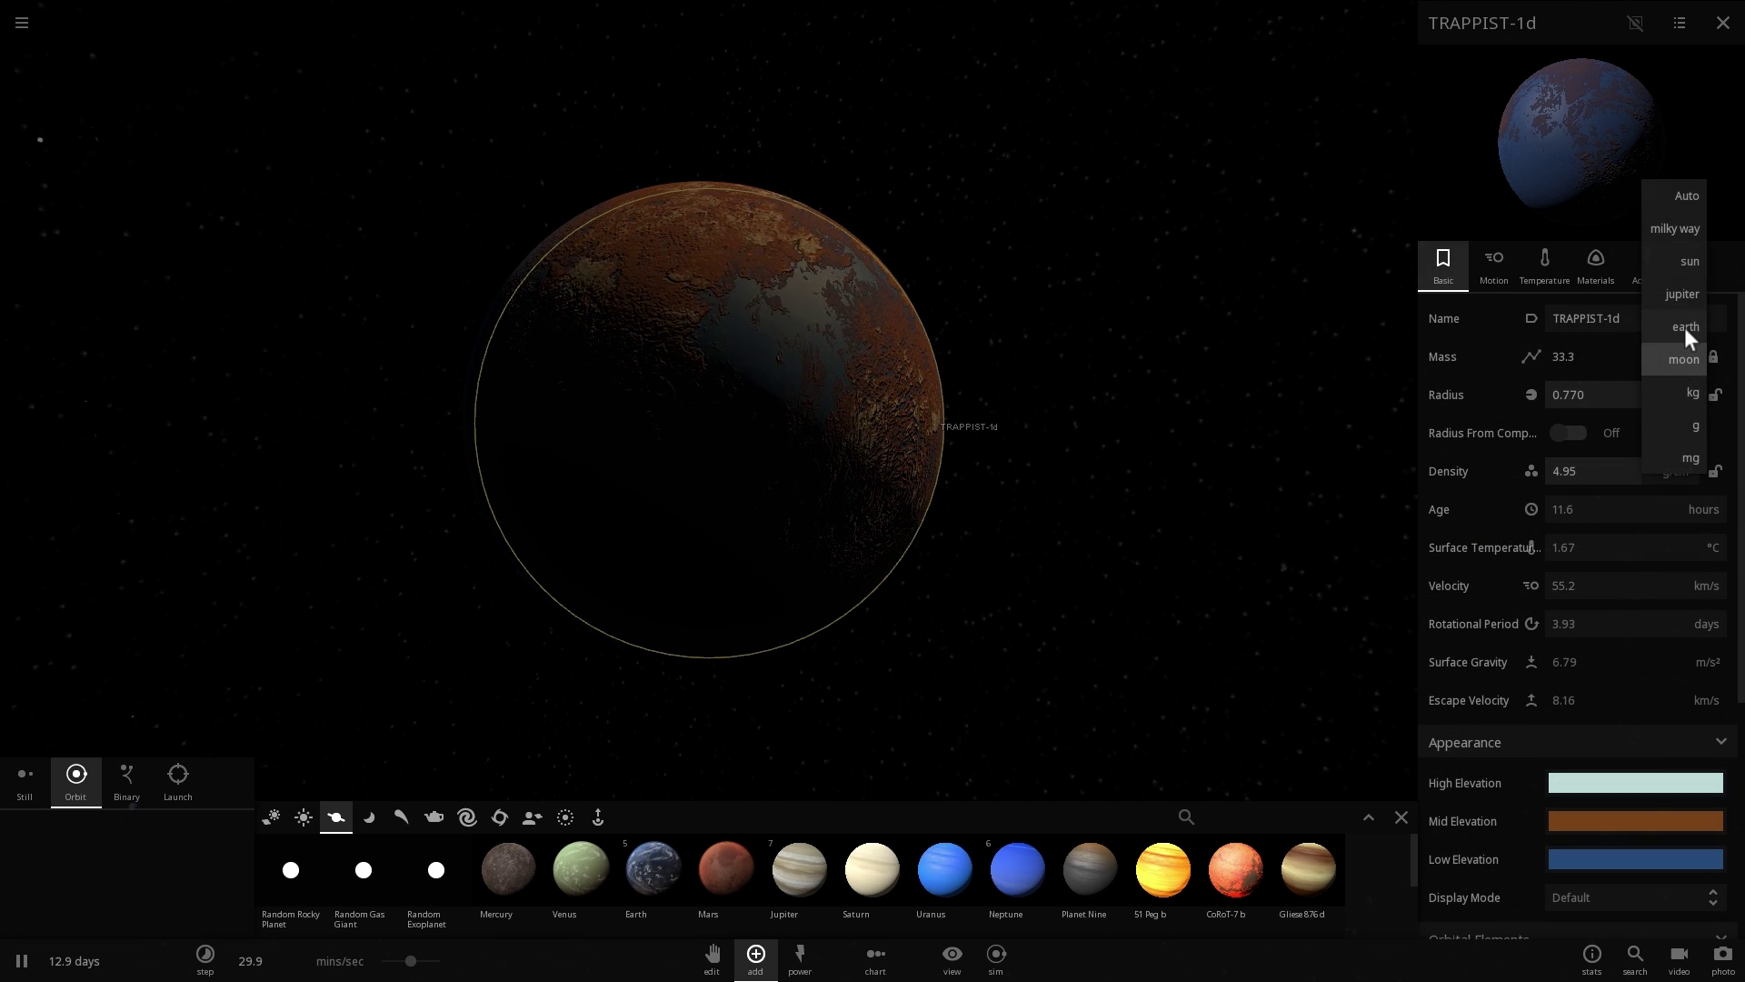
click(1682, 320)
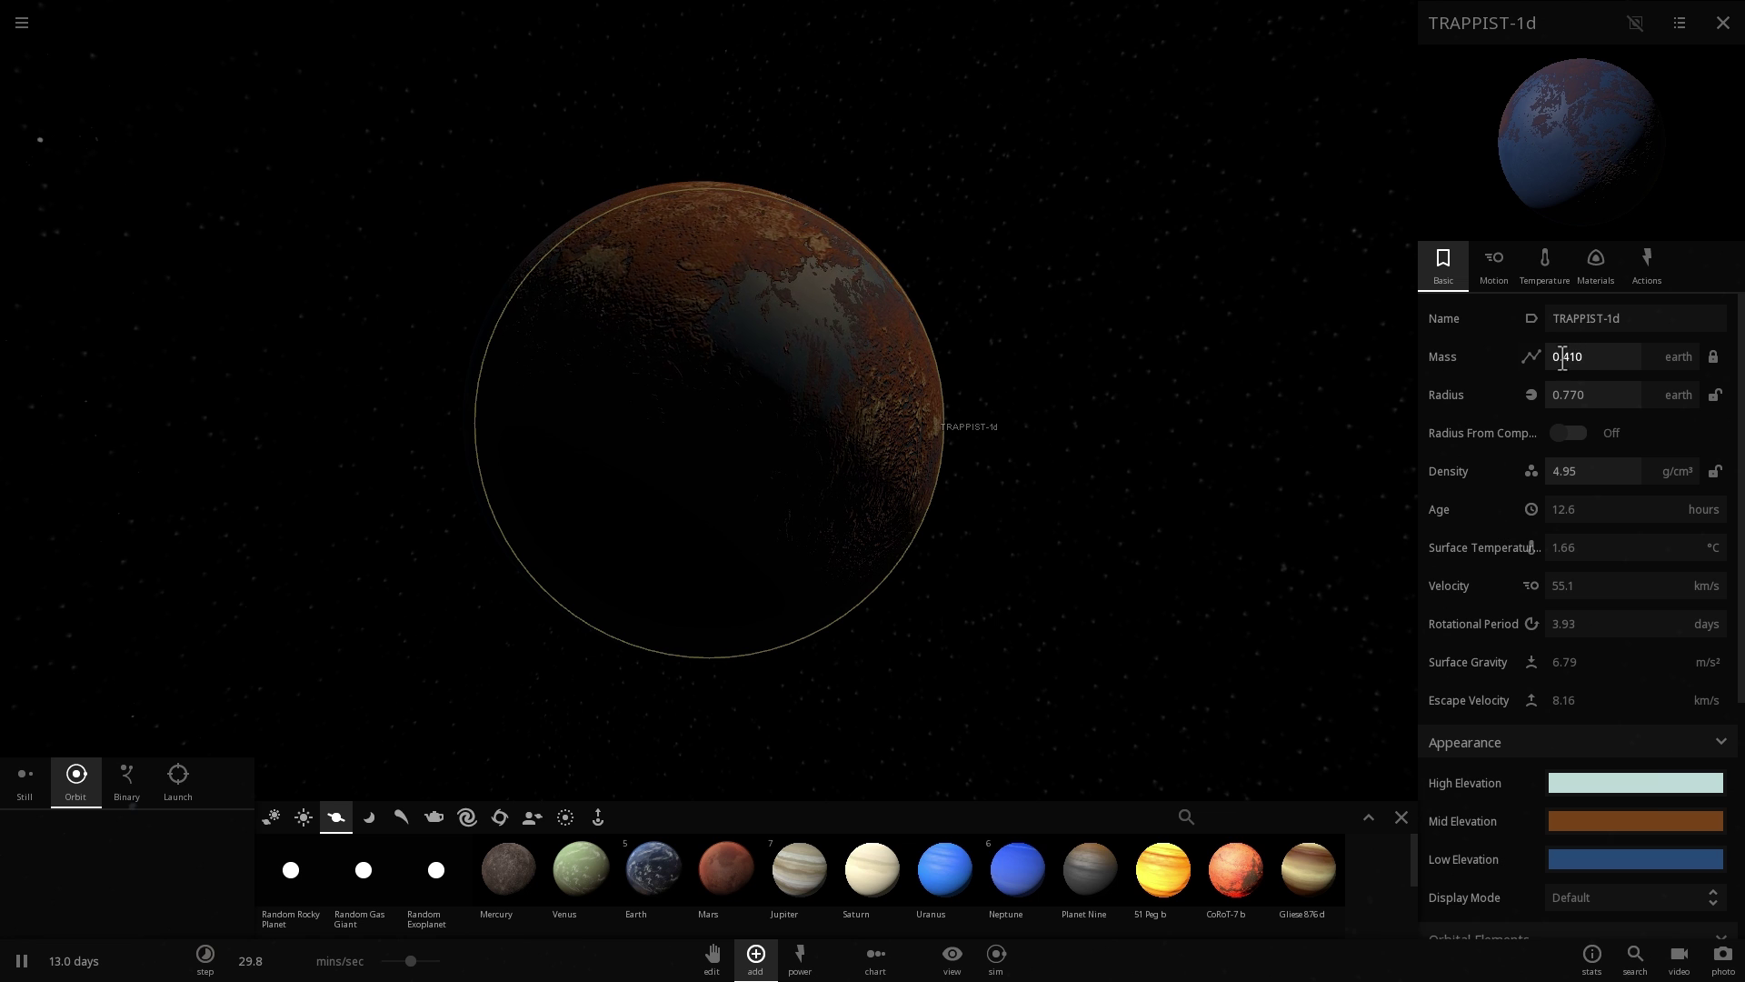
- Inspect the surface of TRAPPIST-1d up close along its day-night boundary
scroll(1201, 375, up, 3)
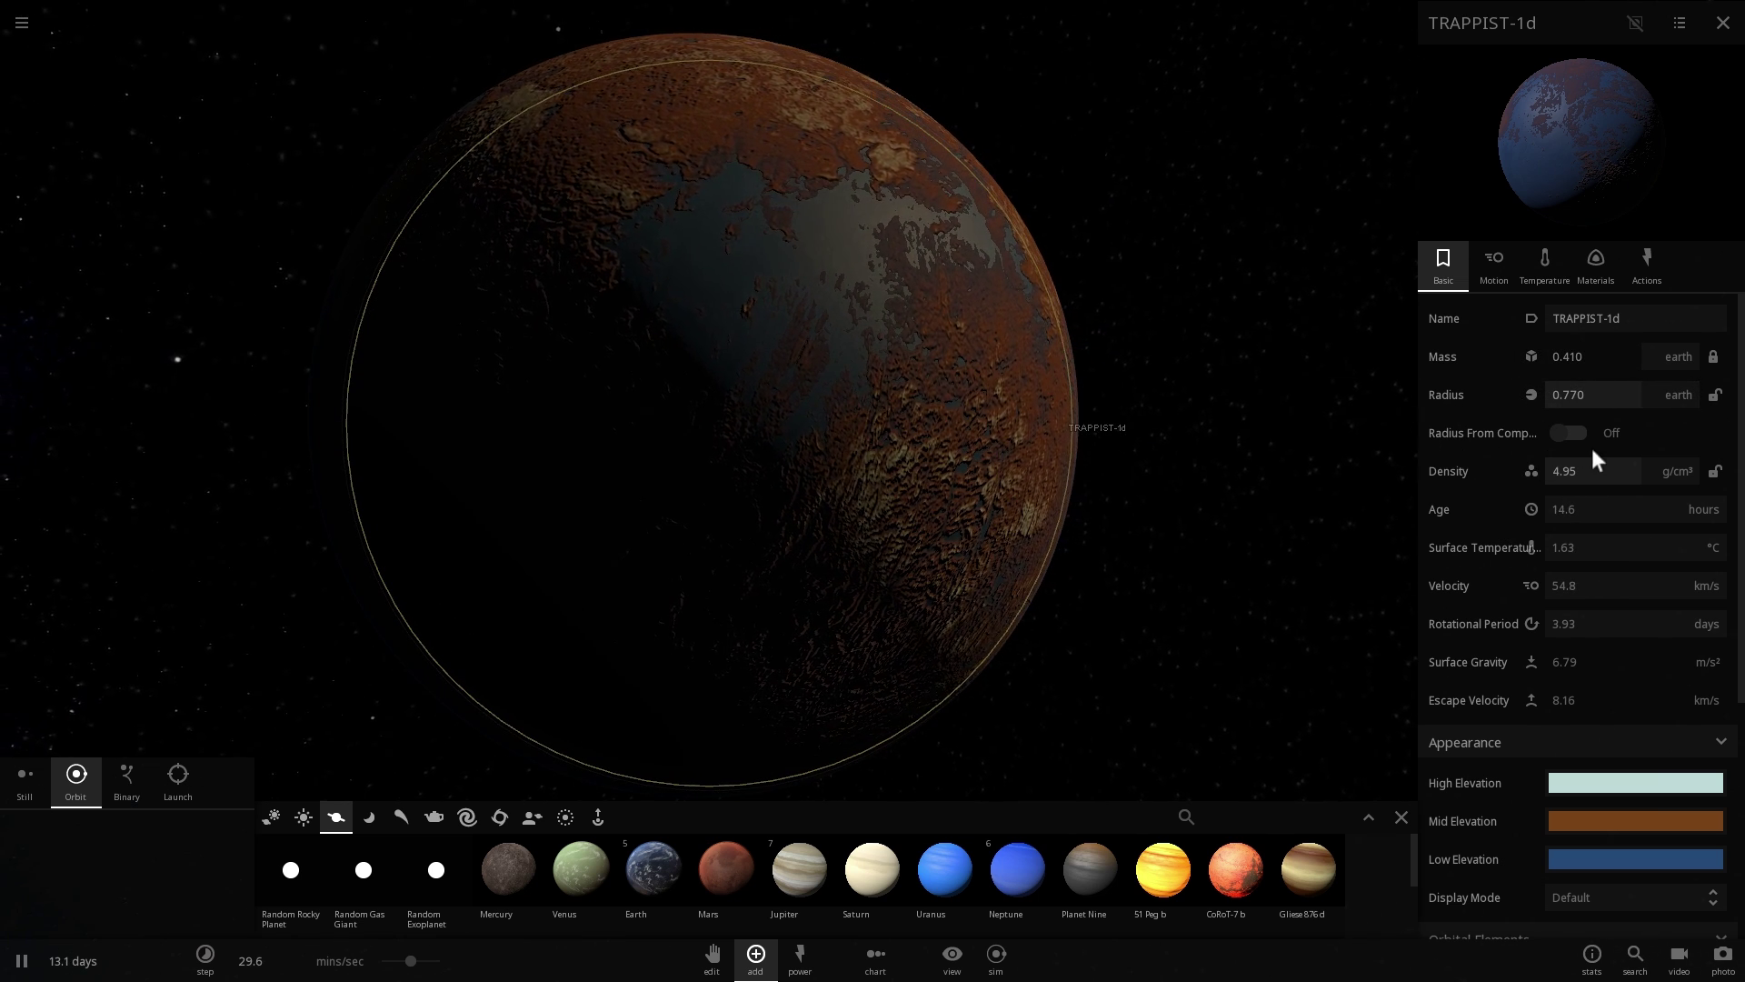
drag(986, 461, 554, 405)
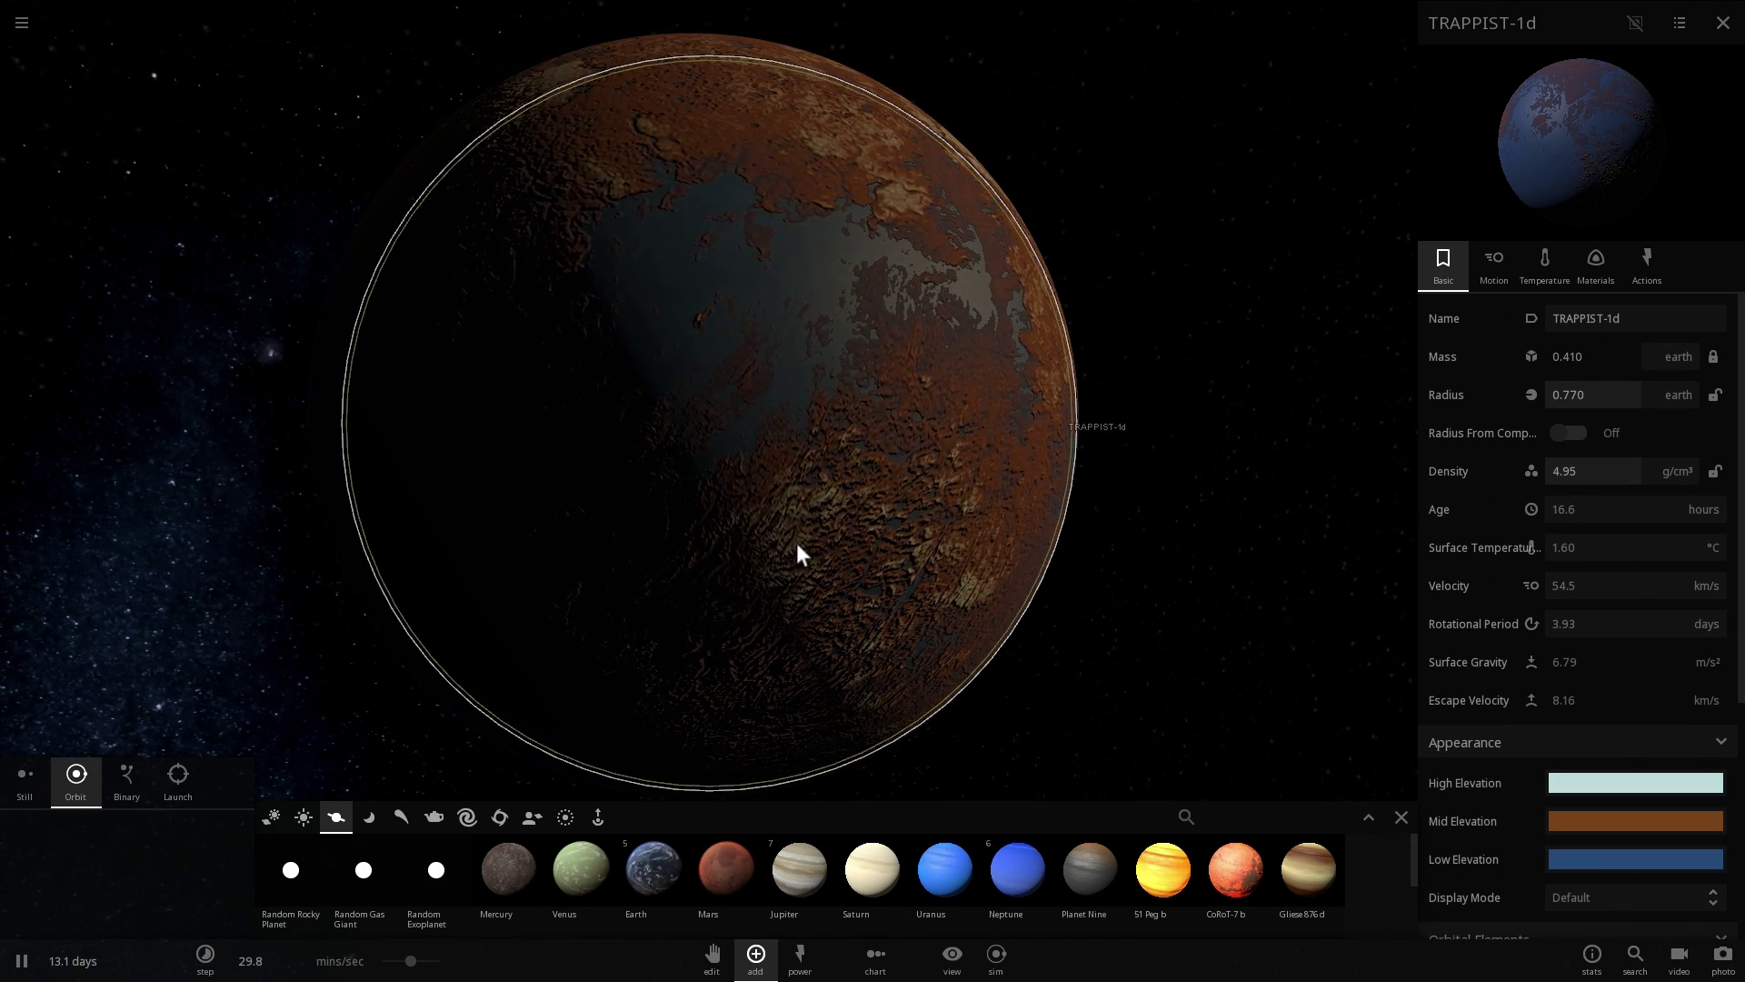
drag(812, 540, 755, 518)
scroll(734, 482, down, 5)
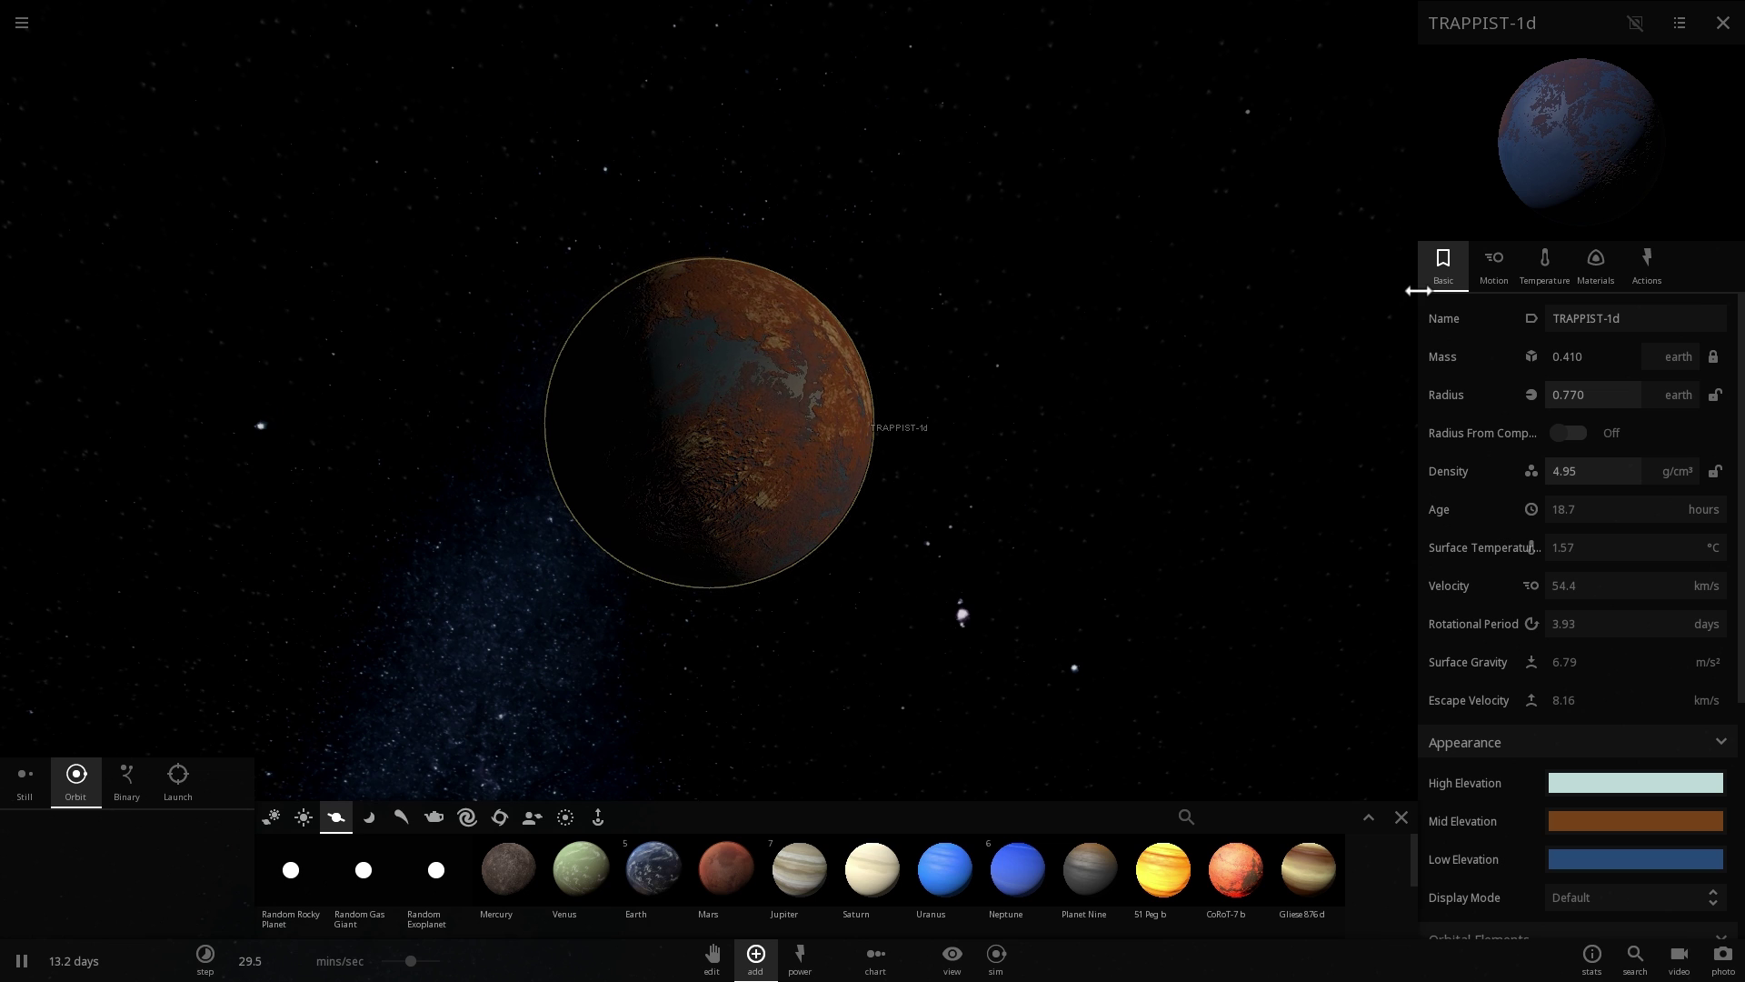
- Reduce the water content of TRAPPIST-1d to 0% and view its dry surface
click(1587, 271)
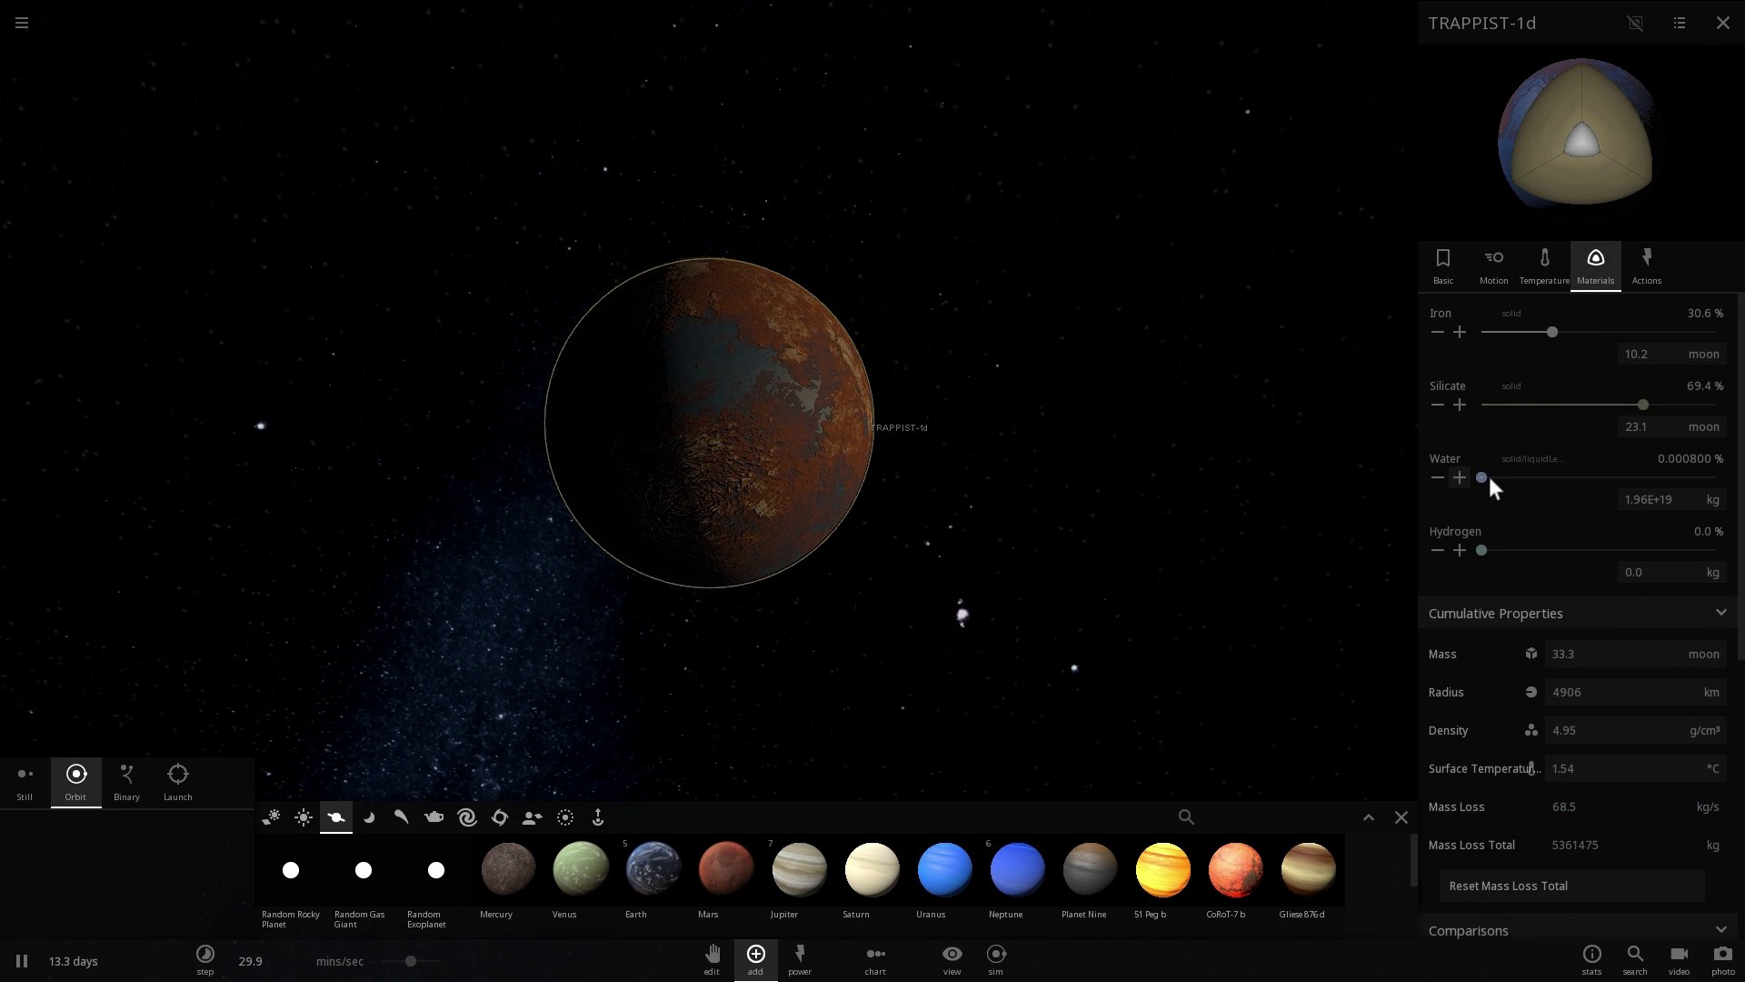
drag(1480, 476, 1465, 476)
scroll(963, 427, up, 3)
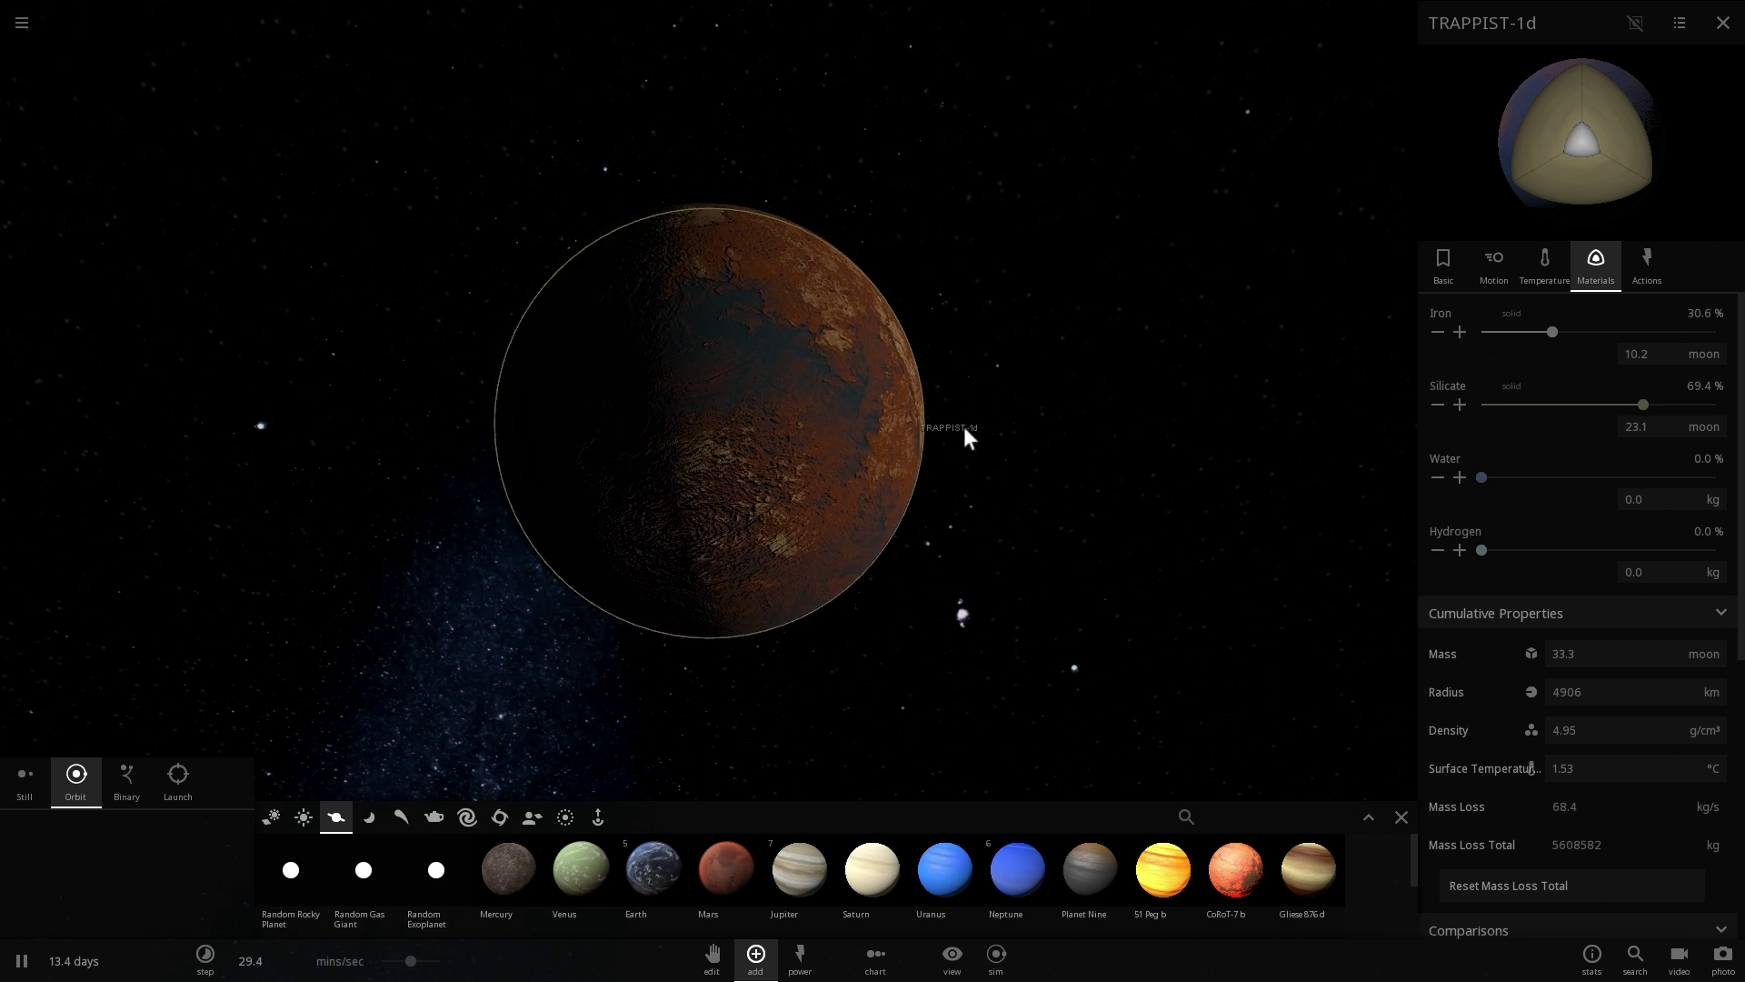
drag(964, 427, 828, 433)
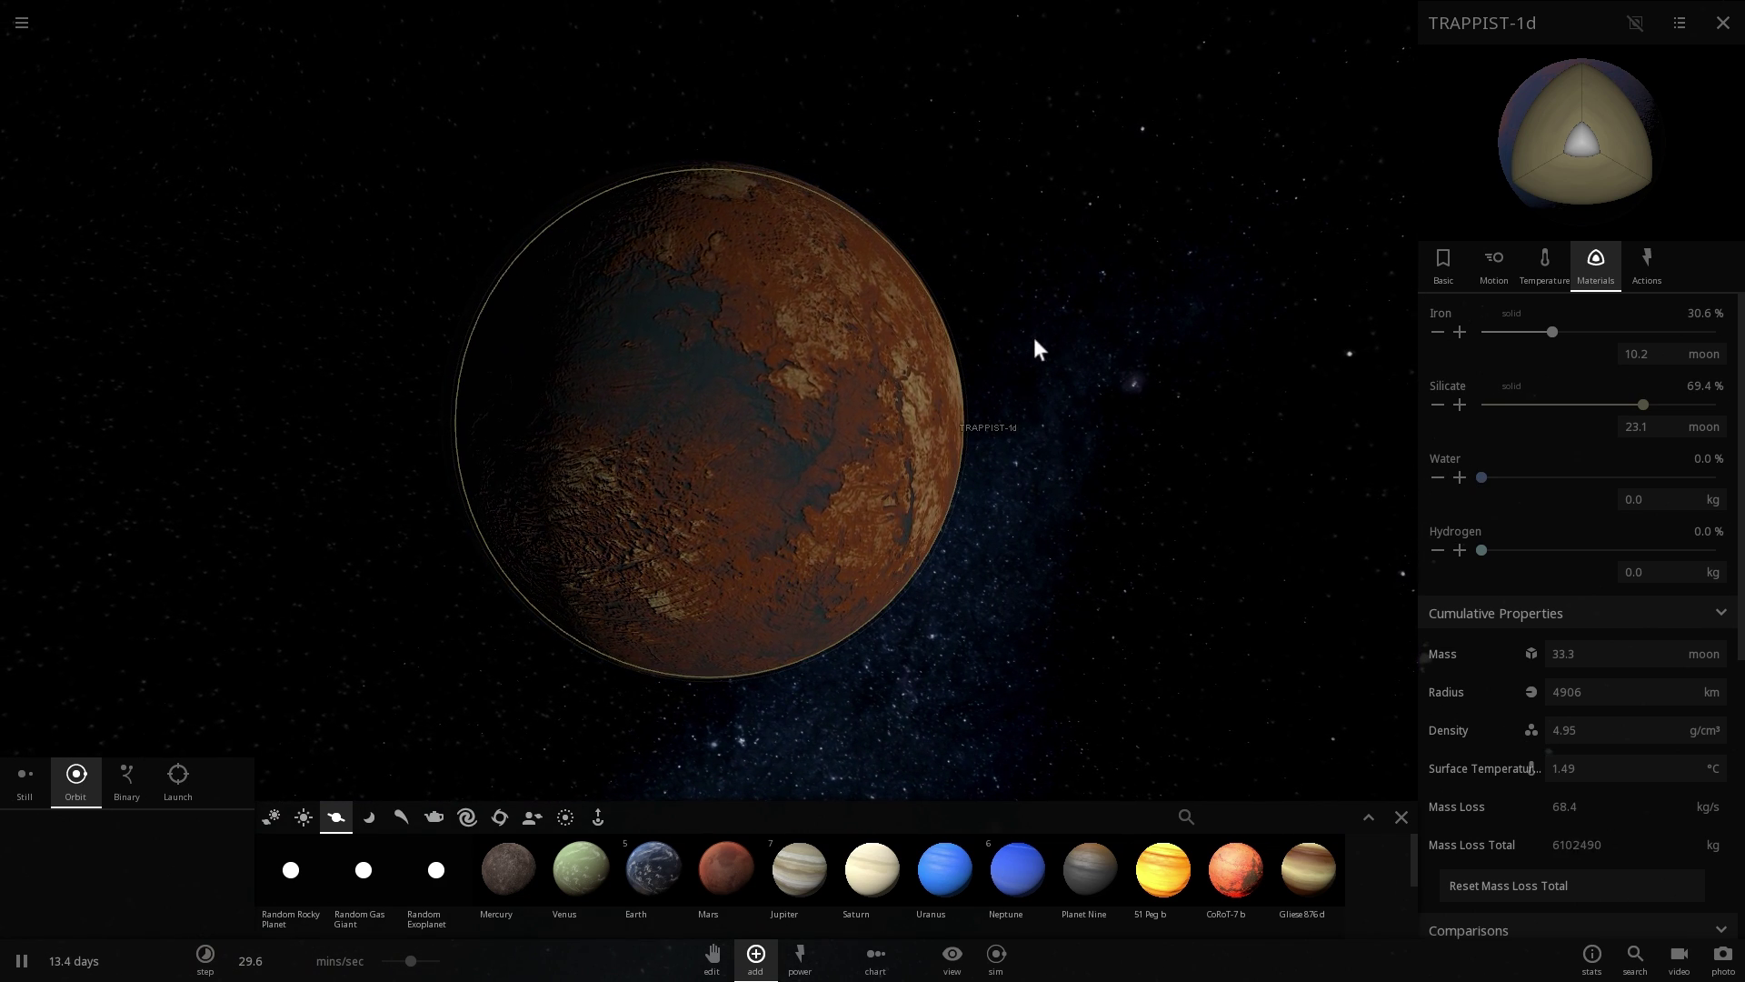
- View the night side of TRAPPIST-1d against the star and return to its lit surface
drag(1033, 337, 1026, 449)
drag(831, 443, 1153, 293)
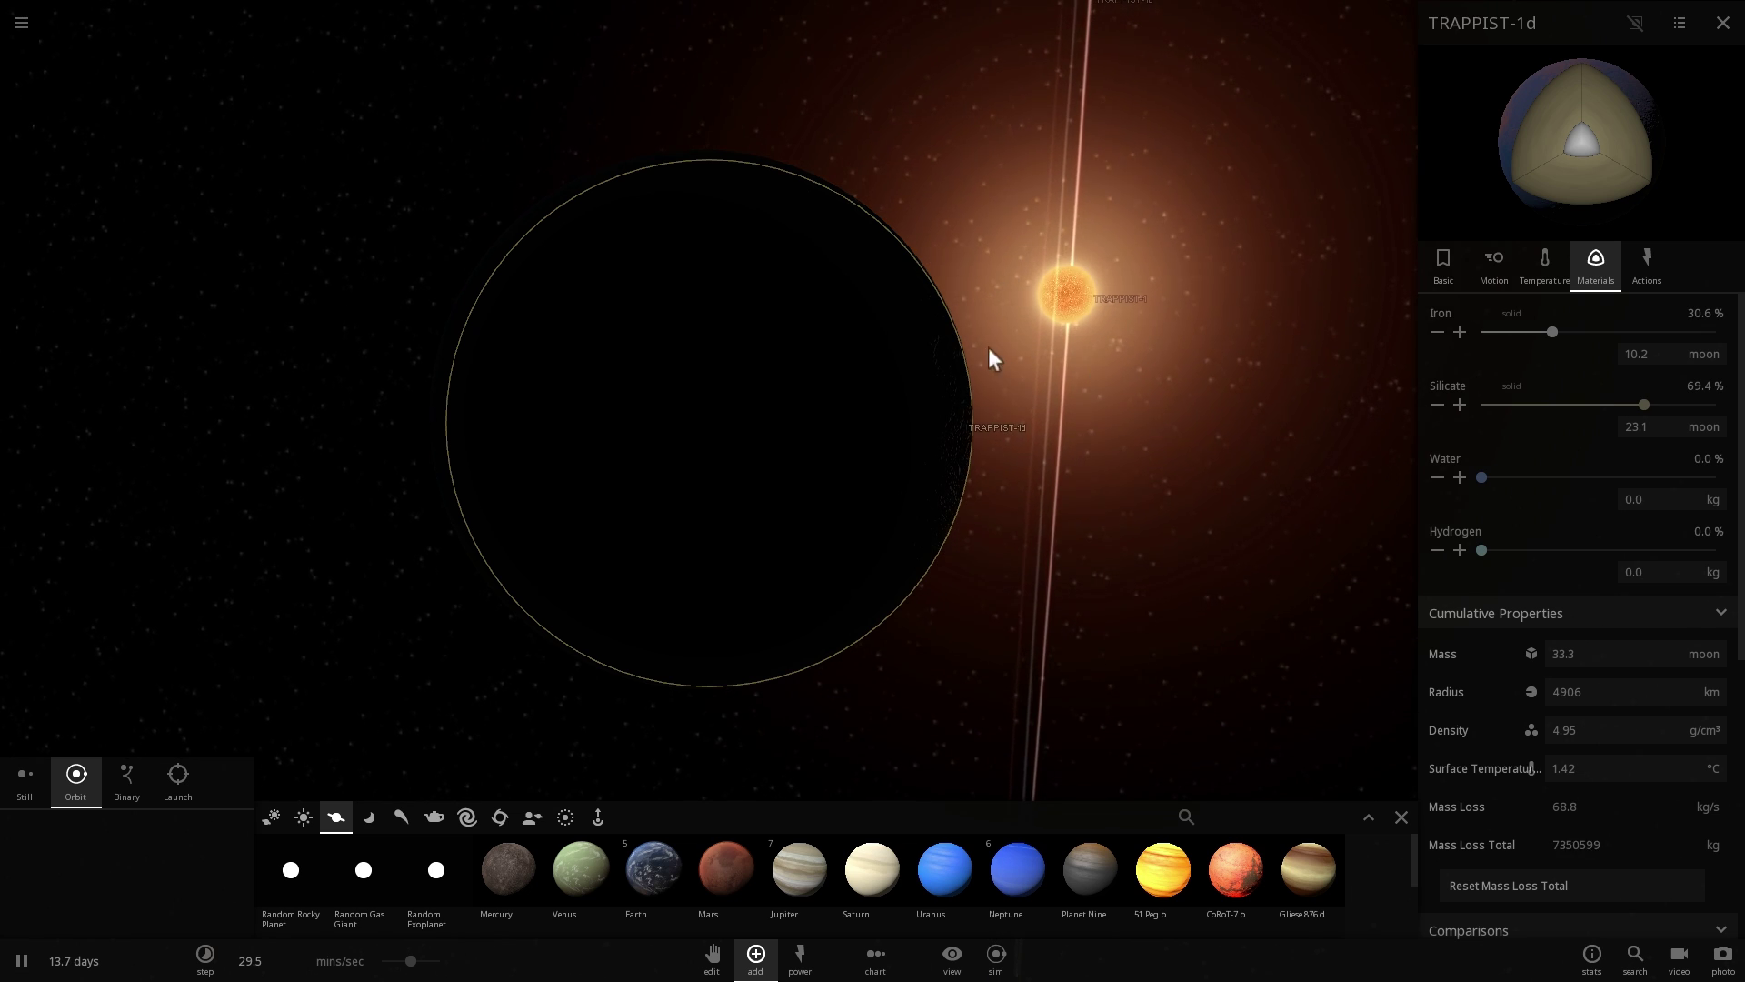
right_drag(1081, 286, 831, 281)
scroll(1051, 334, up, 3)
scroll(945, 318, down, 5)
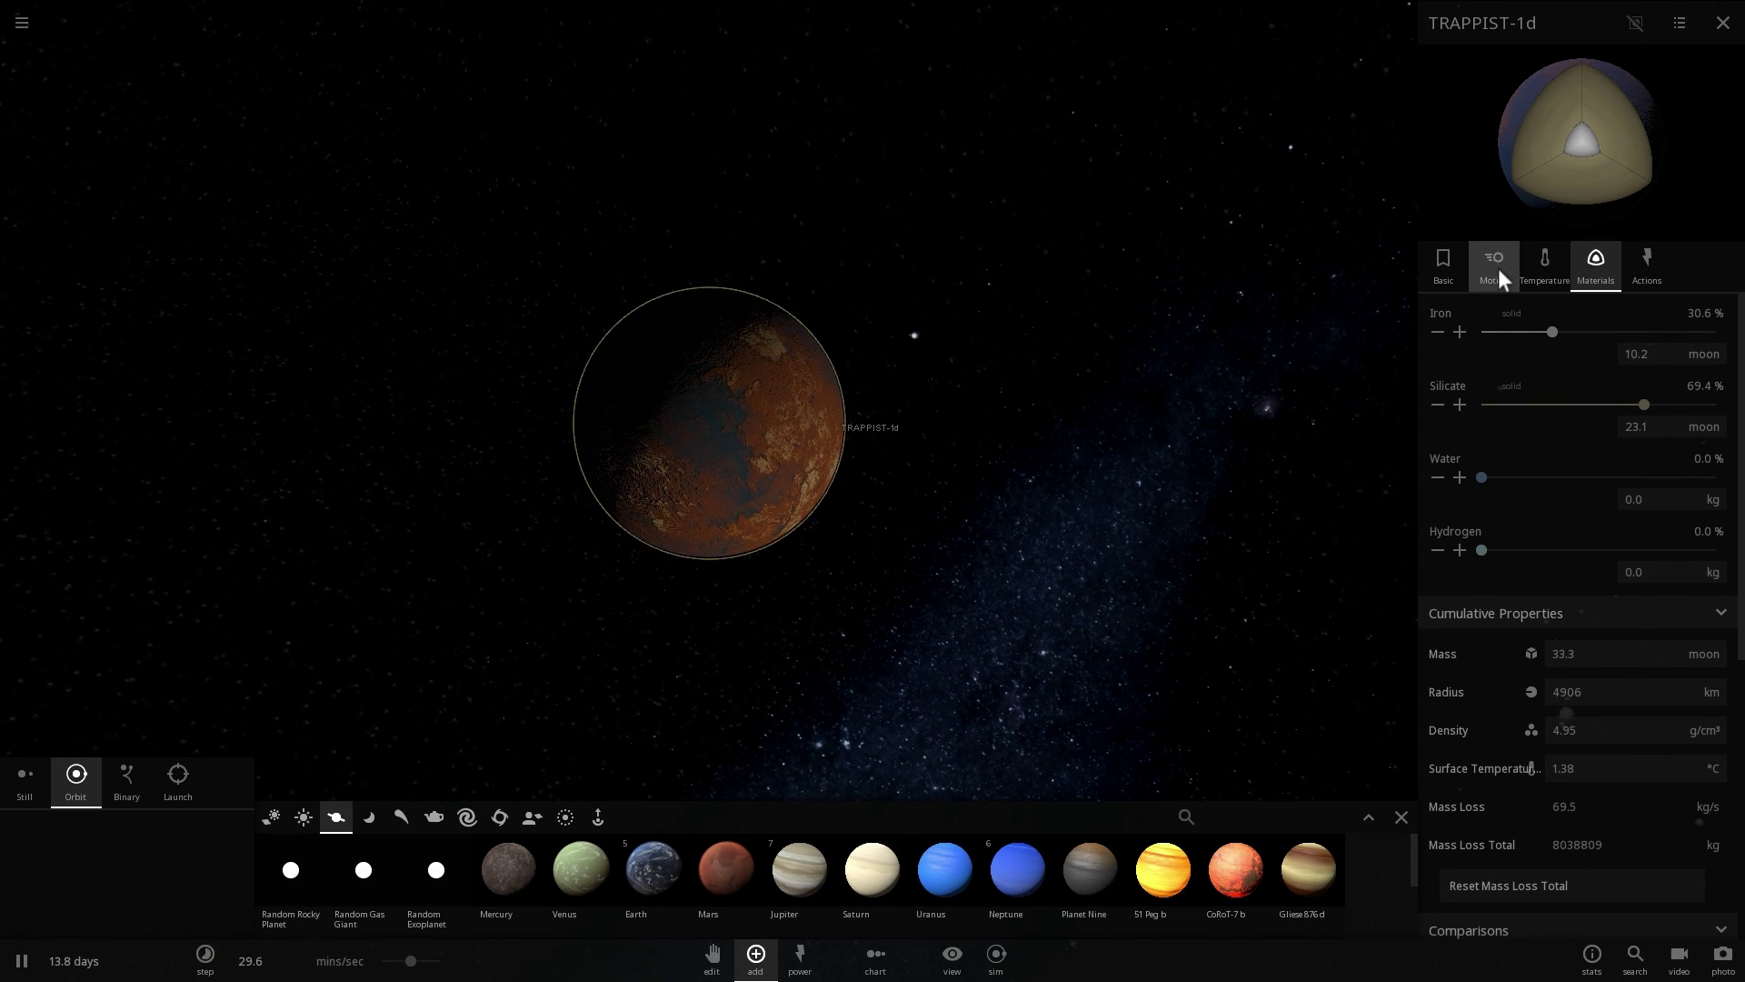
- Review the rotation, axis and orbital elements of TRAPPIST-1d
click(1495, 268)
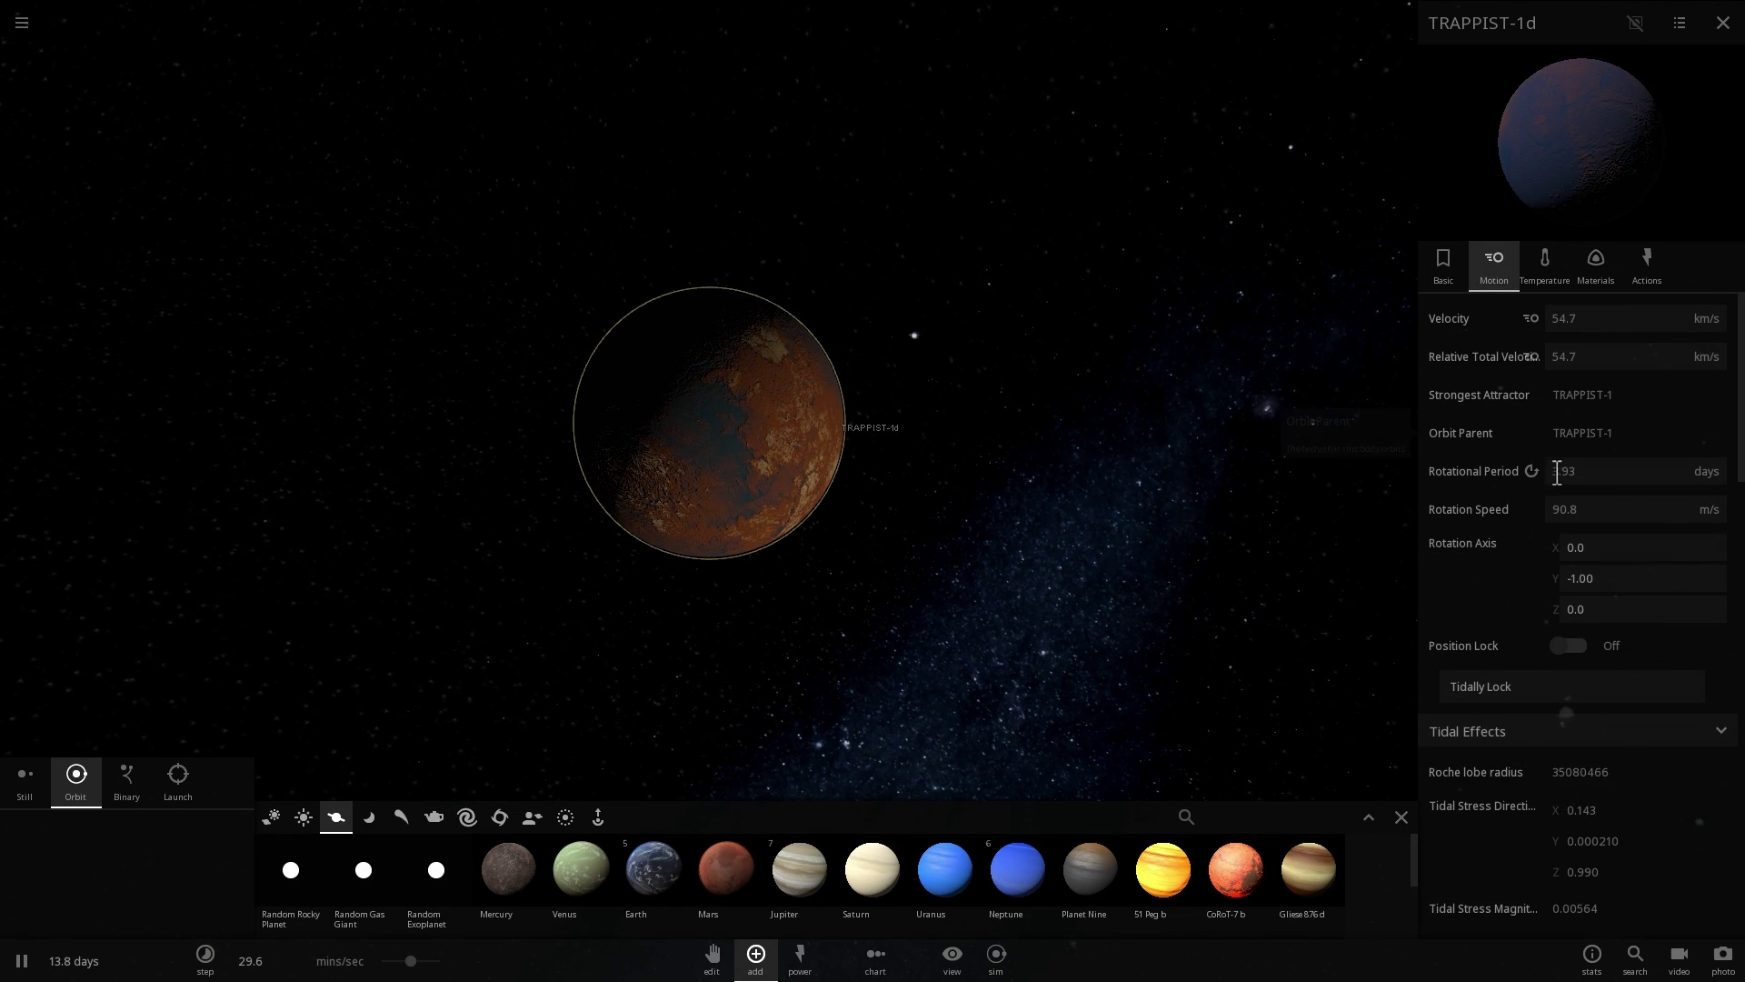
scroll(1591, 482, down, 5)
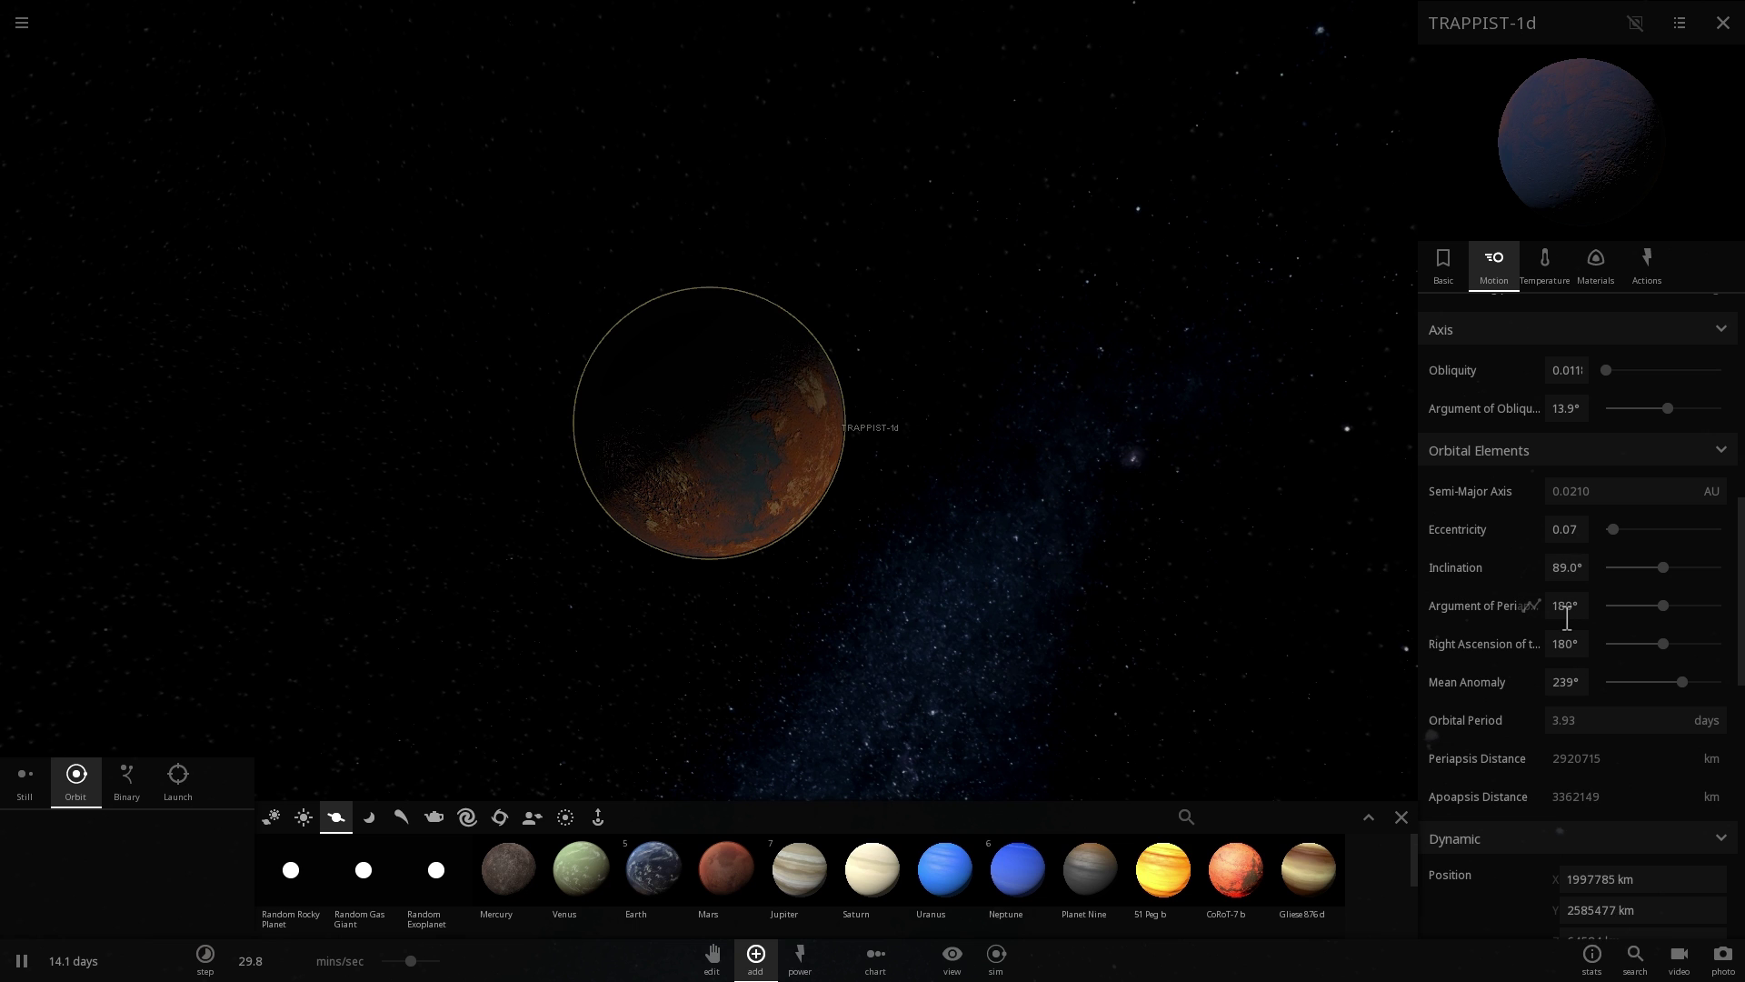
scroll(1565, 613, down, 2)
drag(969, 543, 1033, 538)
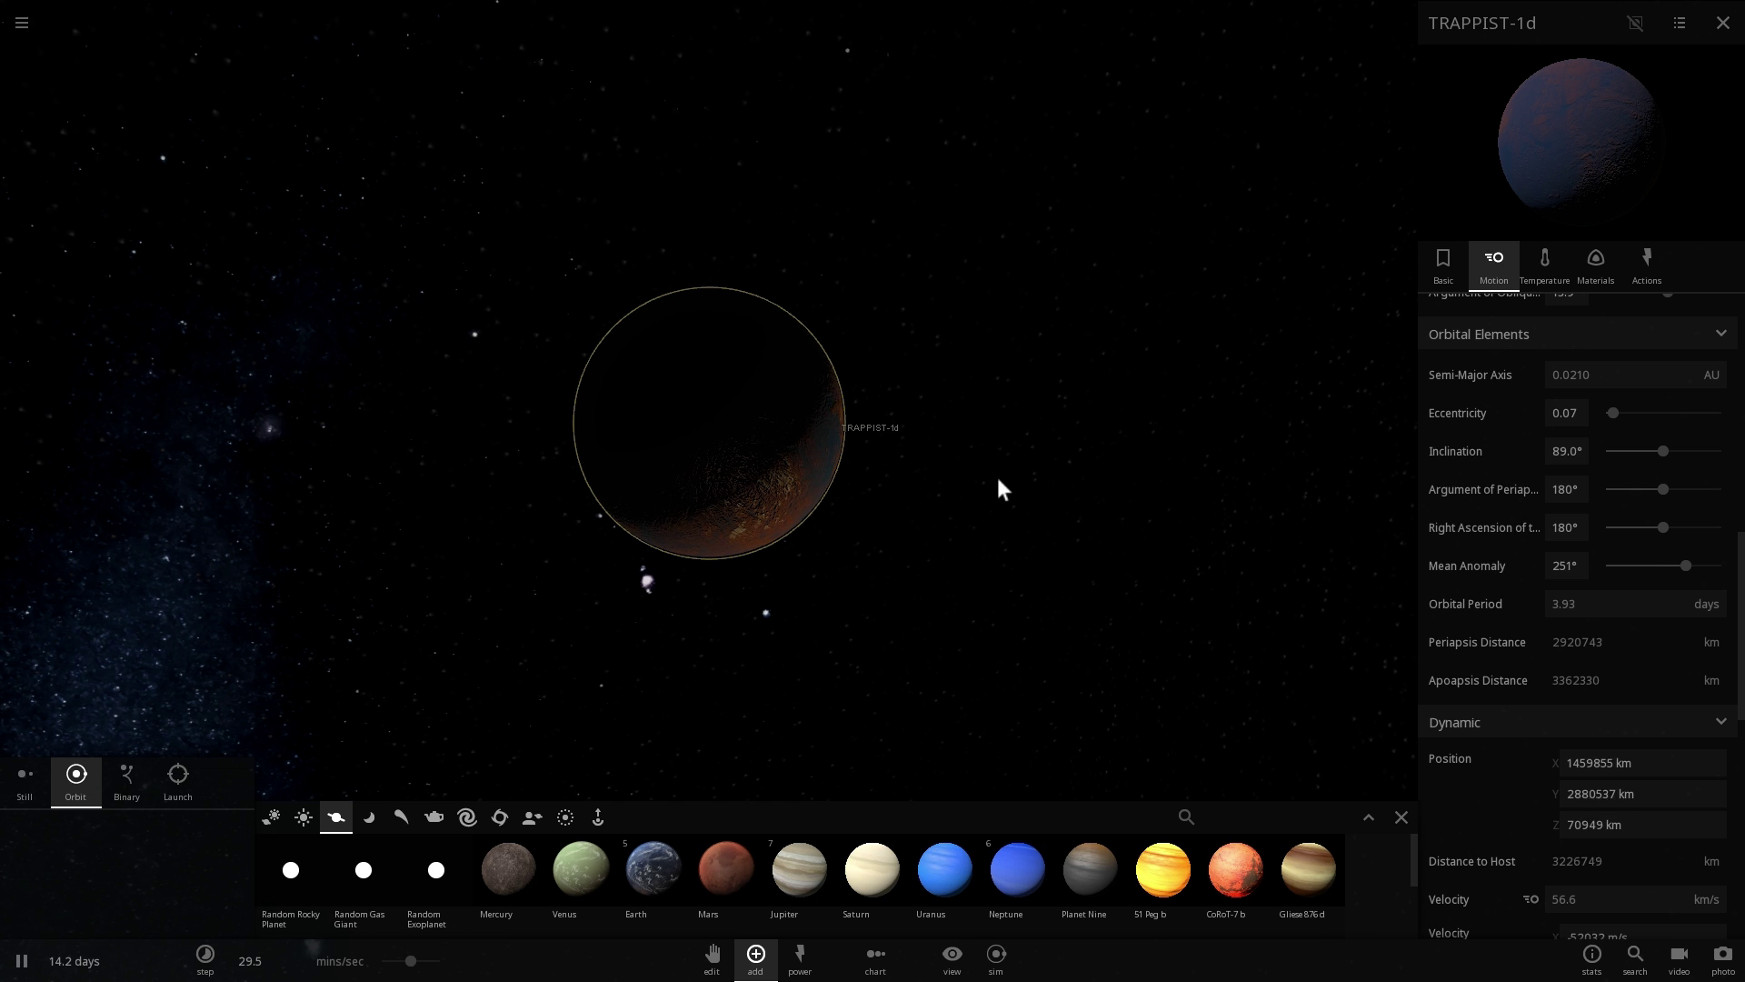
- Find TRAPPIST-1e in the orbit view of the whole system, select it and view its surface up close
scroll(995, 484, down, 2)
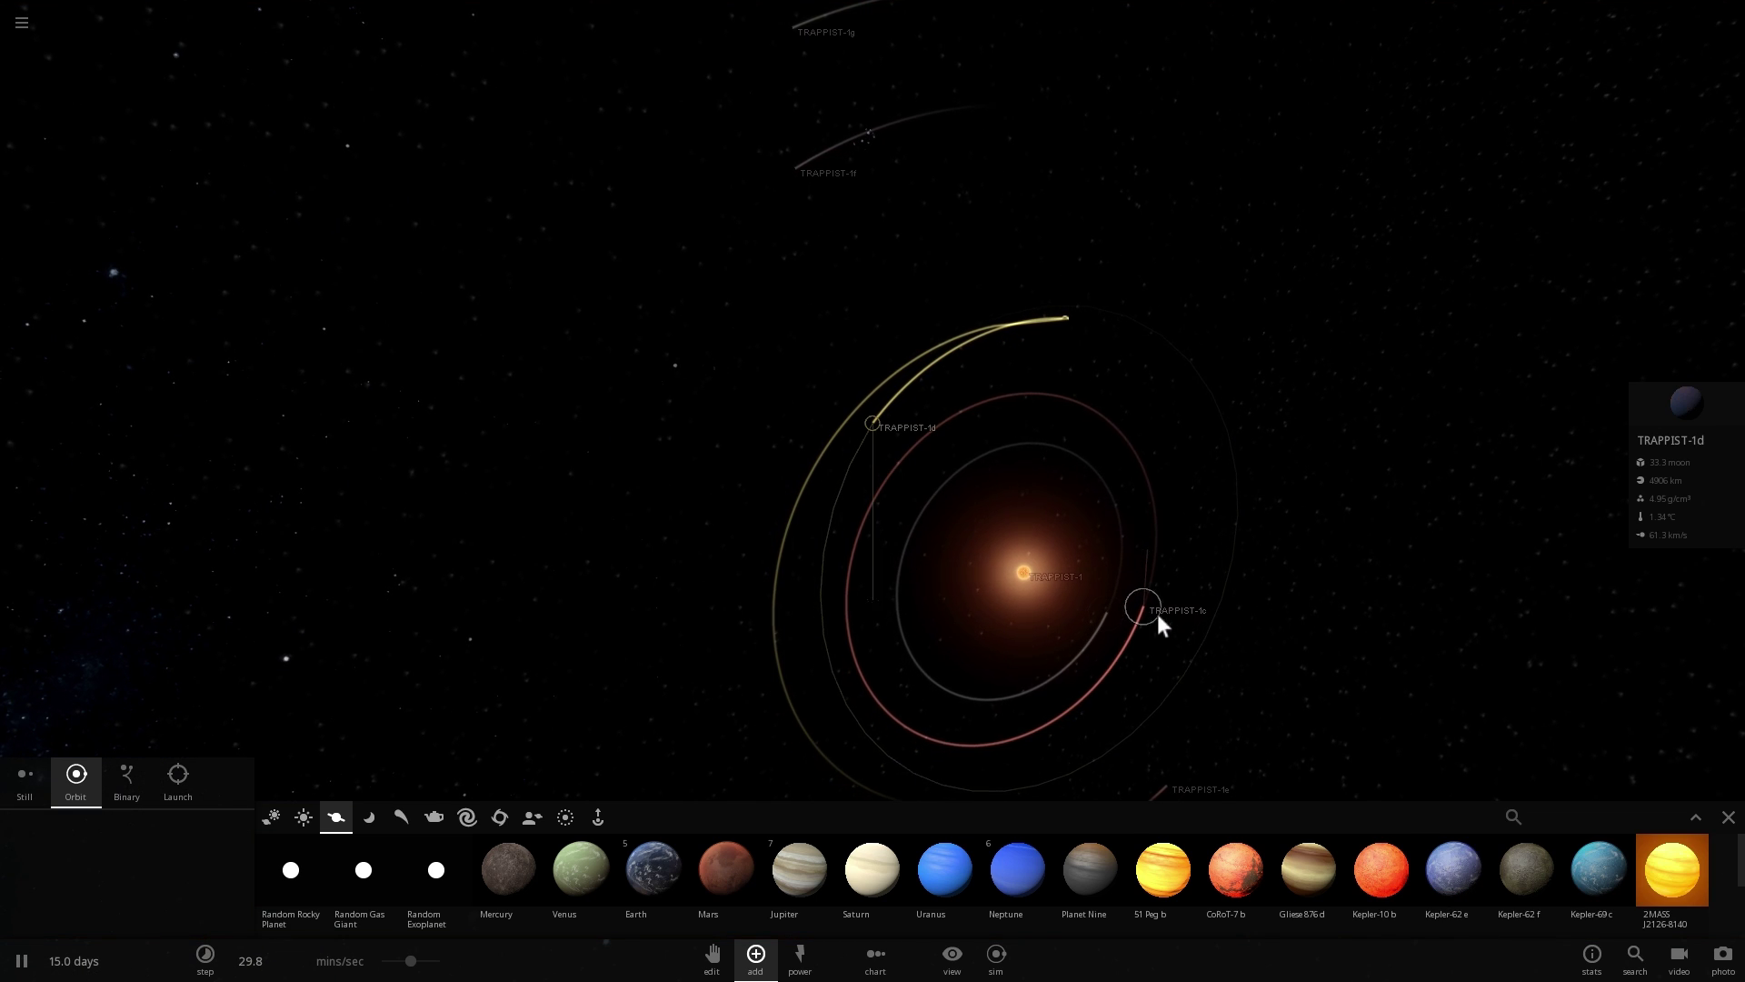
scroll(1197, 608, down, 2)
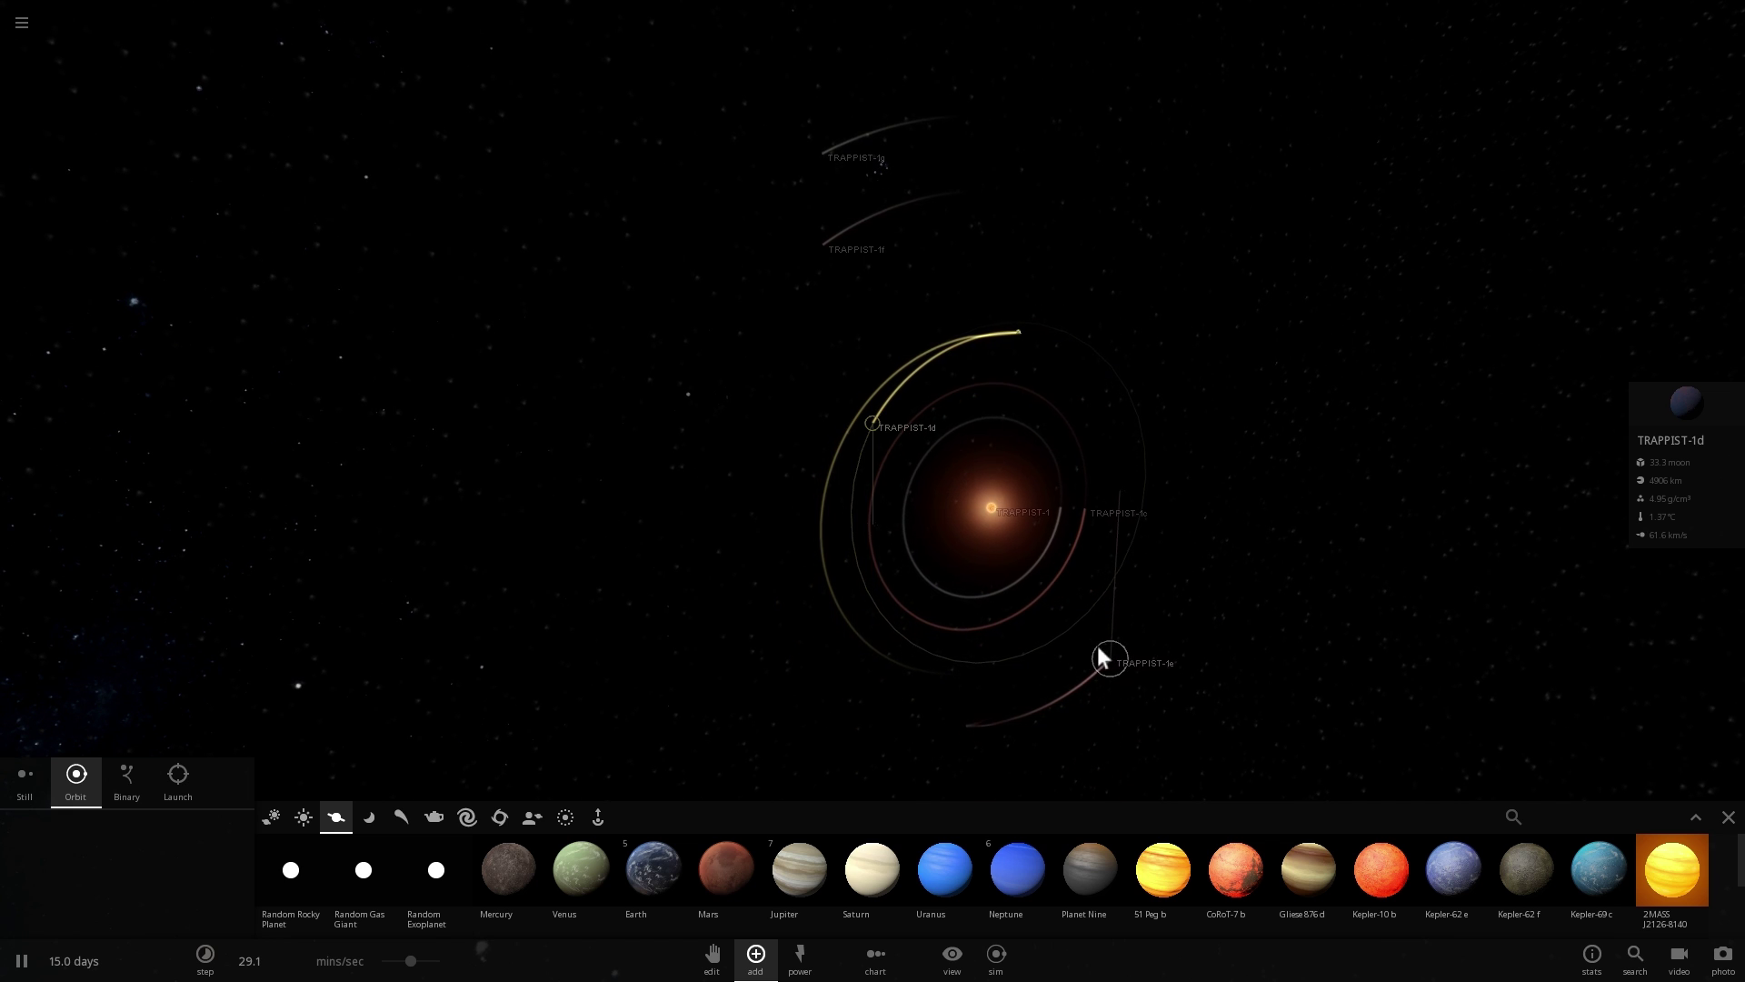
click(1119, 643)
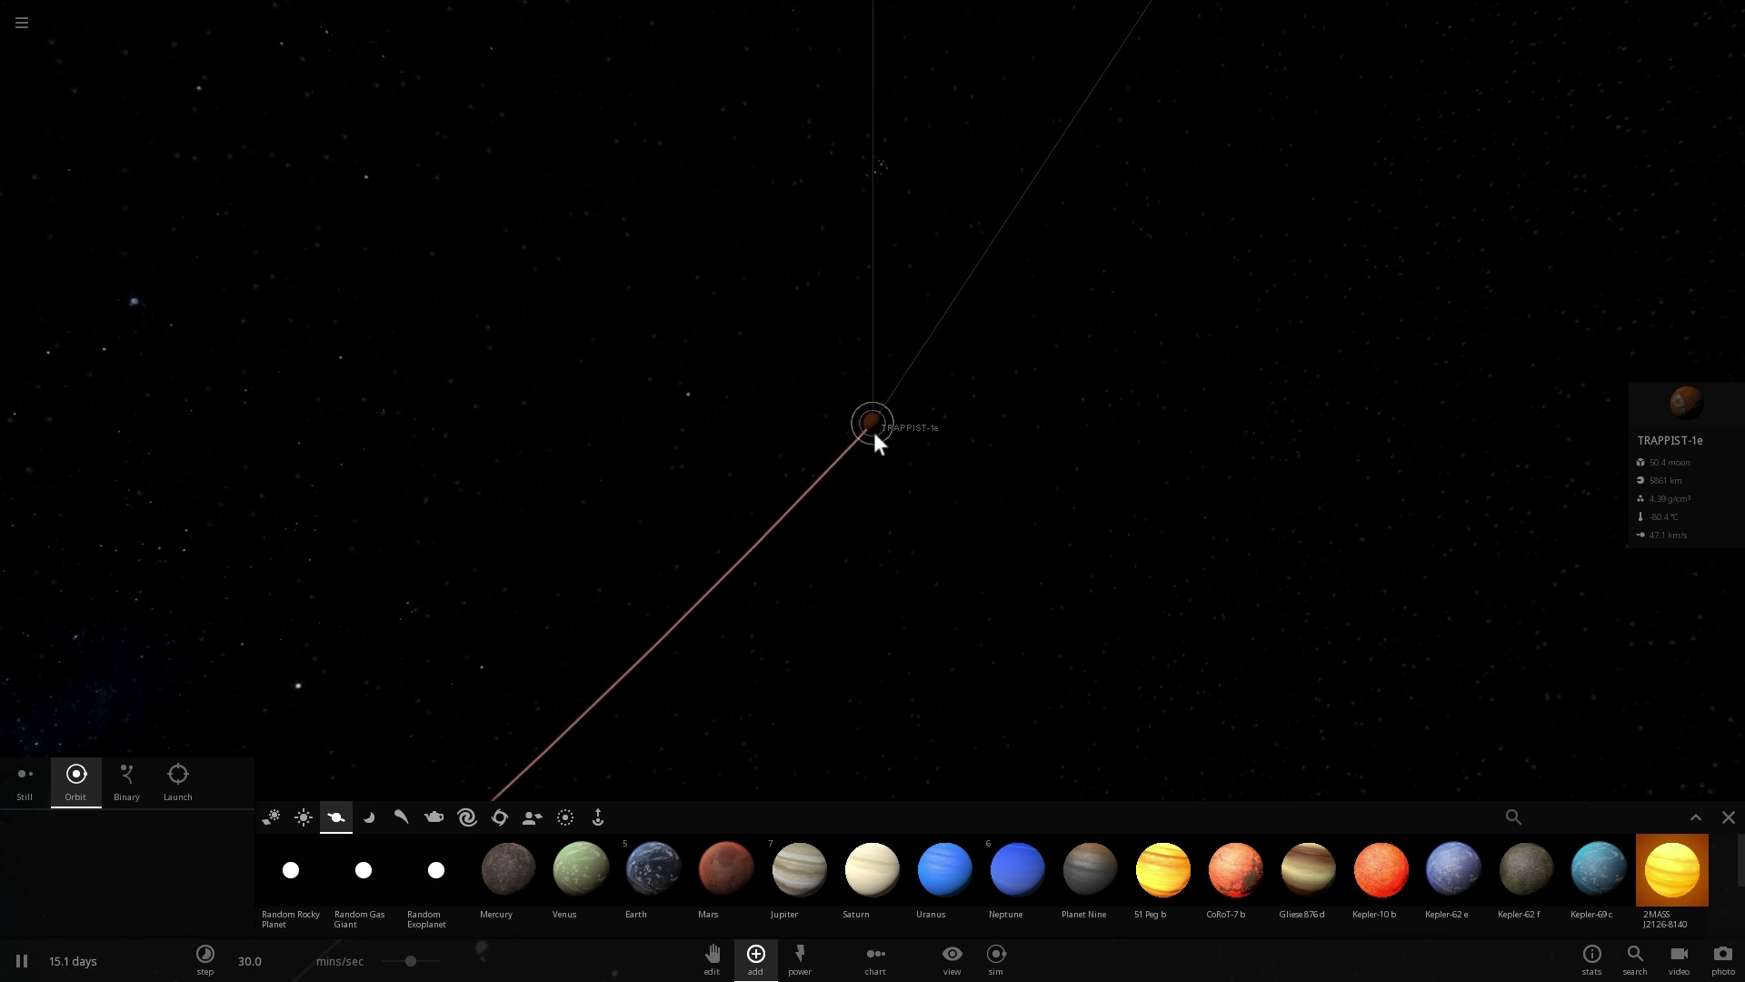
scroll(870, 436, up, 5)
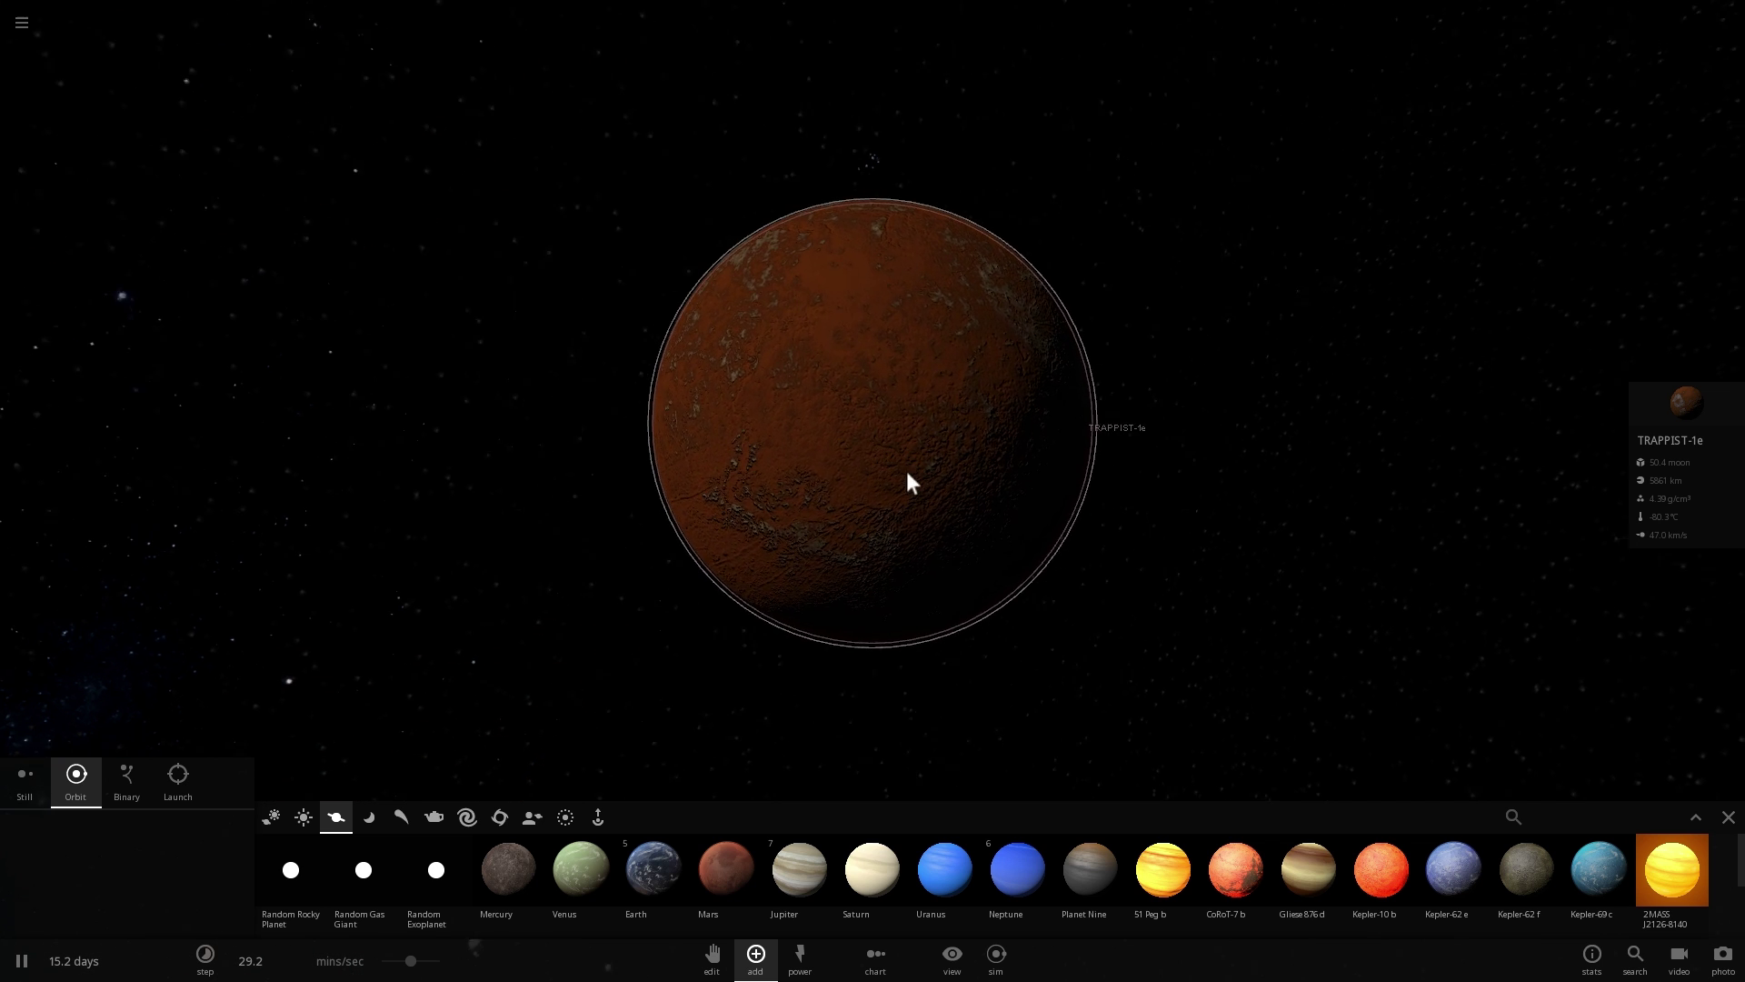
- Open TRAPPIST-1e's properties, show its mass in Earth masses and compare its size with an unplaced Earth
click(1675, 413)
click(1676, 356)
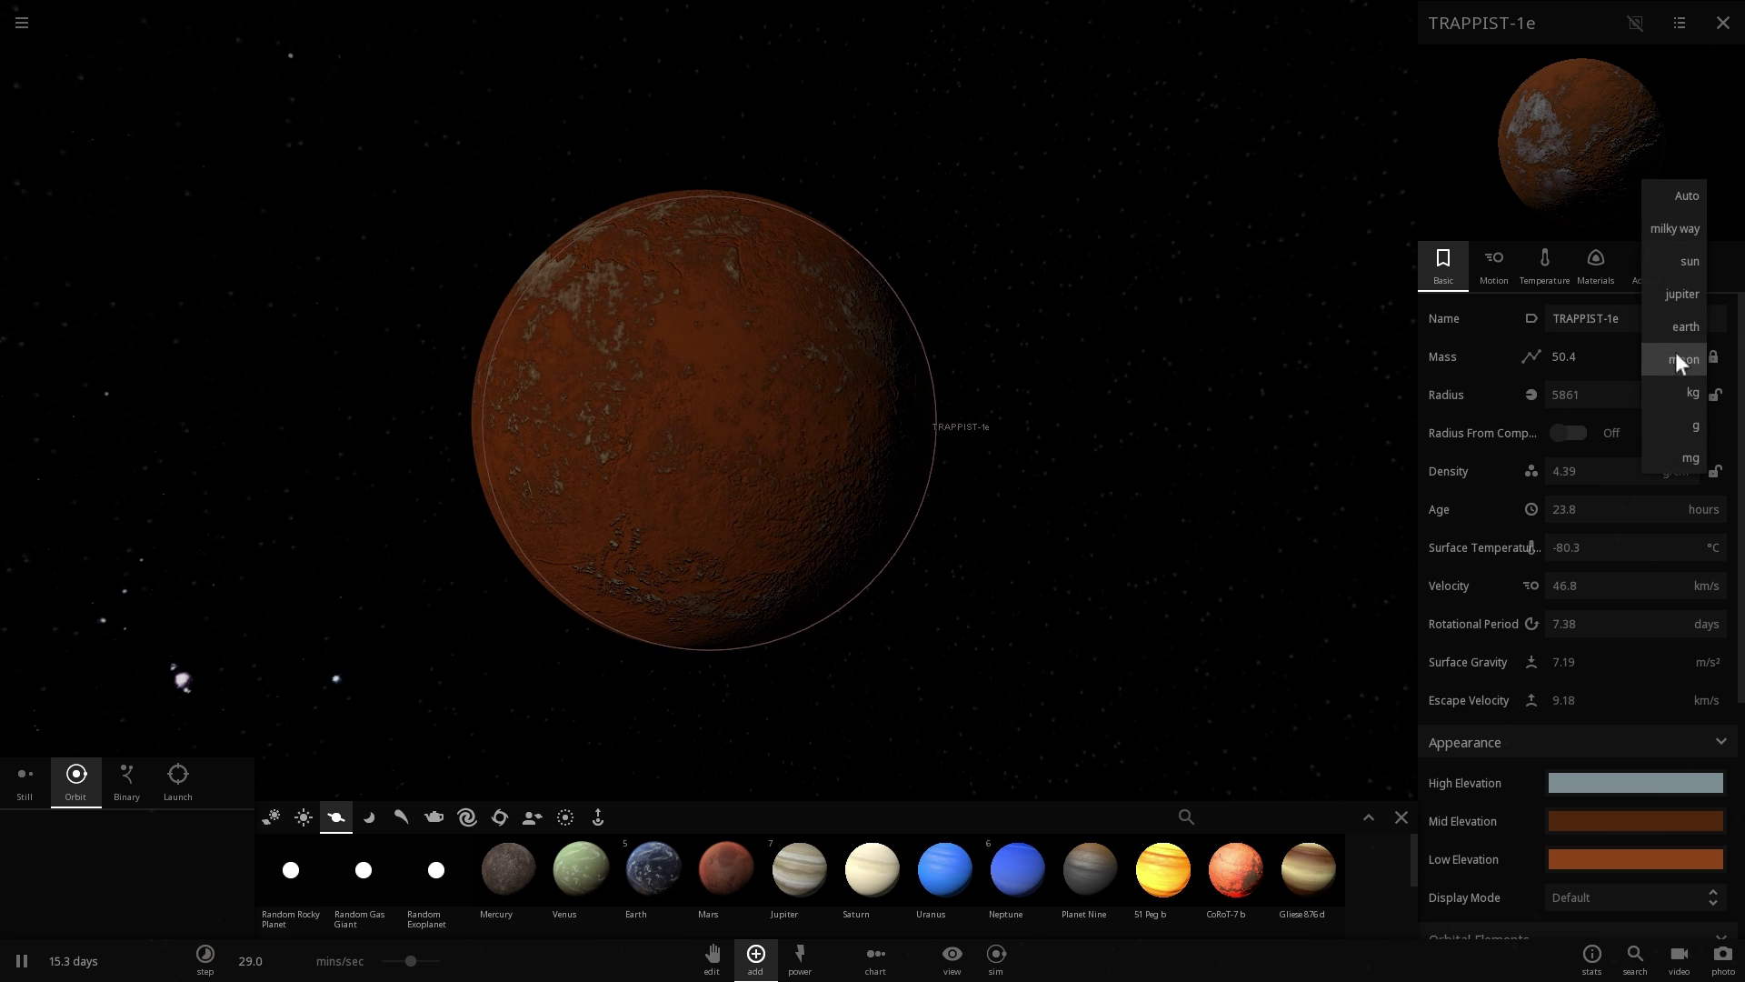
click(1685, 327)
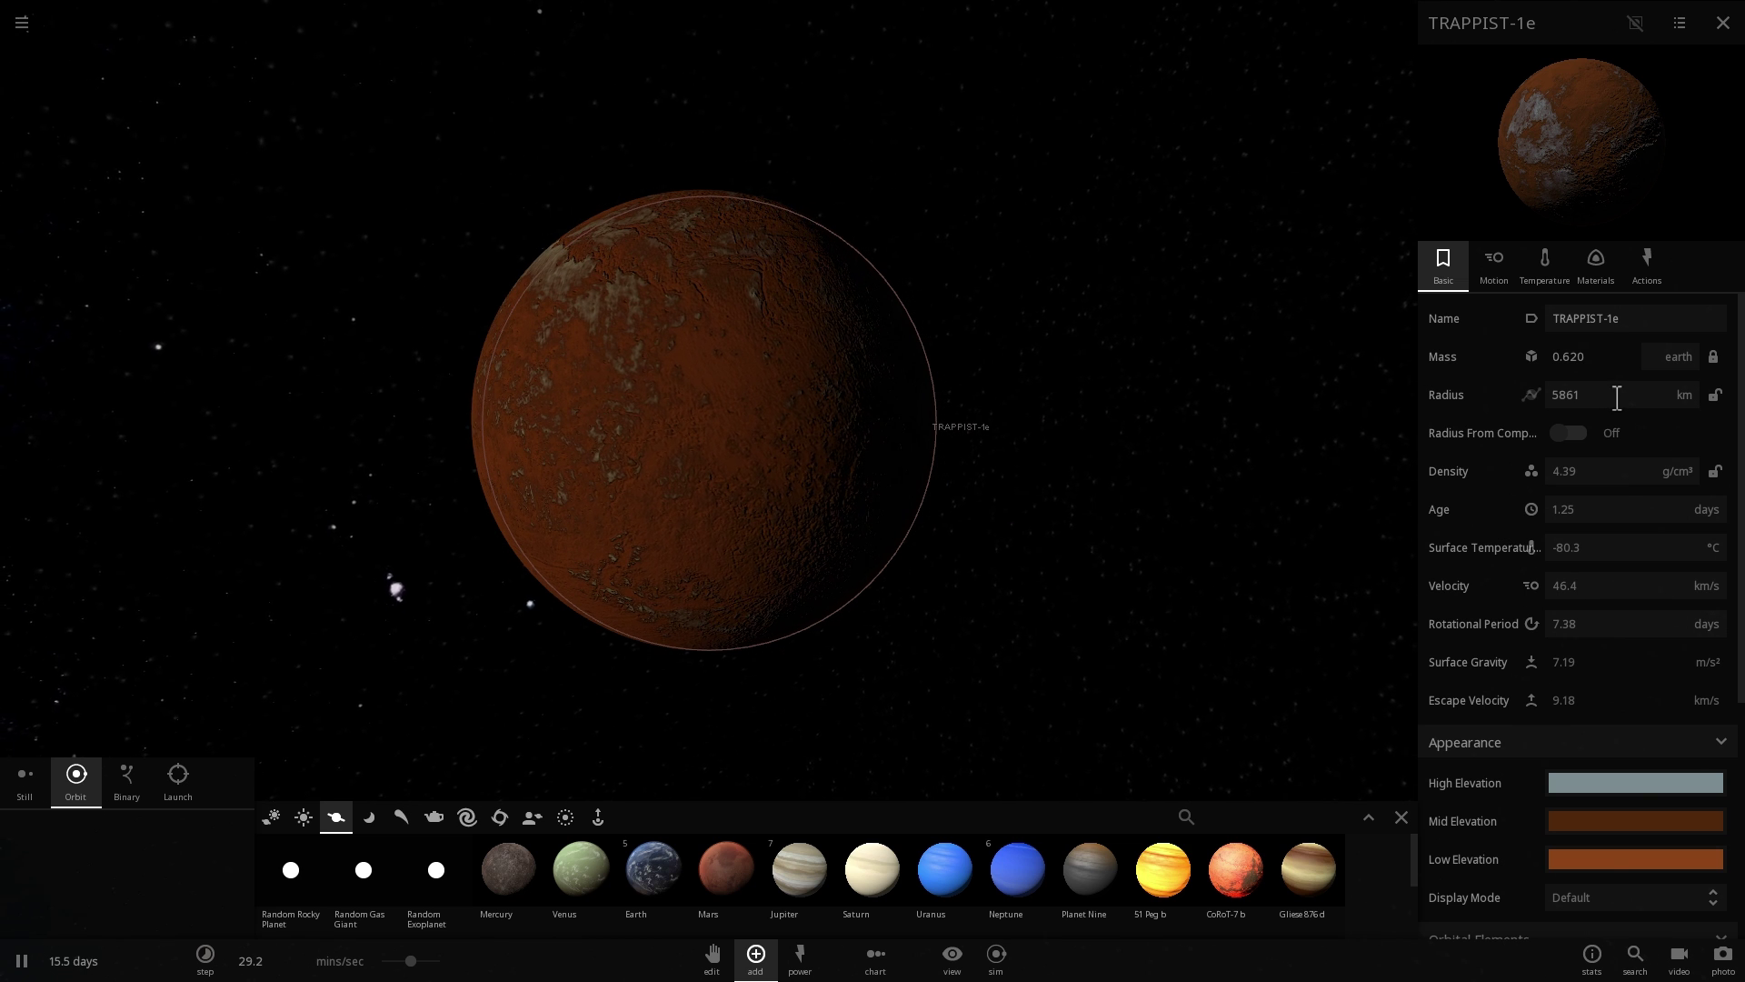
click(652, 868)
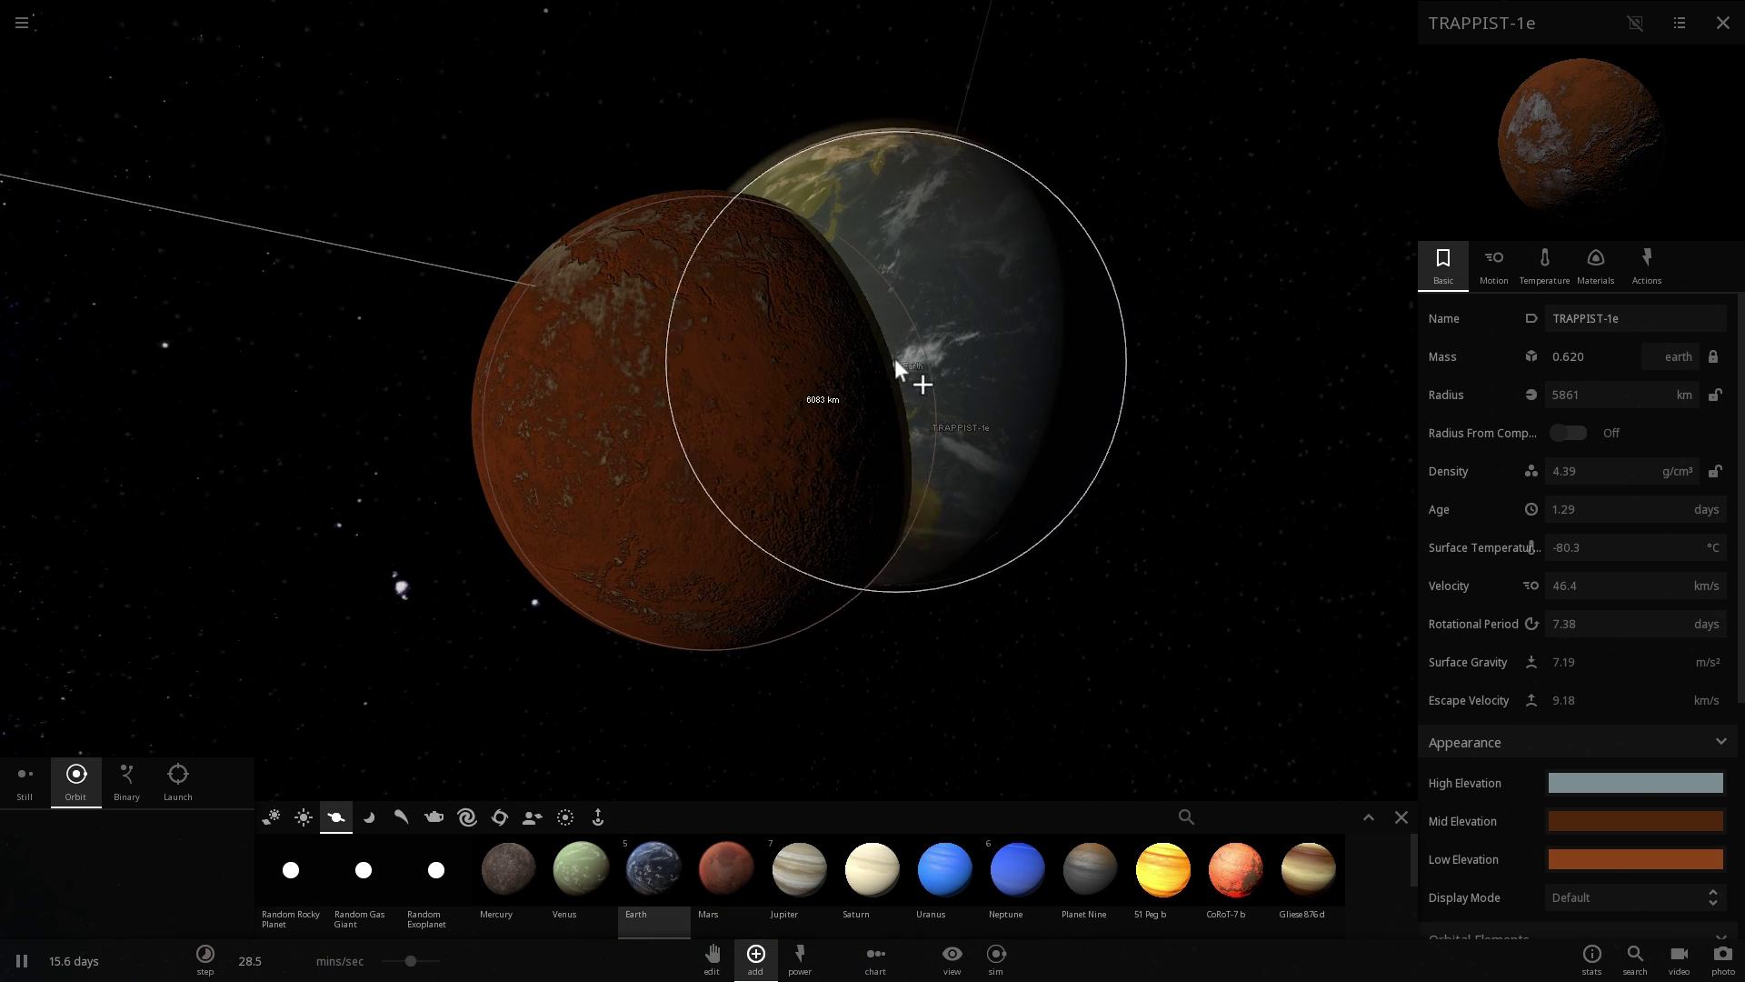
key(Escape)
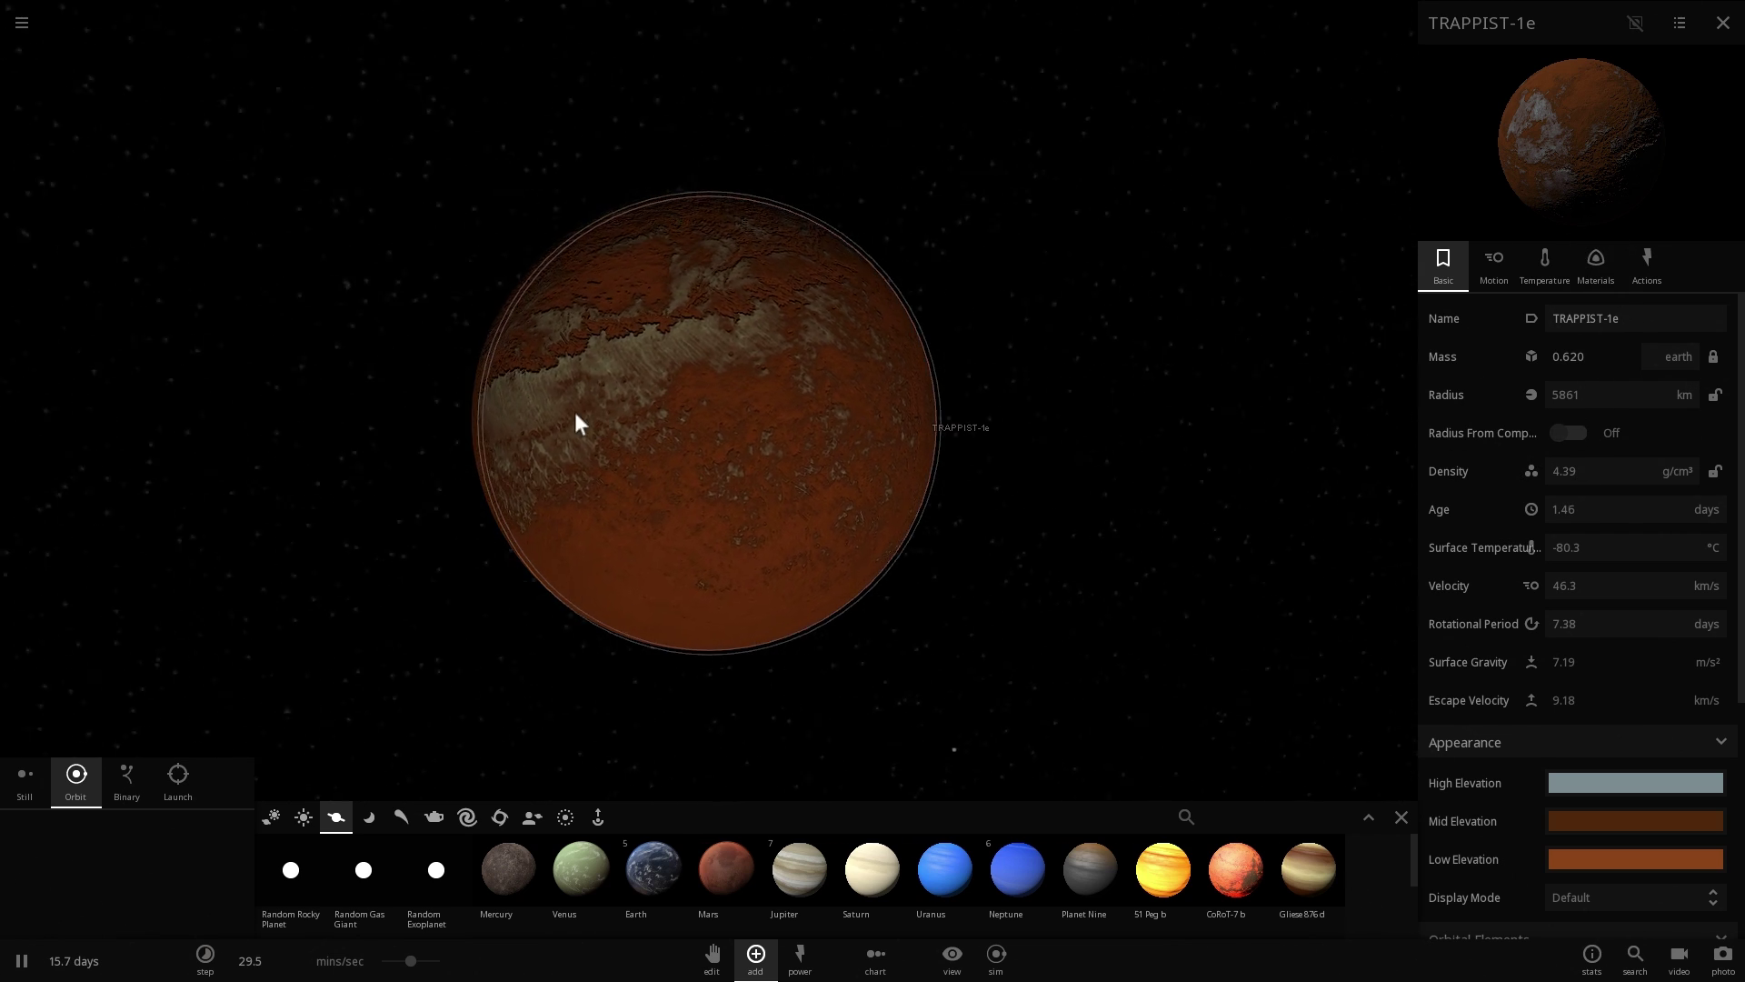
- View the surface and night side of TRAPPIST-1e against the star and return to its partly lit side
drag(575, 412, 888, 191)
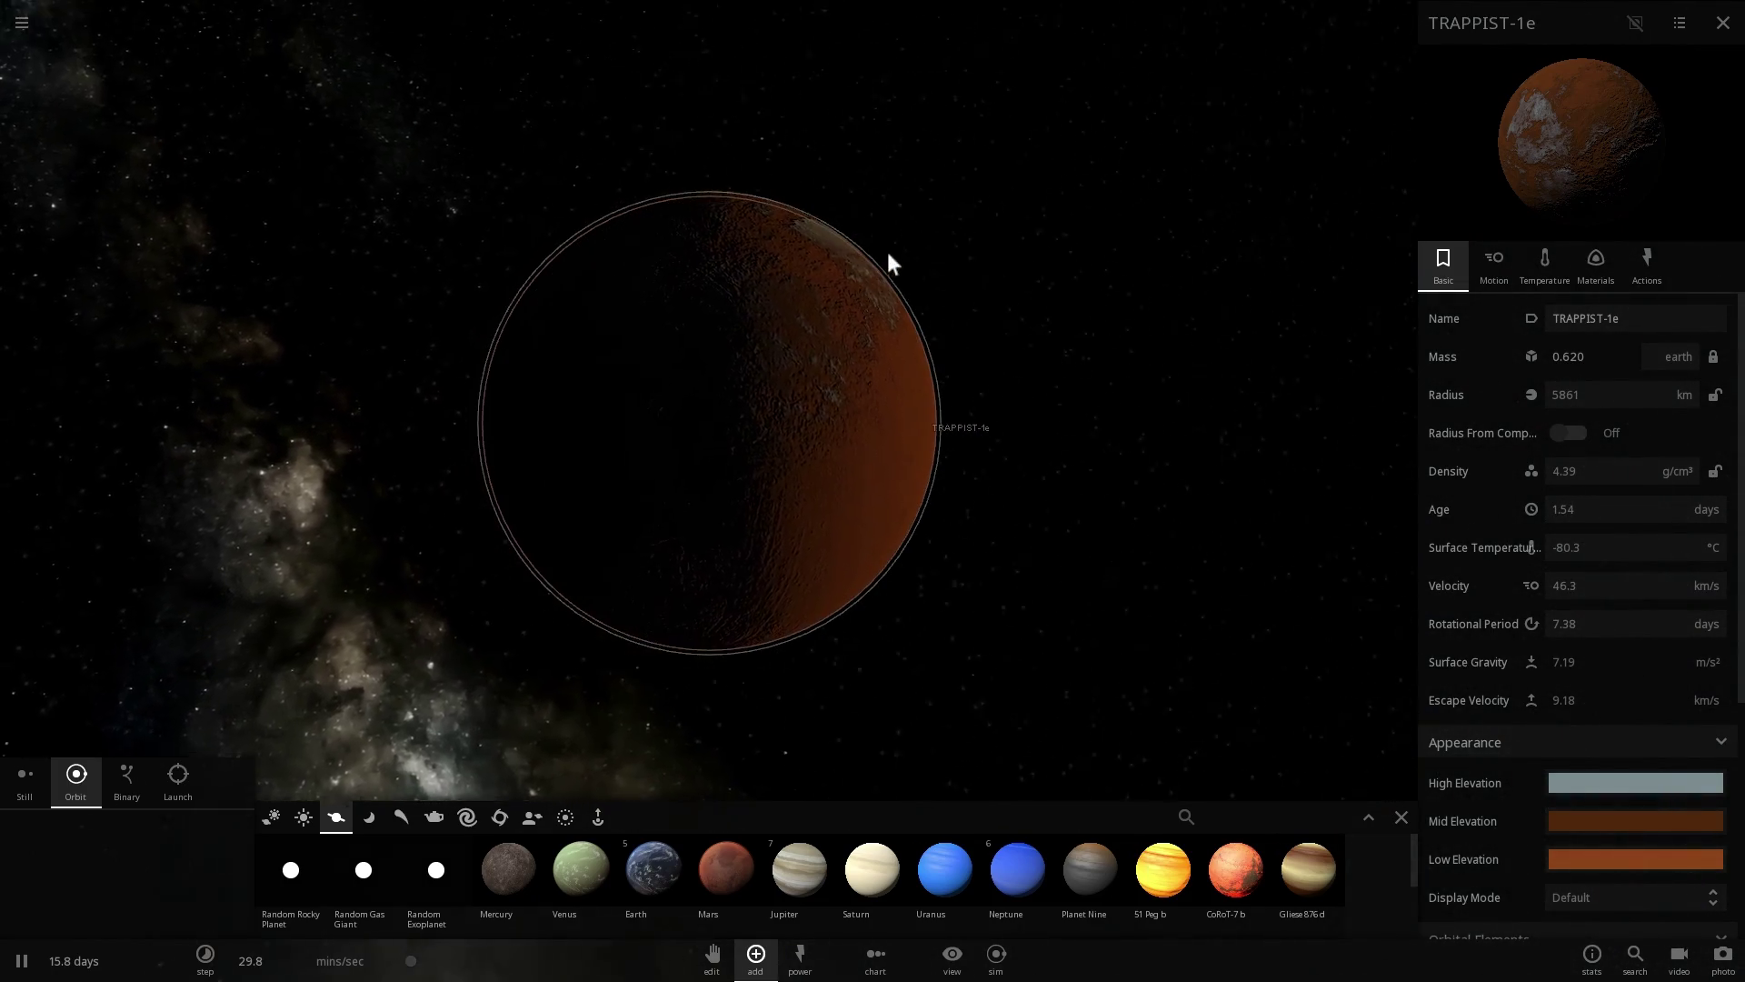
drag(937, 283, 975, 611)
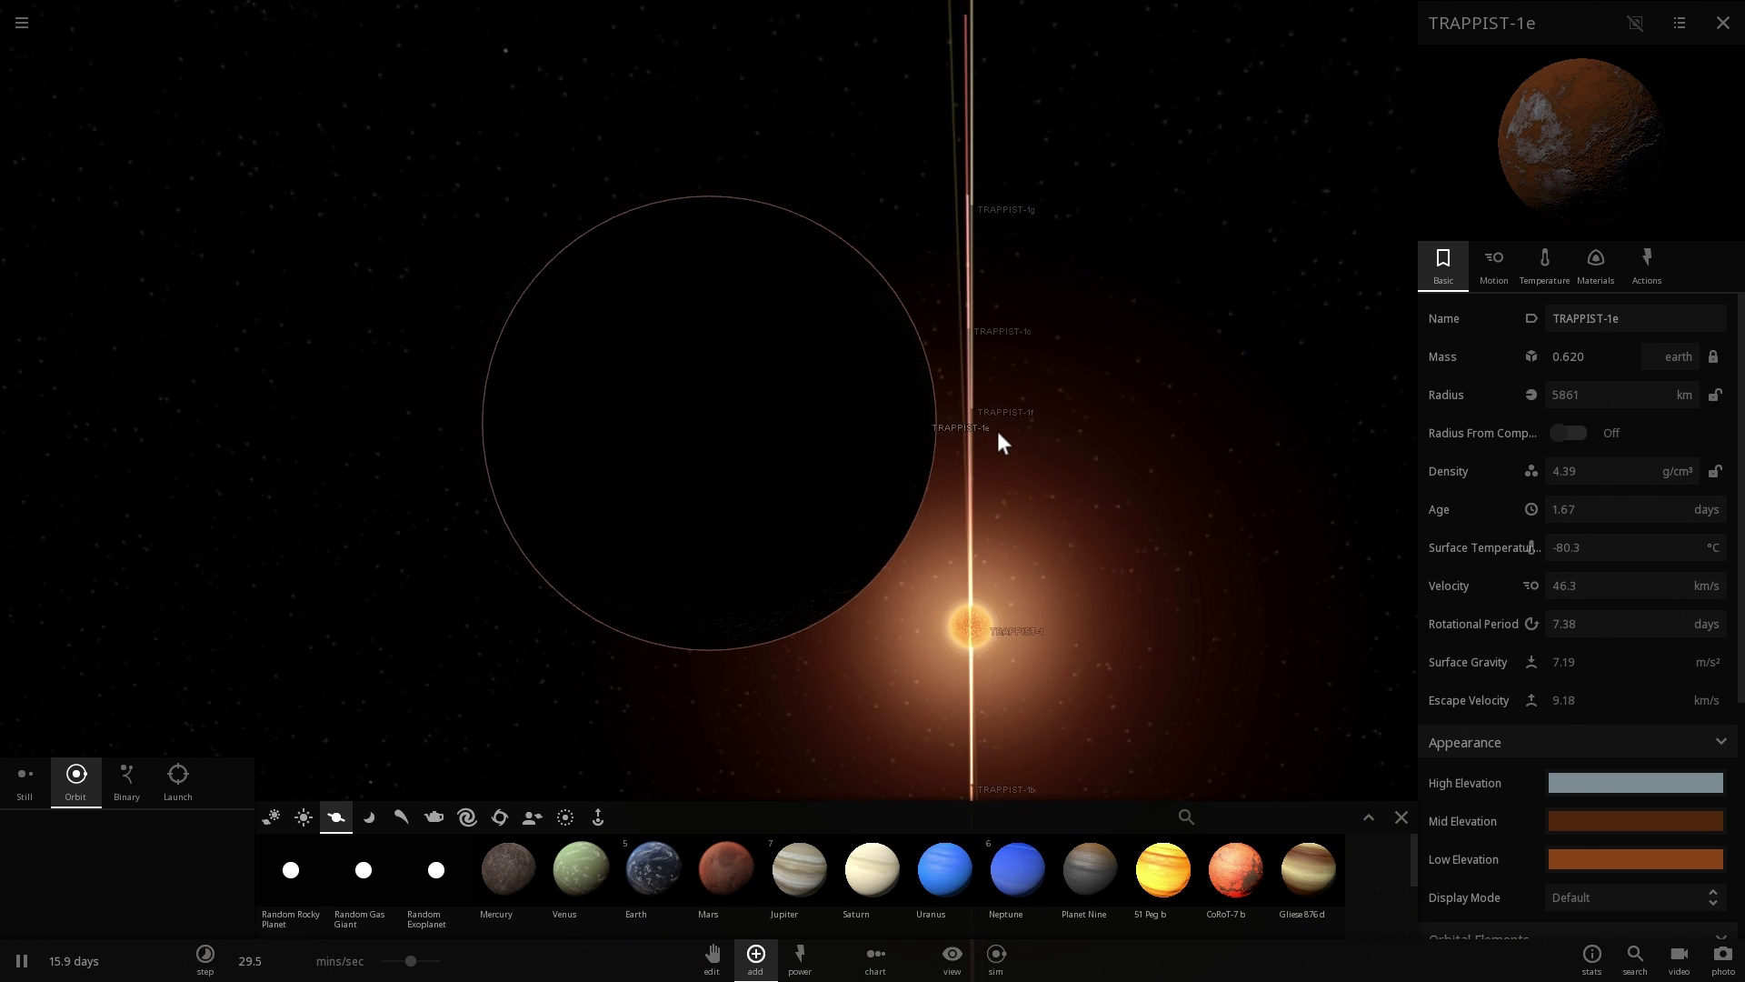
drag(997, 440, 853, 393)
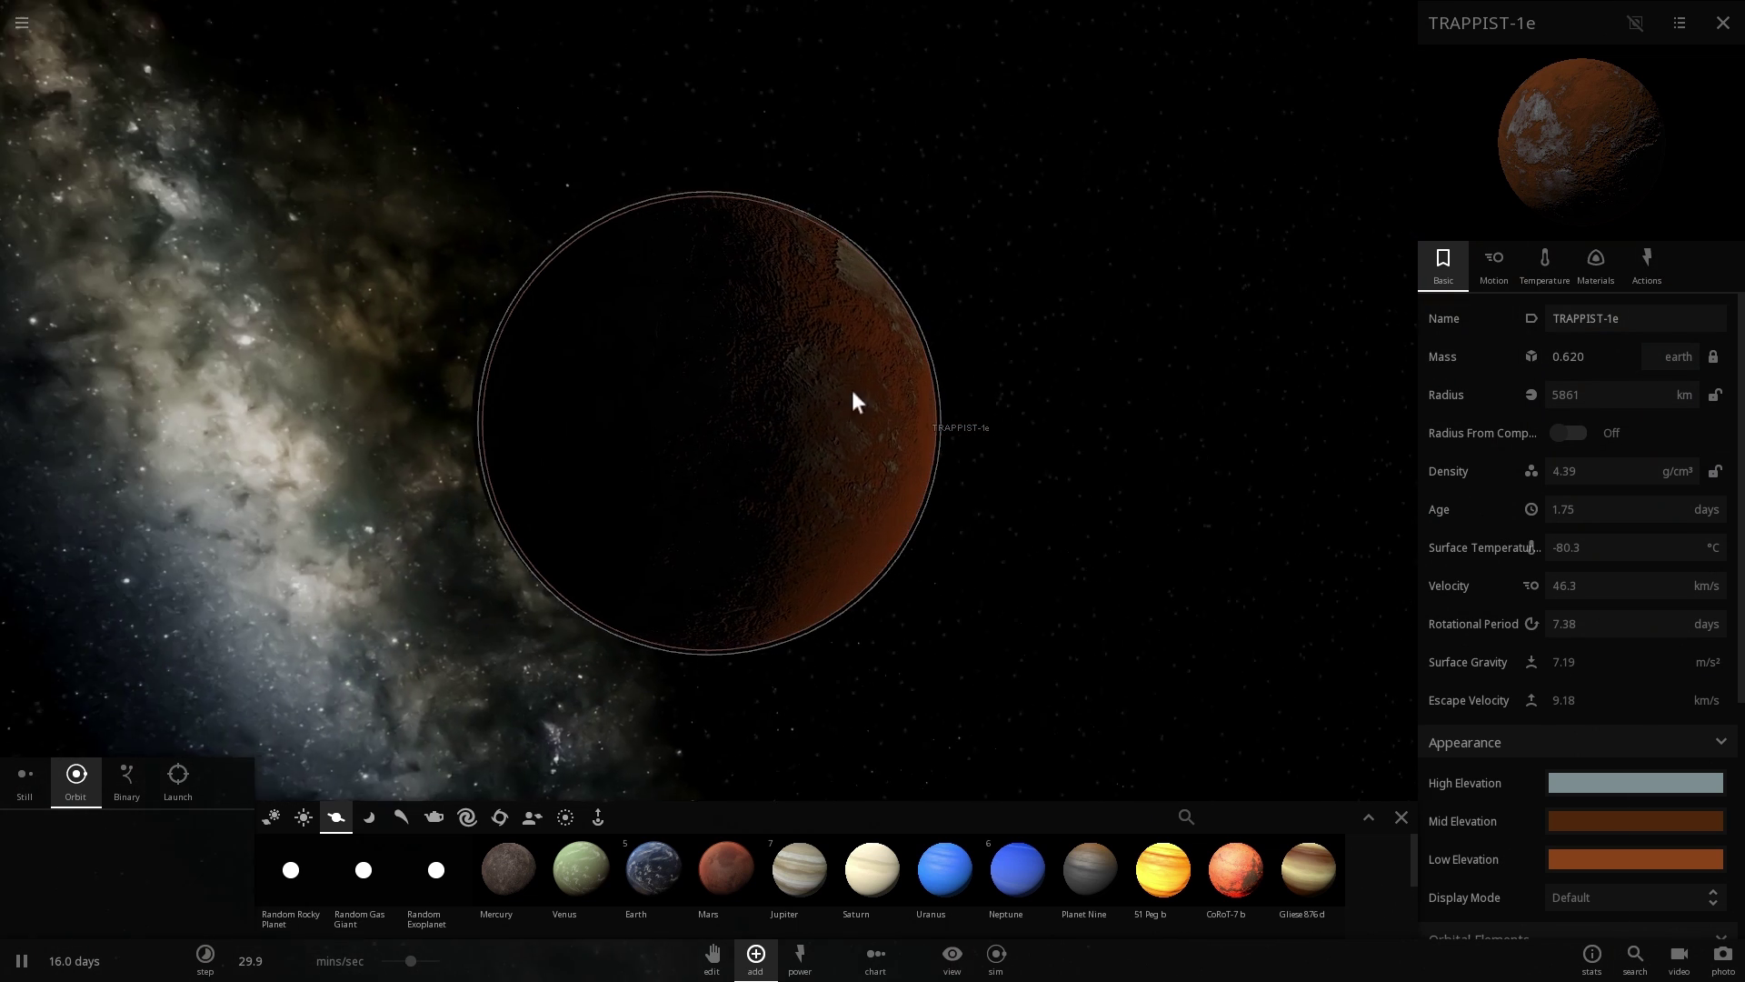
- Set the atmospheric surface pressure of TRAPPIST-1e to 1 atm
click(1534, 265)
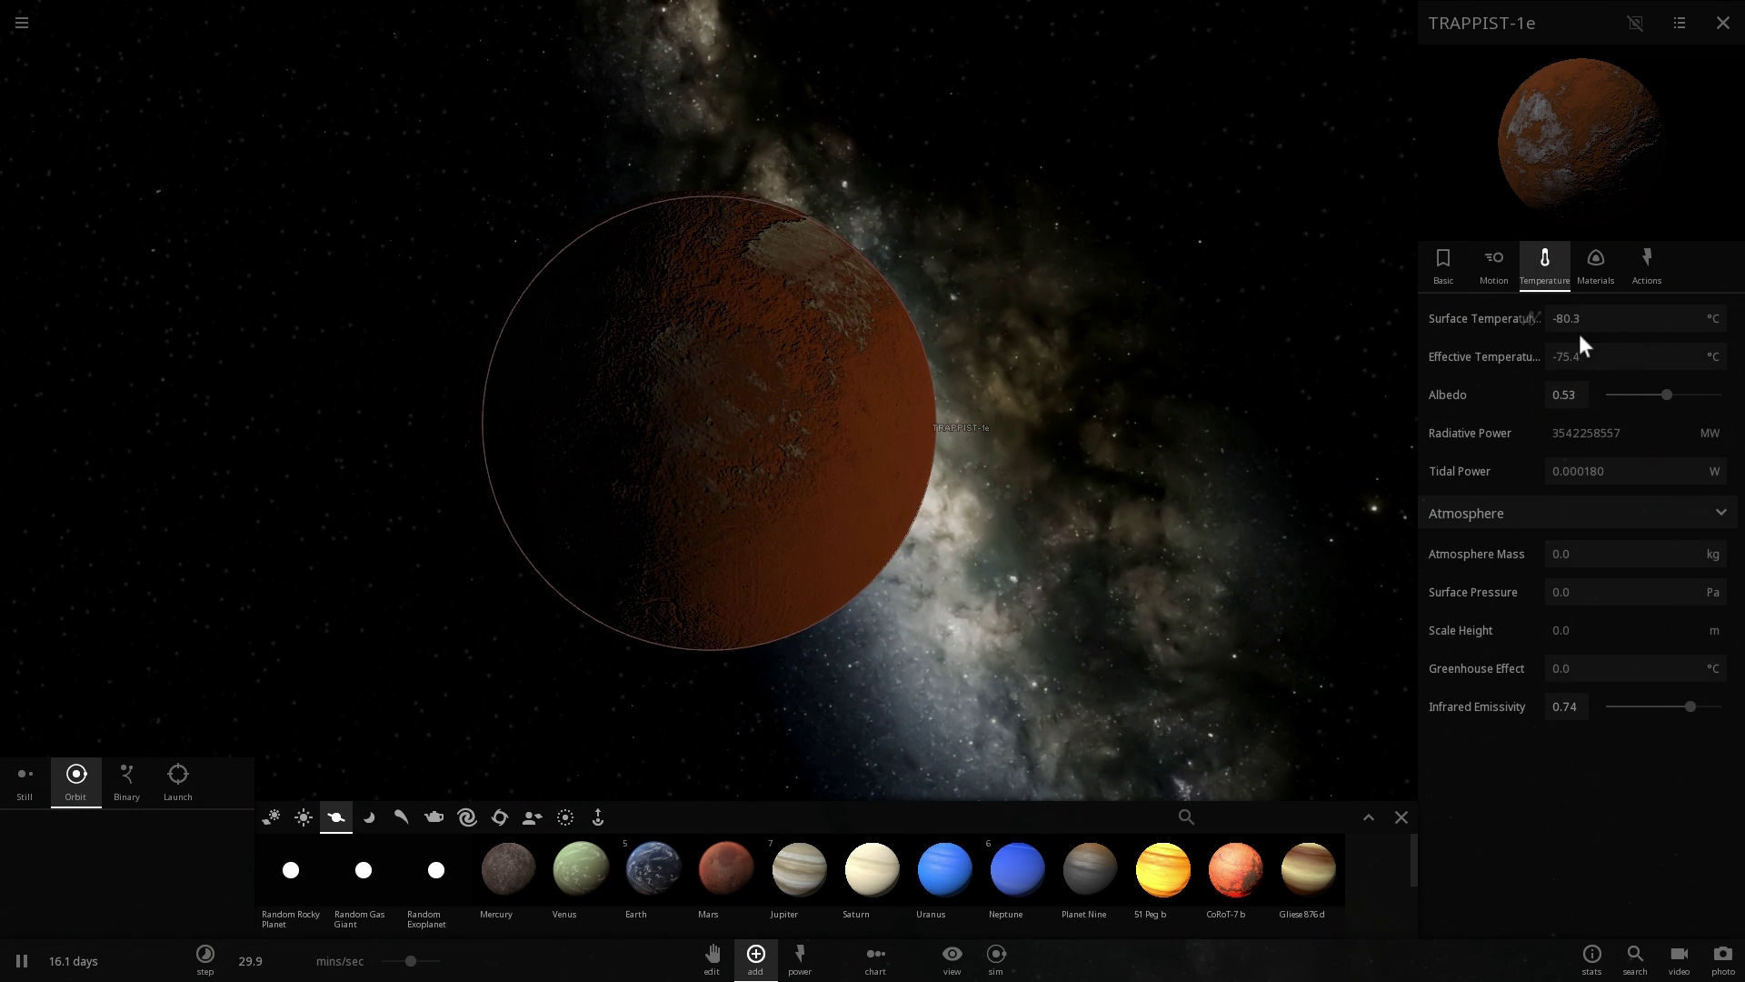
text(1)
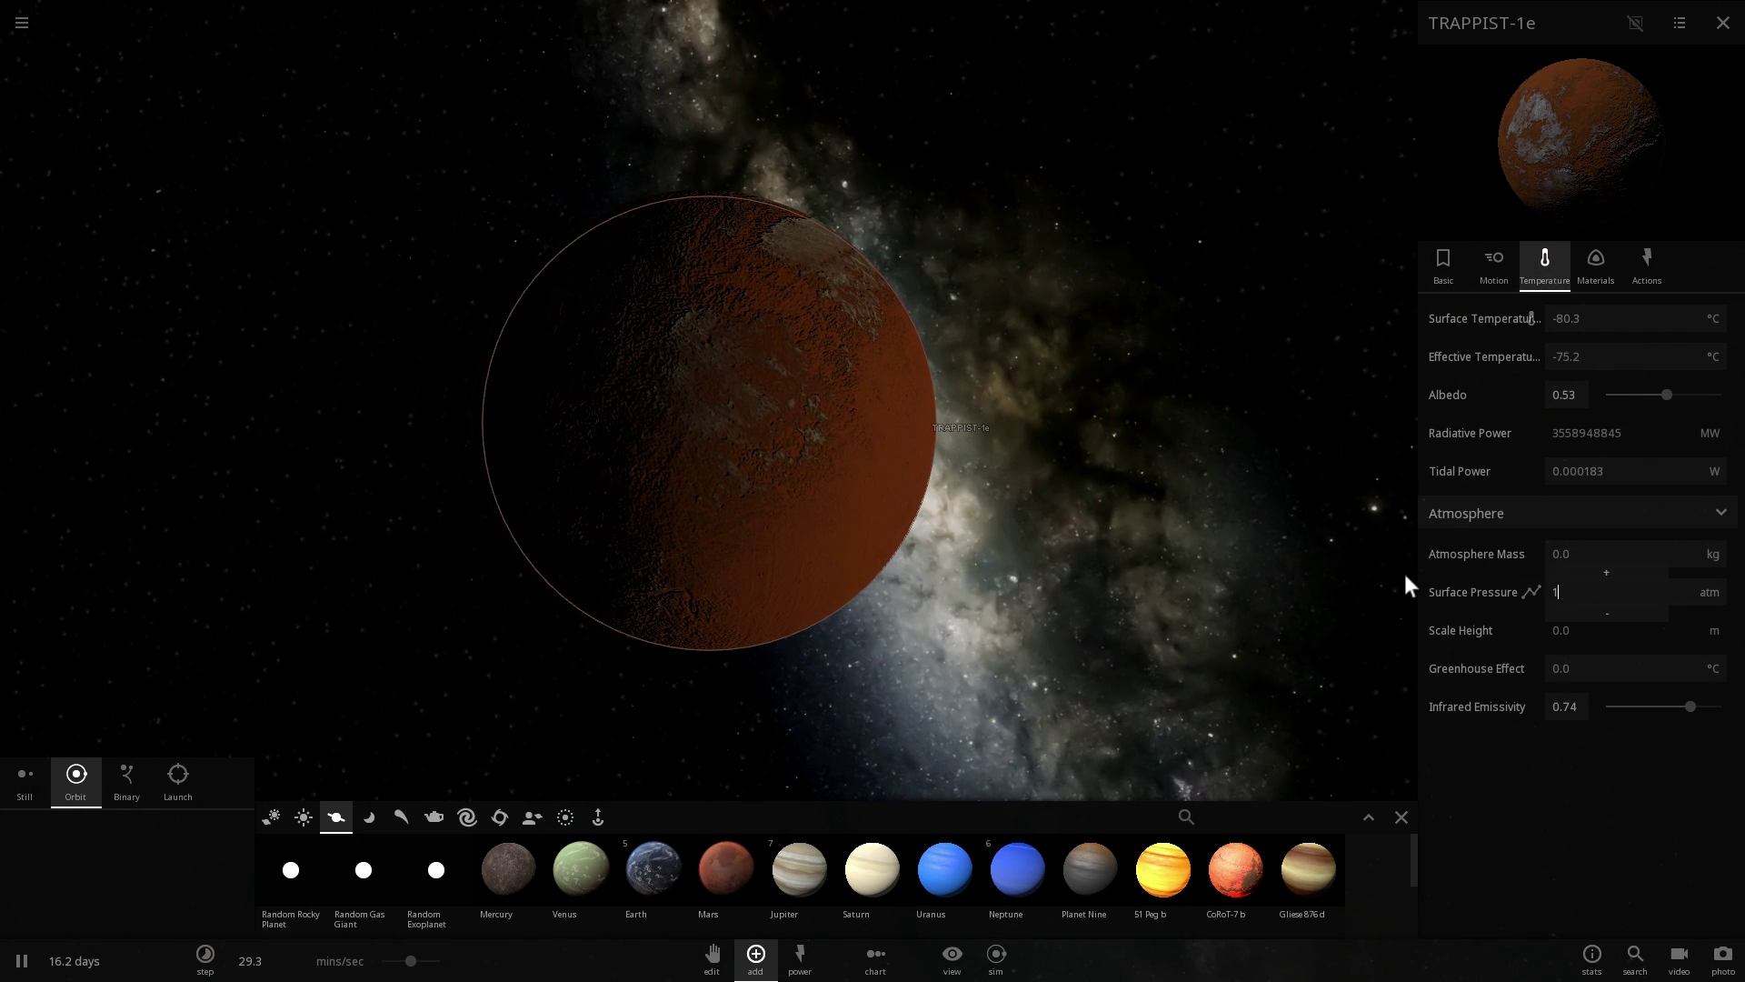
key(Return)
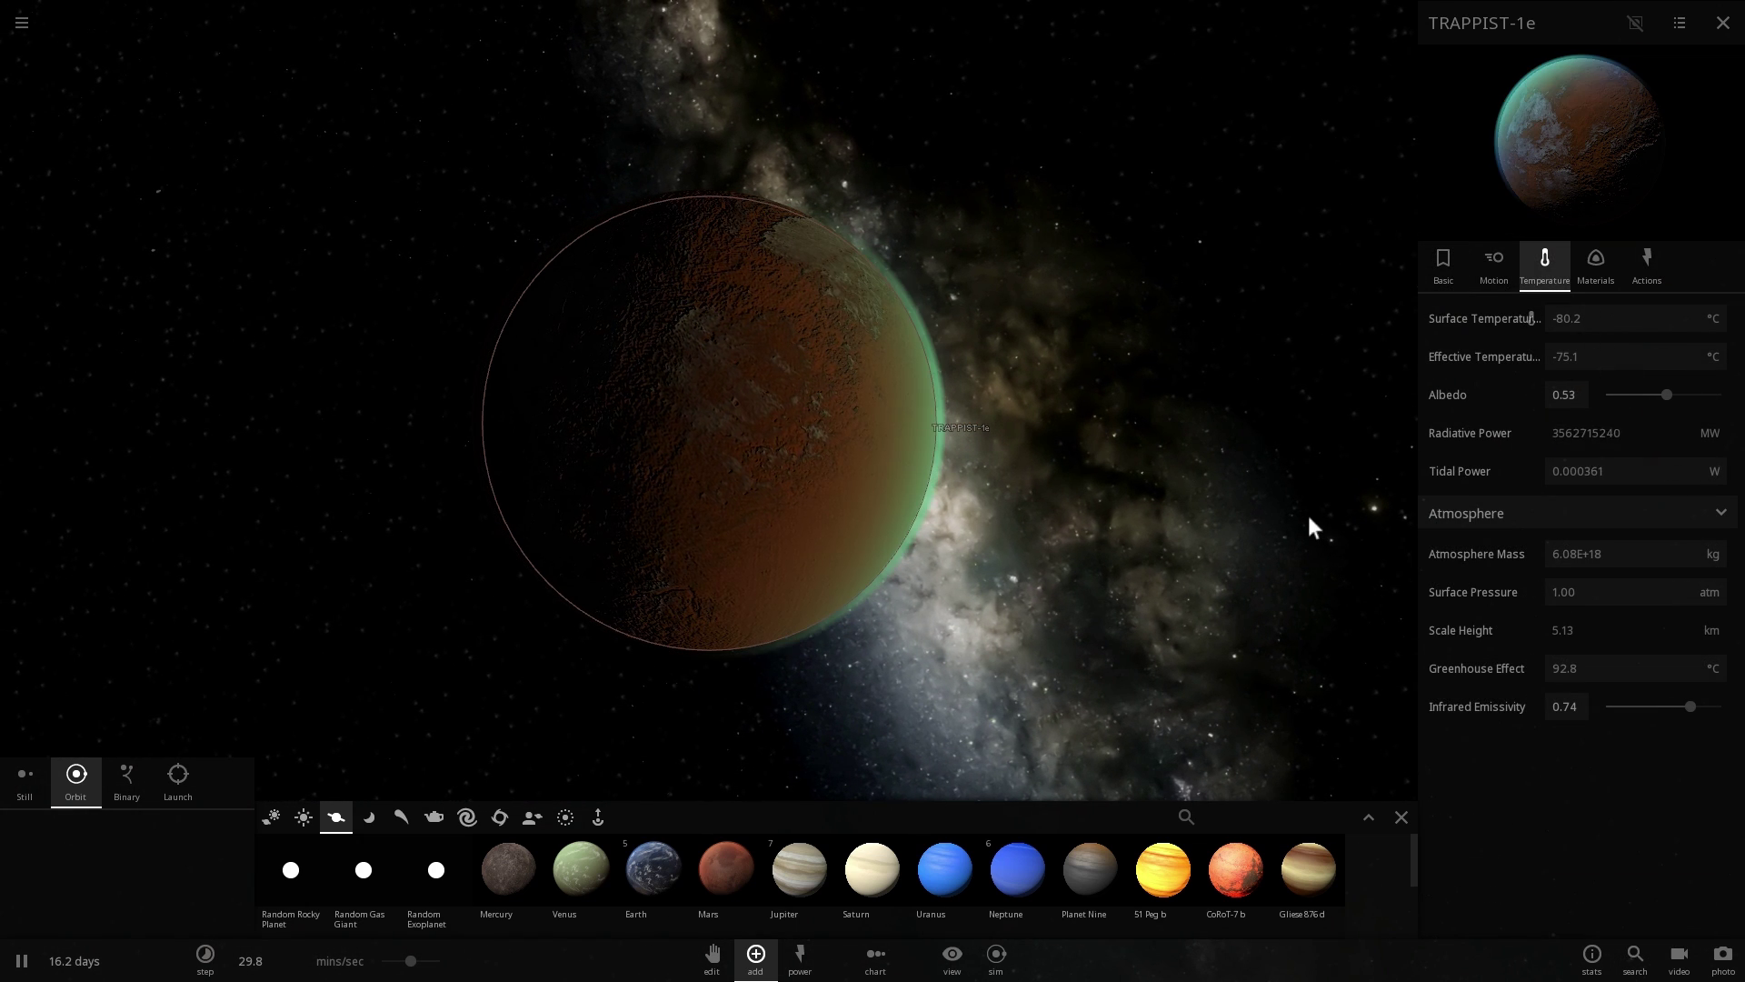
- Raise the water content of TRAPPIST-1e to 0.001% and view its surface up close
click(1592, 264)
click(1458, 477)
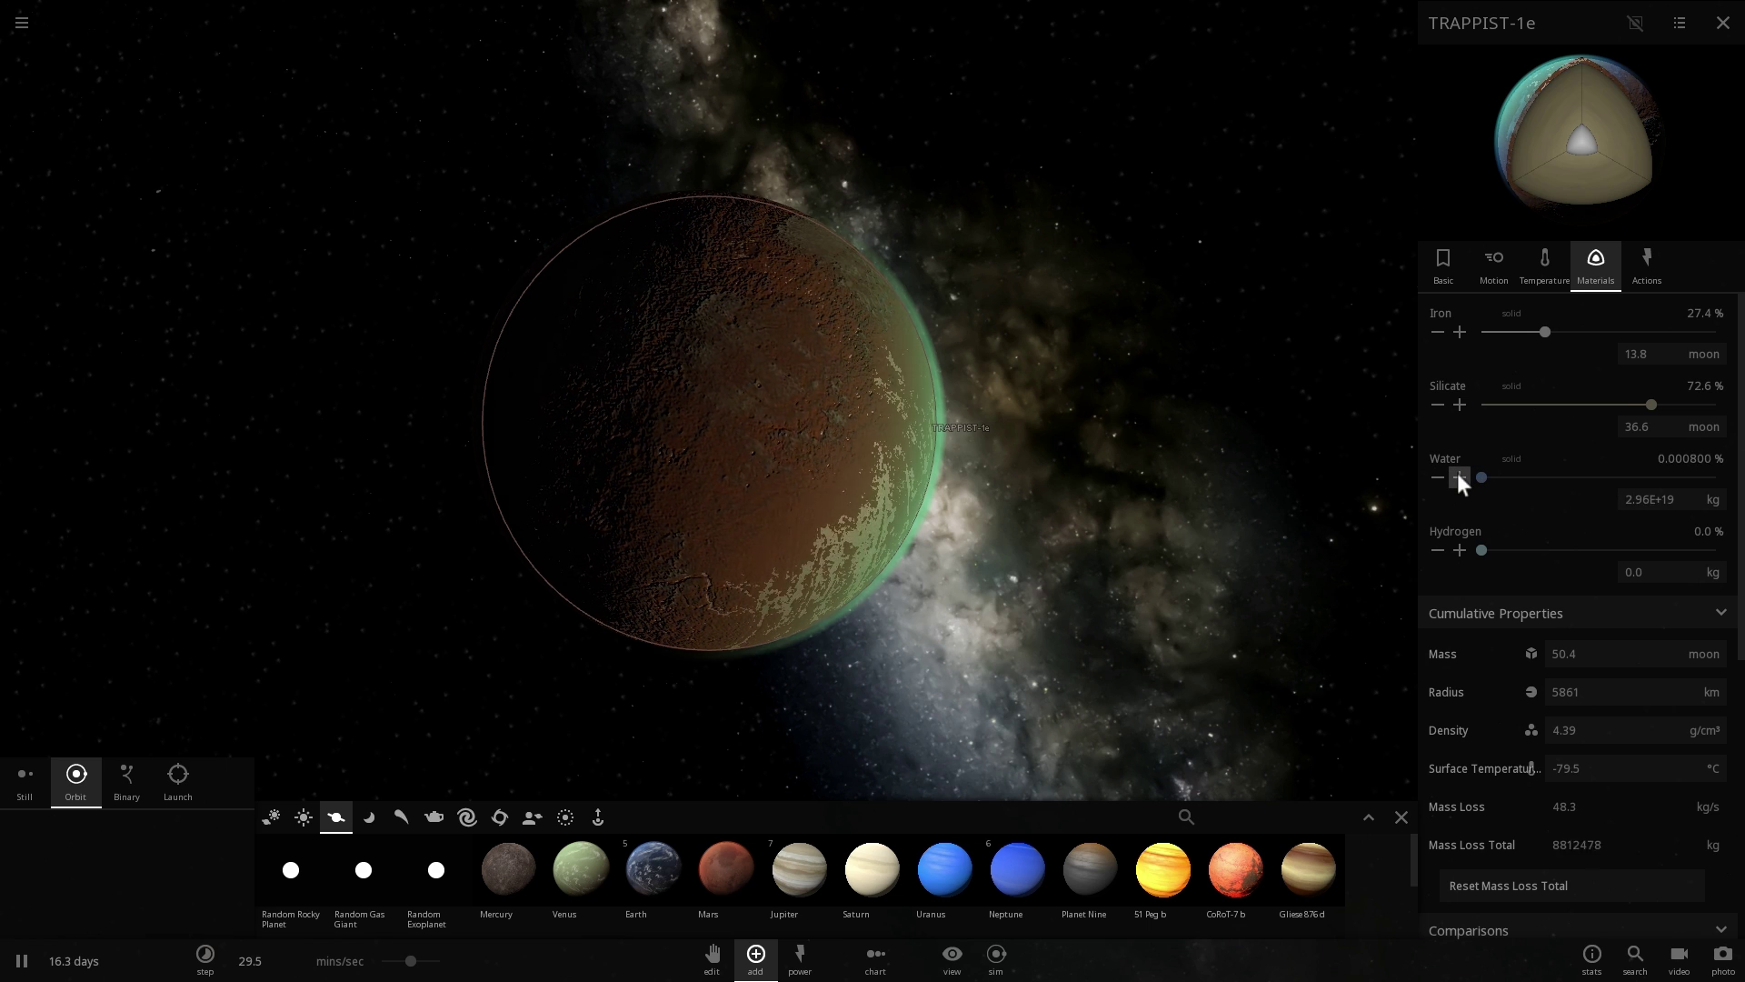
drag(1136, 504, 1007, 504)
scroll(1125, 480, up, 5)
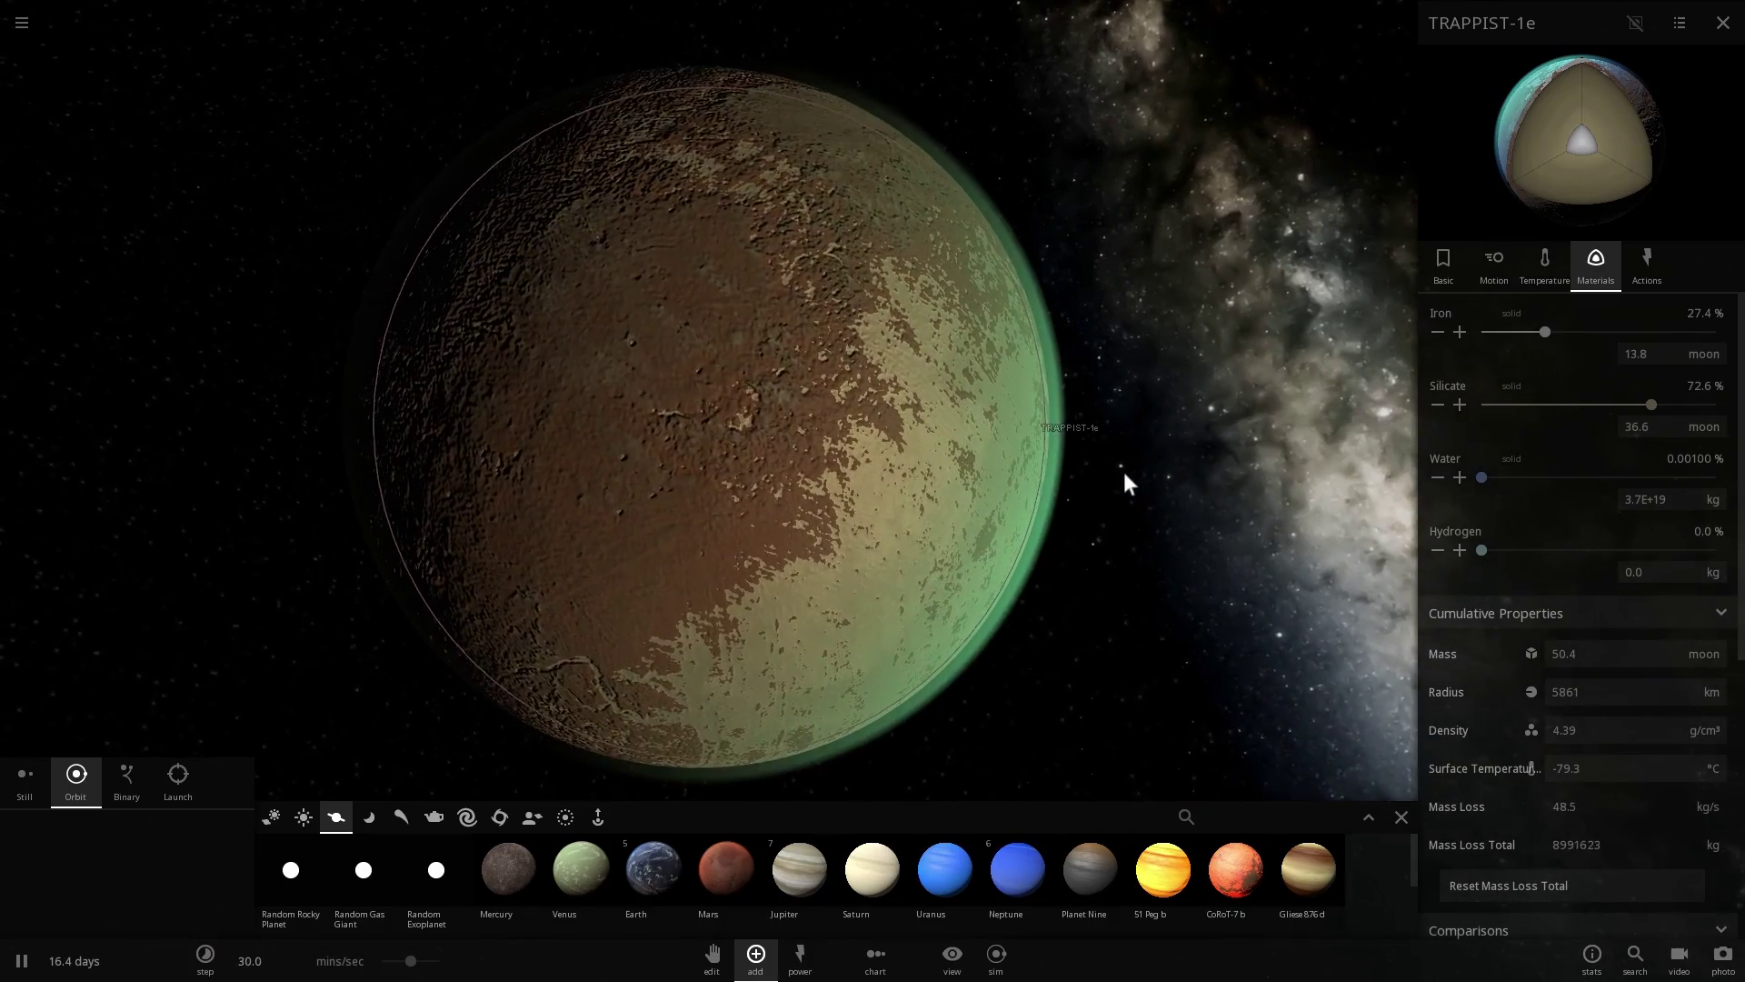
- Speed up the simulation to about 1.2 hours per second
mouse_move(417, 970)
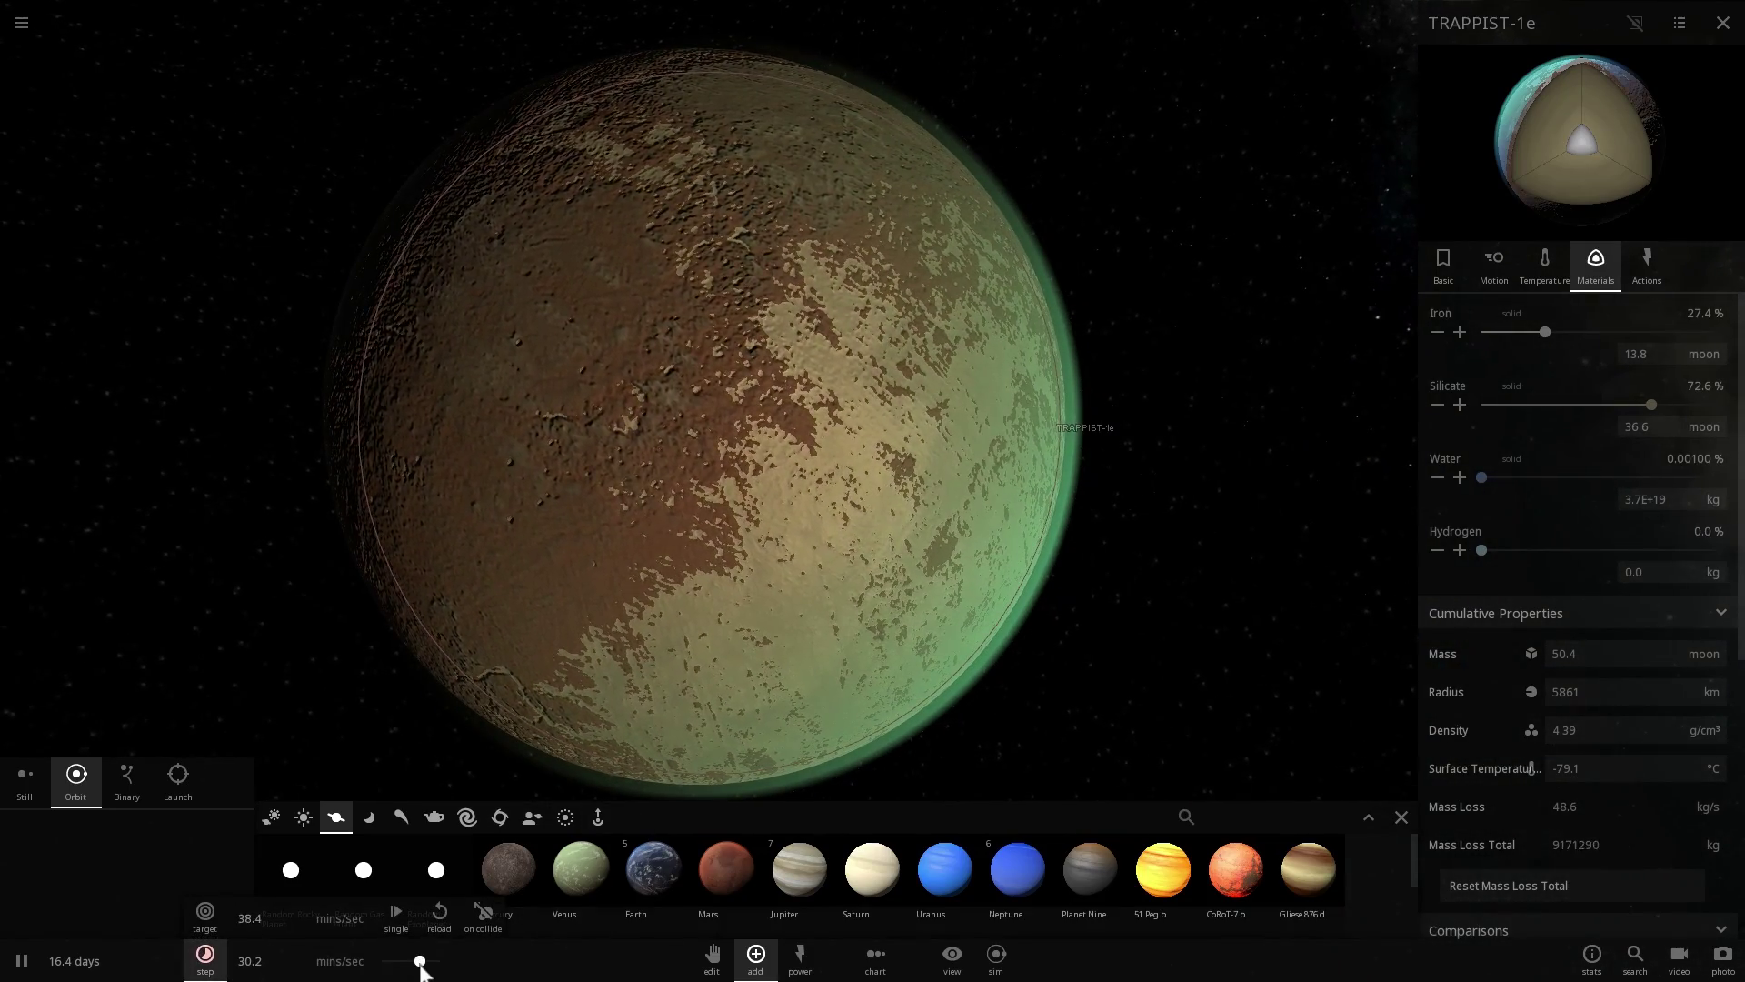
scroll(872, 609, down, 5)
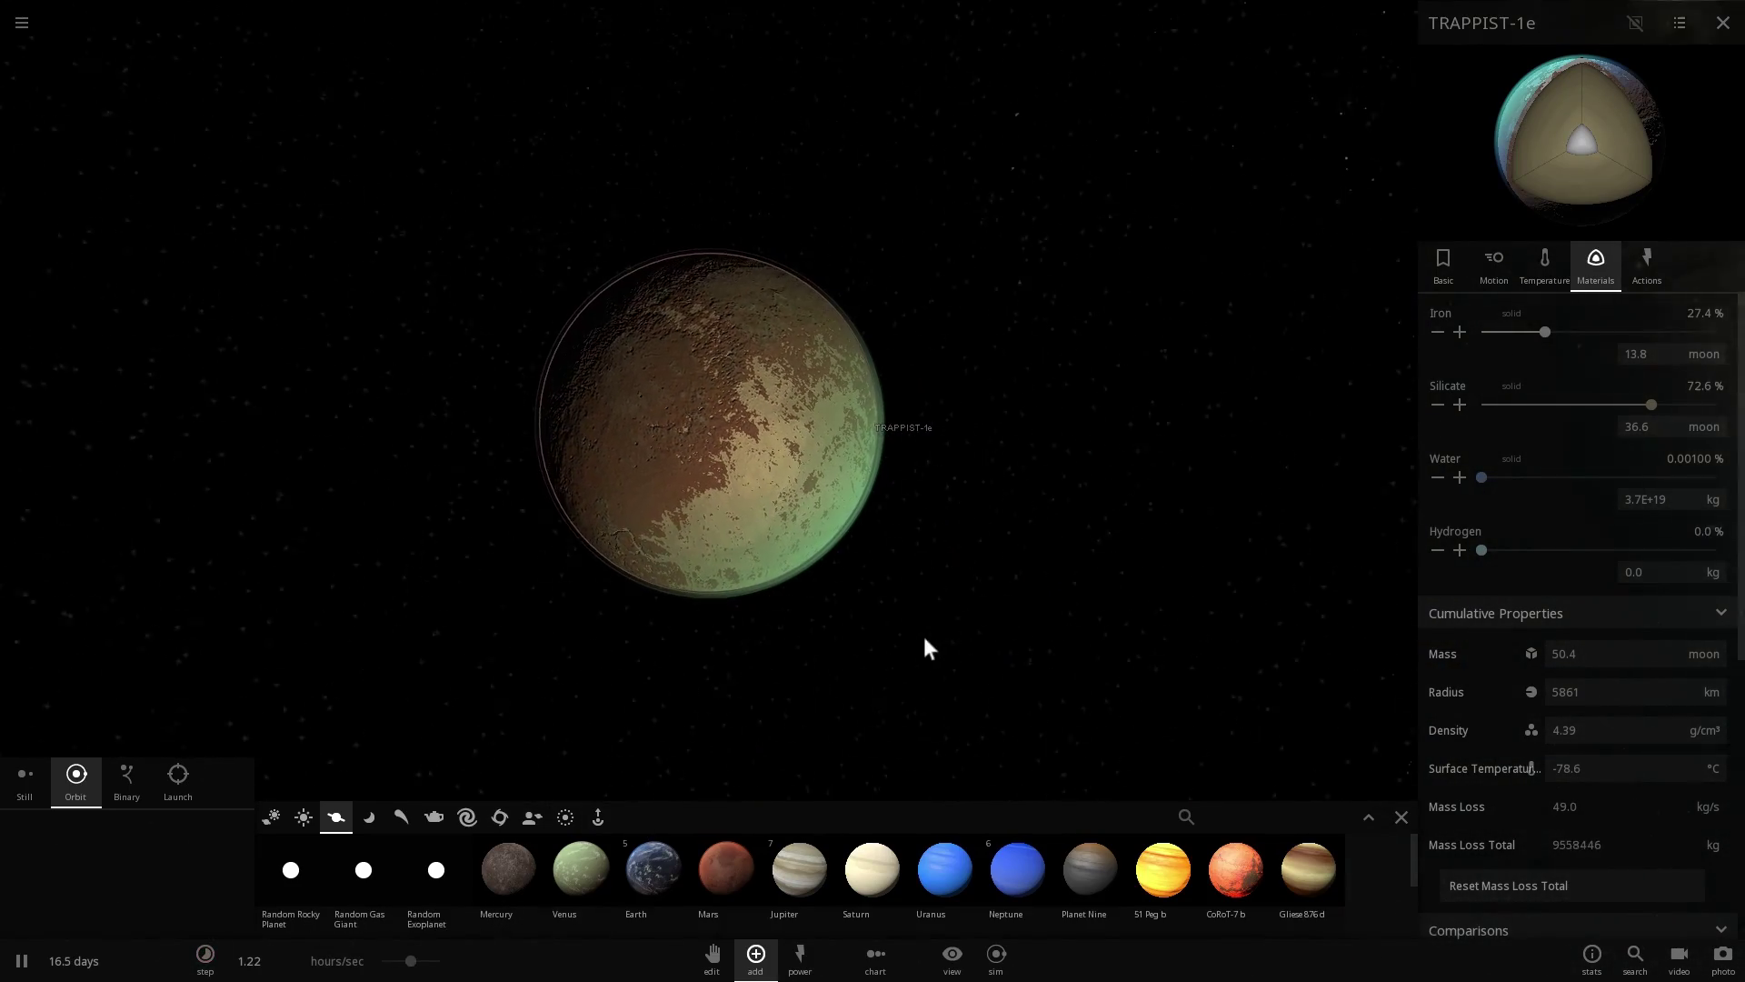
scroll(923, 510, down, 3)
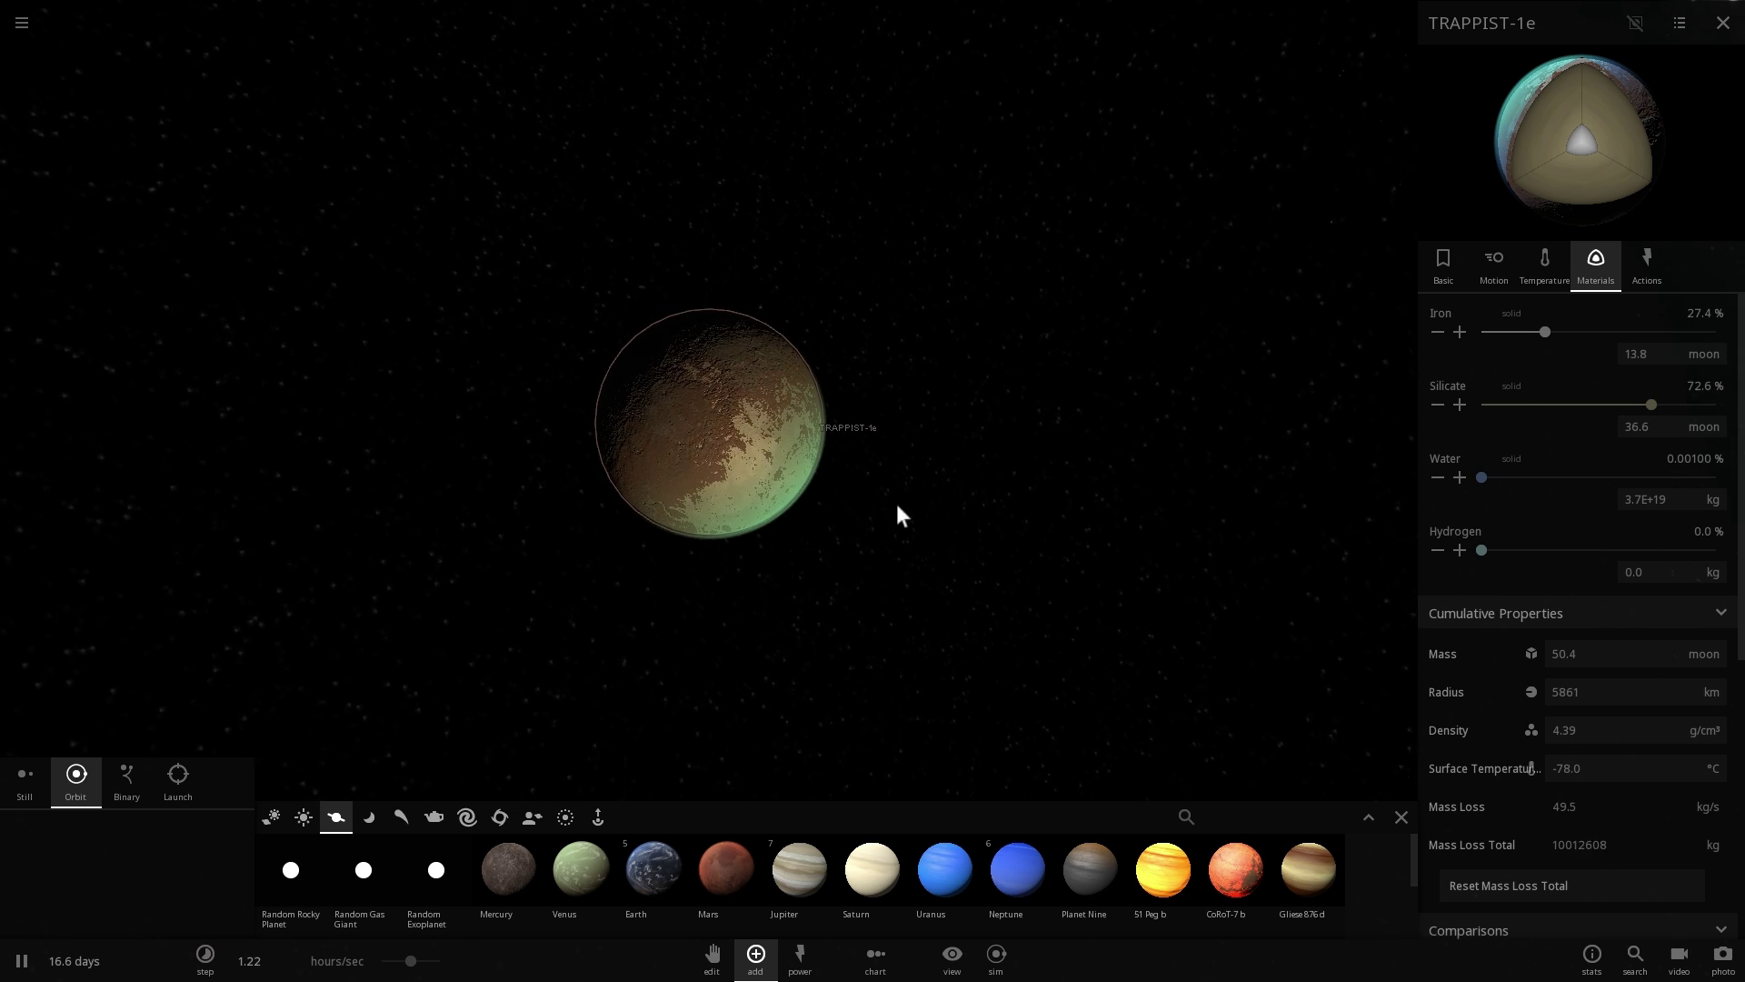
- Examine the temperature and greenhouse effect of TRAPPIST-1e while viewing the planet from several angles and distances
click(1544, 265)
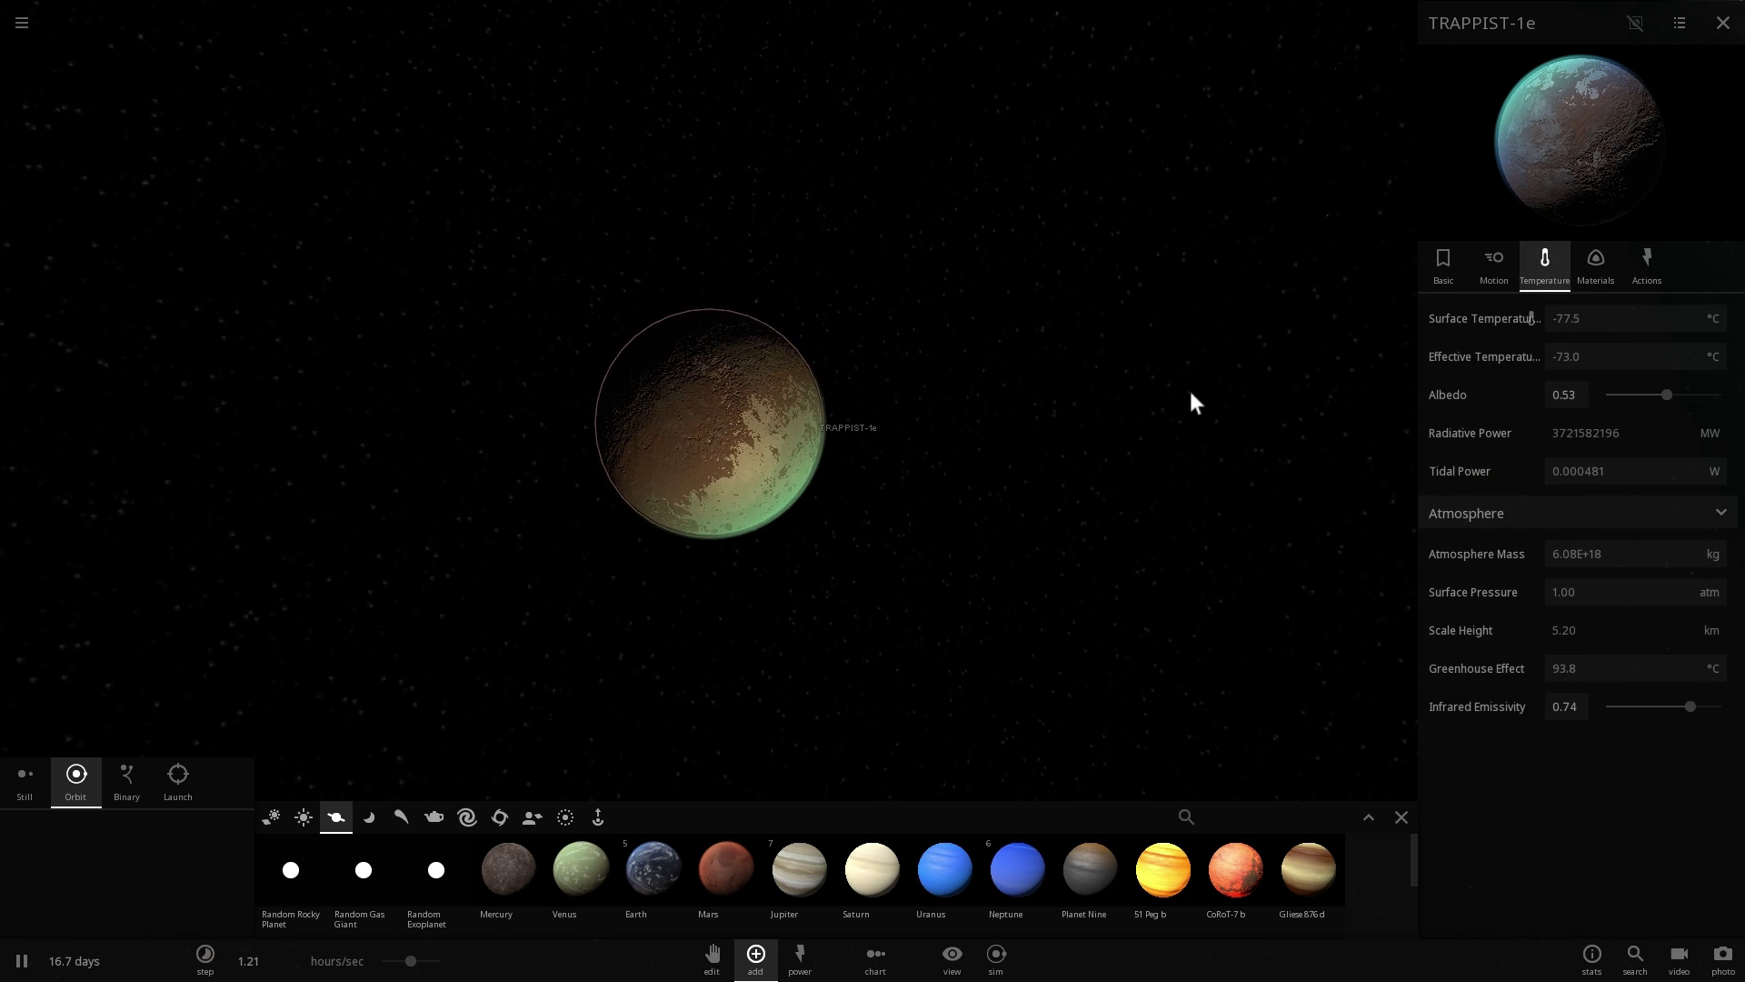
scroll(1129, 414, up, 3)
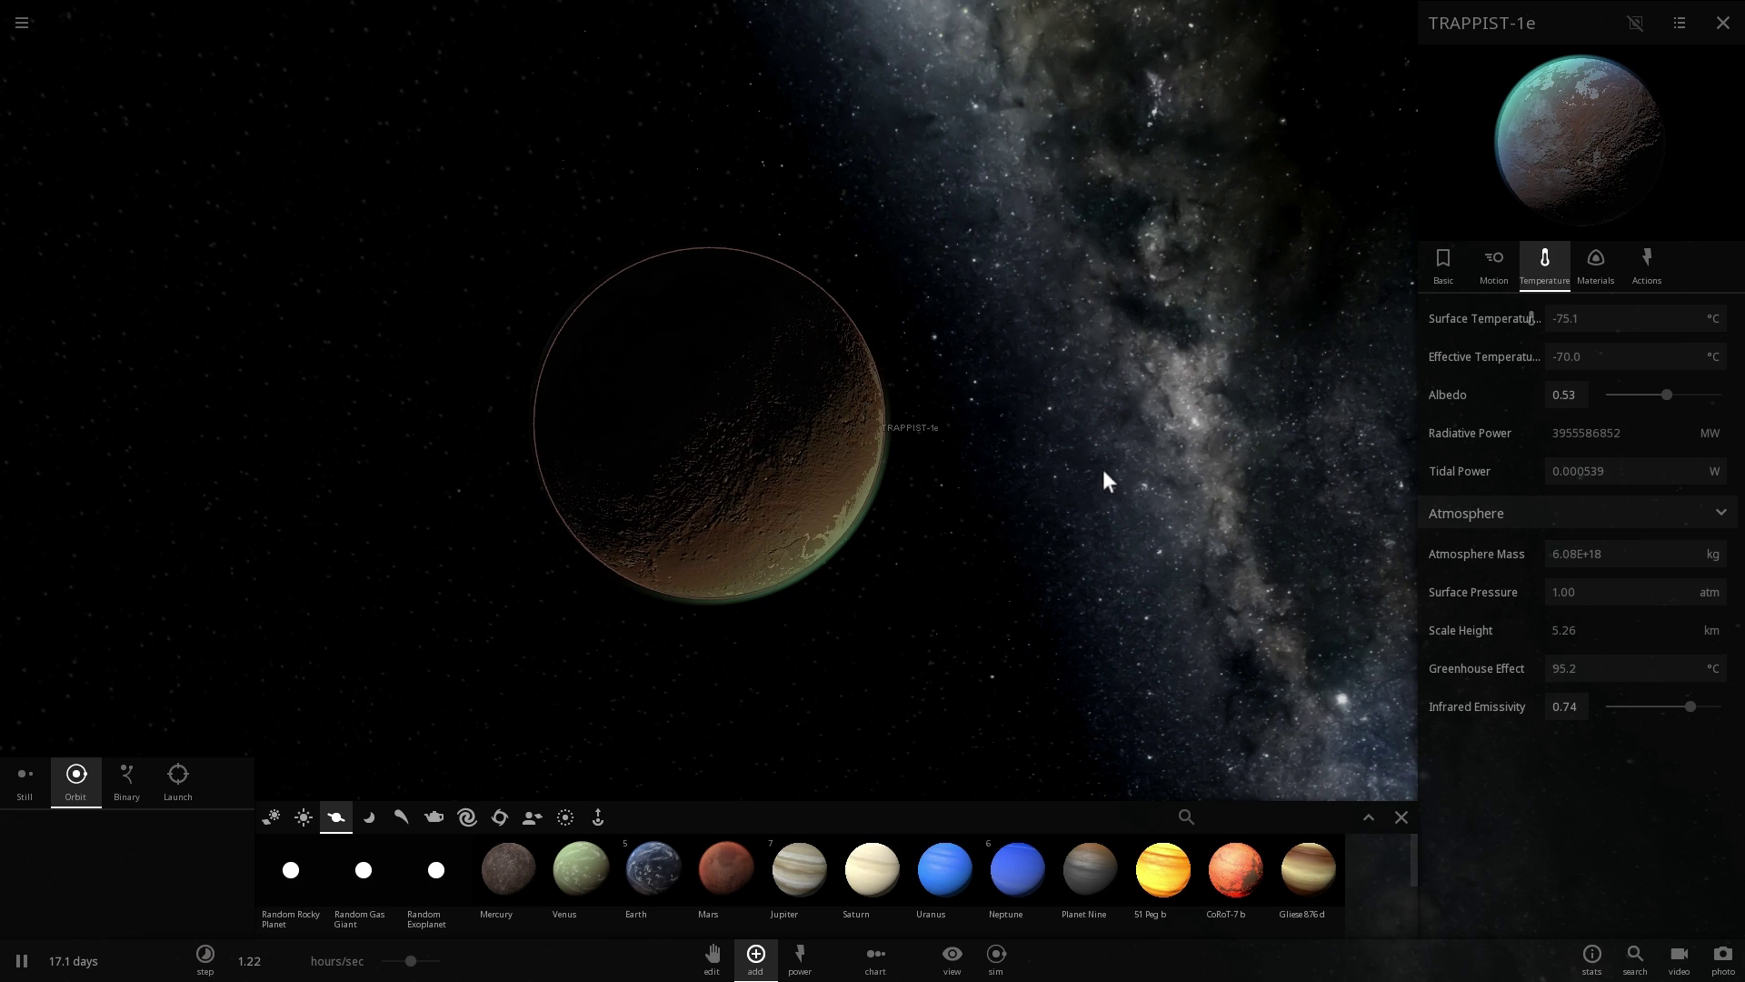
right_drag(1103, 470, 1406, 374)
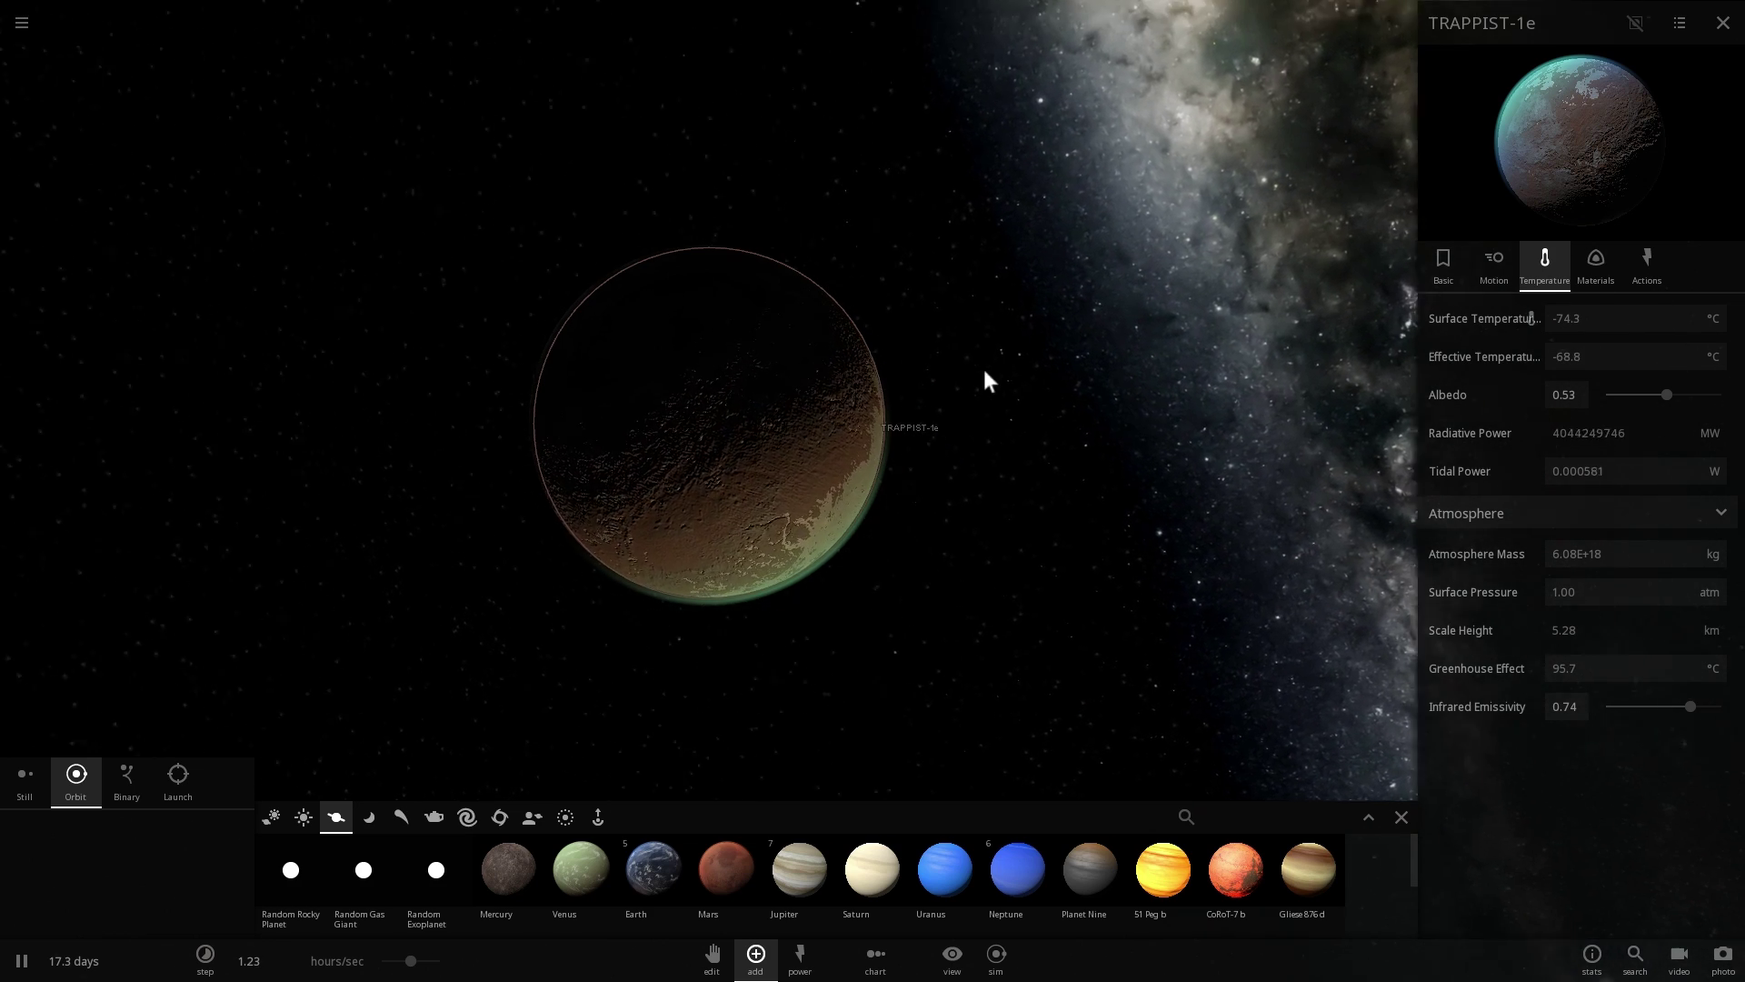
scroll(992, 373, down, 2)
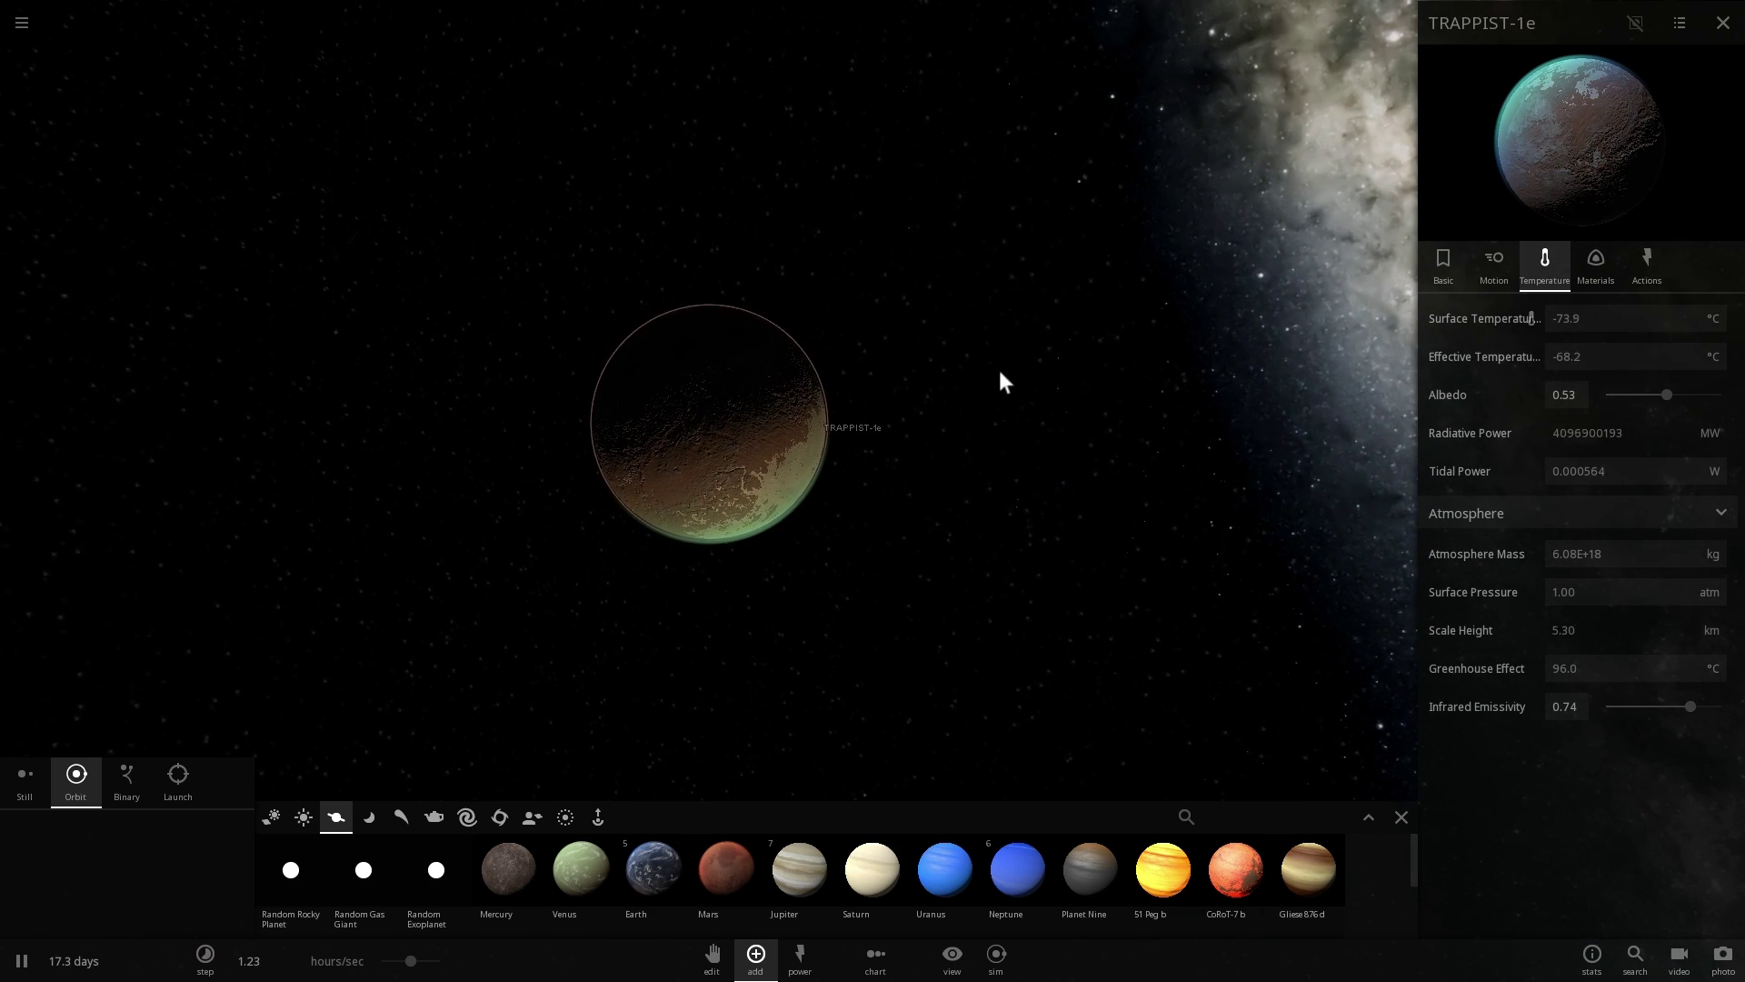
right_drag(999, 371, 994, 350)
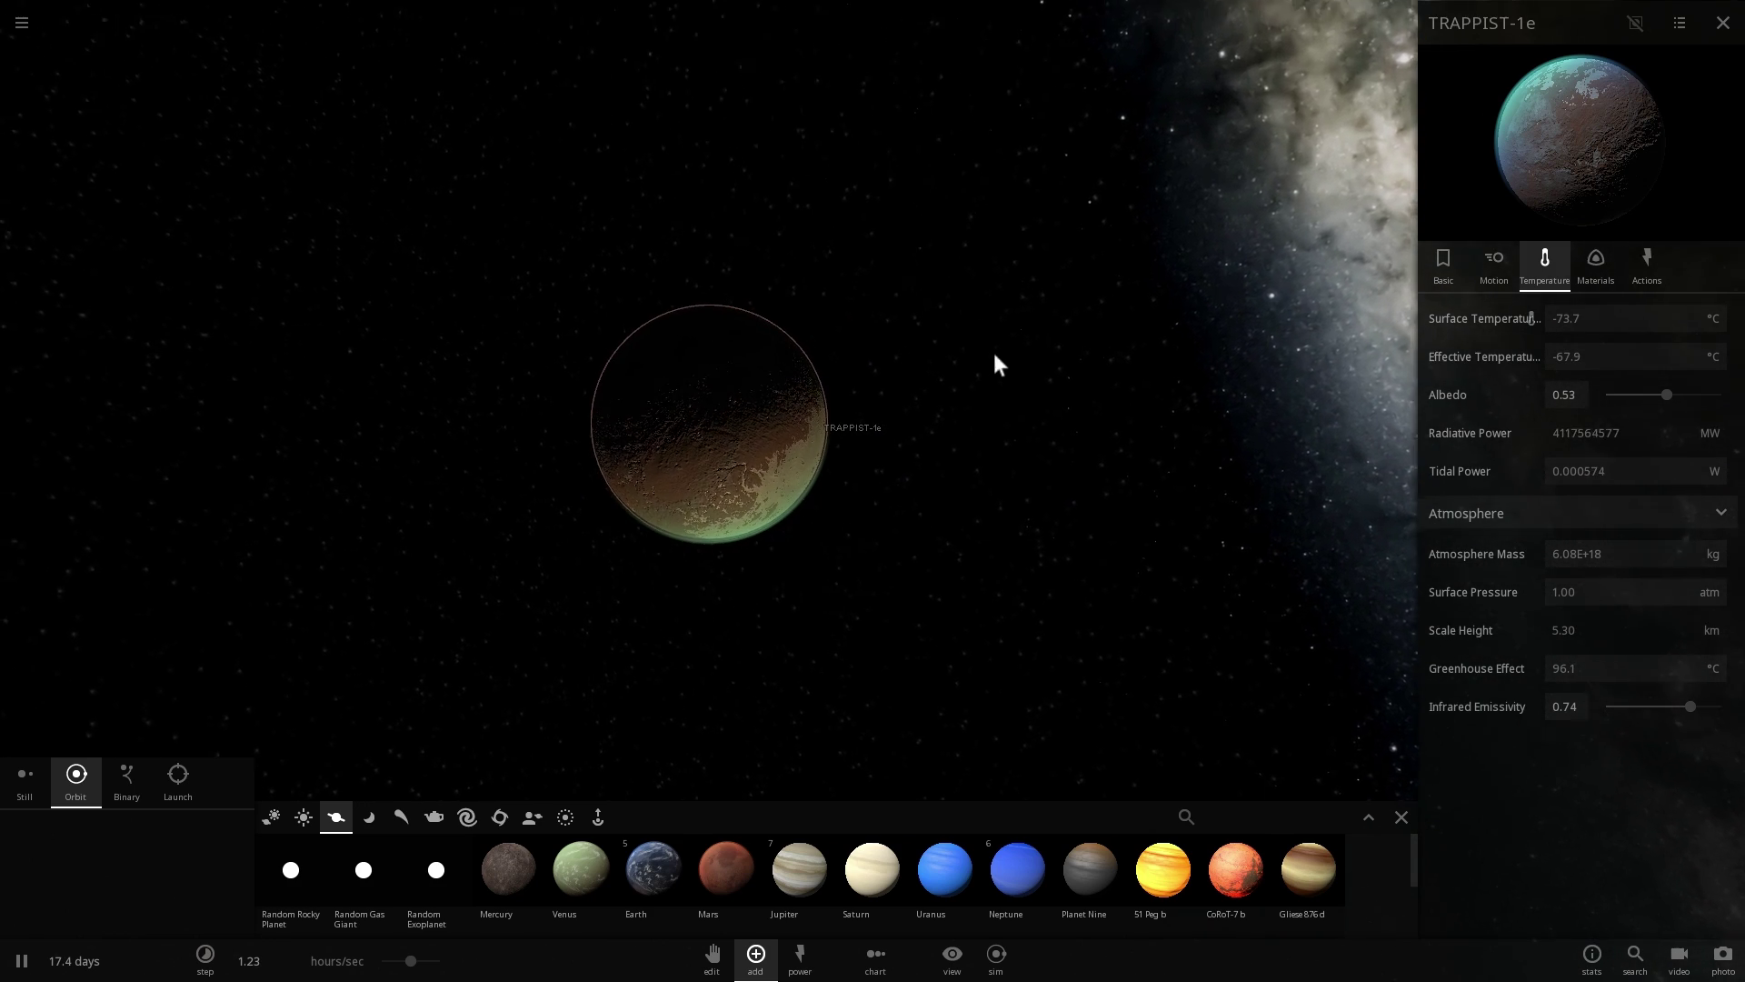
scroll(1015, 391, down, 3)
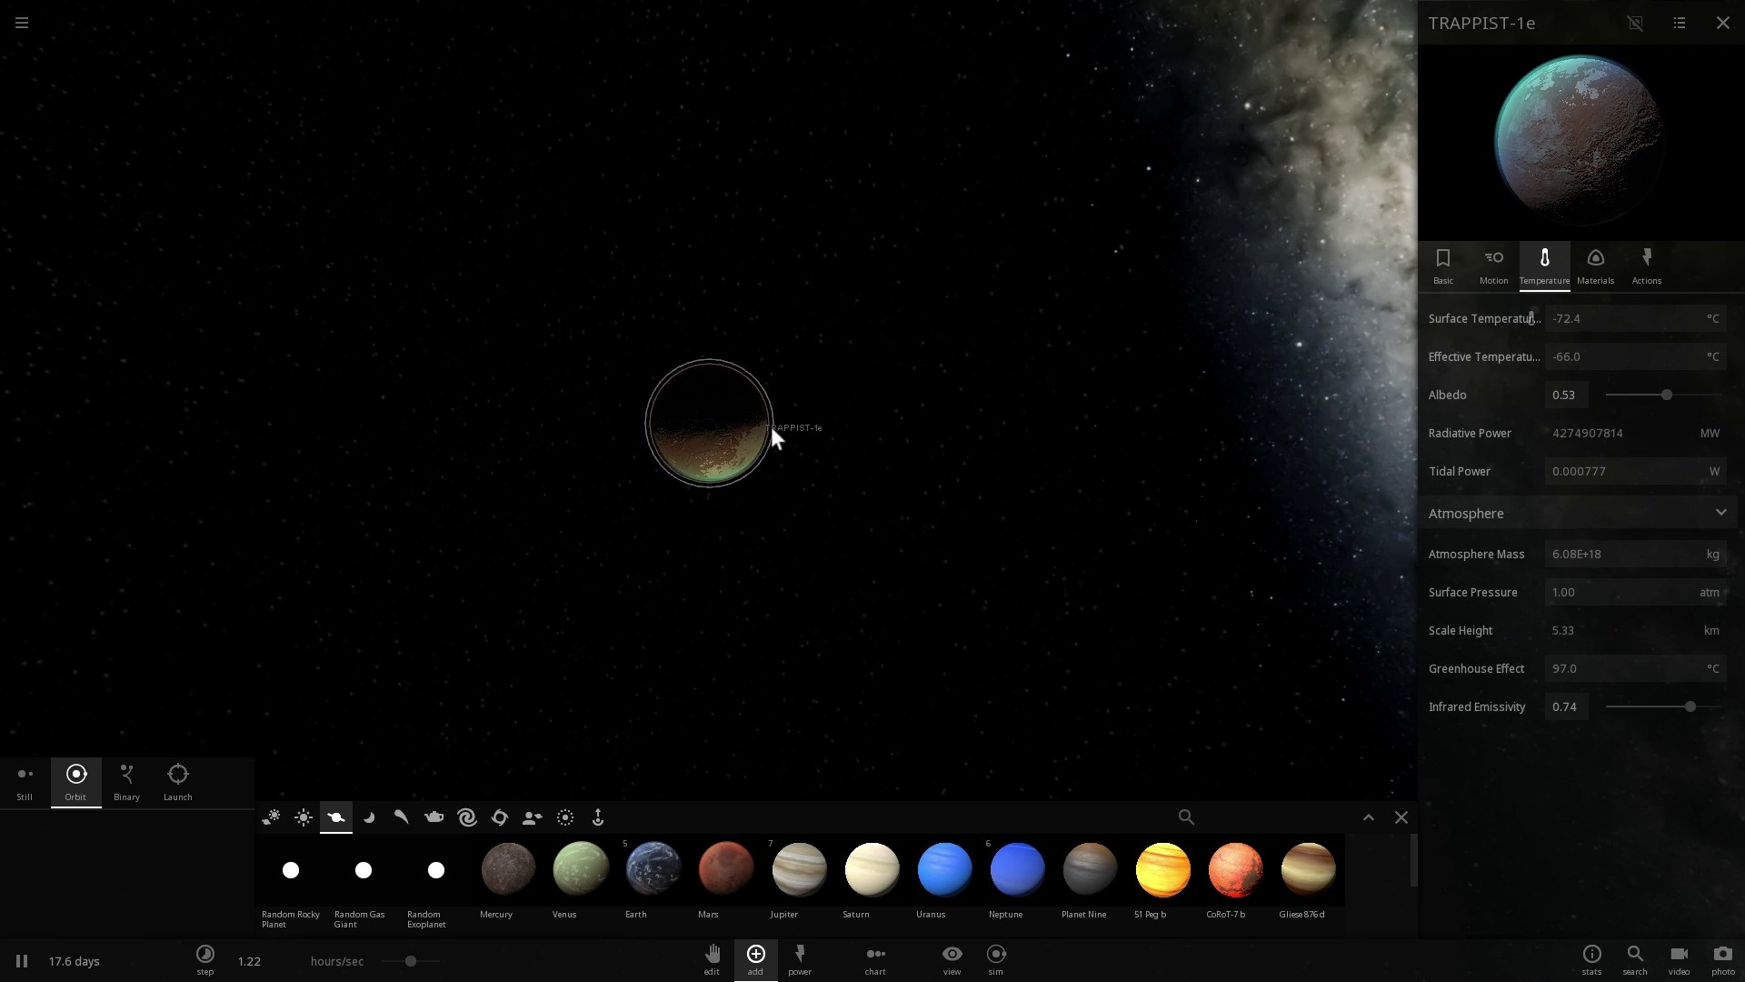
scroll(771, 425, up, 3)
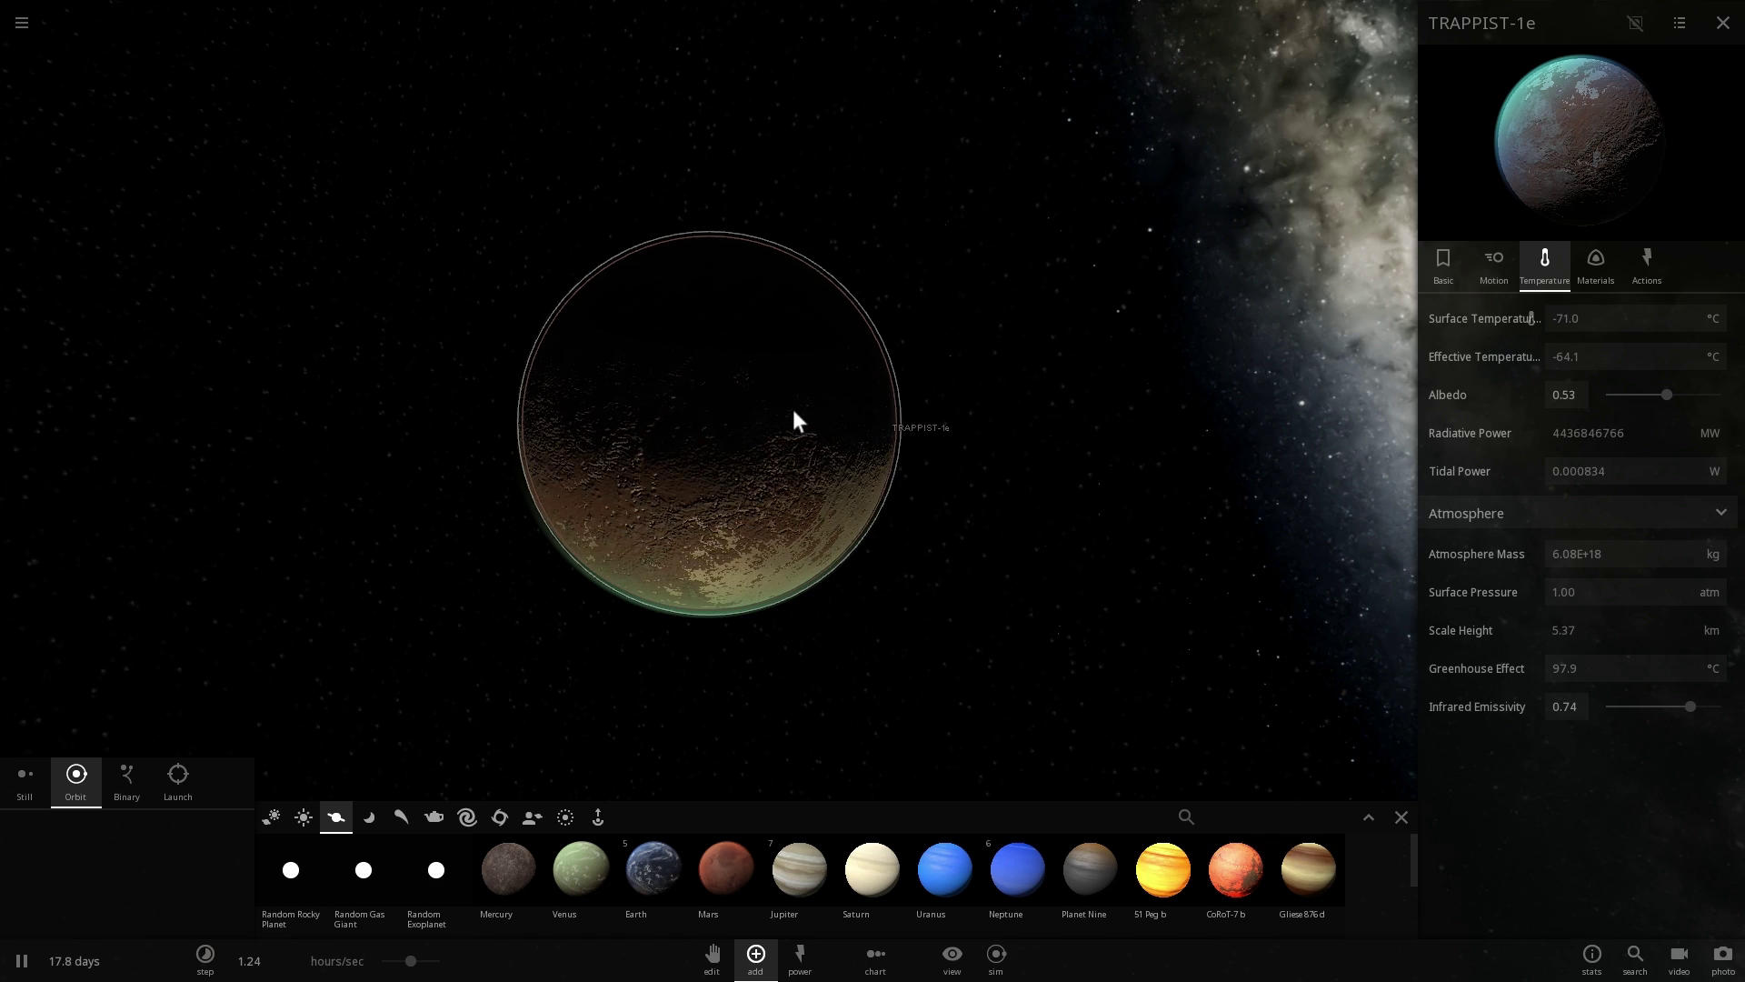
- Find TRAPPIST-1f in the orbit view of the whole system, select it and view its surface up close
drag(795, 417, 956, 464)
scroll(956, 463, down, 5)
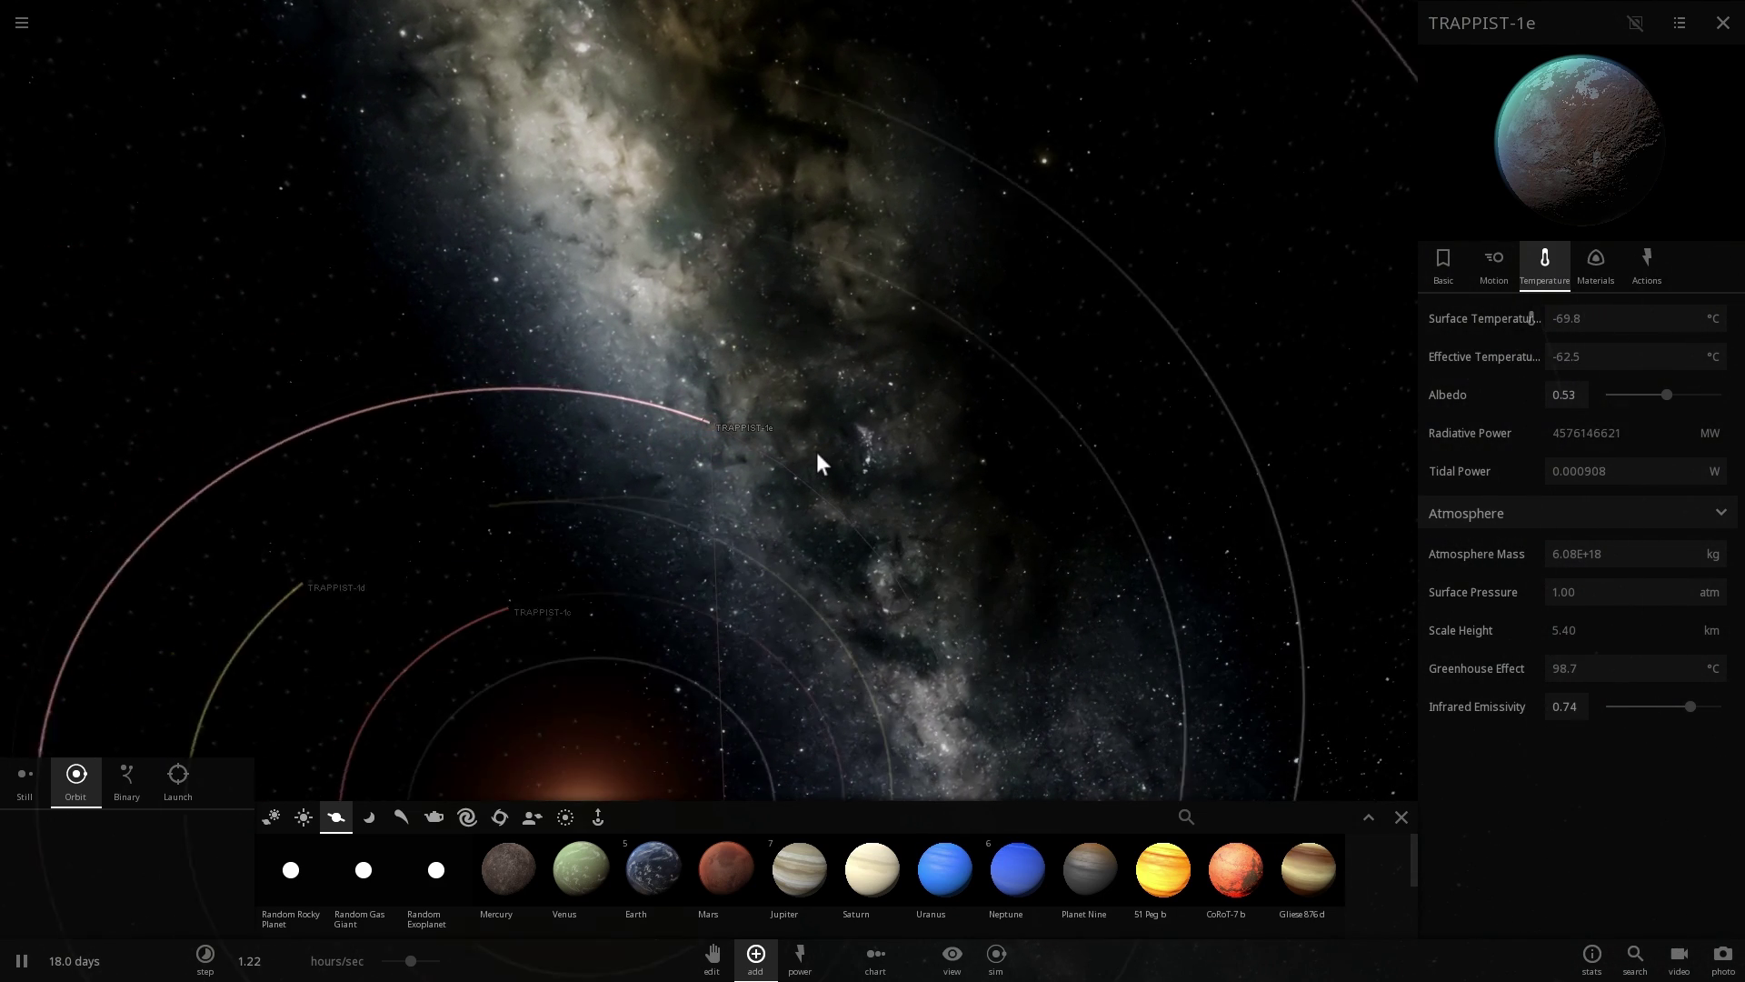
scroll(816, 452, down, 2)
scroll(872, 545, down, 2)
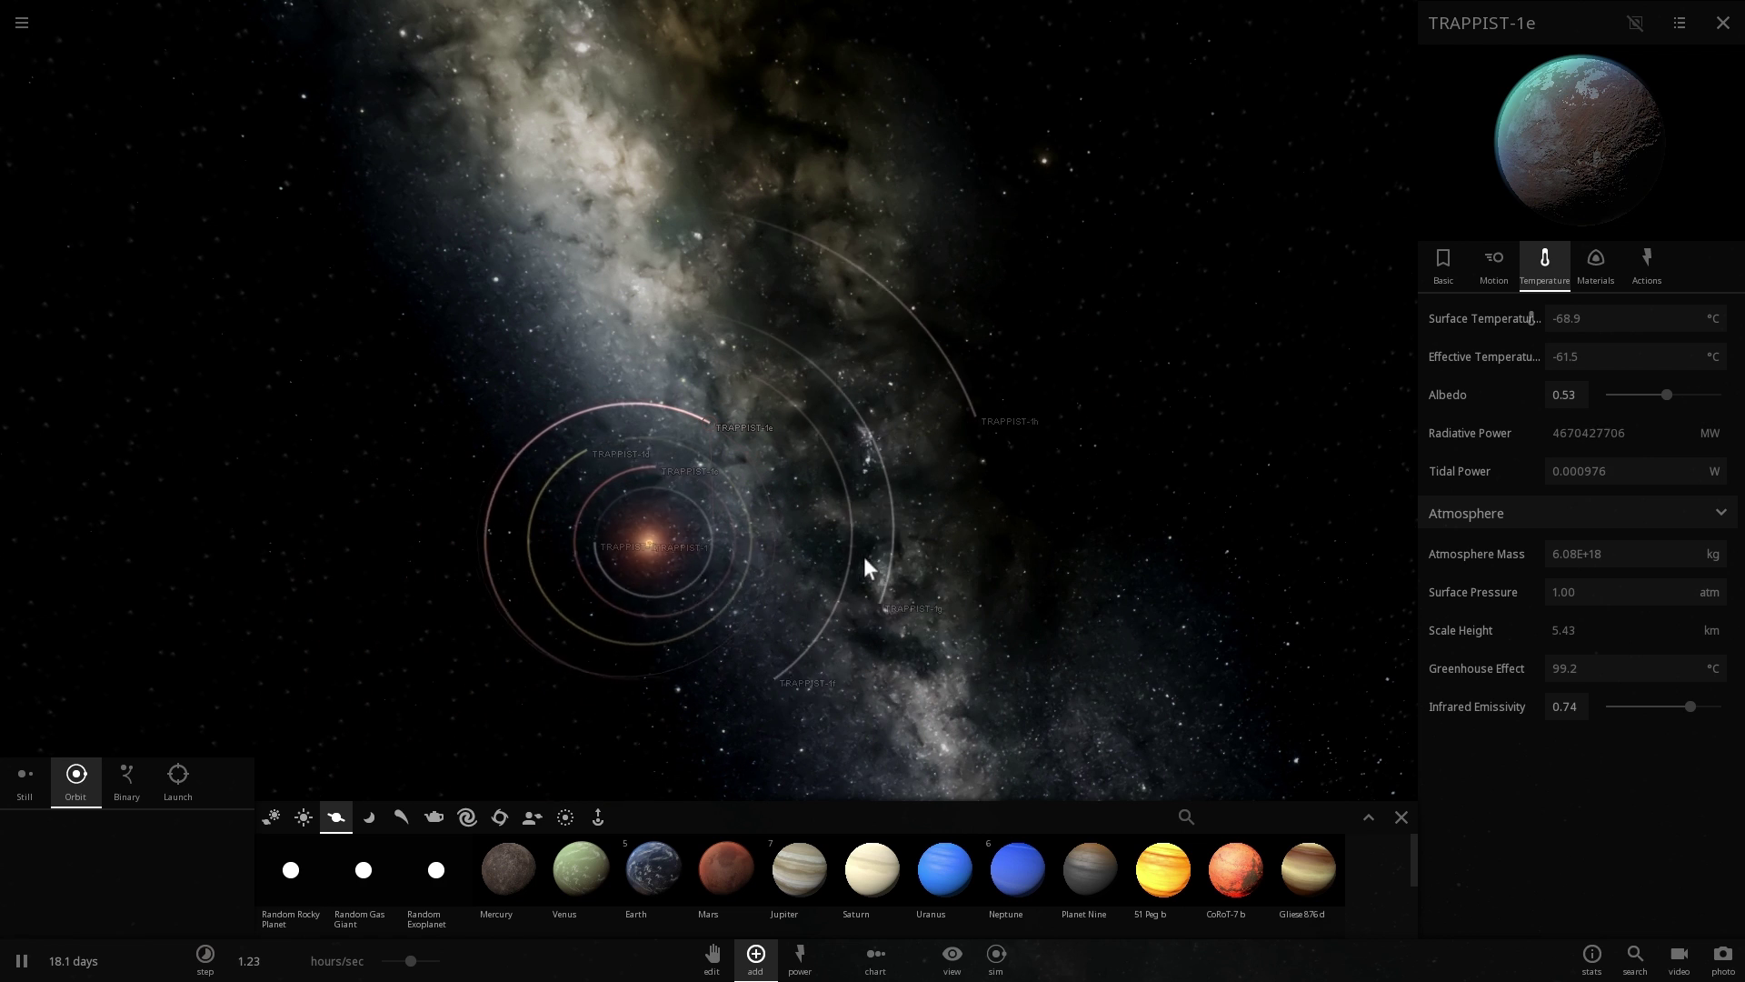
click(761, 638)
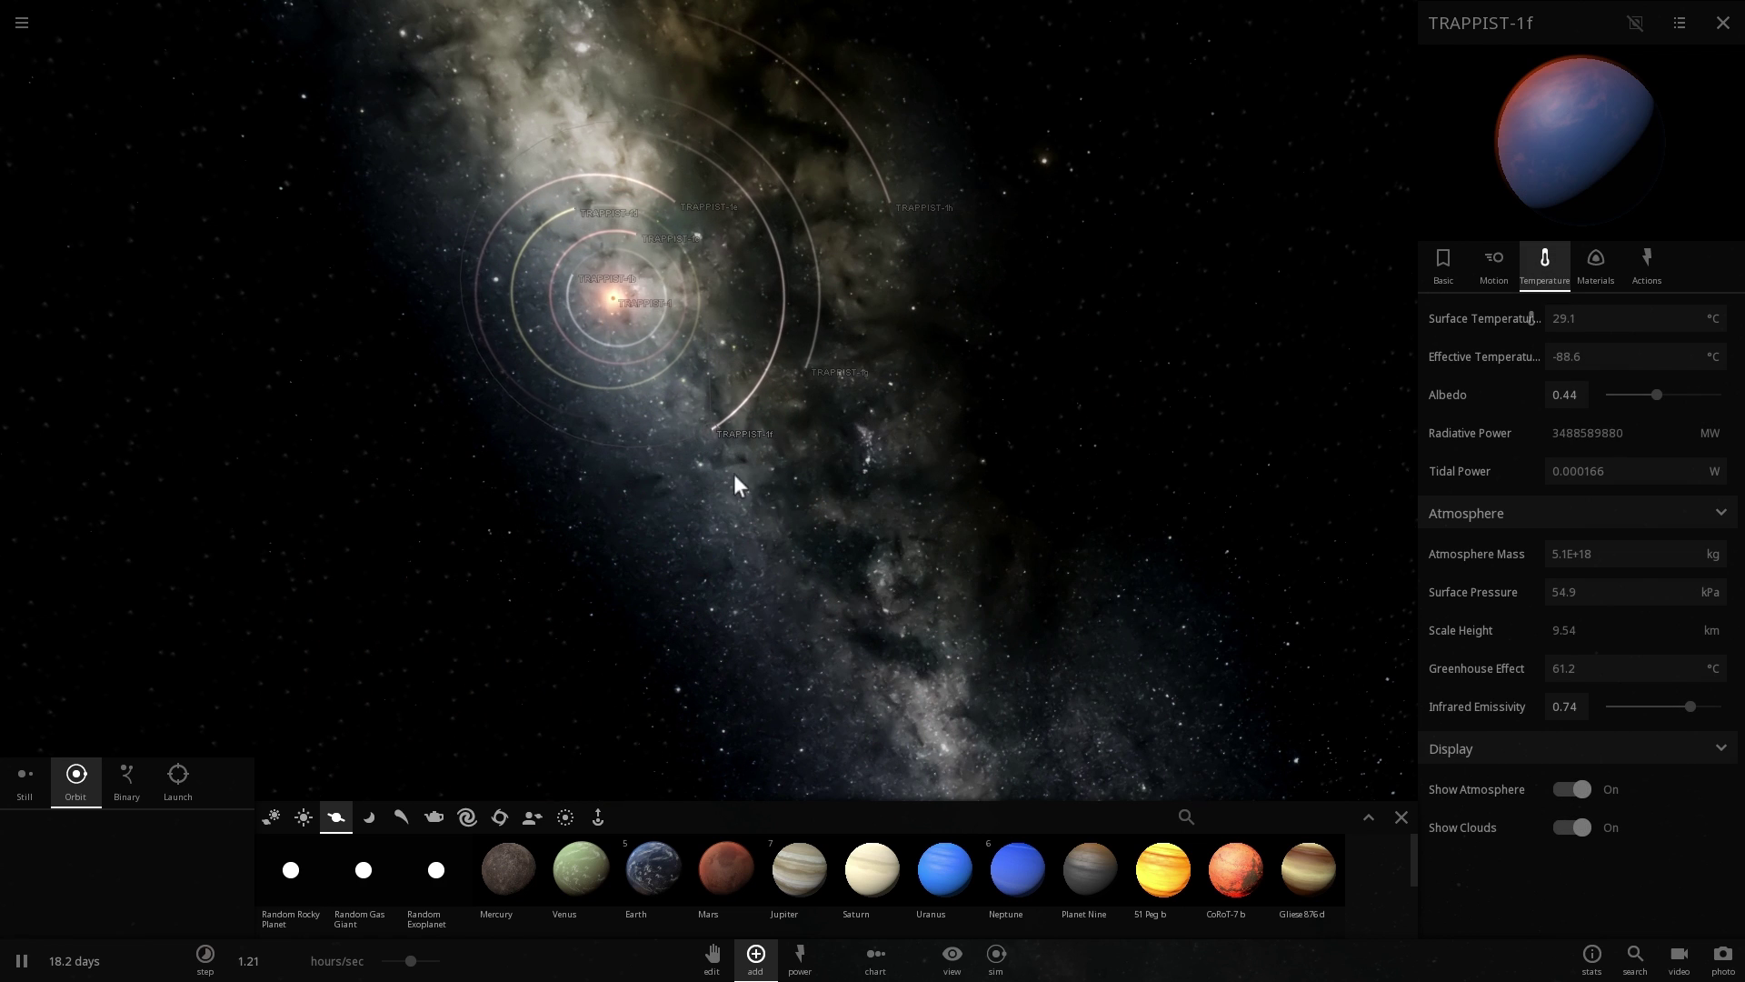
scroll(727, 434, up, 3)
scroll(709, 426, up, 5)
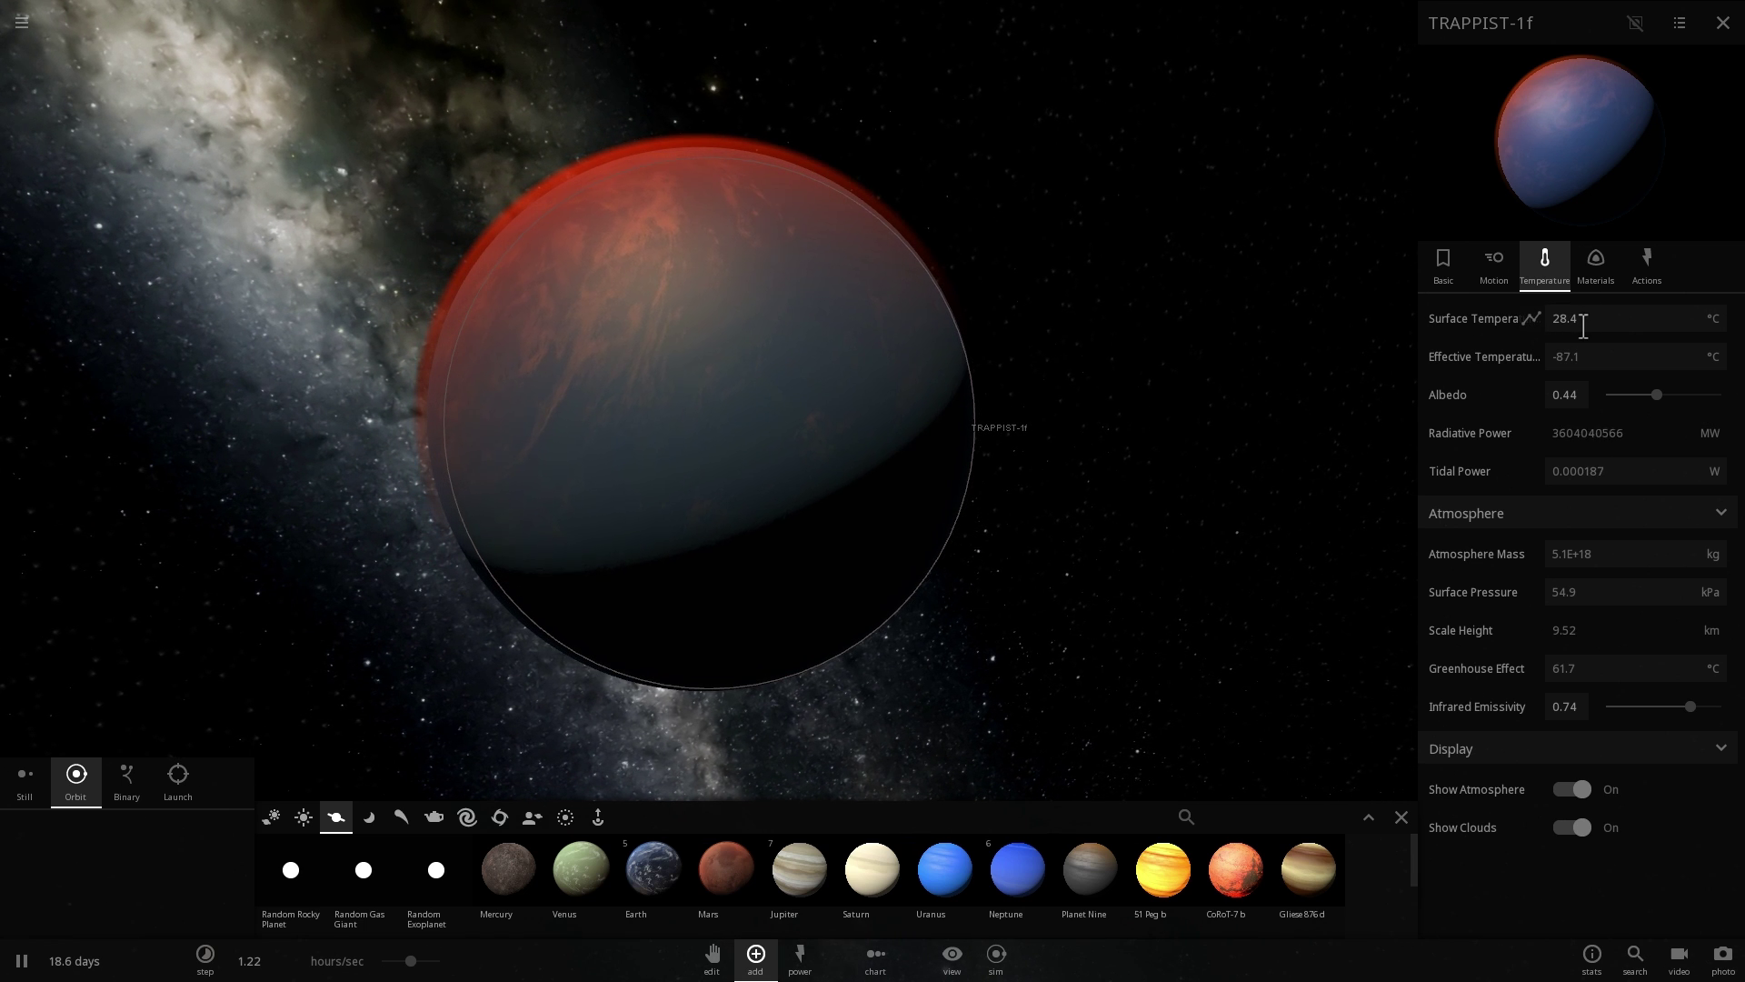
- Review the material composition and basic properties of TRAPPIST-1f and compare its size with an unplaced Earth
click(1583, 270)
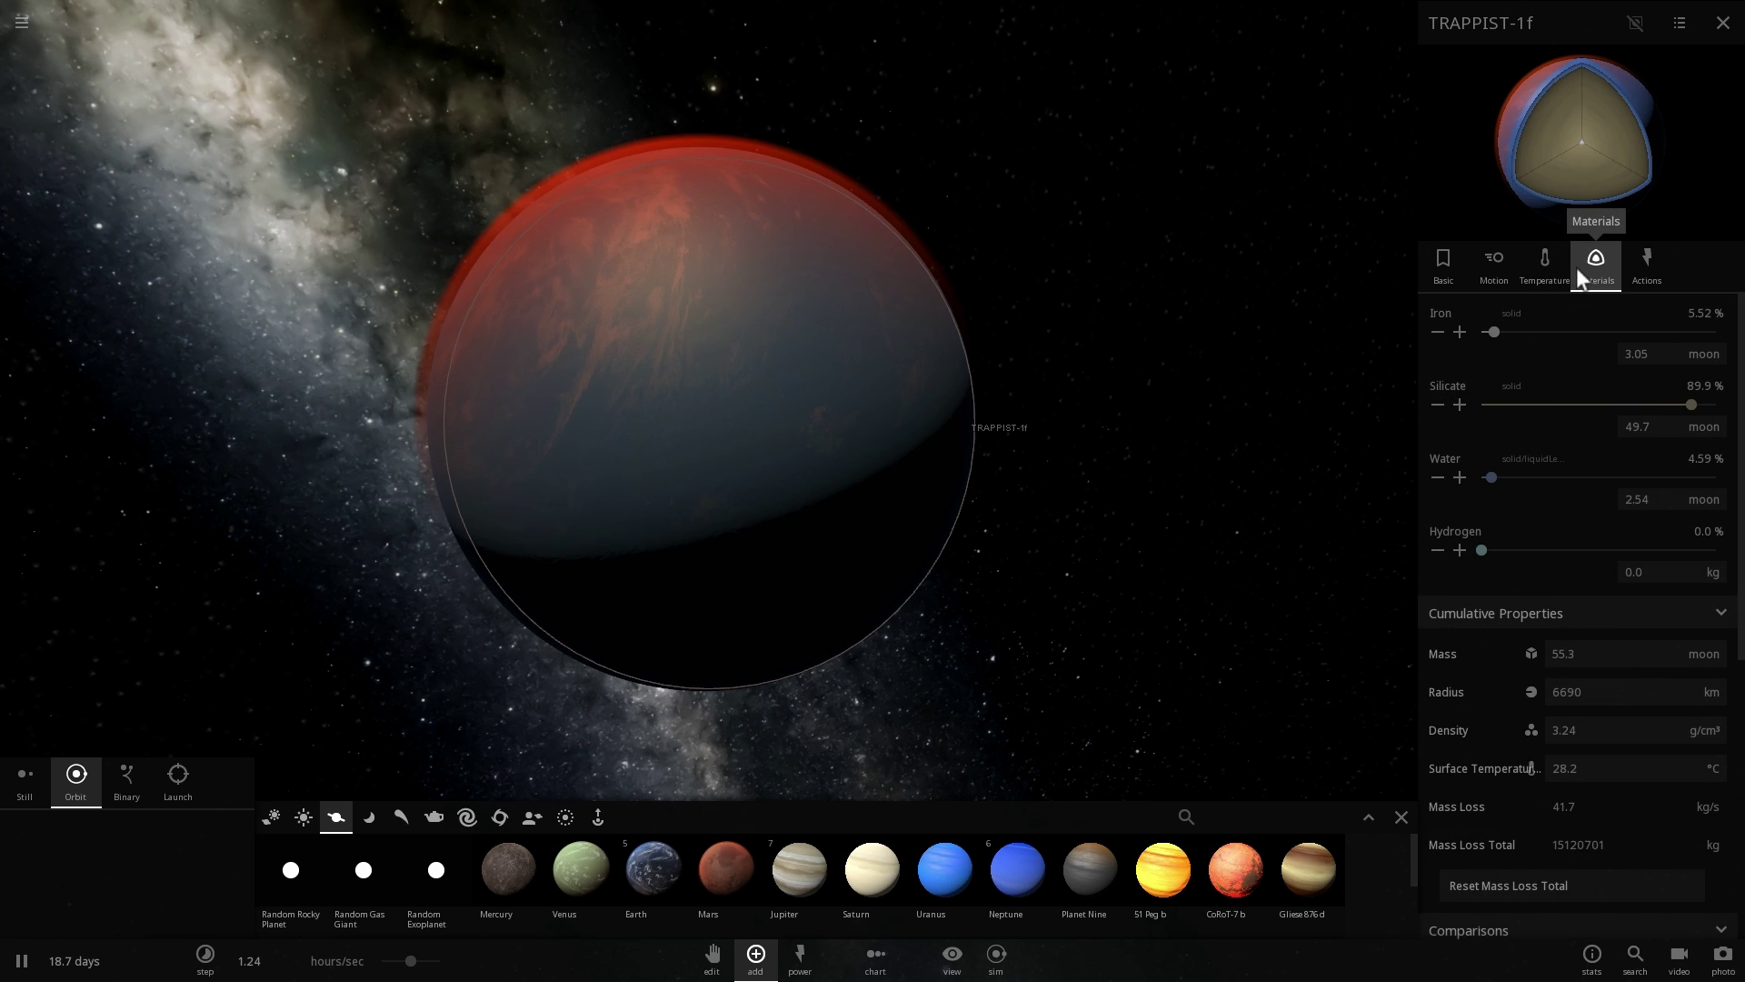
click(1452, 275)
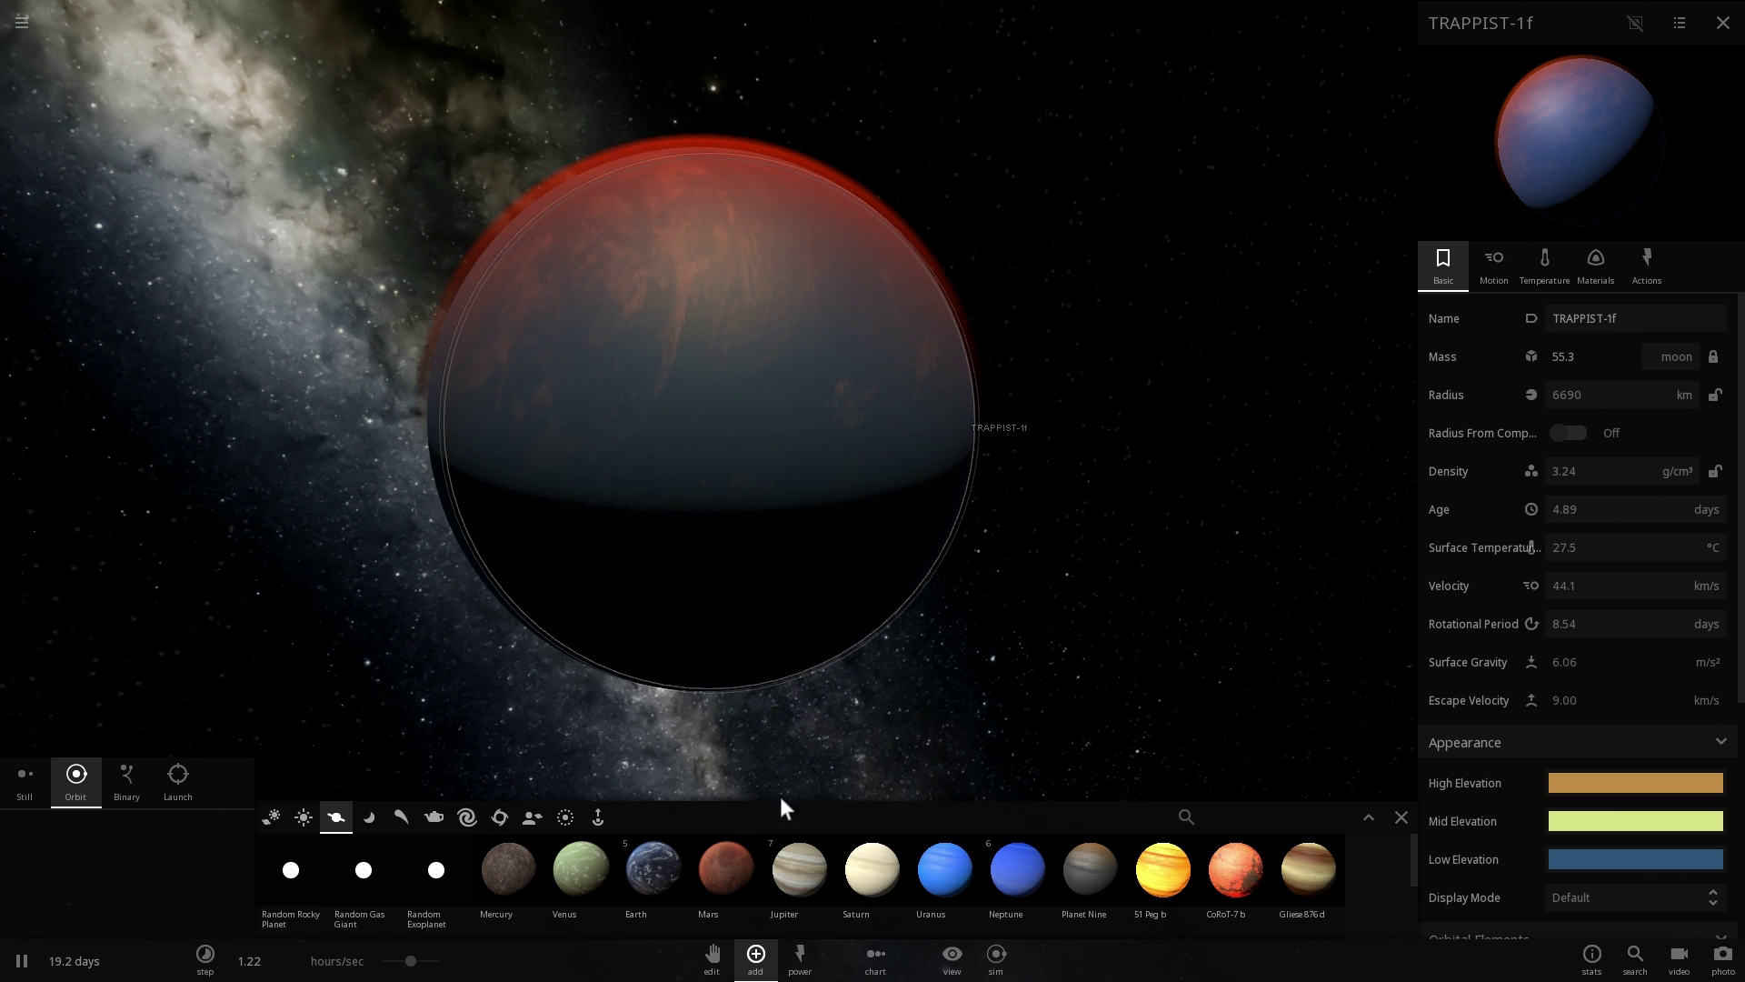
click(627, 869)
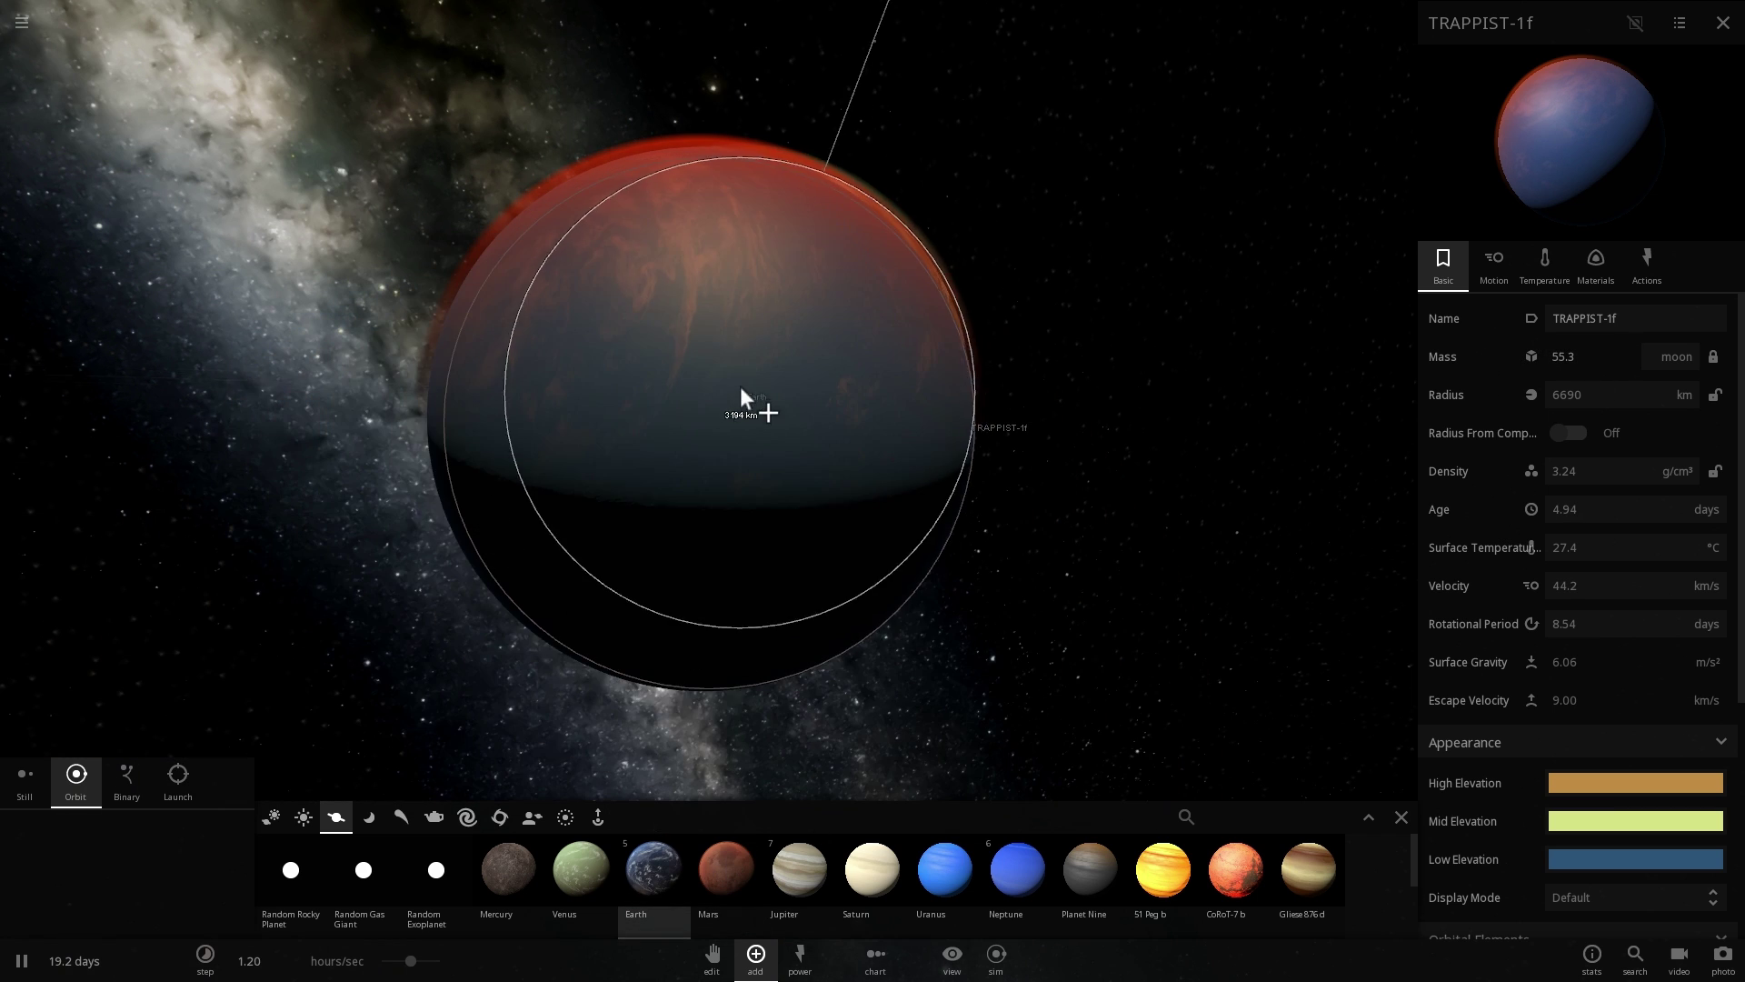
right_click(825, 411)
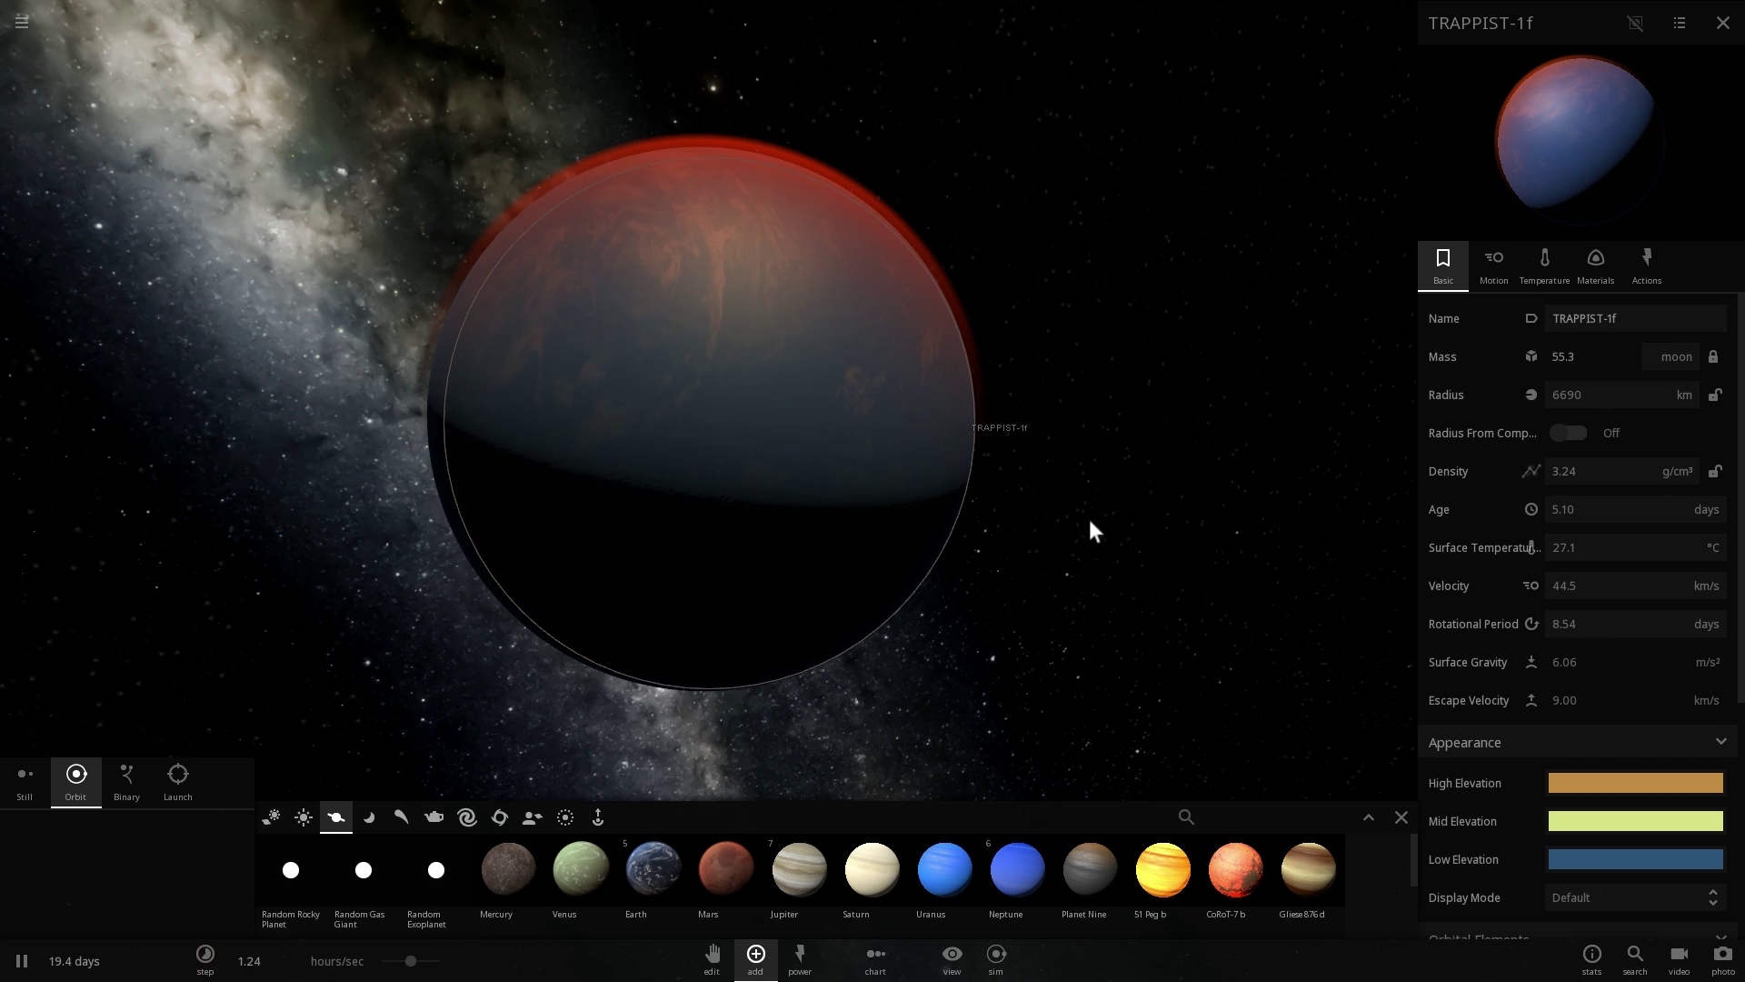
- Reduce the water content of TRAPPIST-1f to 0%
drag(1088, 520, 896, 376)
click(1603, 266)
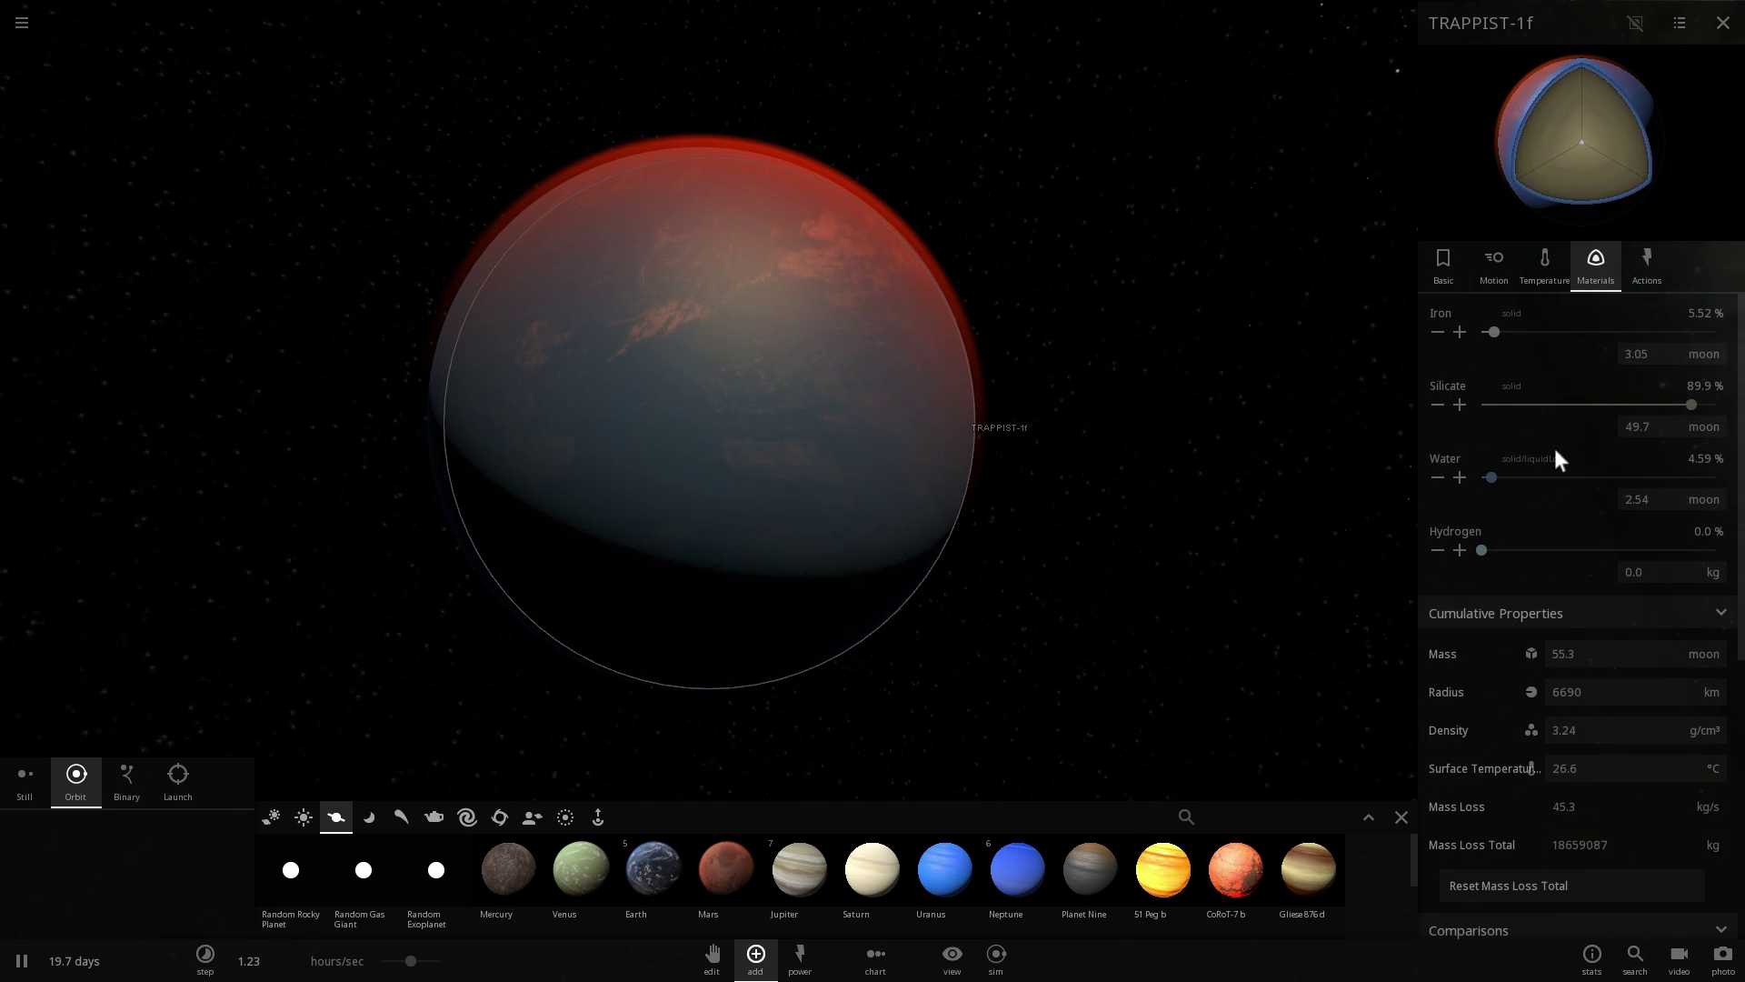
drag(1486, 474, 1474, 473)
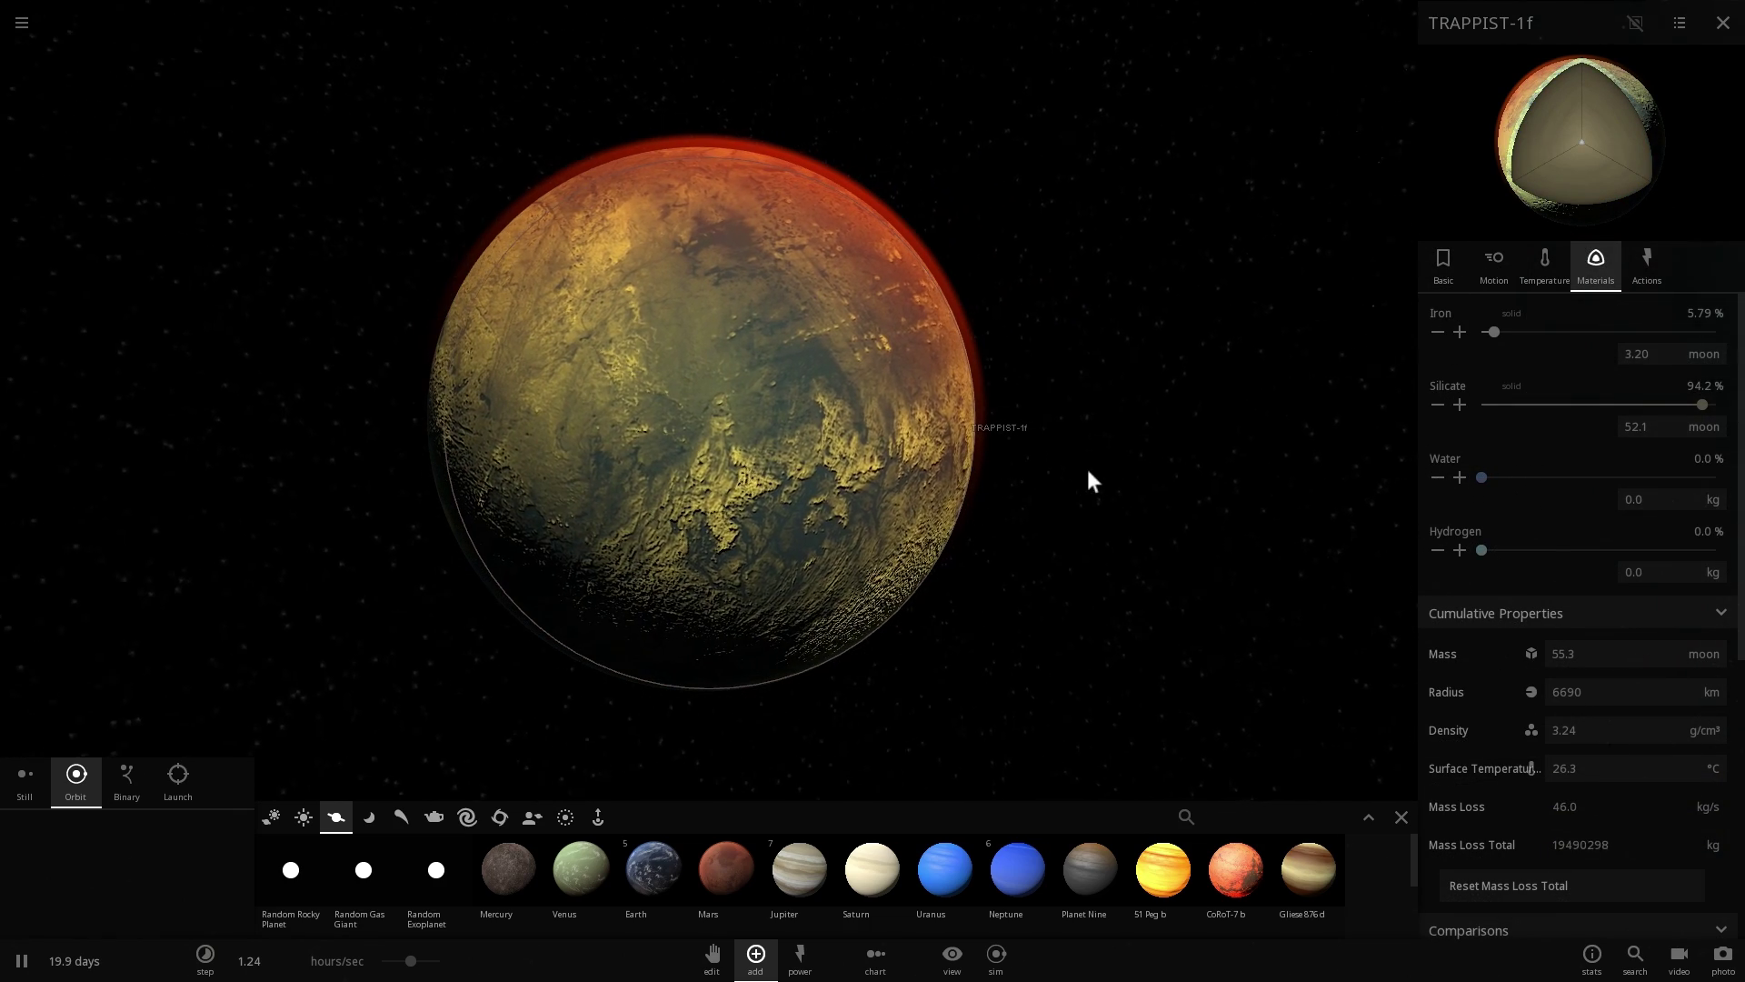
- Set the atmospheric surface pressure of TRAPPIST-1f to 0
click(1541, 271)
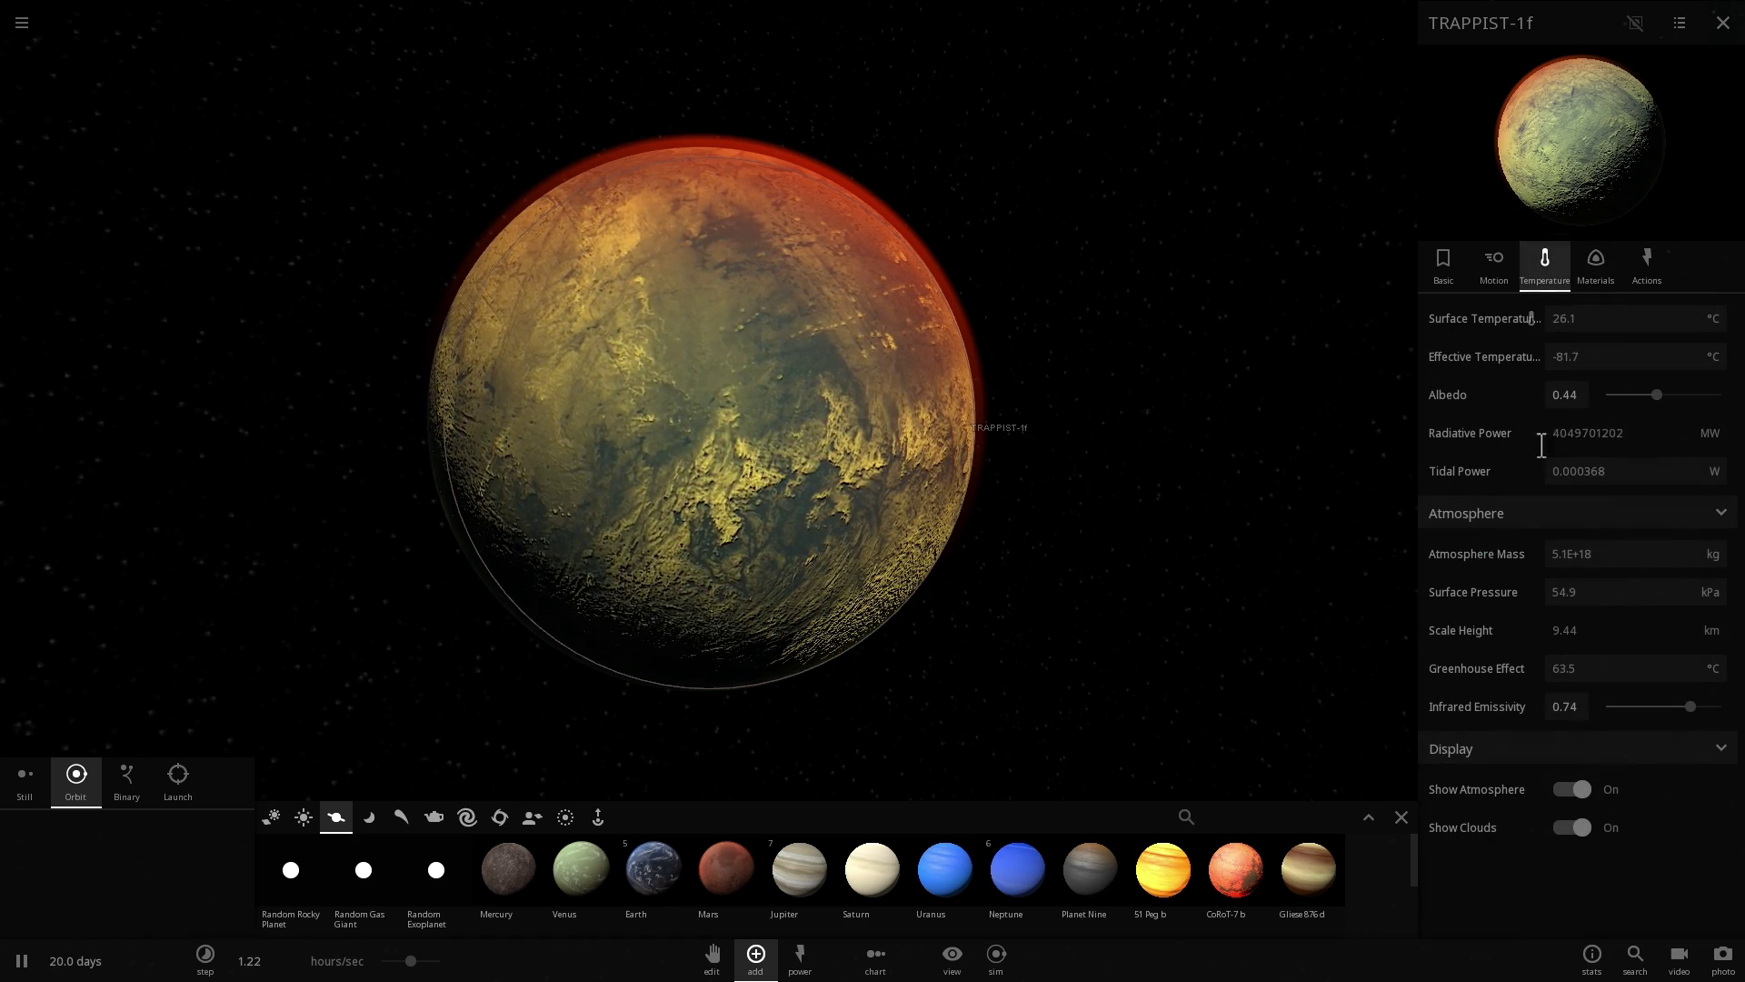
click(1593, 592)
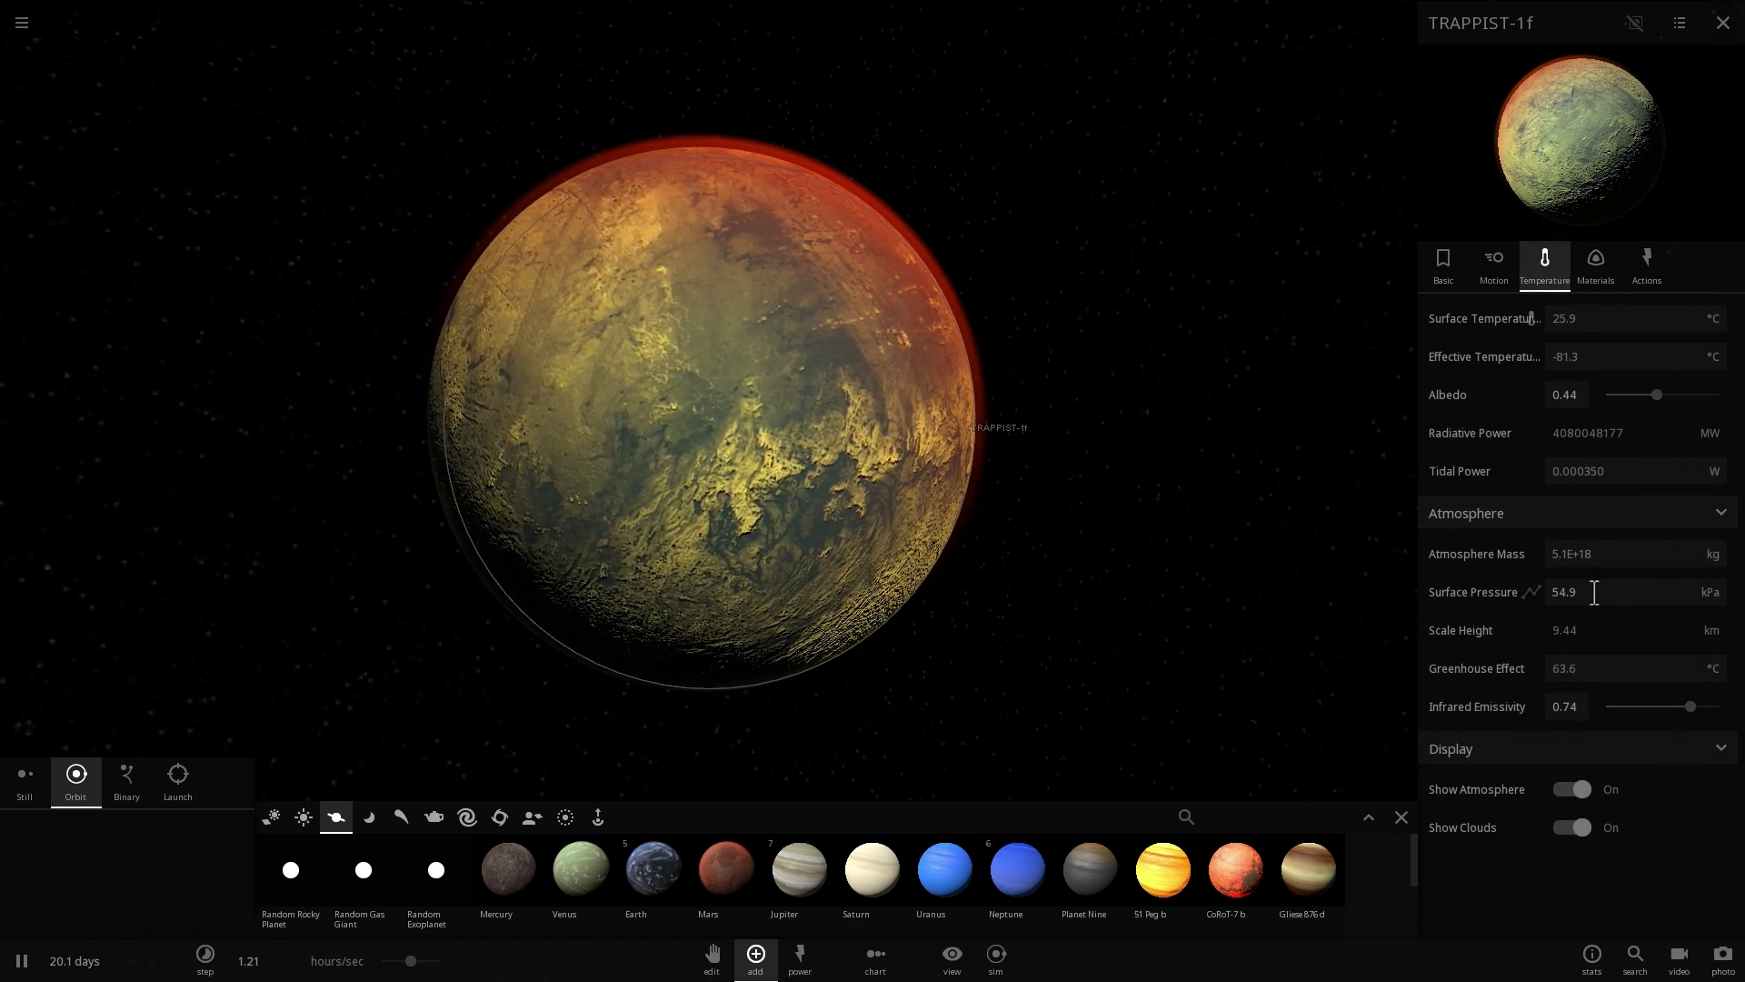
drag(1553, 588, 1408, 563)
text(0)
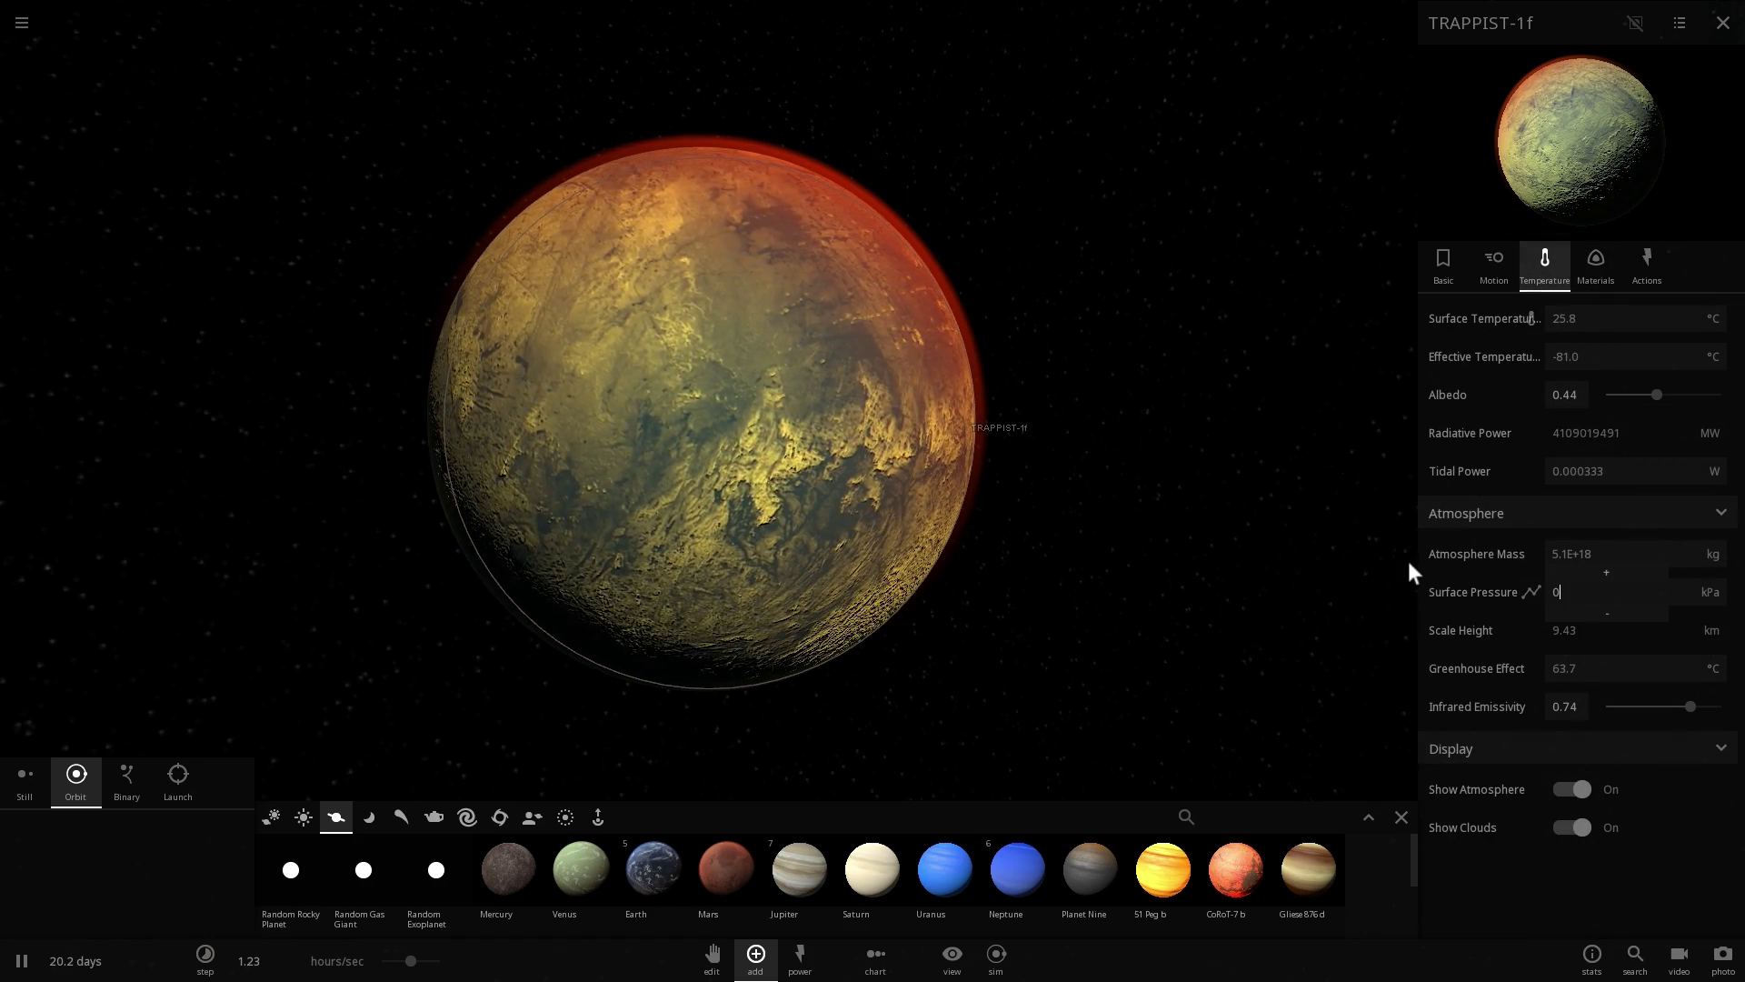
key(Return)
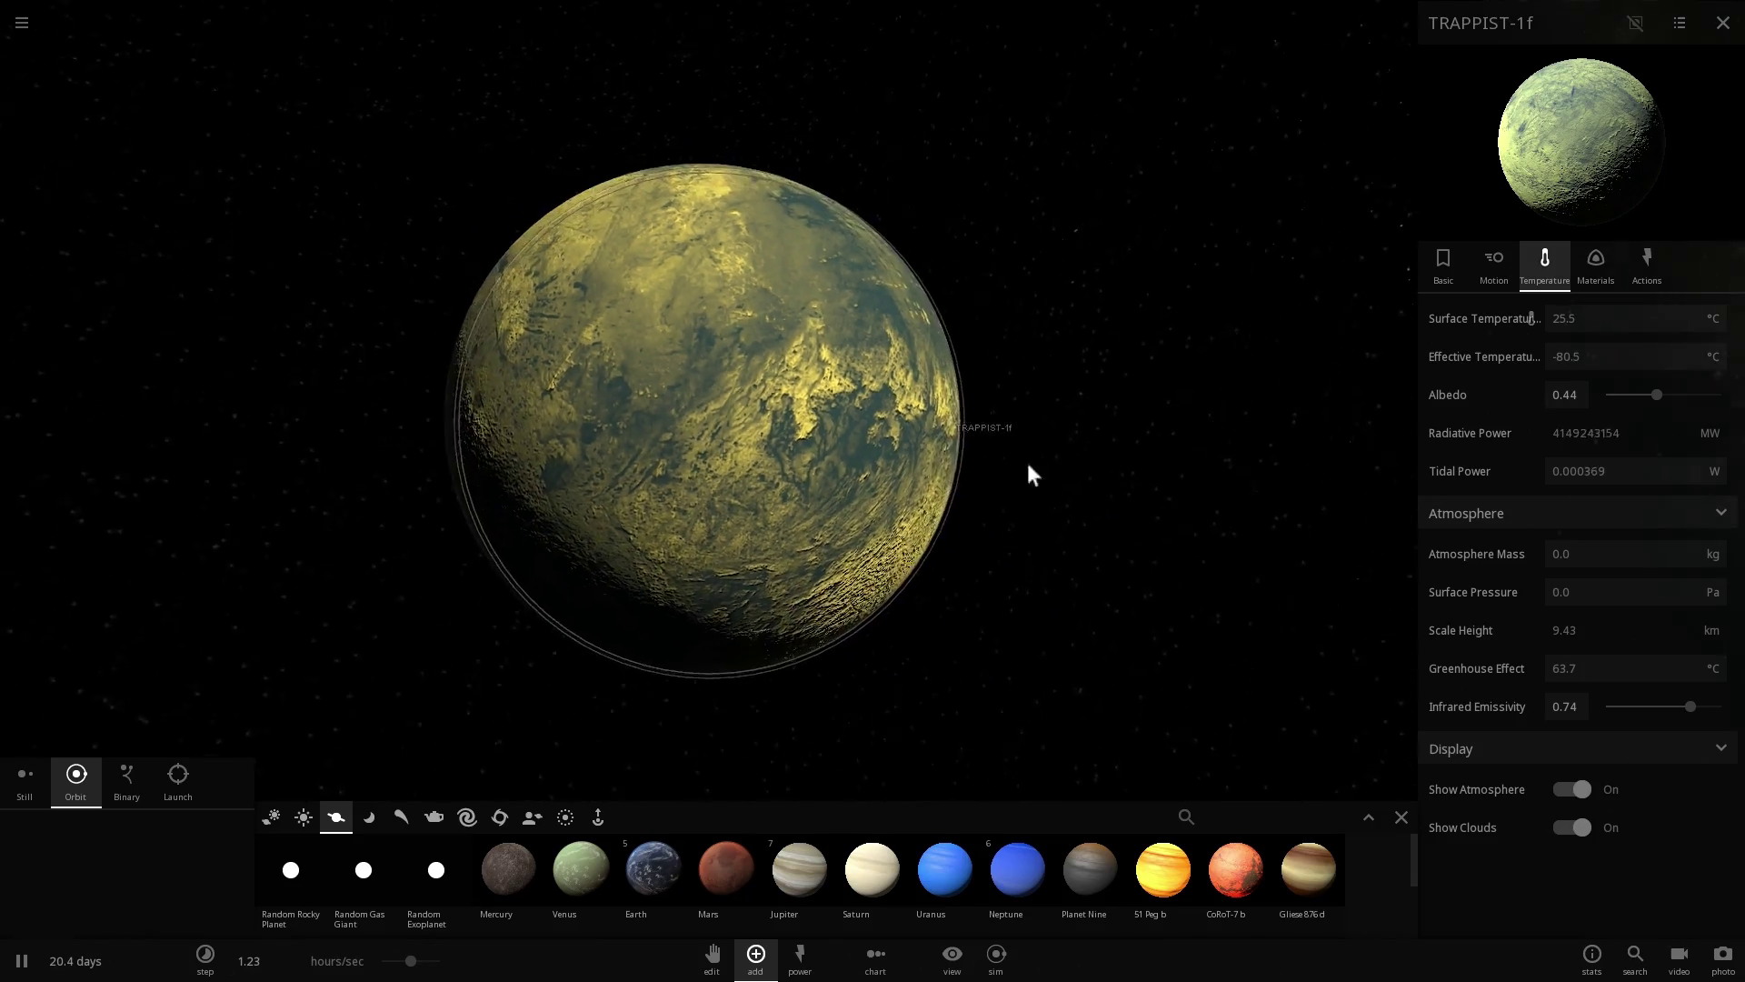
- Examine the surface of TRAPPIST-1f without its atmosphere from several angles and distances, on both the day and night sides
right_drag(1028, 464, 1088, 237)
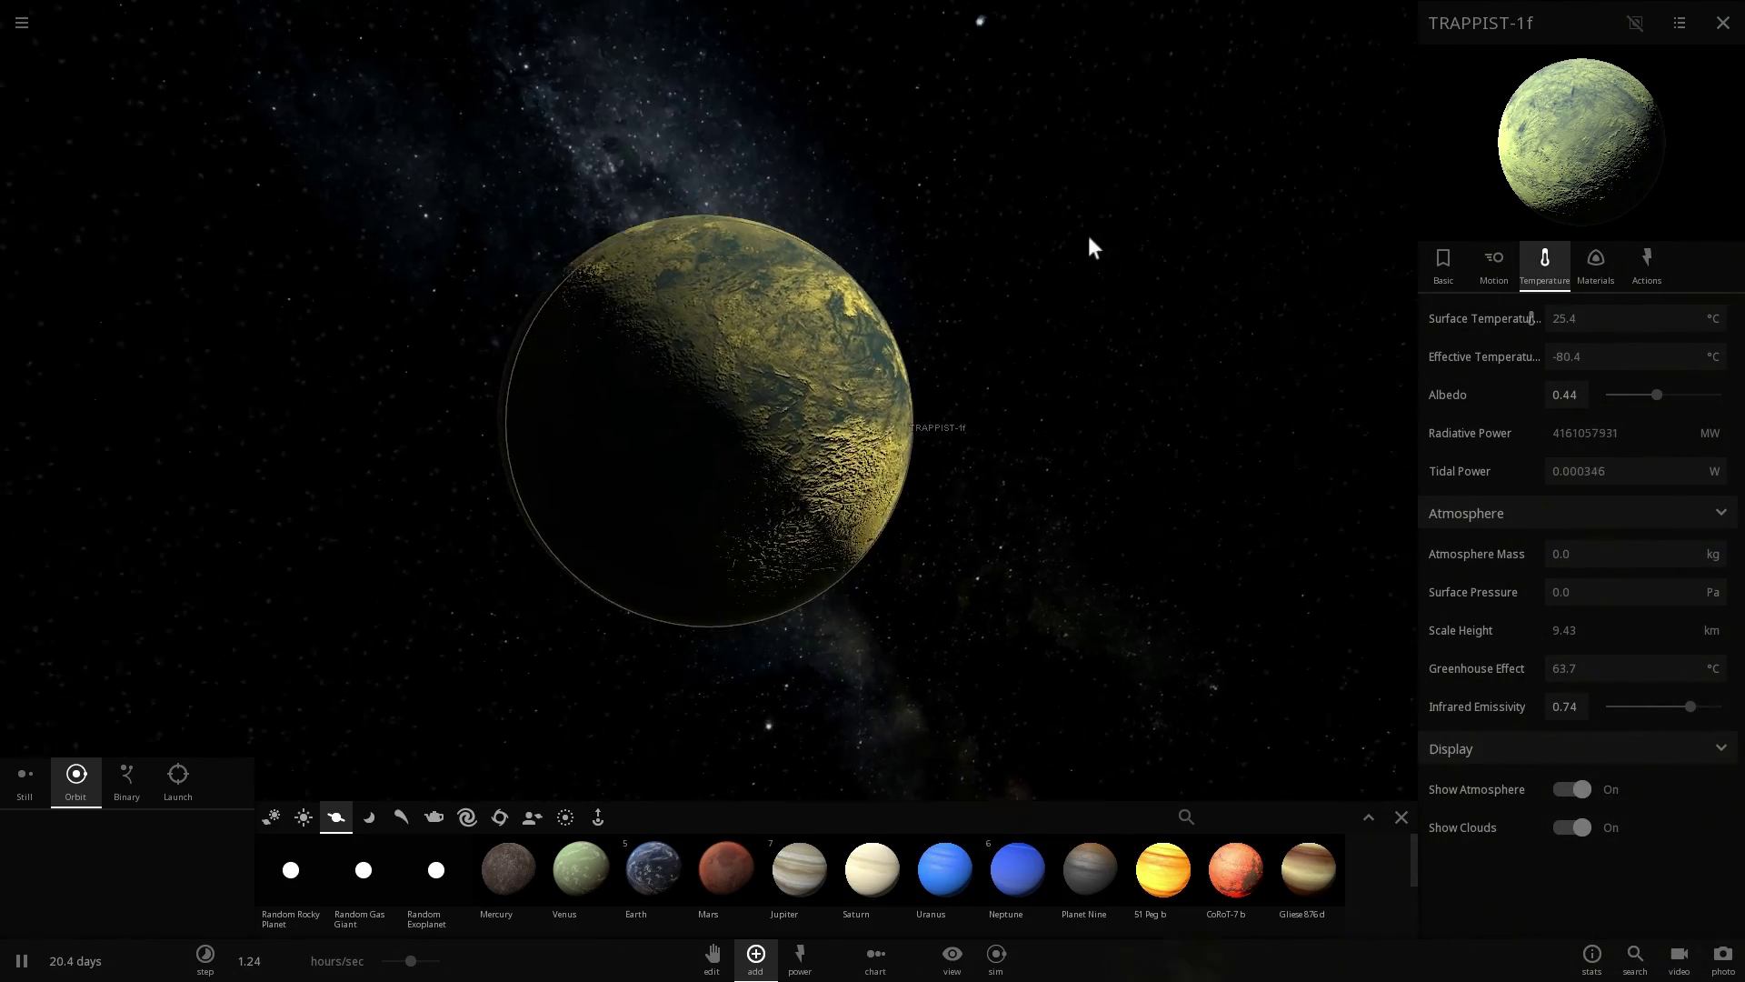
drag(1207, 345, 1198, 604)
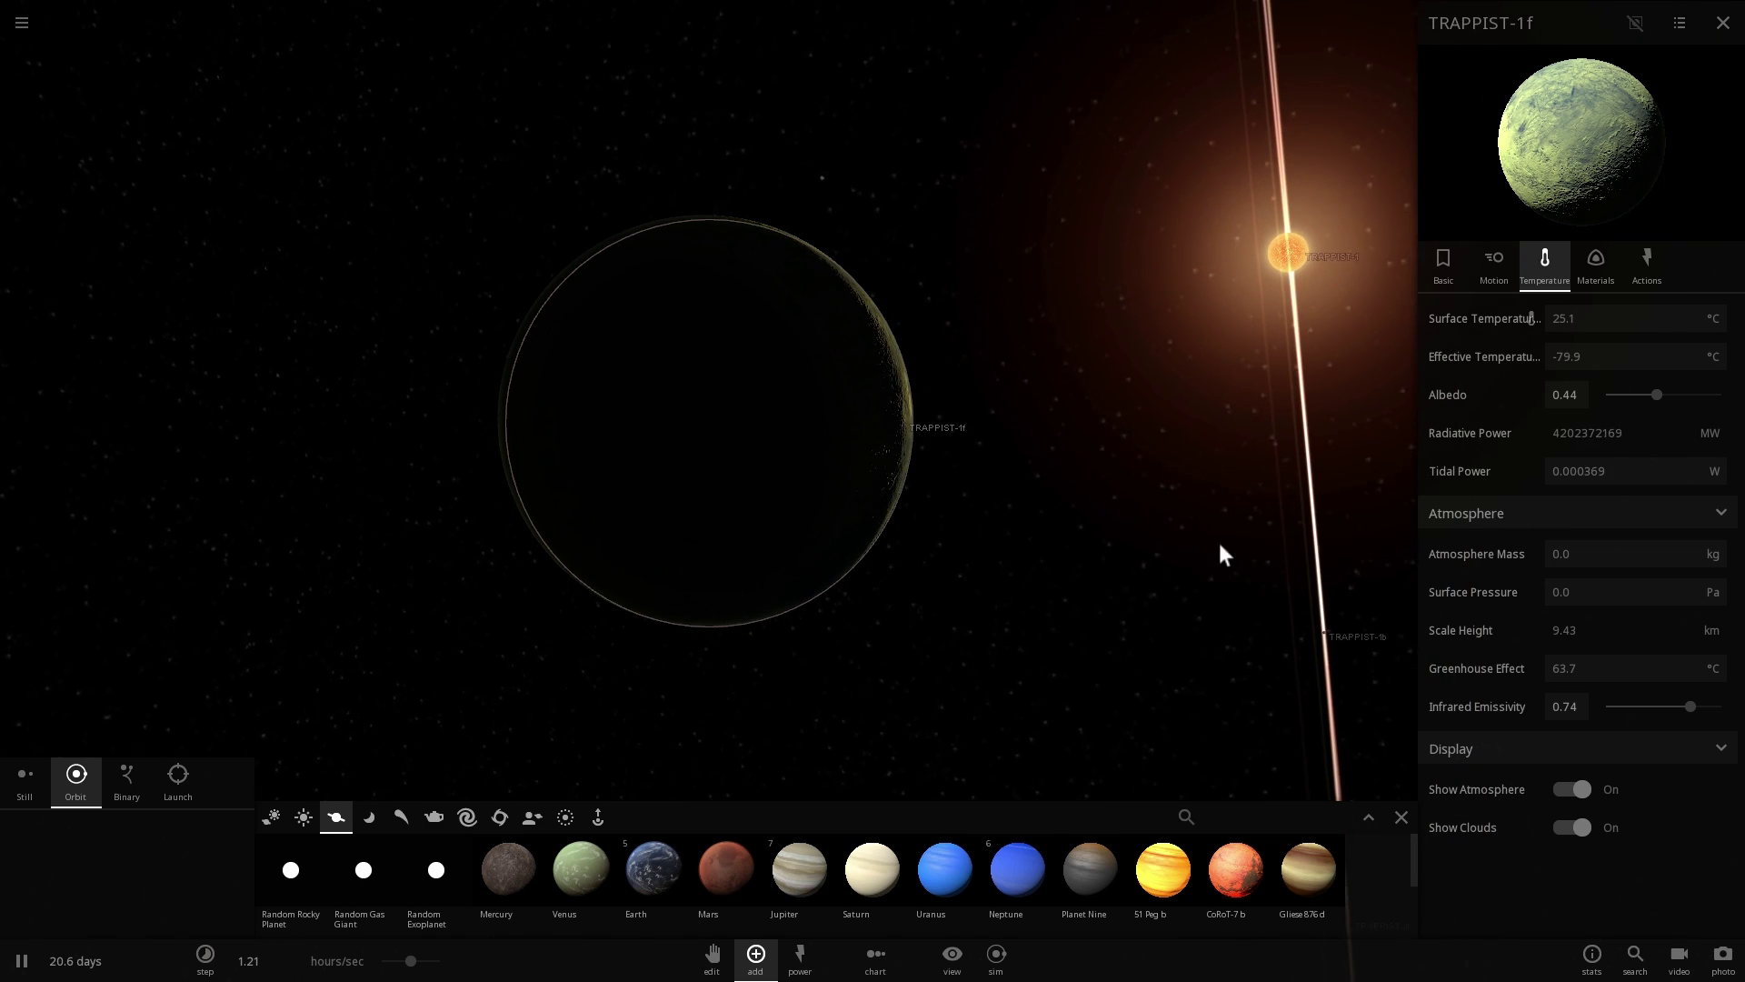
drag(1328, 348, 918, 394)
scroll(1090, 347, down, 3)
scroll(918, 394, down, 5)
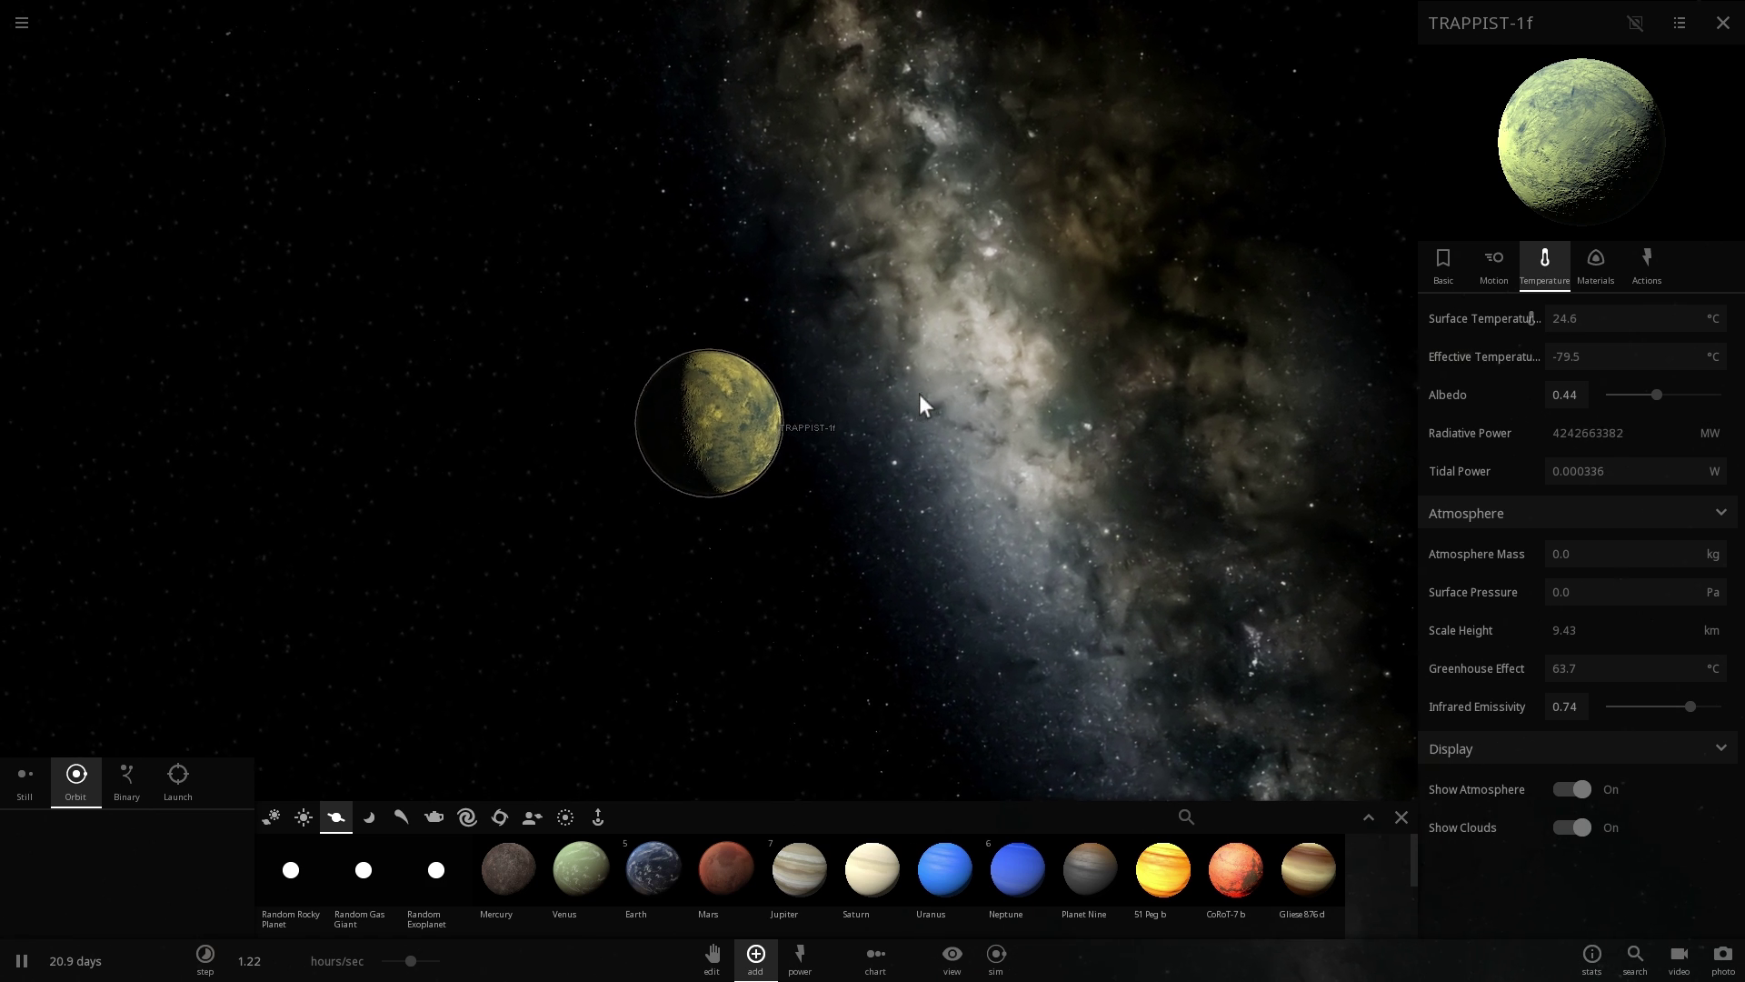
scroll(881, 390, down, 8)
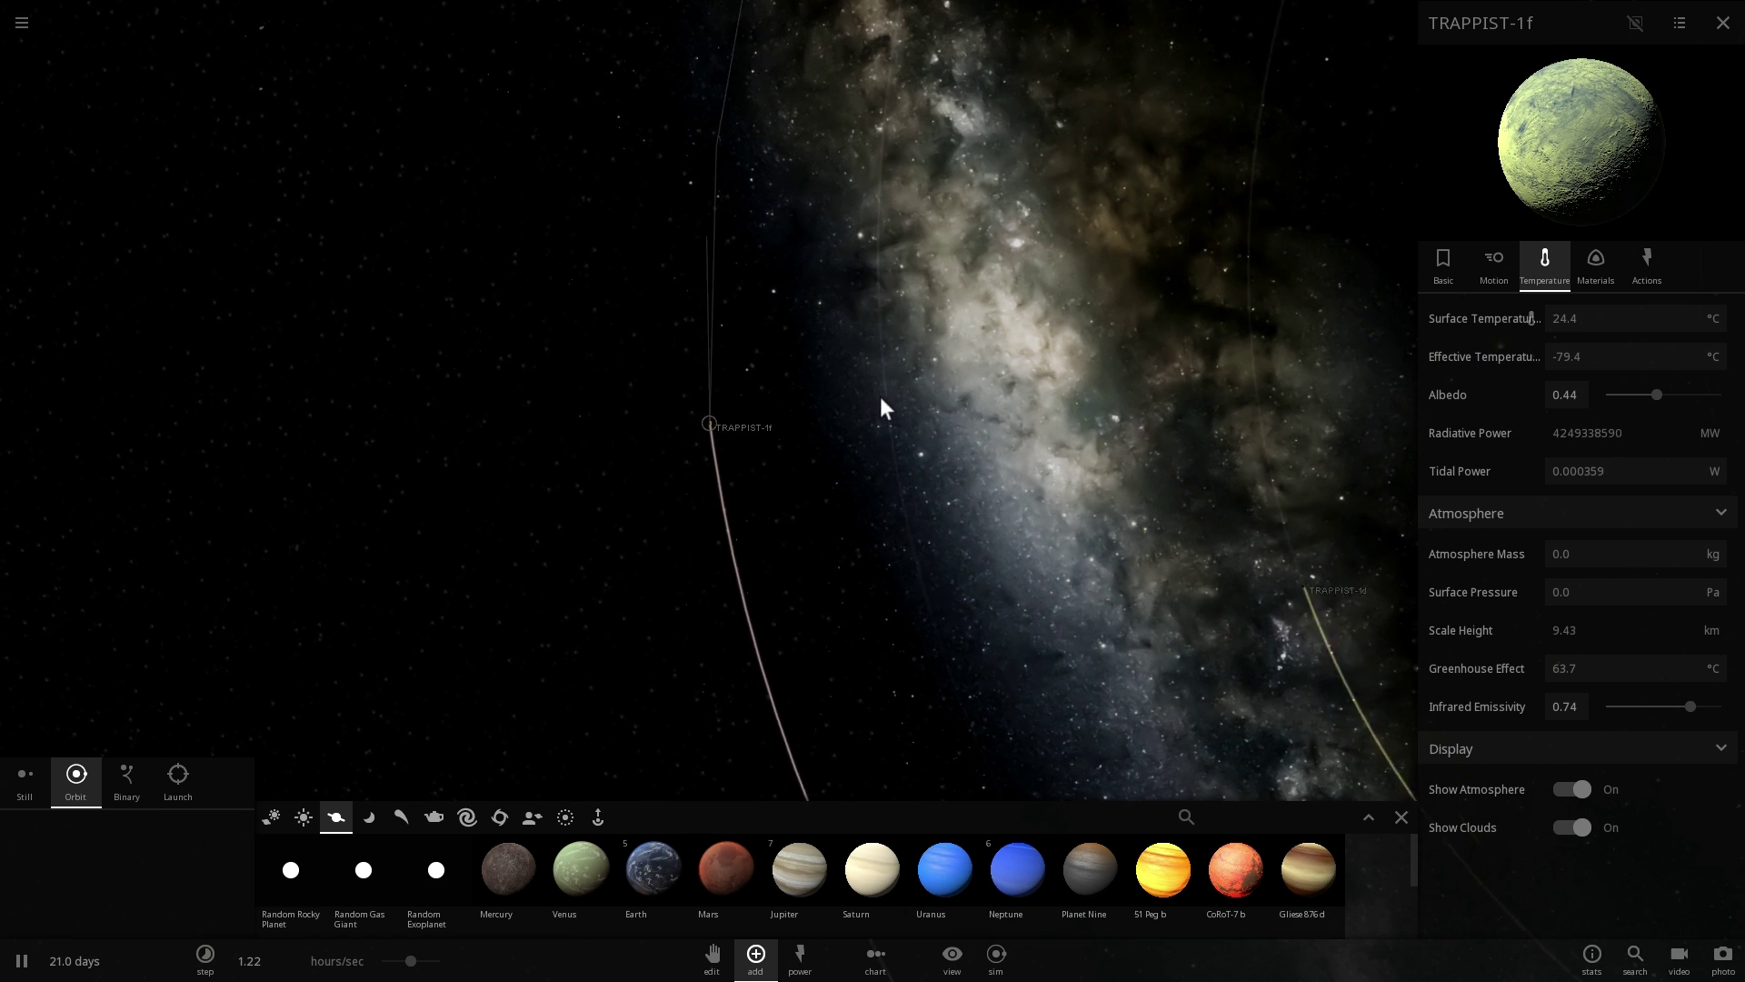
scroll(745, 413, up, 4)
scroll(724, 406, up, 5)
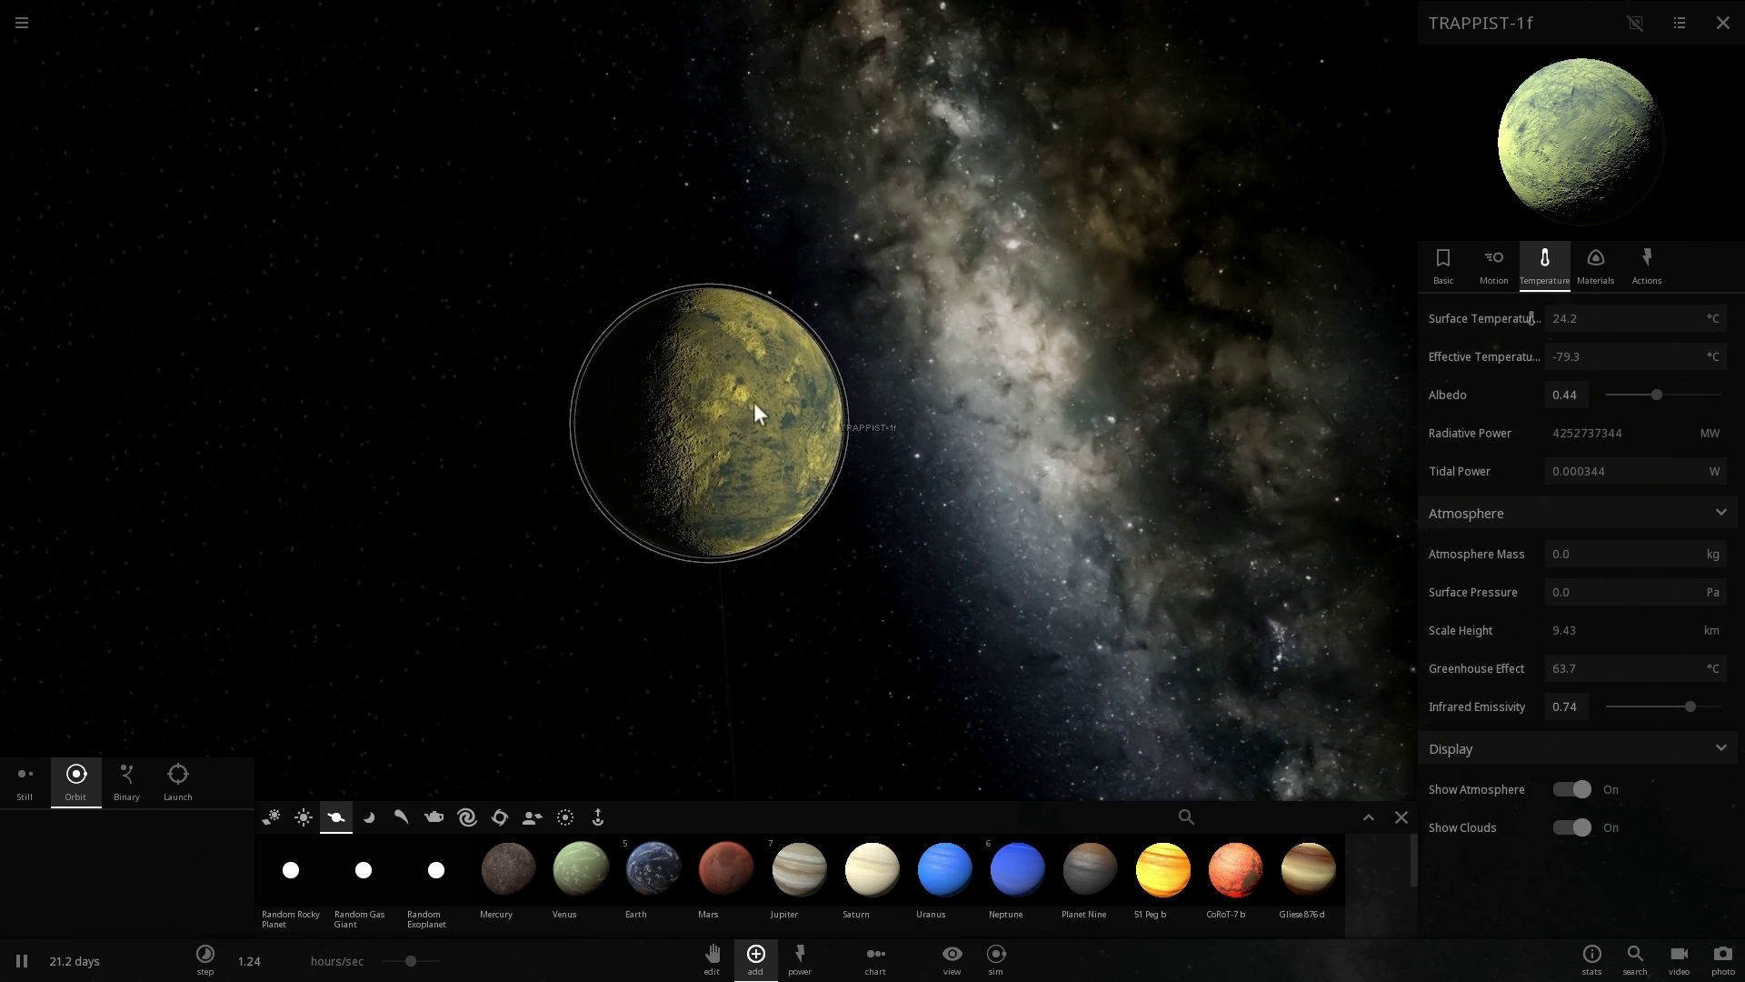
drag(751, 406, 668, 464)
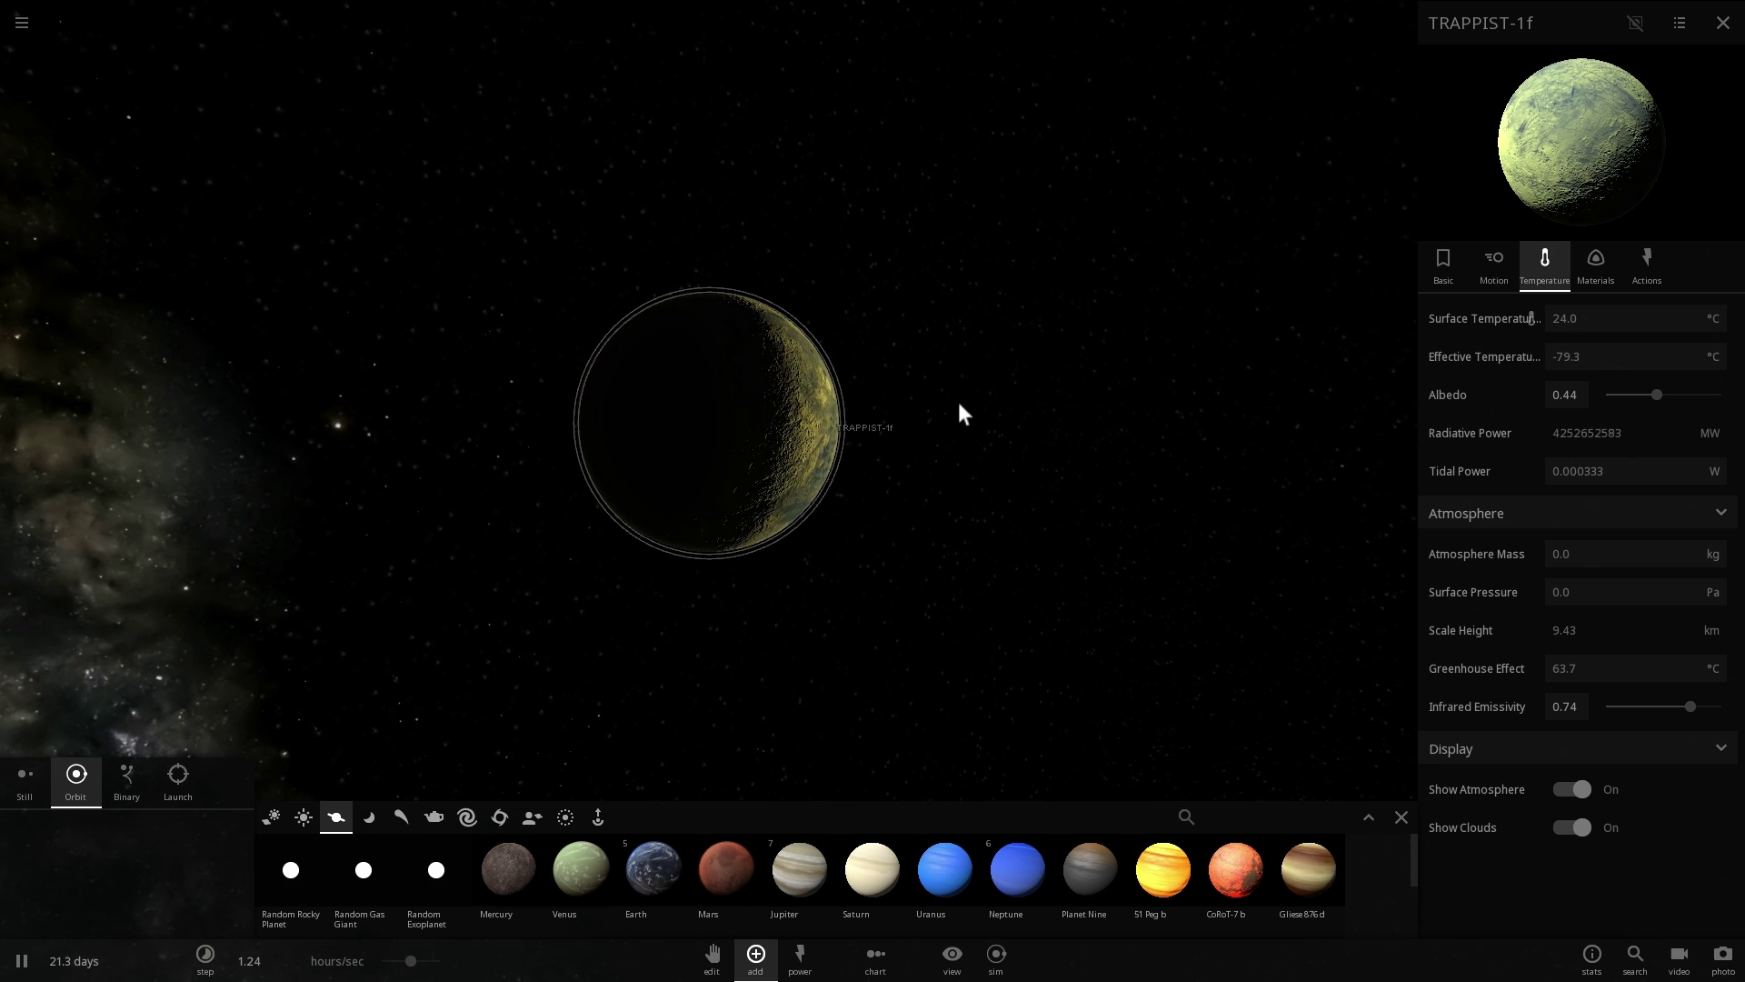
drag(958, 401, 810, 399)
- Find TRAPPIST-1d among the orbits, select it and inspect its day and night sides up close
scroll(808, 398, down, 5)
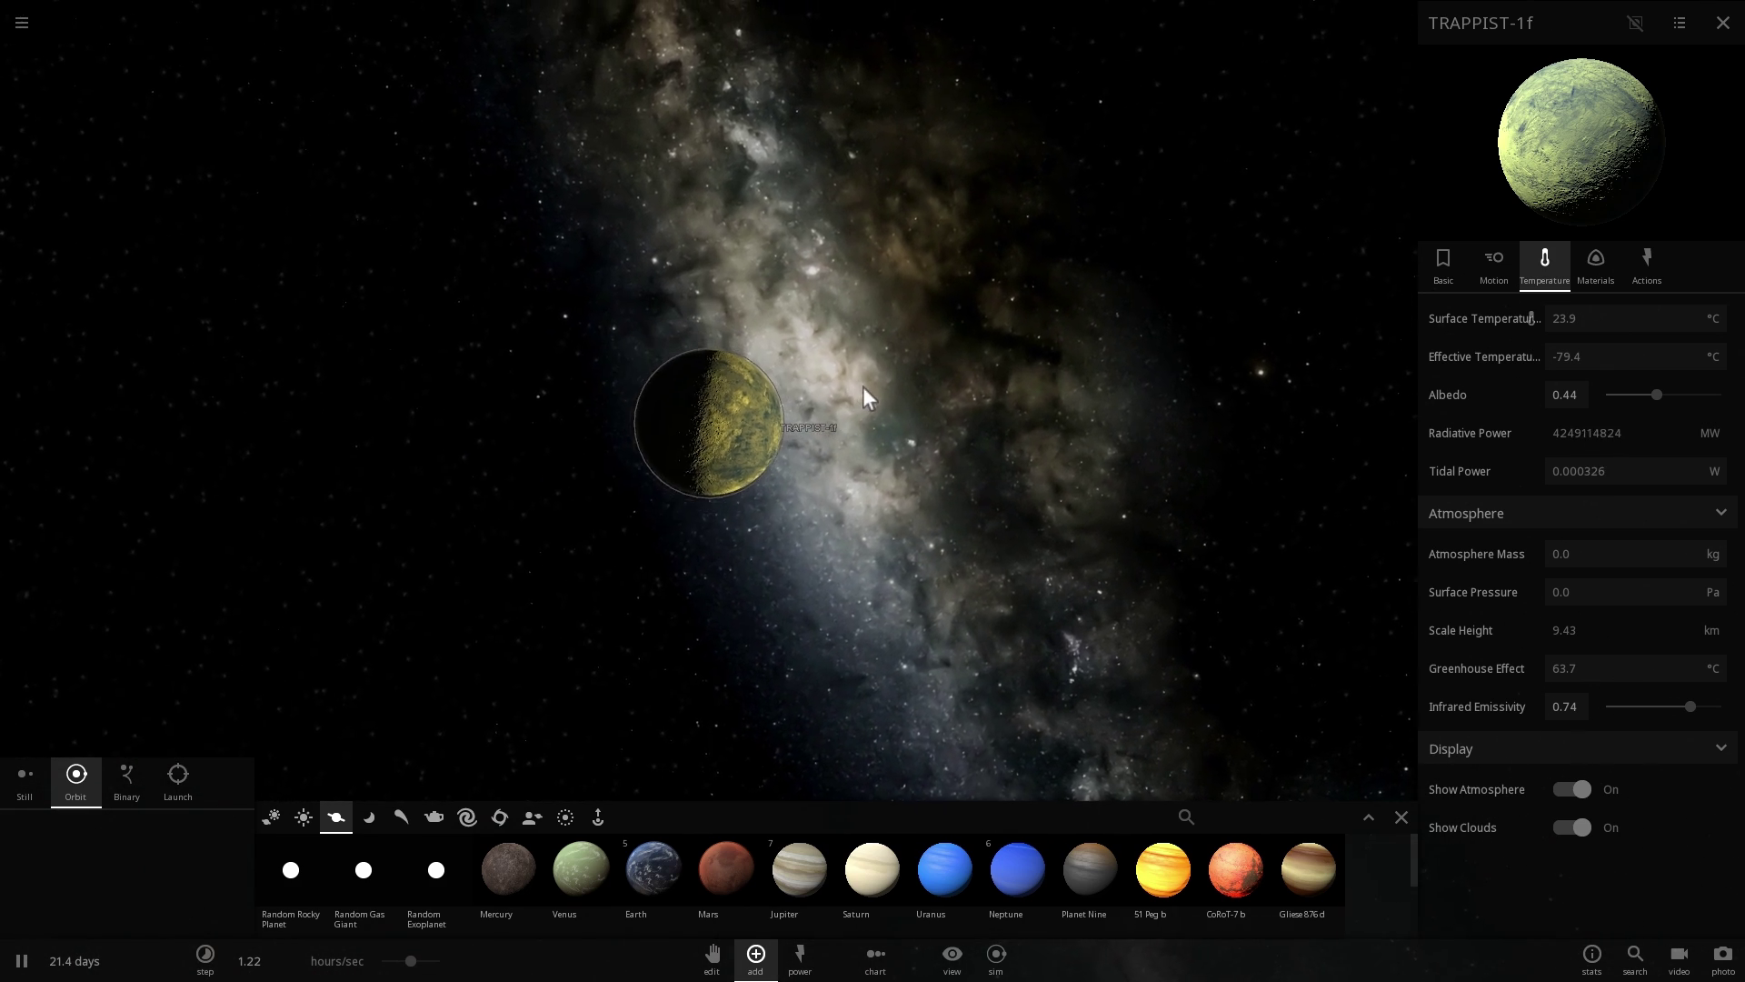
scroll(836, 390, down, 4)
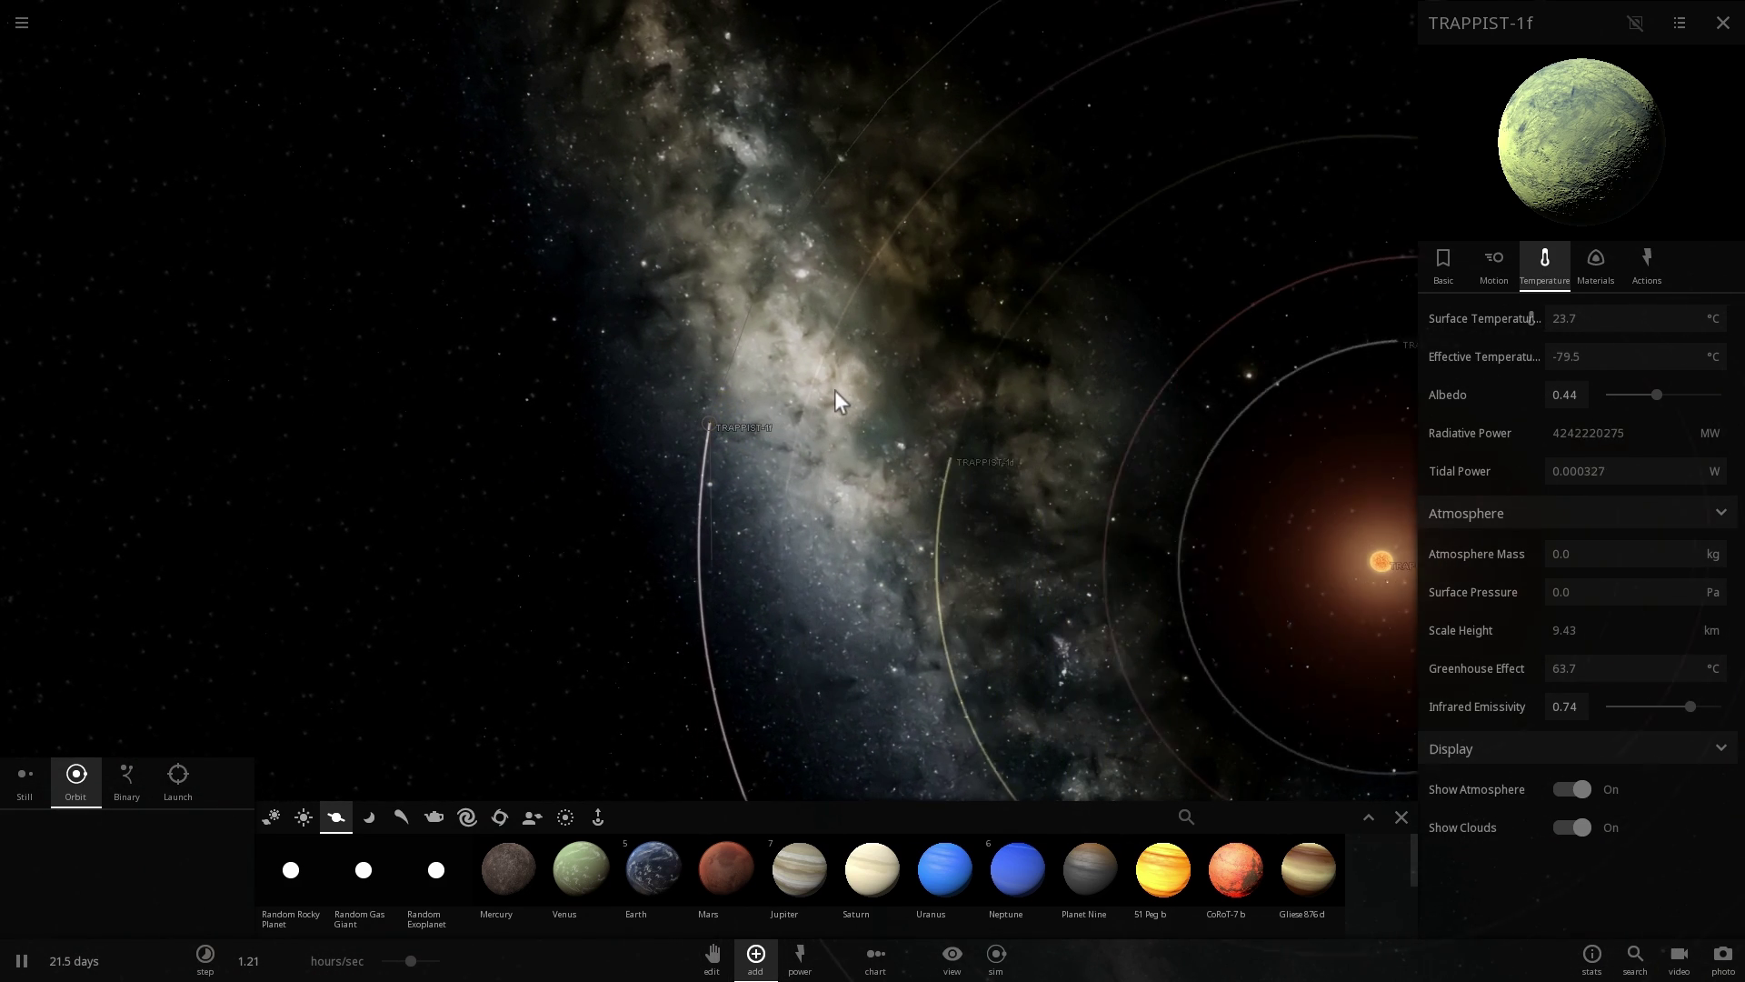
drag(770, 419, 886, 418)
click(916, 450)
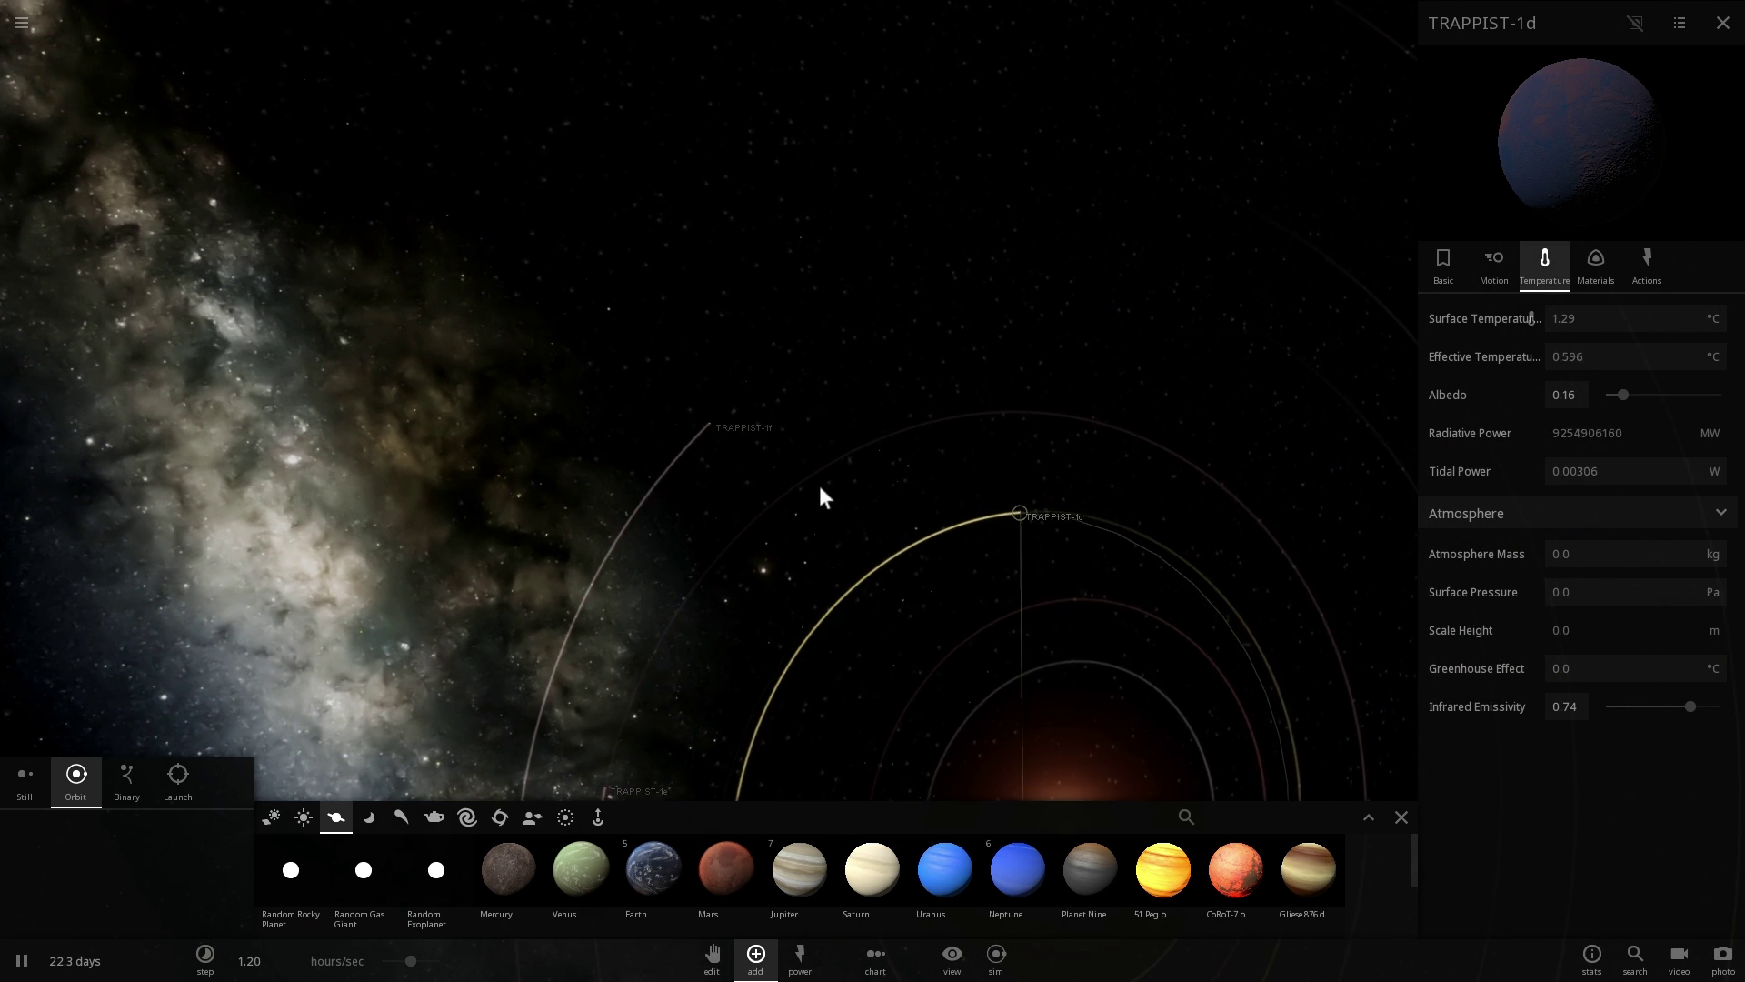
drag(821, 491, 776, 331)
scroll(700, 439, up, 5)
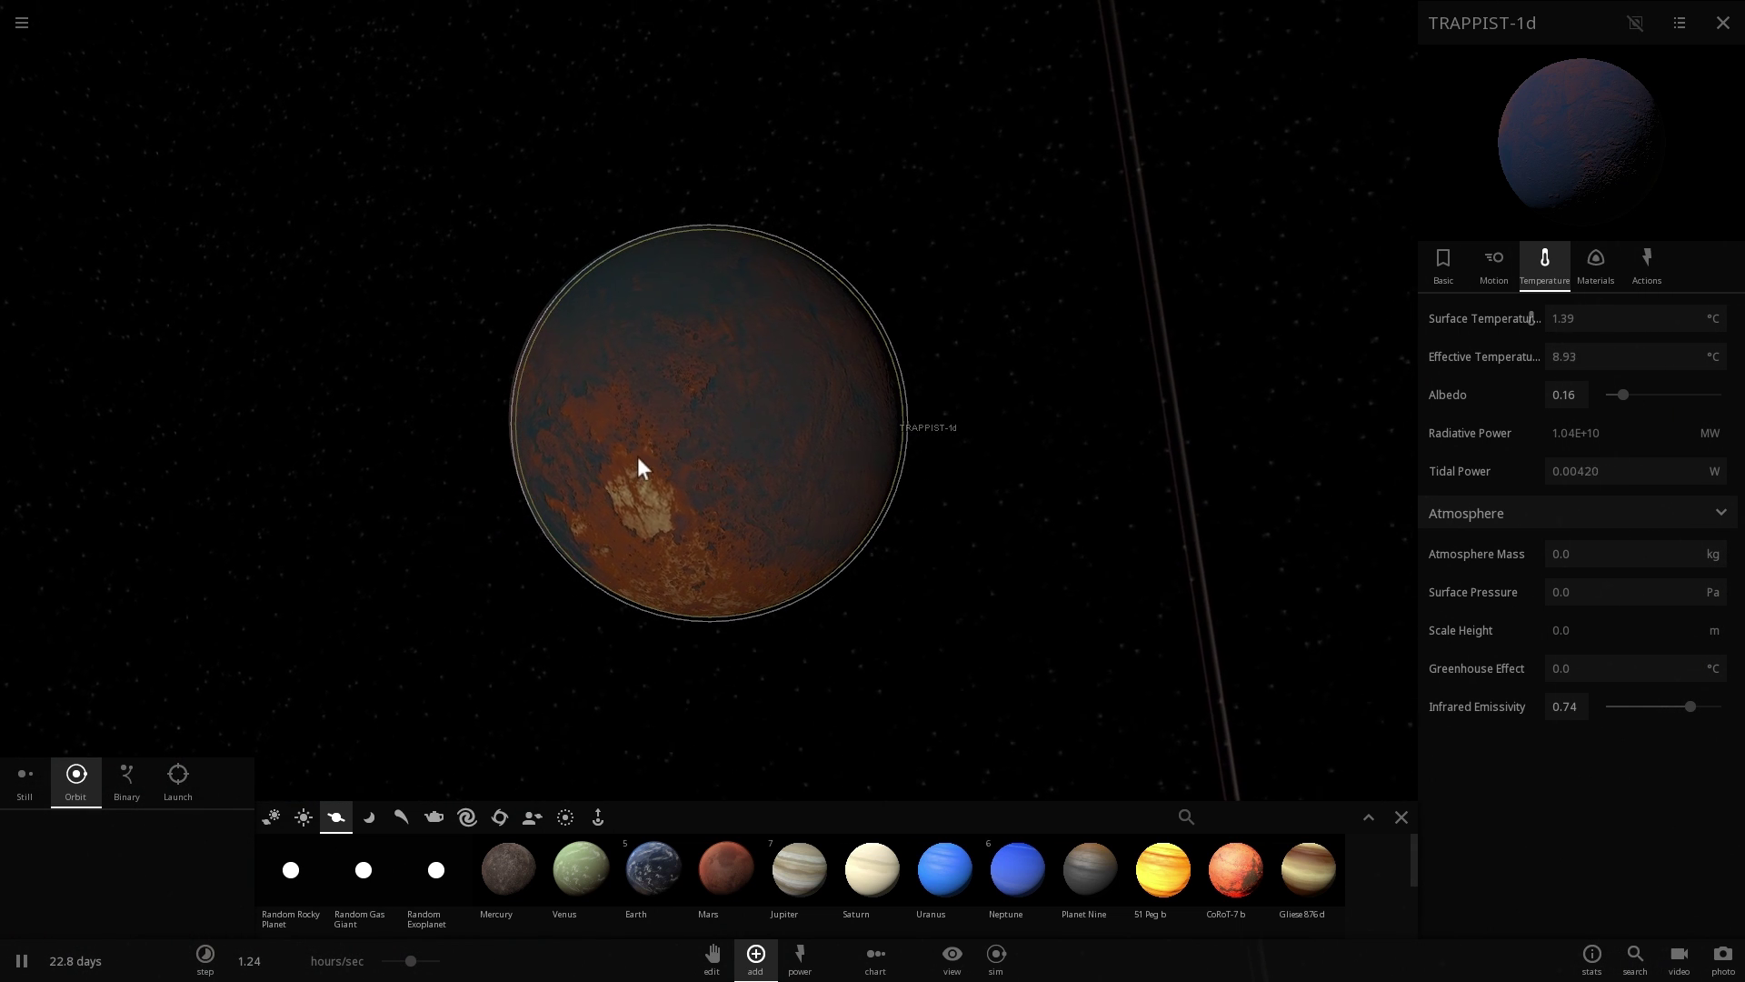
drag(697, 489, 729, 521)
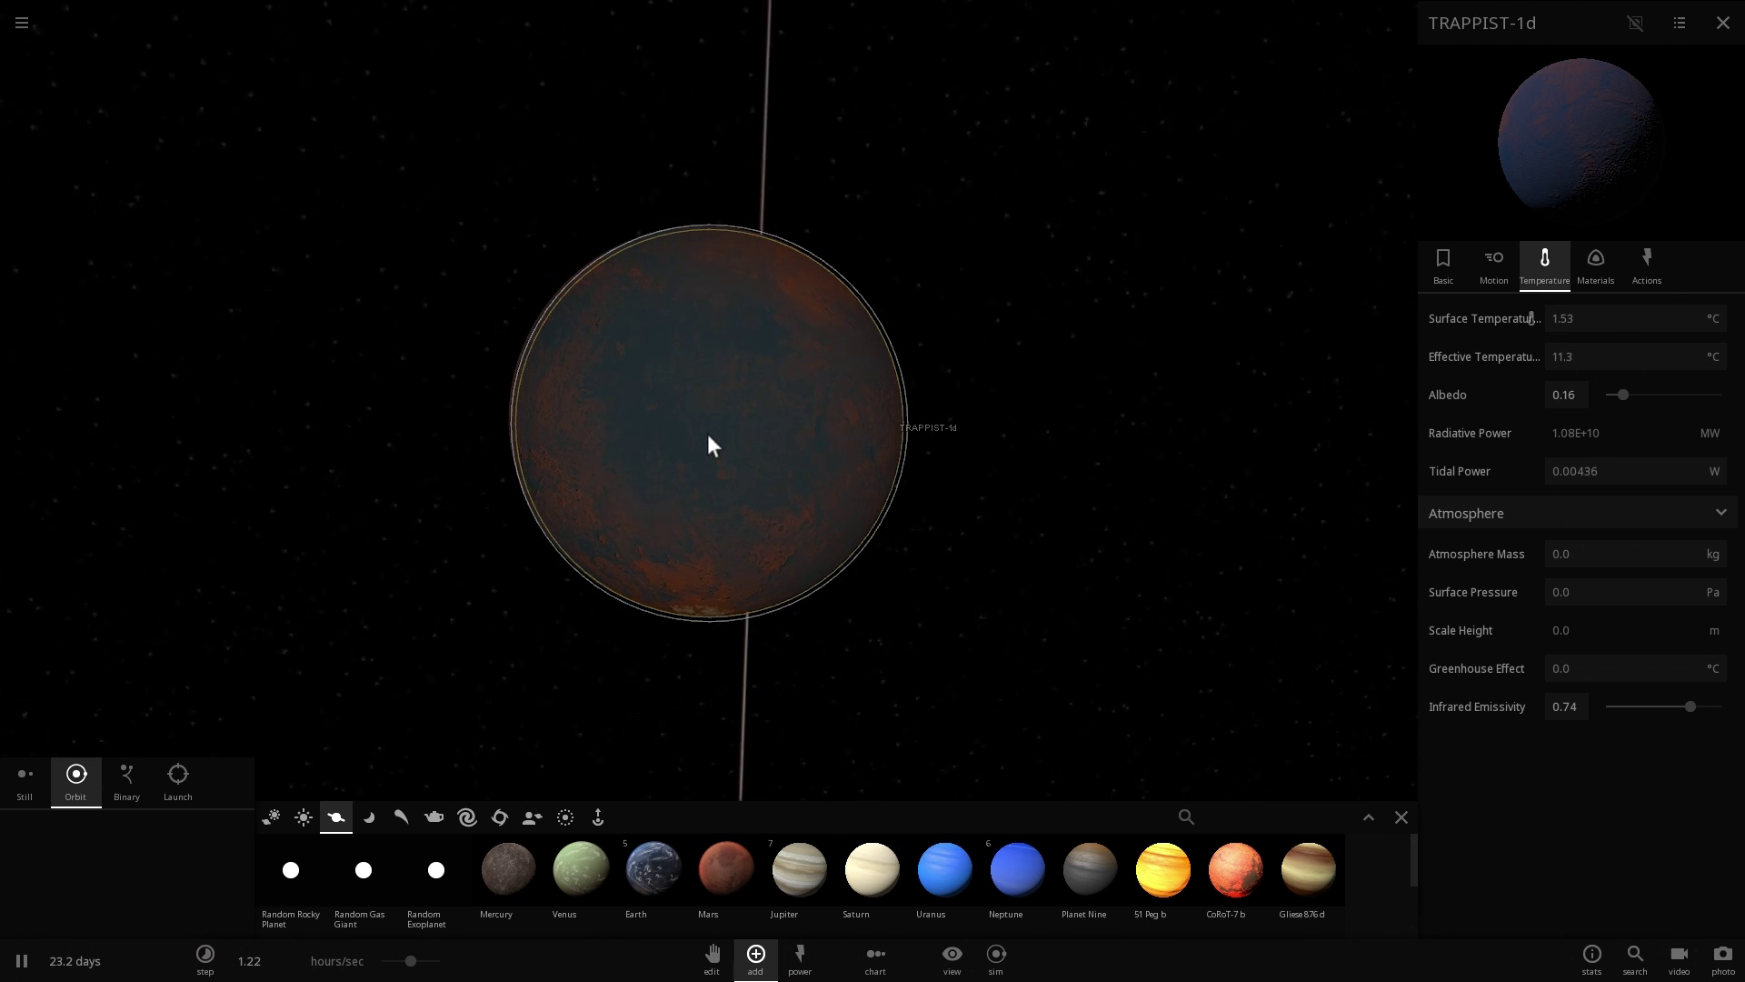
drag(709, 436, 1141, 155)
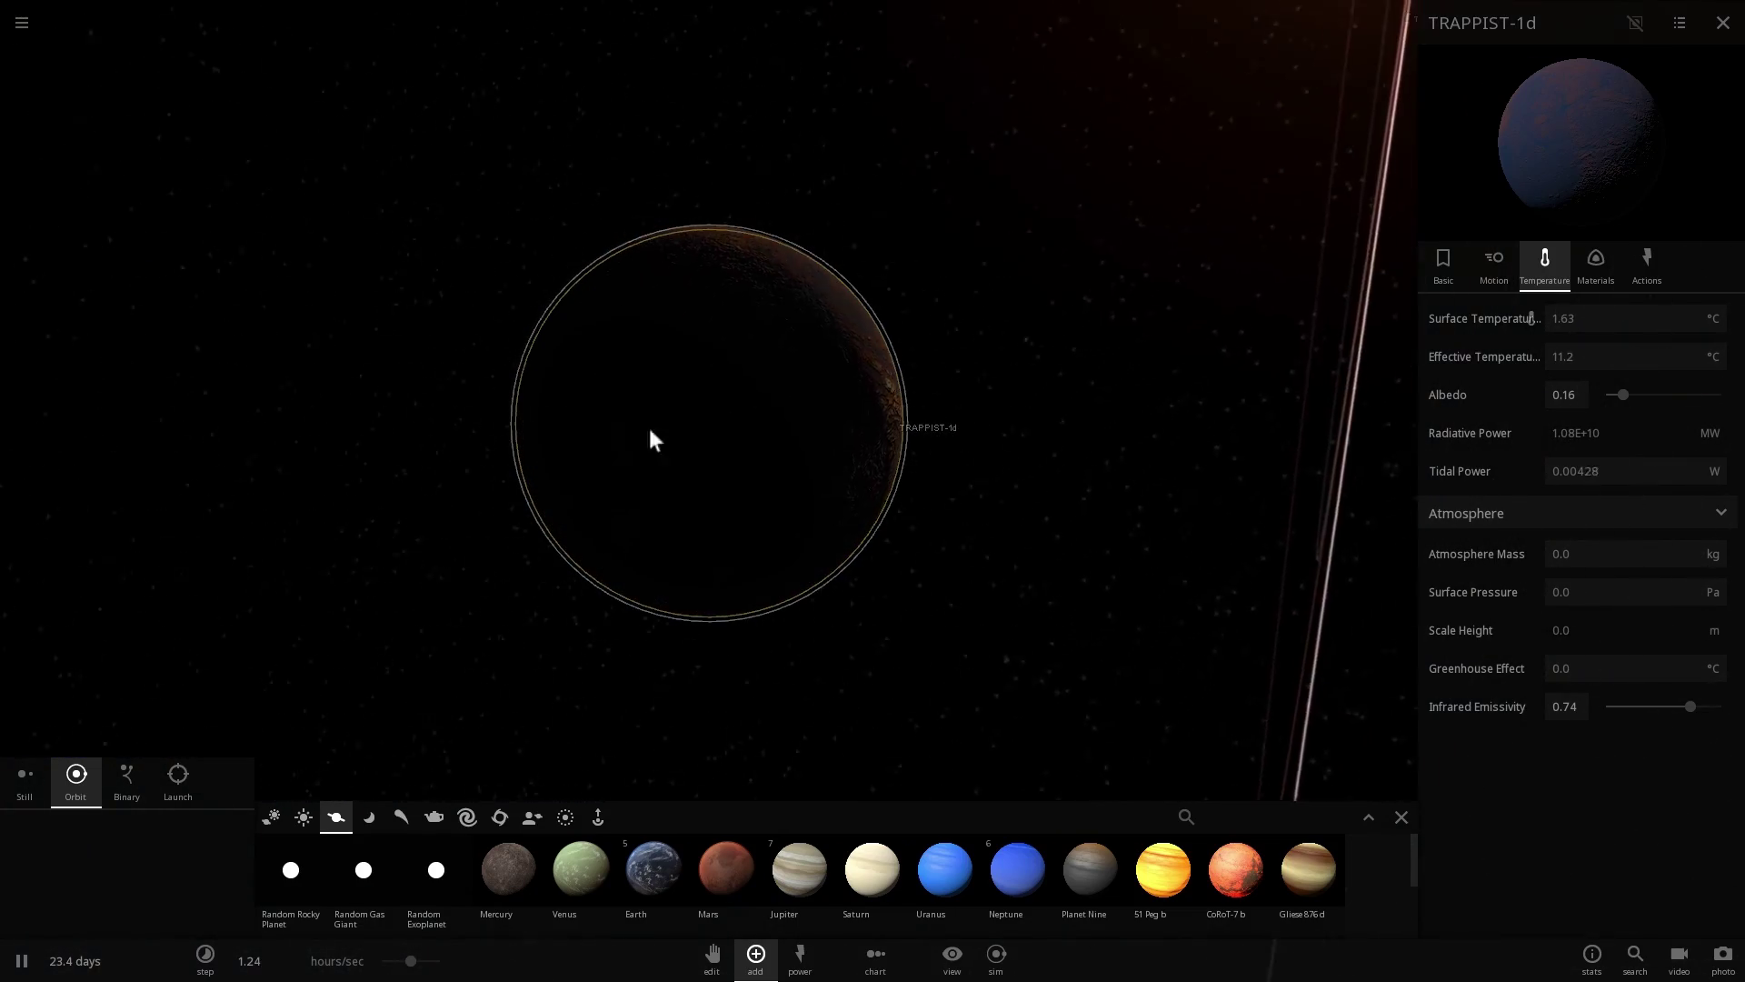
mouse_move(651, 431)
mouse_down()
mouse_move(642, 567)
mouse_move(683, 432)
mouse_up()
- Find TRAPPIST-1g in the orbit view of the whole system, select it and view its surface up close
scroll(691, 427, down, 10)
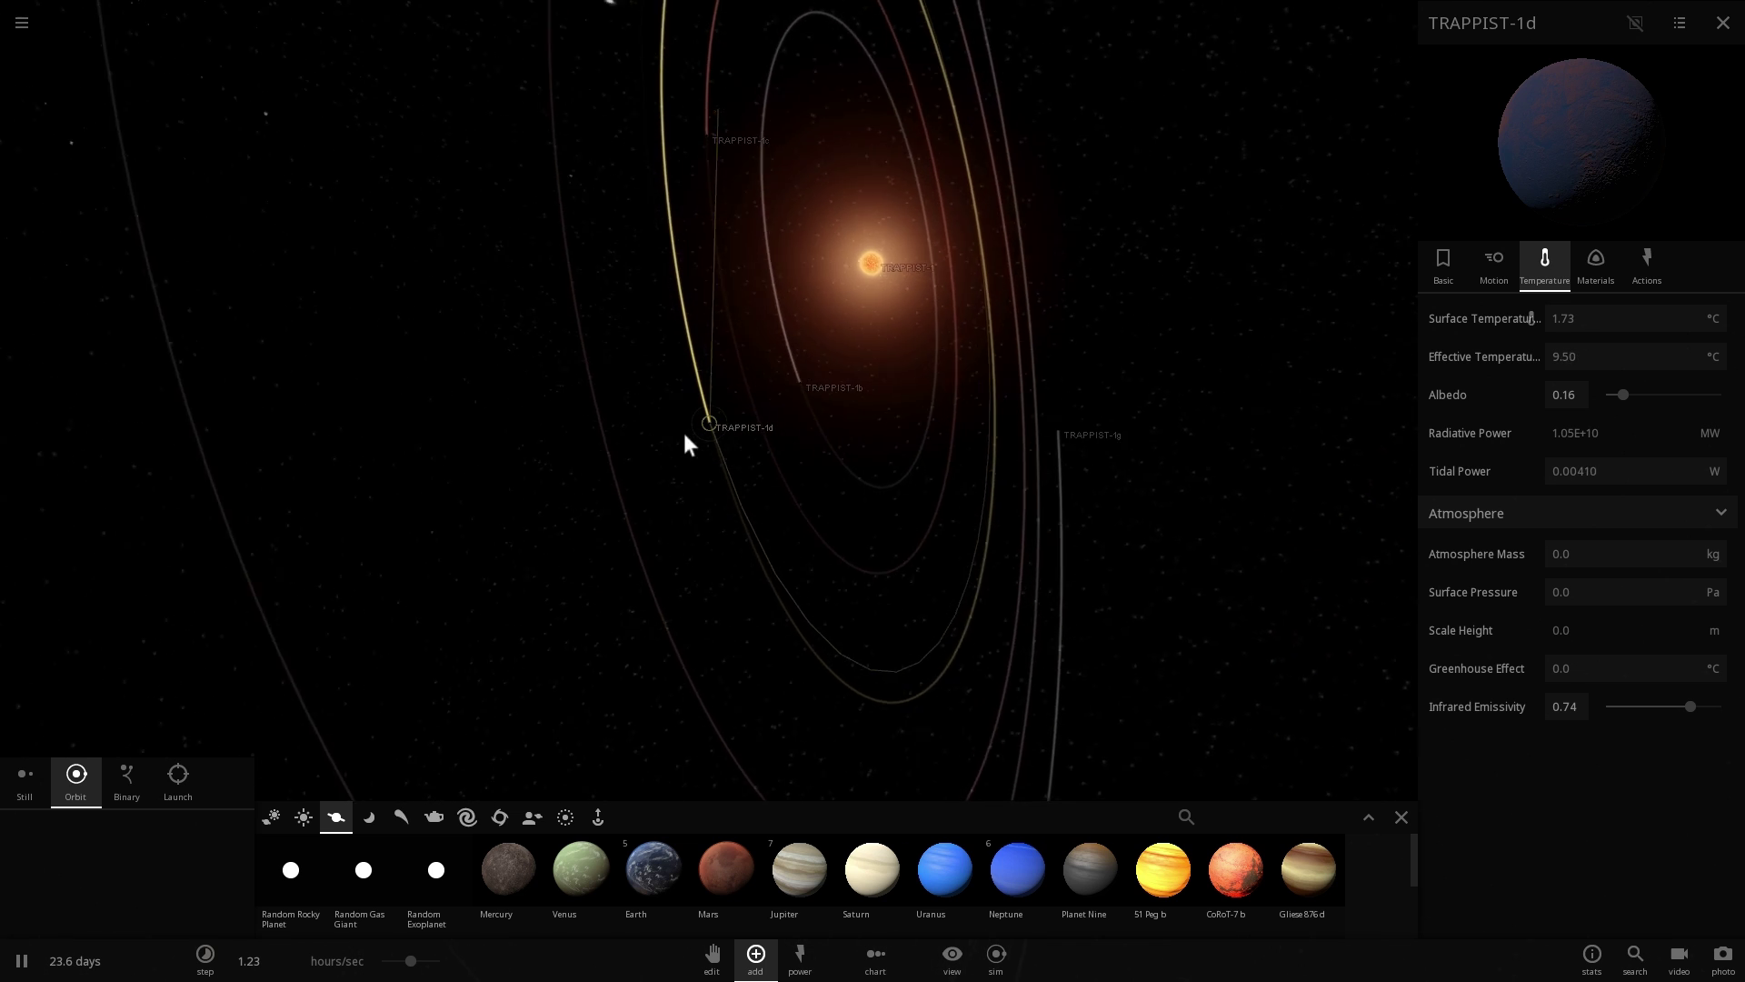
scroll(680, 438, down, 3)
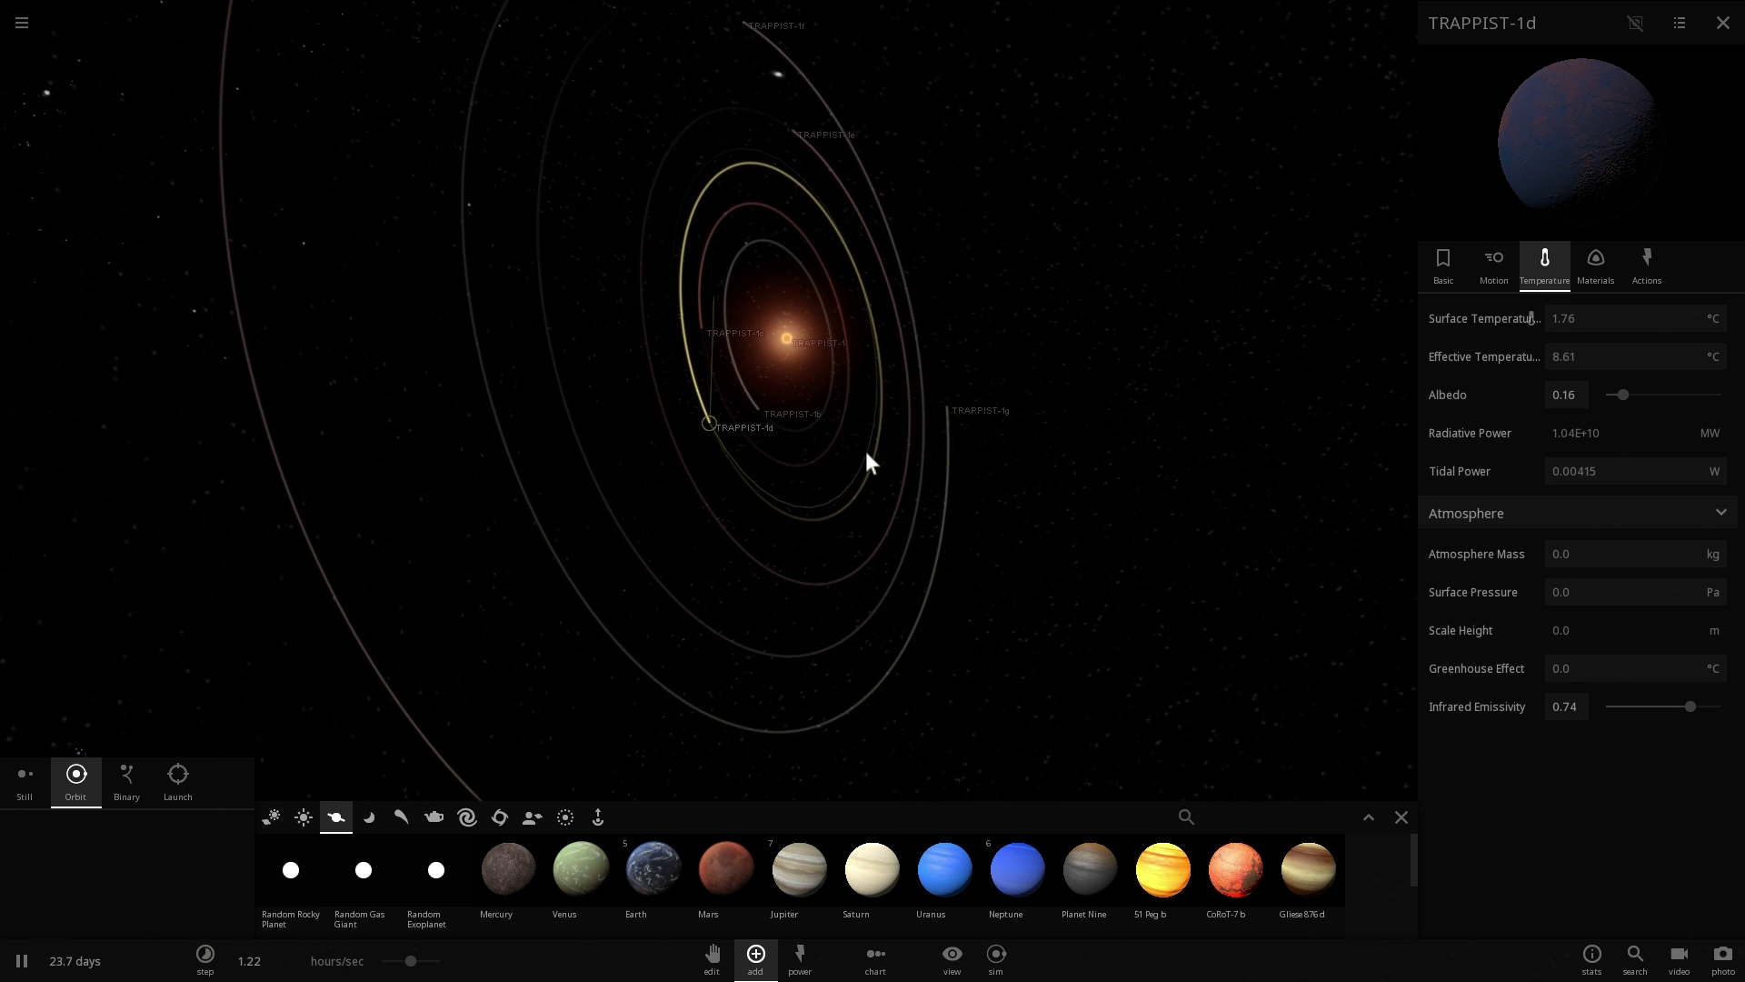
drag(867, 462, 763, 390)
scroll(764, 390, down, 3)
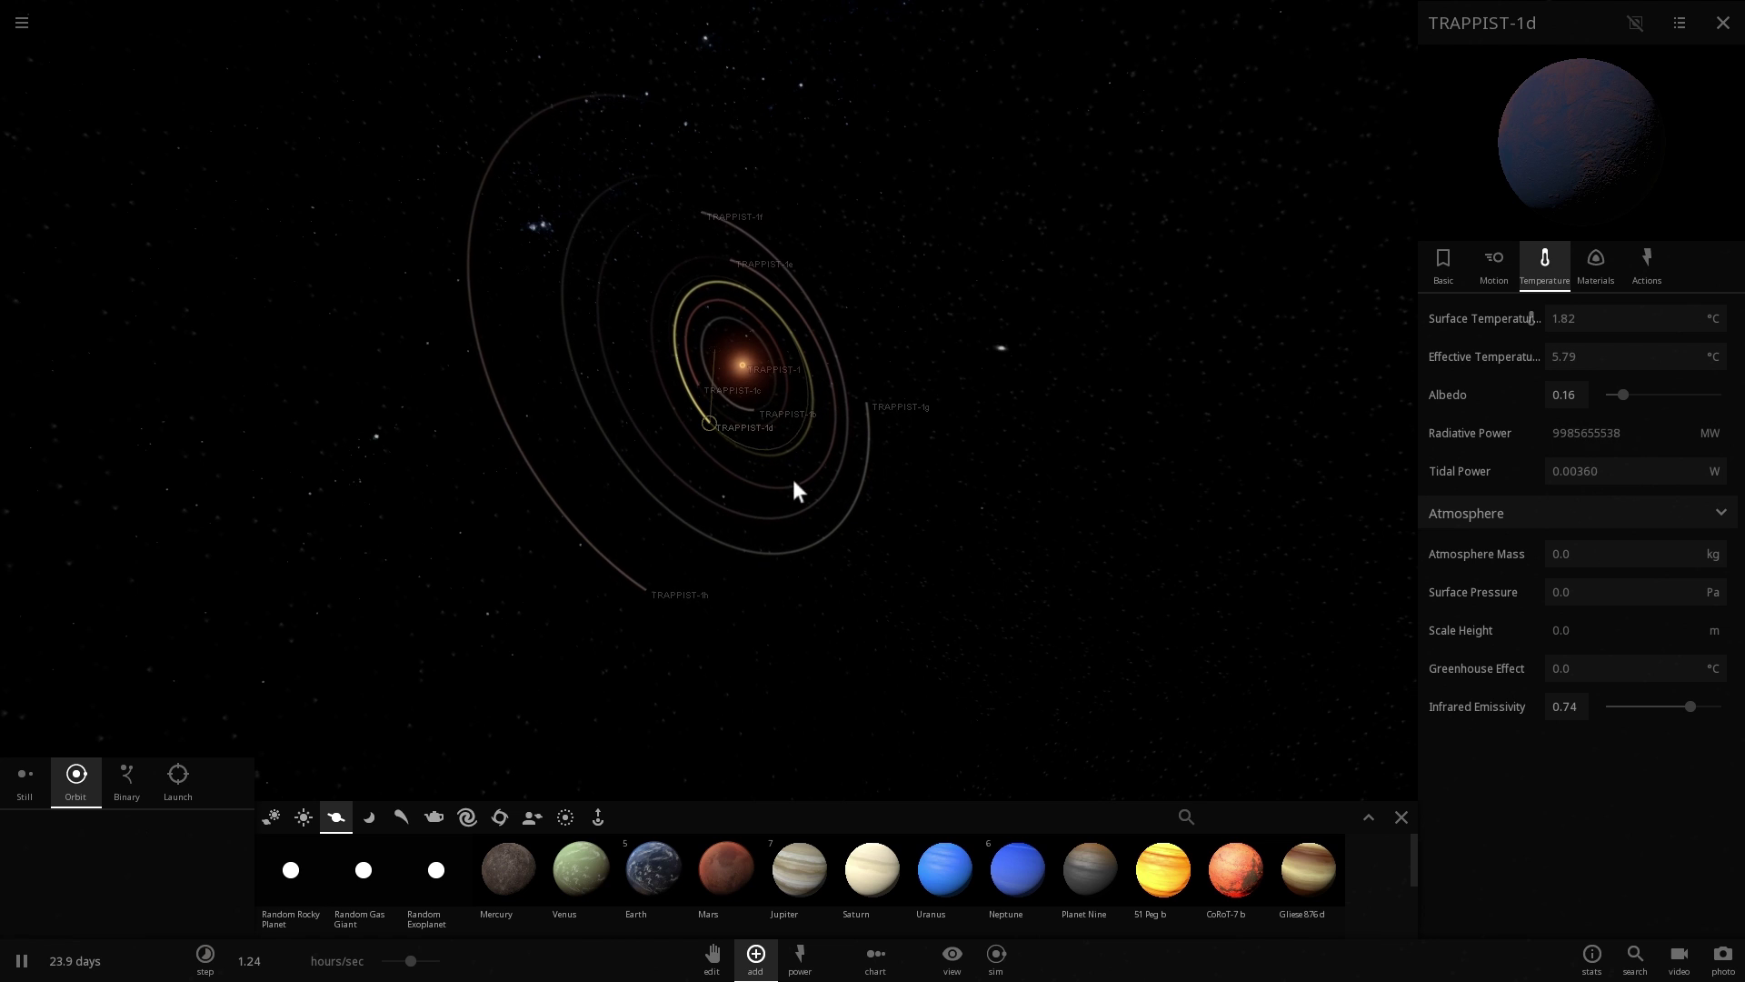
drag(746, 487, 719, 464)
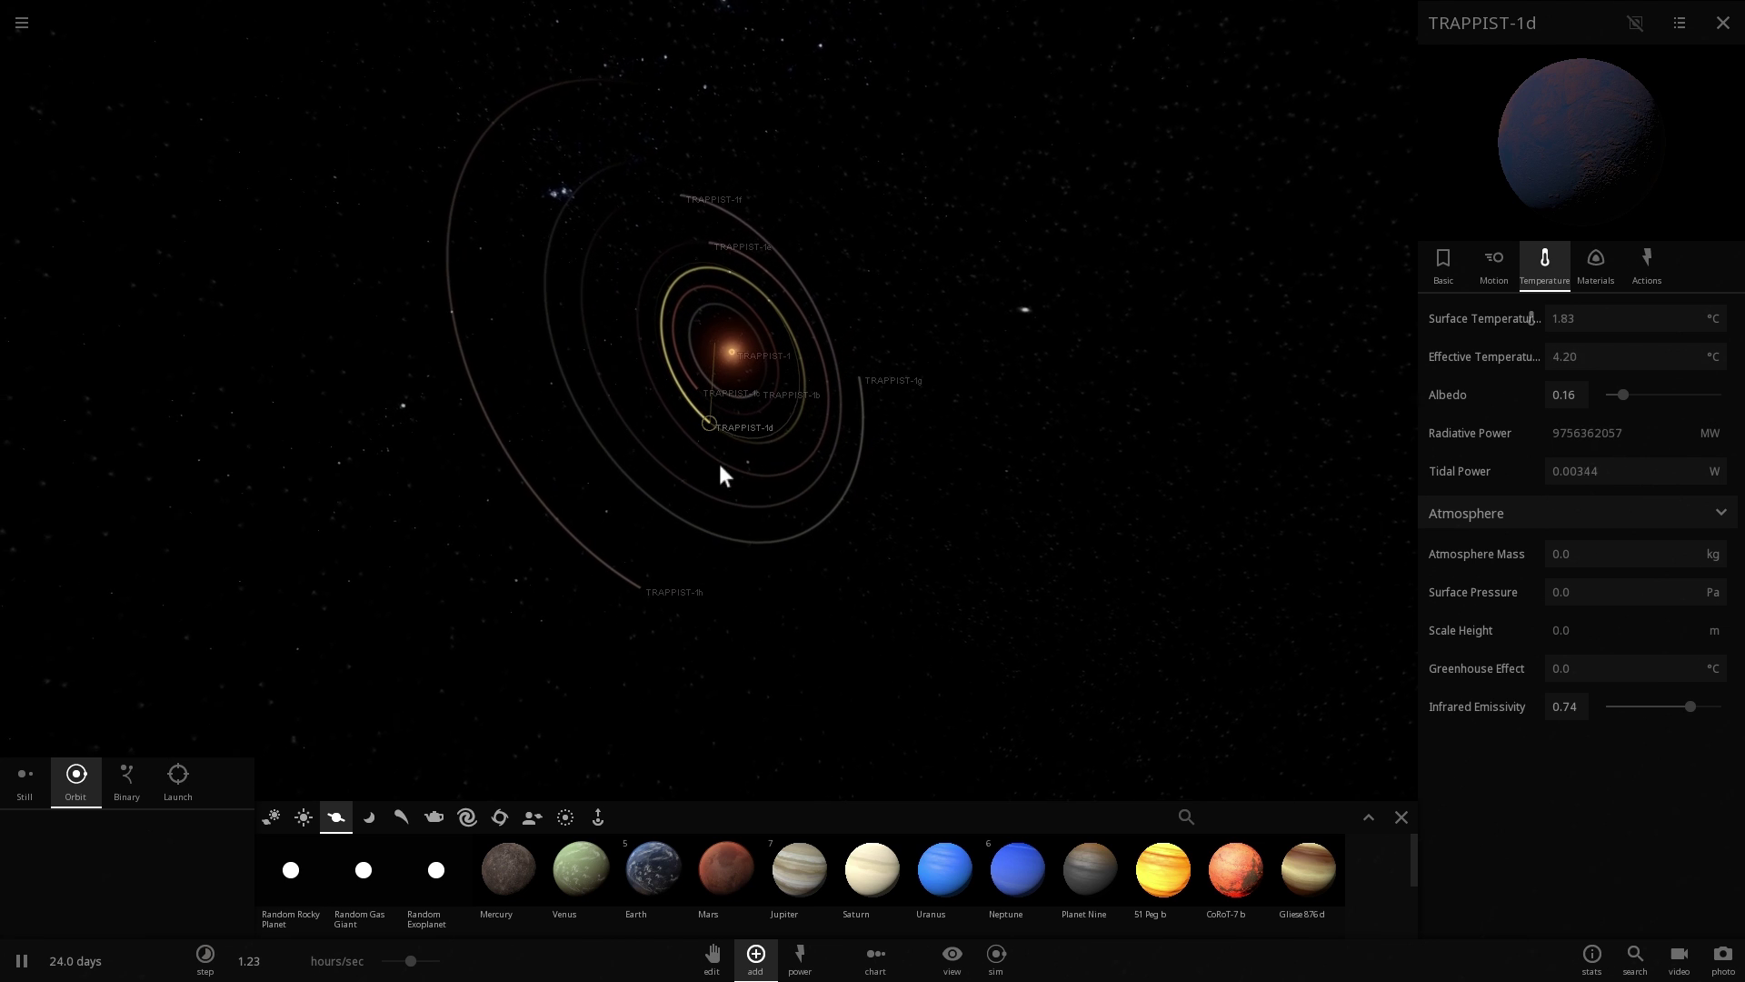
click(848, 356)
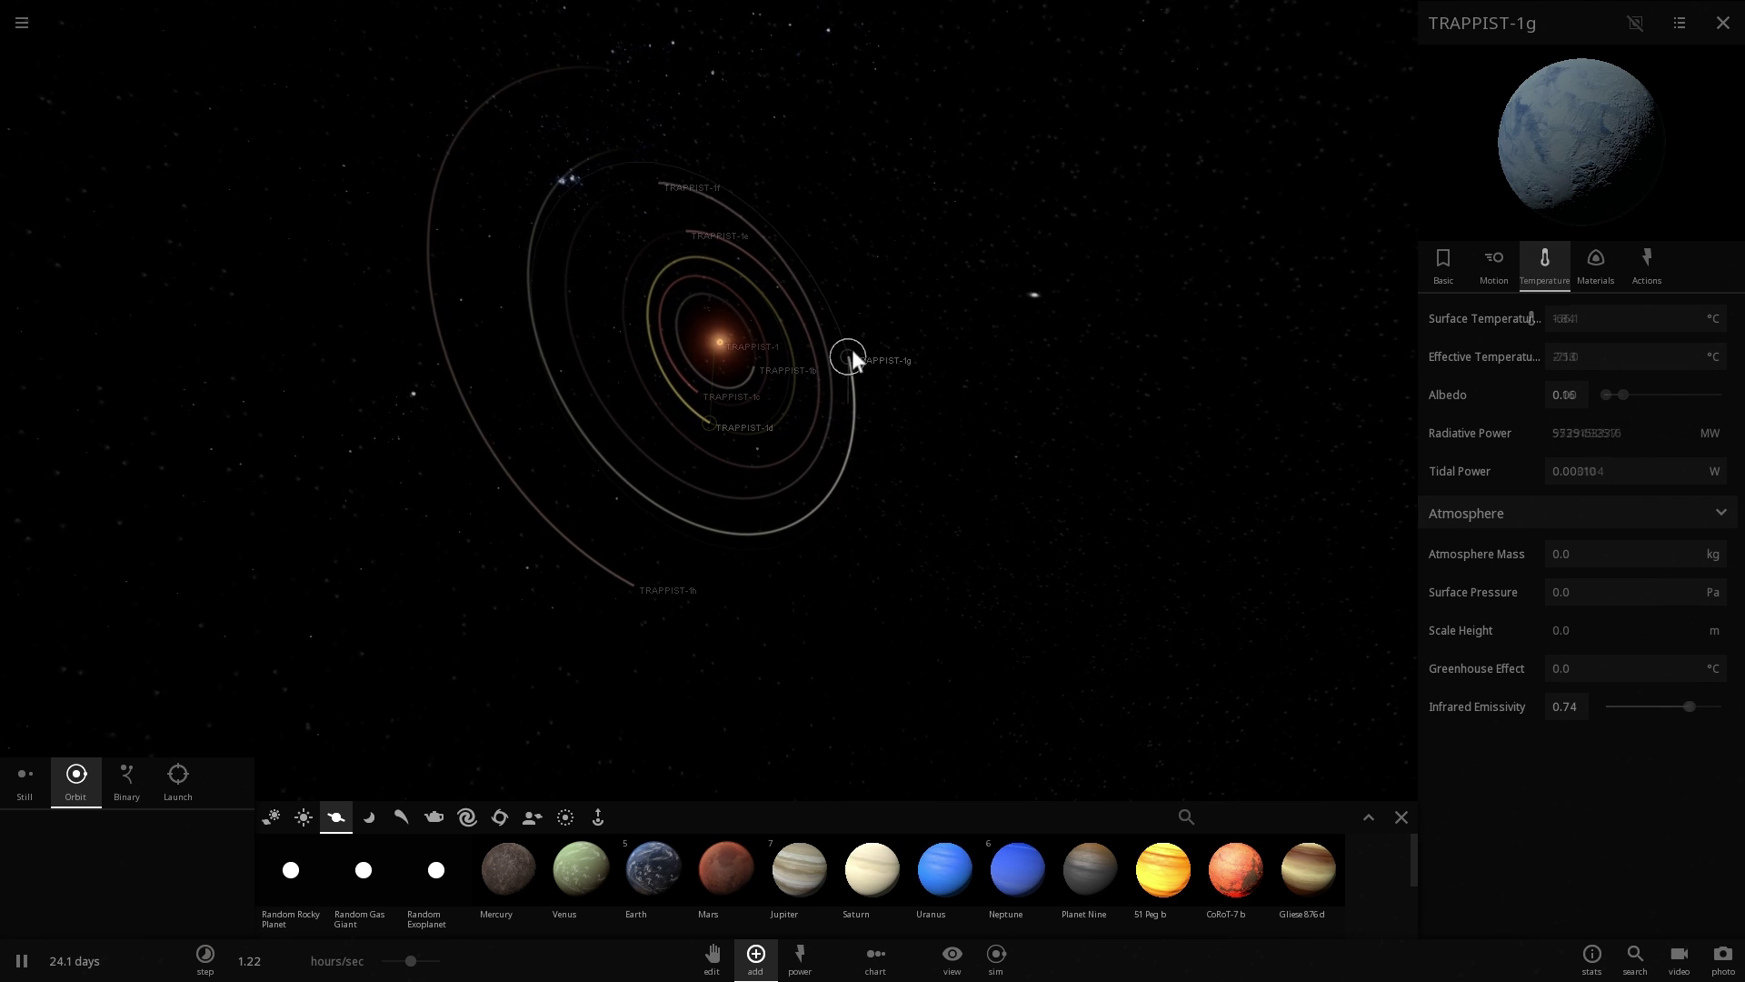
double_click(834, 345)
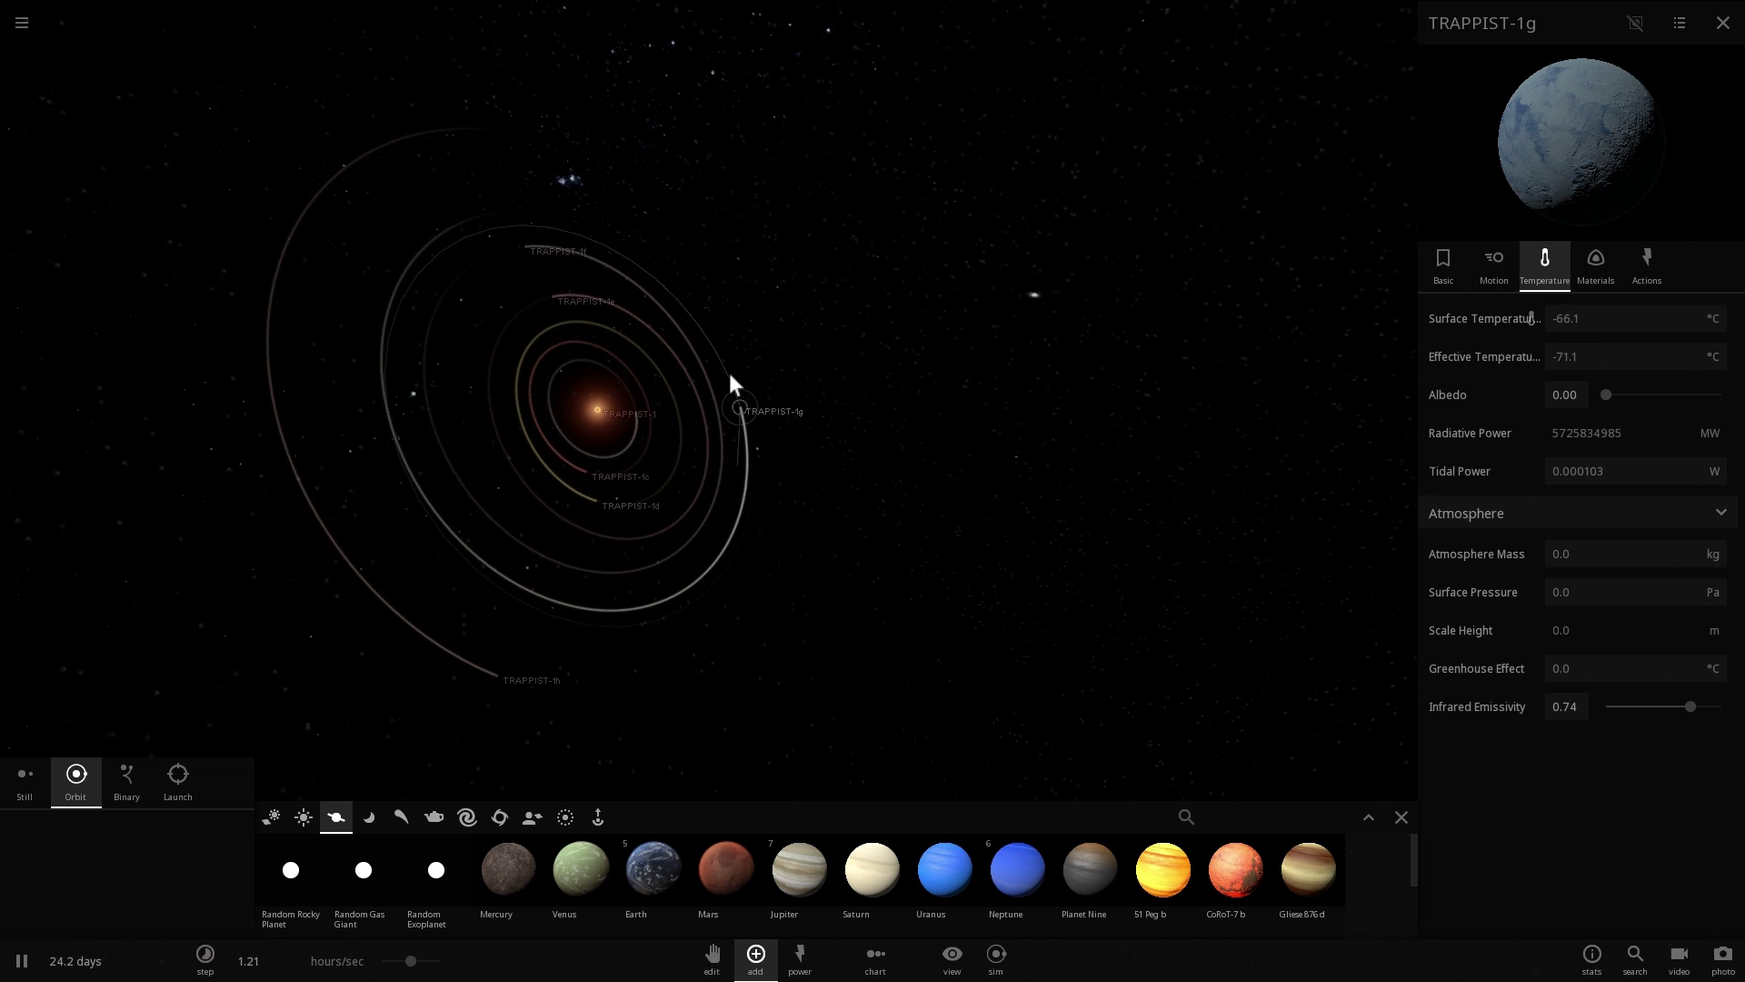
scroll(719, 427, up, 3)
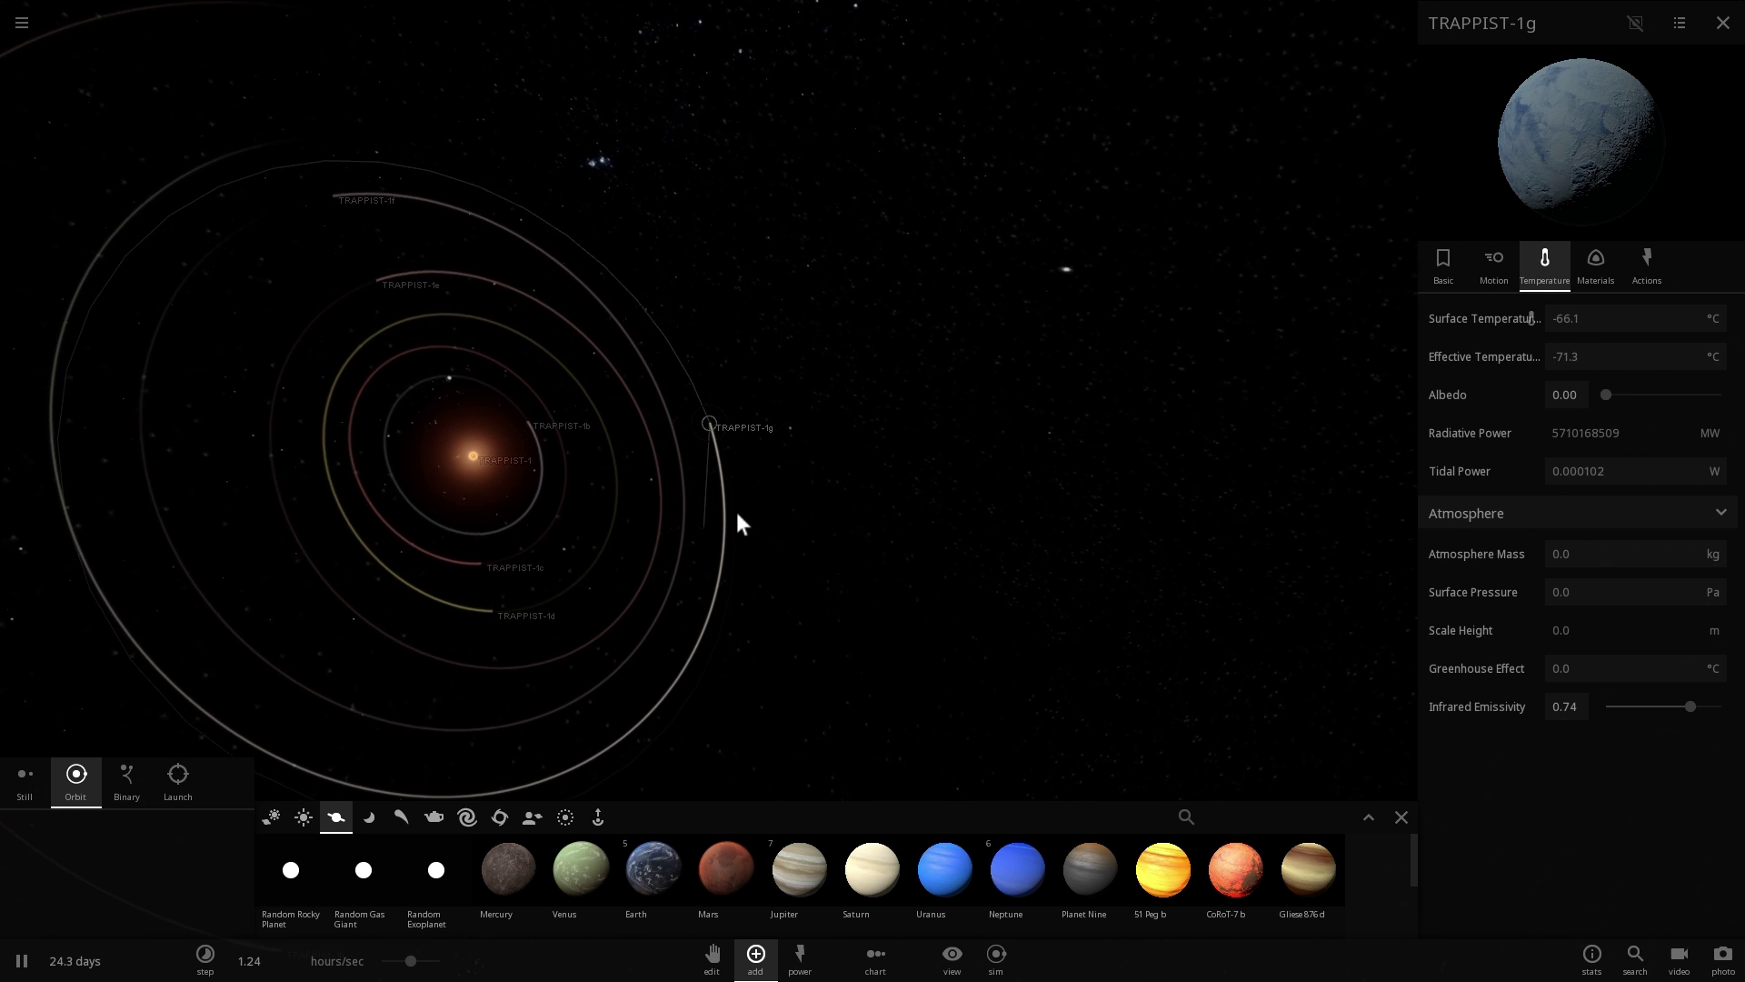
drag(737, 513, 713, 458)
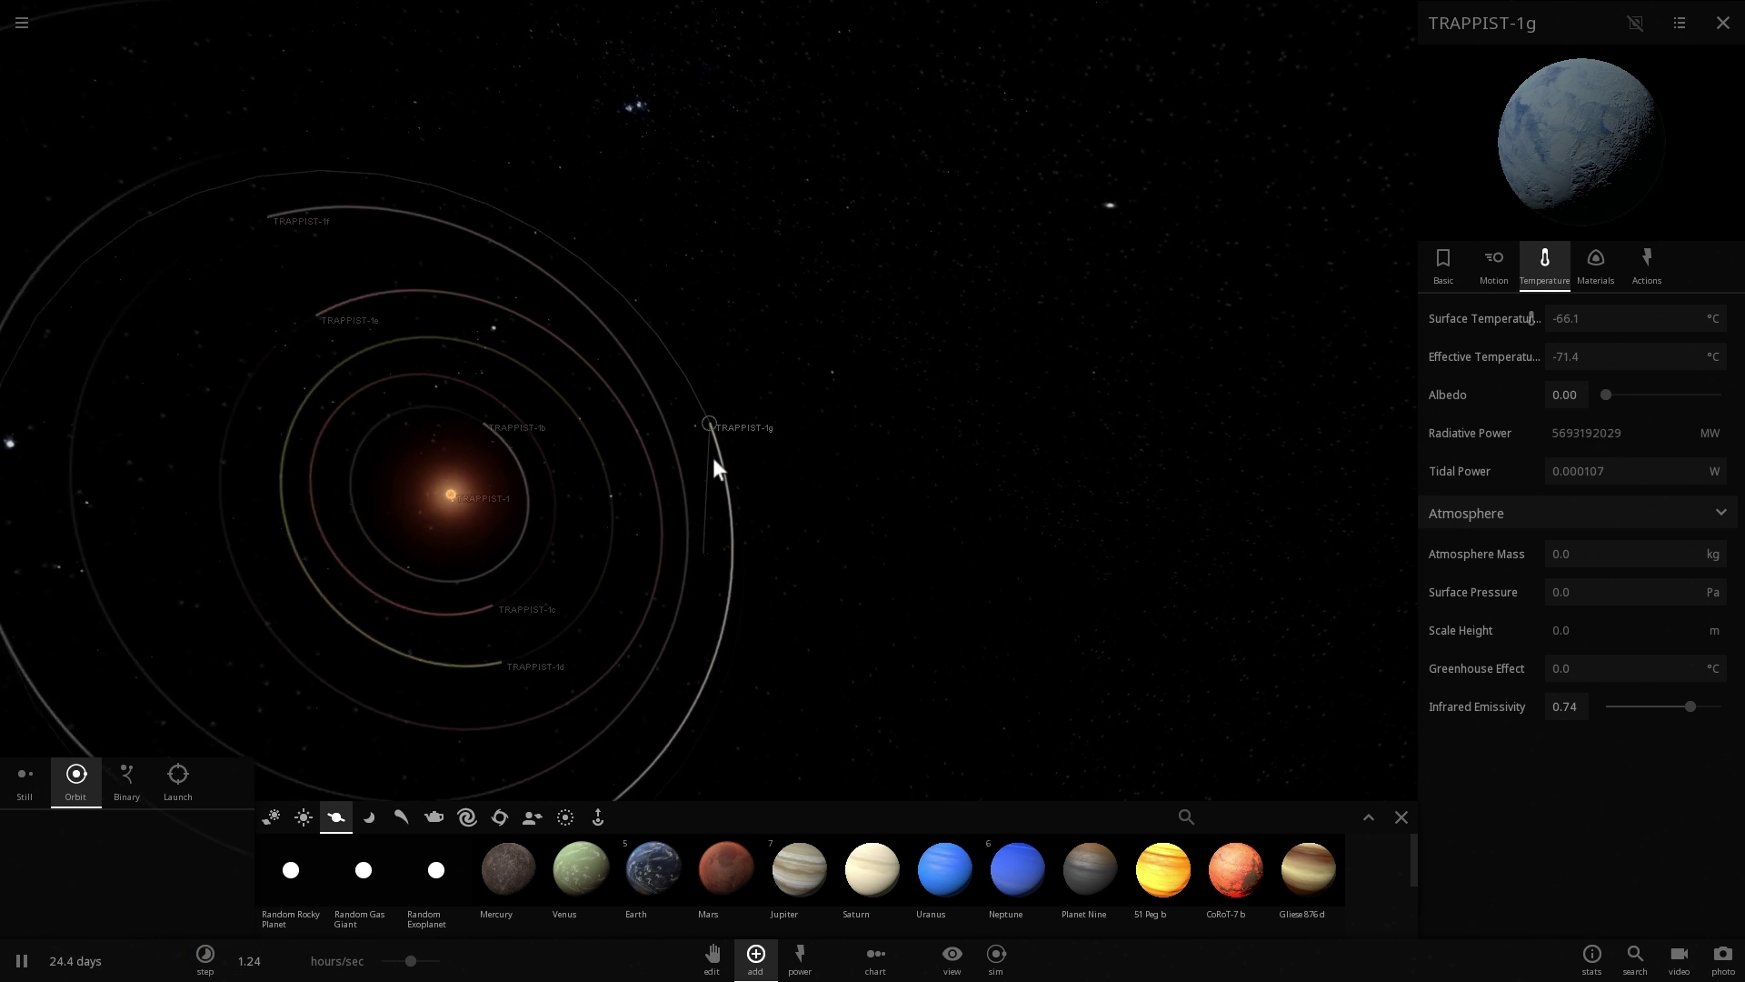
scroll(713, 459, up, 10)
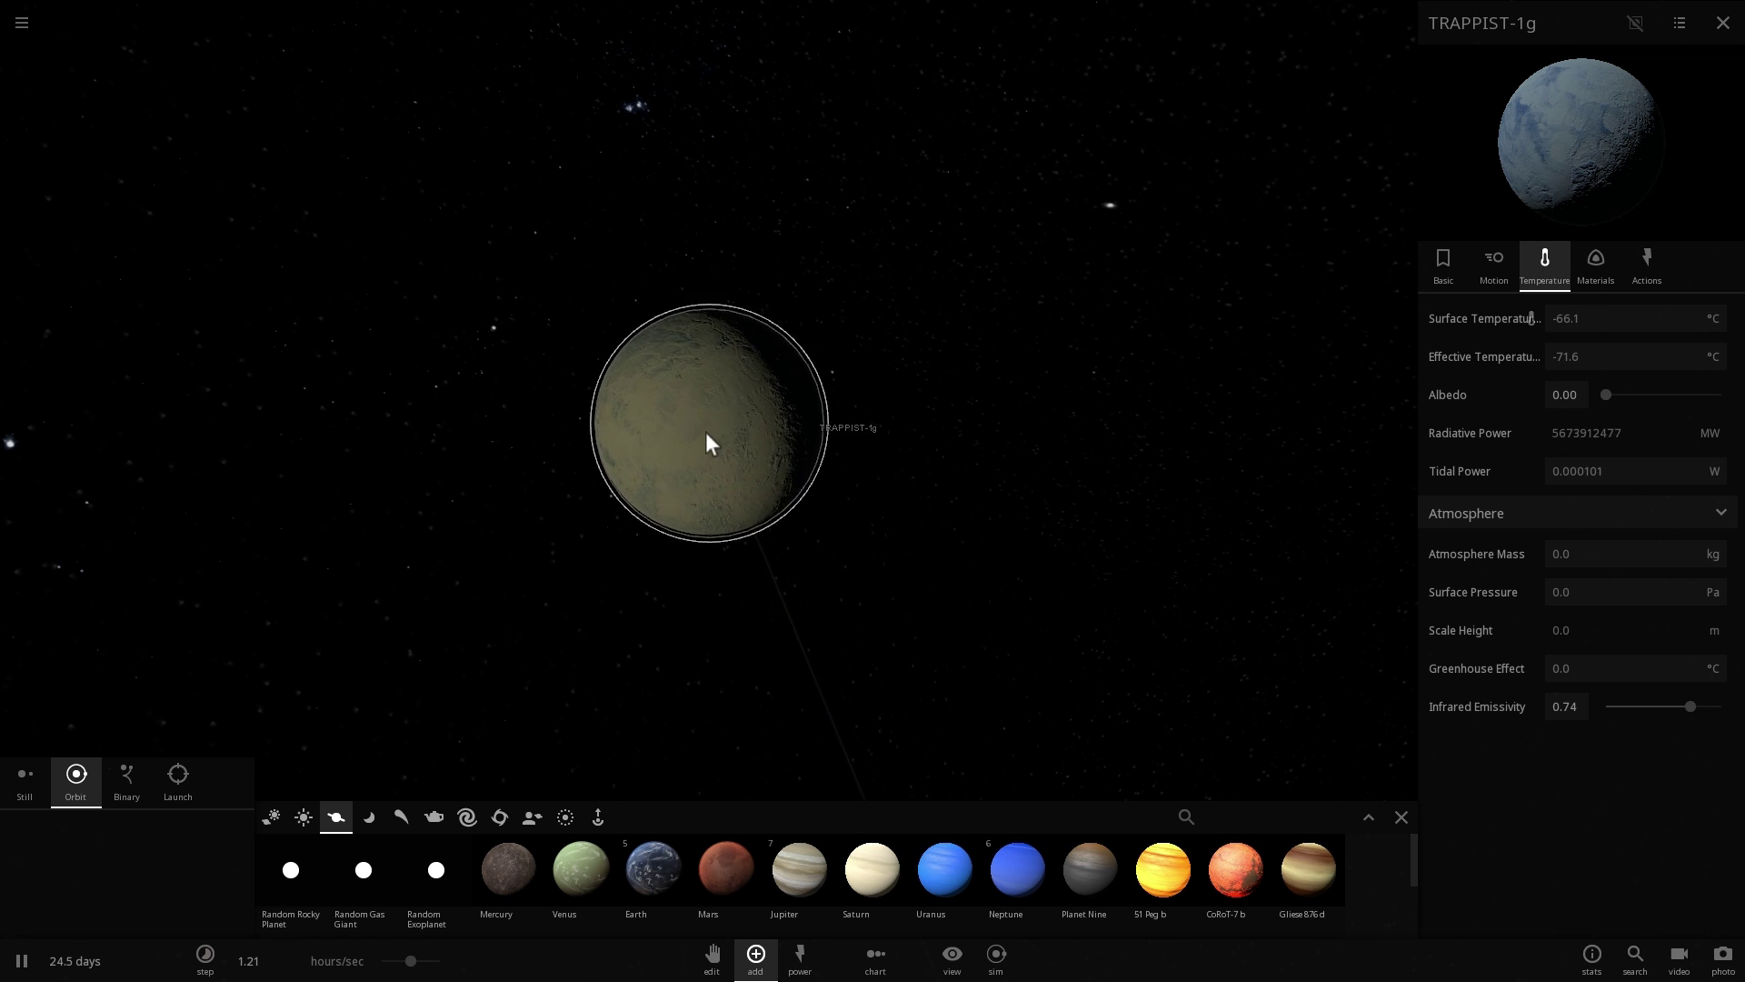
scroll(710, 442, up, 3)
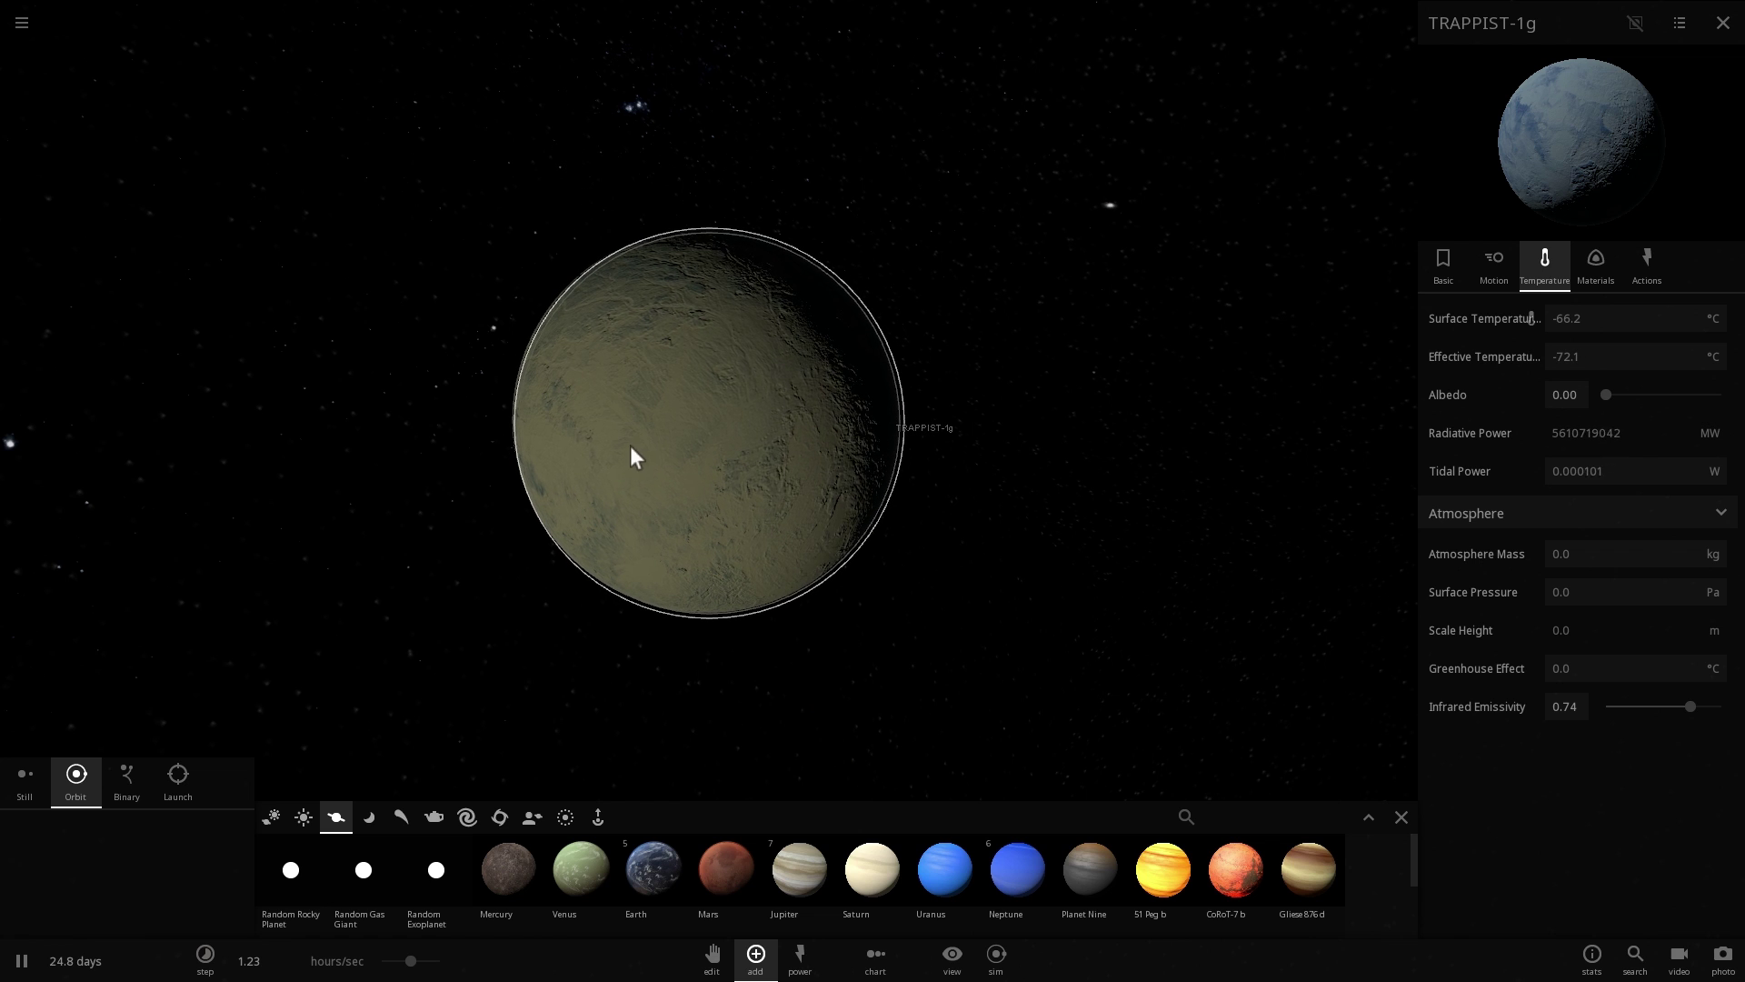
mouse_move(630, 445)
mouse_down()
mouse_move(831, 524)
mouse_move(707, 485)
mouse_move(810, 526)
mouse_up()
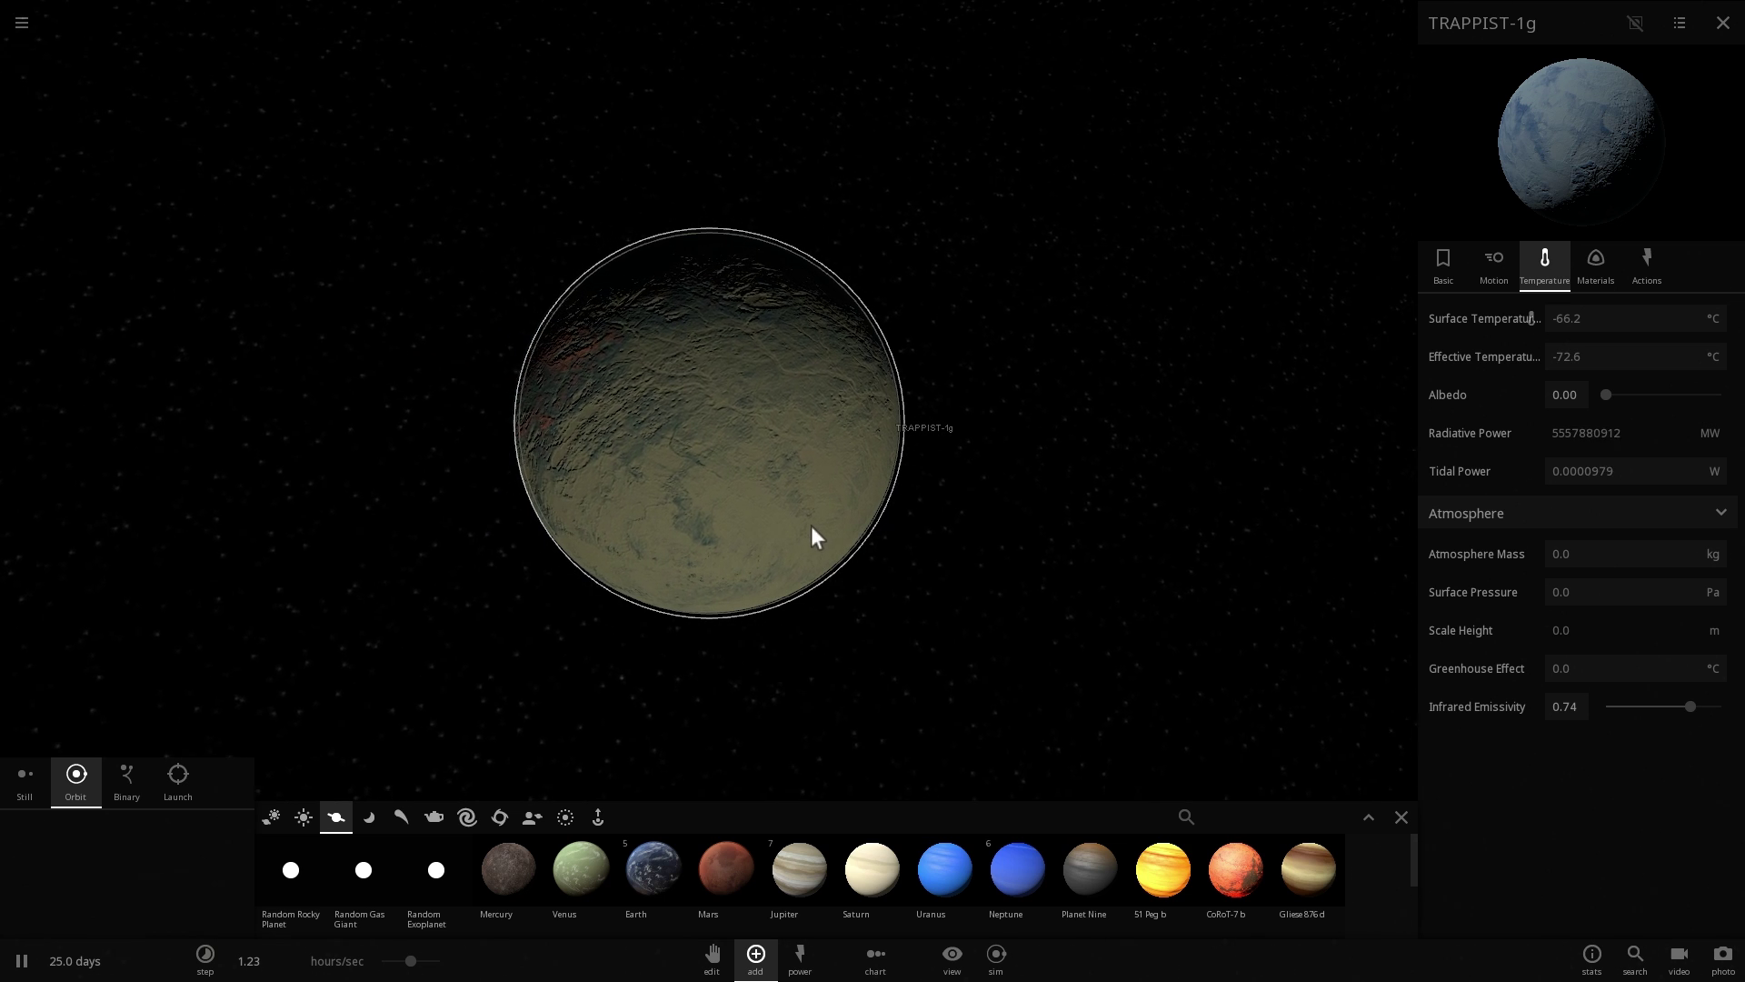
- Review the basic properties, material composition and comparison values of TRAPPIST-1g while viewing the planet from different angles
click(1454, 274)
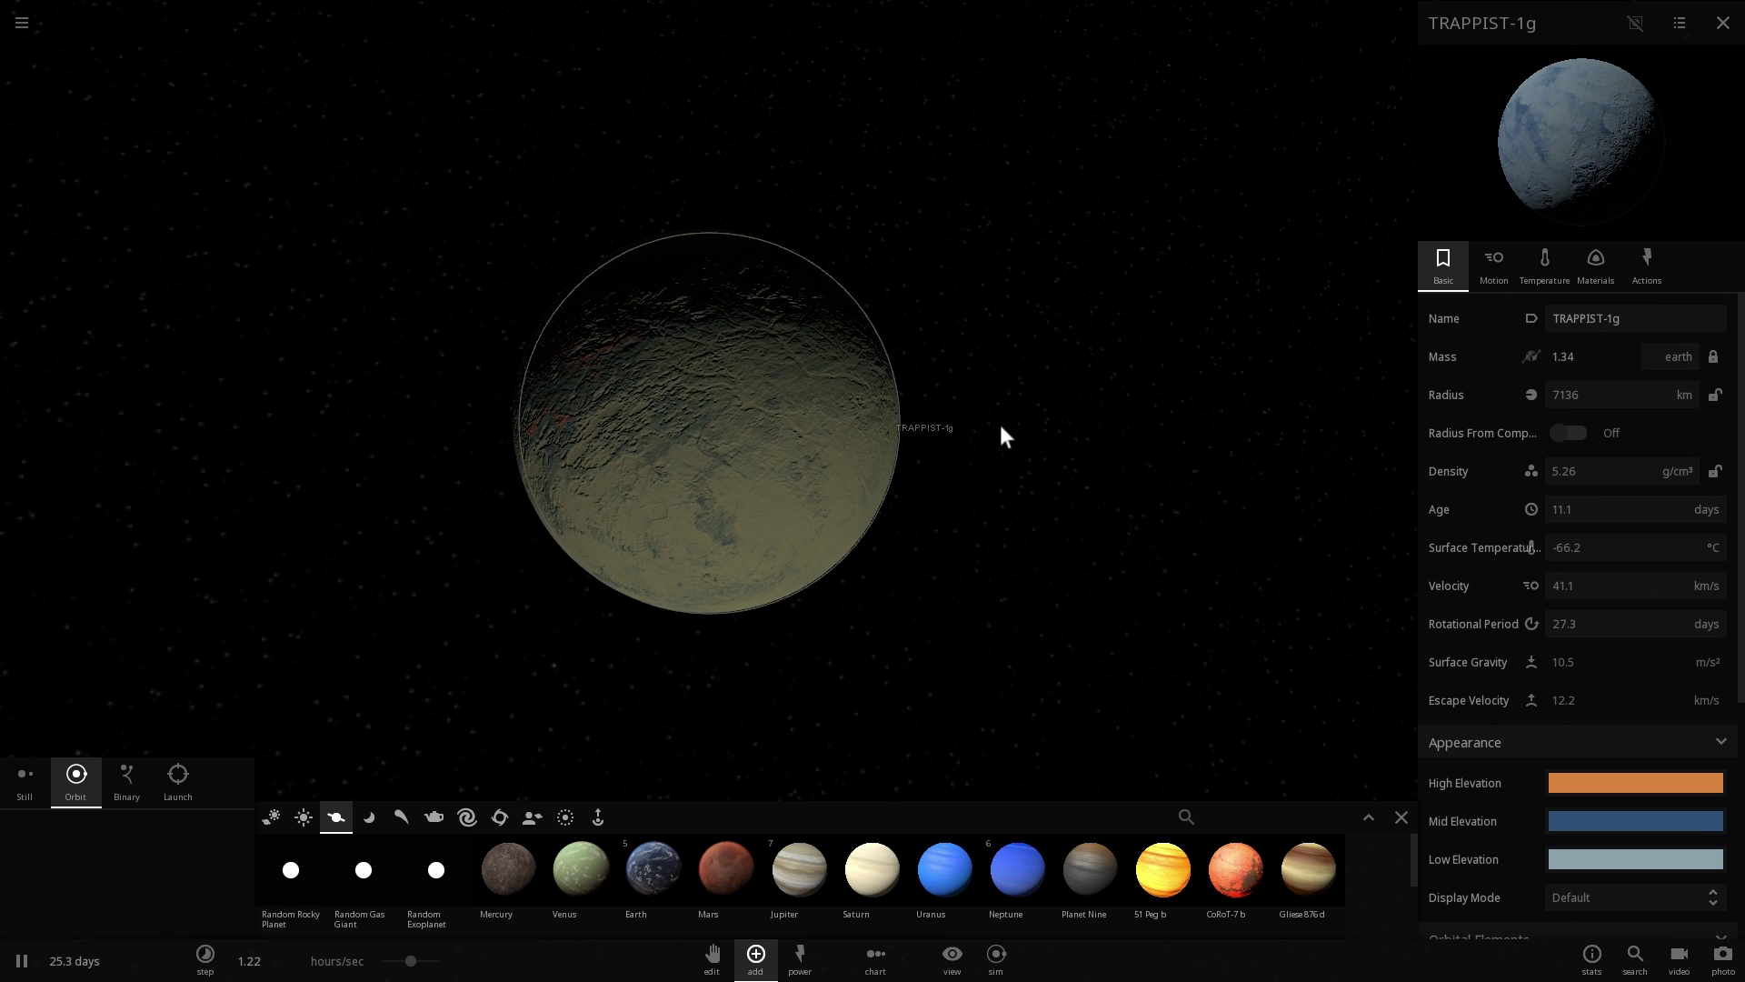
drag(944, 429, 987, 452)
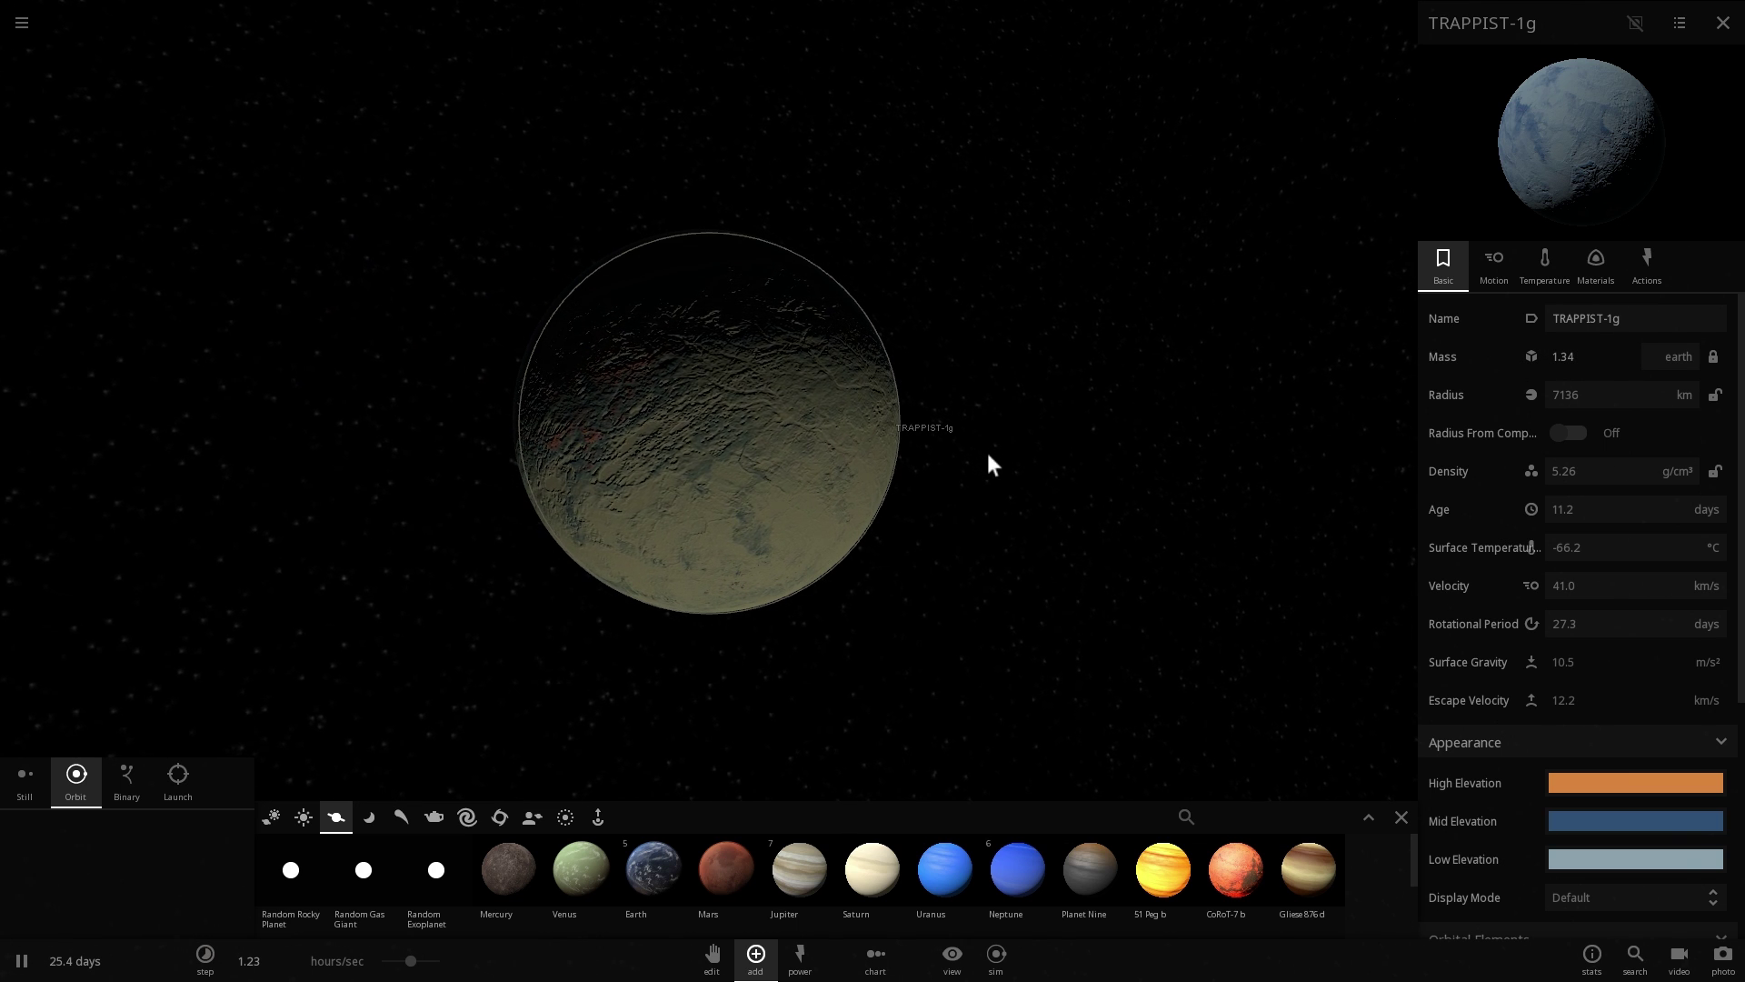
scroll(1012, 462, up, 3)
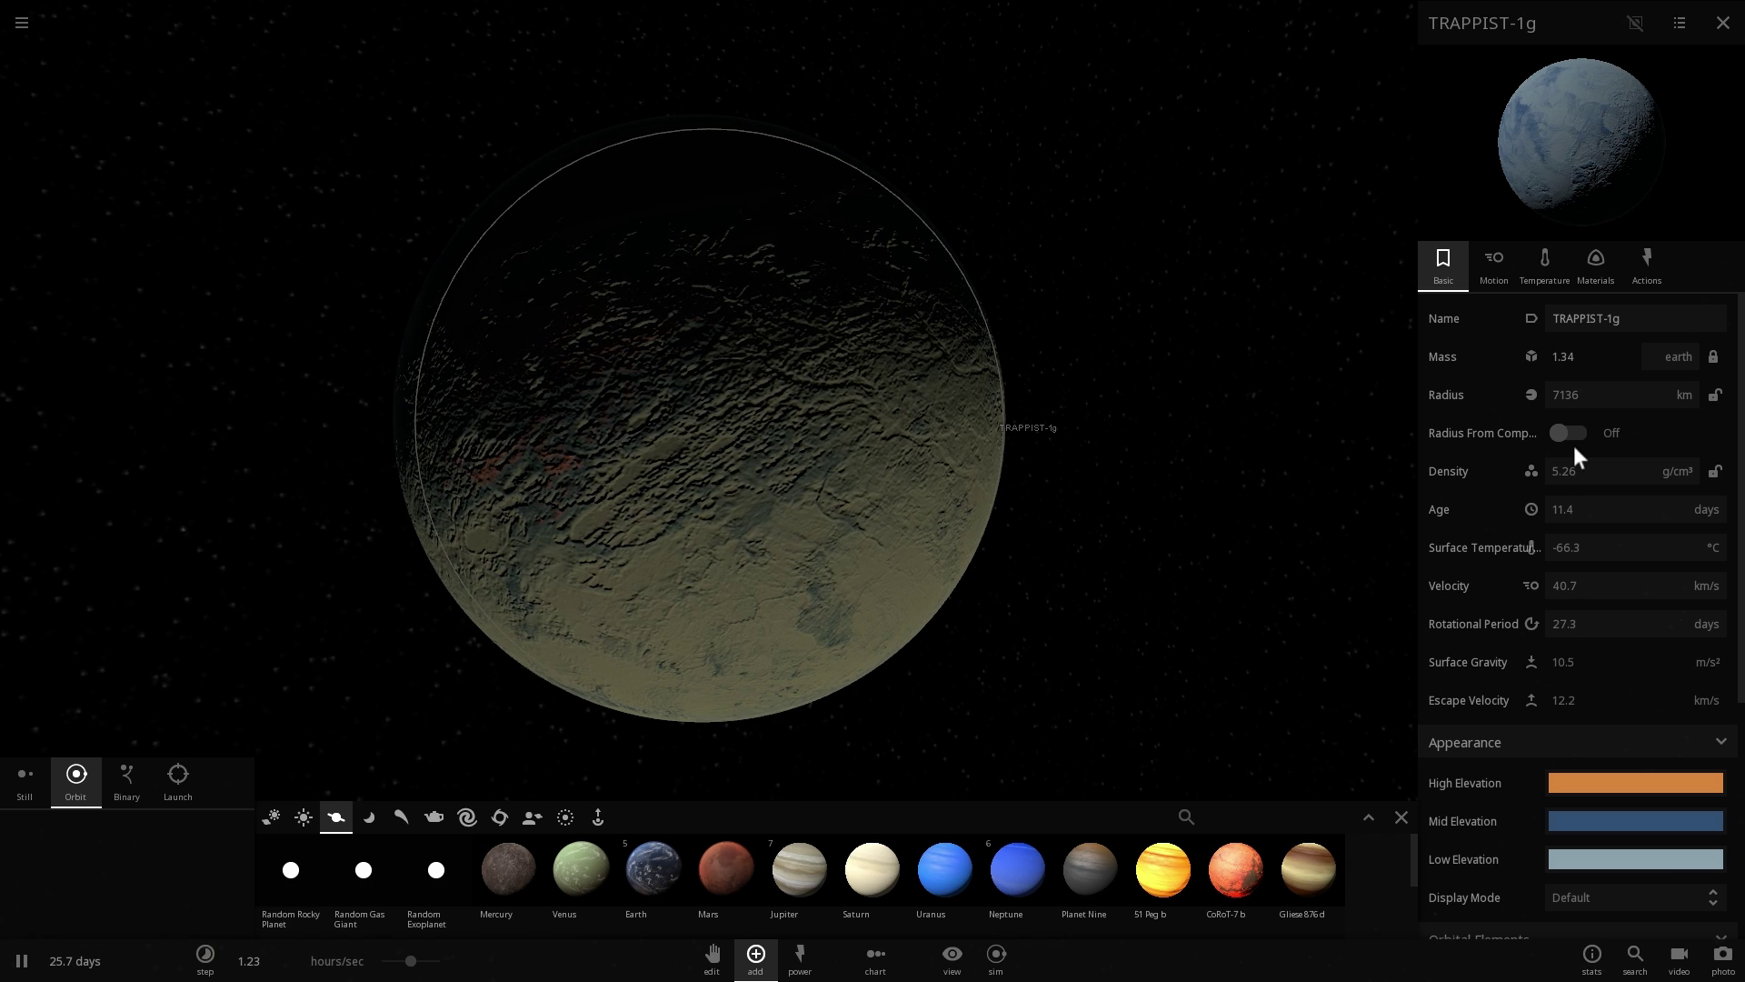
drag(1016, 487, 1067, 497)
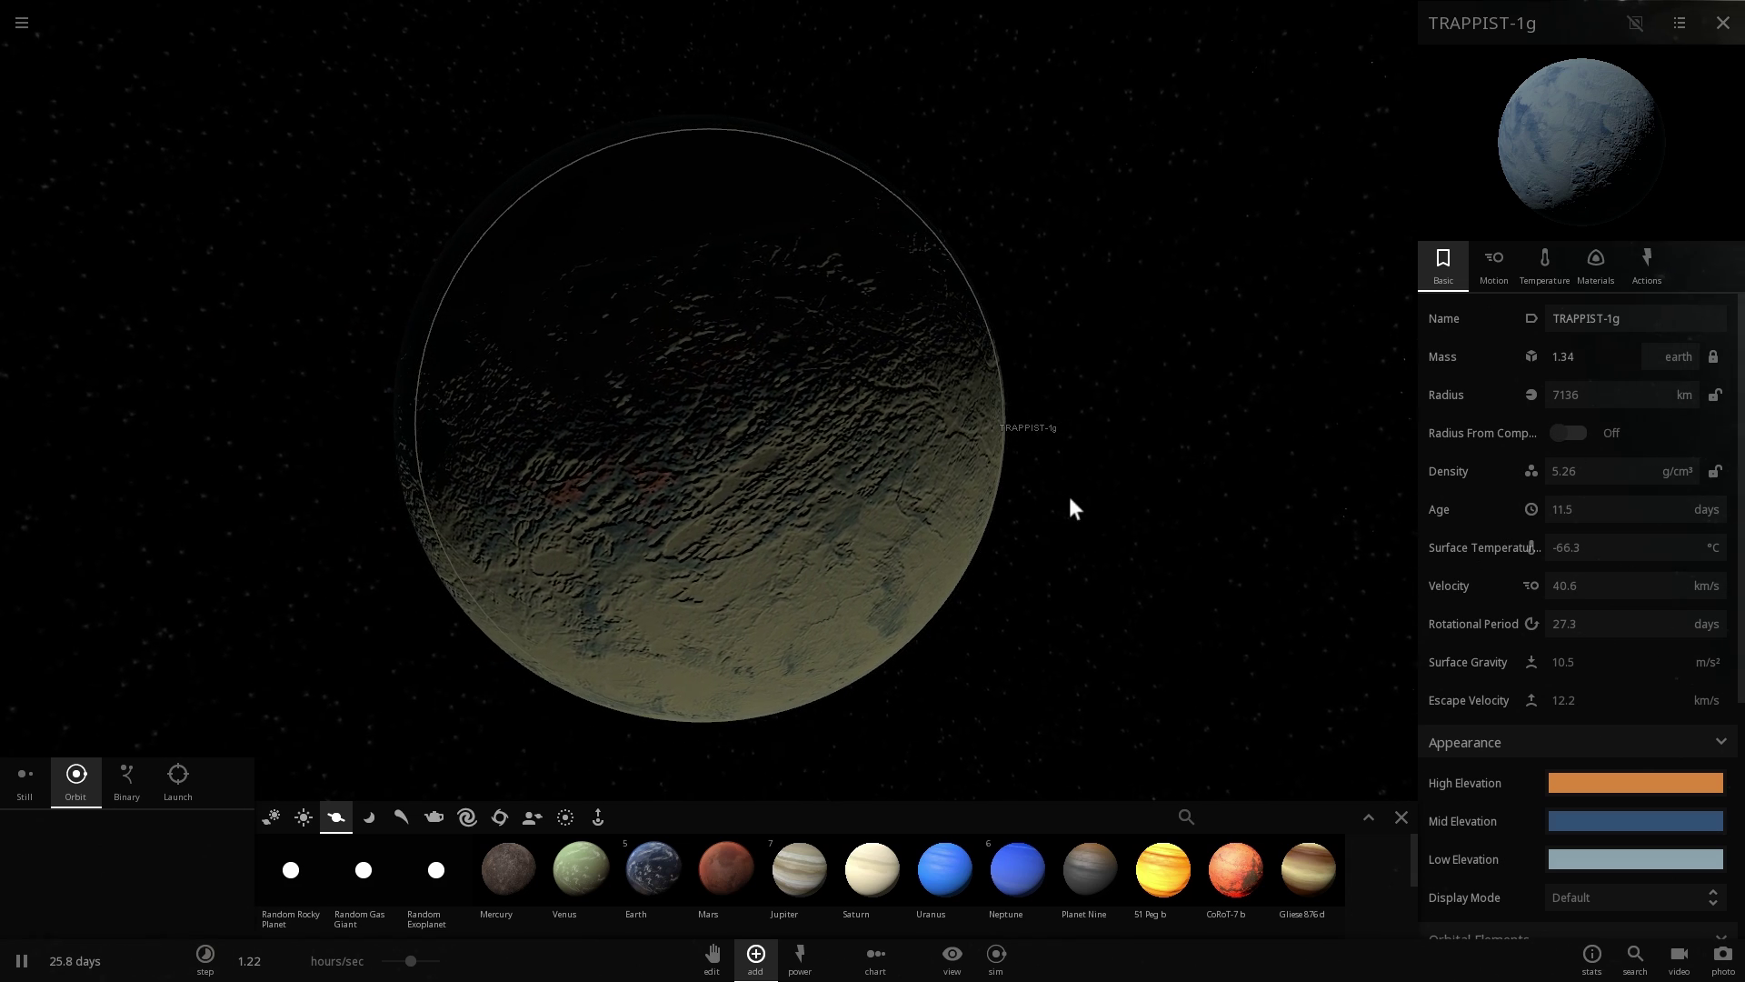
click(1578, 278)
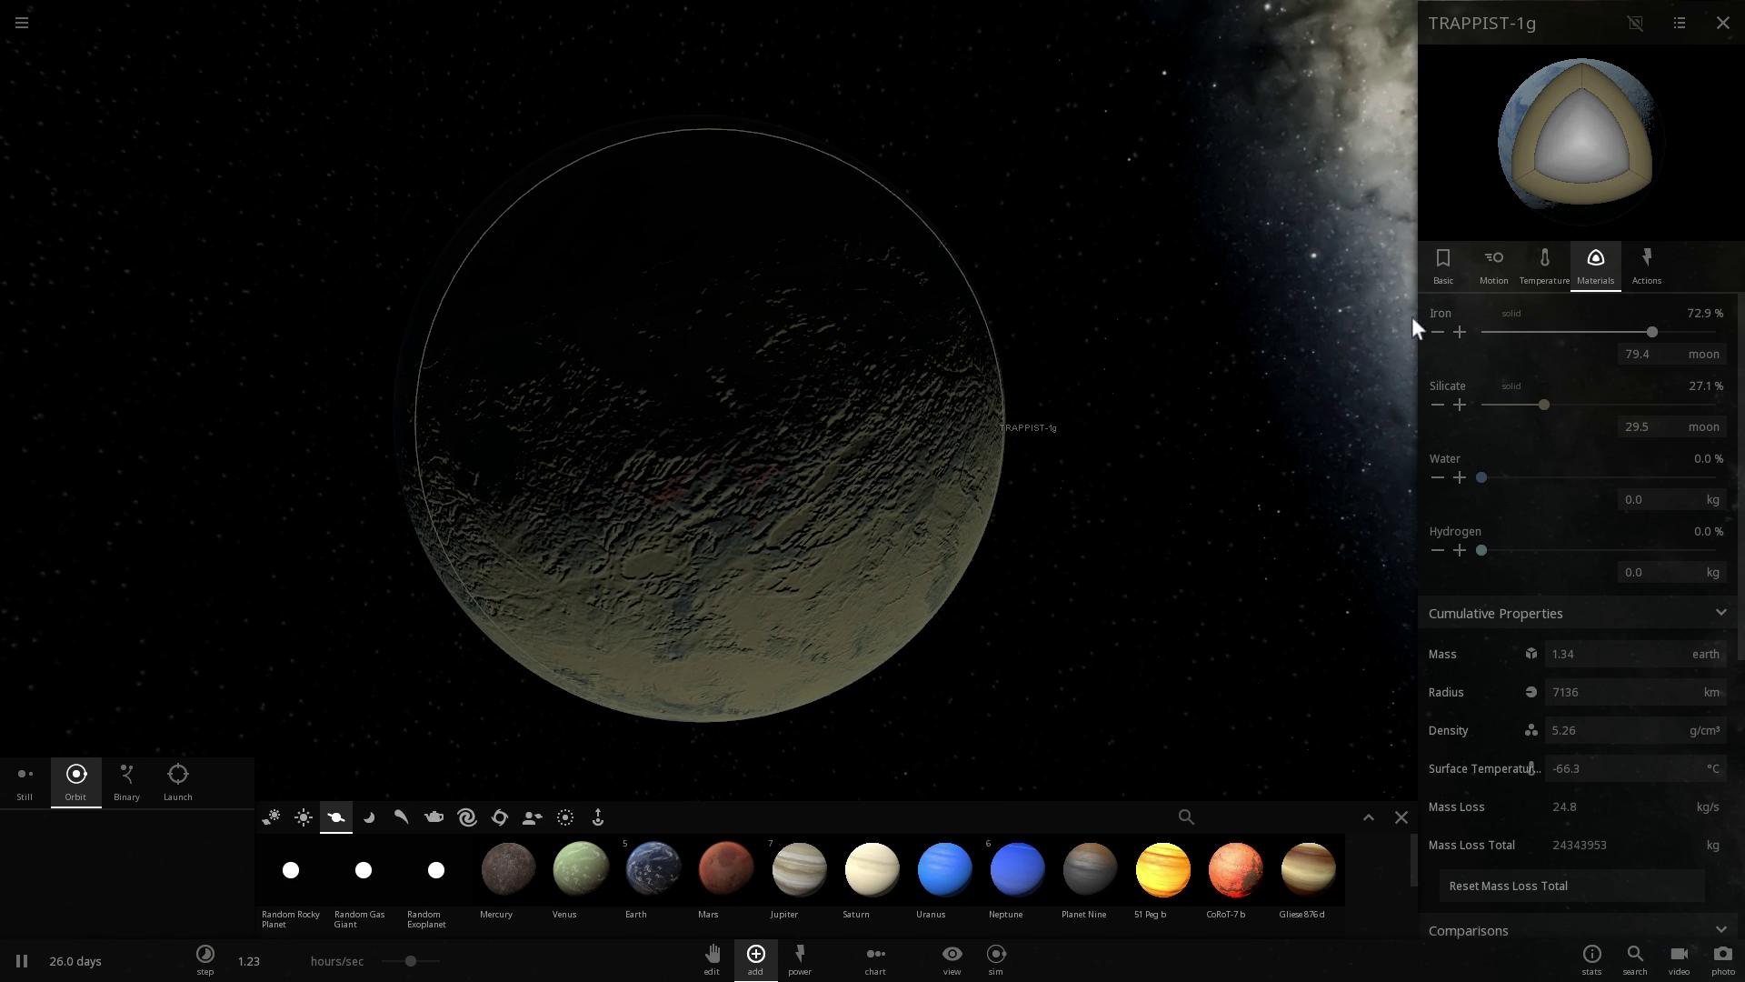
click(1443, 265)
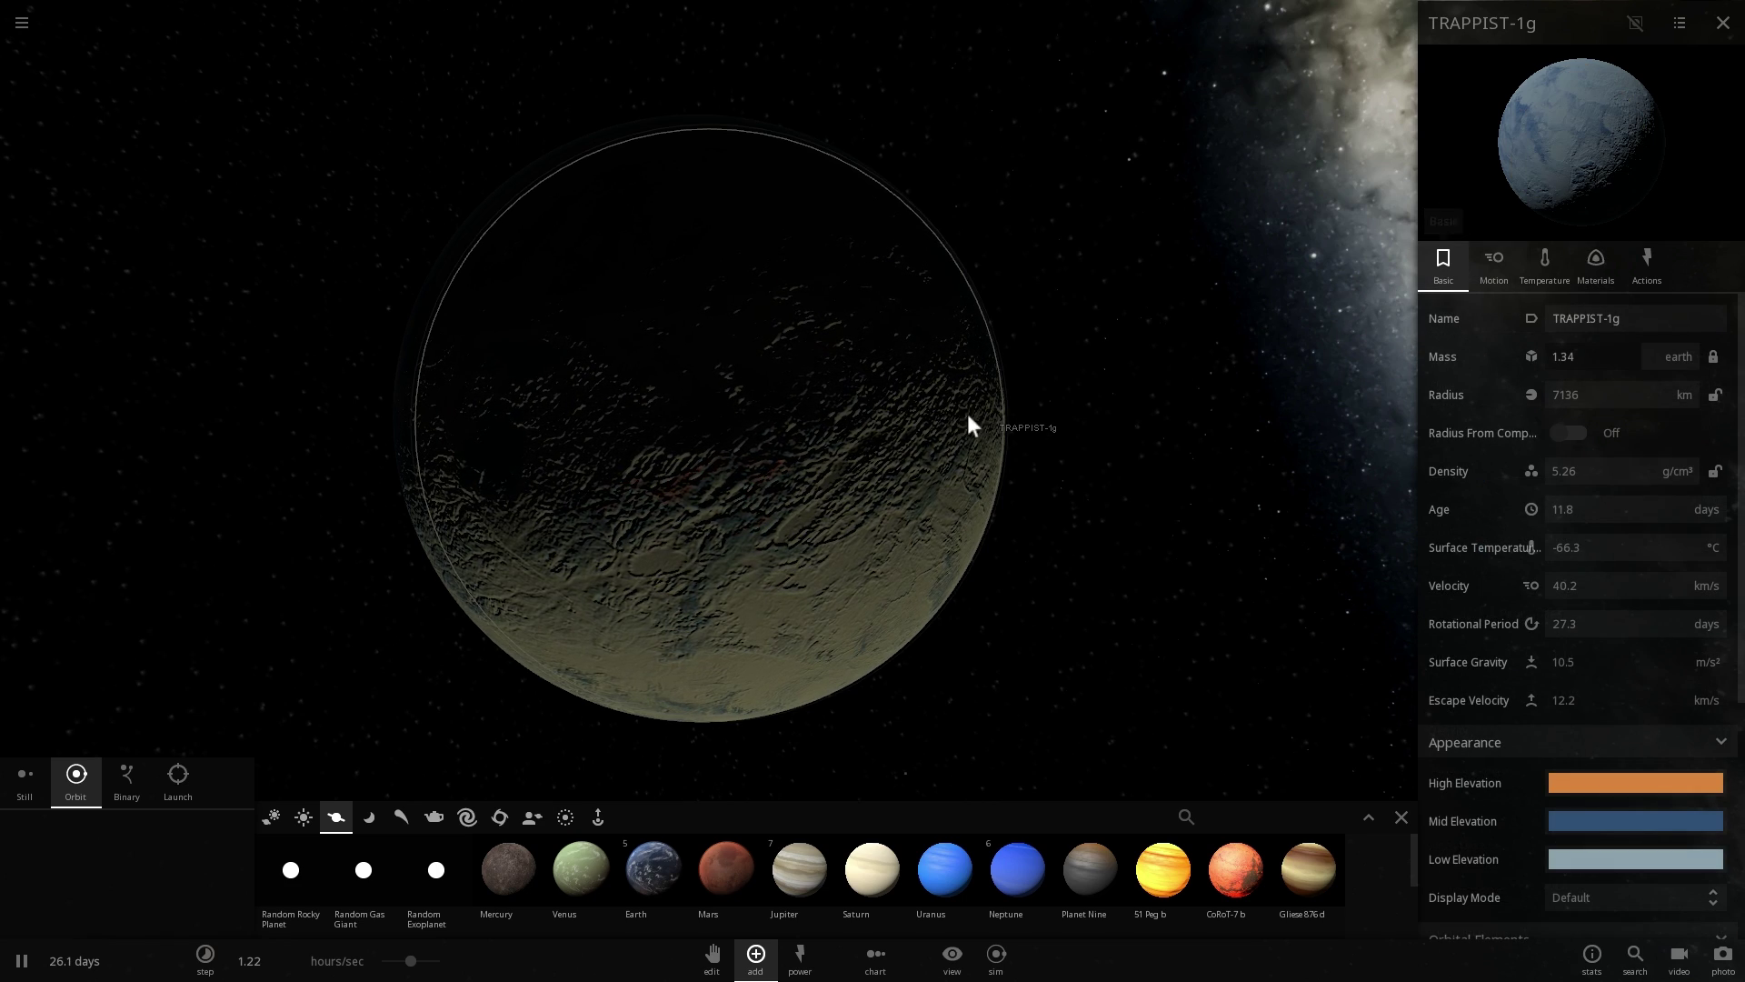
drag(930, 429, 1158, 454)
scroll(1100, 446, down, 4)
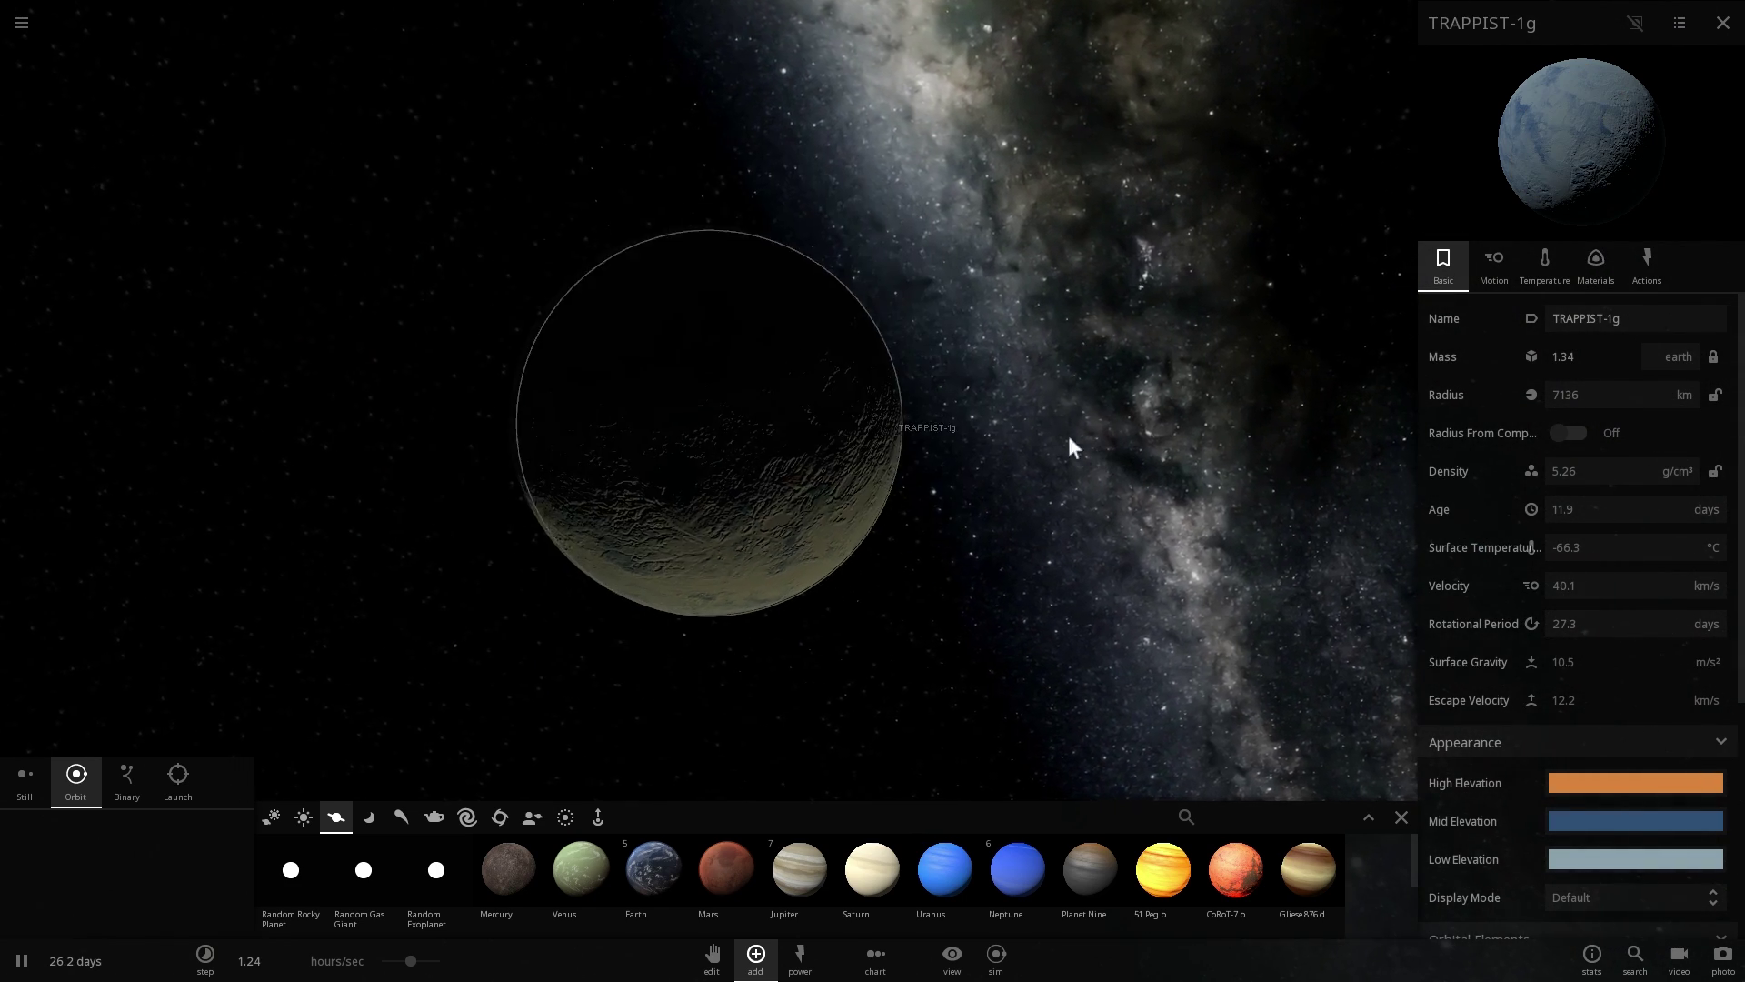
click(1589, 269)
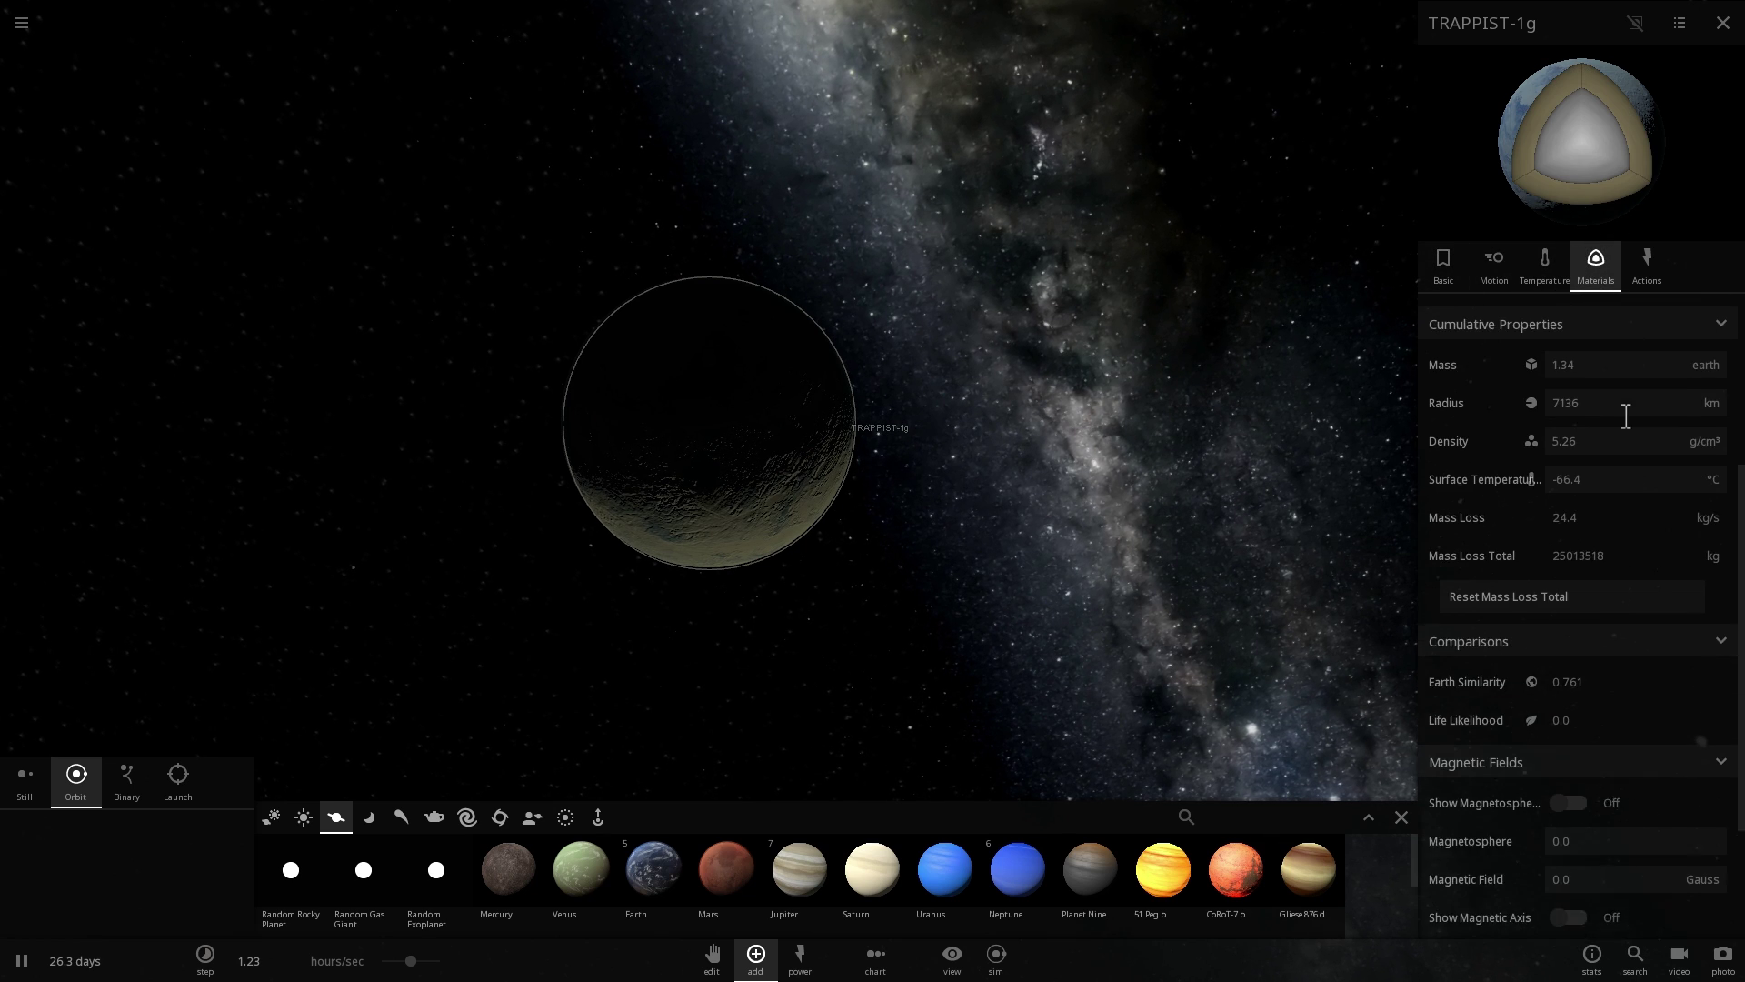
- Show the magnetosphere of TRAPPIST-1g, set its magnetic field to 3 Gauss and view the field from the planet's night side
scroll(1617, 428, down, 4)
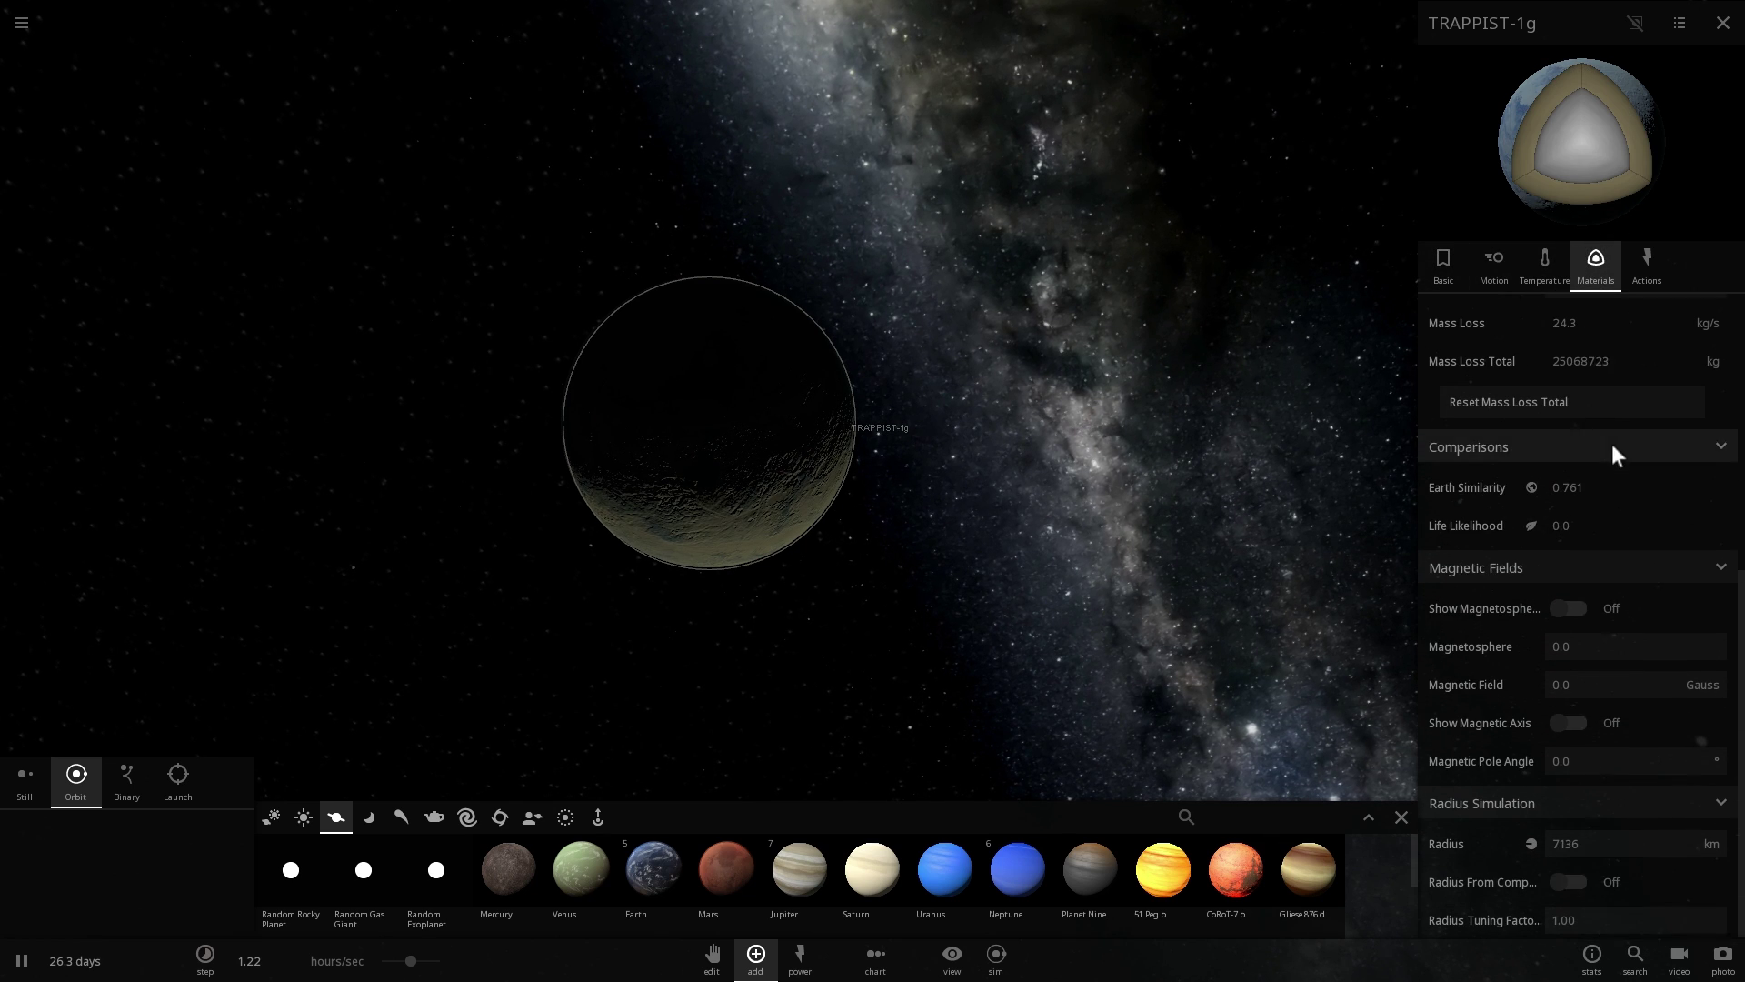
click(1568, 601)
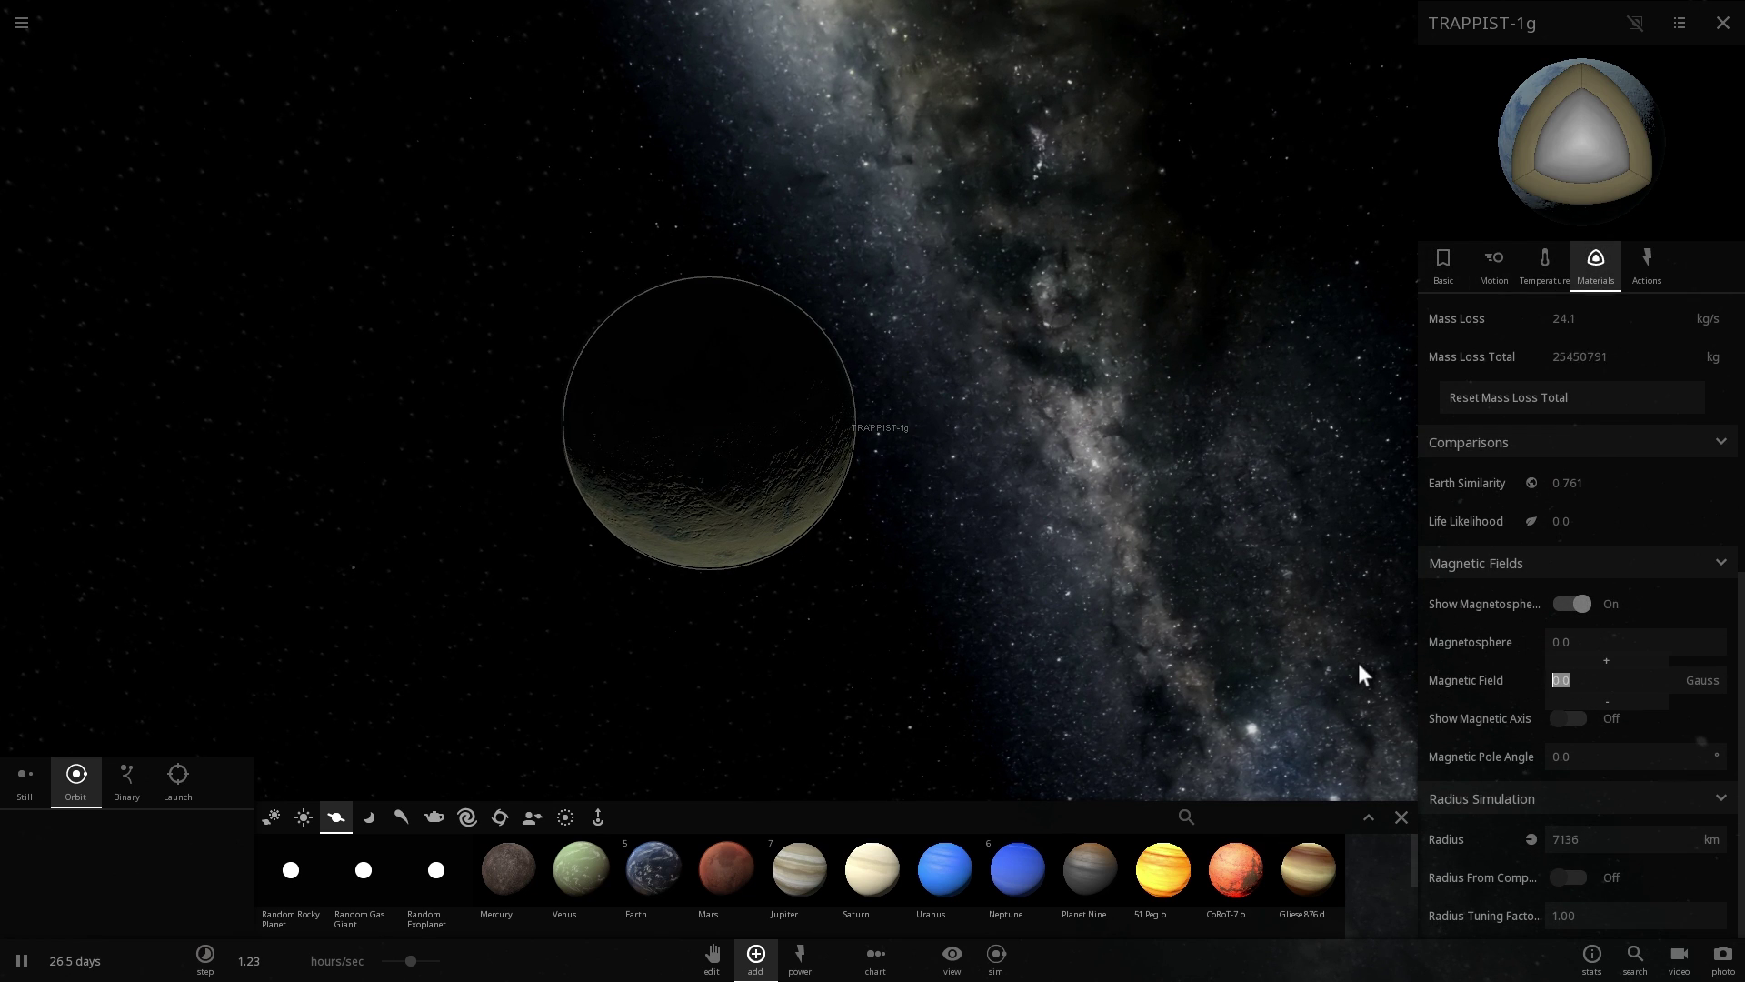
text(3)
key(Return)
scroll(784, 492, down, 3)
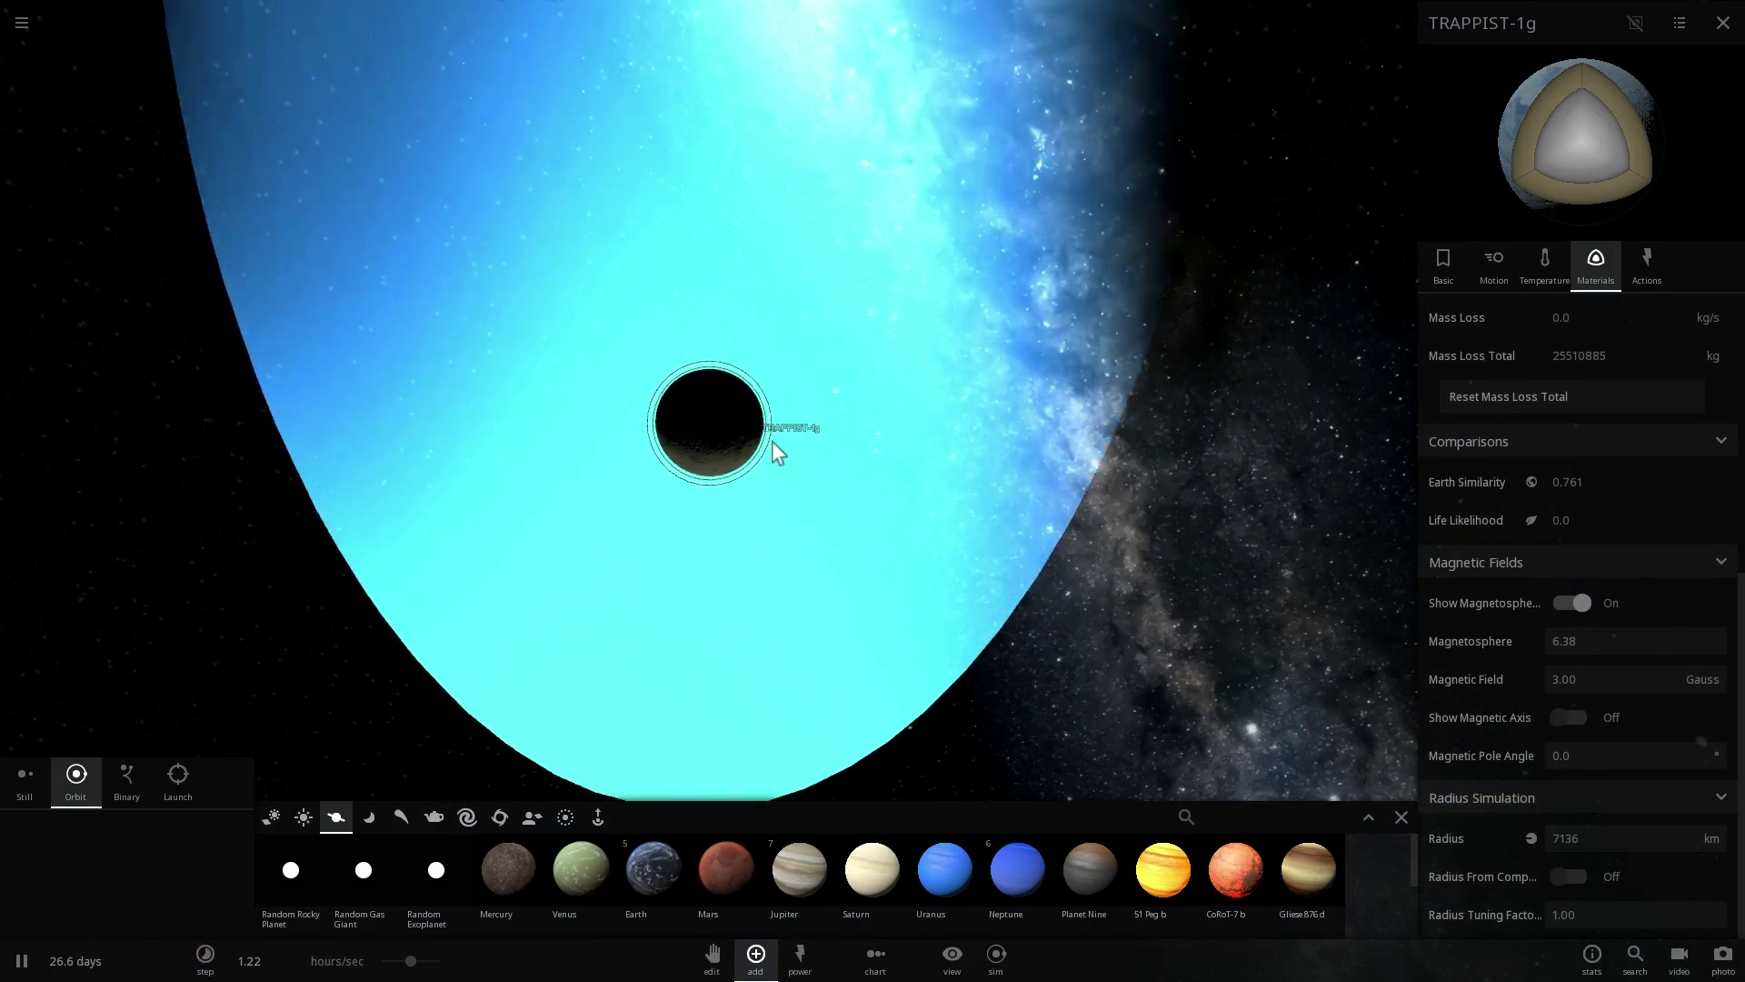
drag(777, 451, 863, 581)
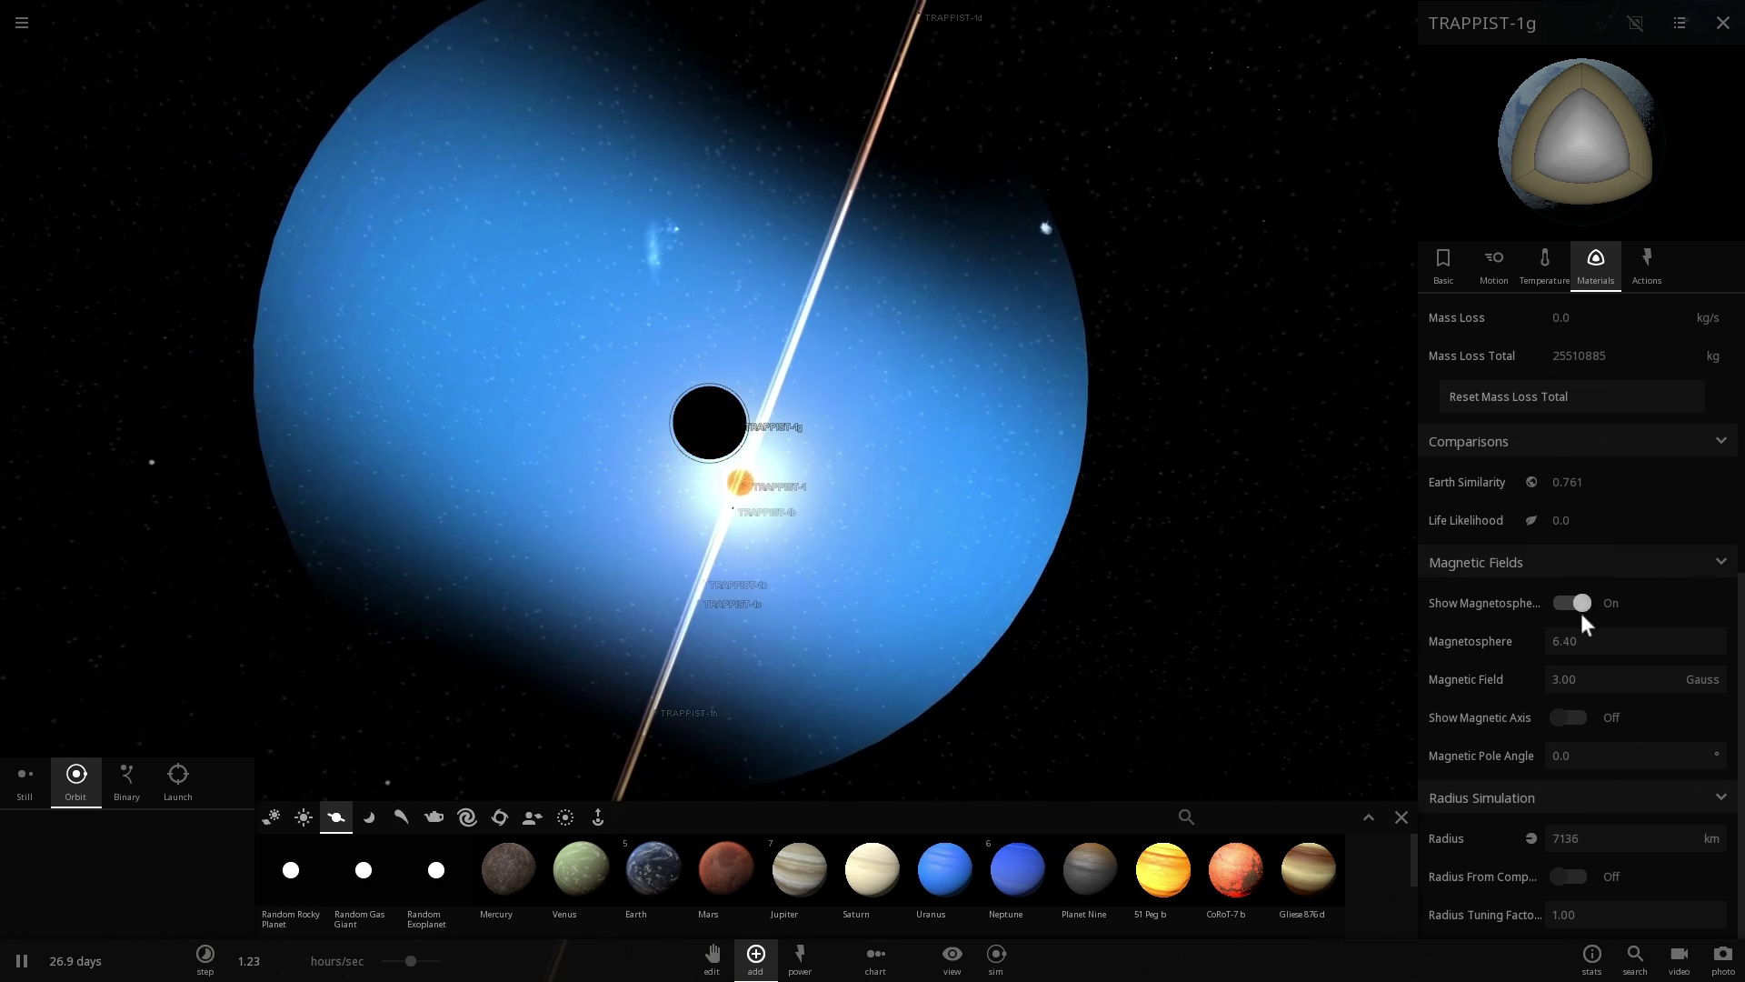
- Hide the magnetosphere of TRAPPIST-1g and inspect the planet's surface on the night and day sides
click(1572, 603)
scroll(725, 591, up, 3)
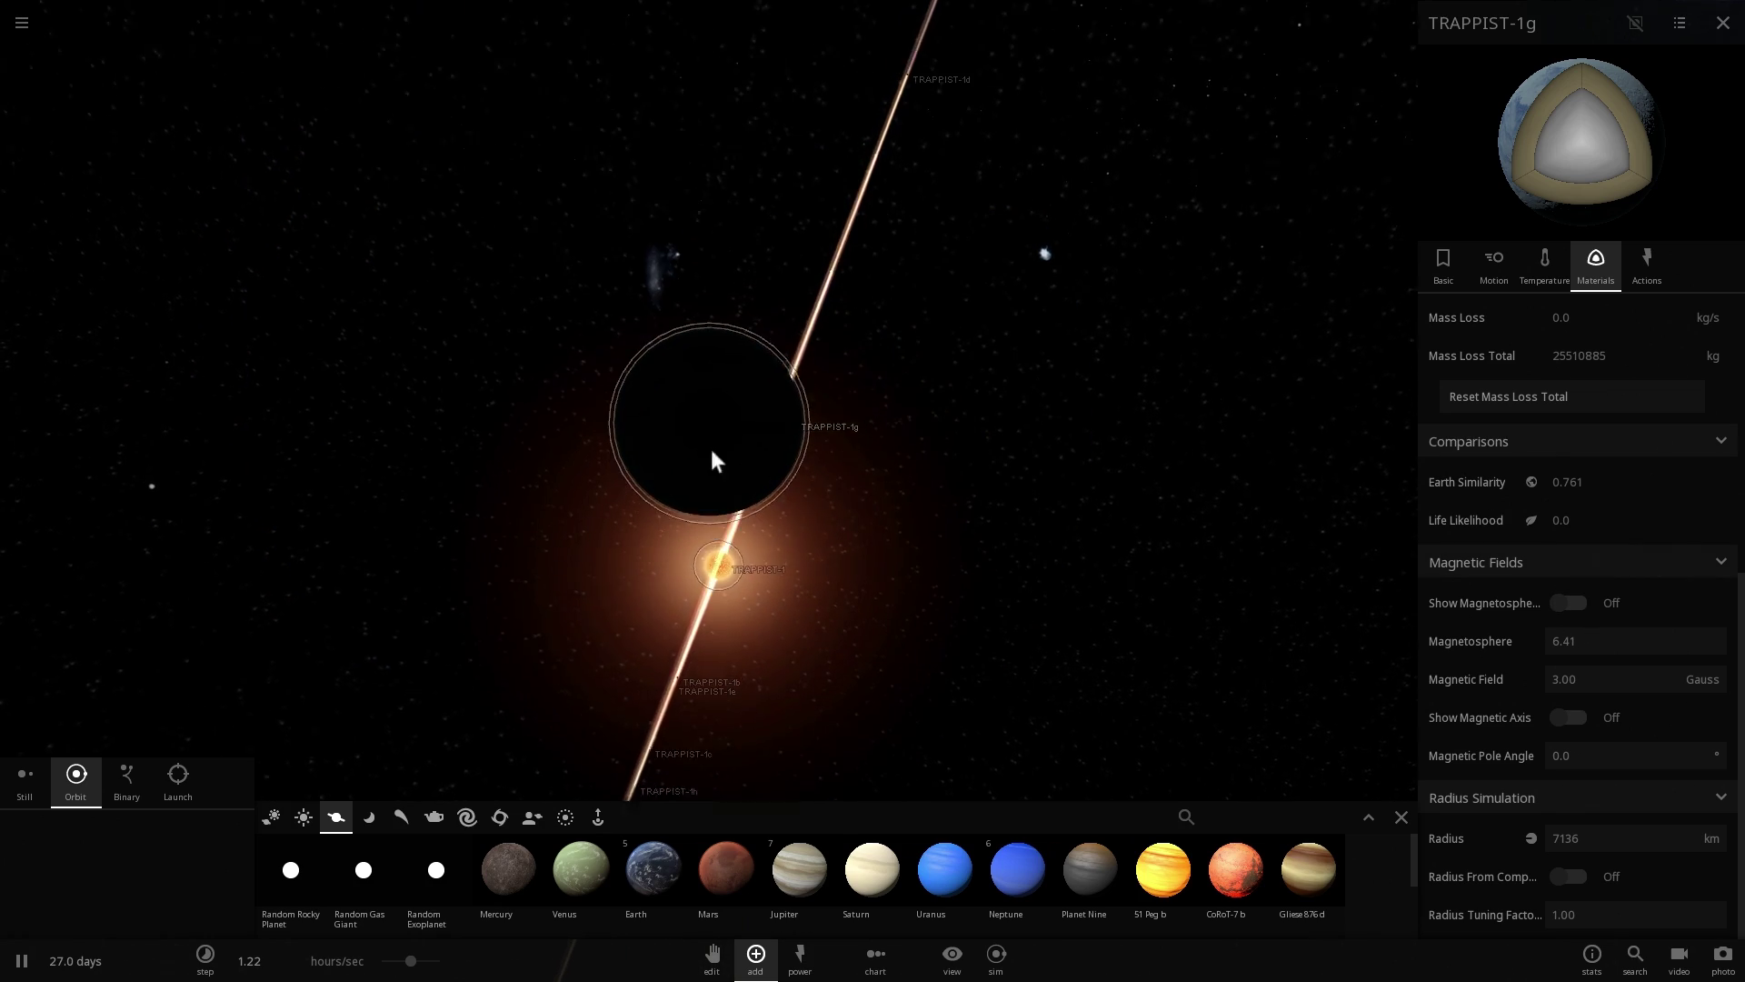
scroll(711, 436, up, 3)
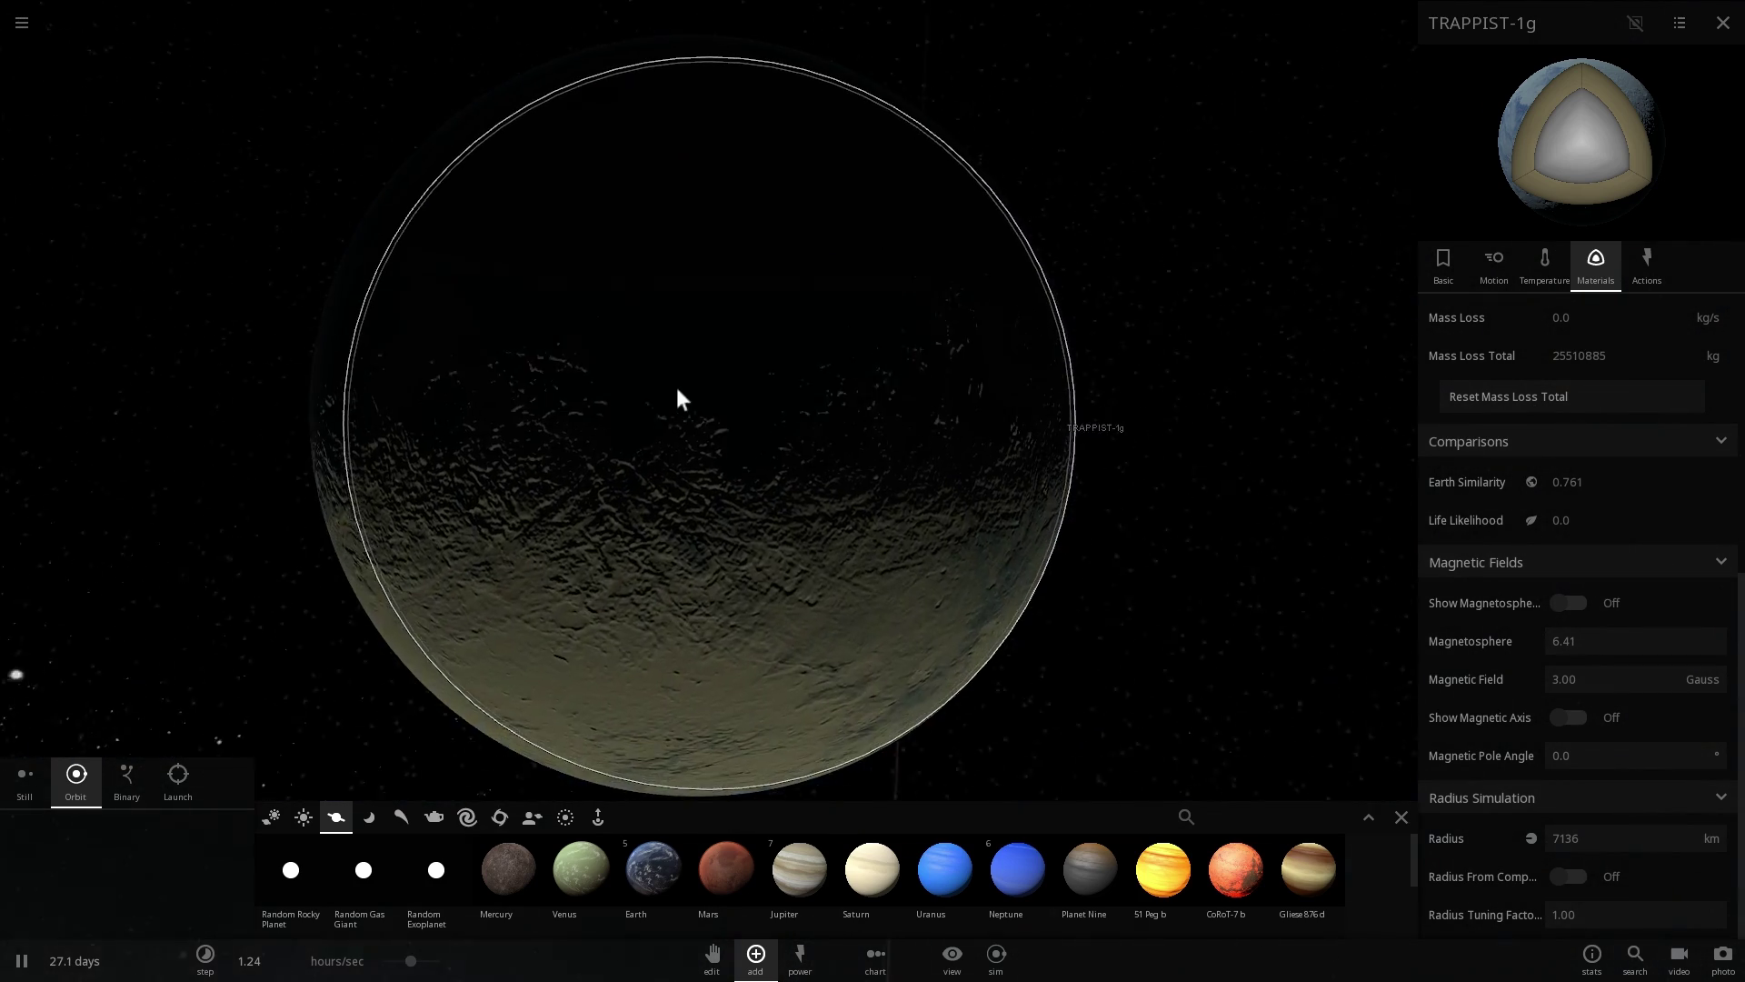
scroll(677, 400, down, 3)
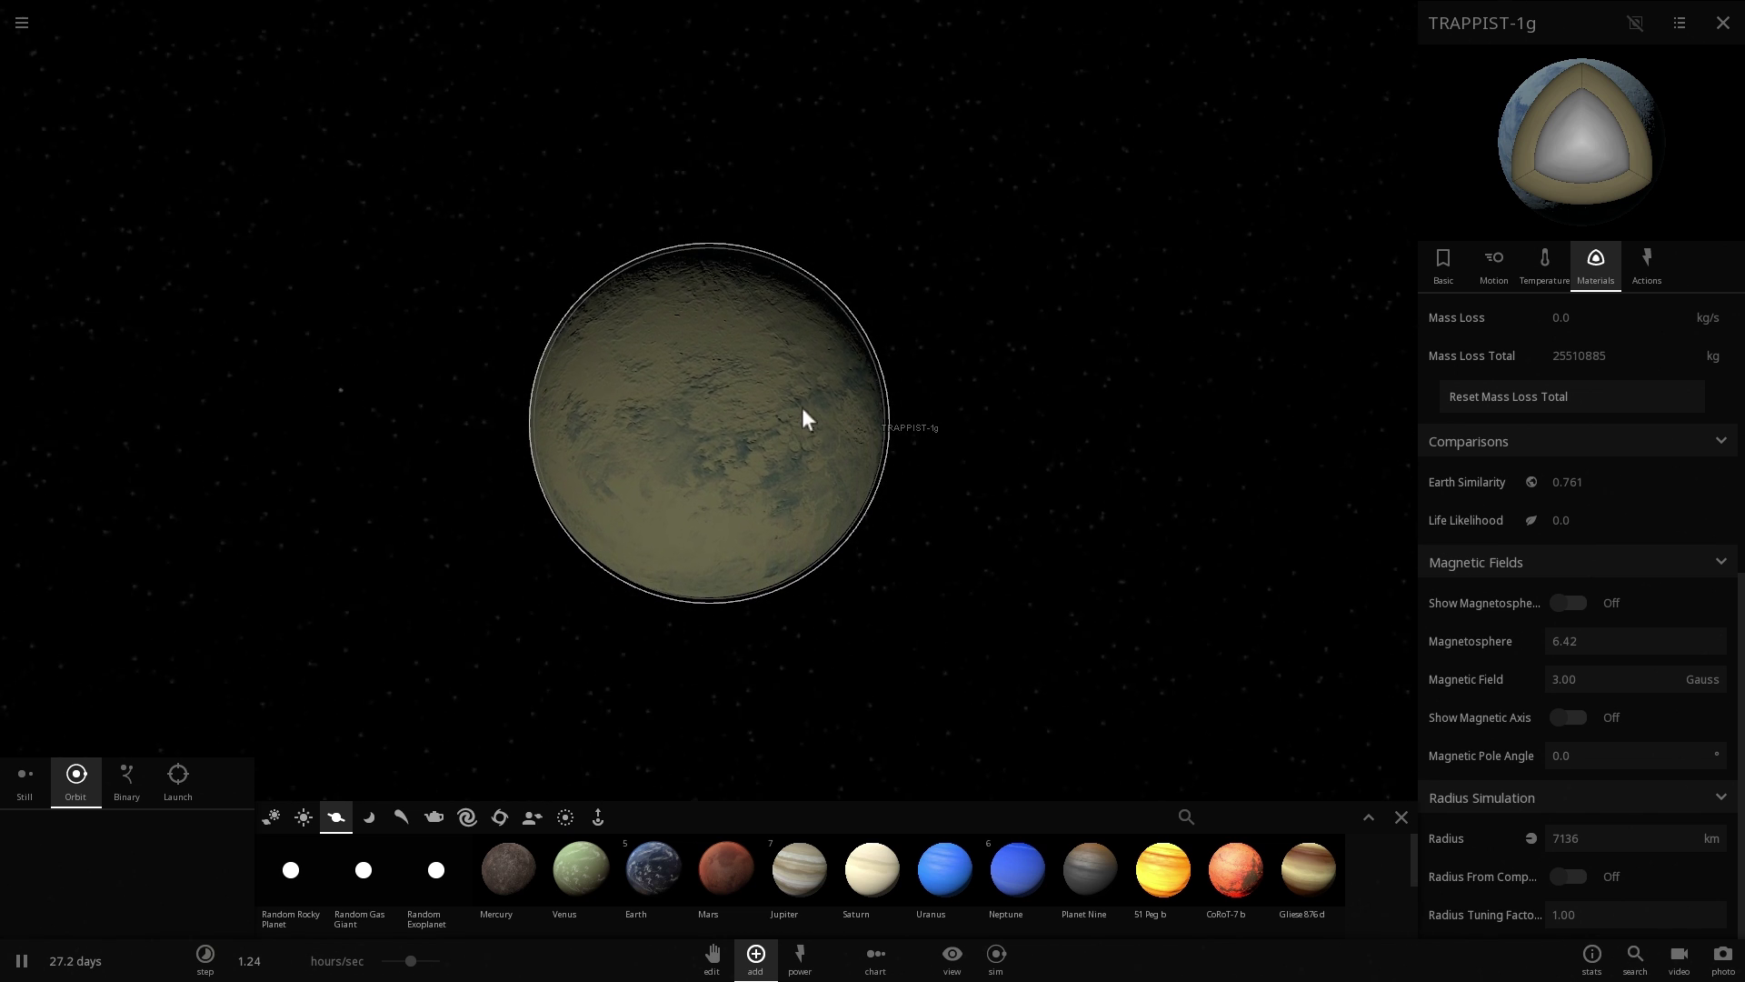
drag(803, 416, 604, 313)
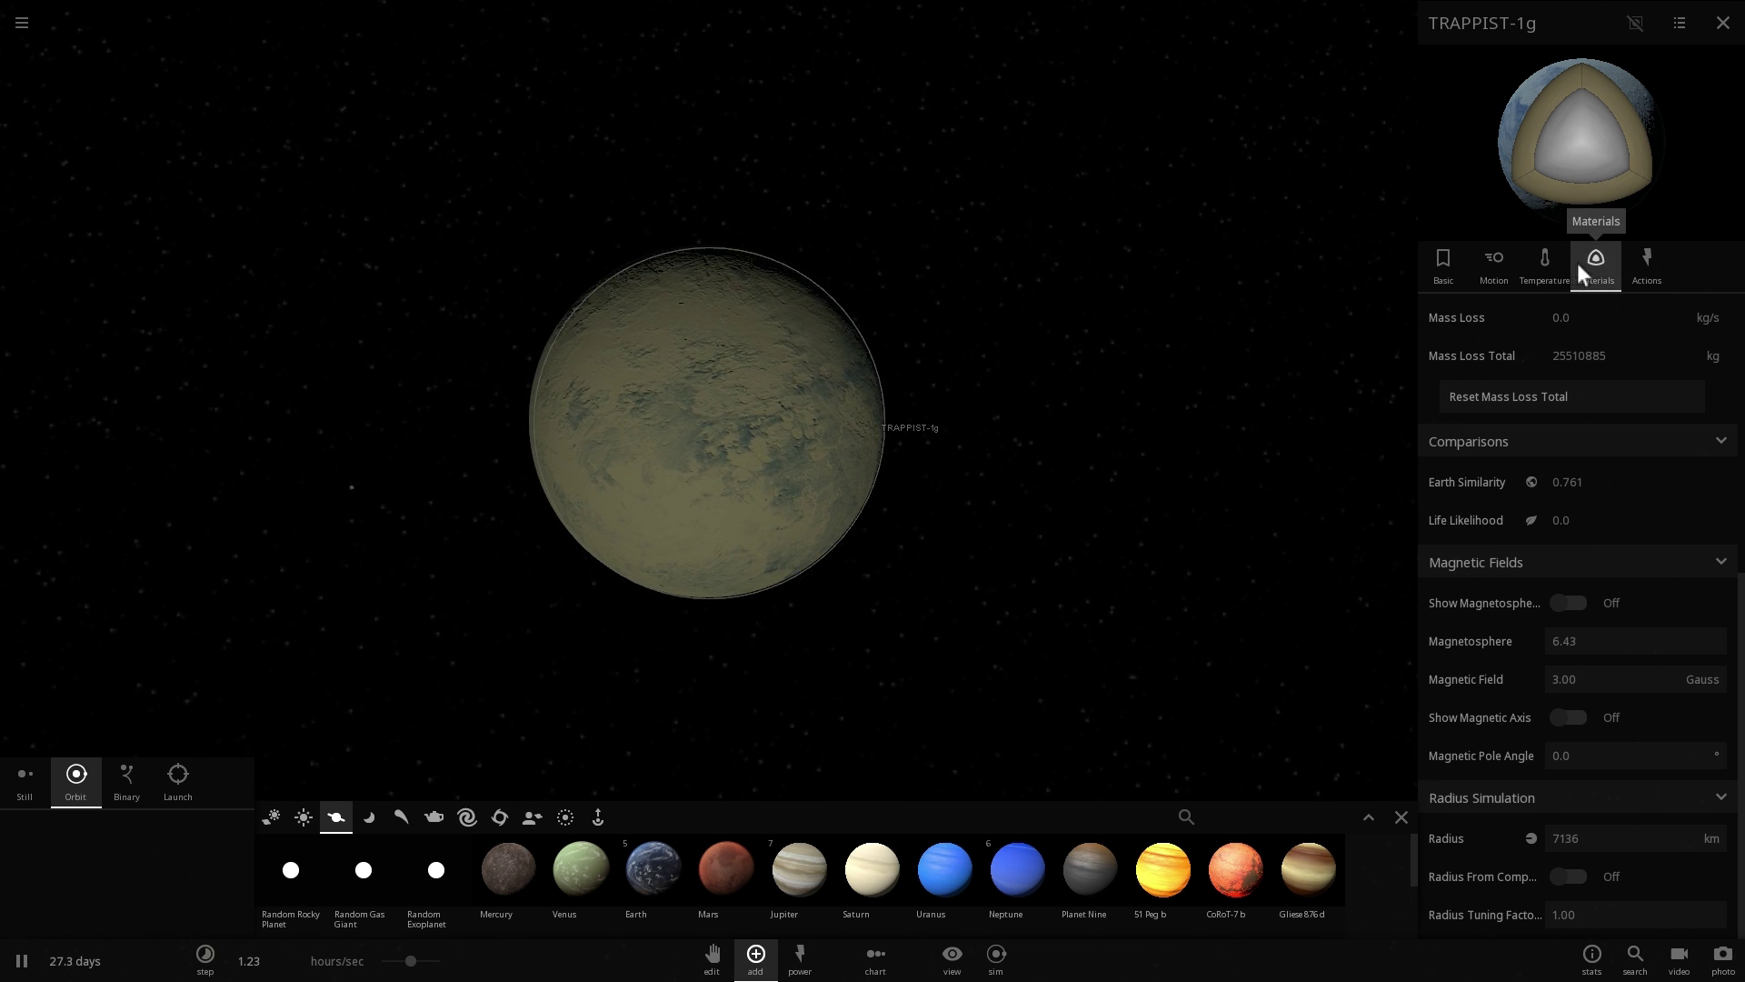
- Raise the water share in the composition of TRAPPIST-1g to about 1.94 % and view the surface up close
scroll(1596, 429, up, 5)
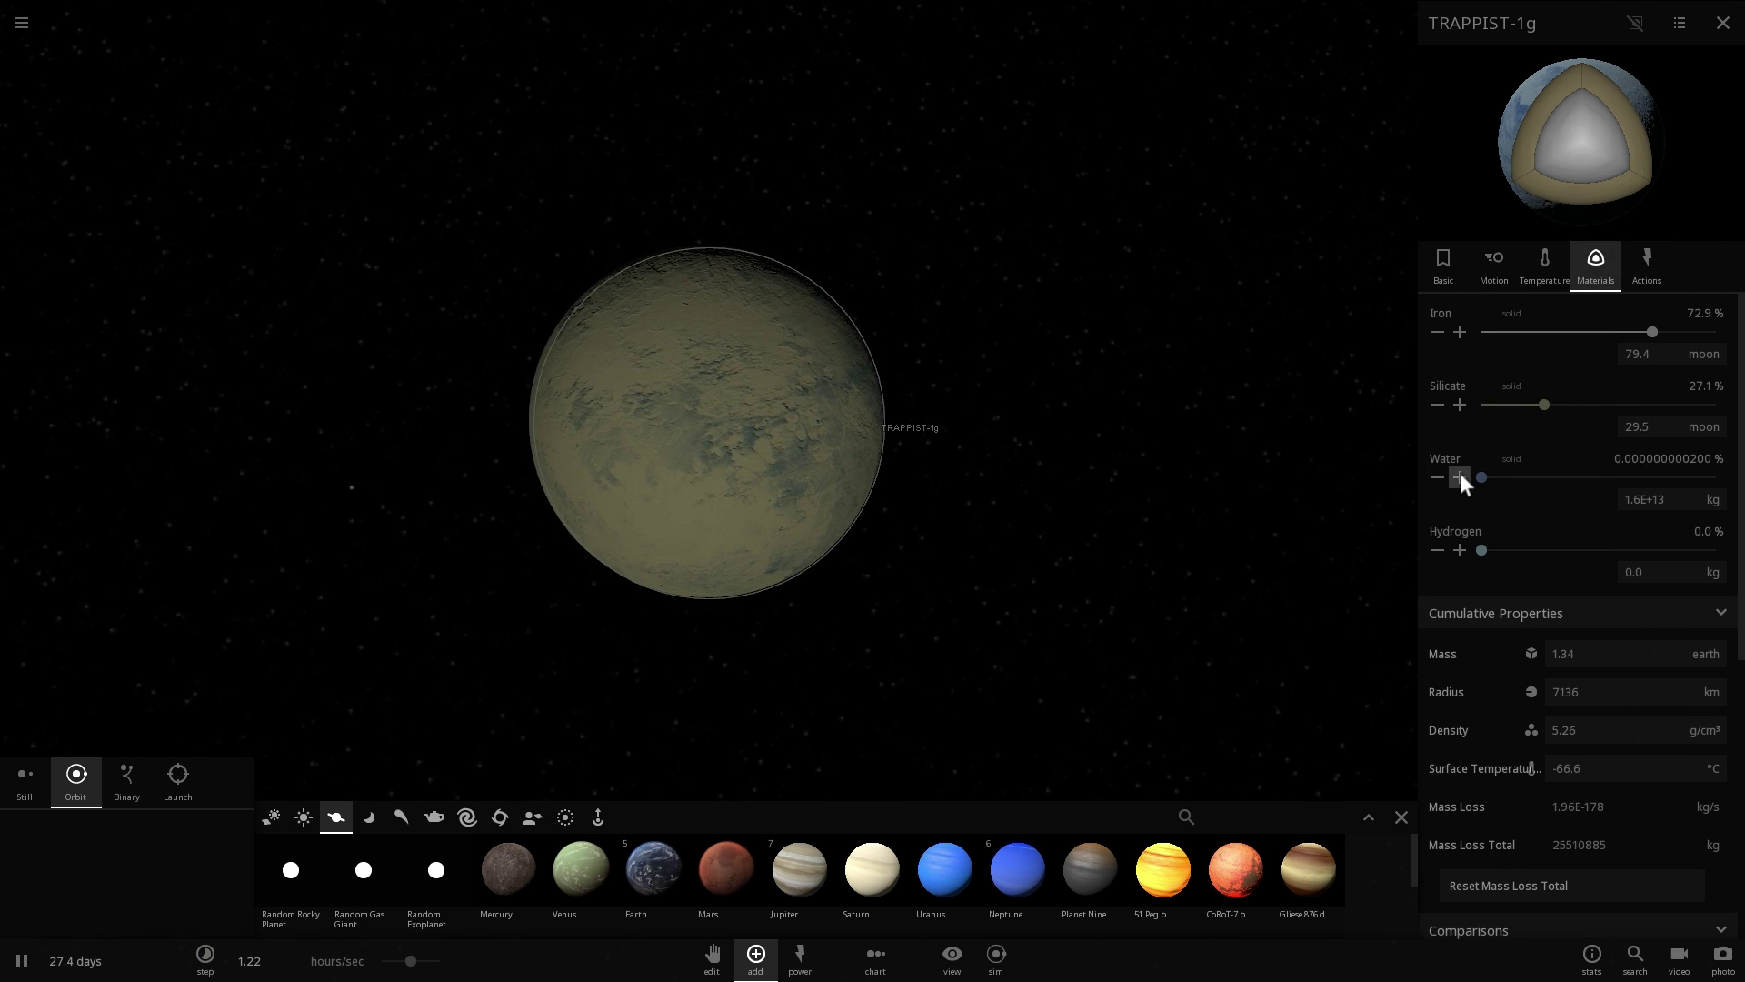
drag(1475, 476, 1483, 477)
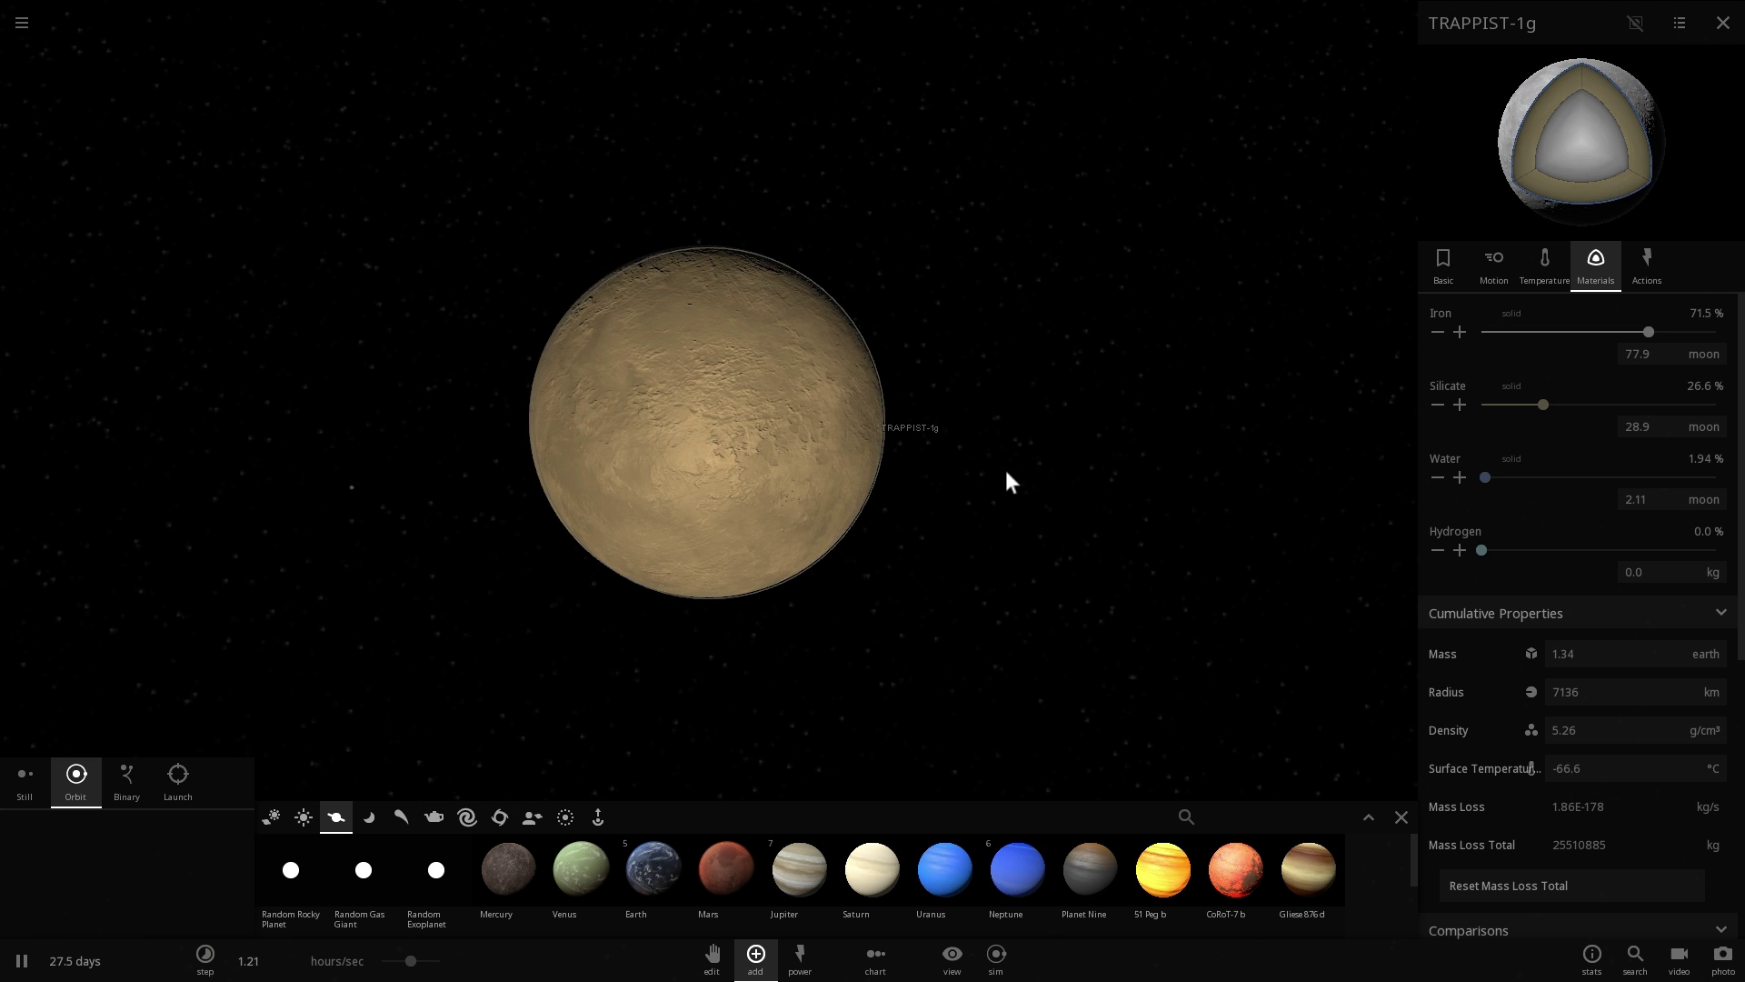
scroll(1006, 471, up, 3)
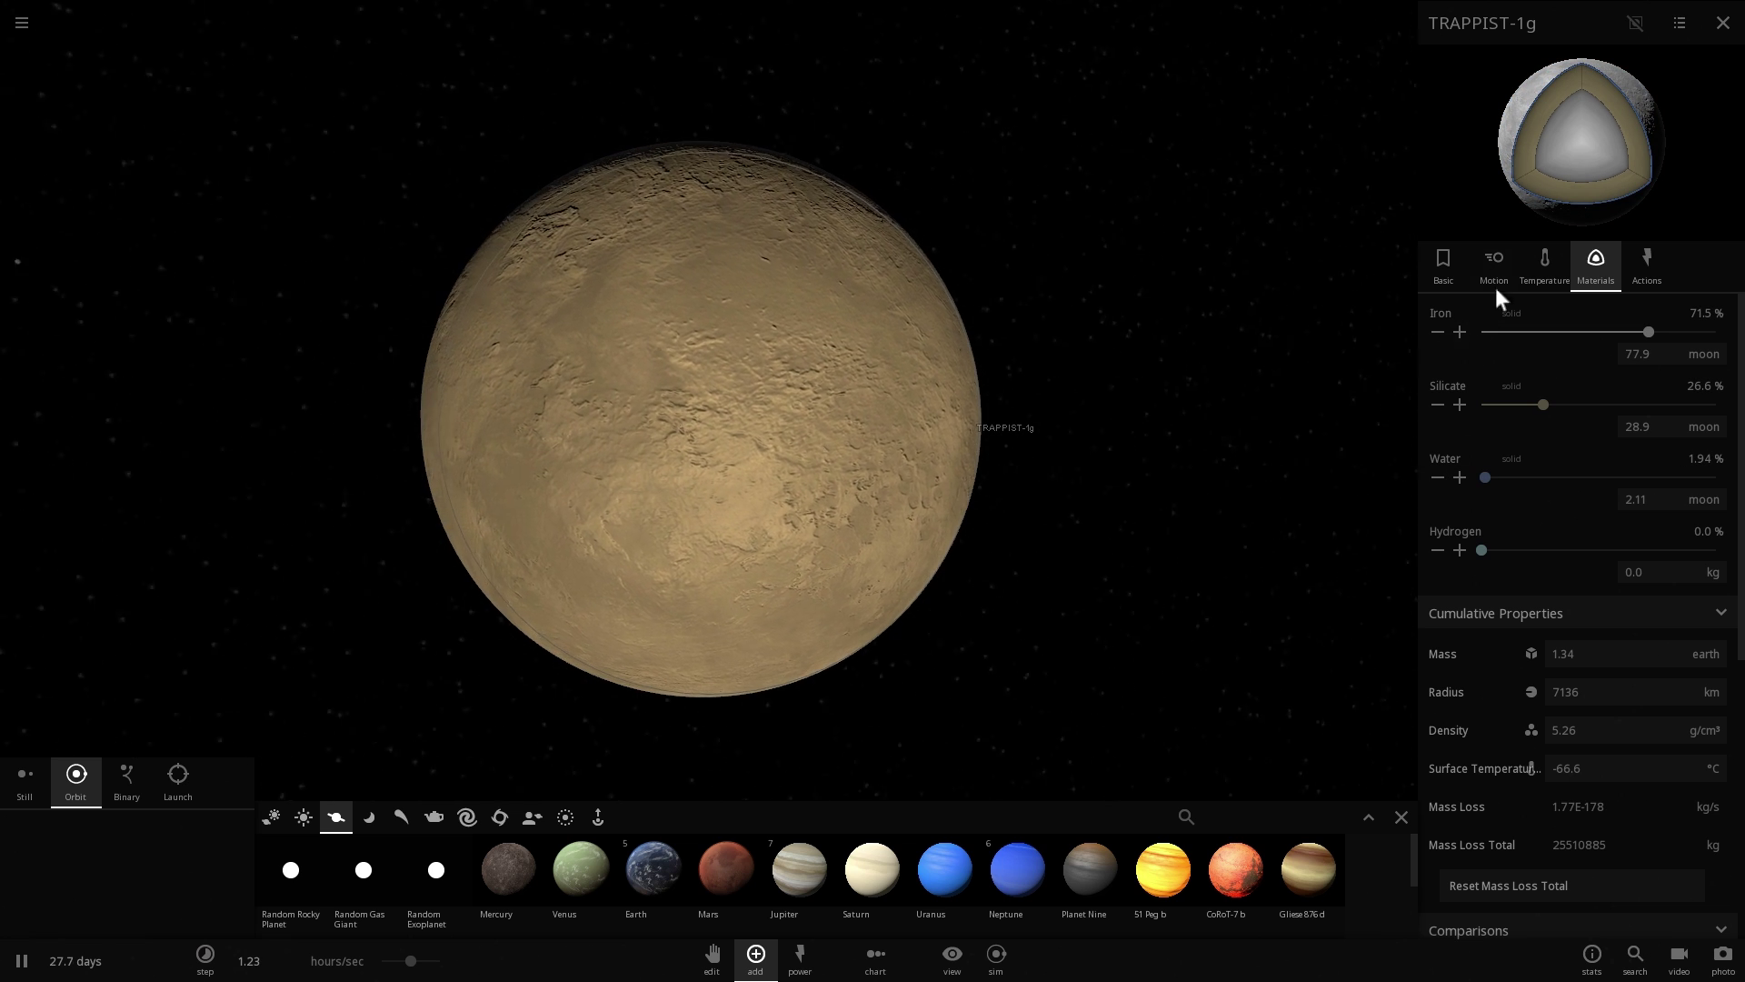
- Give TRAPPIST-1g an atmosphere with a surface pressure of 3 atm and view it on the day and night sides
click(1545, 267)
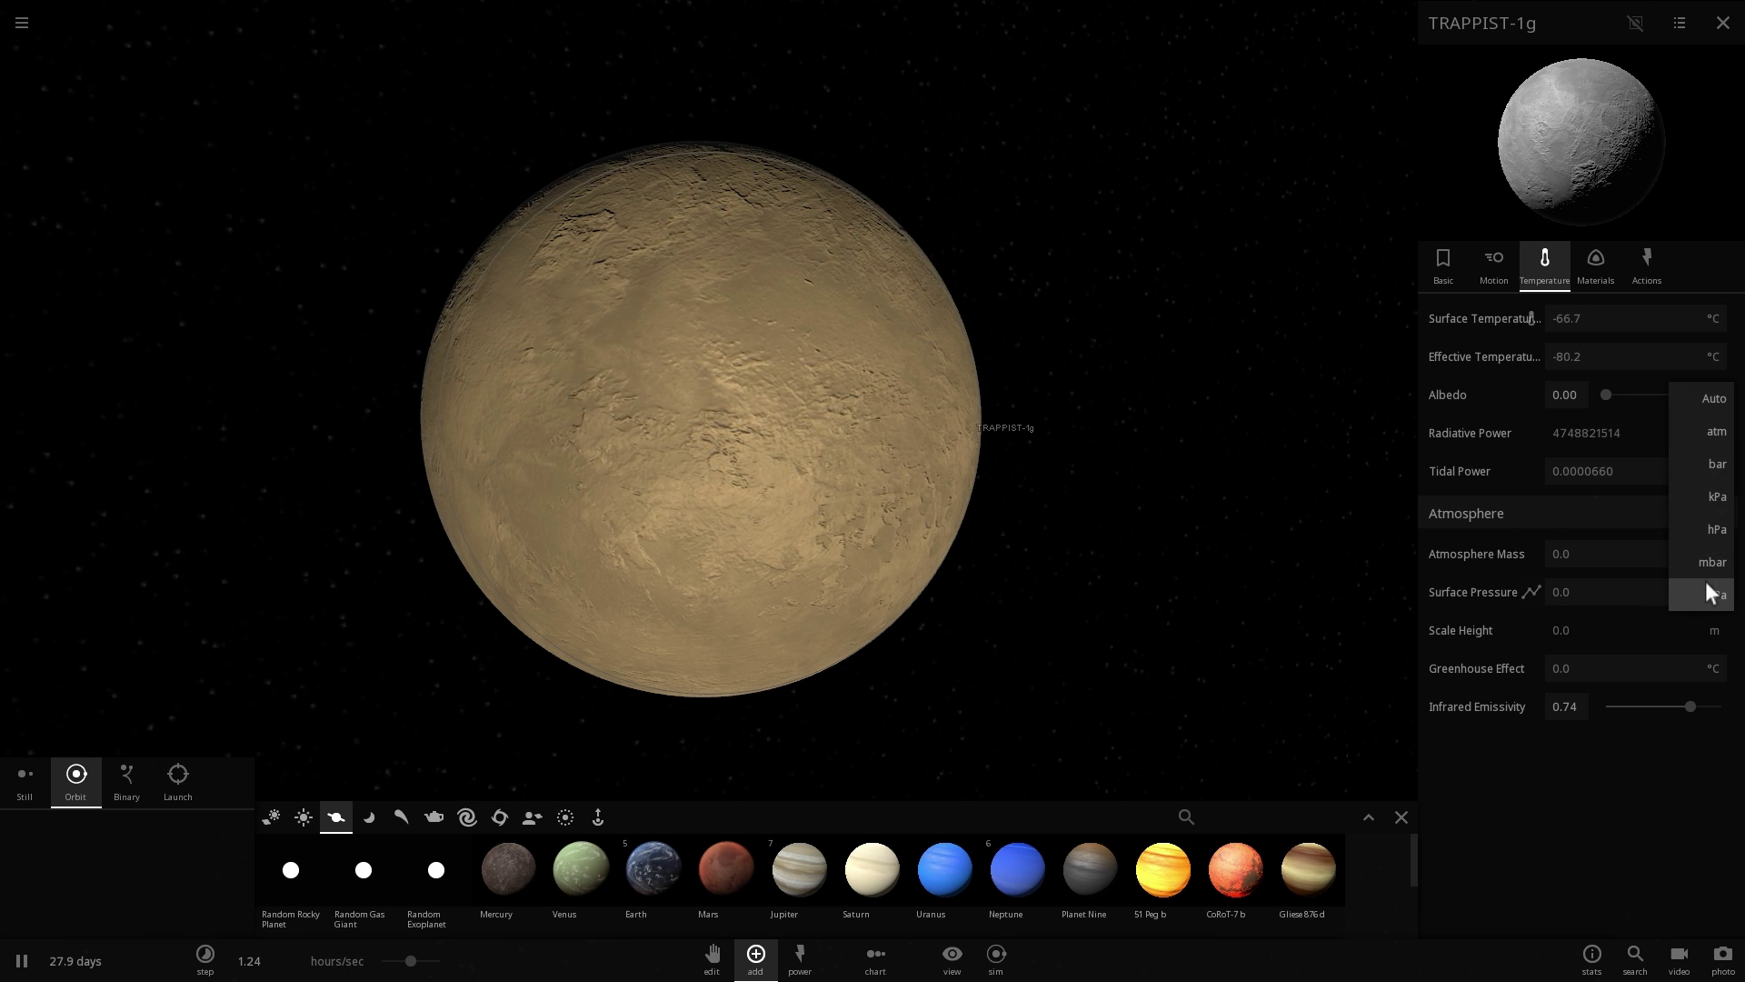
click(1716, 436)
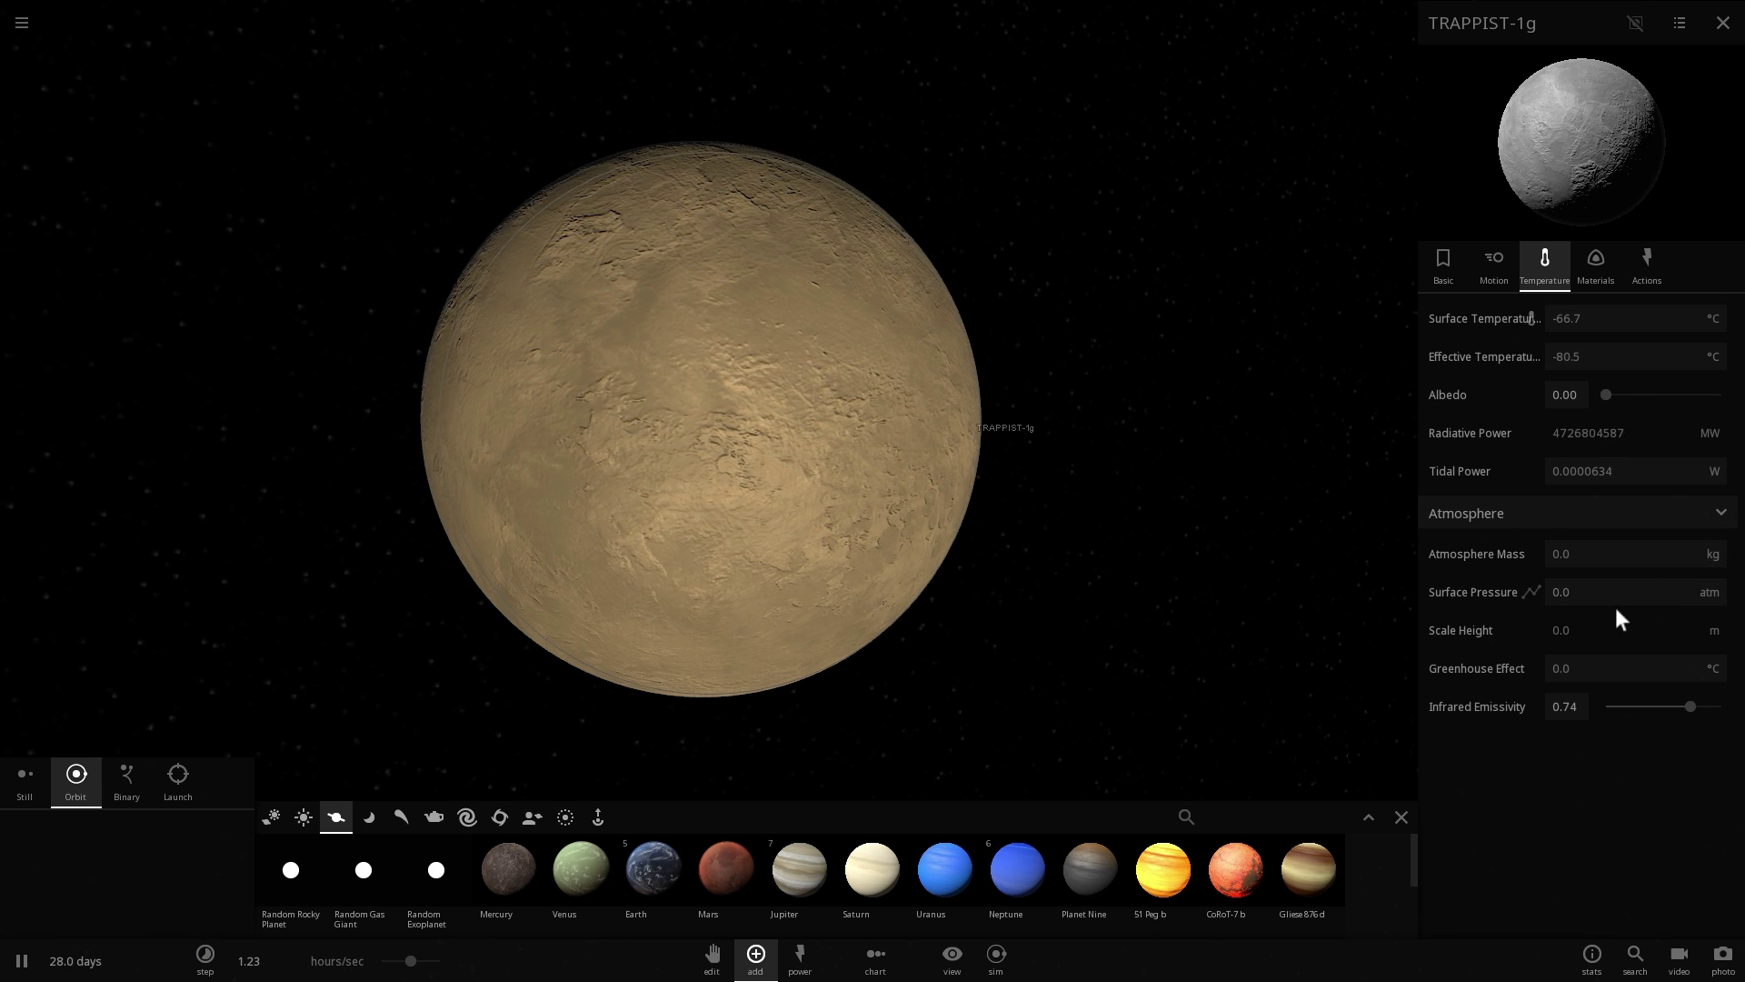
text(3)
key(Return)
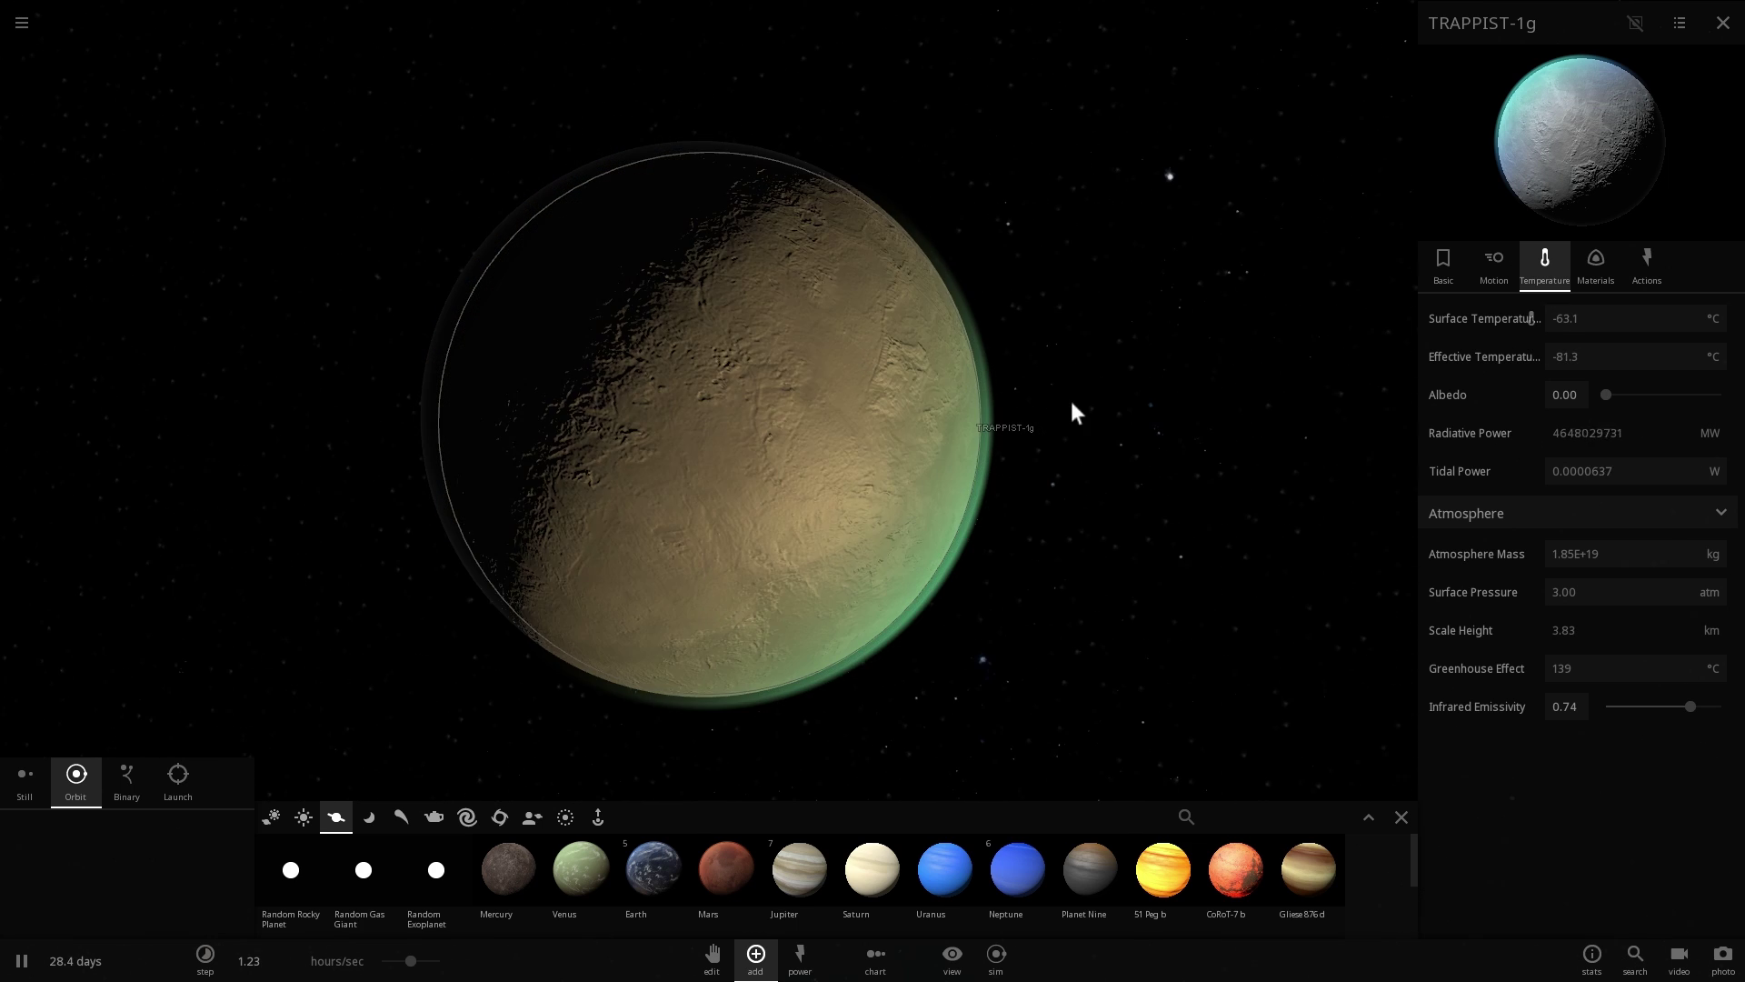
drag(968, 338, 1314, 476)
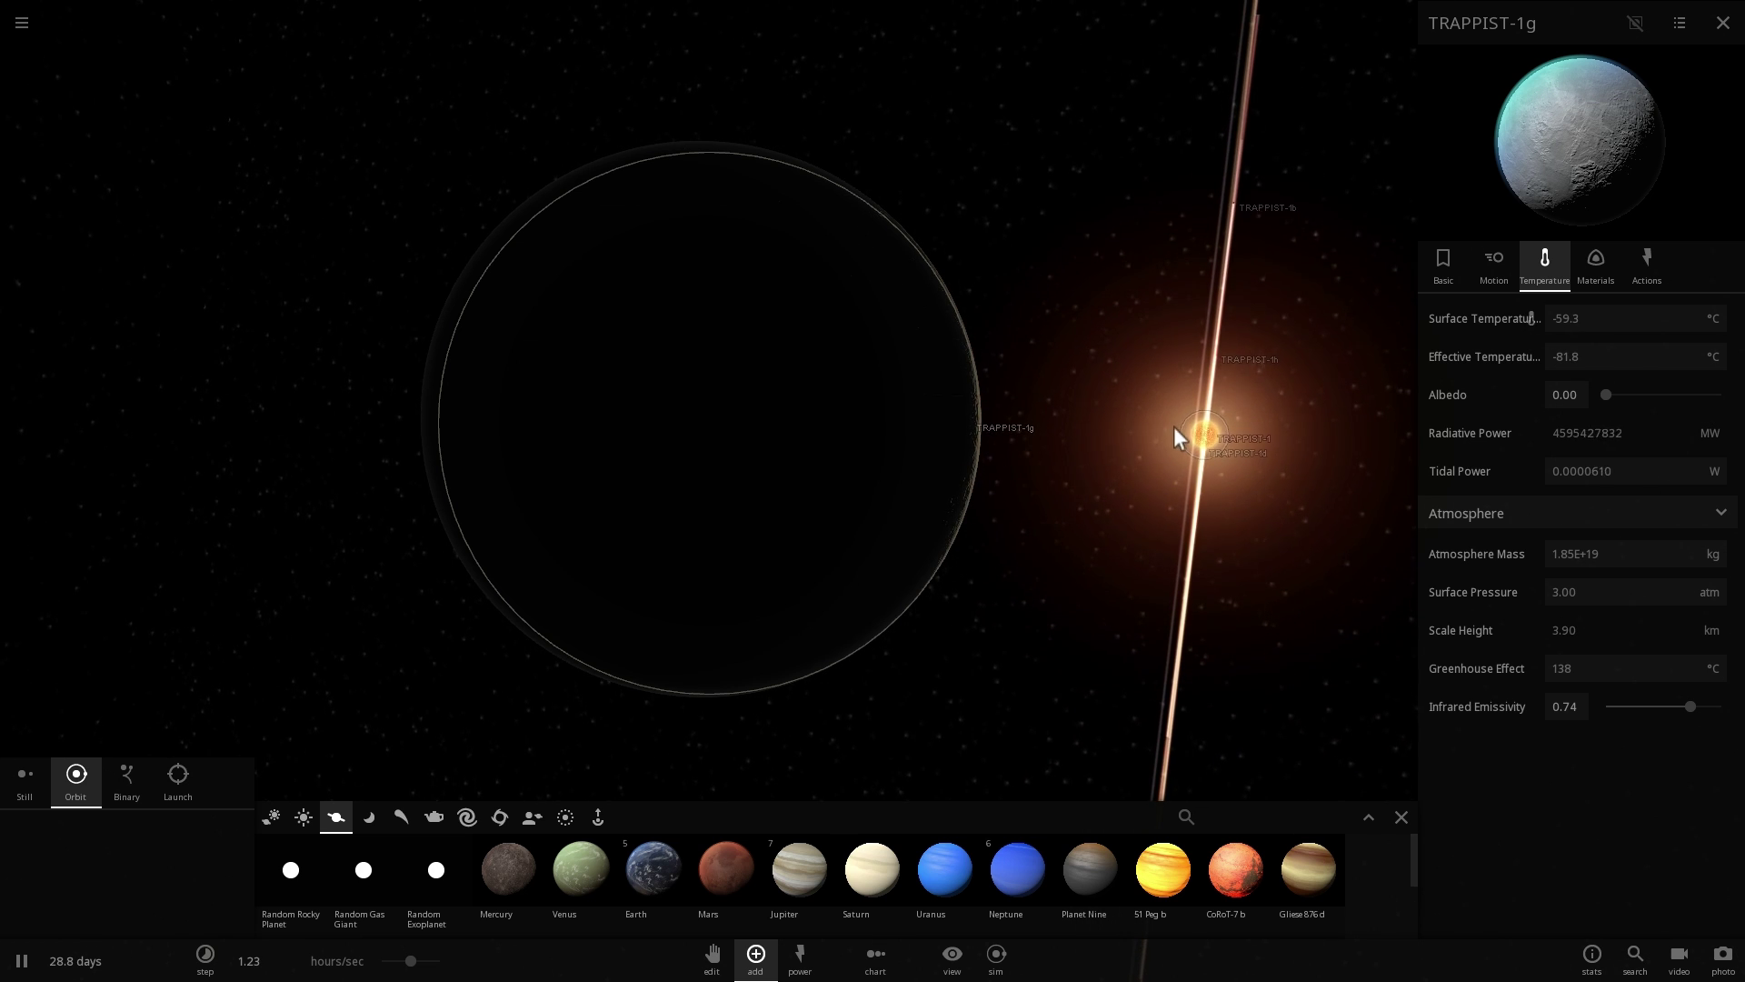
drag(1160, 477, 691, 396)
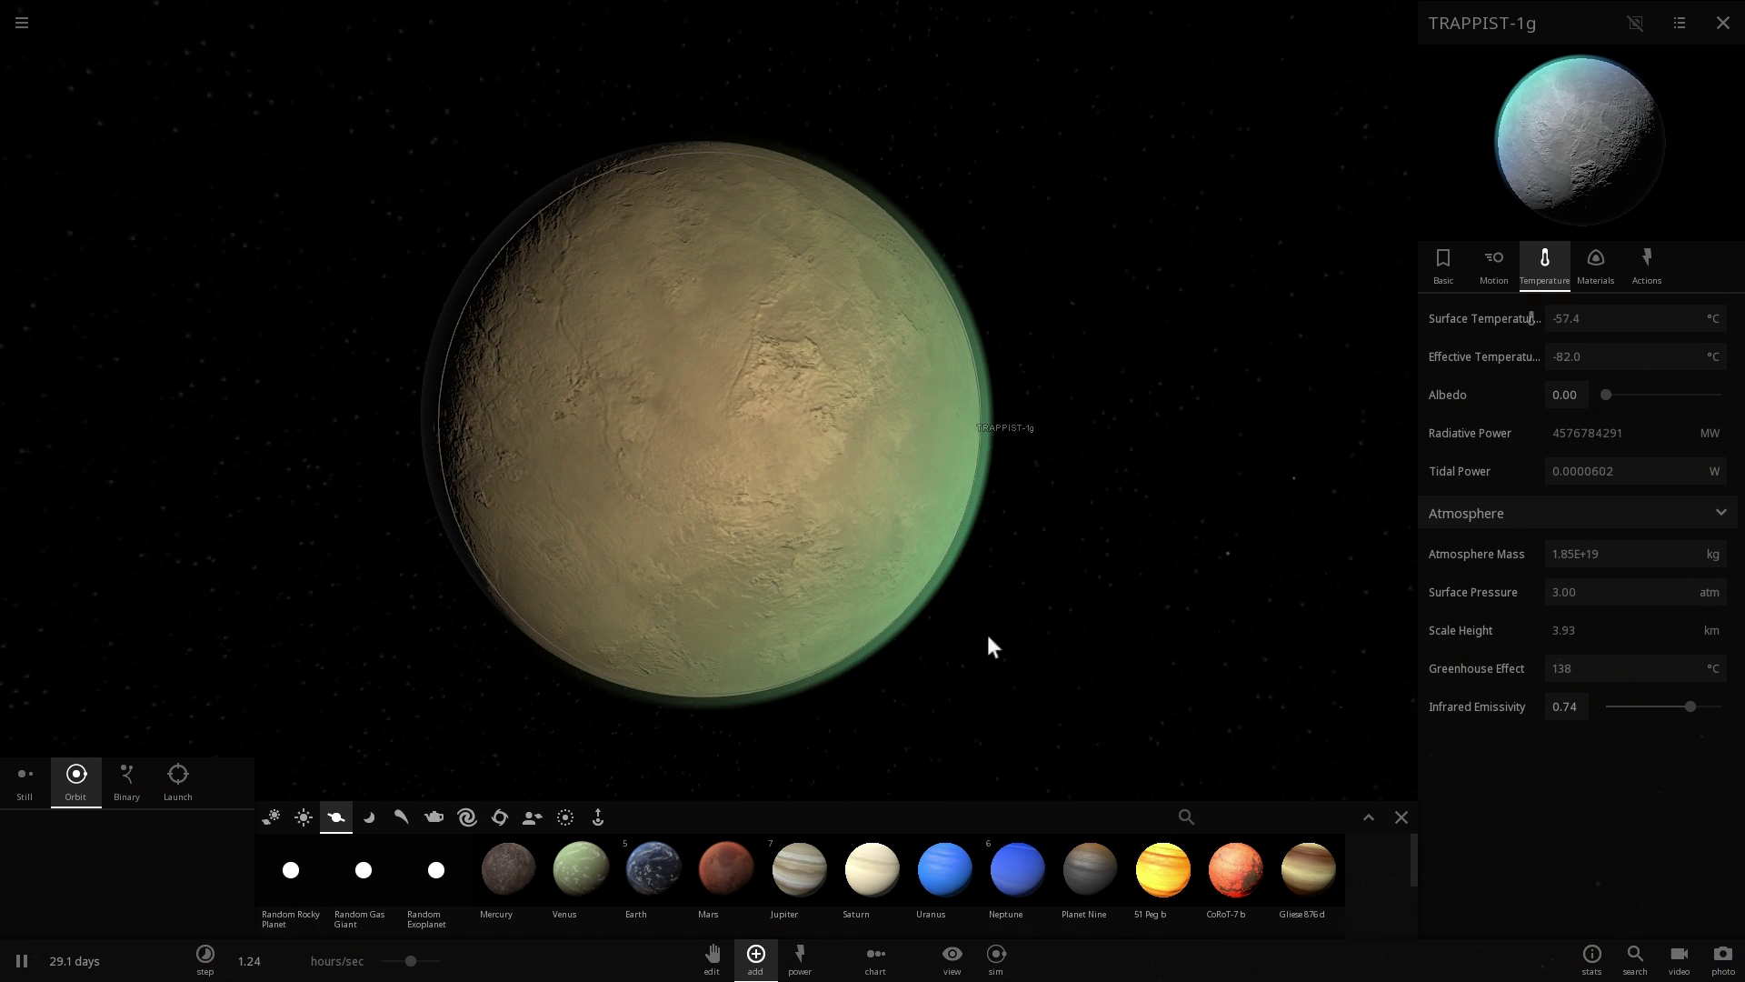
- Speed the simulation up to about 2.1 hours/sec, enter a warmer surface temperature for TRAPPIST-1g and inspect its surface
drag(415, 965, 427, 969)
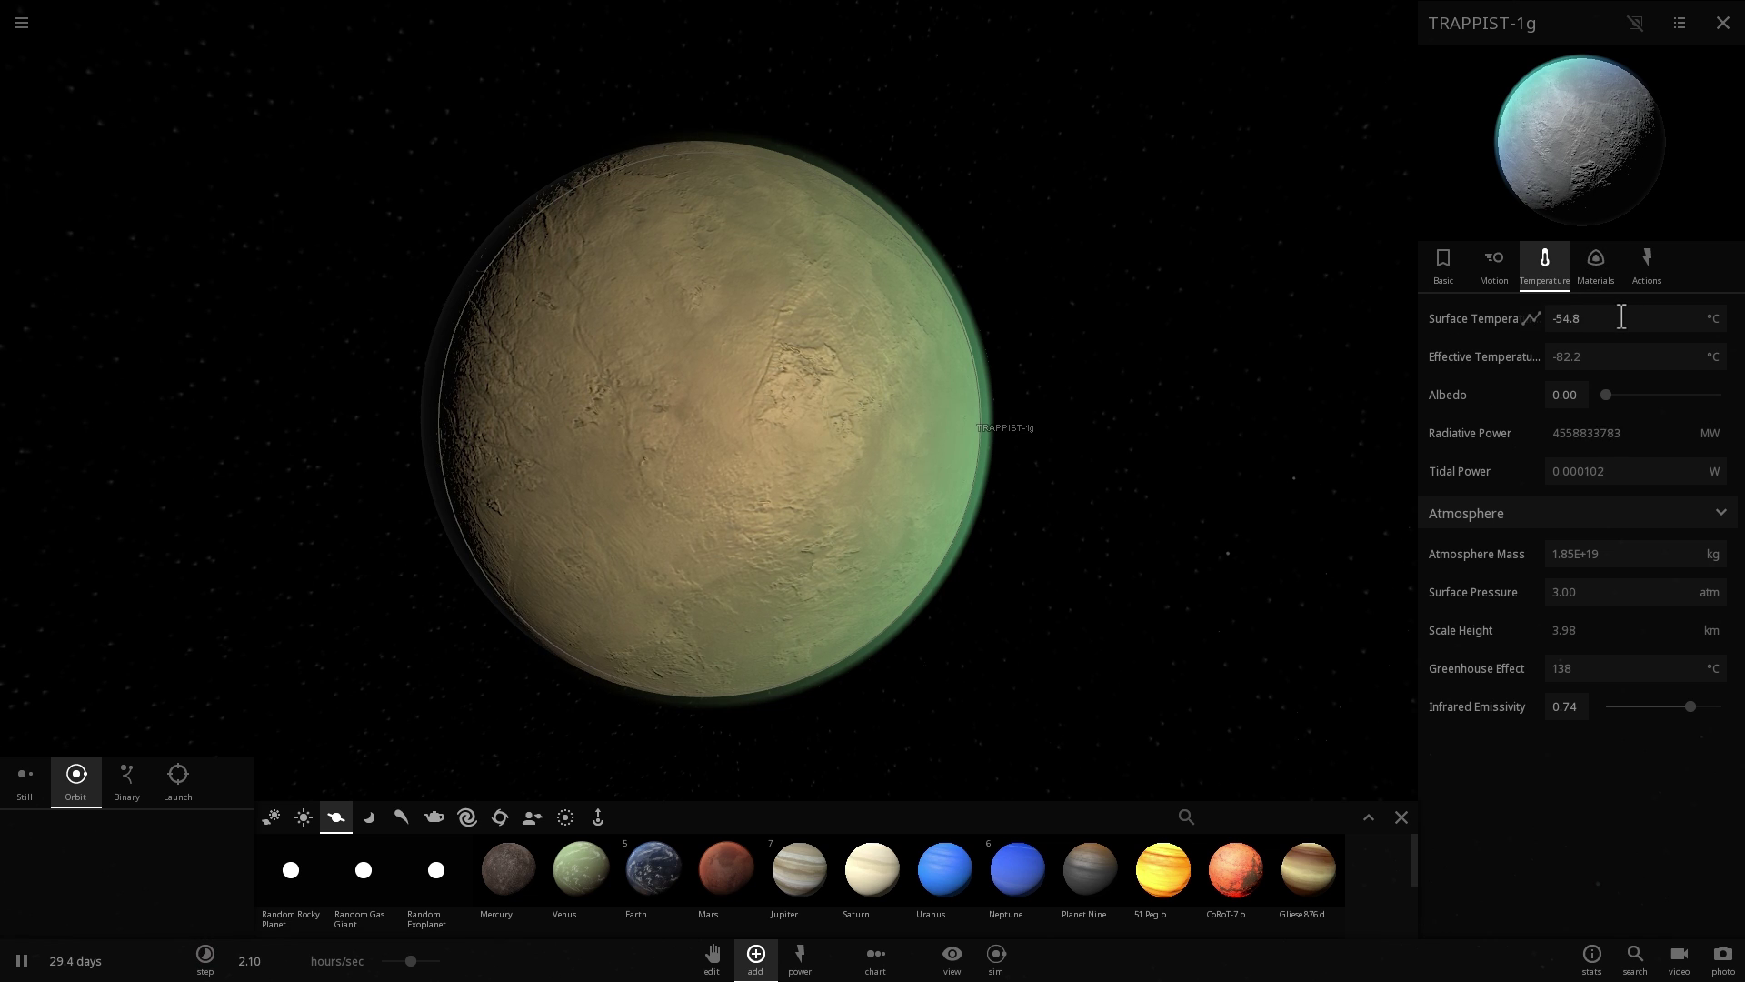
key(Return)
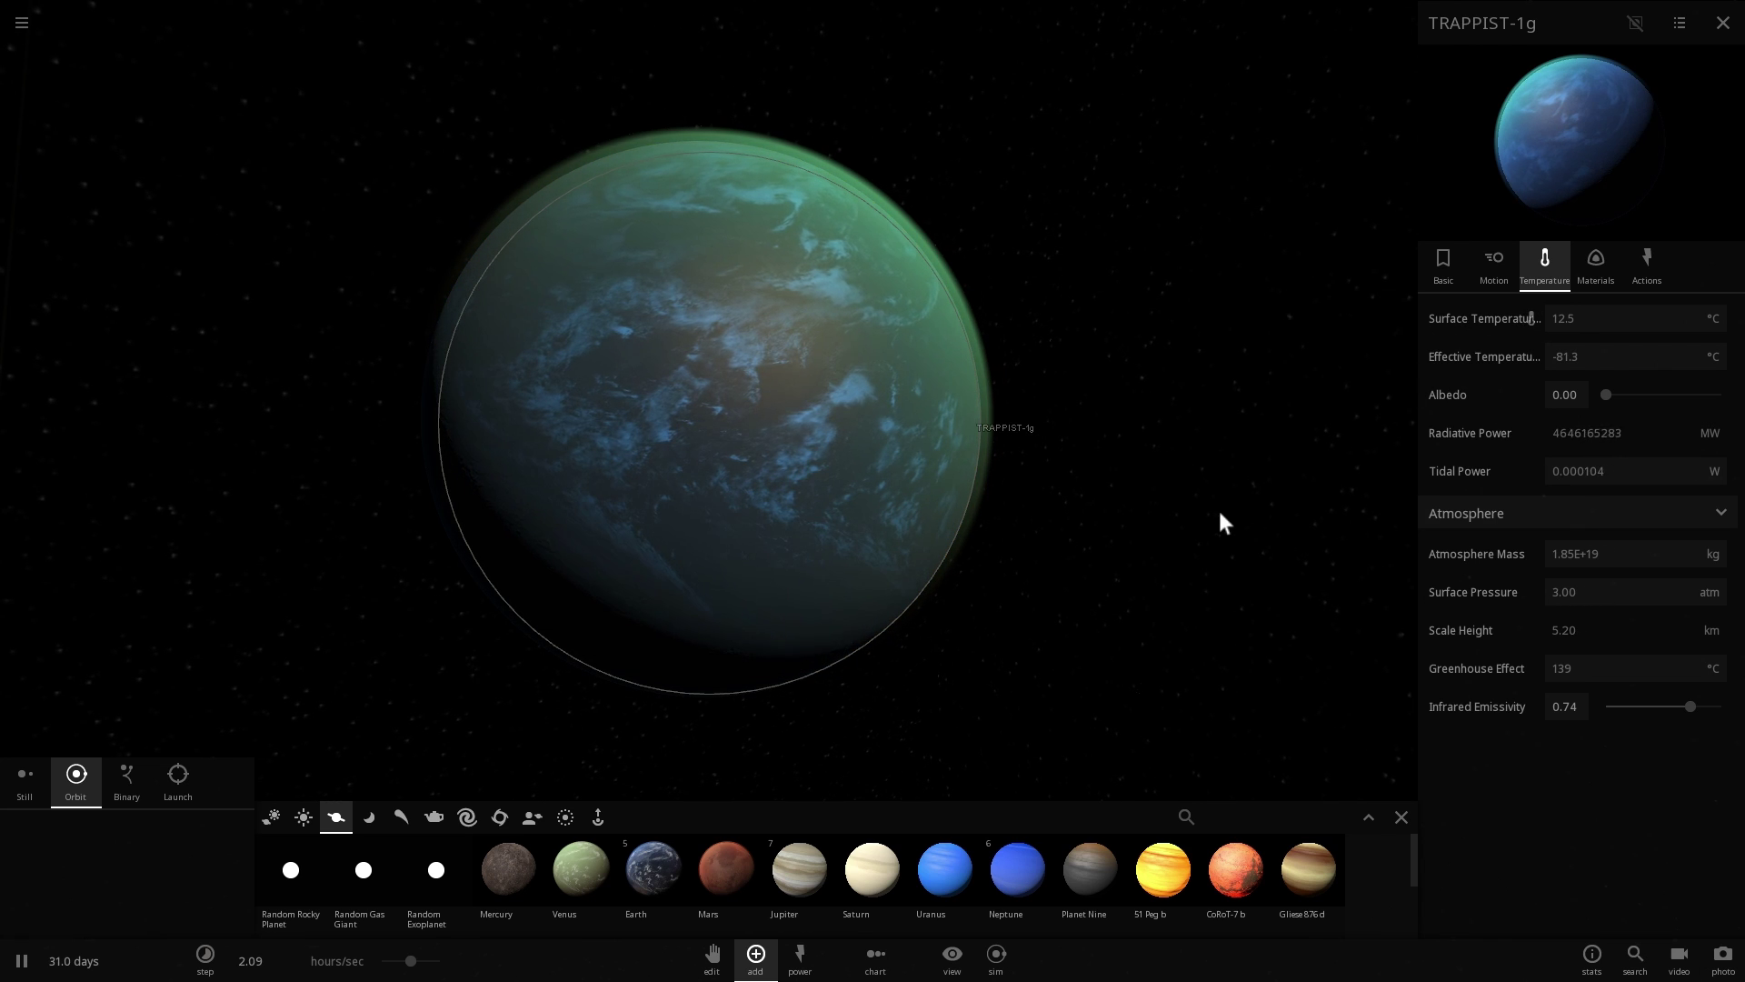
scroll(991, 493, up, 5)
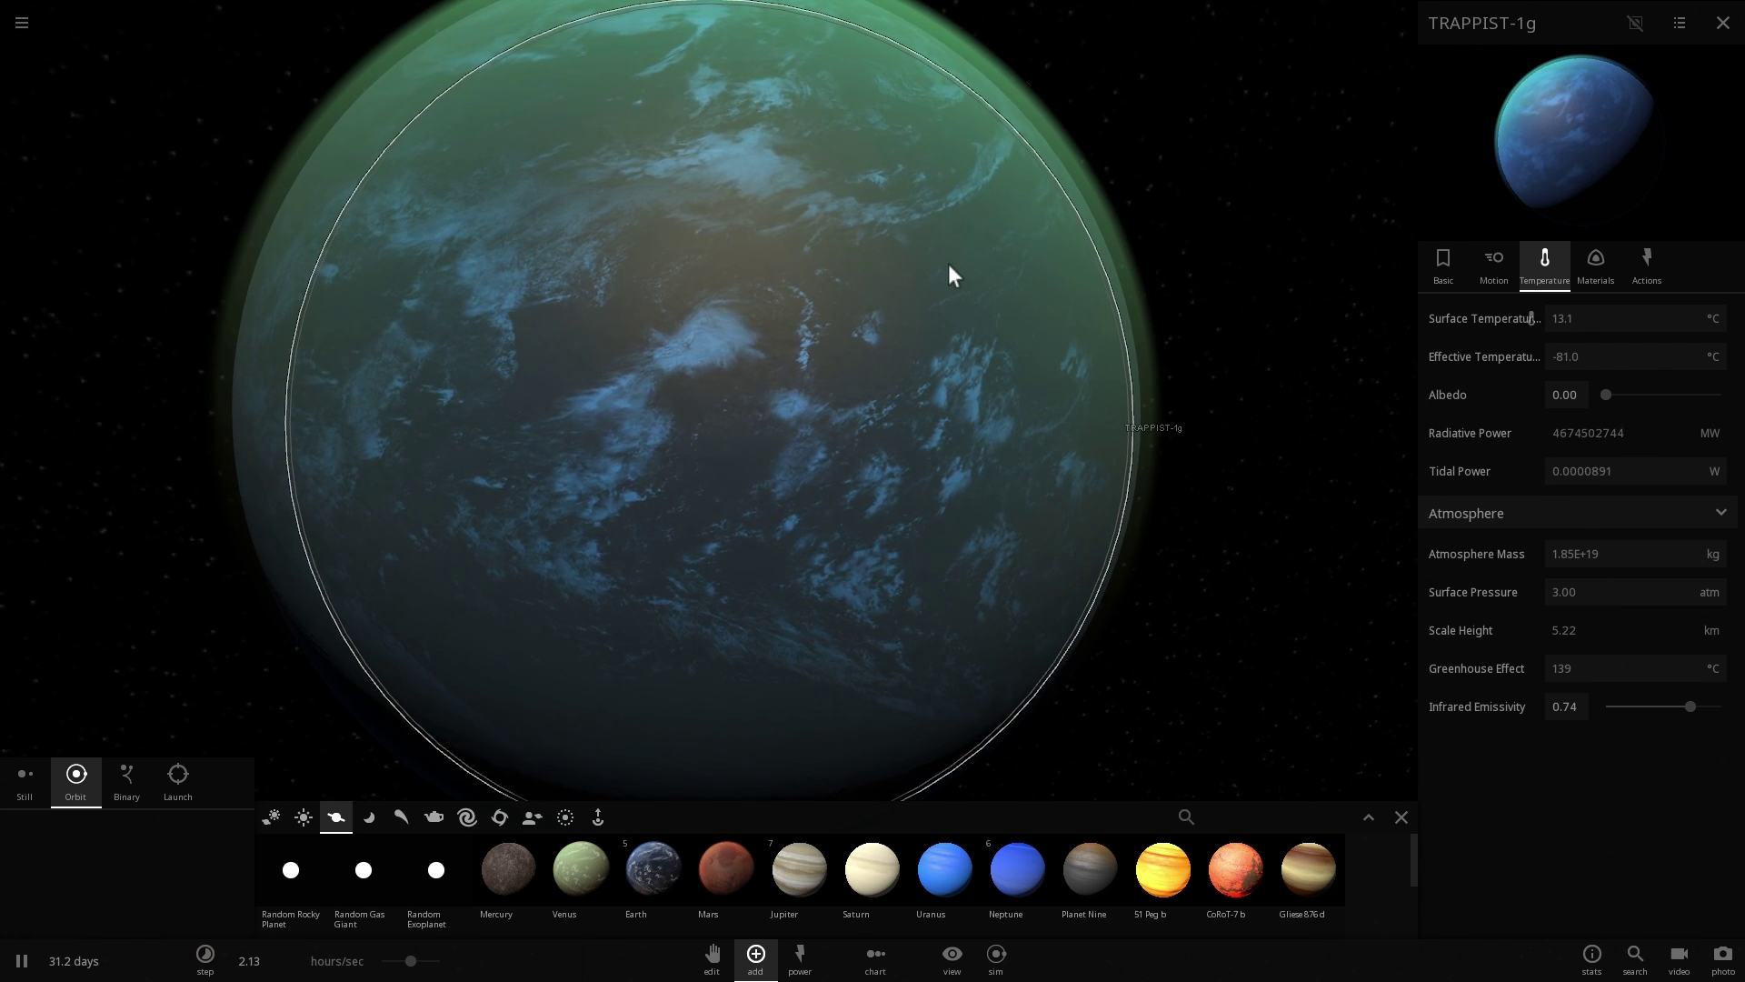
scroll(1000, 313, down, 3)
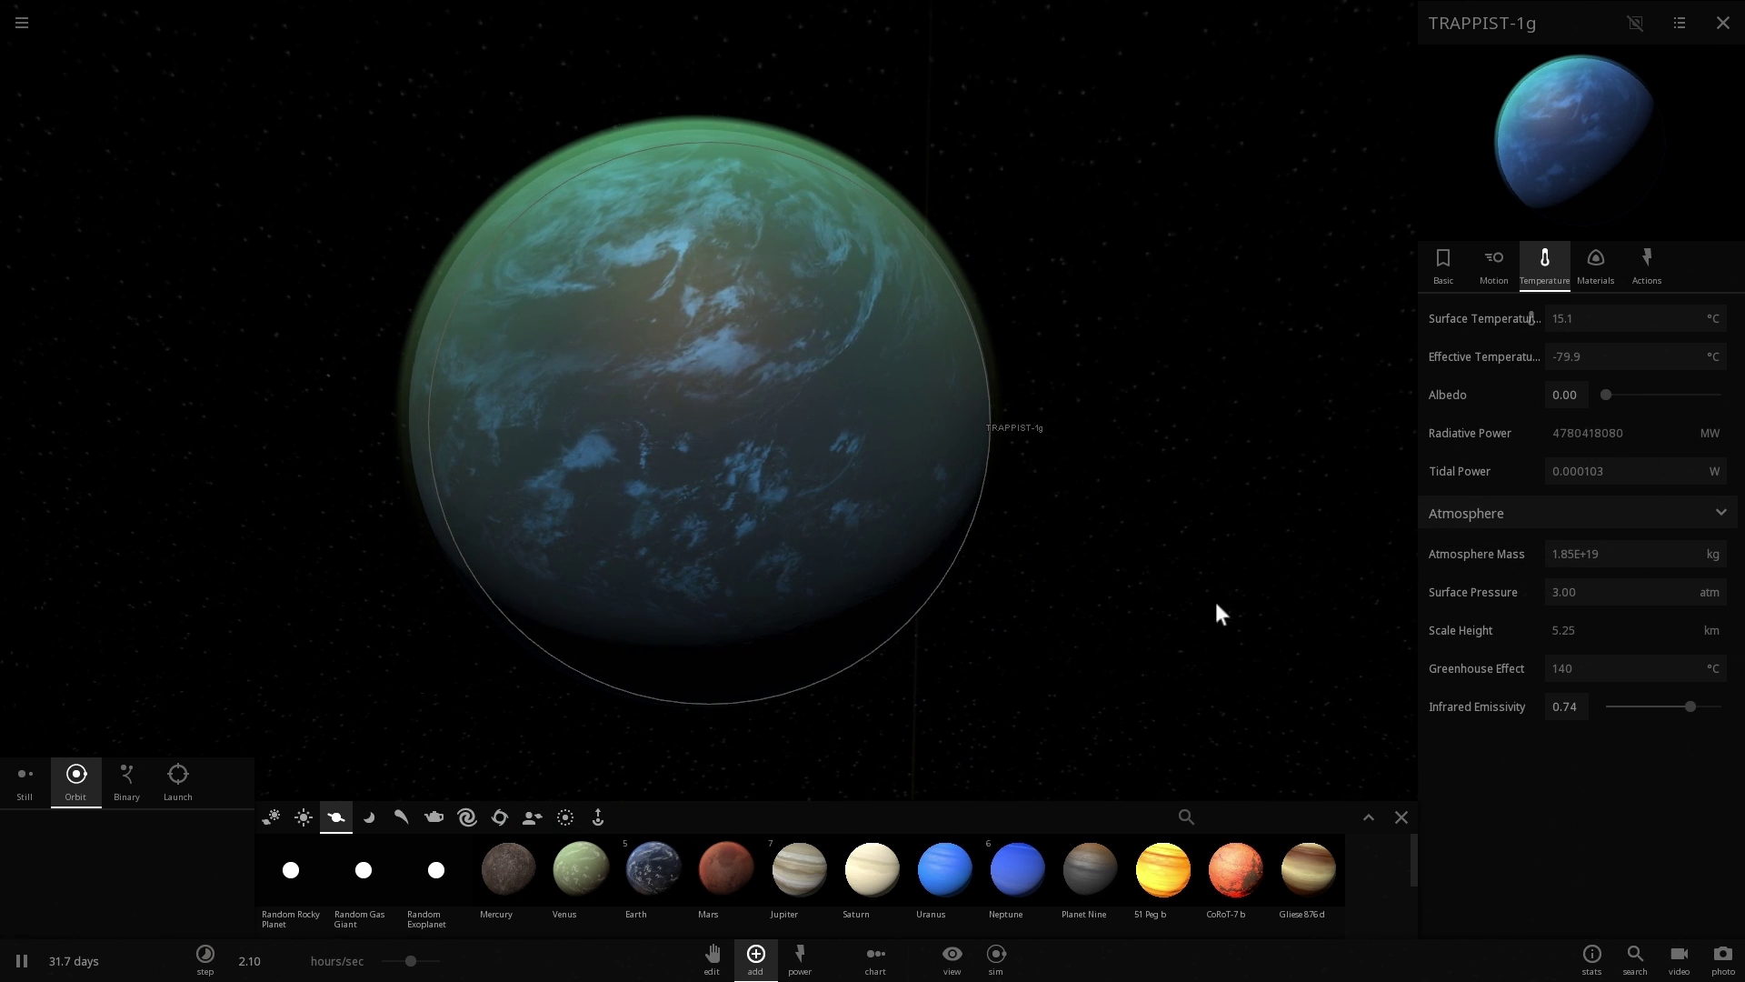
scroll(1144, 570, down, 3)
drag(974, 570, 924, 239)
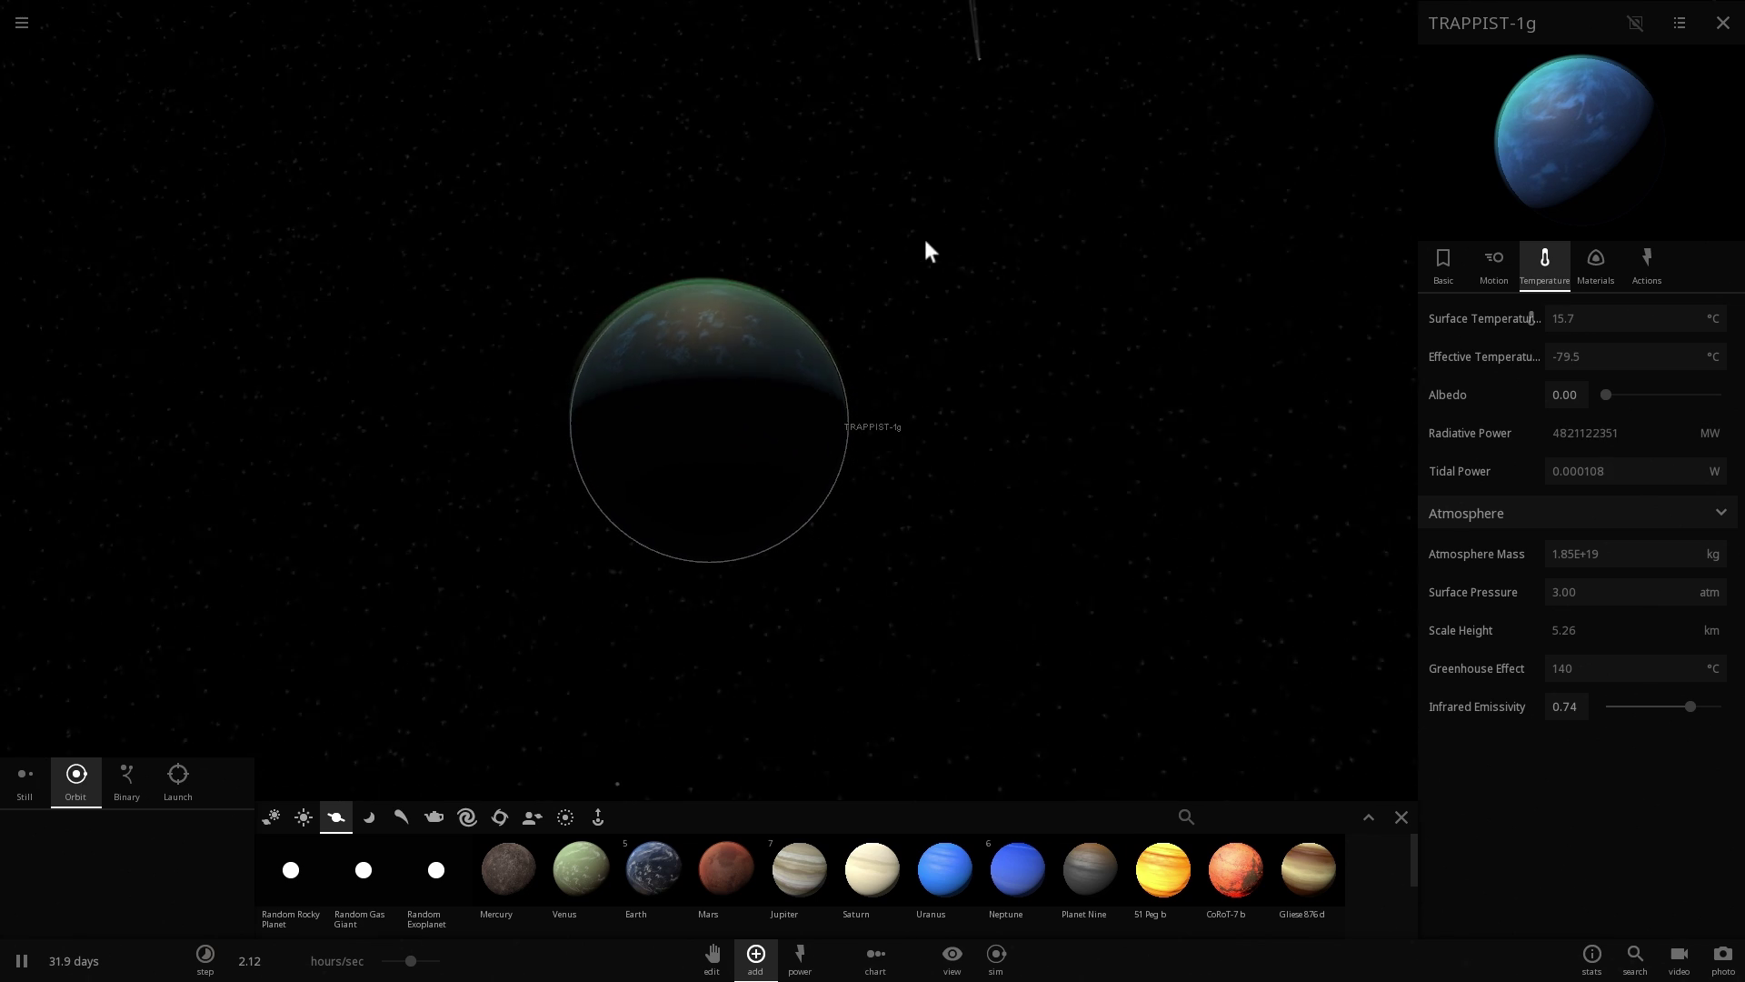
- Check the comparison values of TRAPPIST-1g and show its magnetosphere again, viewed together with the star and orbits
right_drag(974, 400, 640, 482)
scroll(650, 450, down, 5)
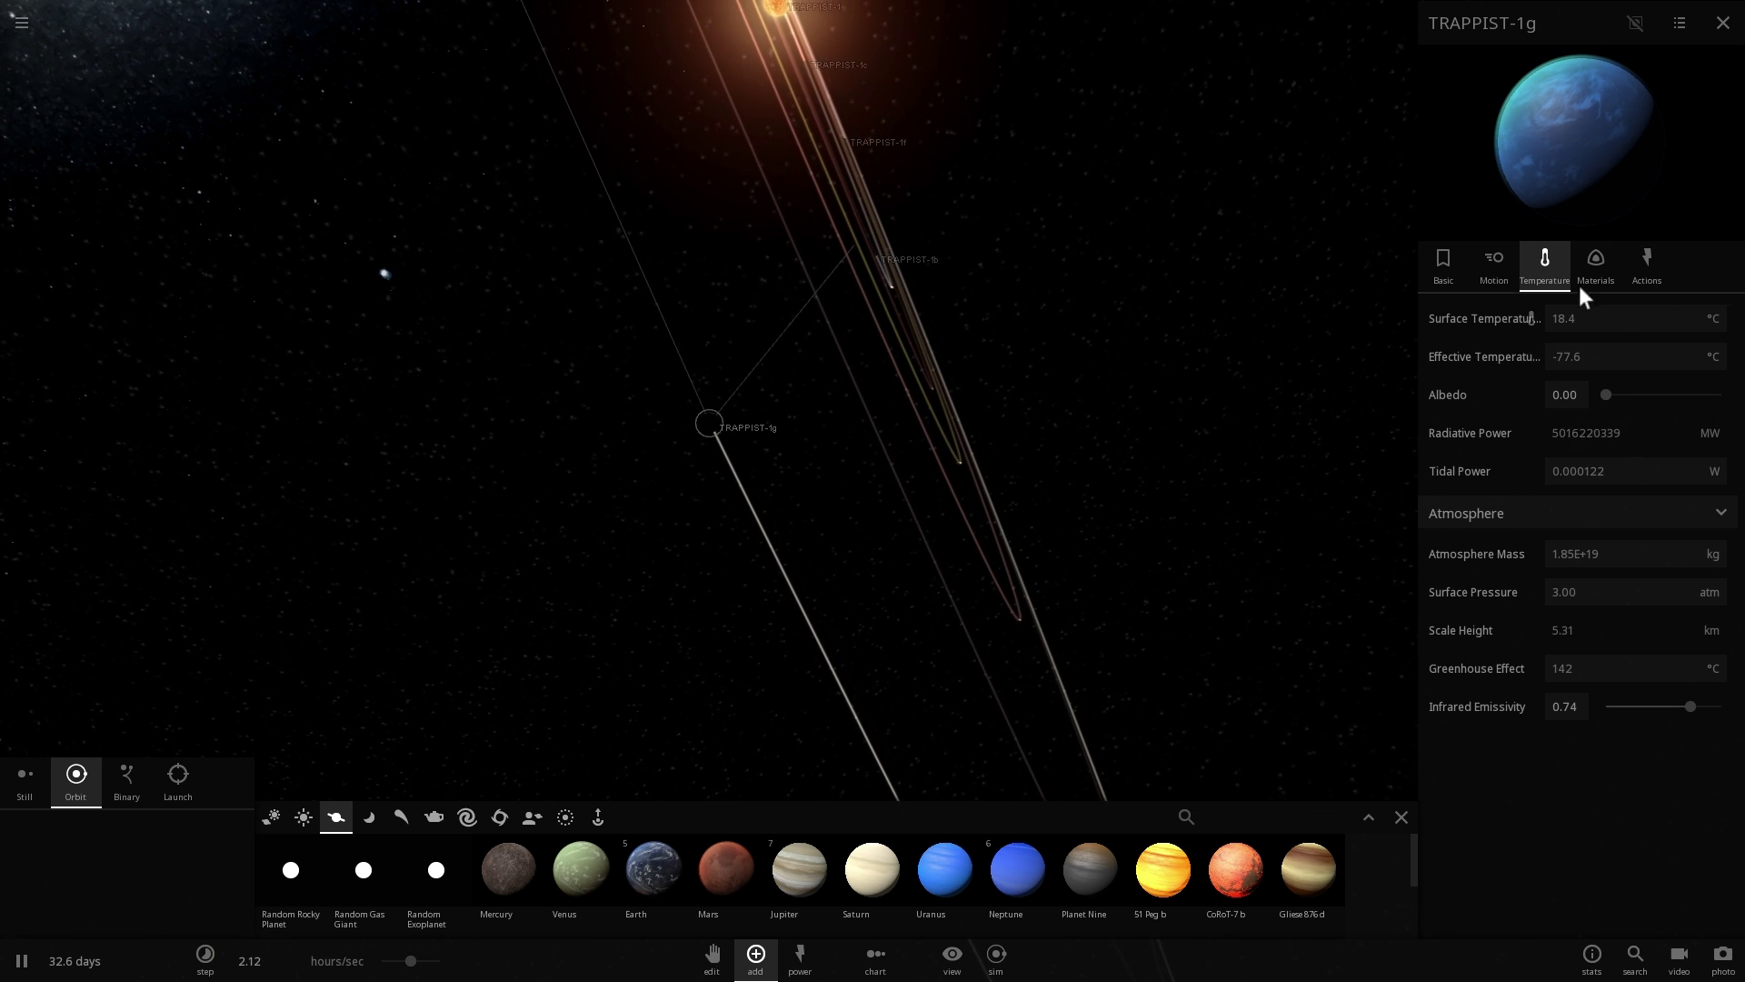
click(1595, 266)
scroll(1558, 518, down, 5)
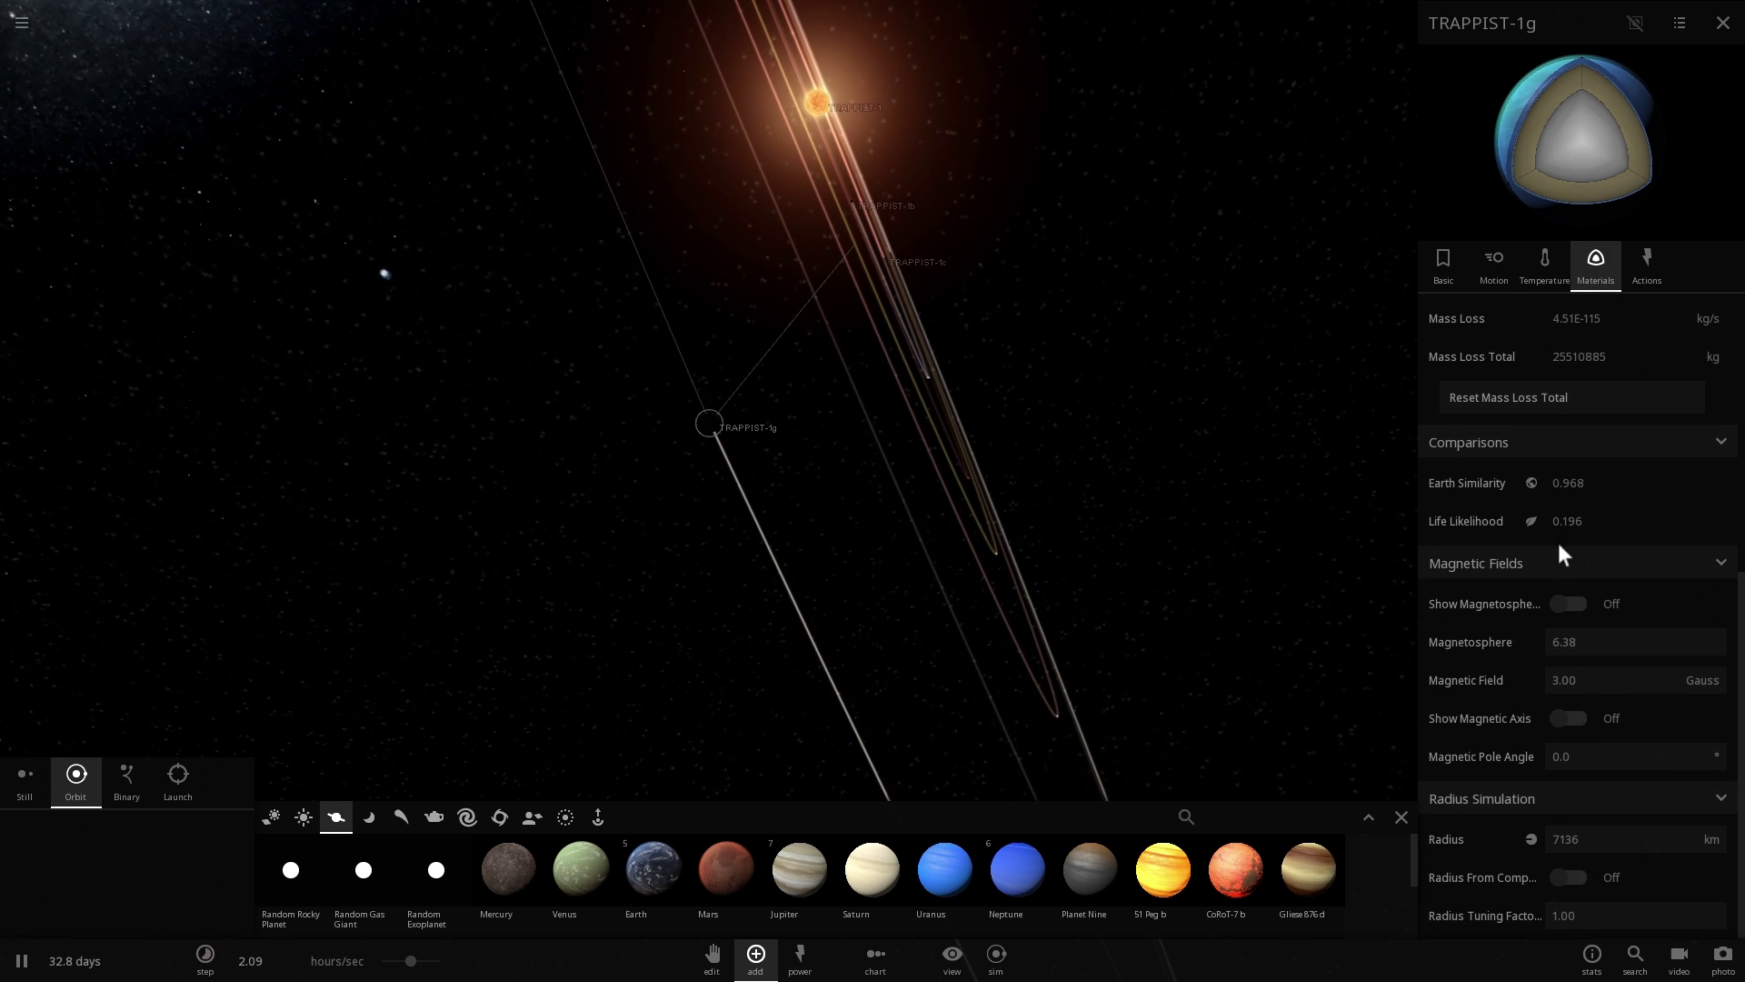
click(1569, 604)
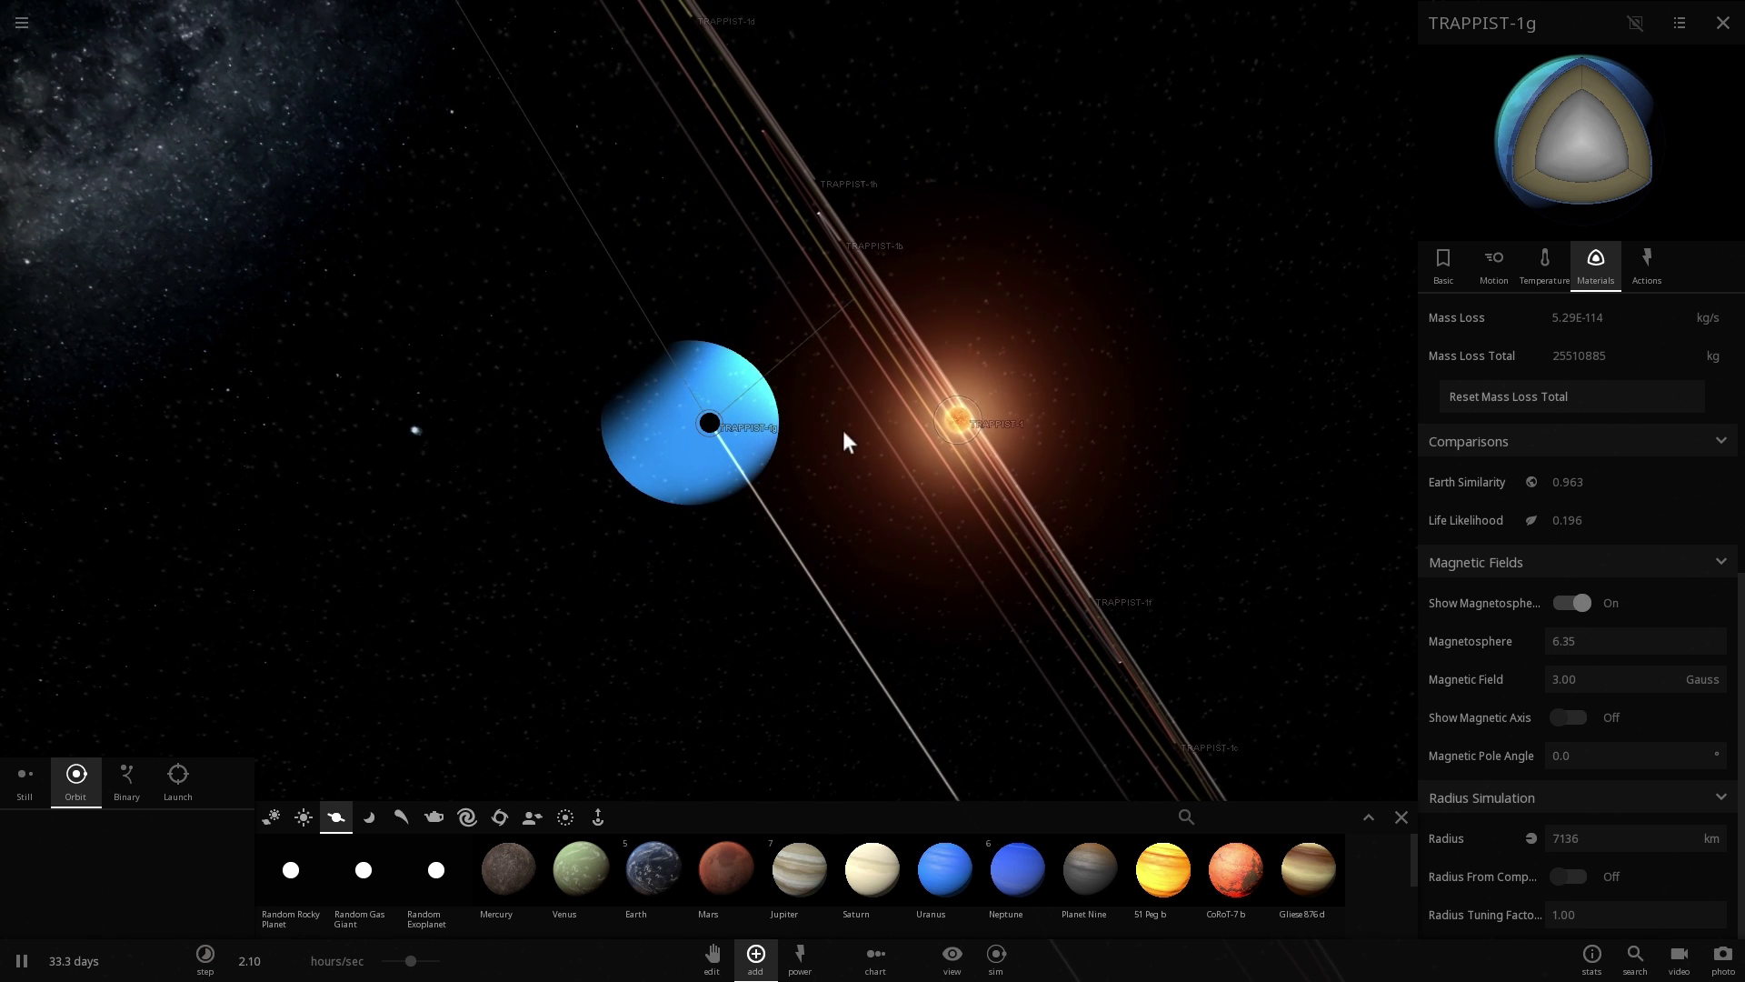
drag(754, 466, 629, 487)
right_drag(629, 491, 749, 500)
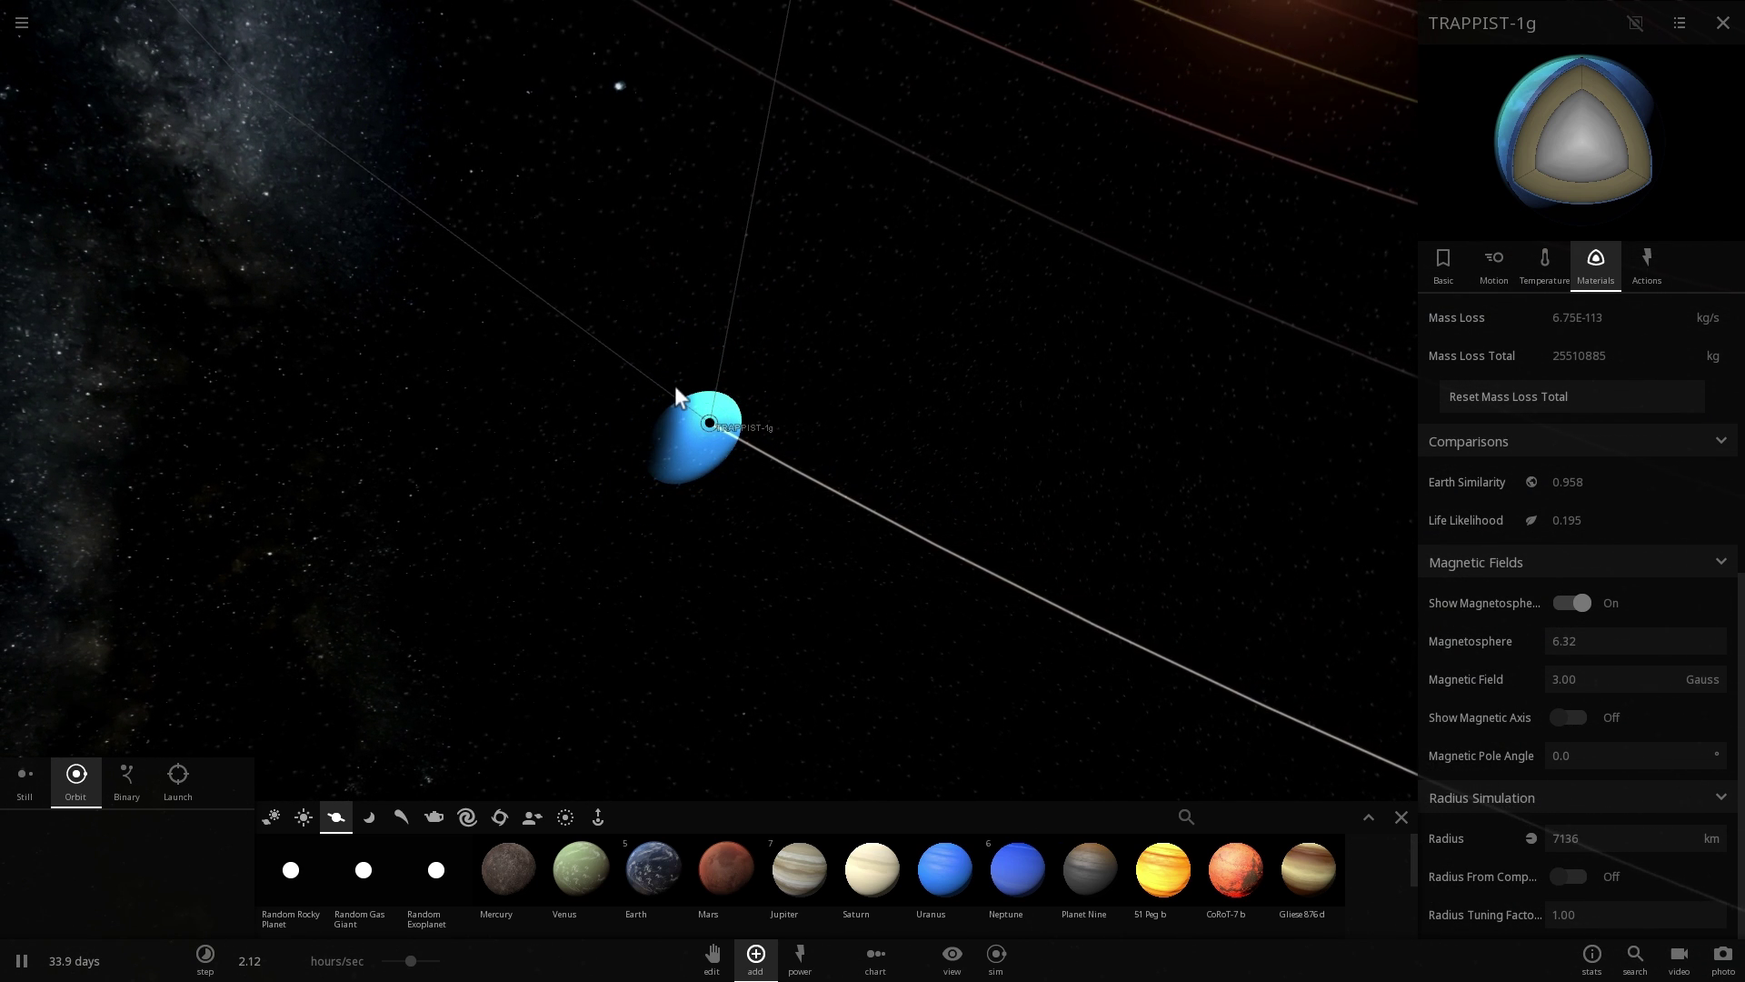
- Find TRAPPIST-1h on the outermost orbit of the system, select it and view its surface up close
scroll(735, 393, down, 5)
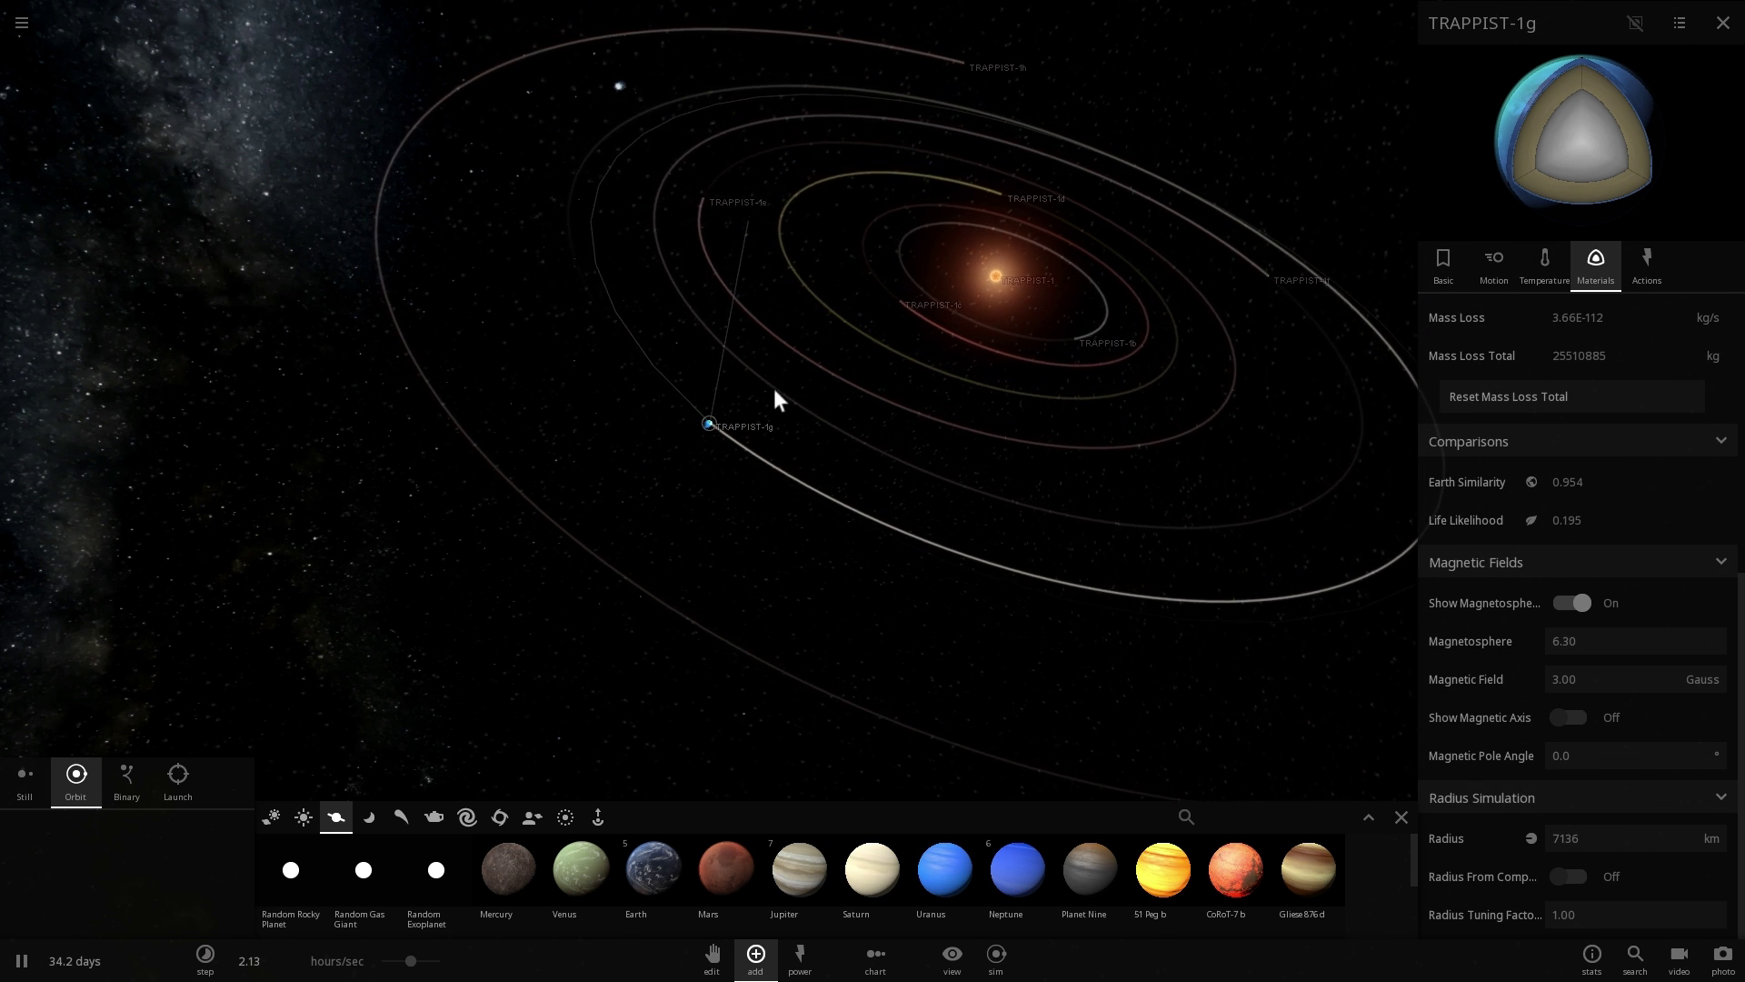
scroll(783, 380, down, 3)
drag(874, 217, 943, 260)
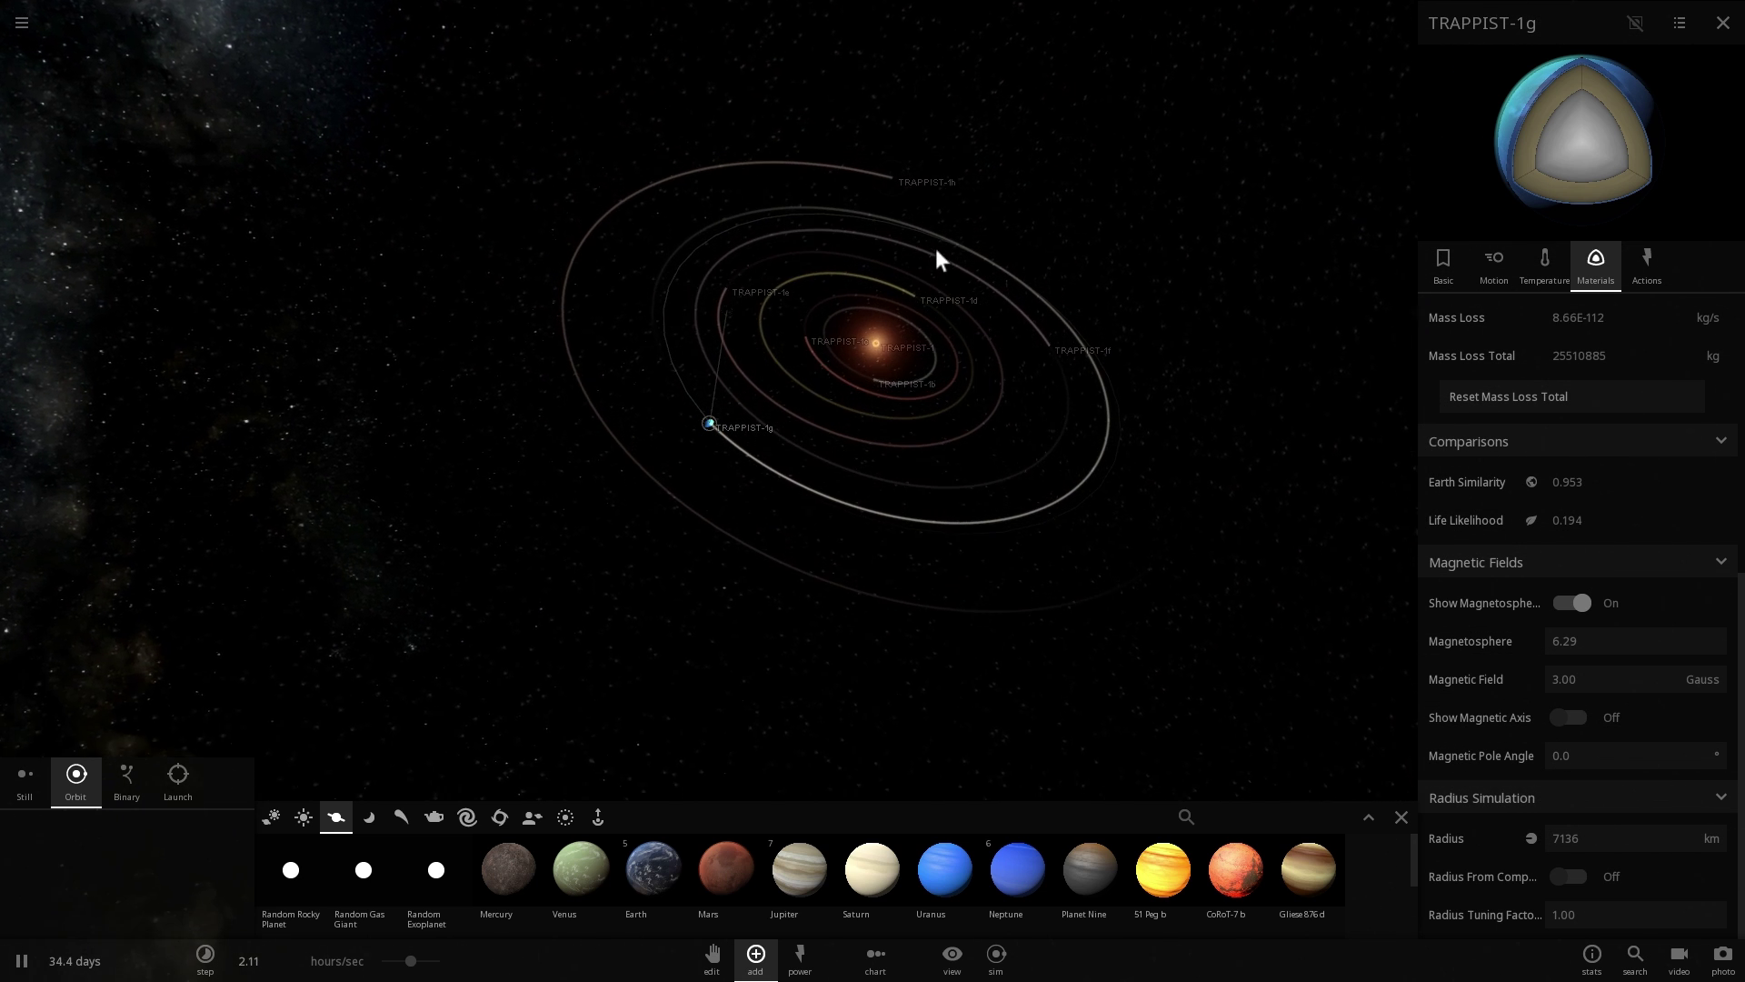
double_click(904, 178)
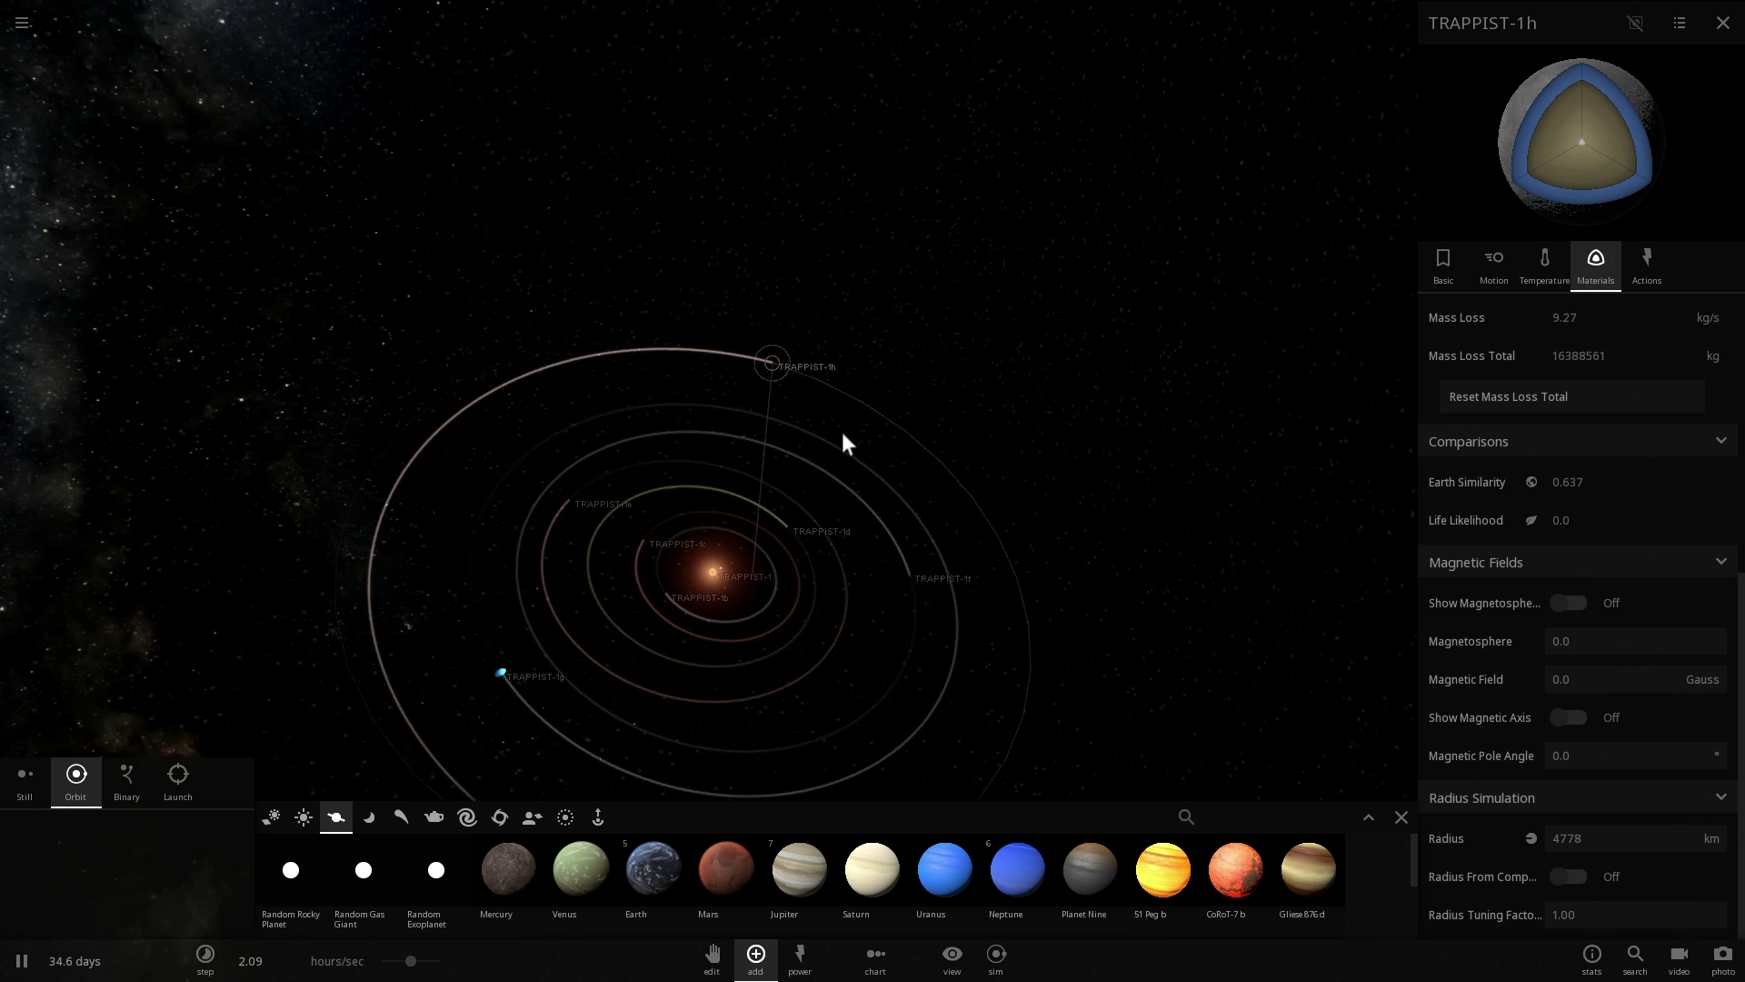
scroll(729, 420, up, 5)
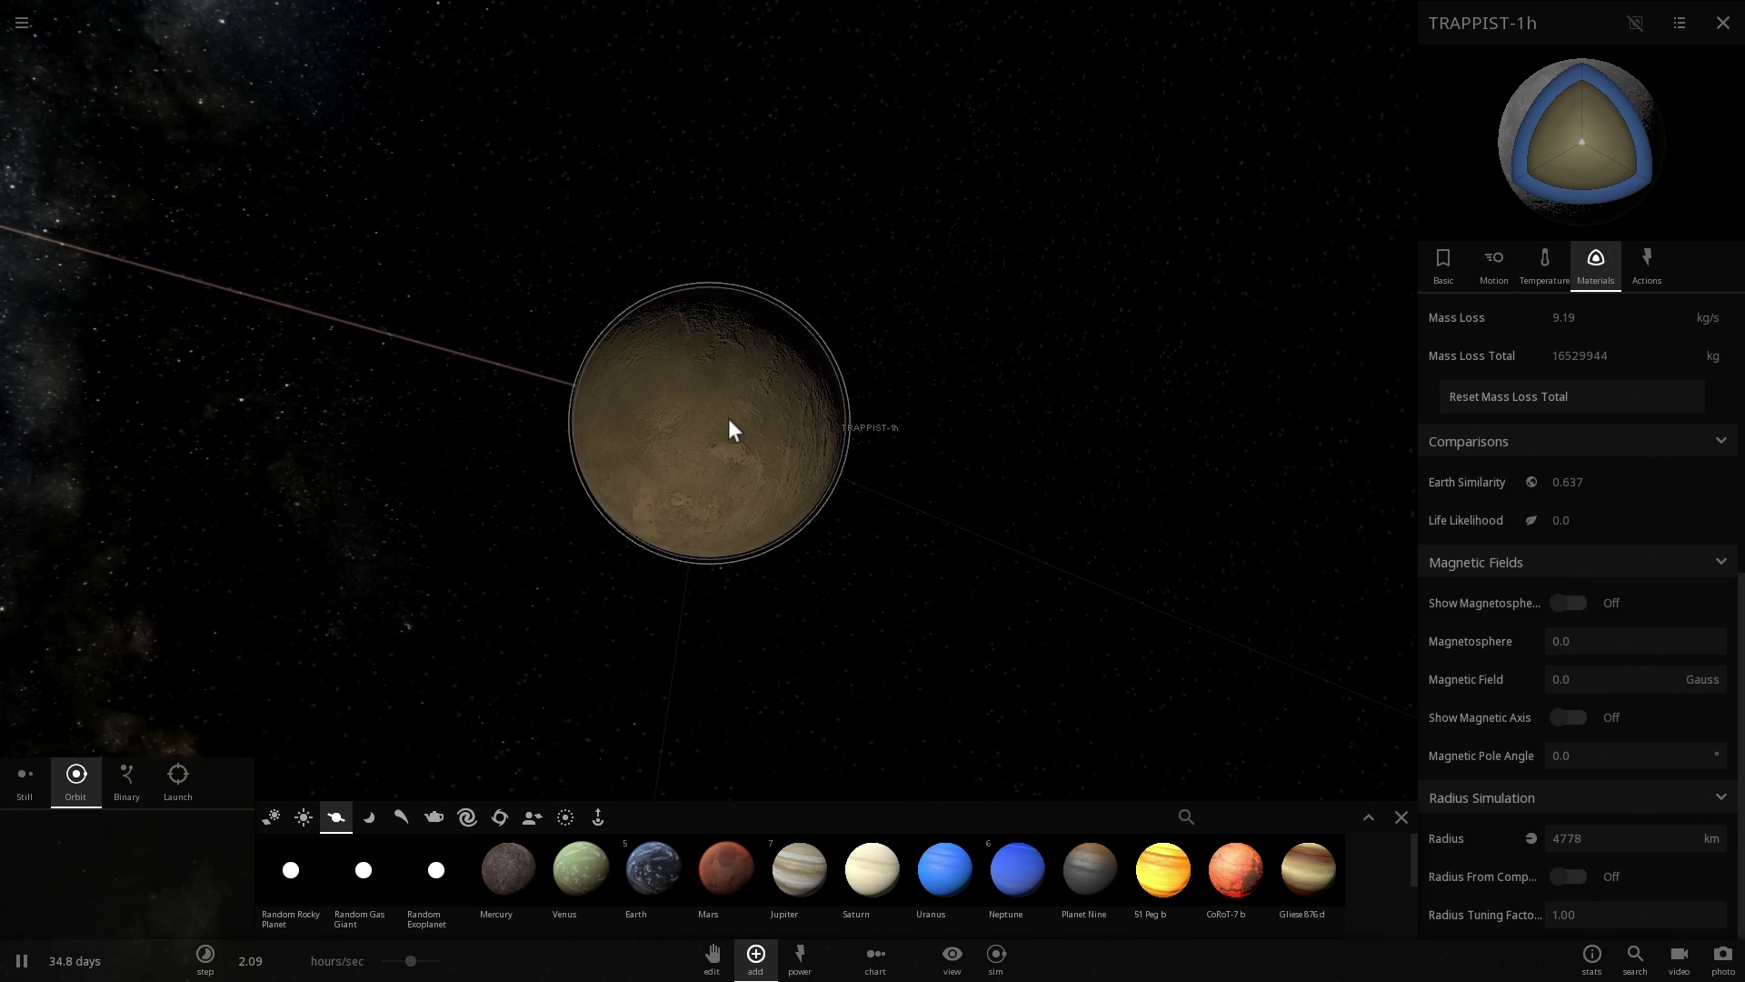
drag(807, 445, 902, 357)
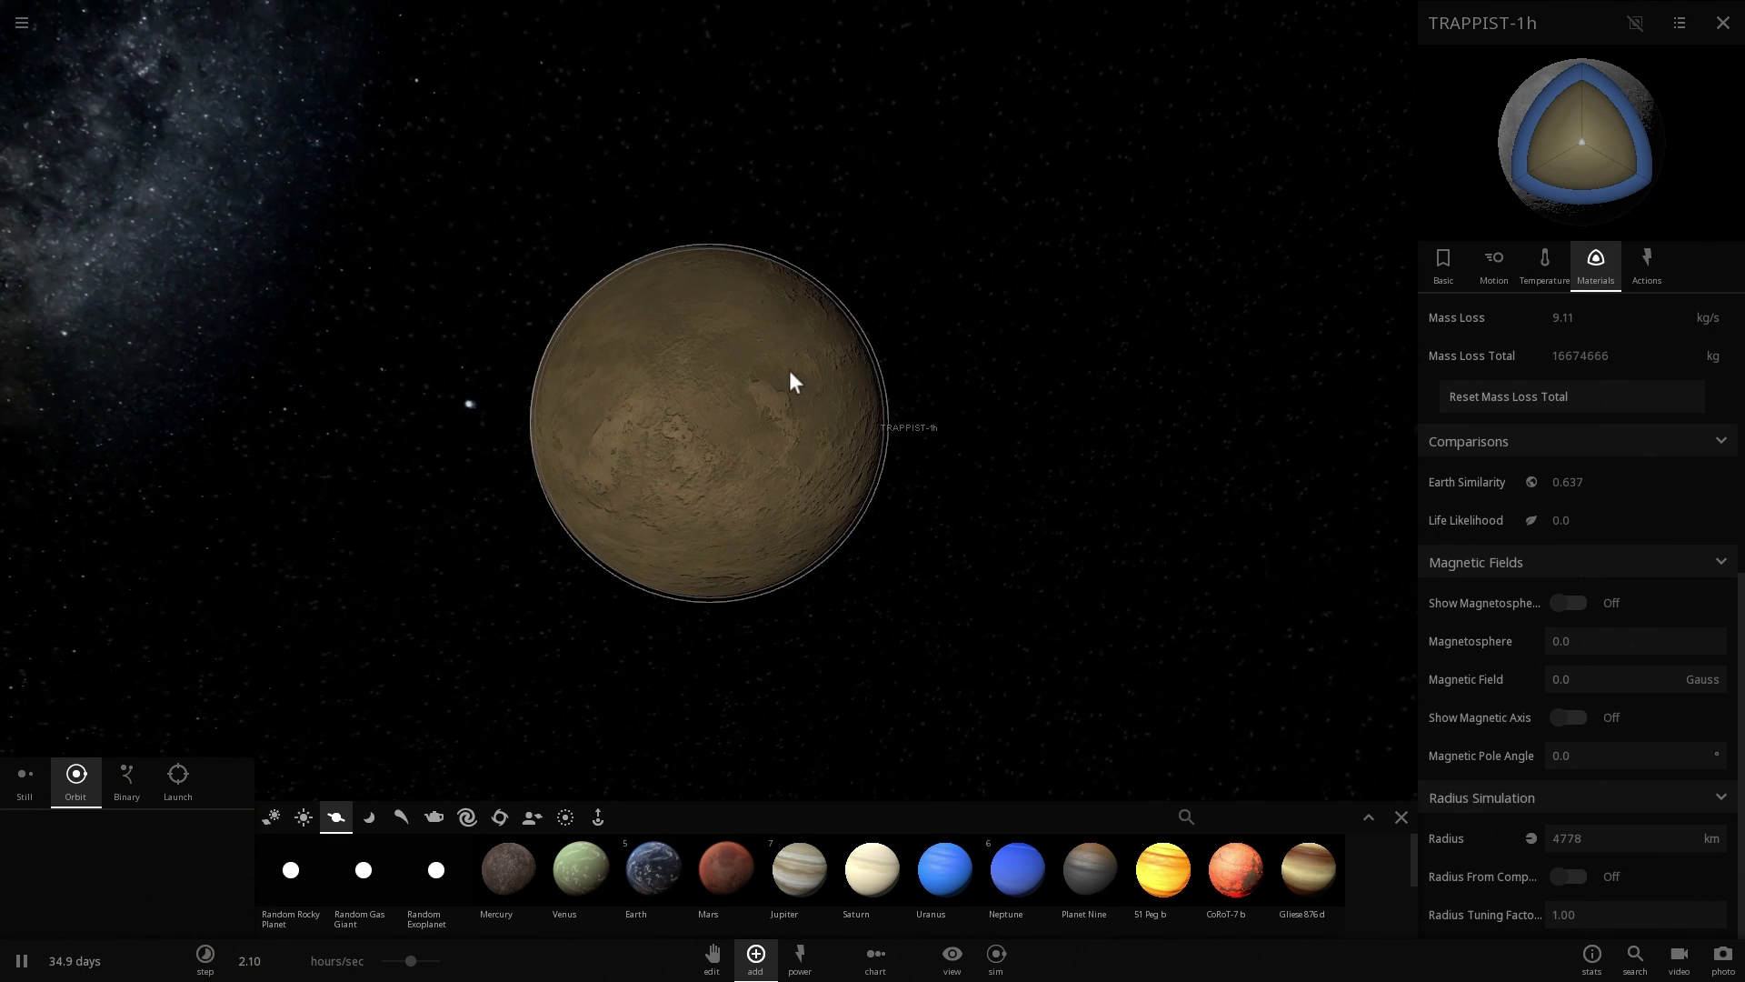
drag(603, 352, 667, 400)
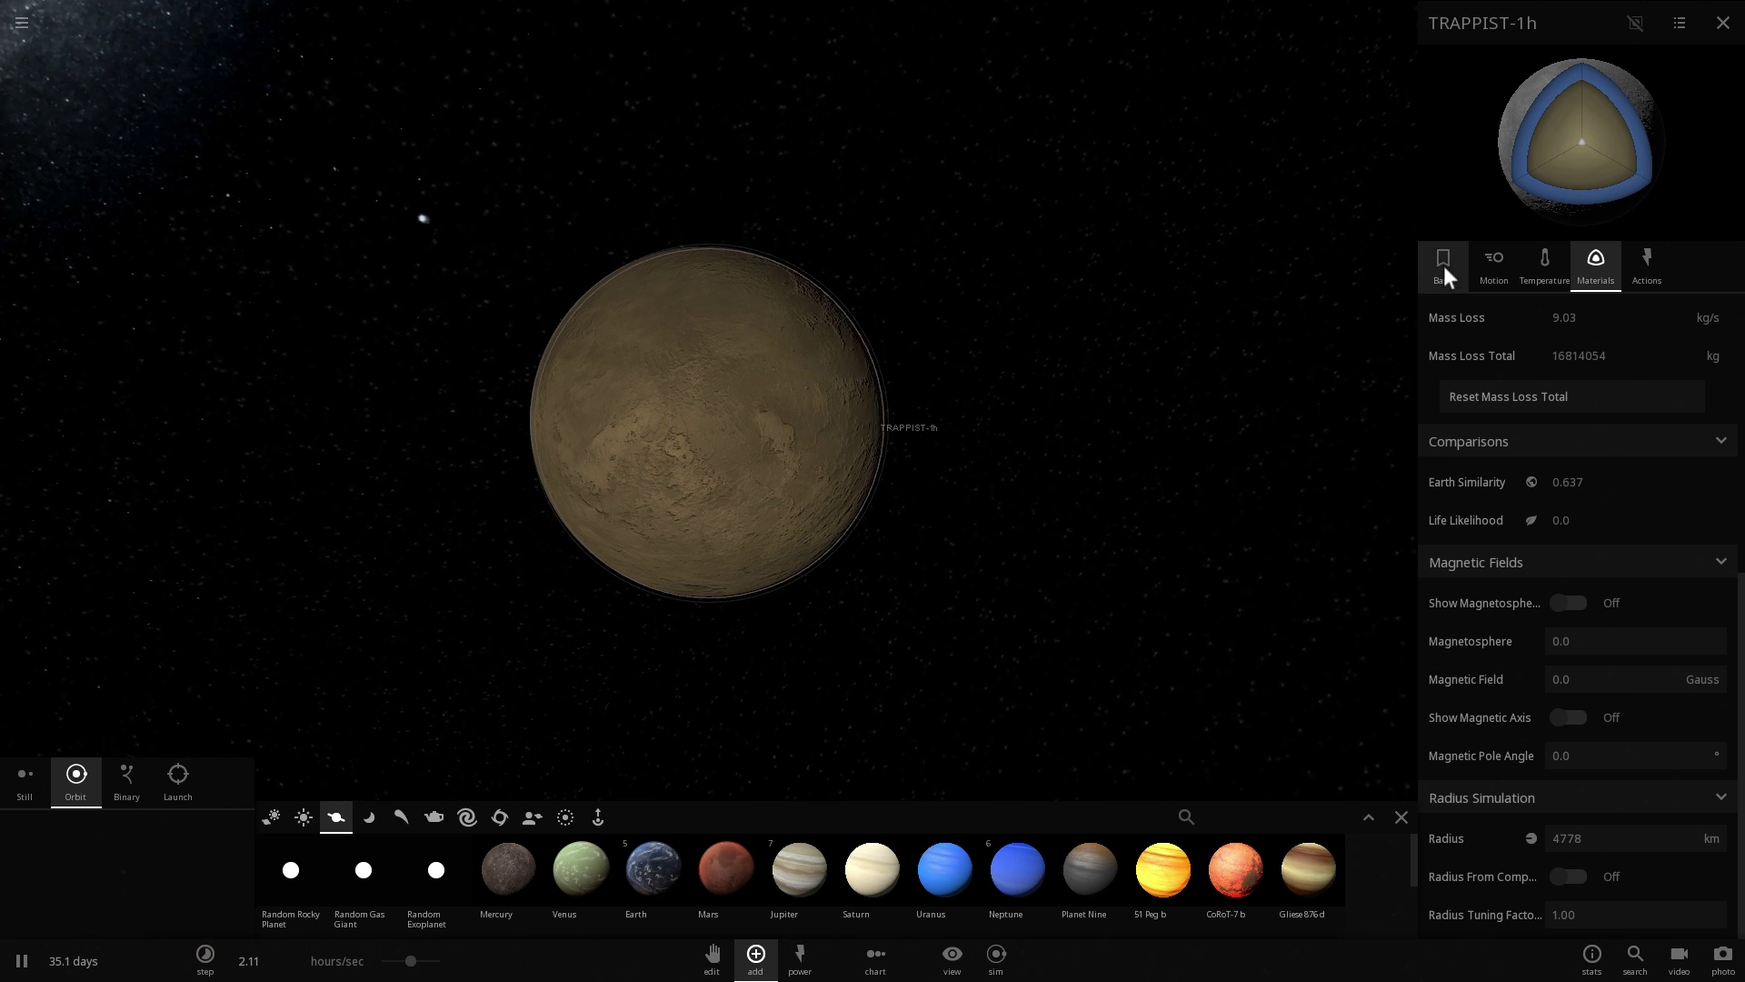
- Reduce the water share of TRAPPIST-1h to 0 % and open the planet's basic properties
scroll(1519, 450, up, 5)
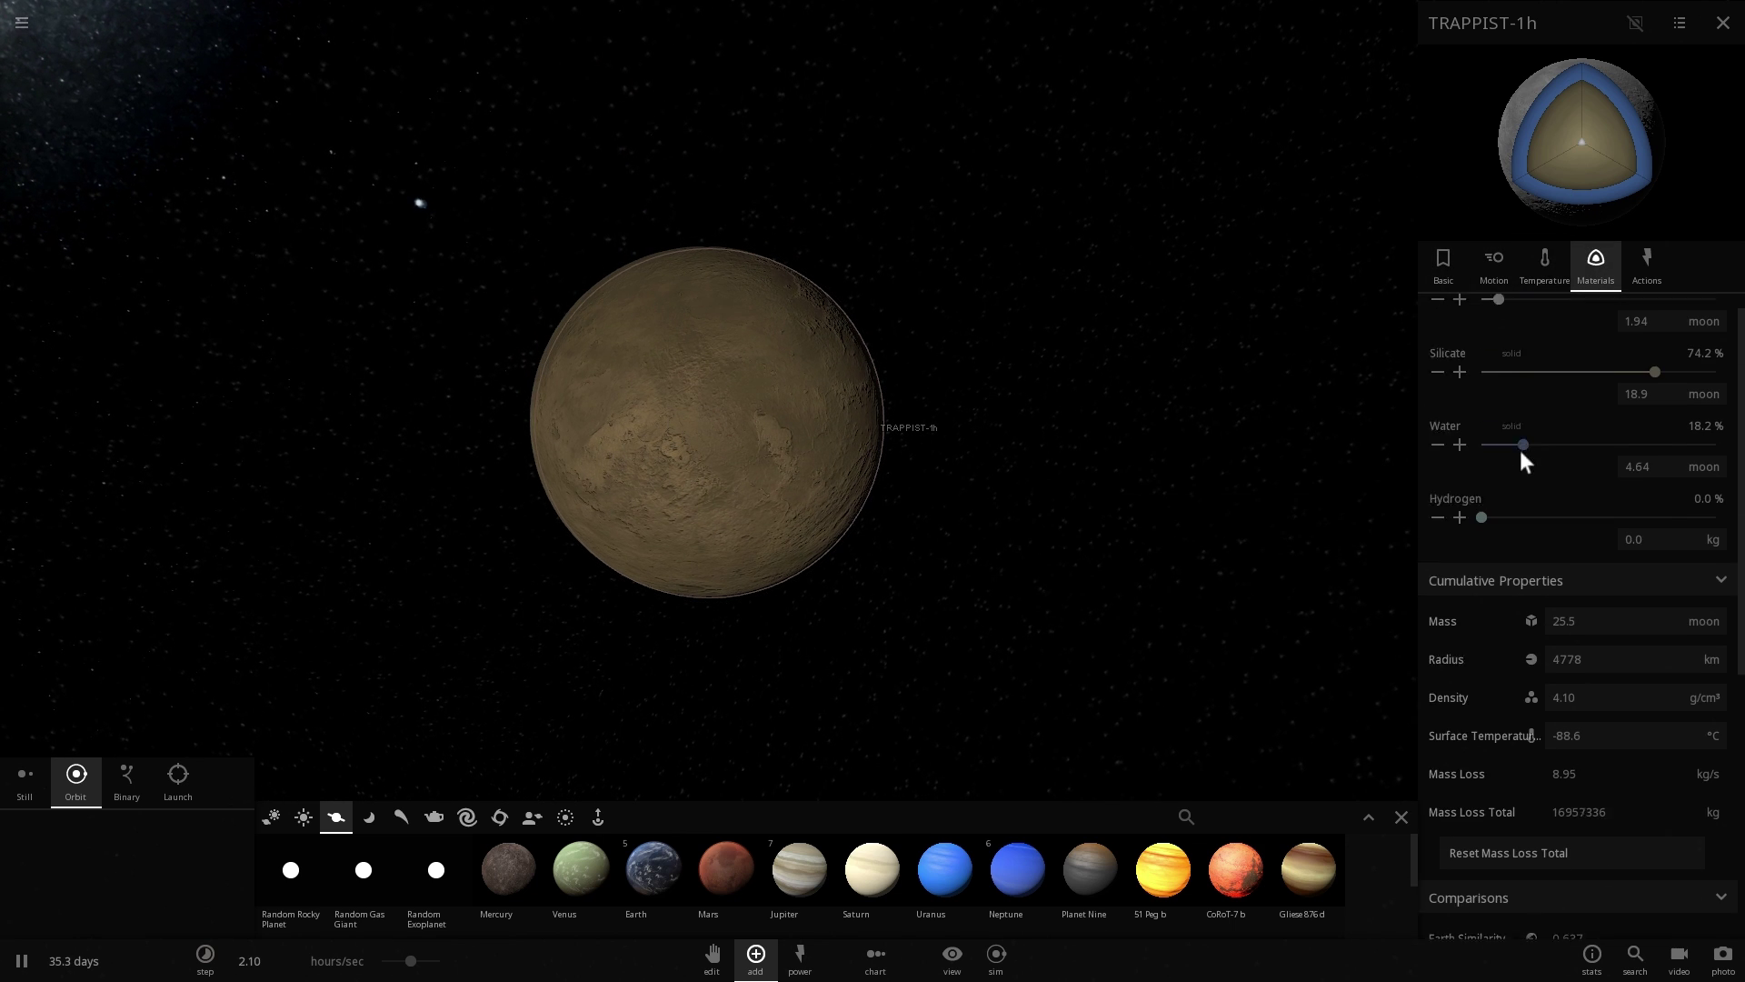
drag(1505, 478, 1438, 486)
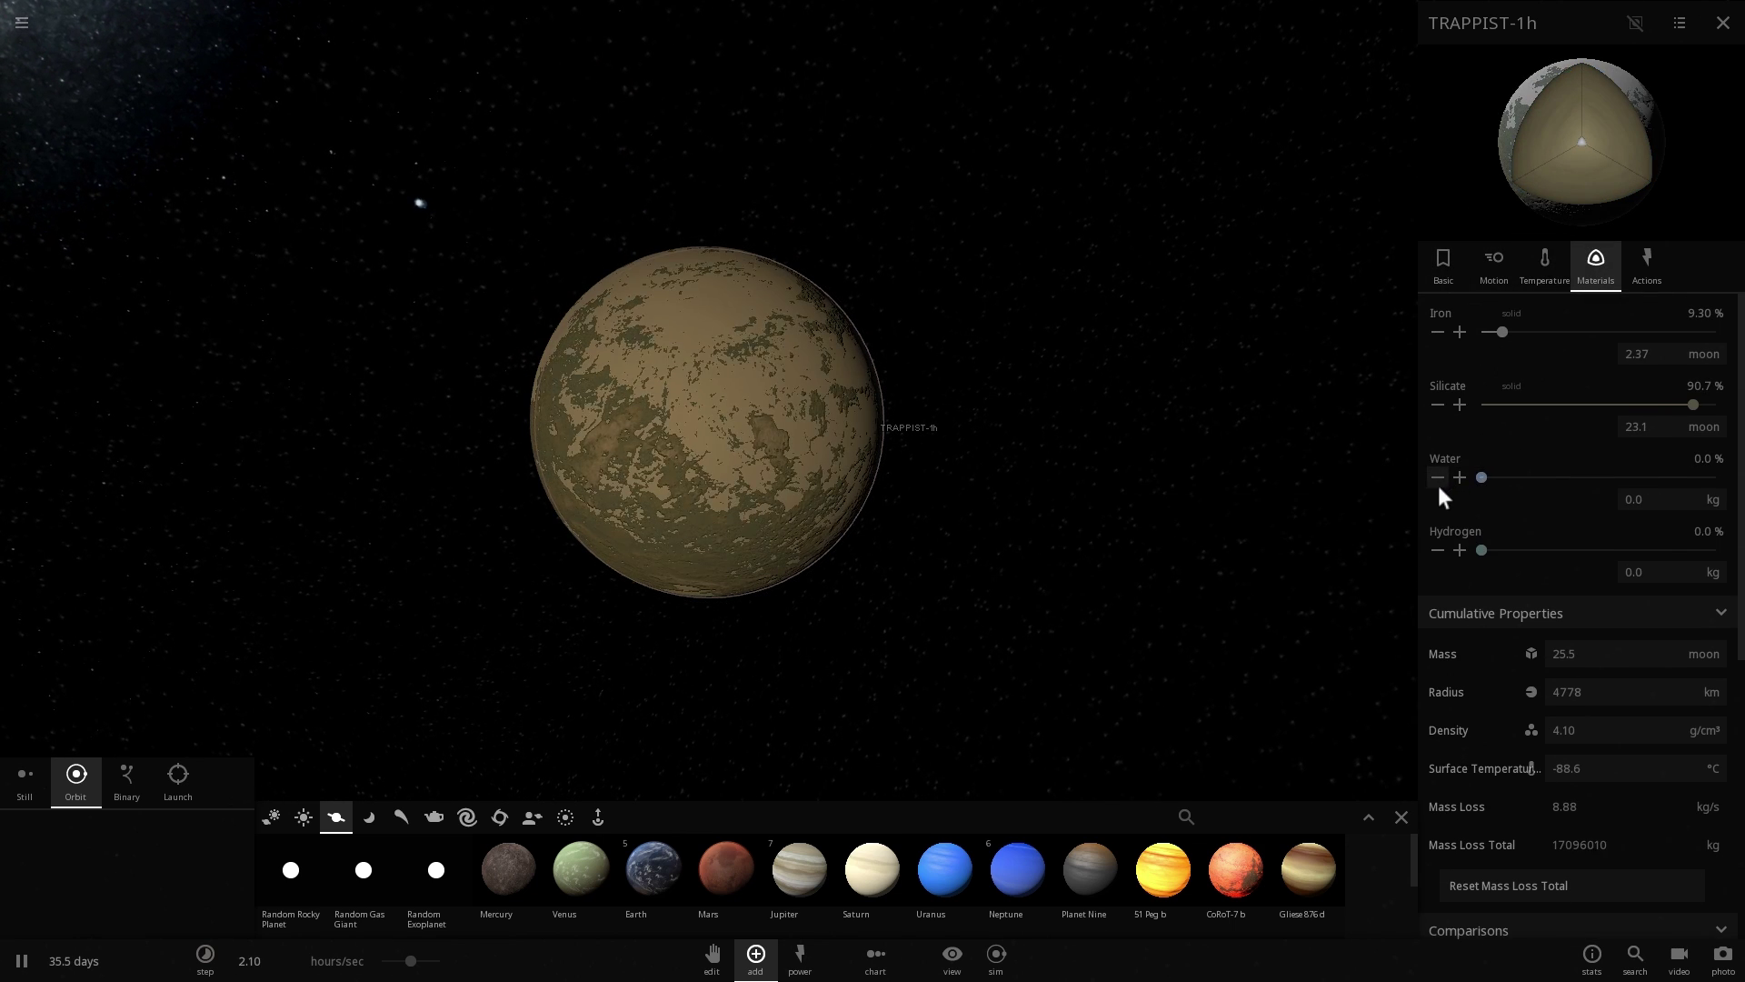
scroll(982, 467, up, 3)
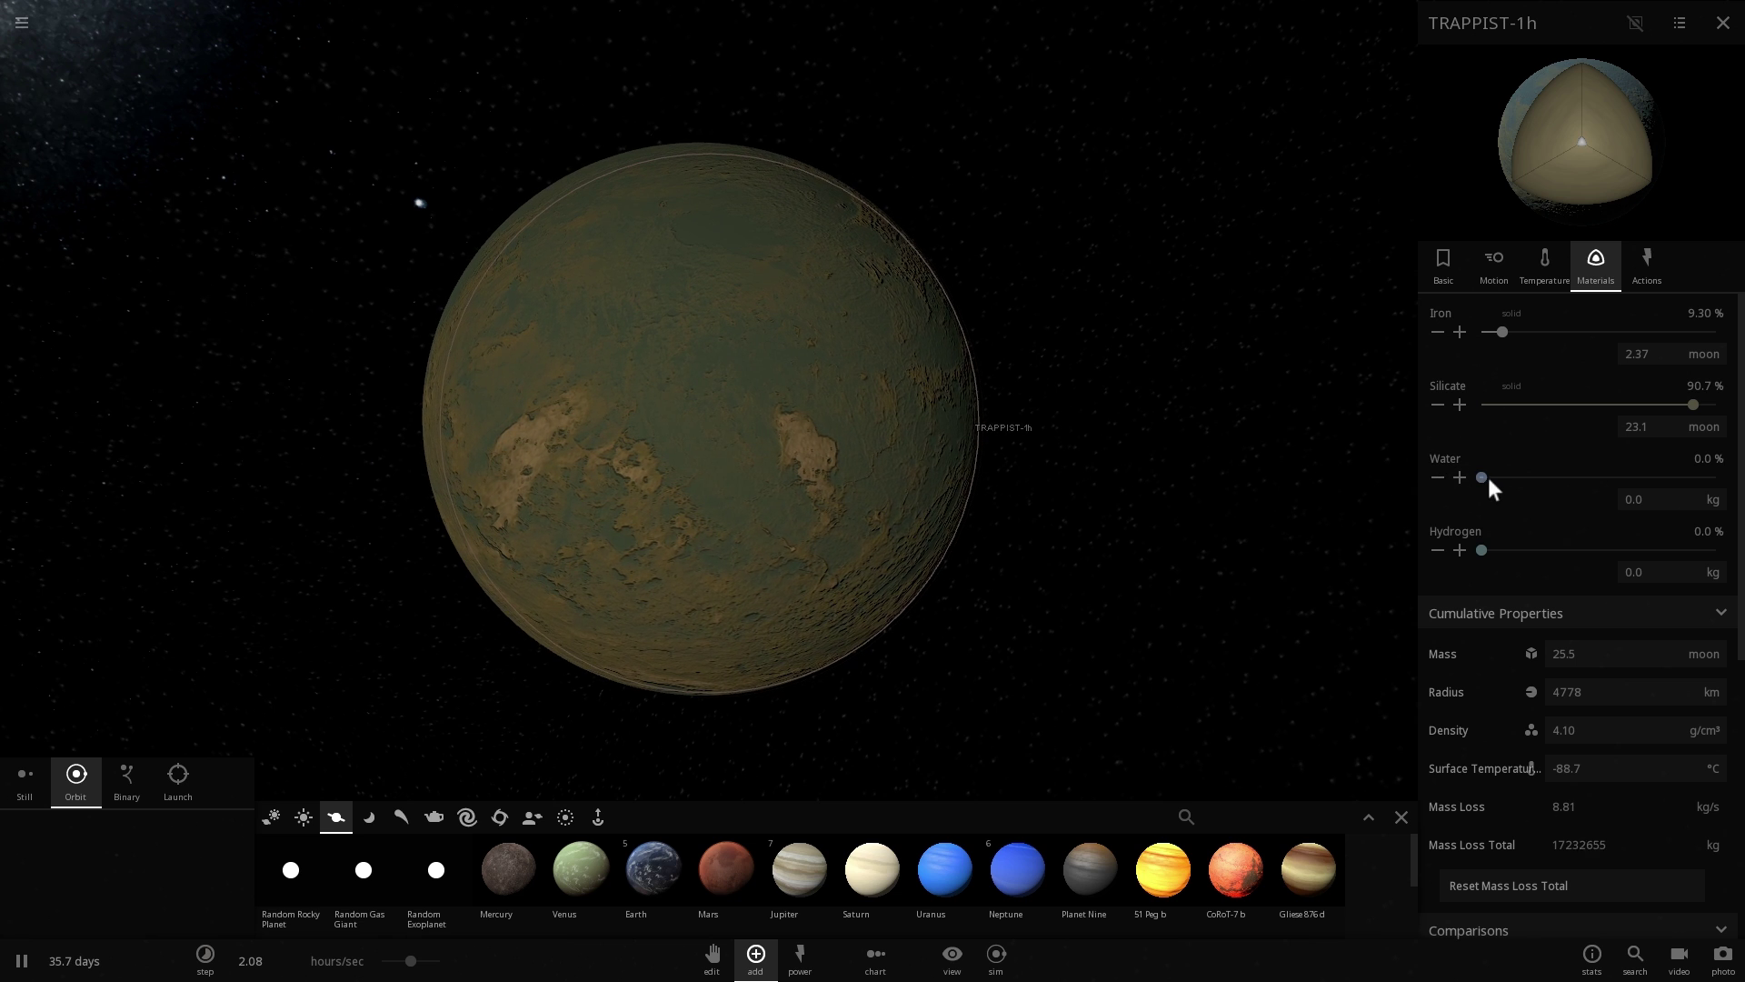
click(1445, 263)
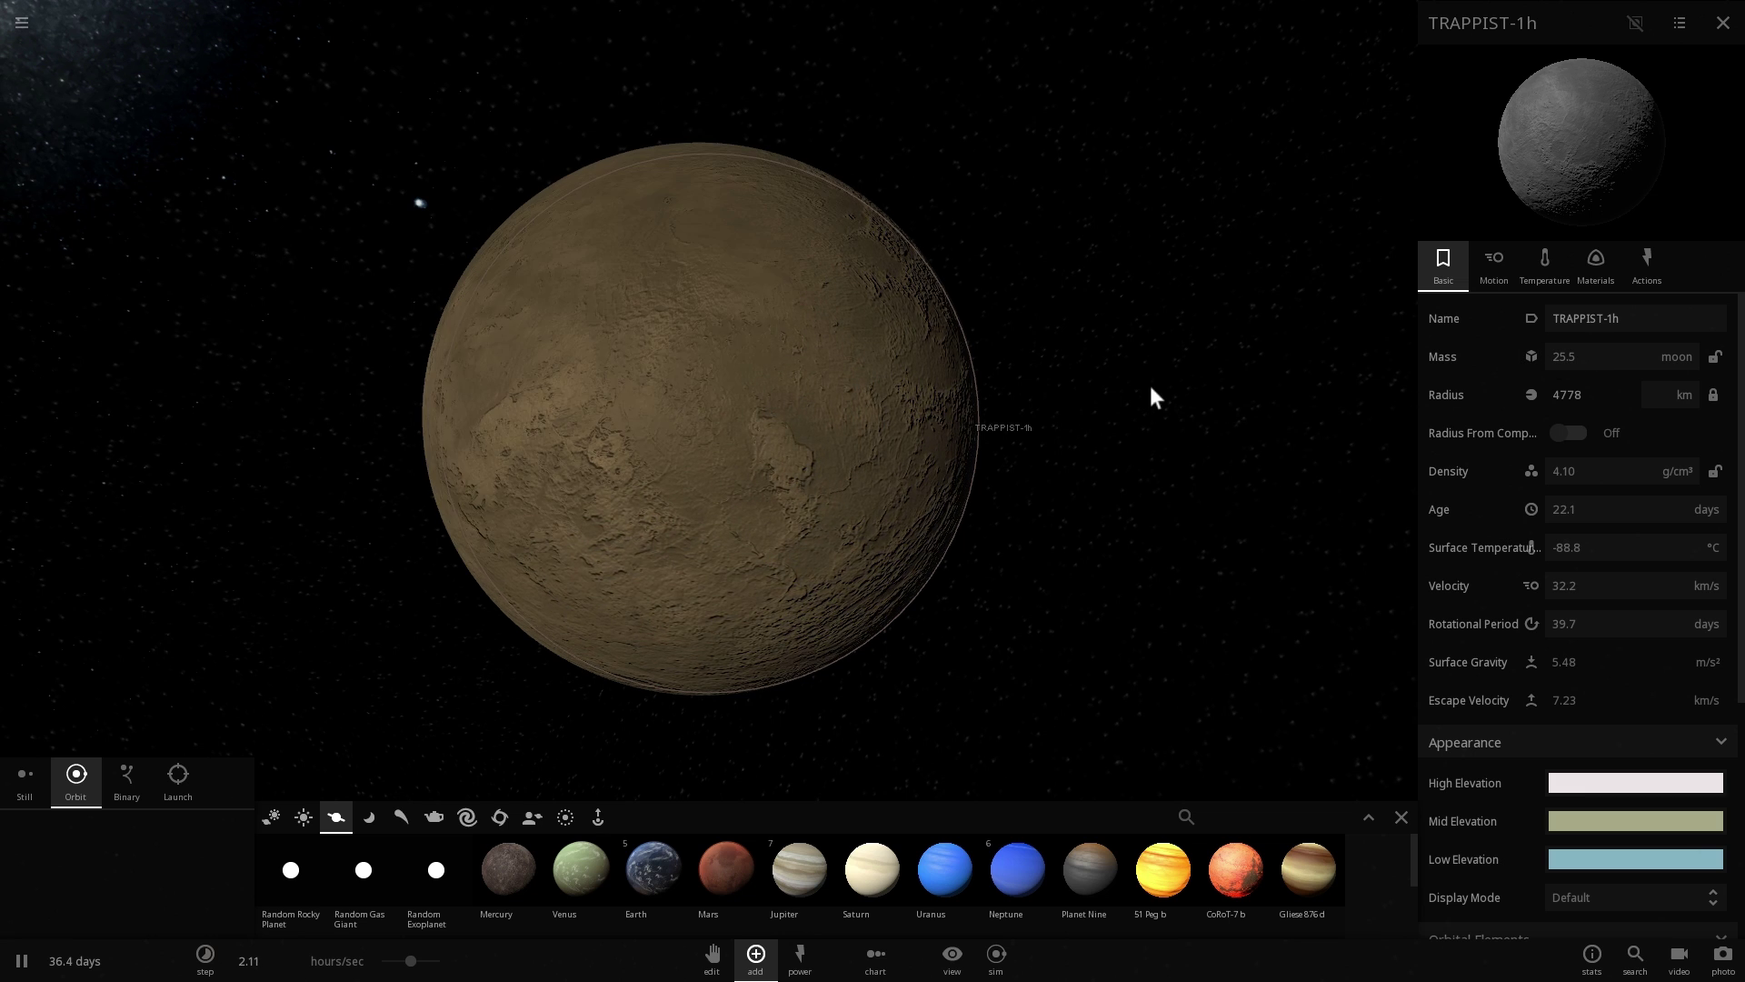
- View the night side of TRAPPIST-1h up close and from farther away against the star background
drag(1149, 393, 908, 362)
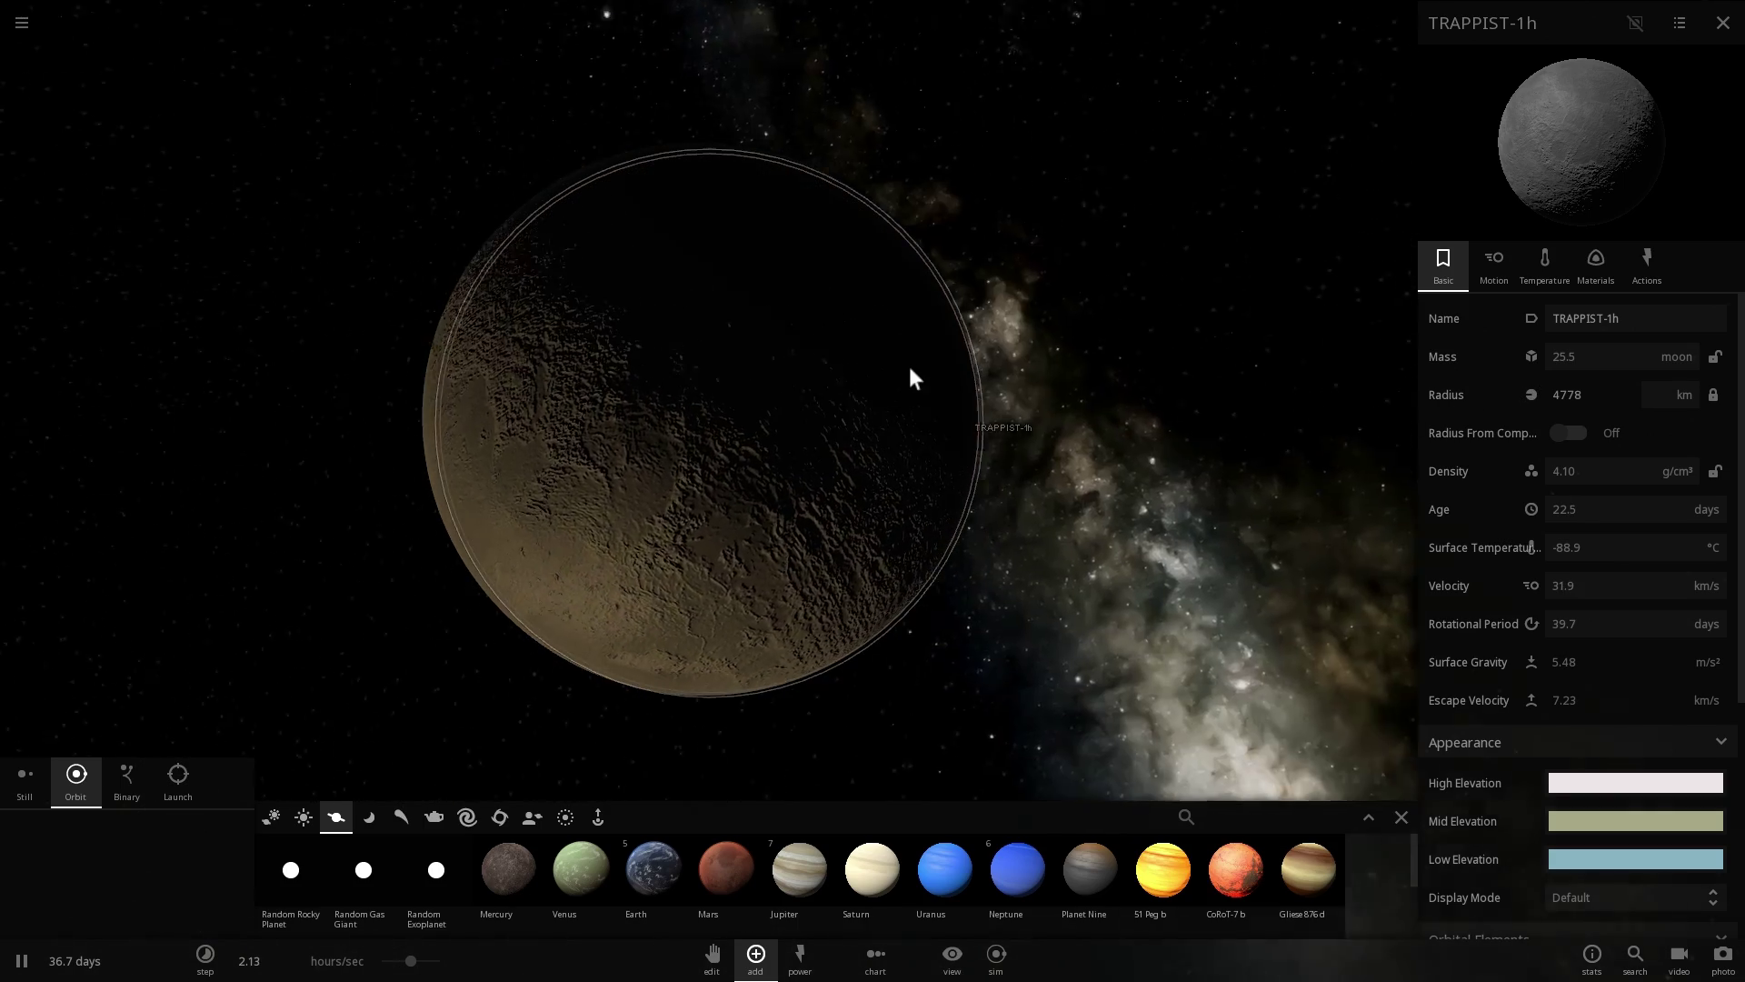
scroll(902, 440, down, 3)
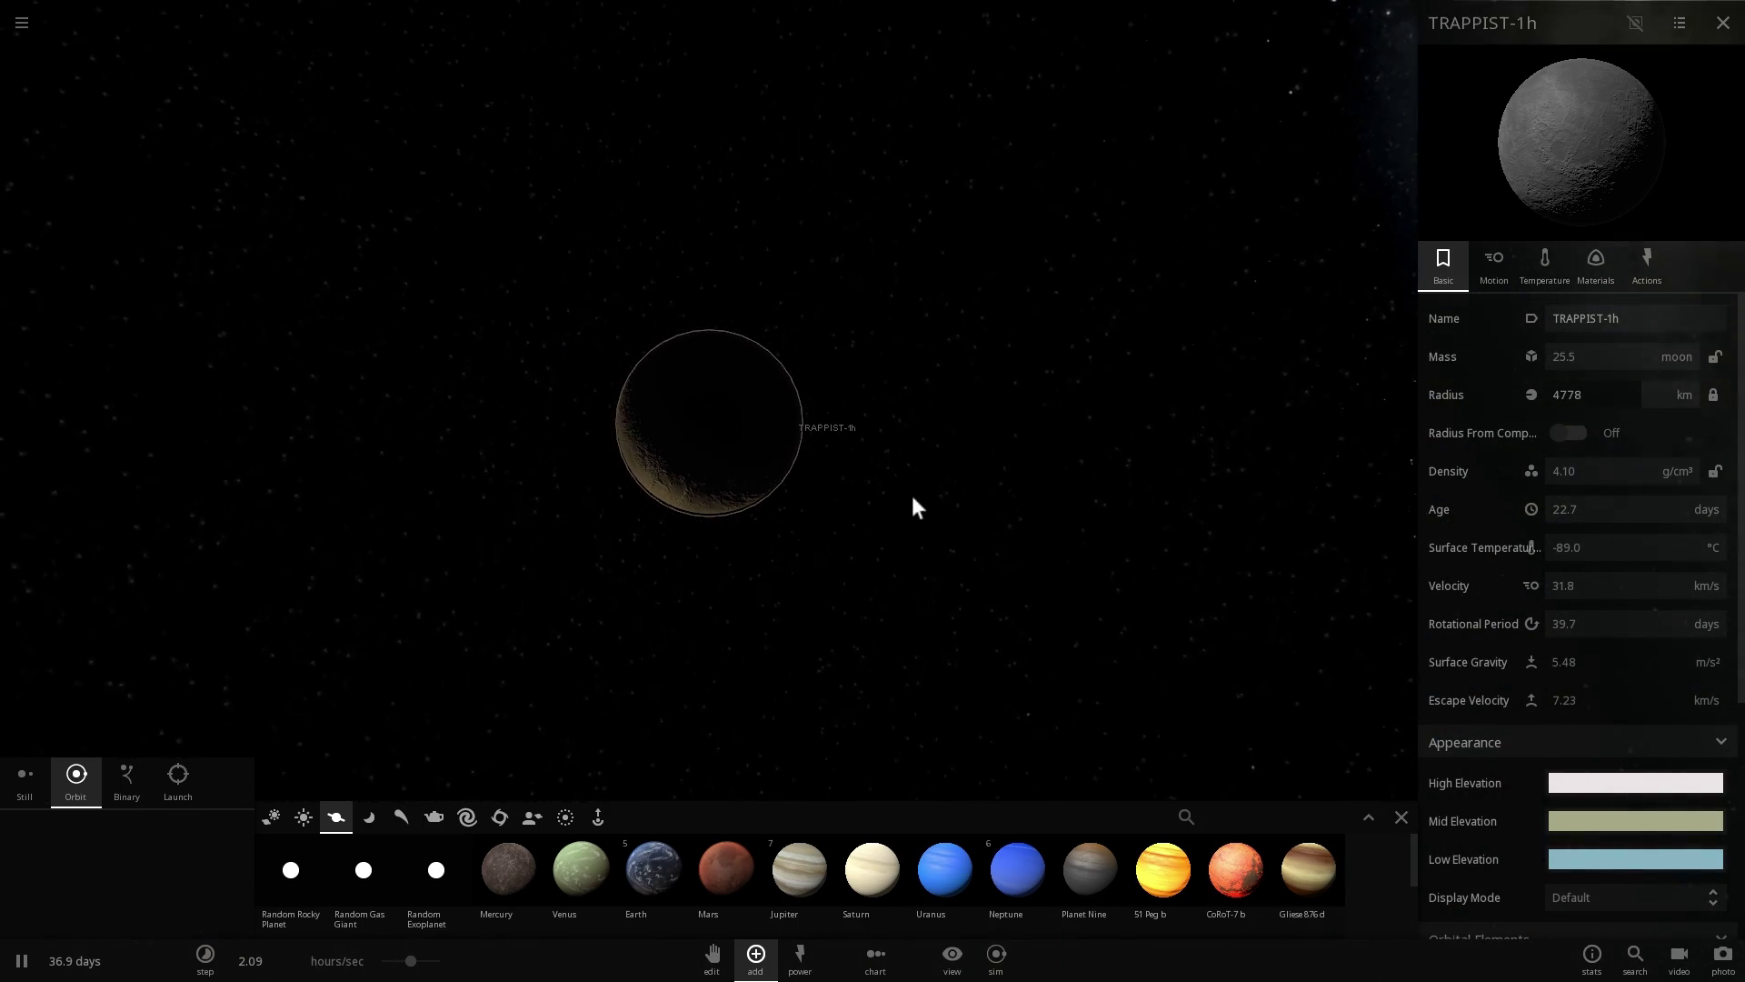
scroll(818, 472, down, 2)
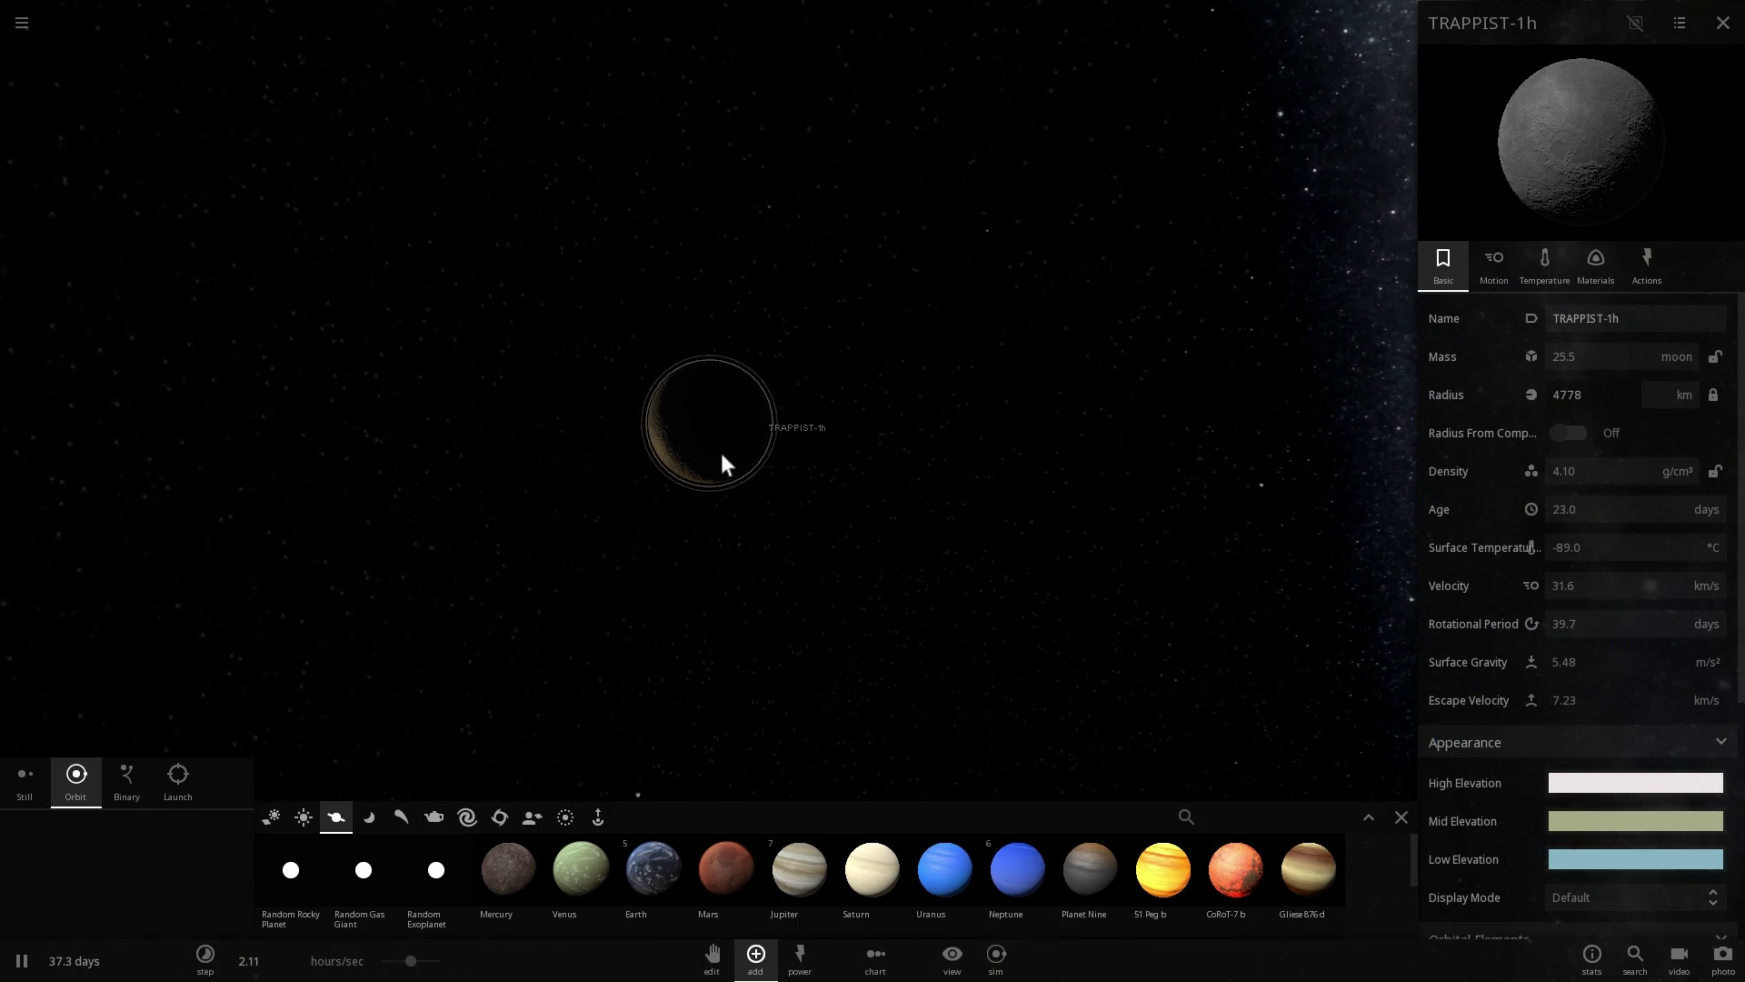
drag(750, 525, 861, 644)
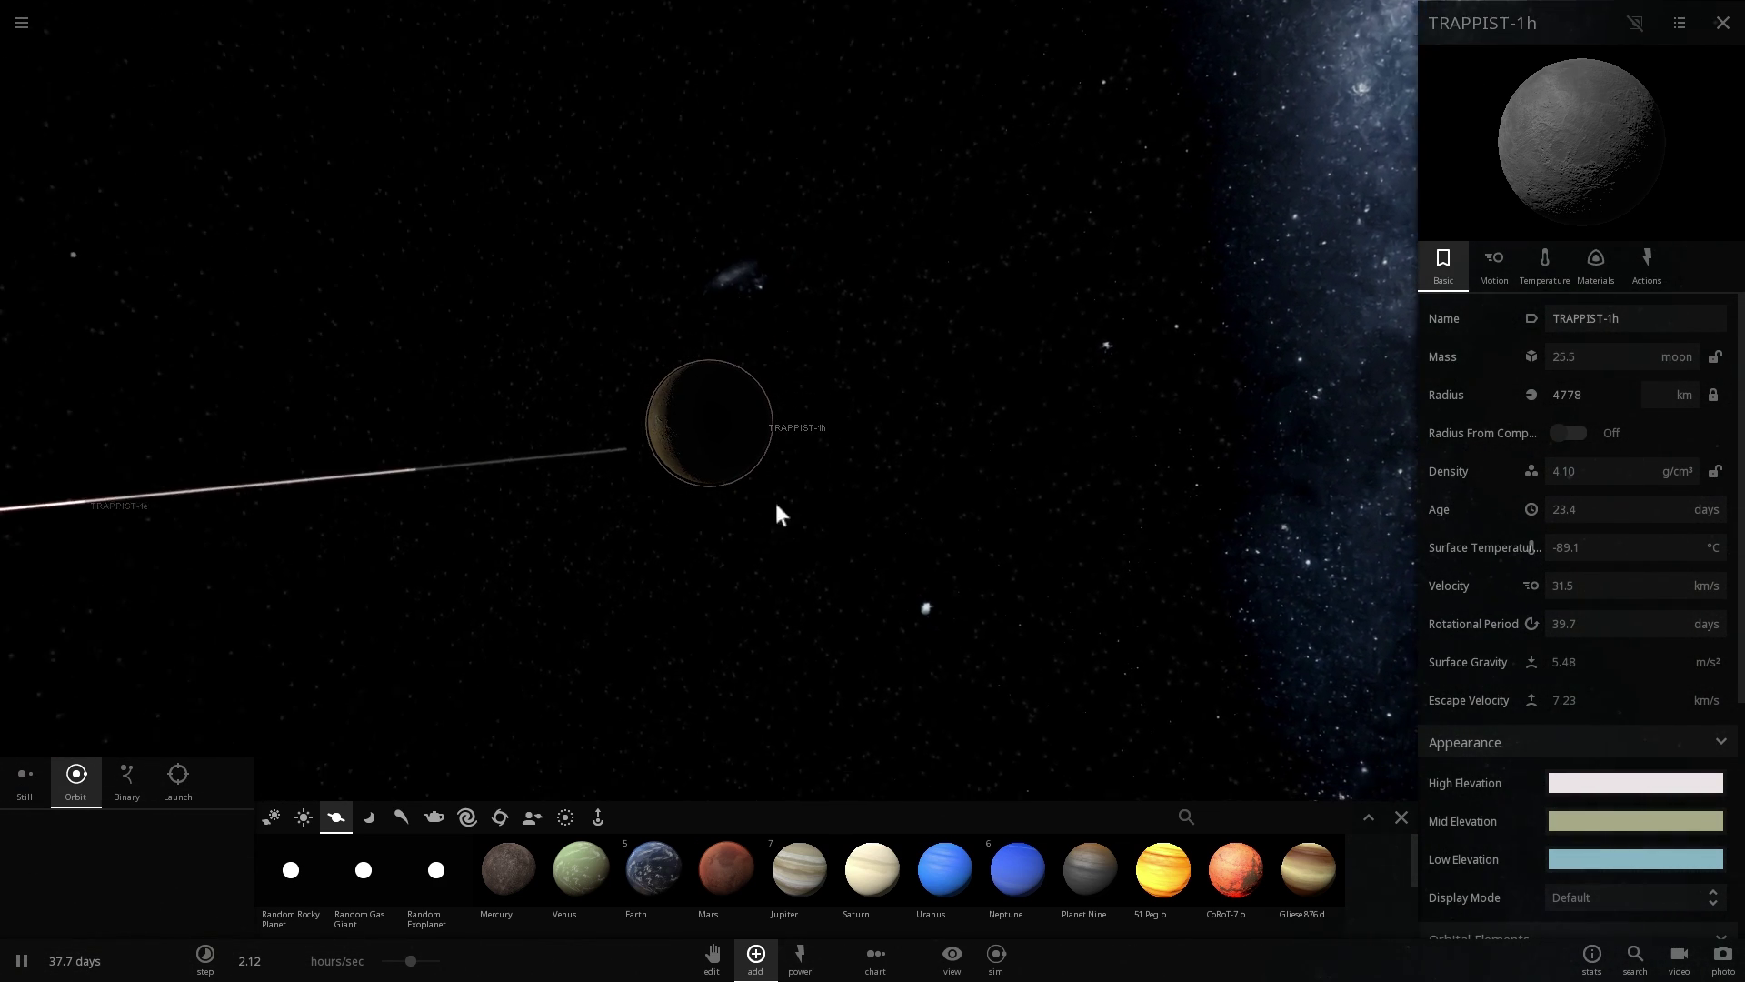
- Check the tidal effects and orbital elements of TRAPPIST-1h and view its orbit together with the inner planets
click(1494, 265)
scroll(1555, 463, down, 10)
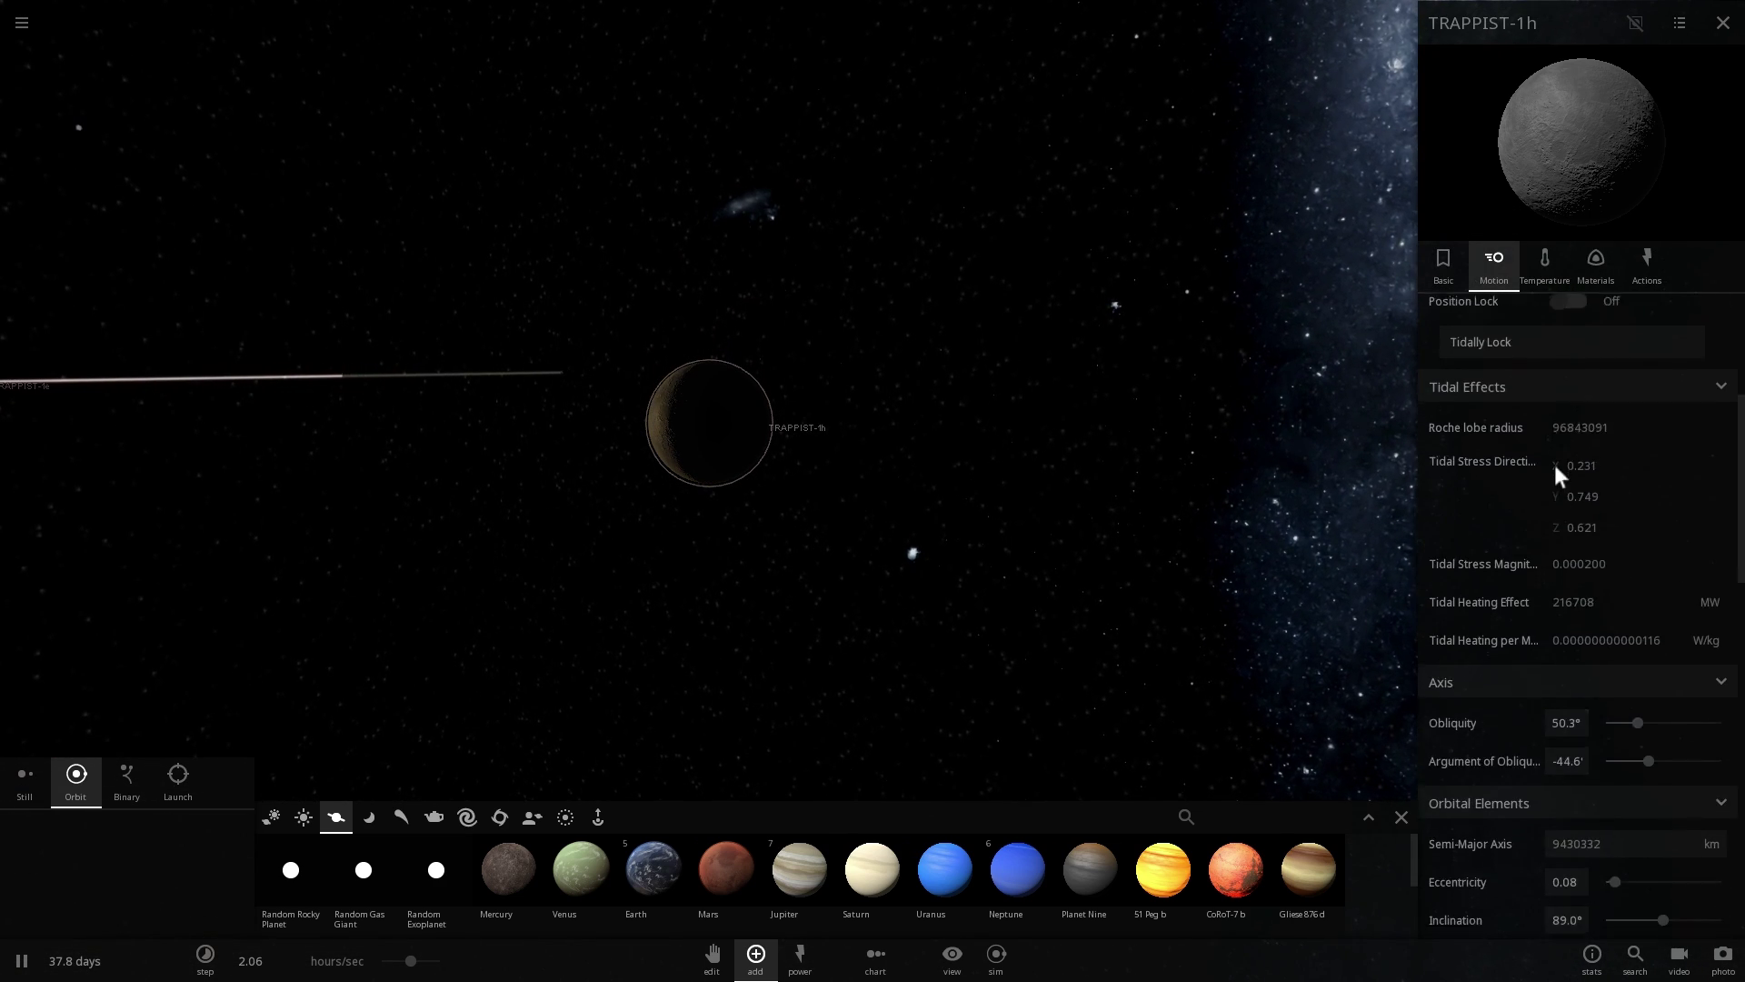
scroll(1556, 456, down, 3)
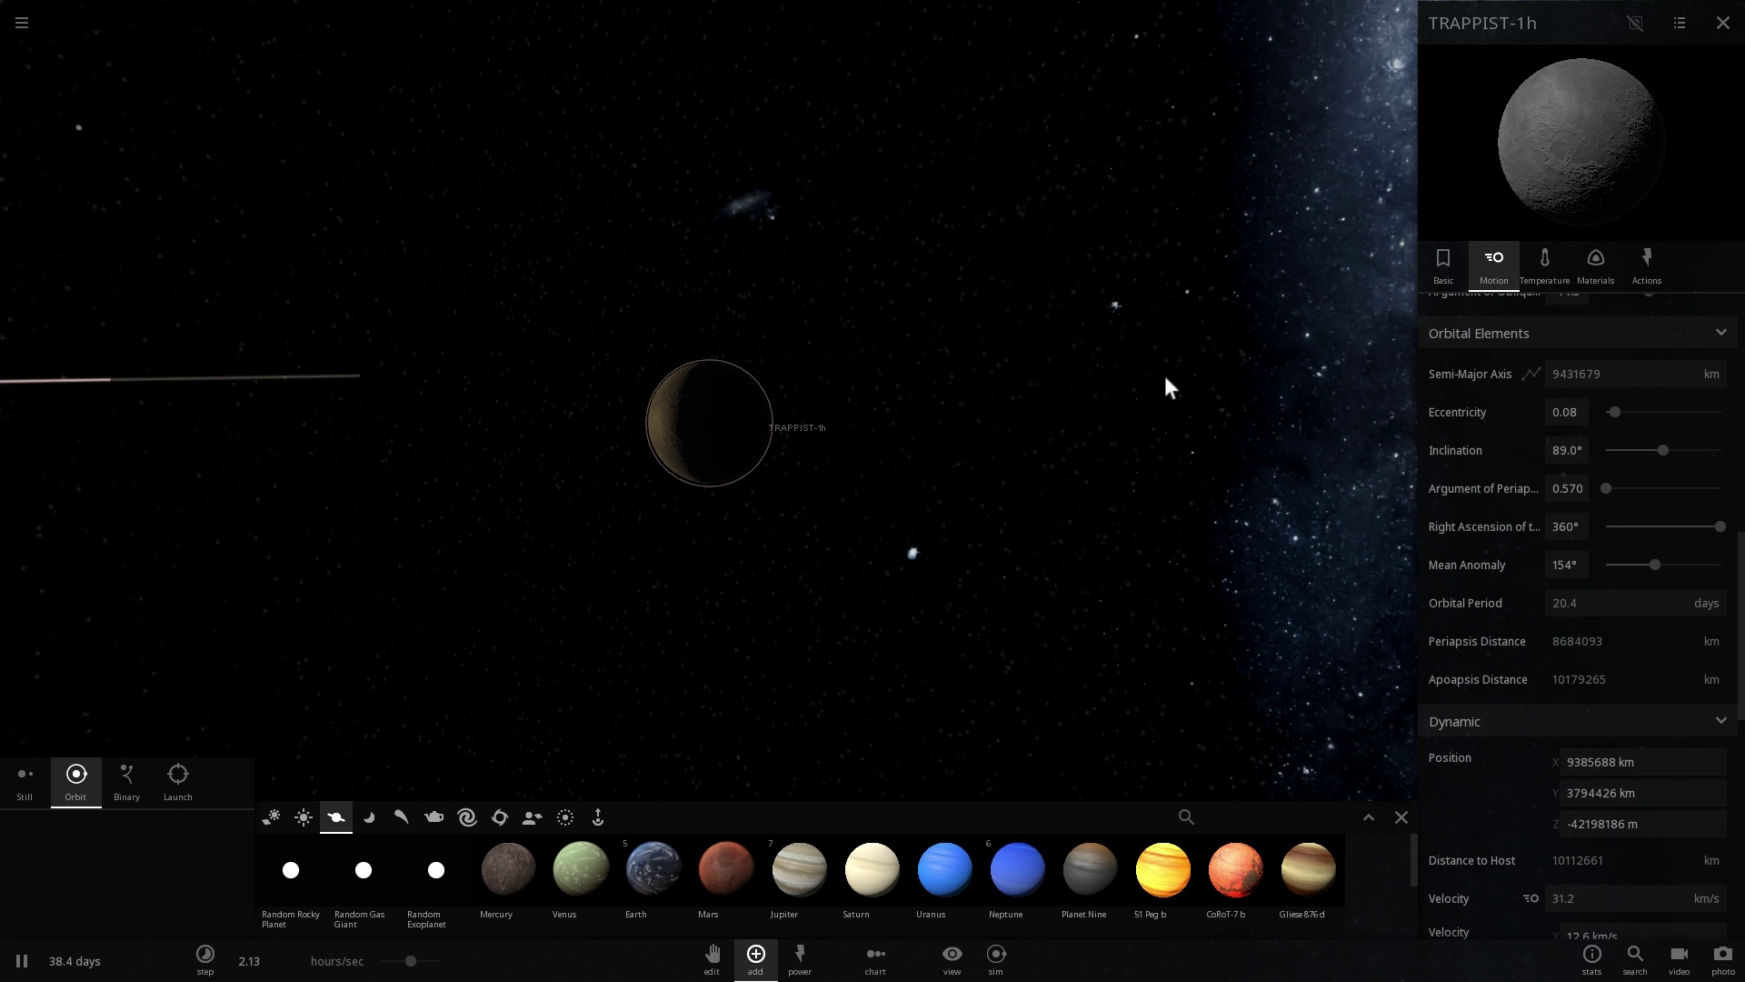
drag(1165, 377, 808, 194)
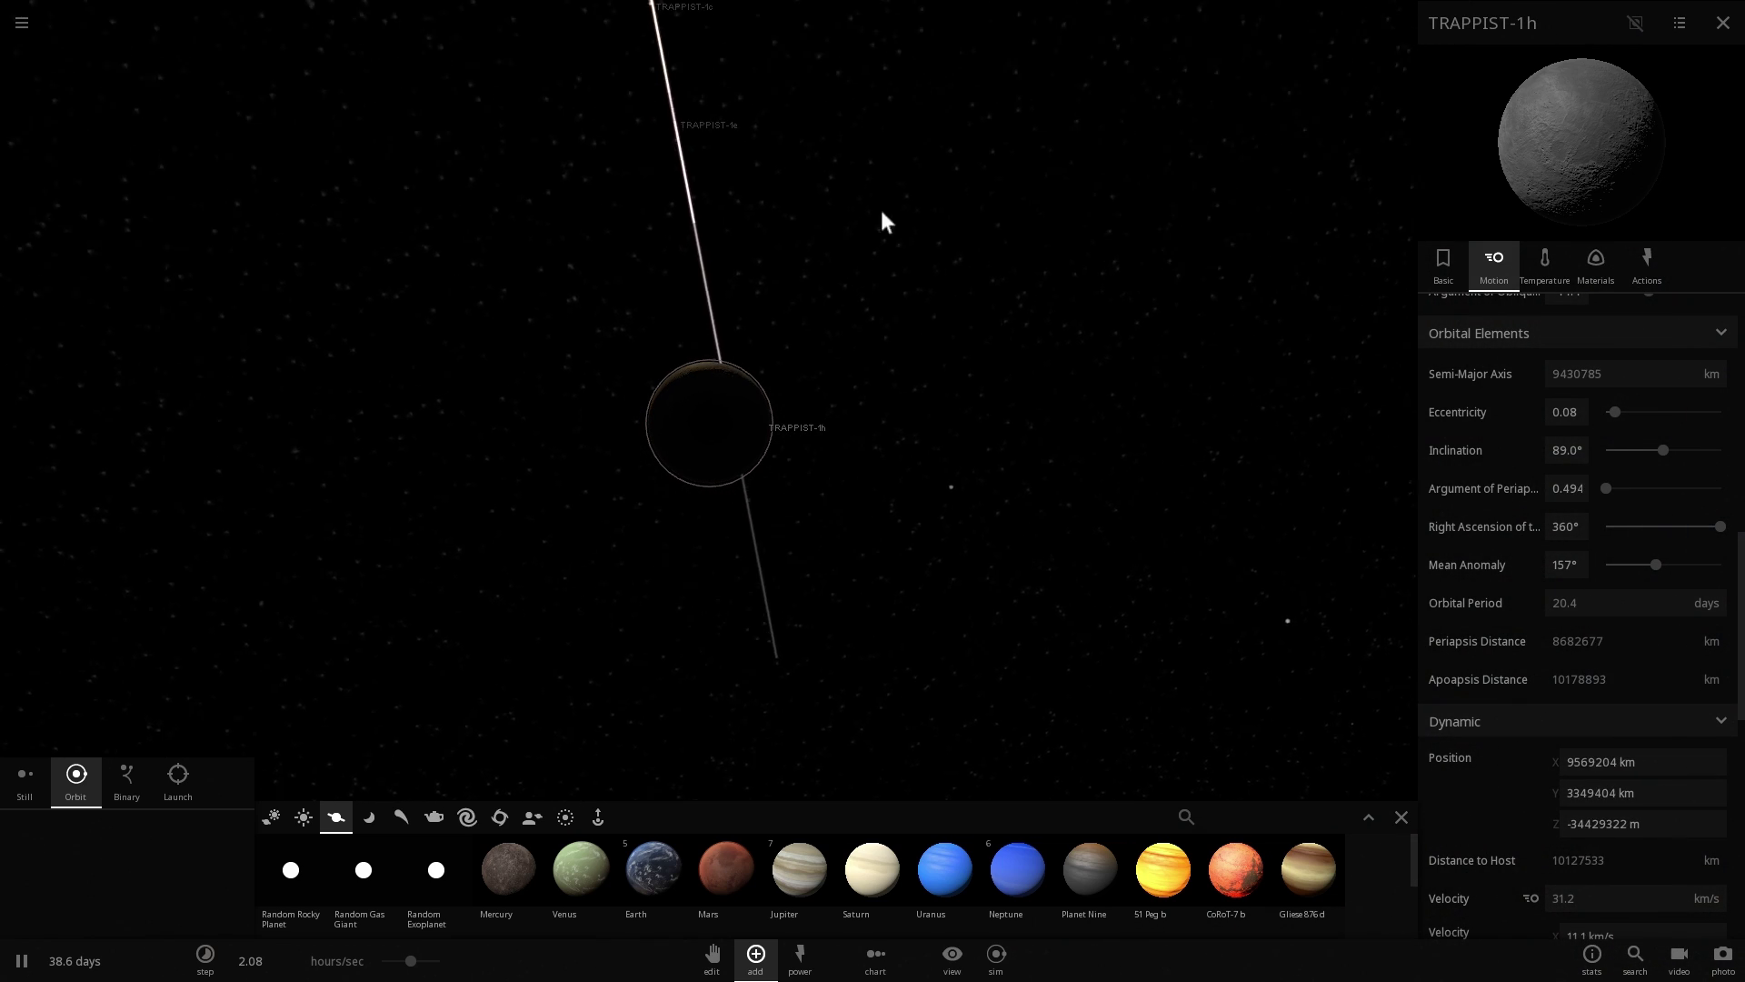
scroll(834, 322, down, 2)
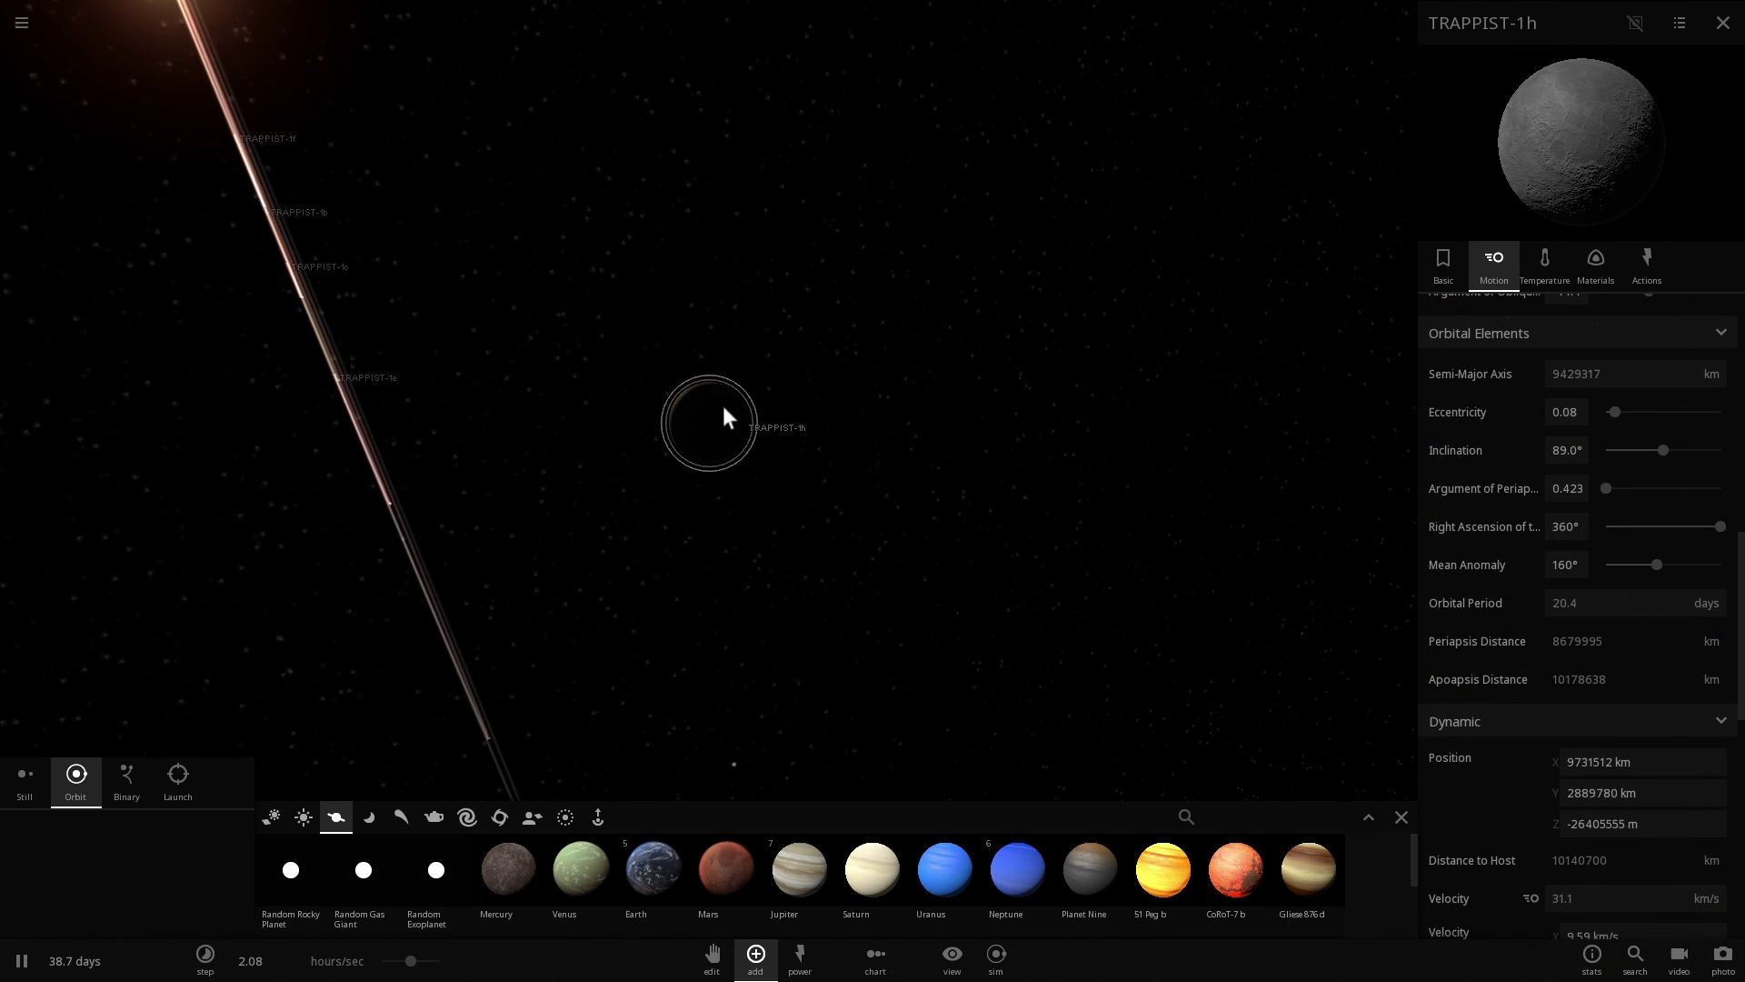
drag(723, 405, 1069, 334)
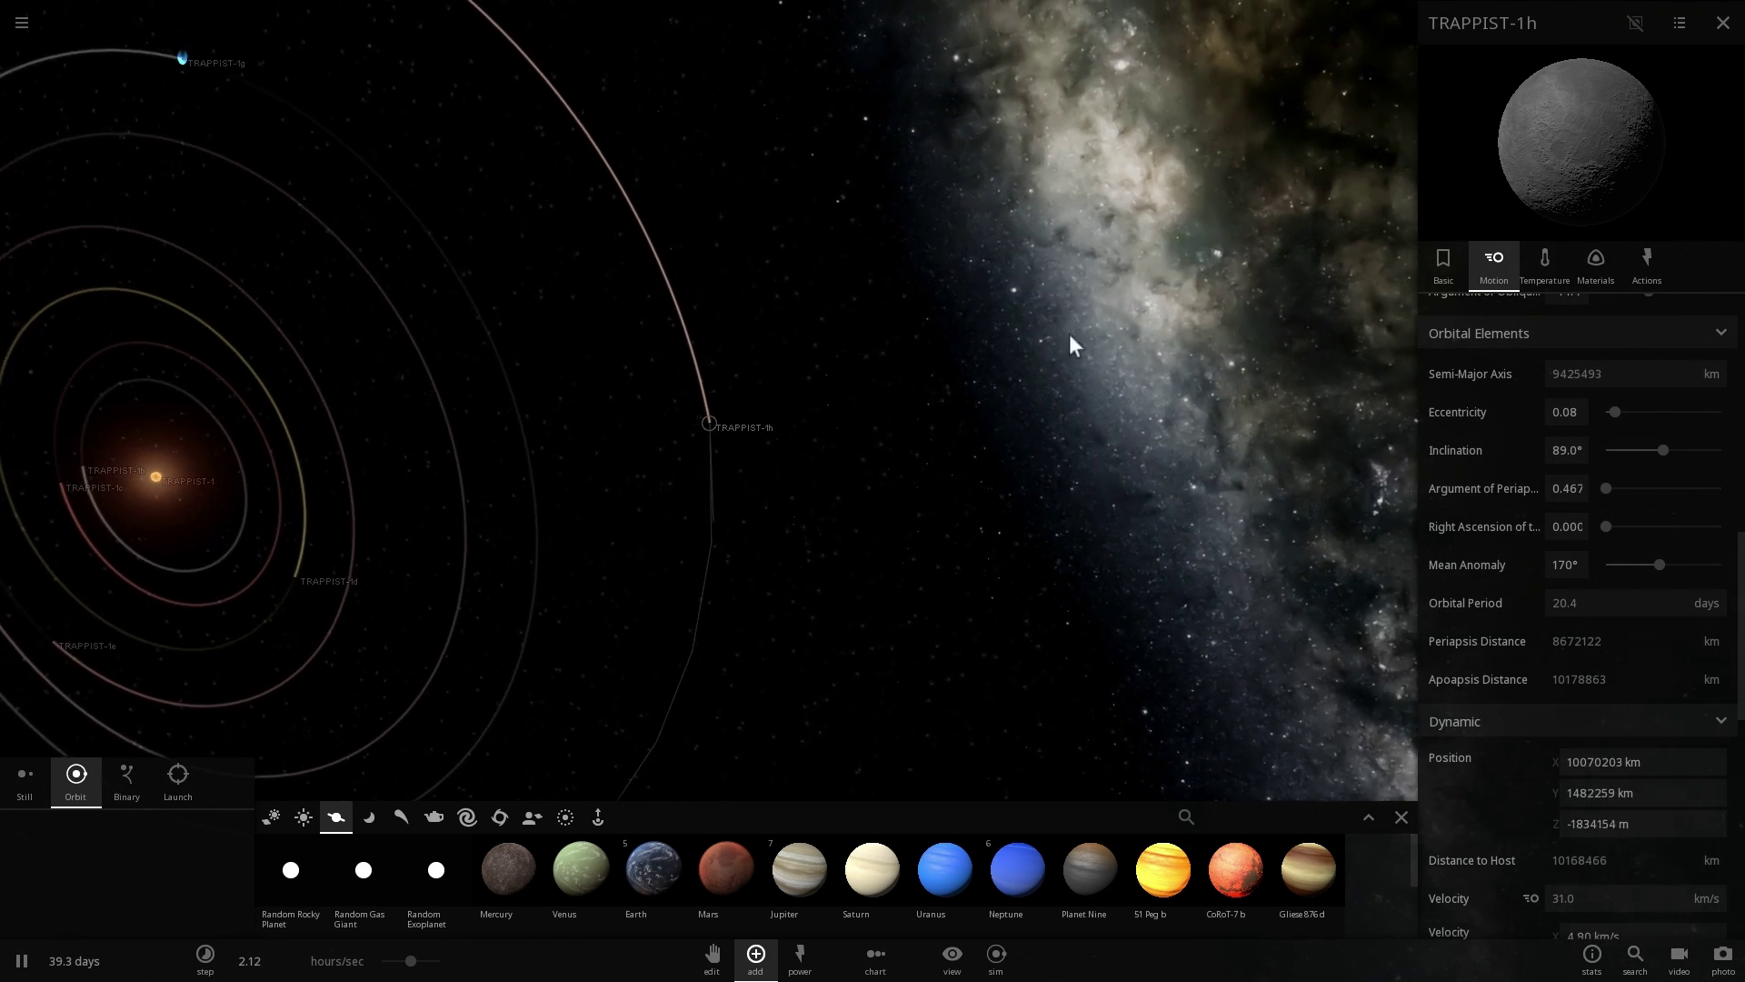
- Check the Earth similarity, life likelihood and magnetic field values of TRAPPIST-1h
click(1540, 269)
click(1589, 267)
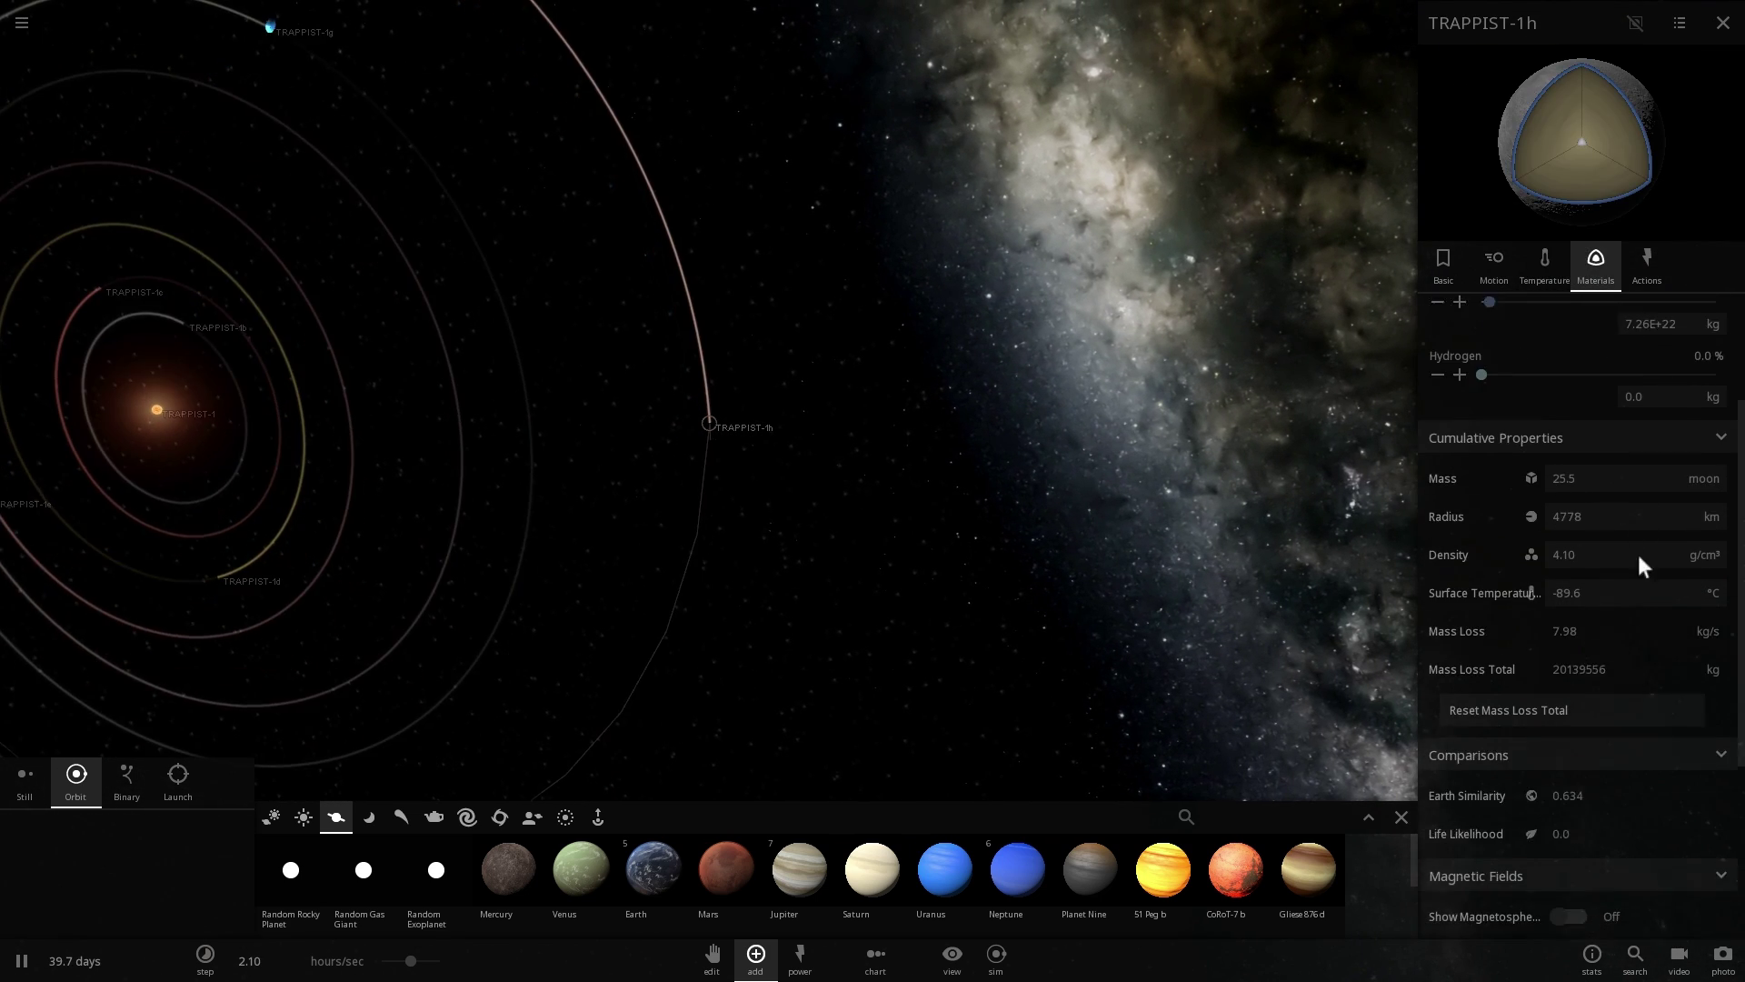
scroll(1638, 554, down, 2)
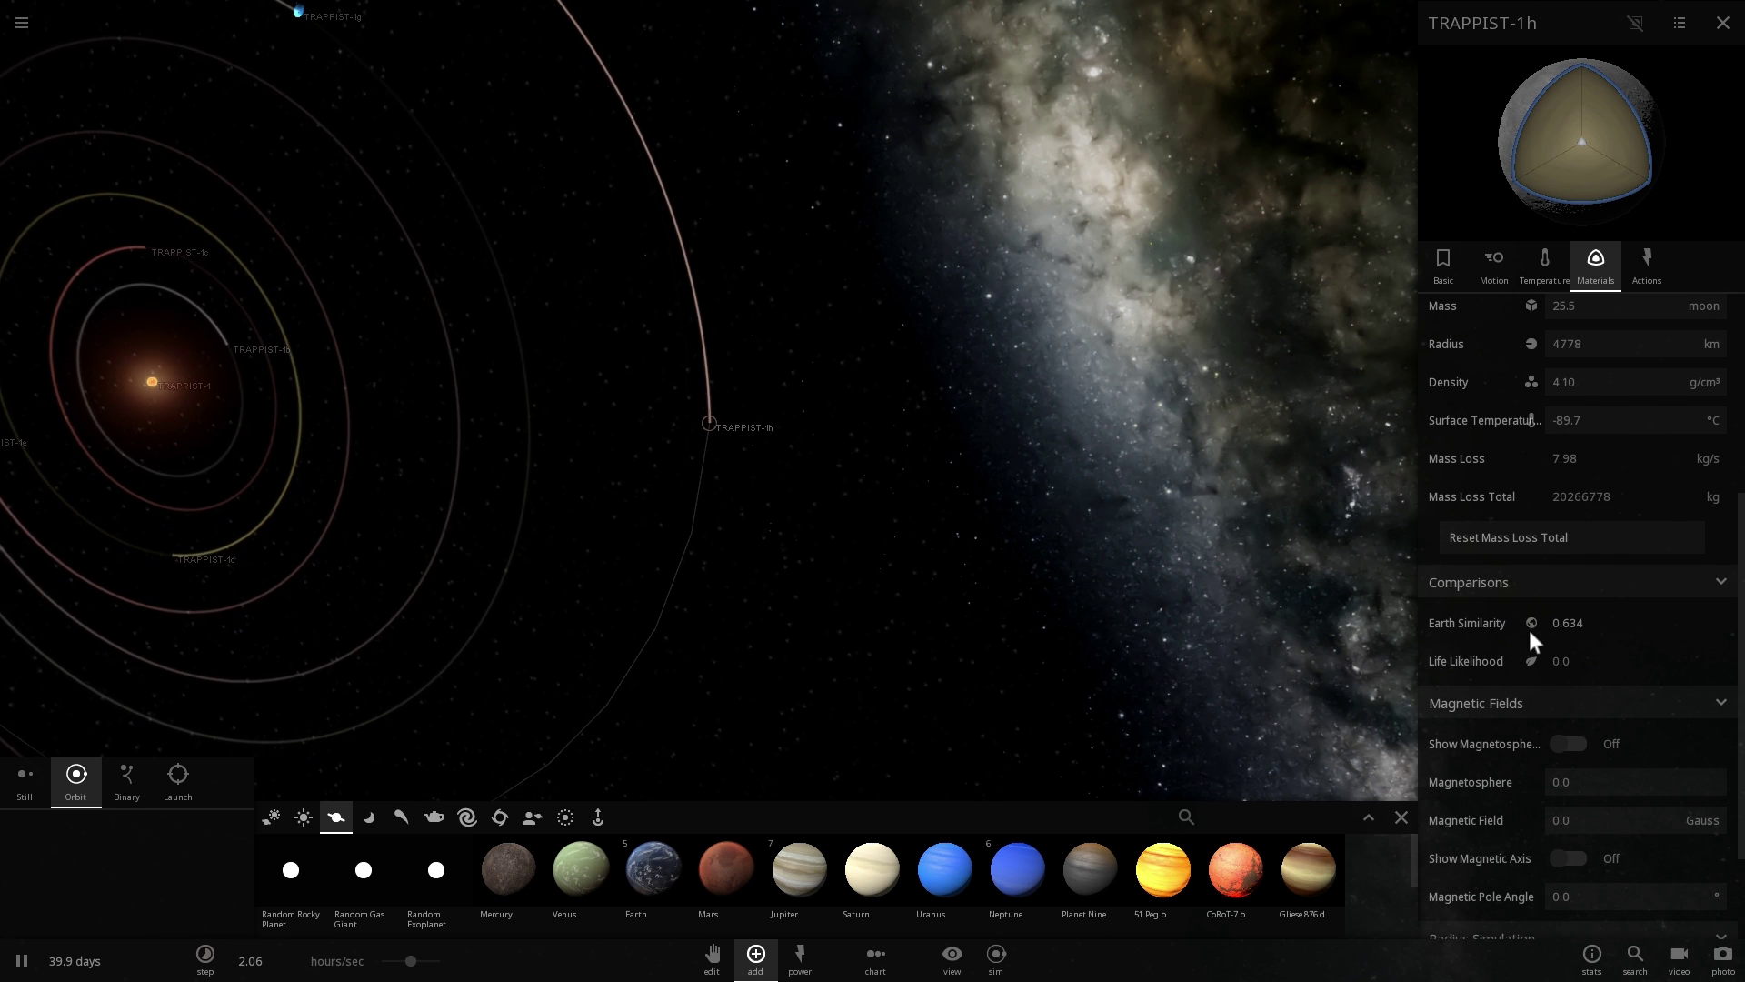
scroll(1022, 534, down, 3)
- Select TRAPPIST-1g, 1f, 1e, 1d, 1c and 1b in turn and compare their Earth similarity and life likelihood
drag(963, 536, 913, 525)
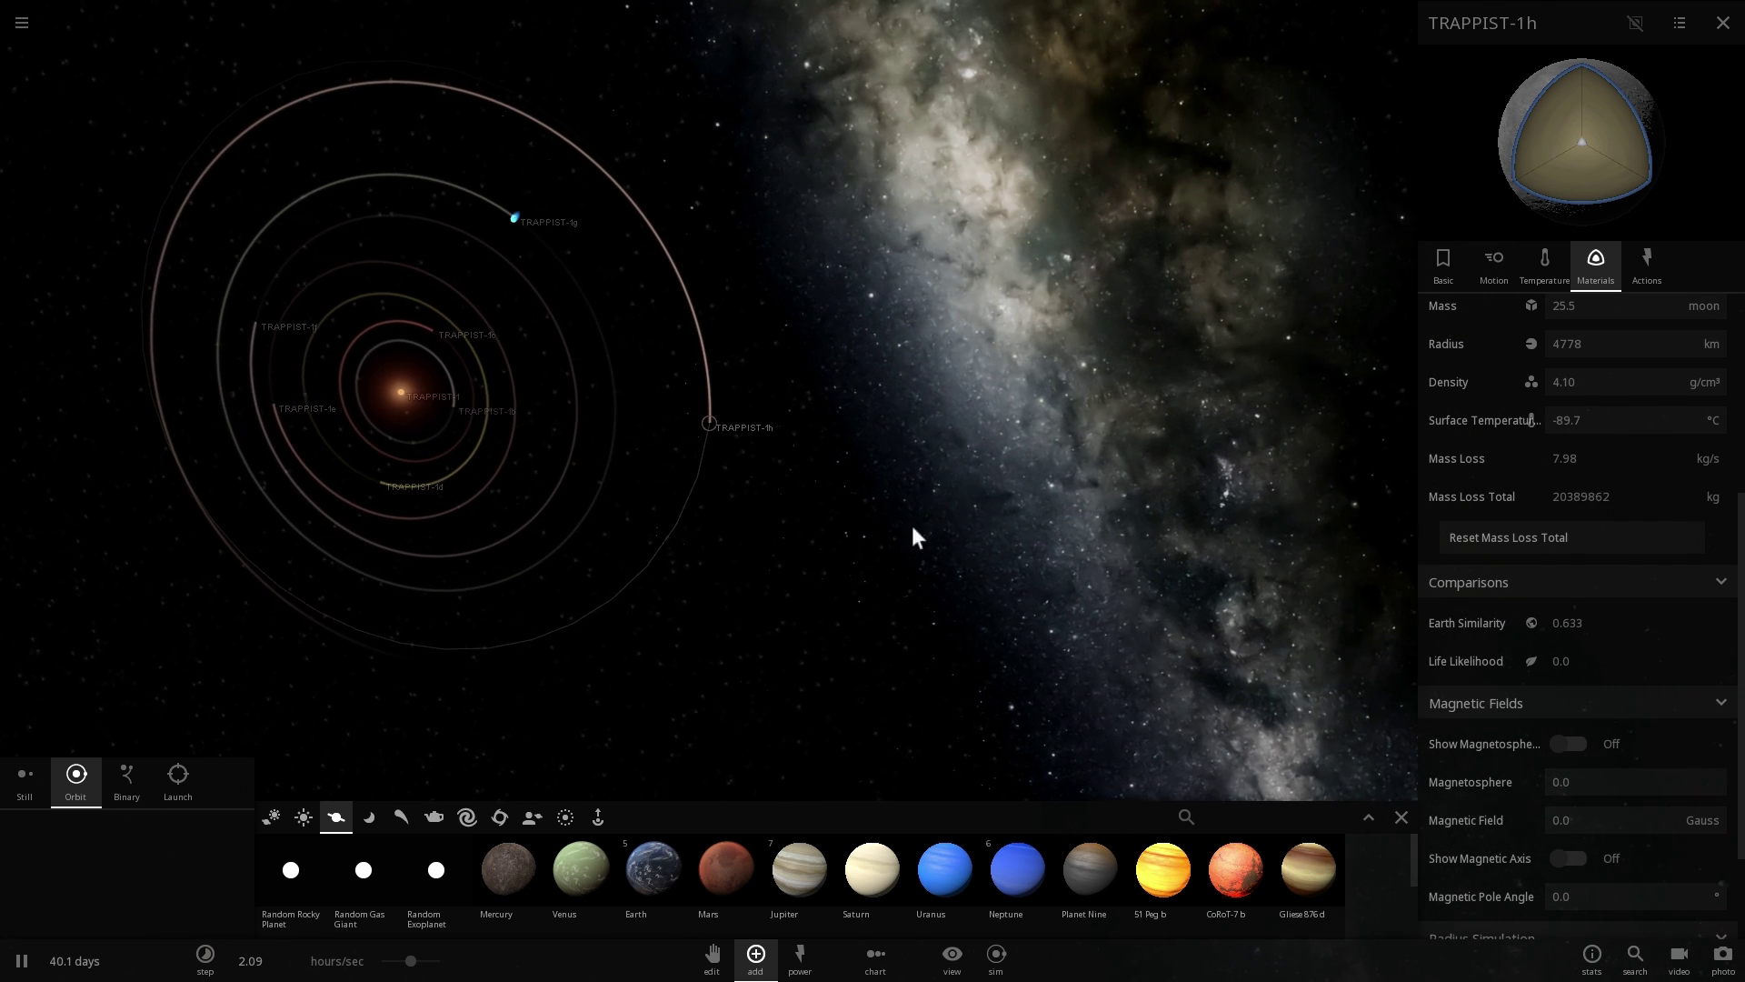
click(513, 220)
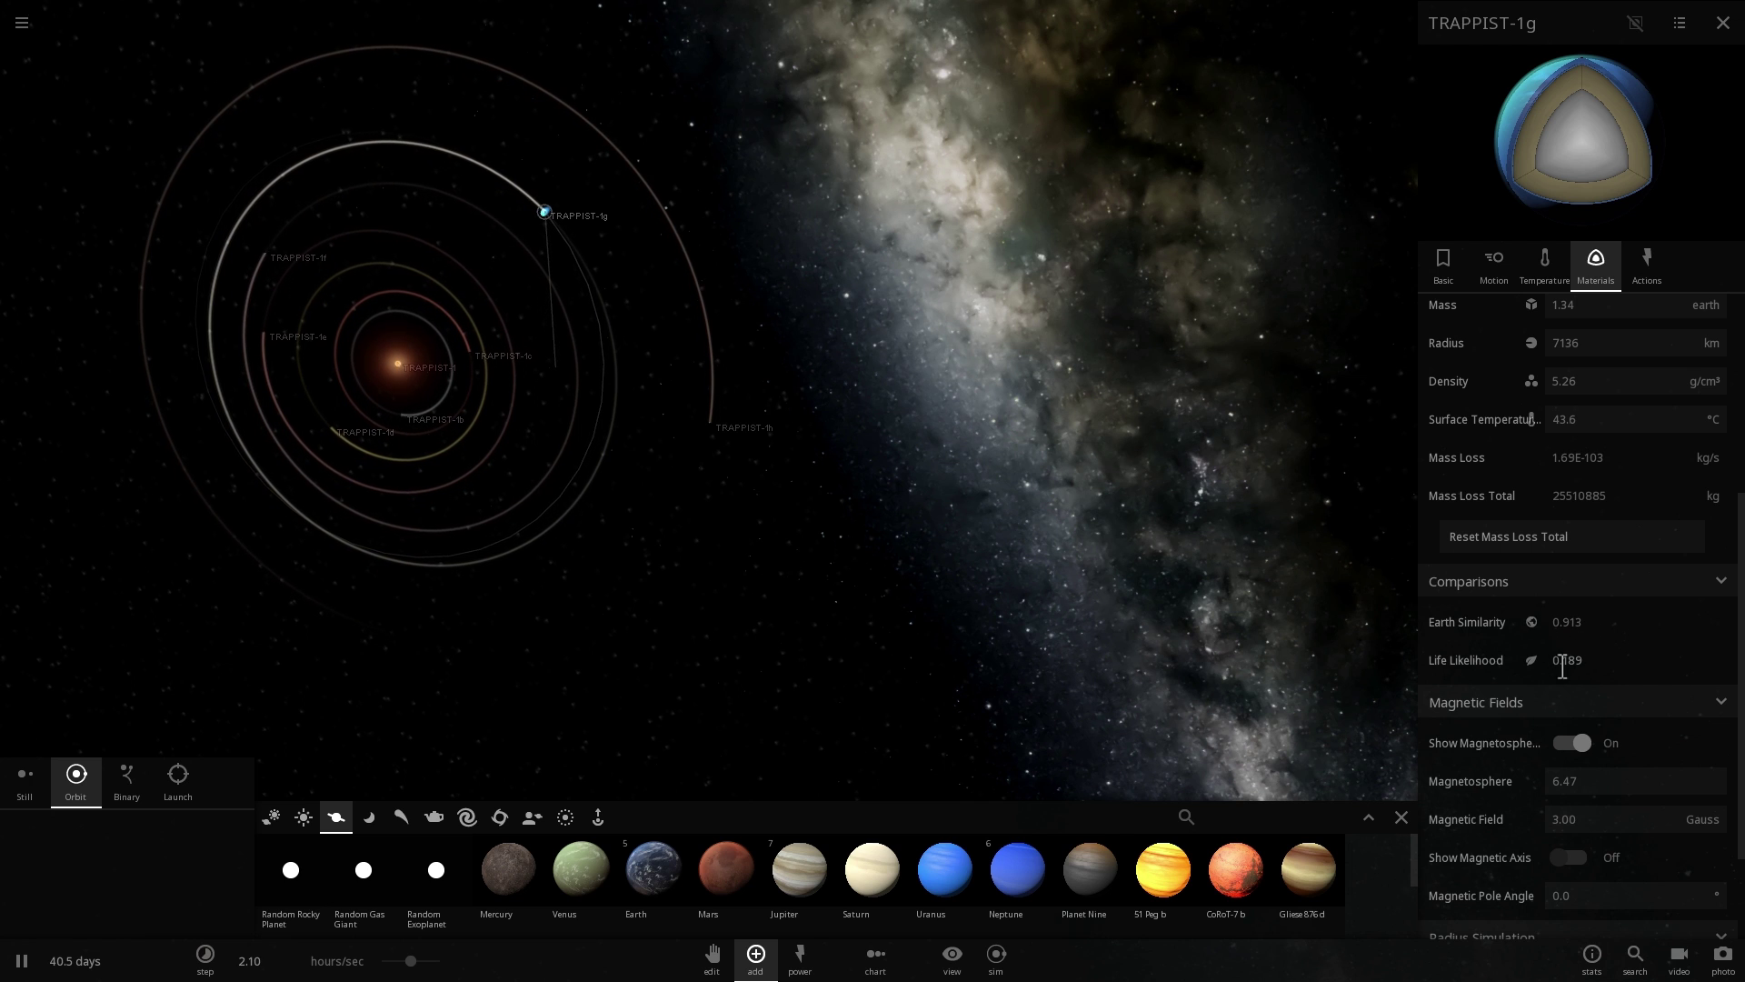
drag(610, 353, 357, 242)
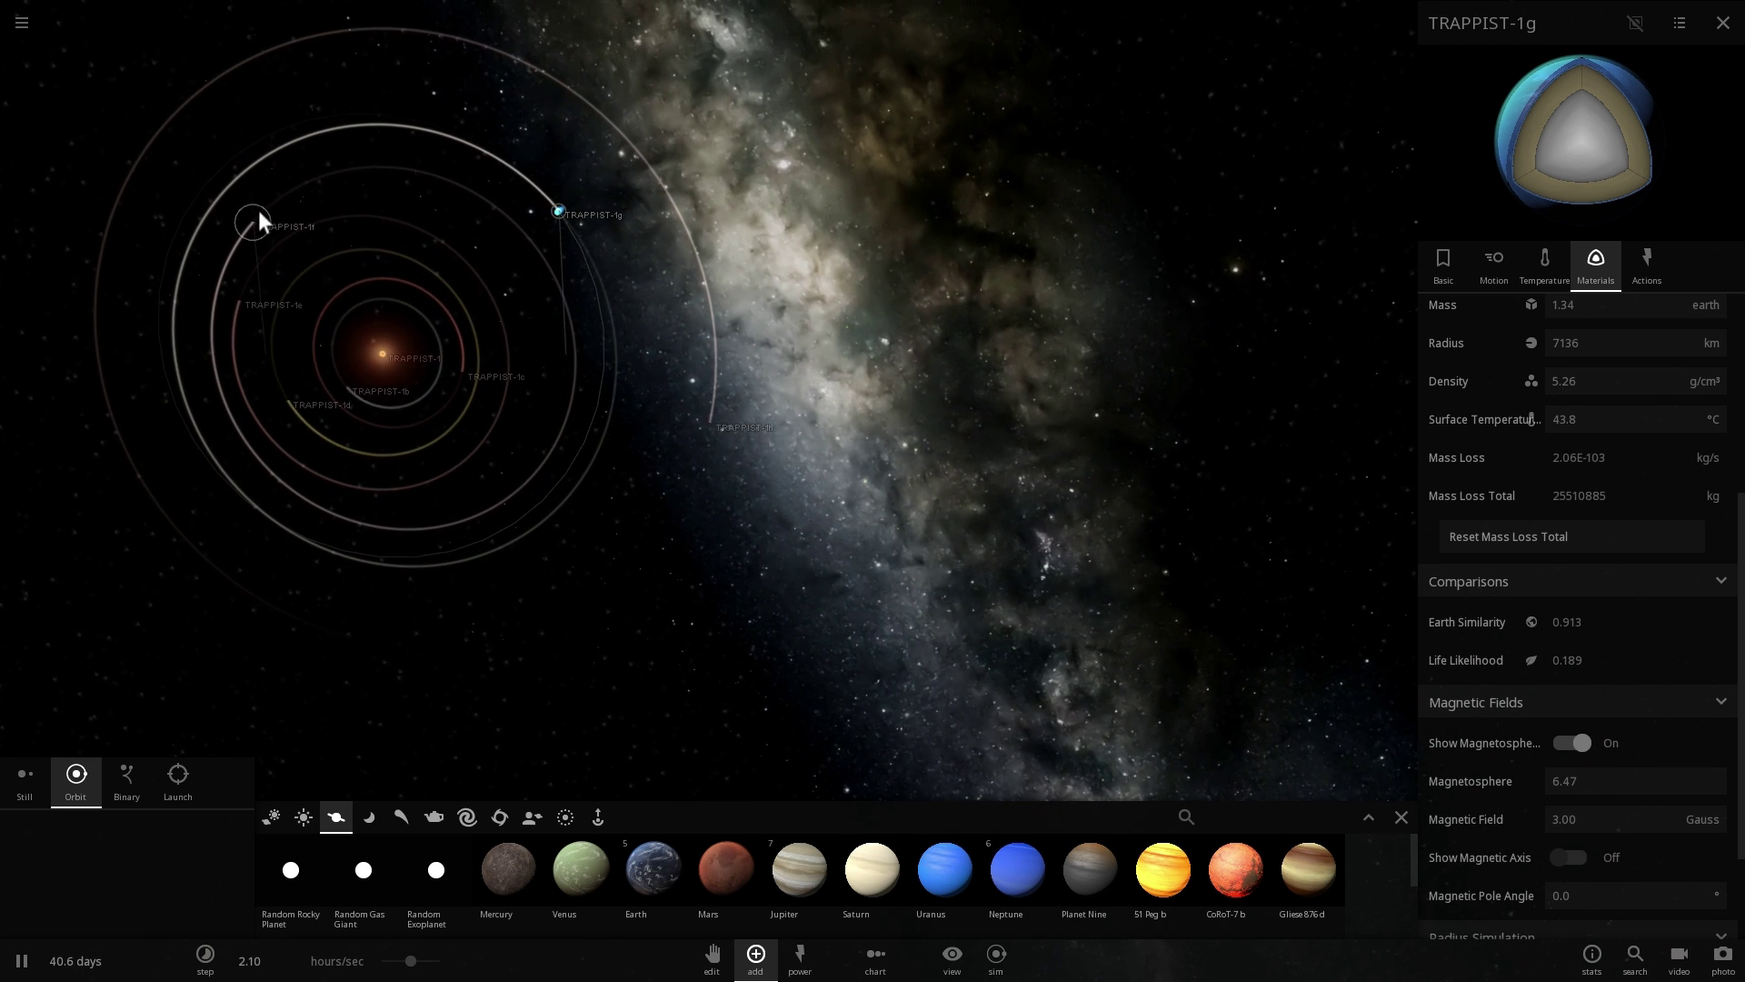
click(258, 212)
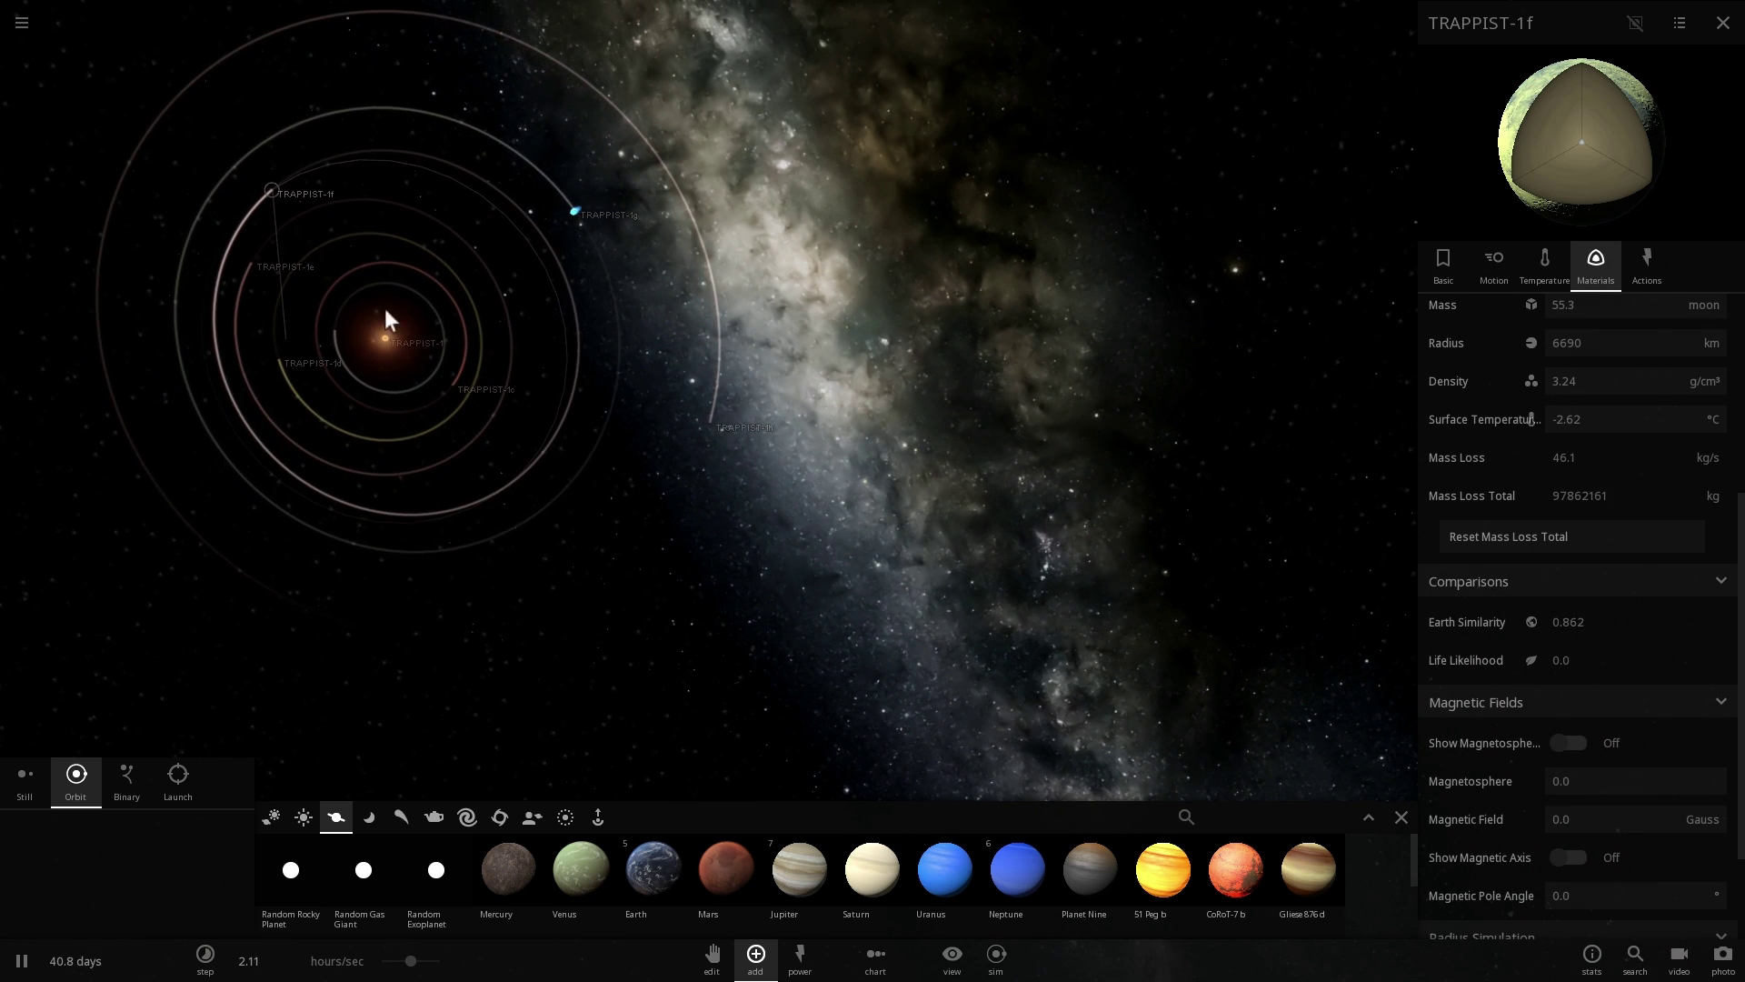
click(272, 257)
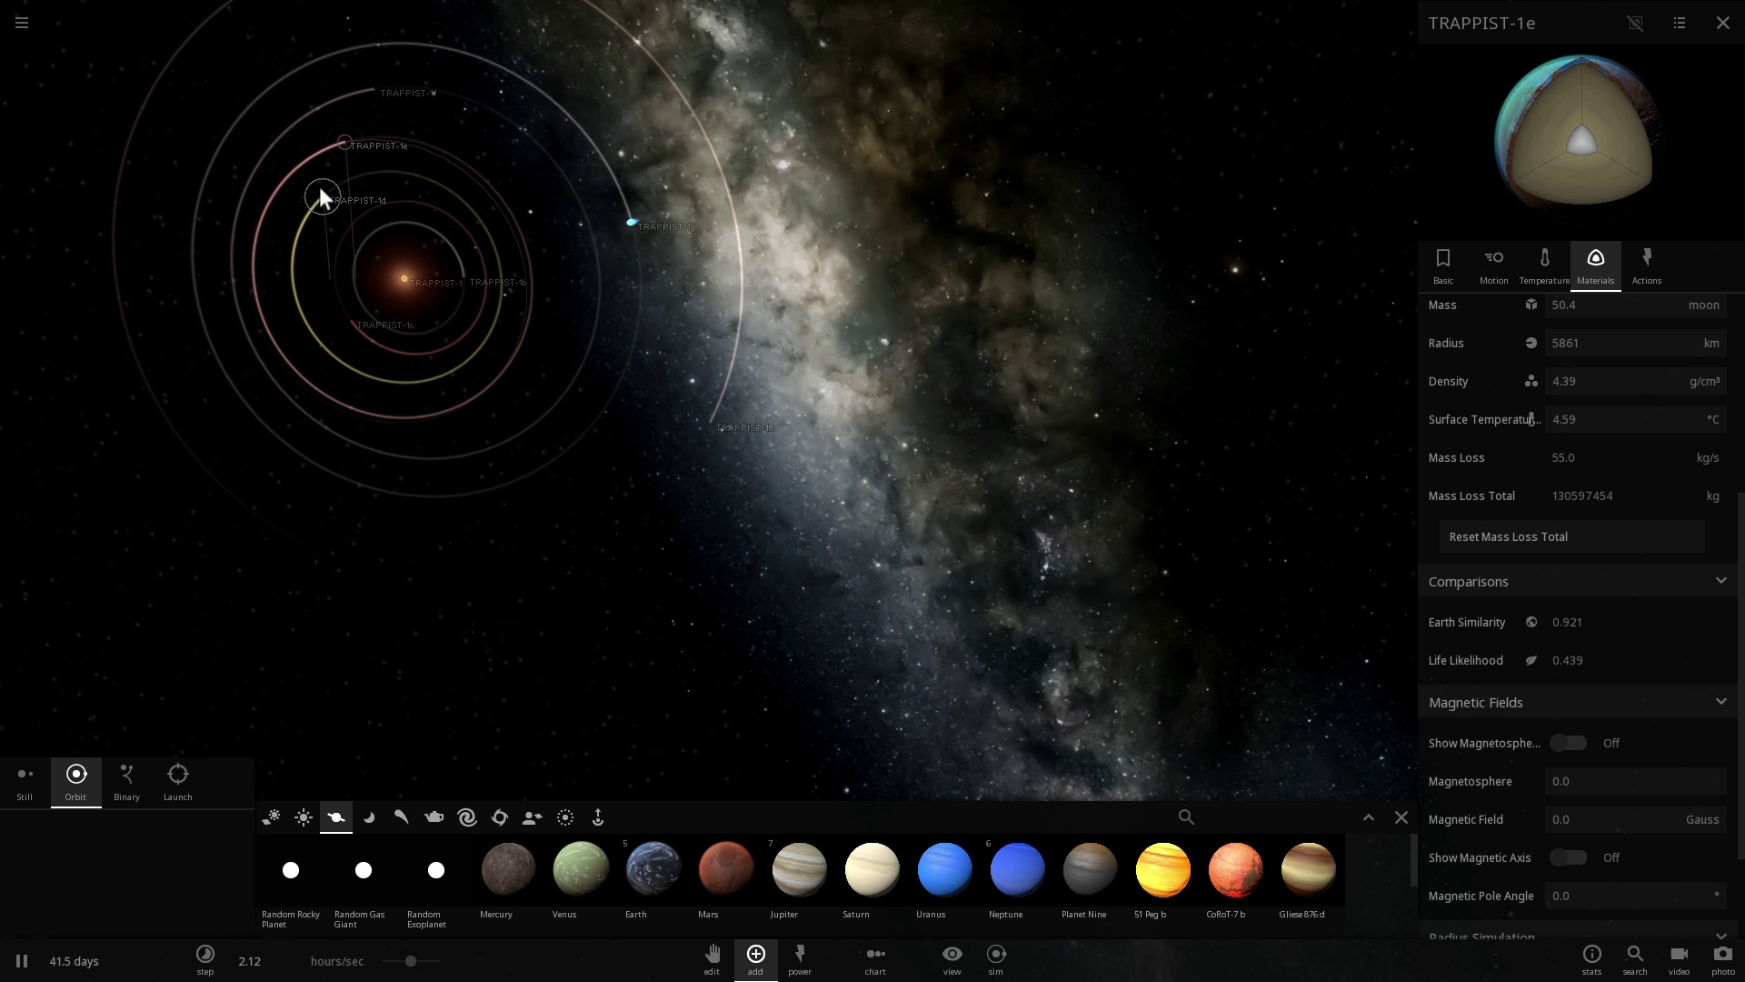
click(325, 187)
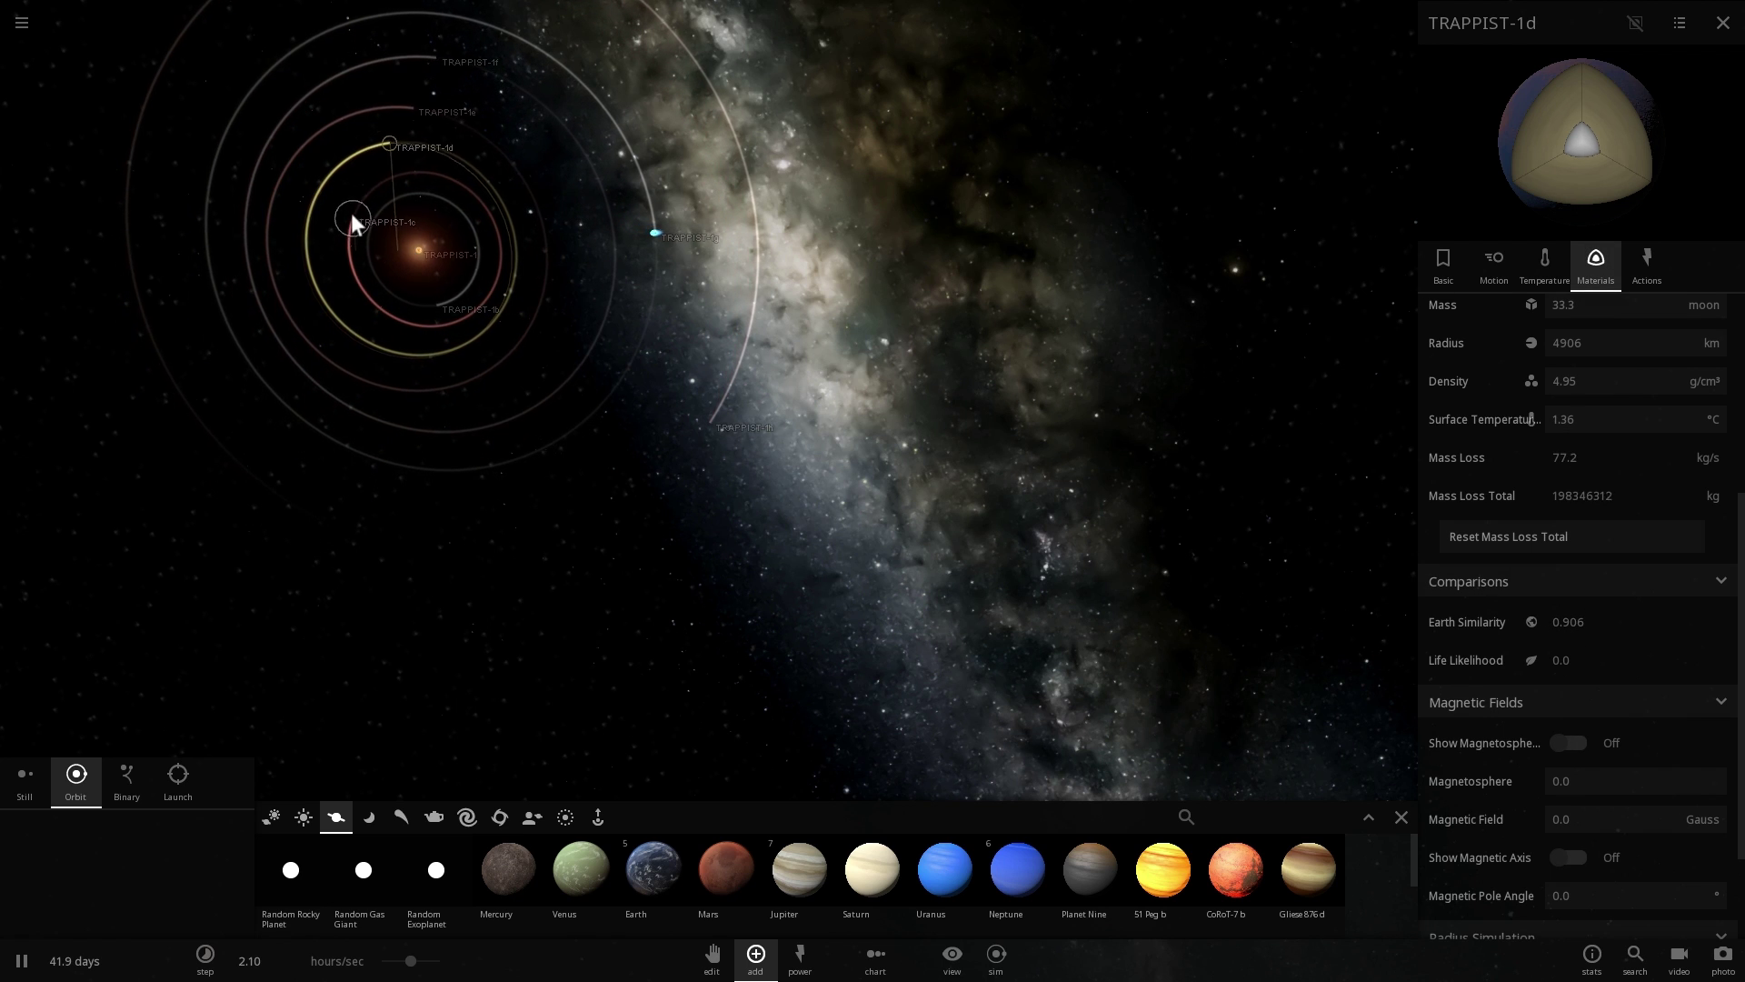
click(352, 221)
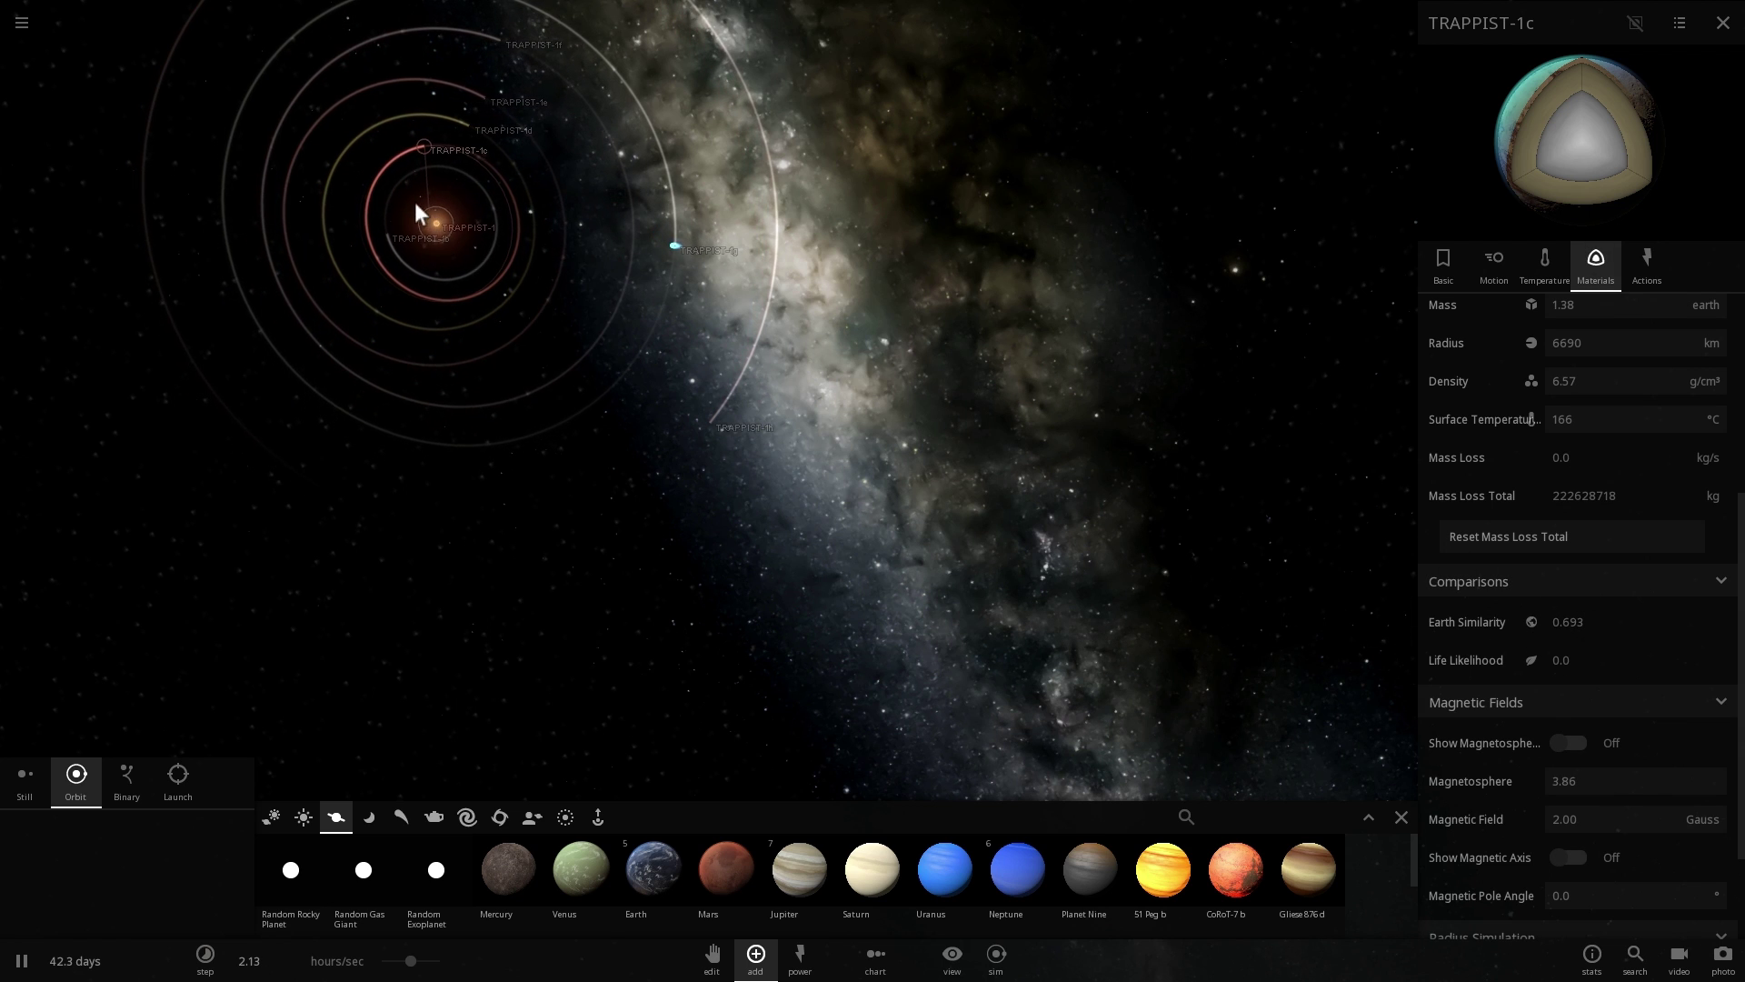
click(391, 216)
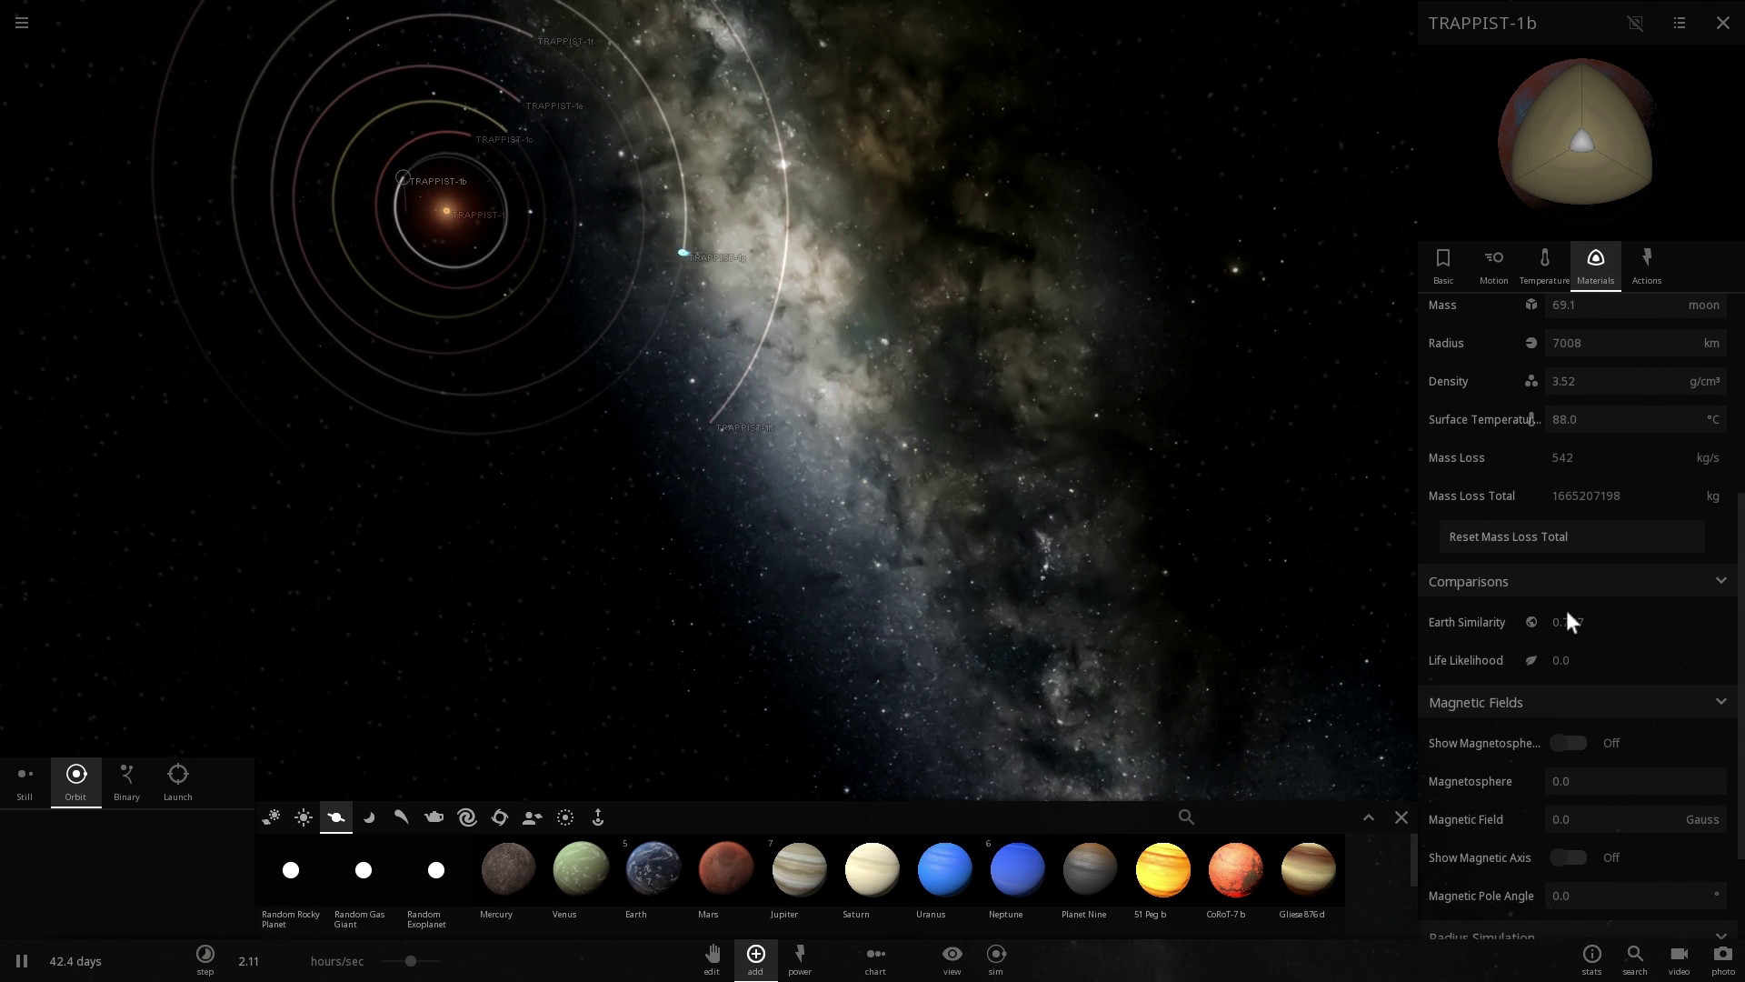
- Select TRAPPIST-1g again and check its comparison values while viewing the whole system at an angle
drag(713, 327, 784, 241)
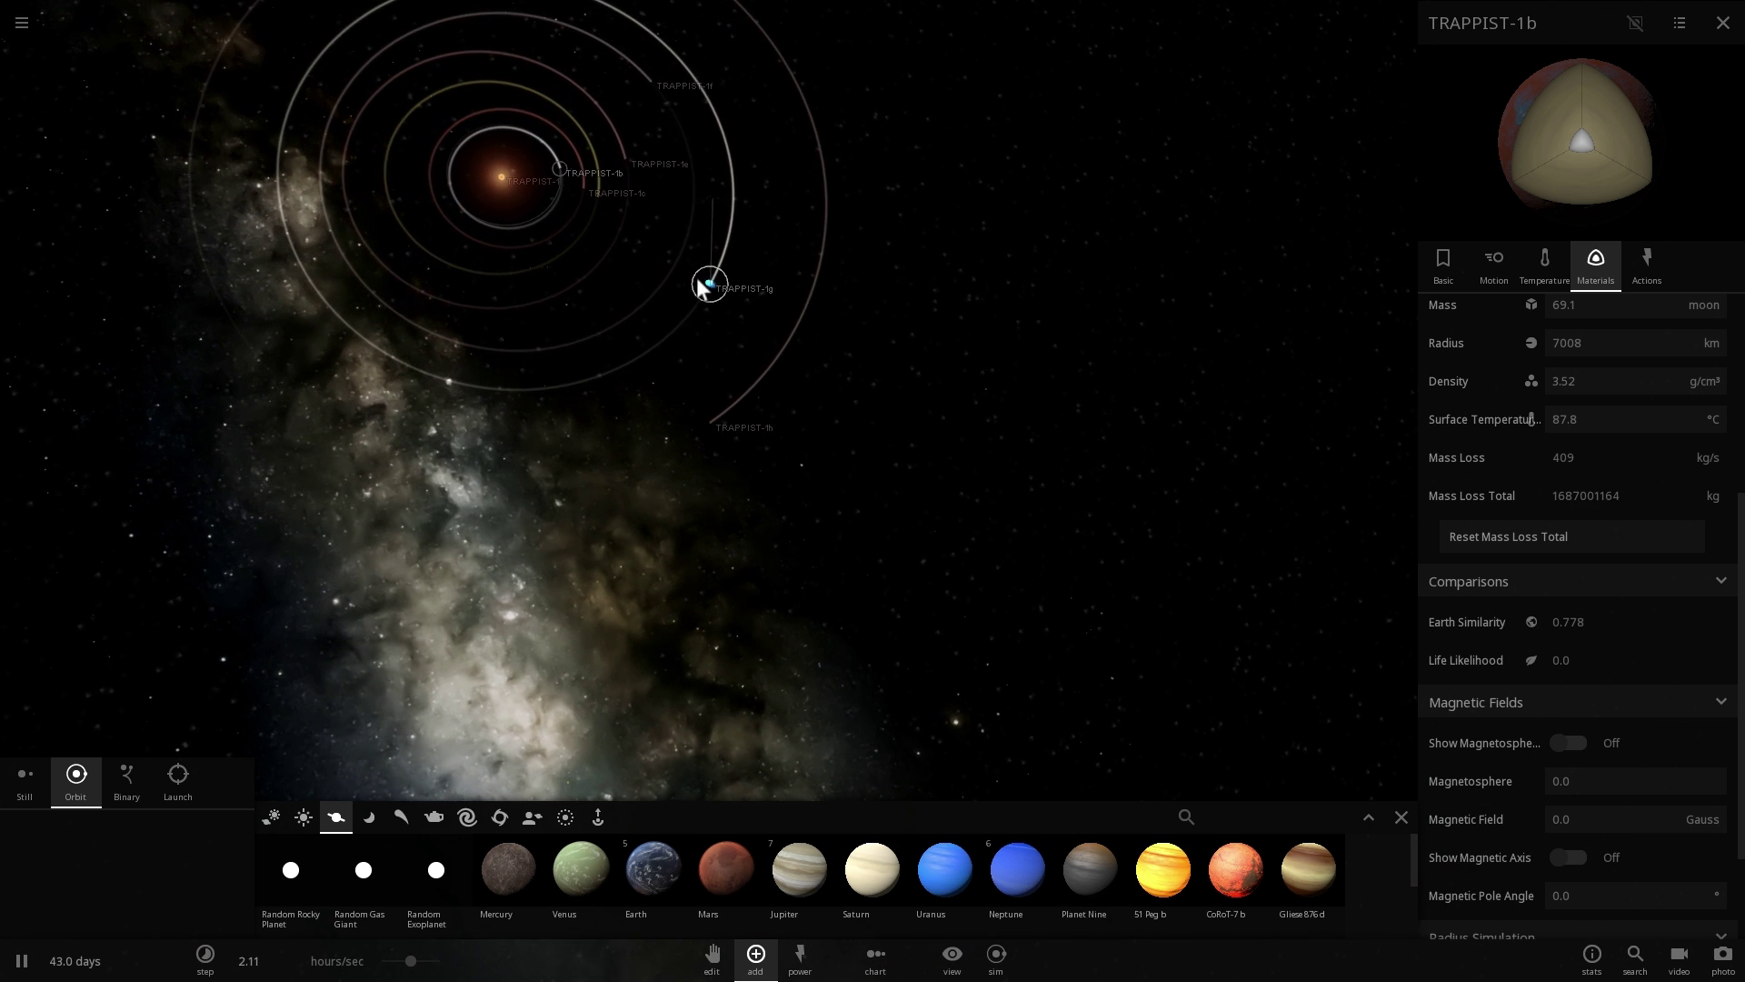
click(708, 285)
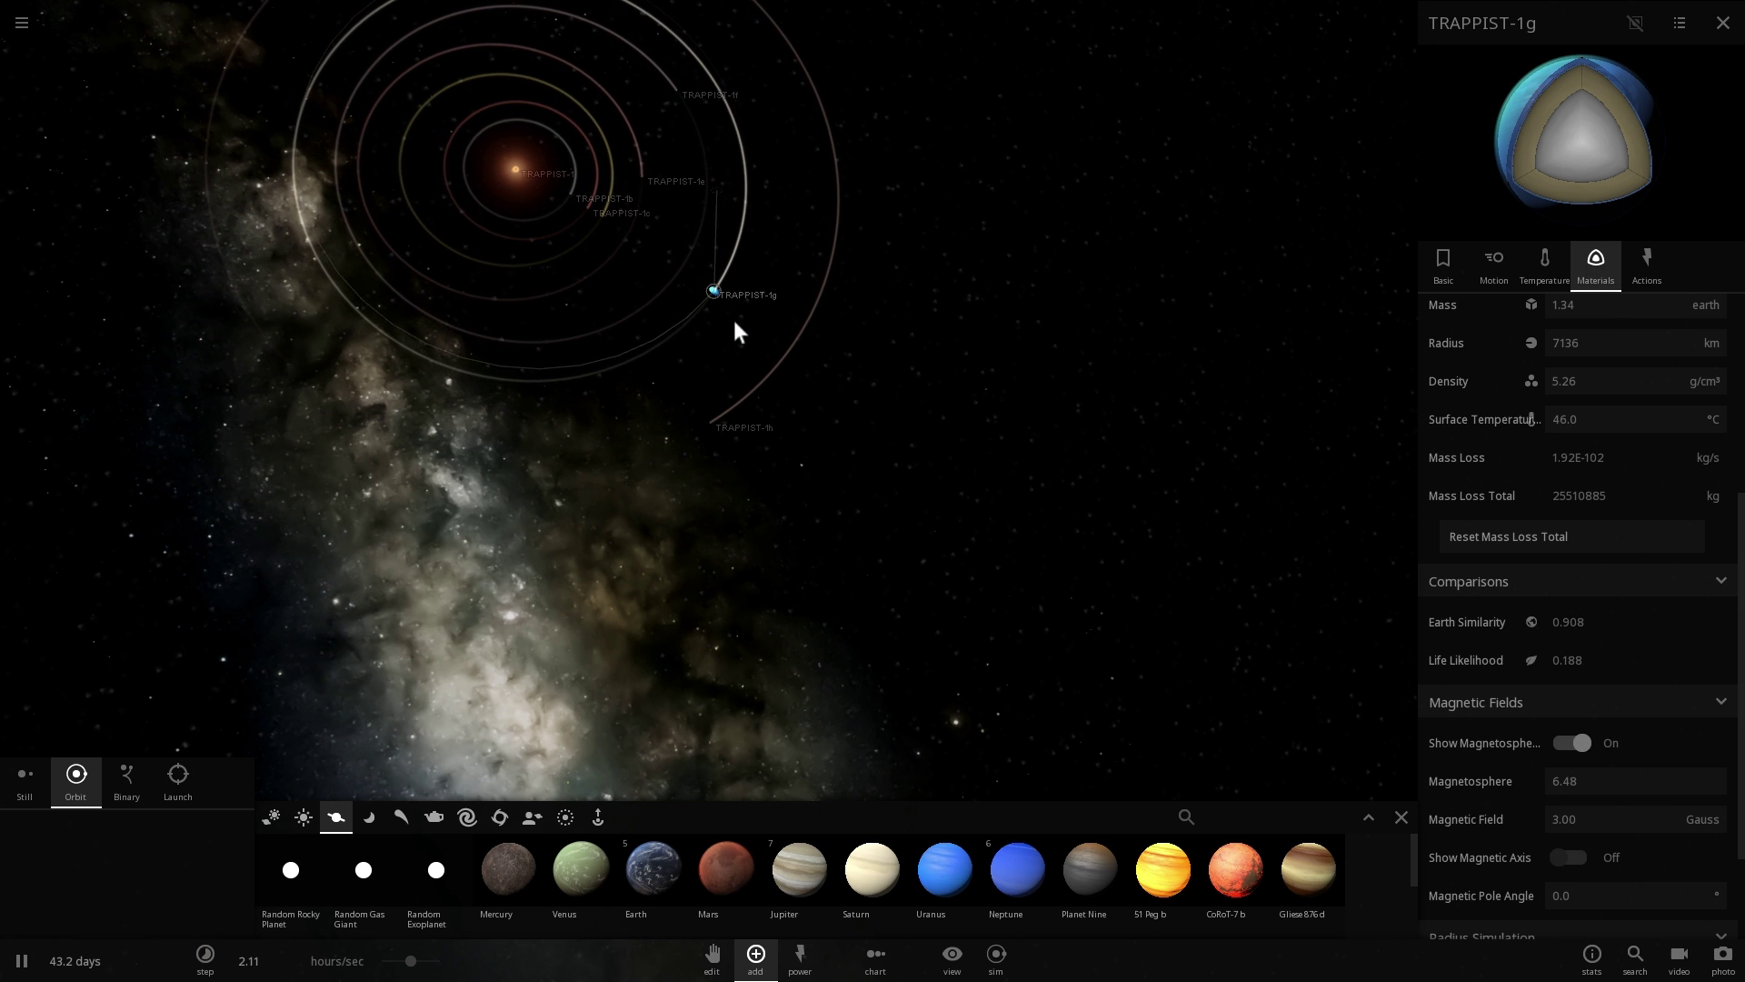
drag(738, 320, 748, 280)
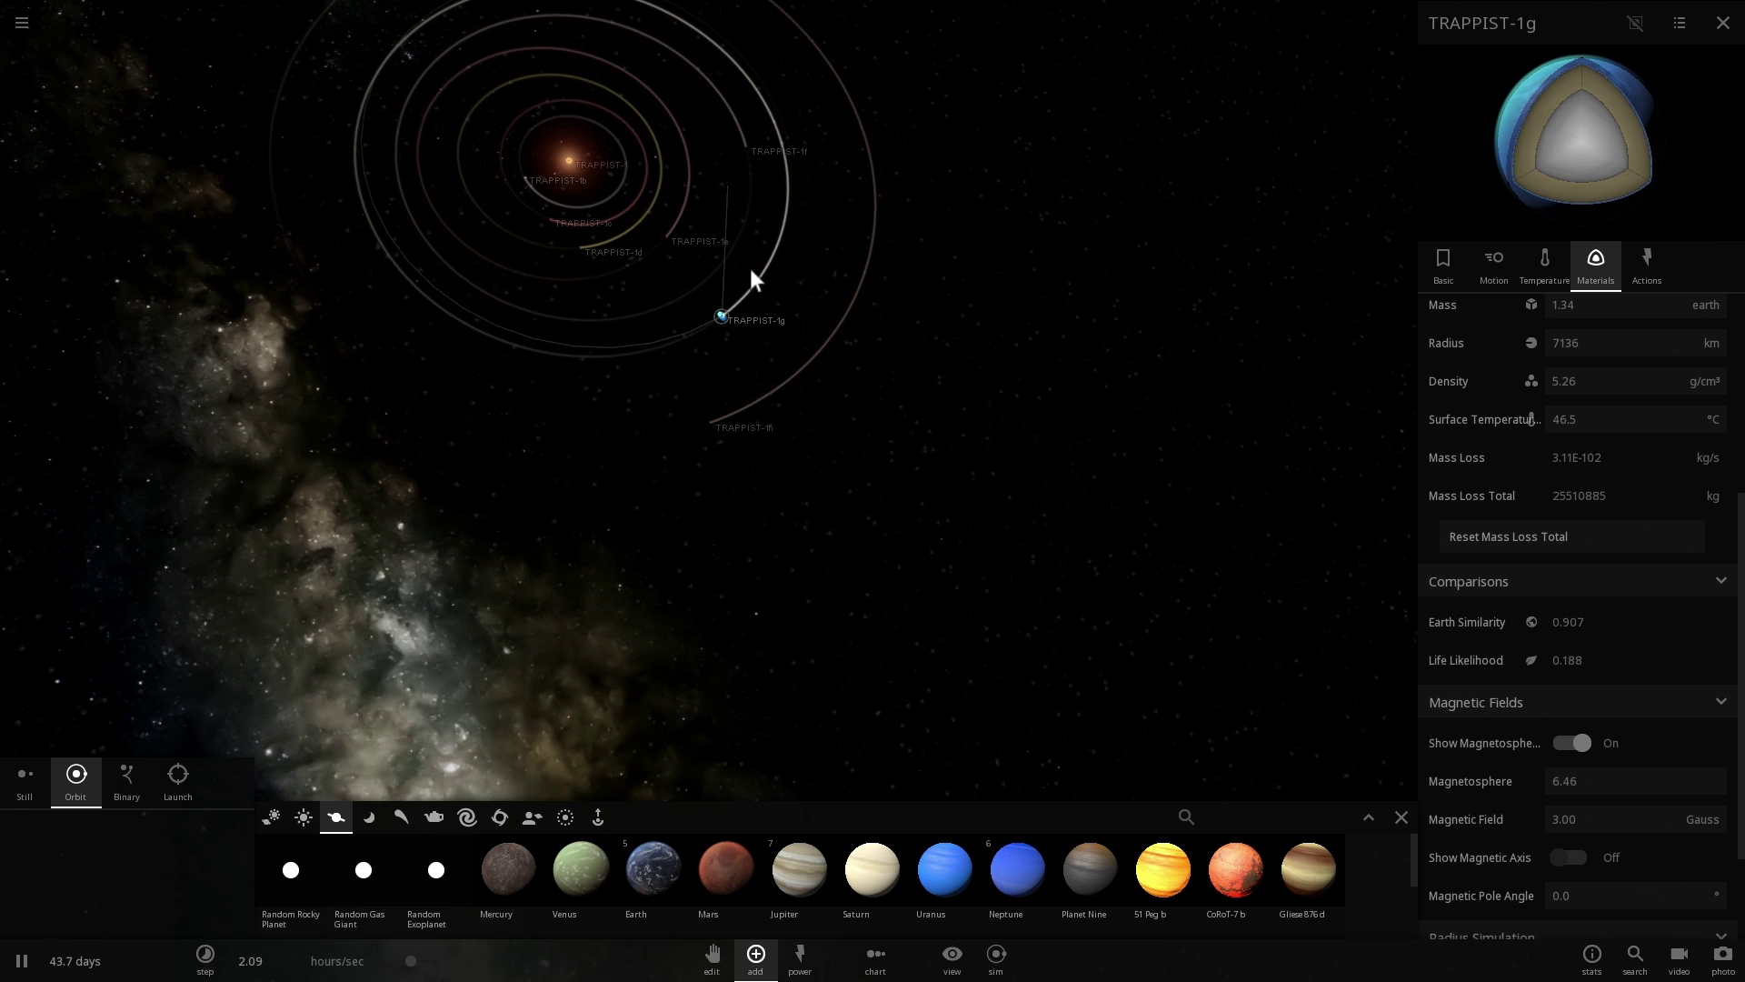
drag(750, 269, 760, 220)
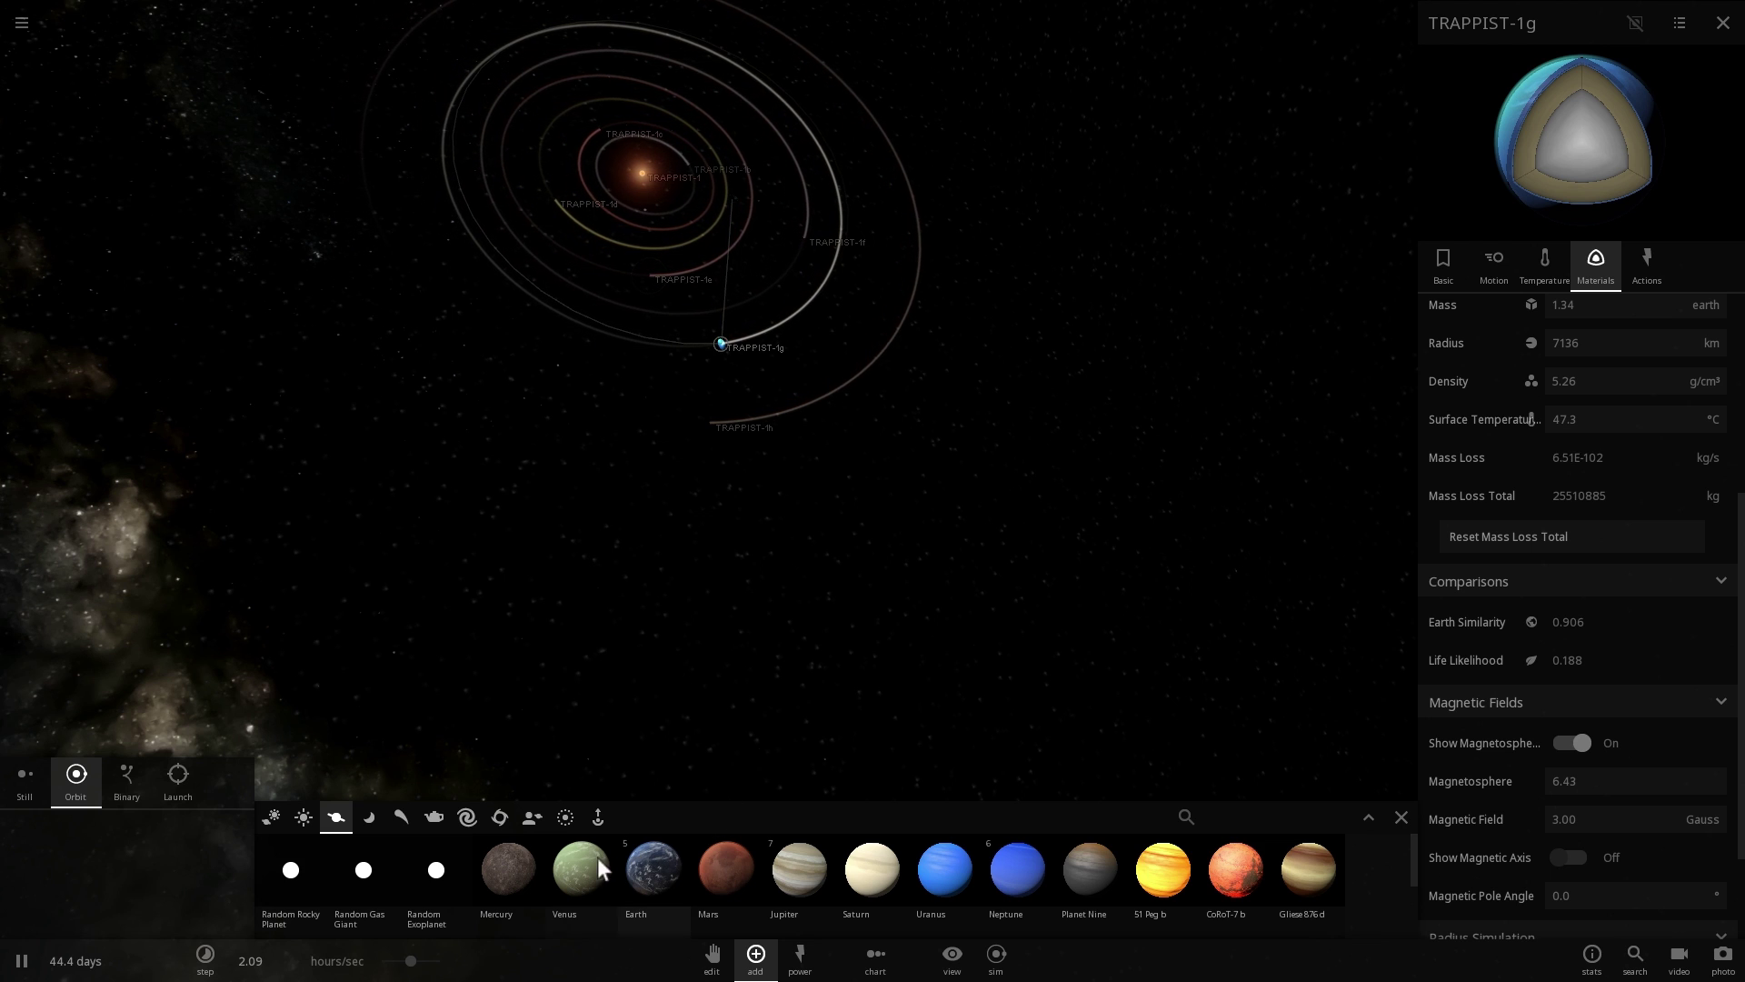
- Try adding Mercury on an orbit outside TRAPPIST-1h, about 12.7 million km from the star, inspect its path and delete it
click(512, 868)
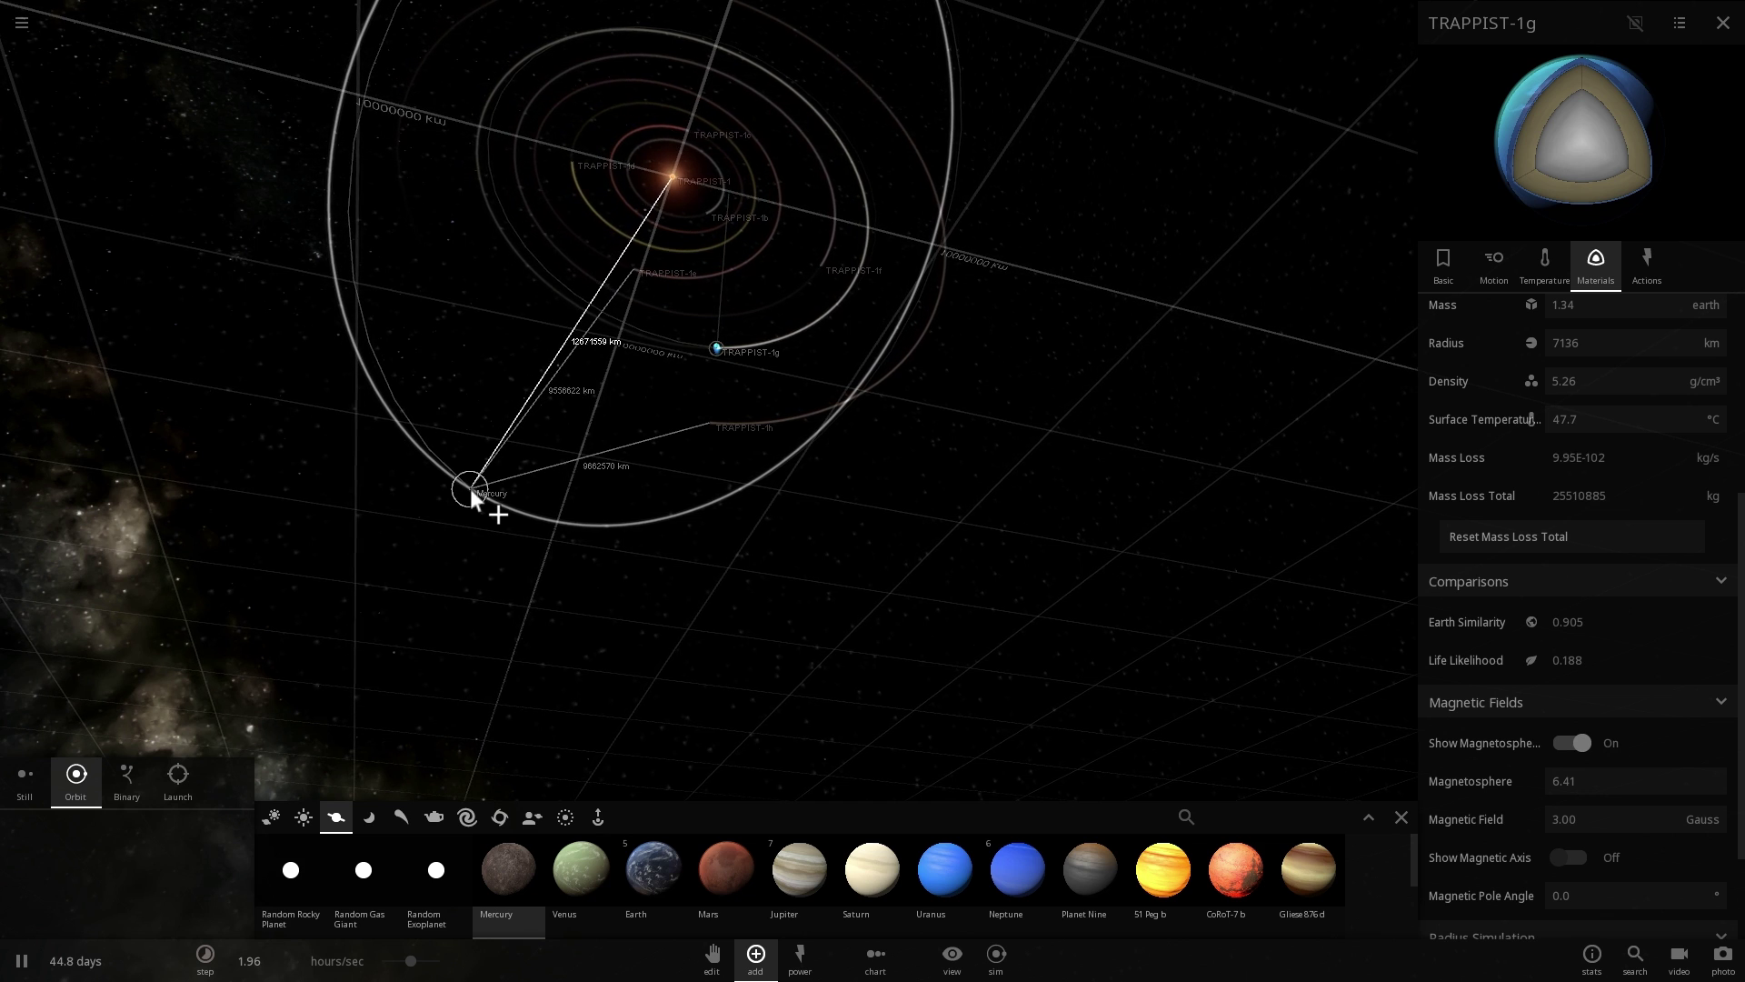
click(470, 488)
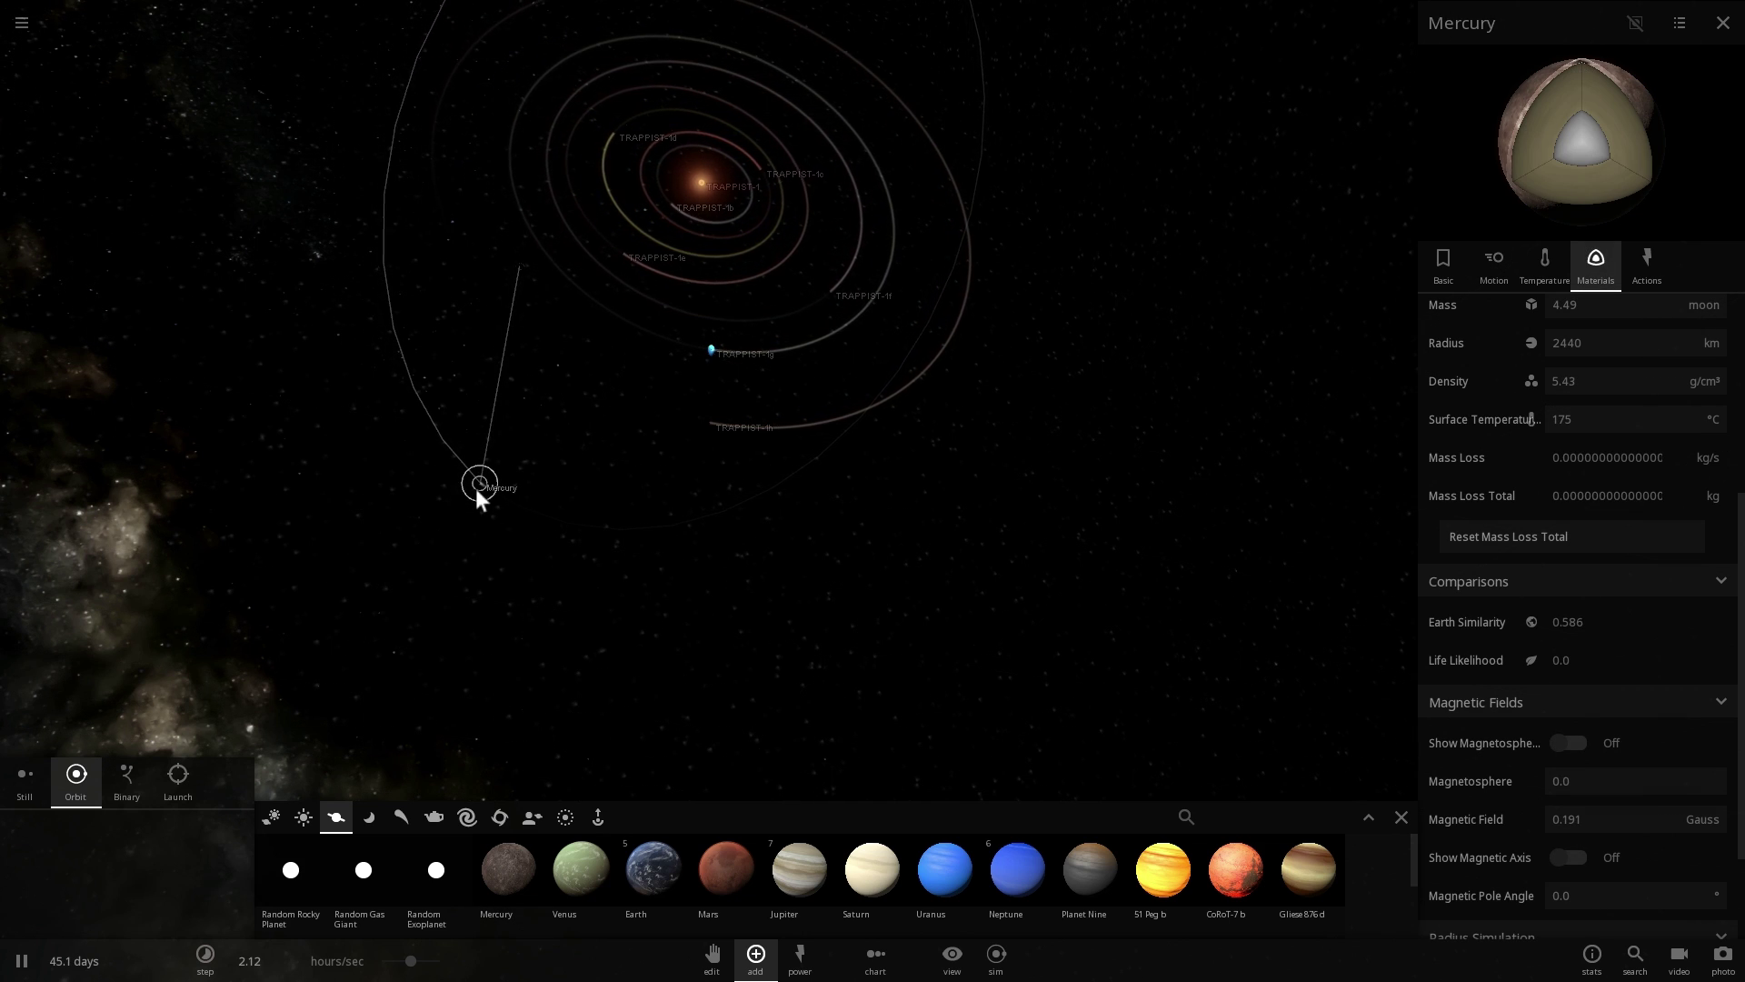
right_drag(478, 488, 520, 504)
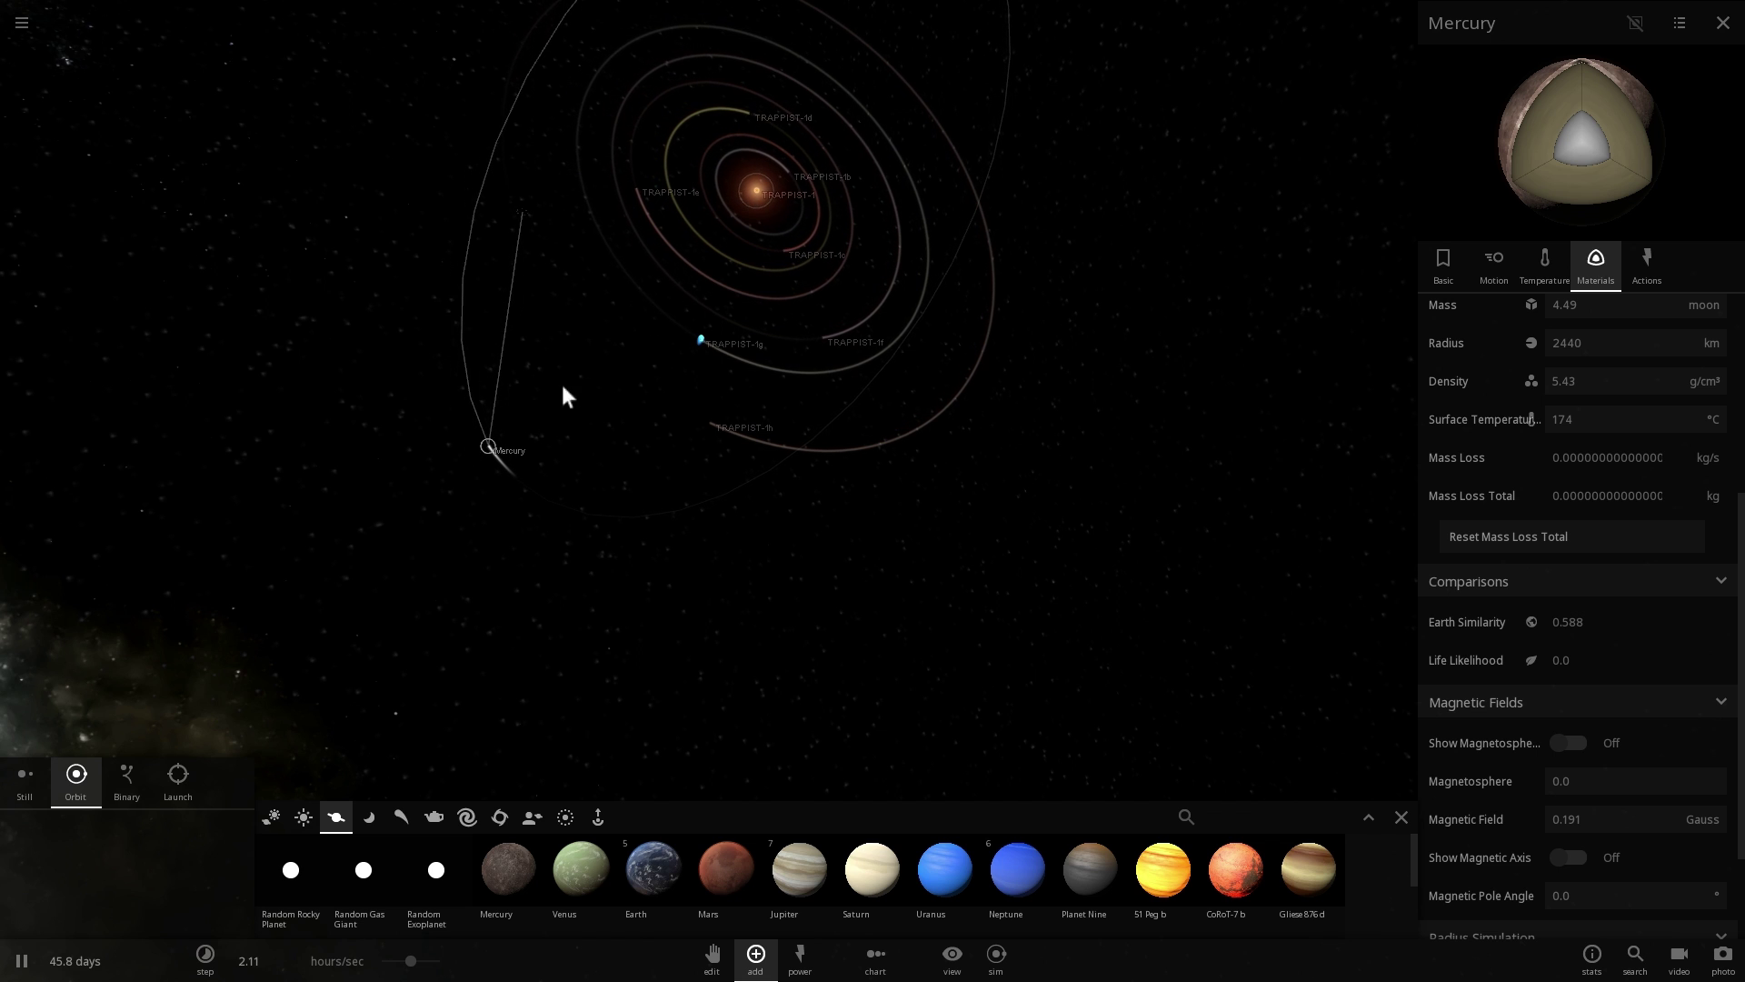
drag(564, 388, 711, 431)
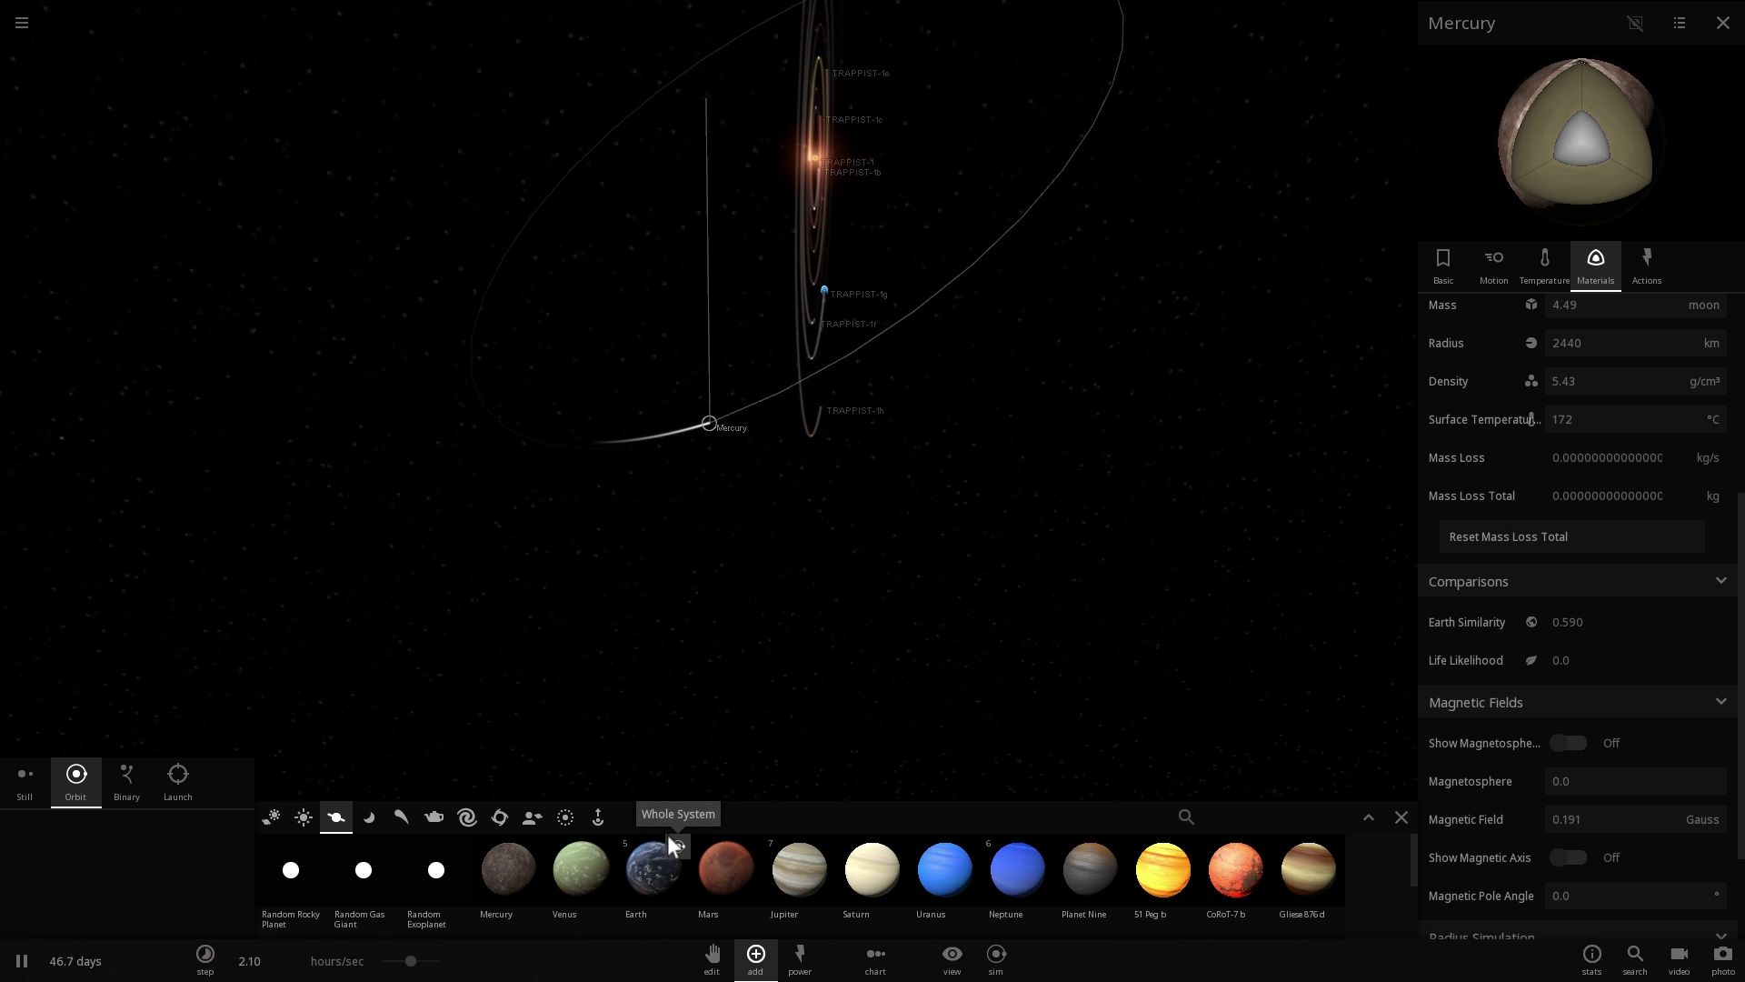
key(Delete)
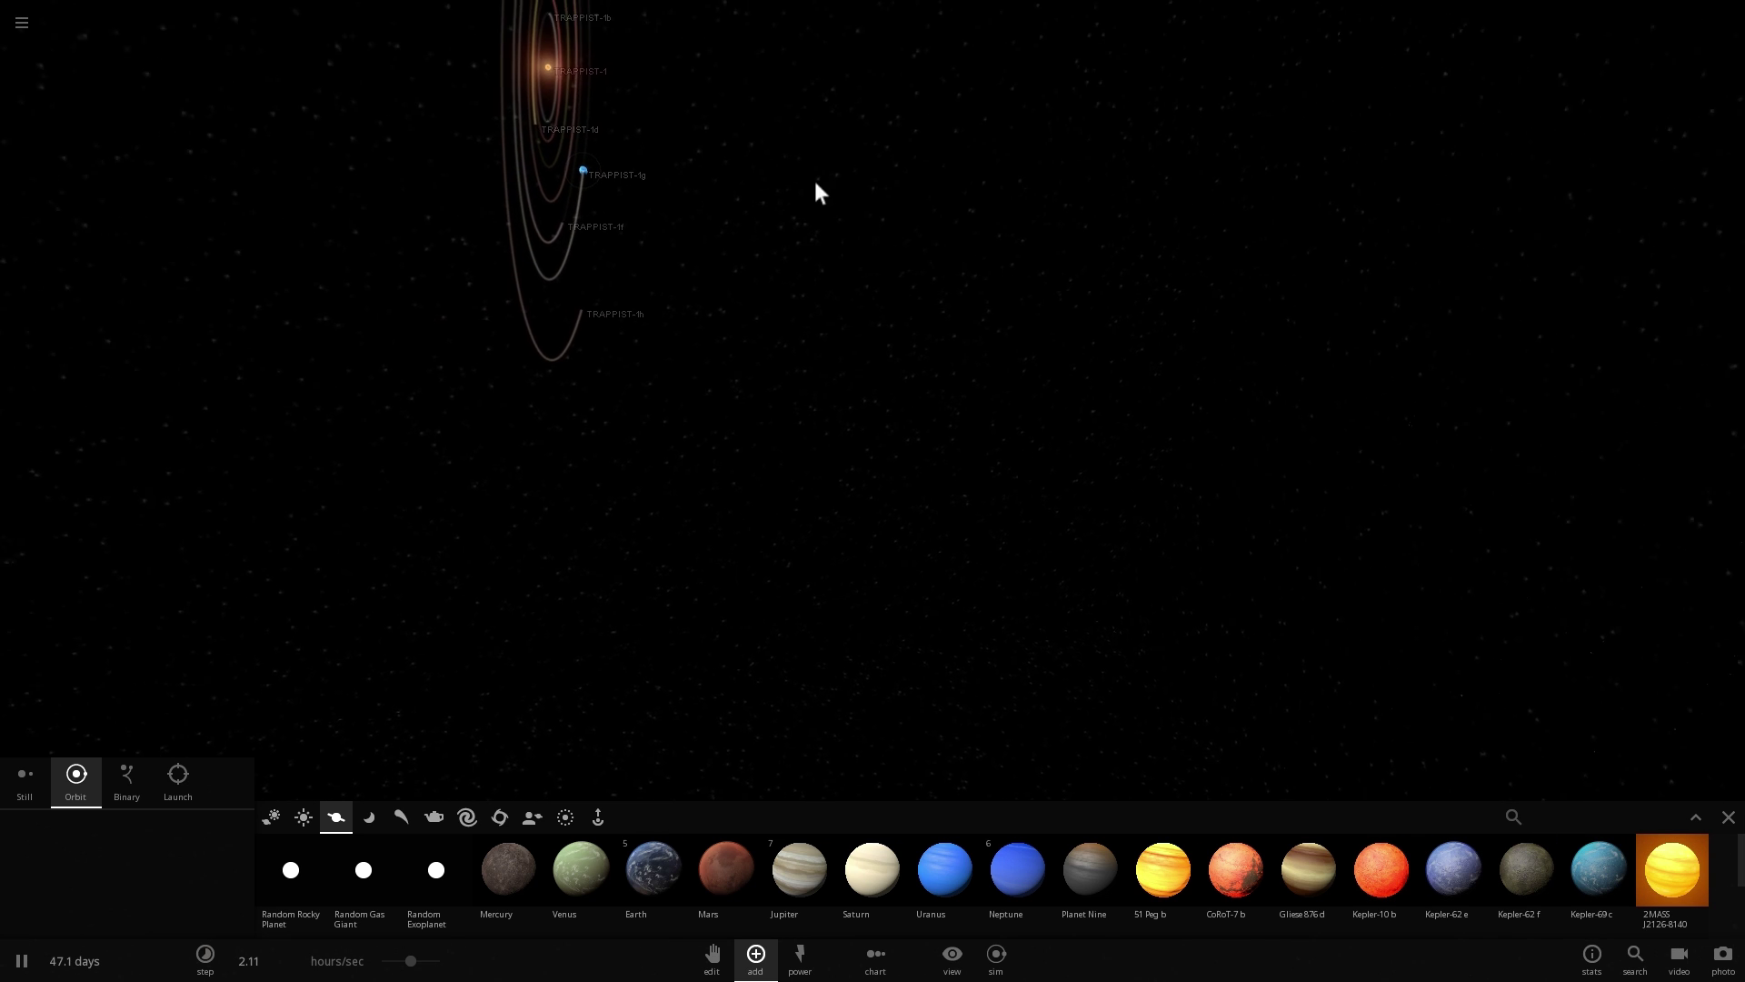
- Select and center TRAPPIST-1g and view it together with the star and the surrounding orbits
click(727, 224)
right_drag(727, 221, 984, 330)
scroll(804, 335, up, 5)
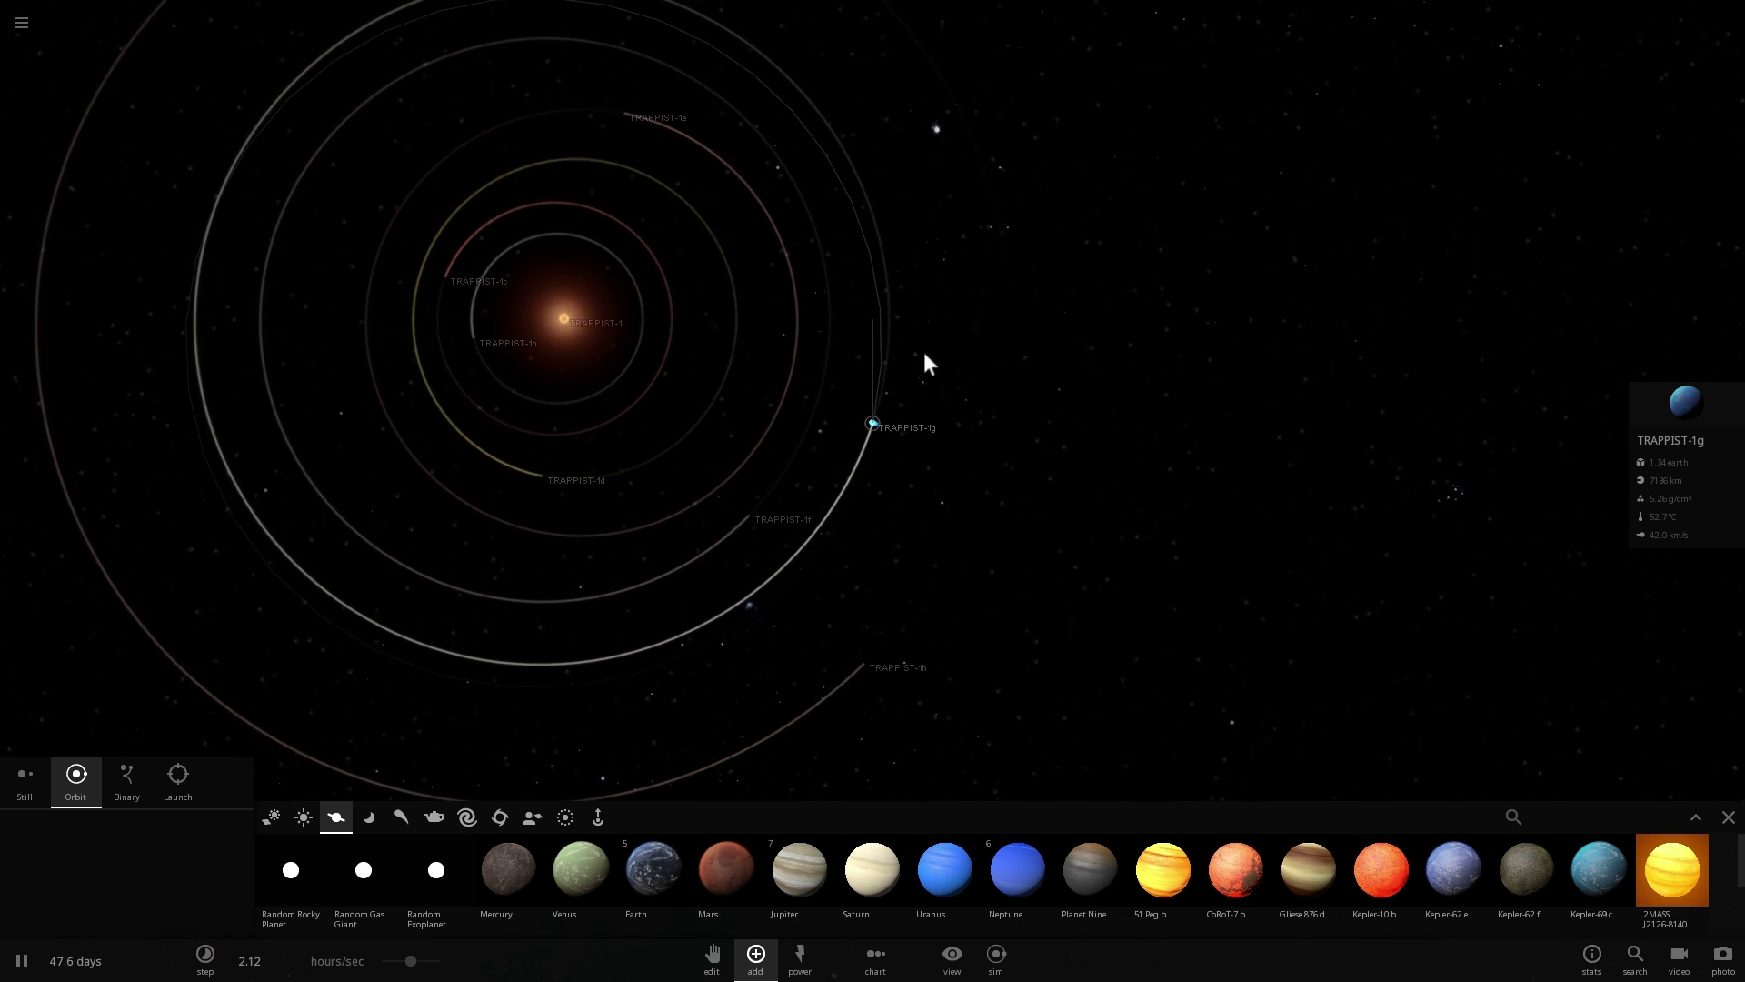
right_drag(950, 404, 694, 402)
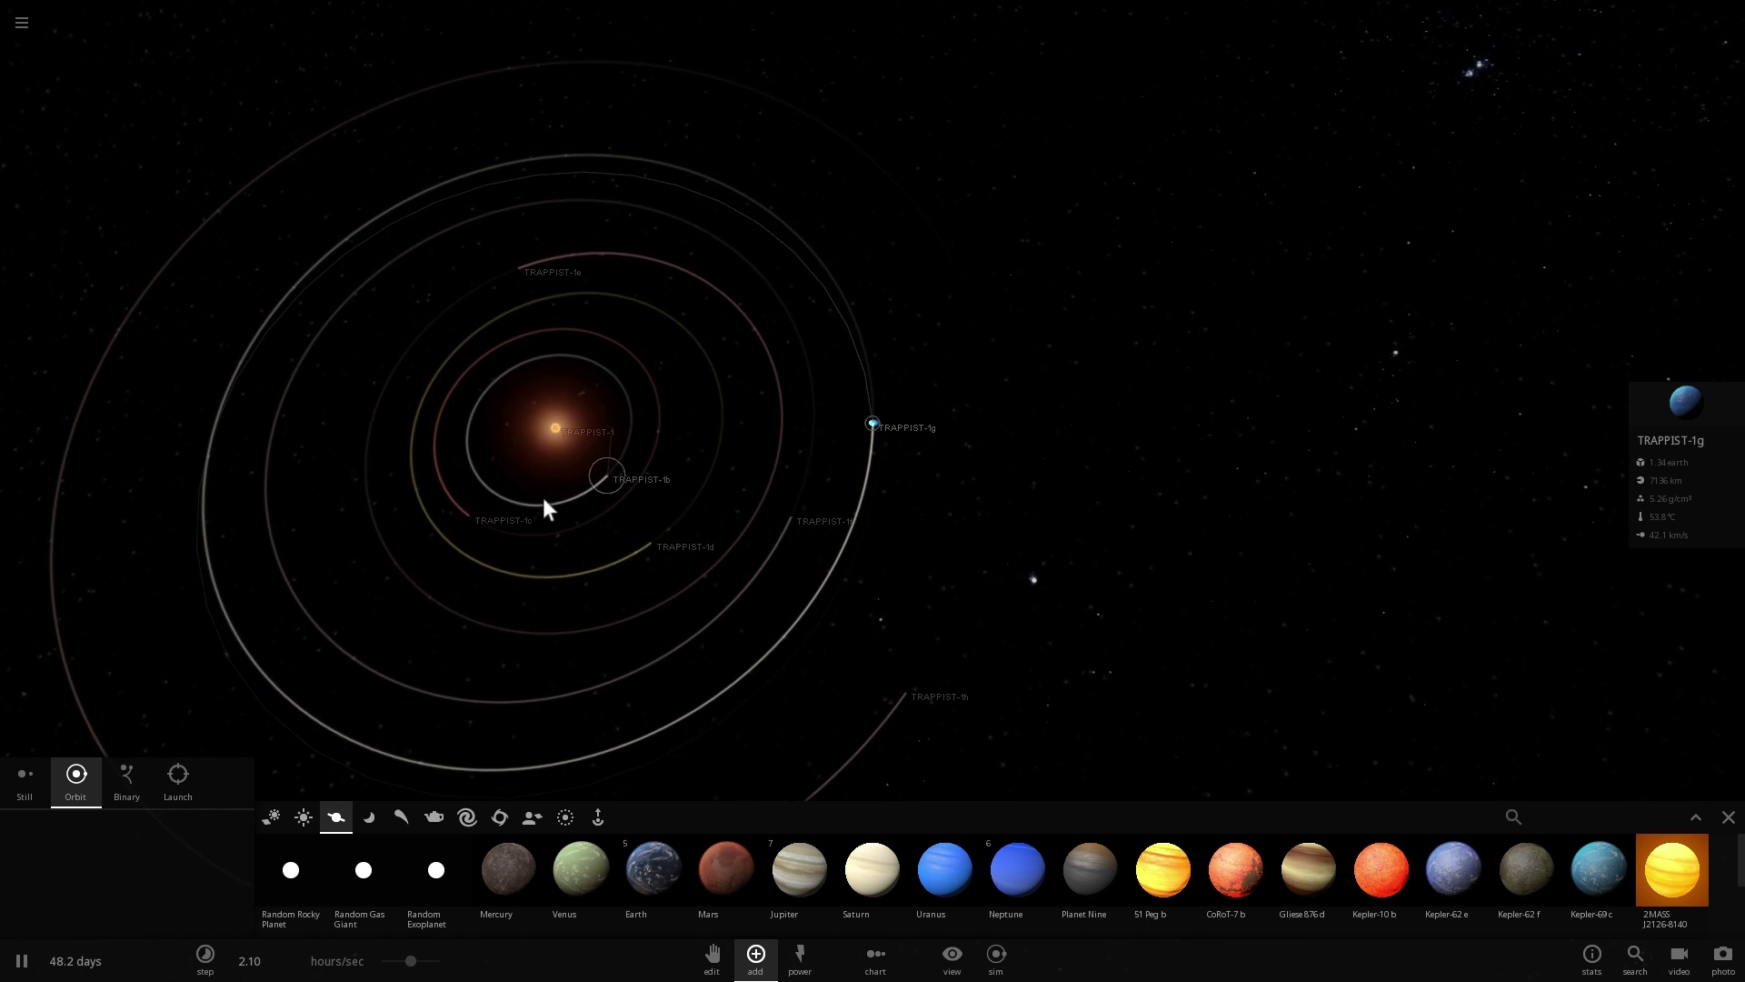
- Select TRAPPIST-1b and TRAPPIST-1c in turn and view TRAPPIST-1c's surface up close and from farther away
click(624, 467)
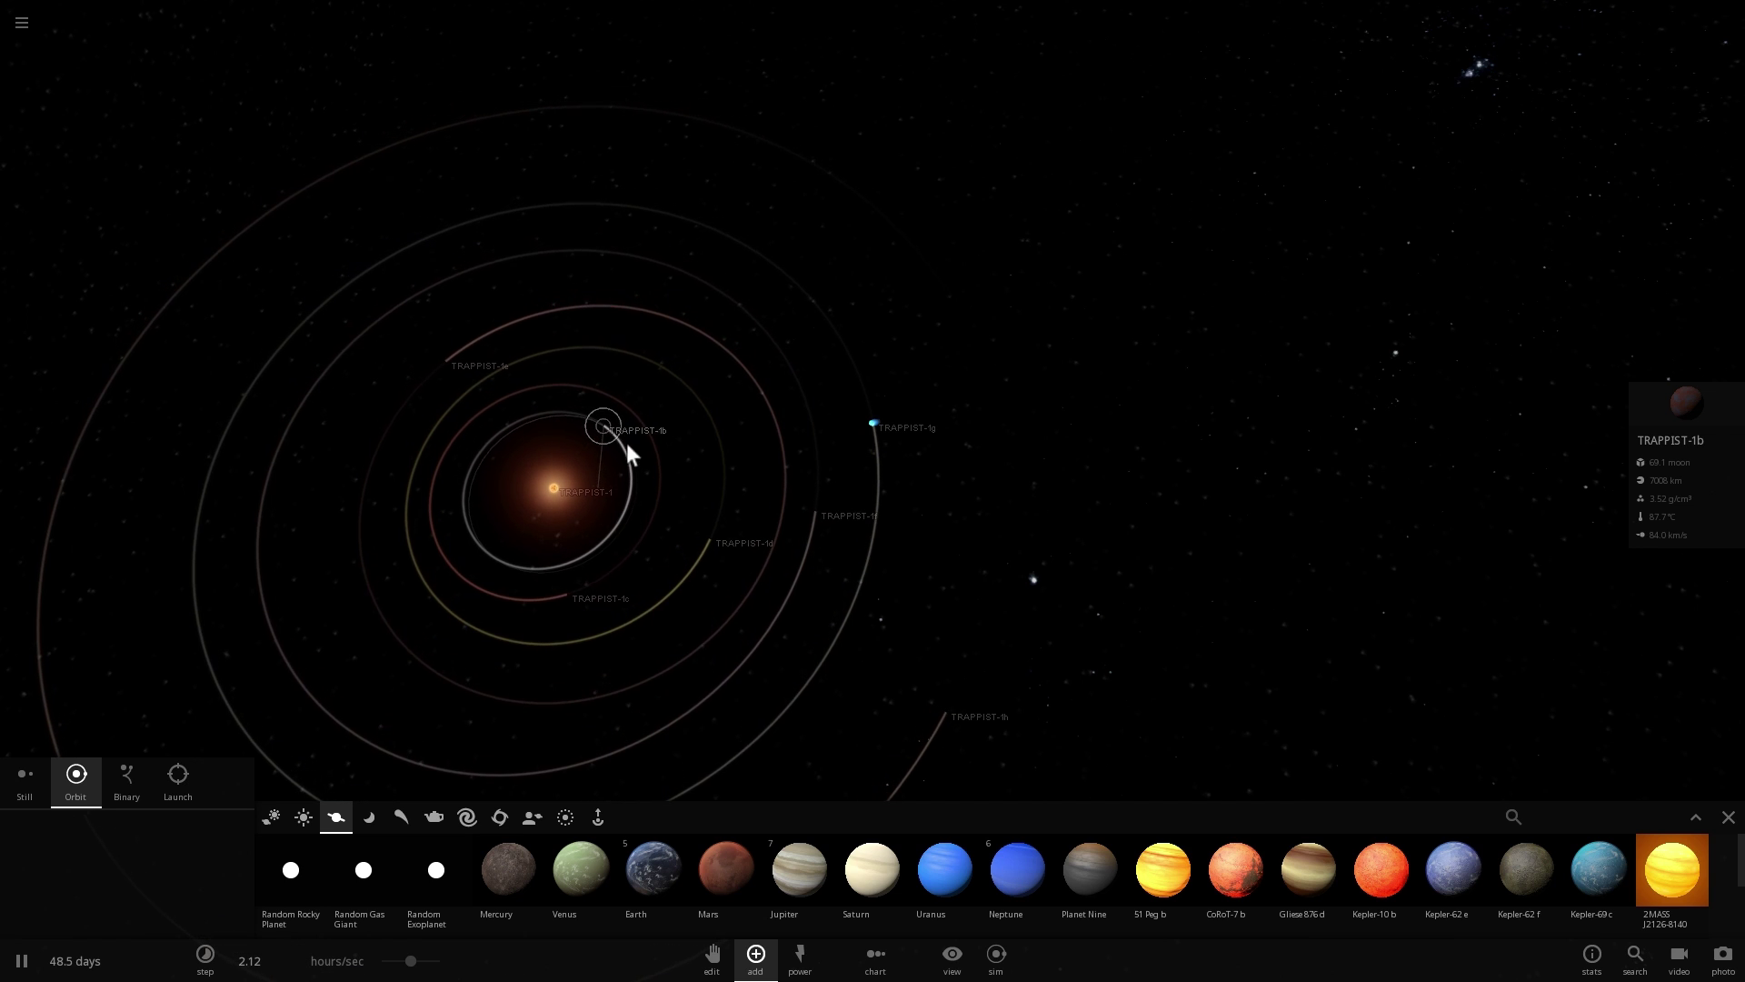
click(607, 595)
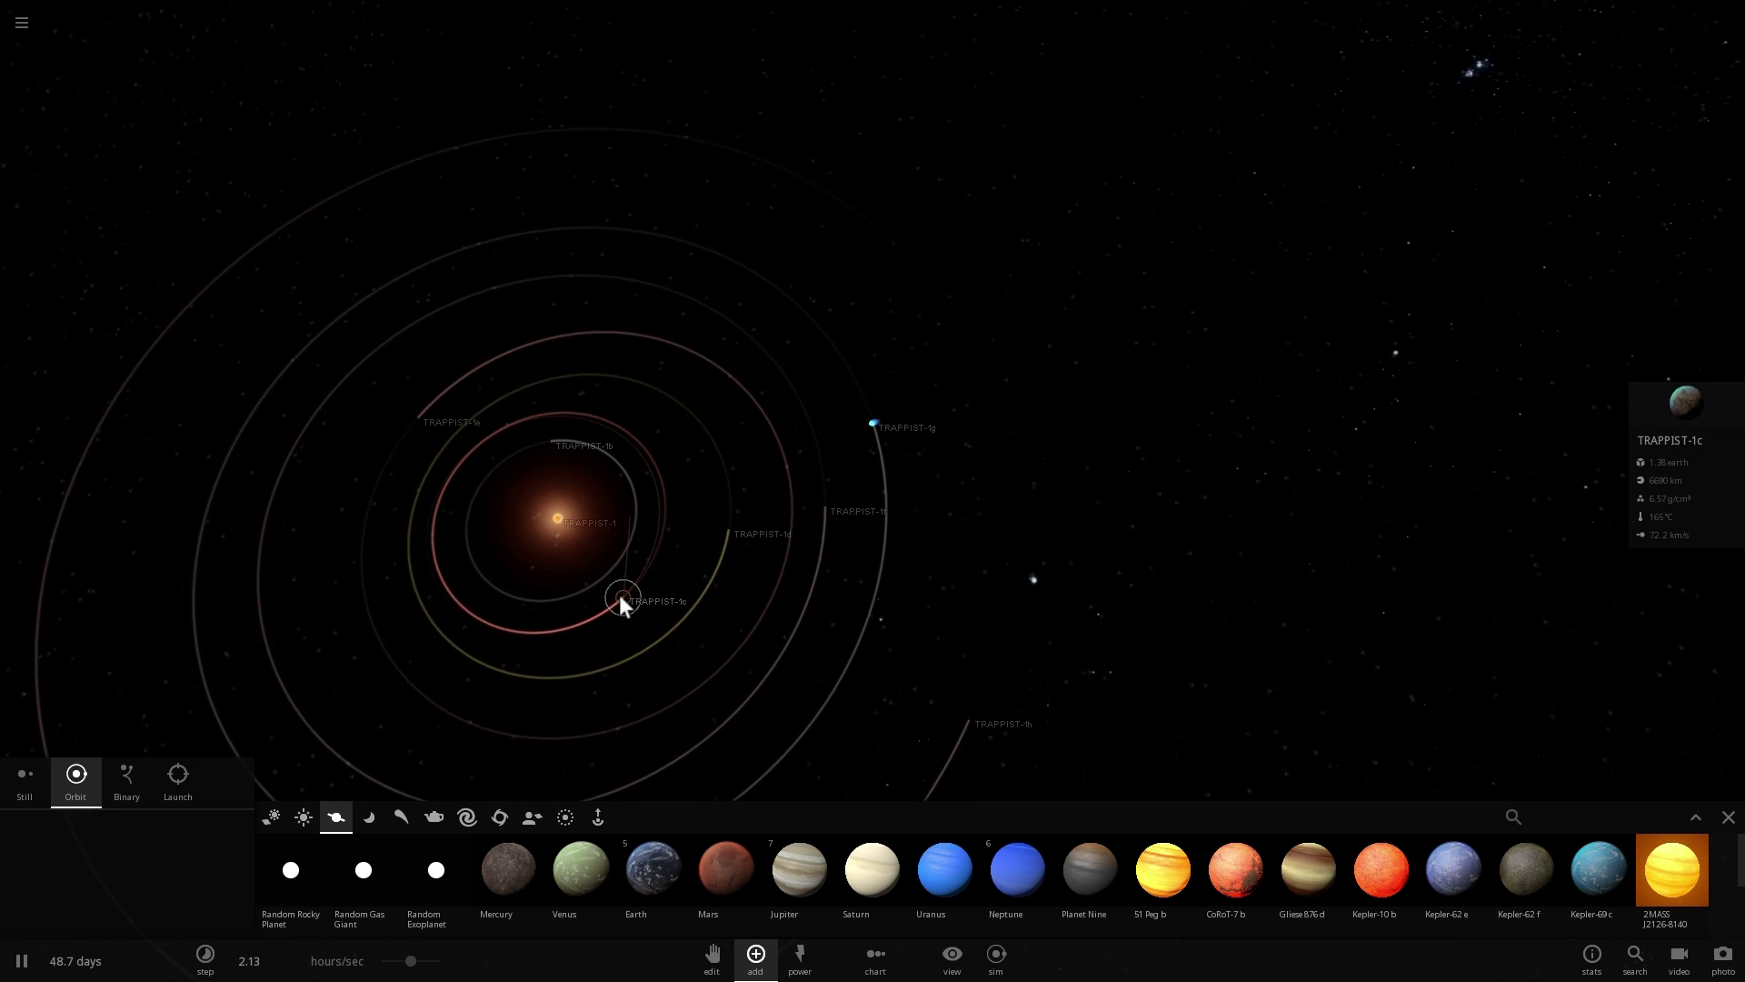
drag(638, 600, 706, 505)
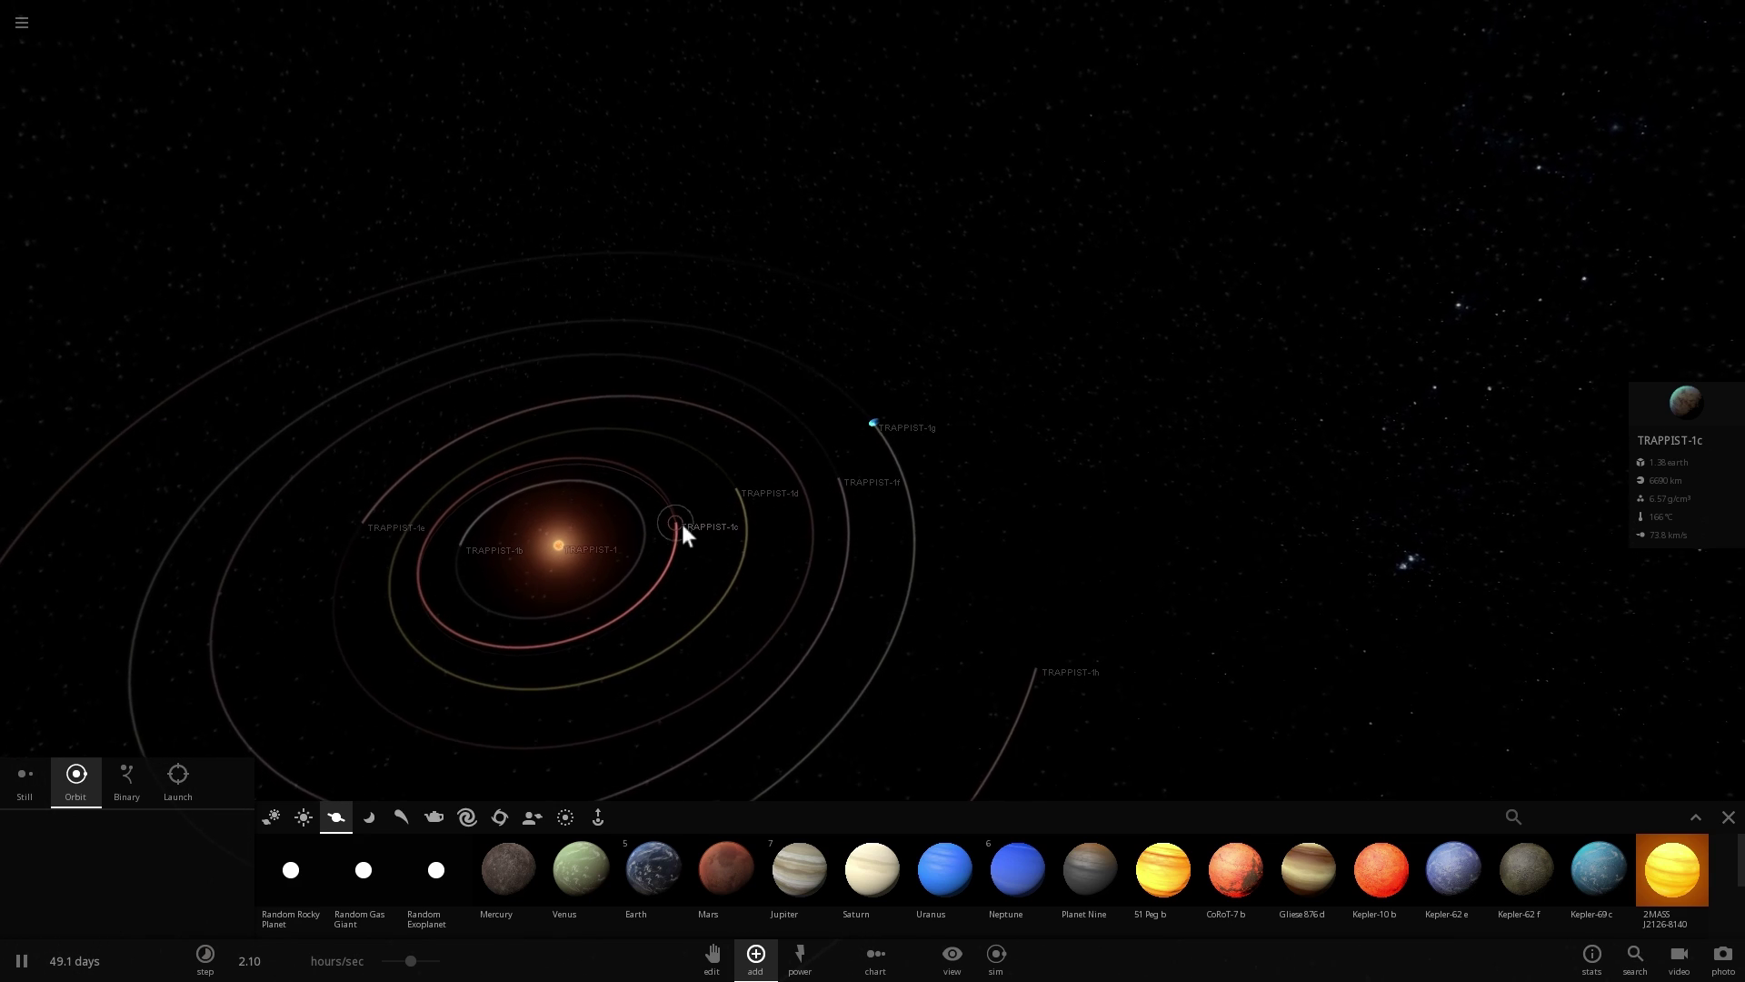
scroll(680, 521, up, 5)
double_click(867, 436)
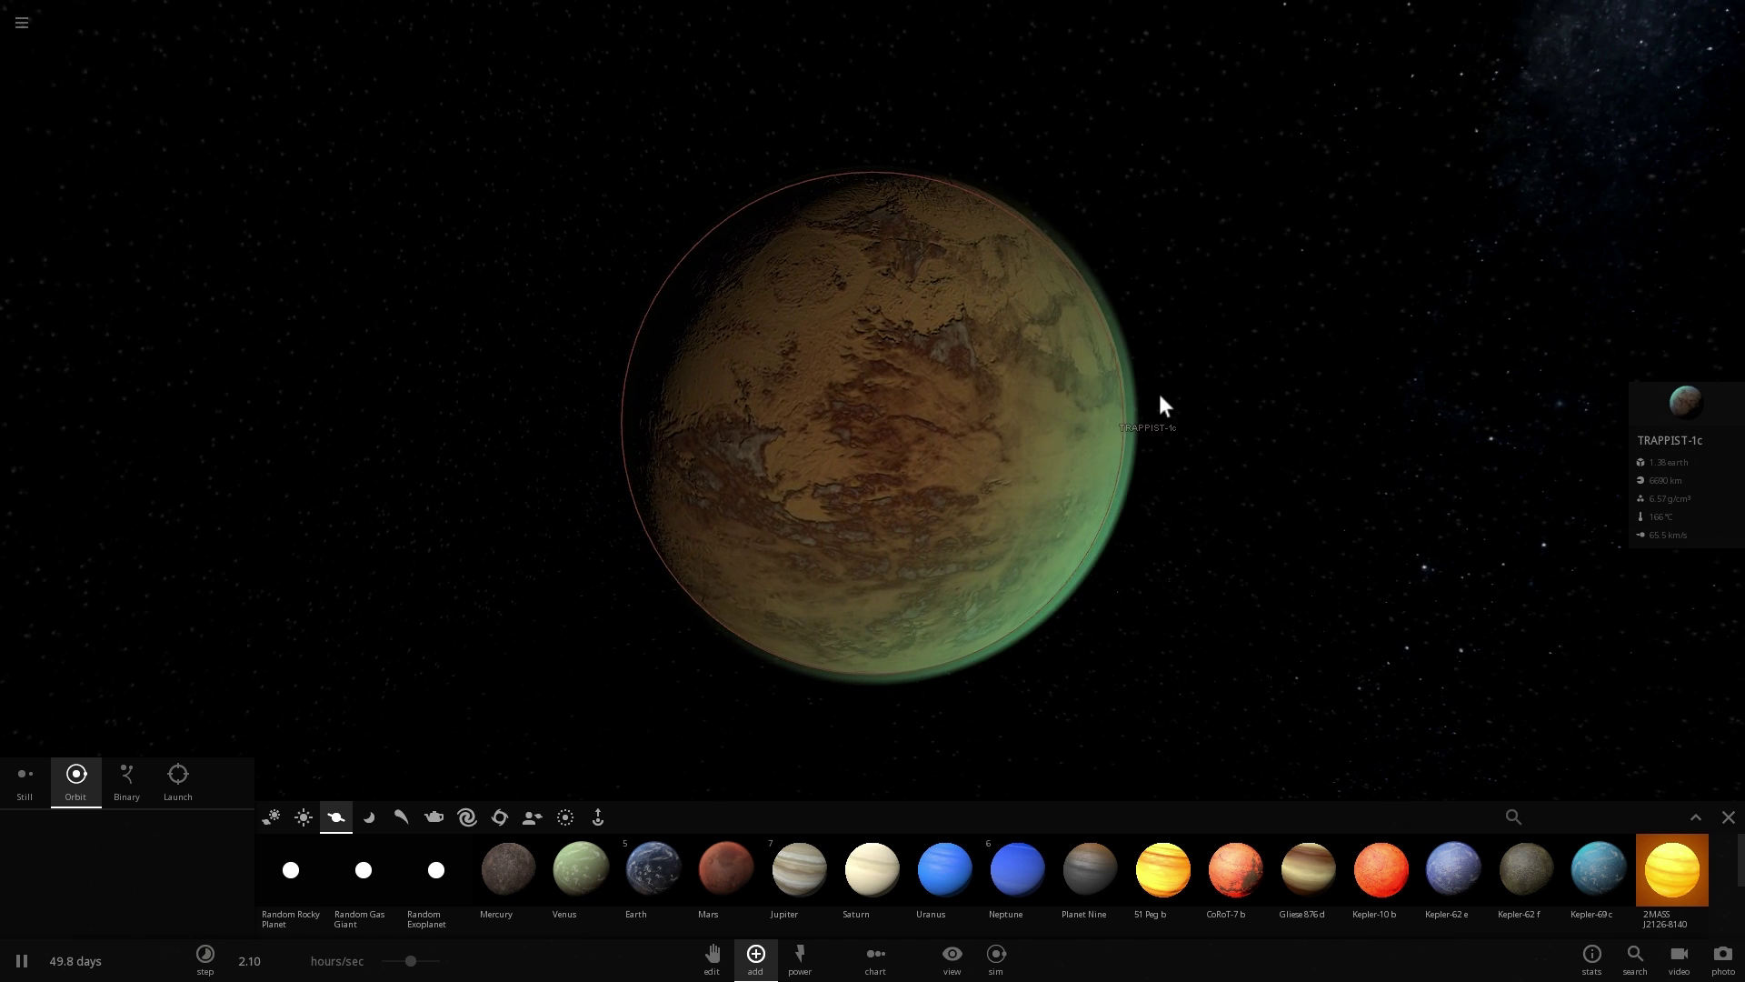
scroll(1112, 437, down, 3)
scroll(1116, 447, down, 5)
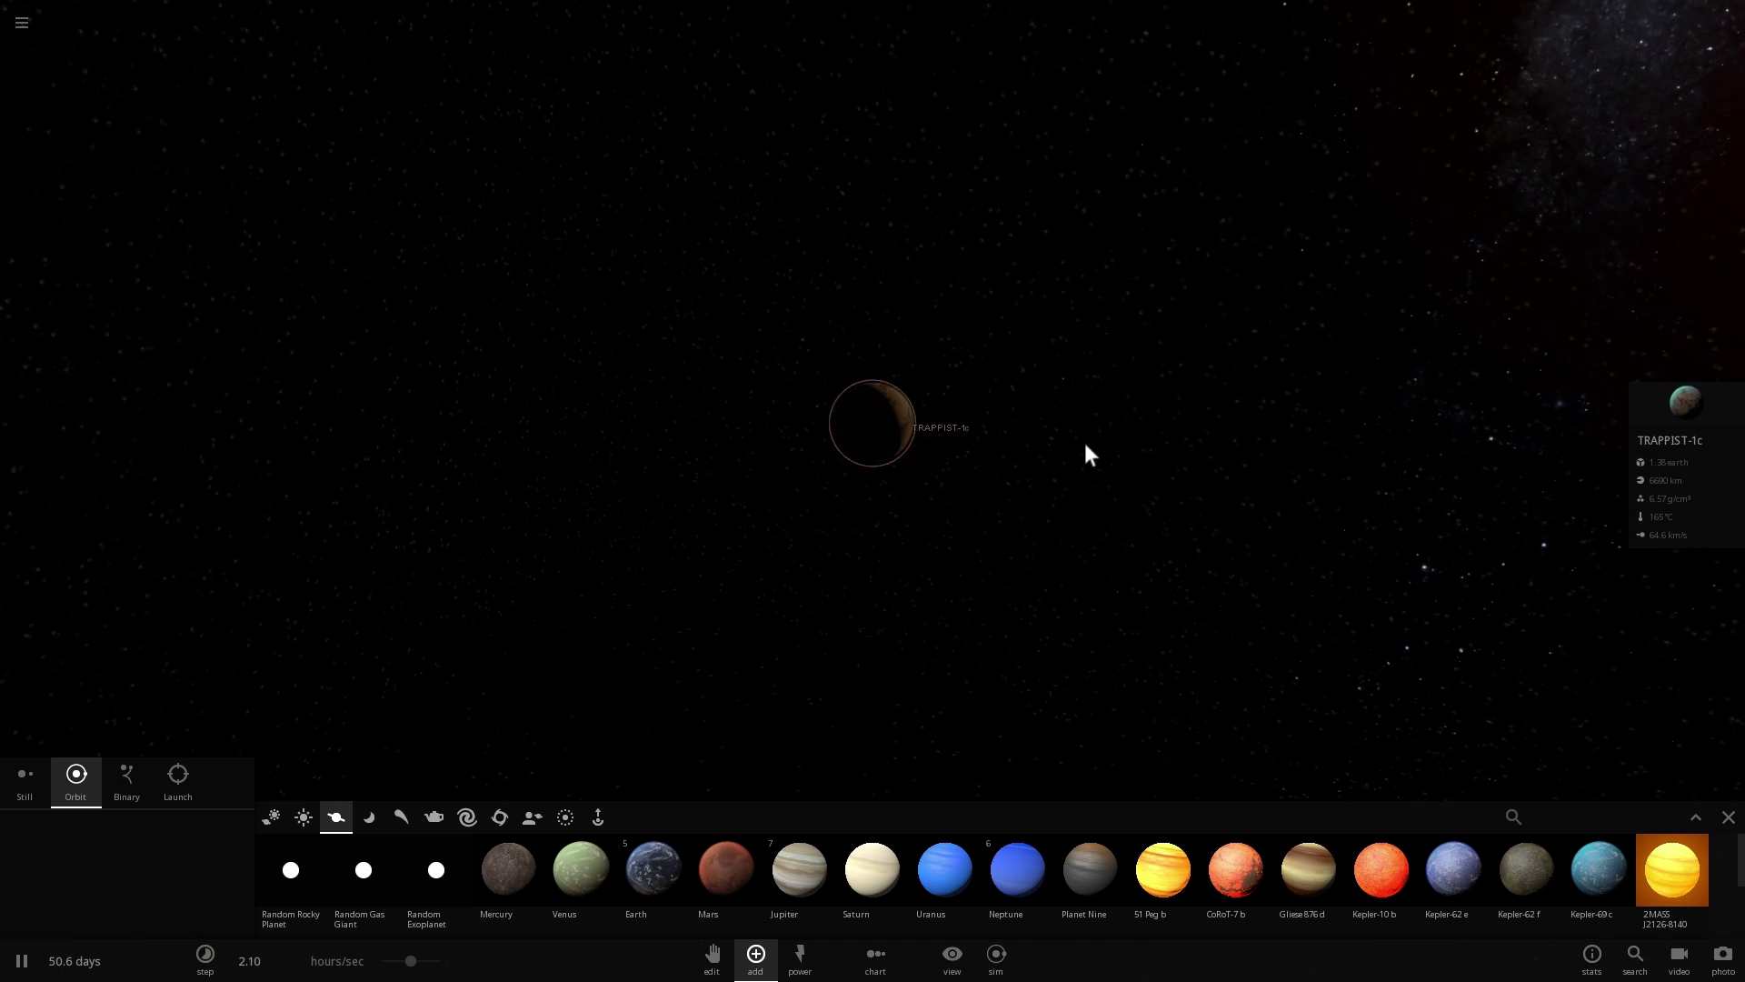
- Select TRAPPIST-1d, TRAPPIST-1e and TRAPPIST-1d again, and view their orbits within the whole system from different angles
scroll(950, 467, down, 3)
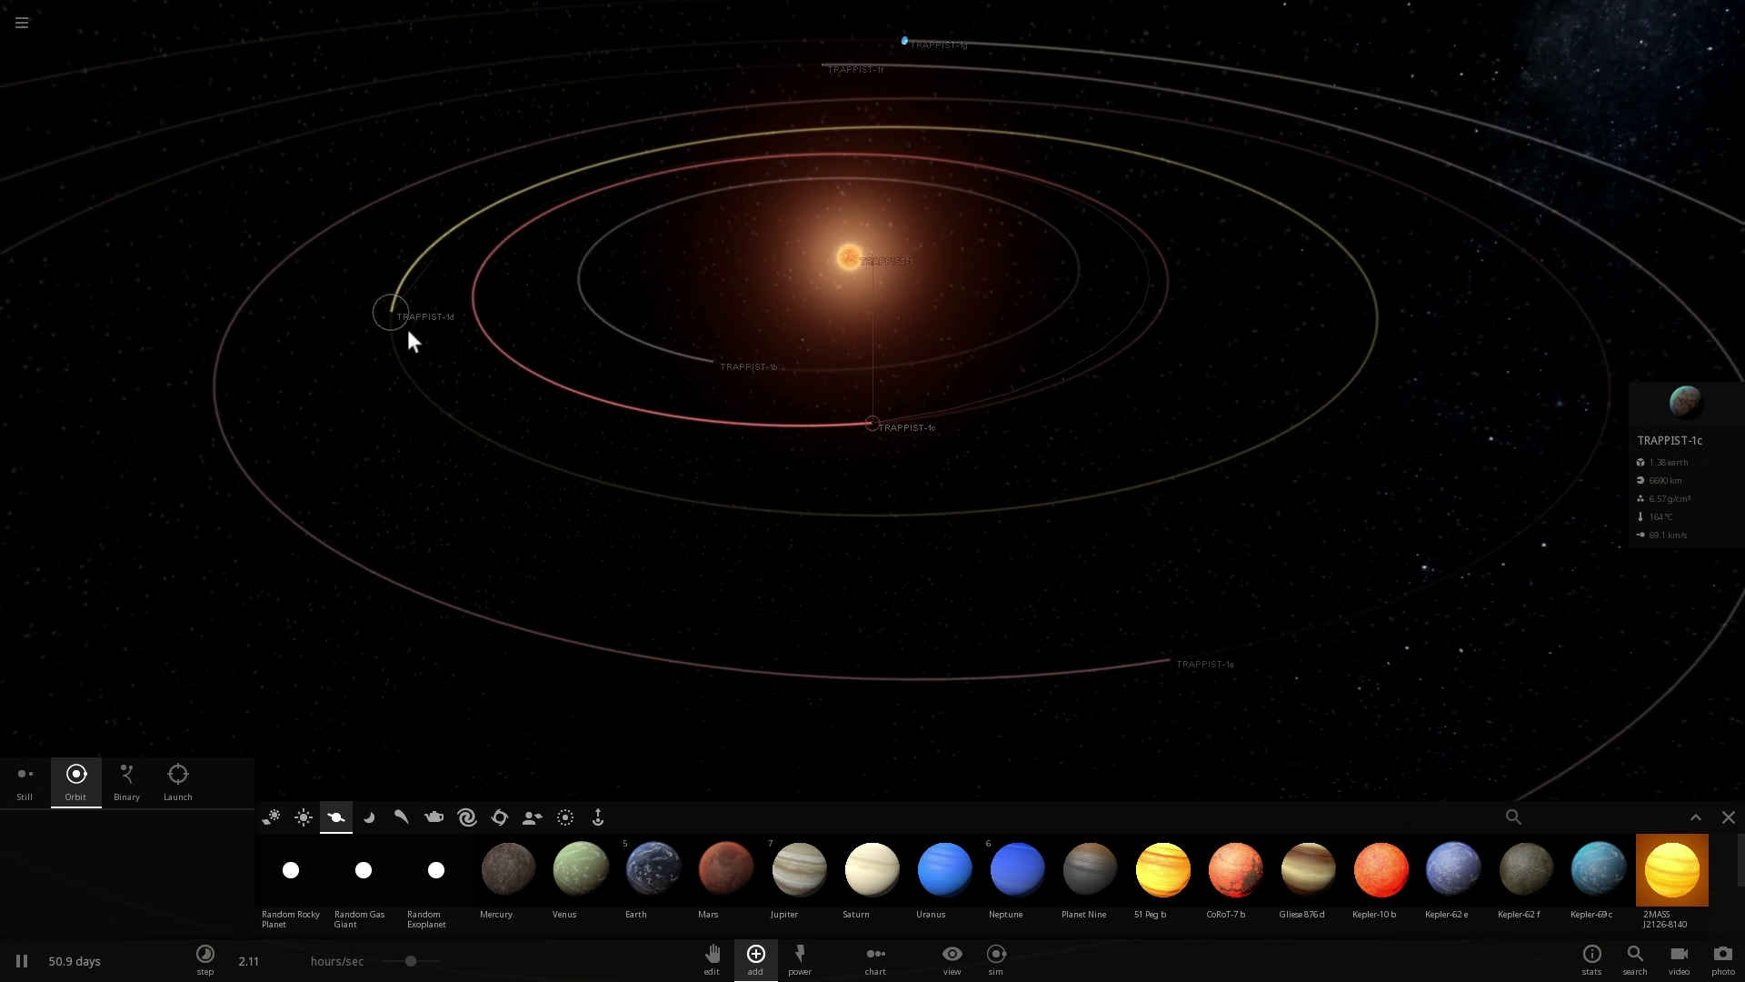
scroll(406, 329, down, 2)
click(442, 409)
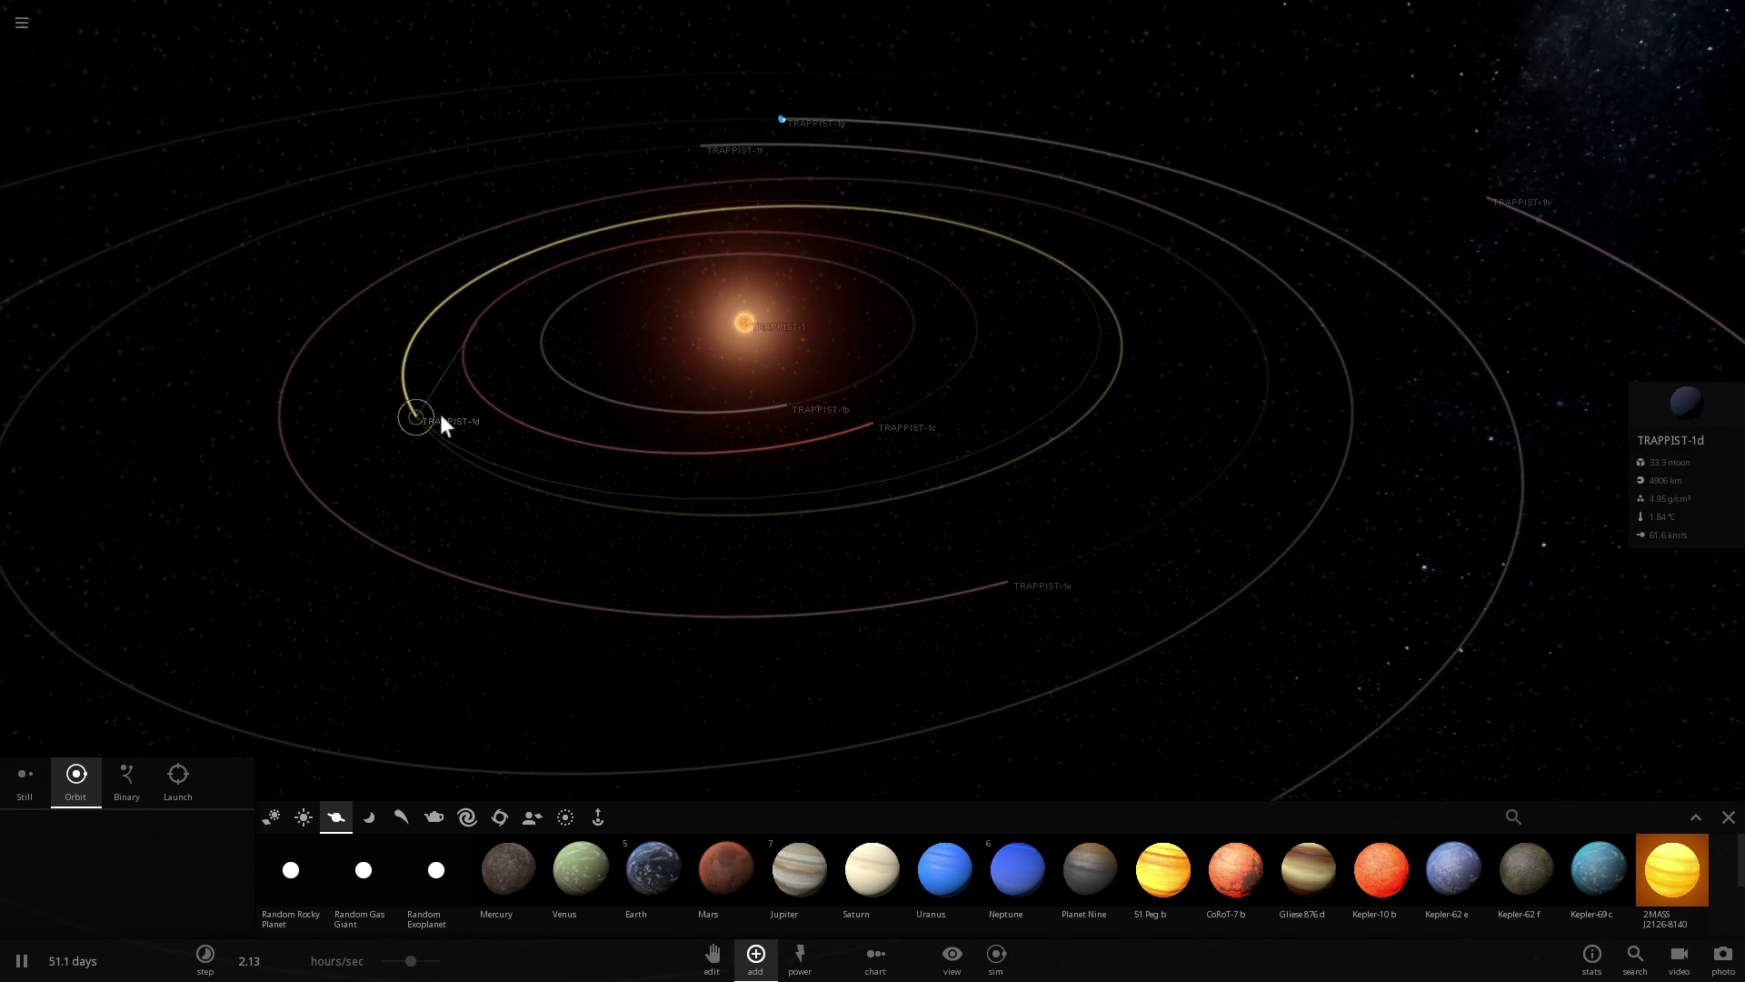
scroll(675, 445, down, 3)
drag(711, 491, 882, 418)
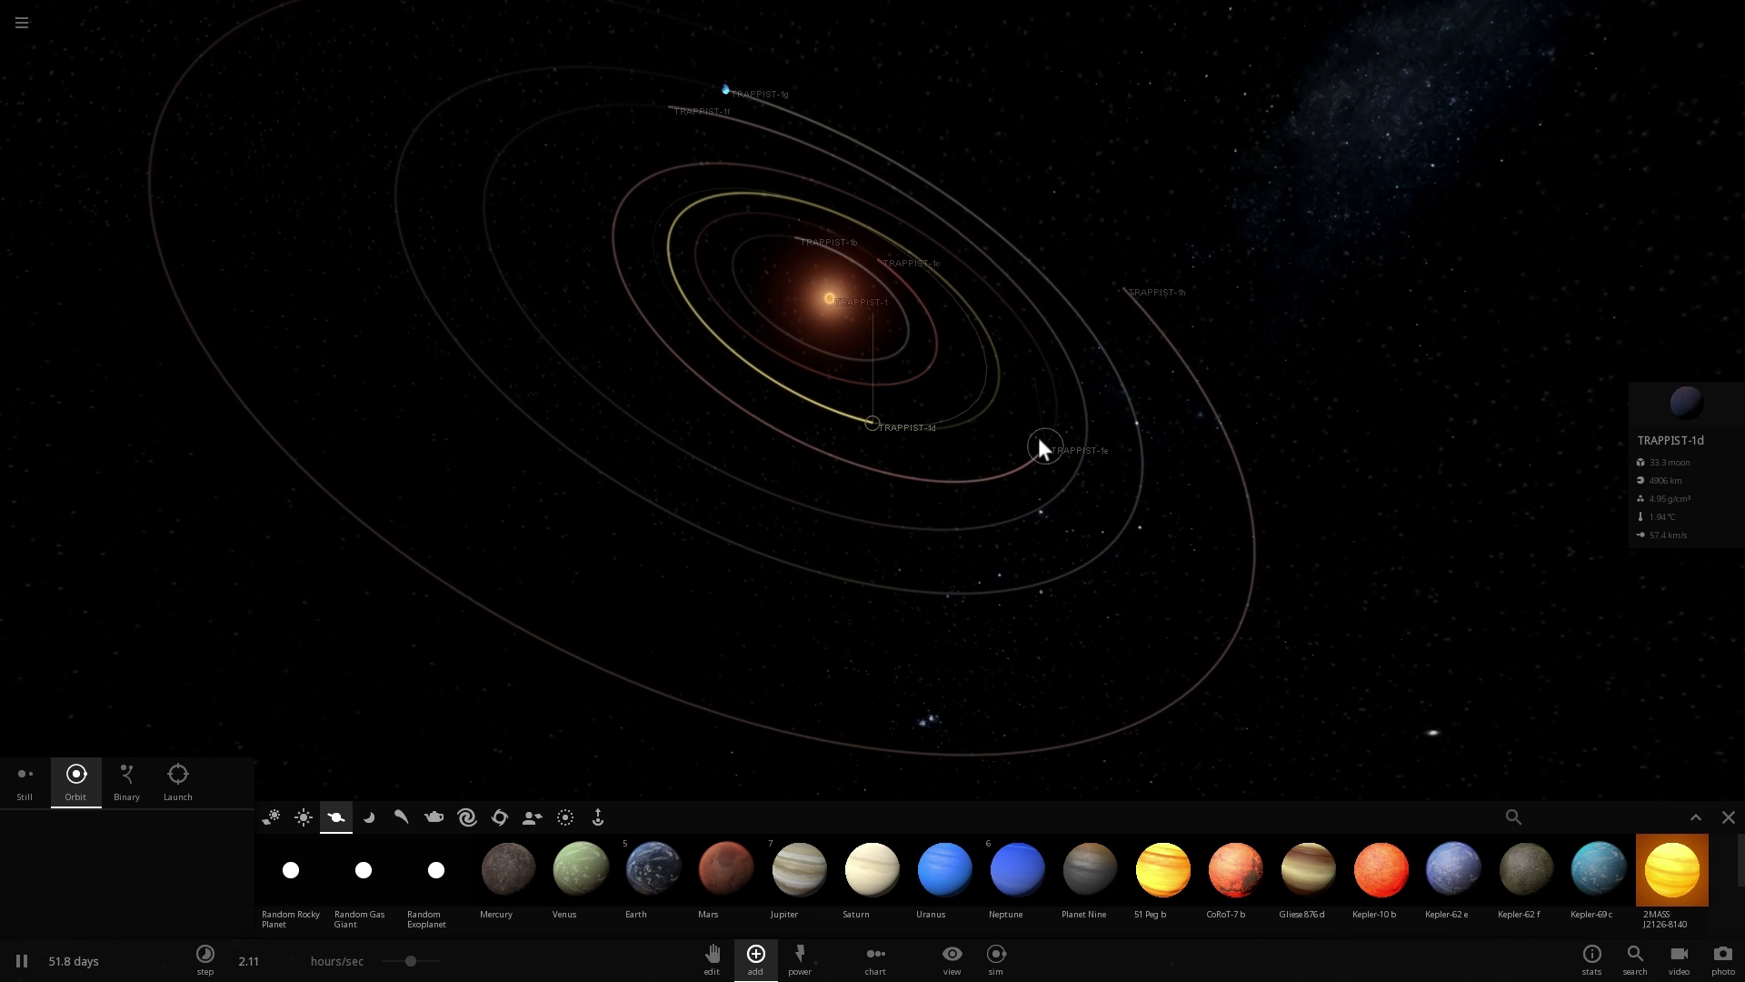
click(1036, 439)
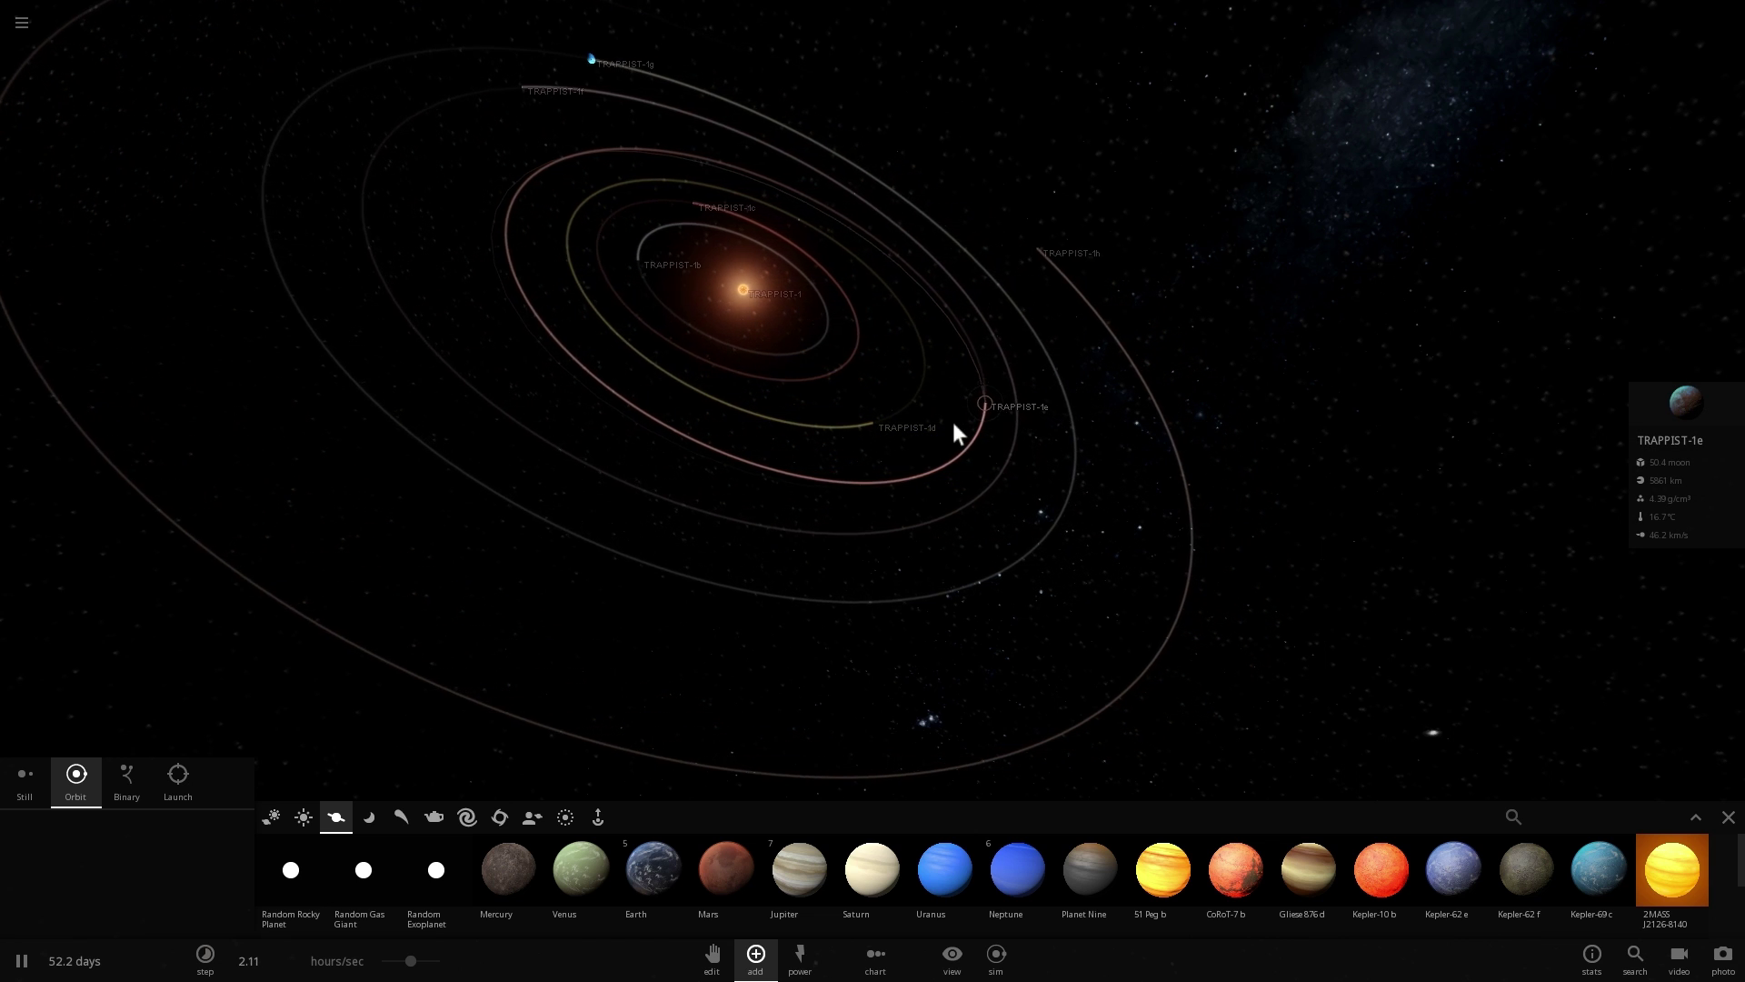
click(869, 417)
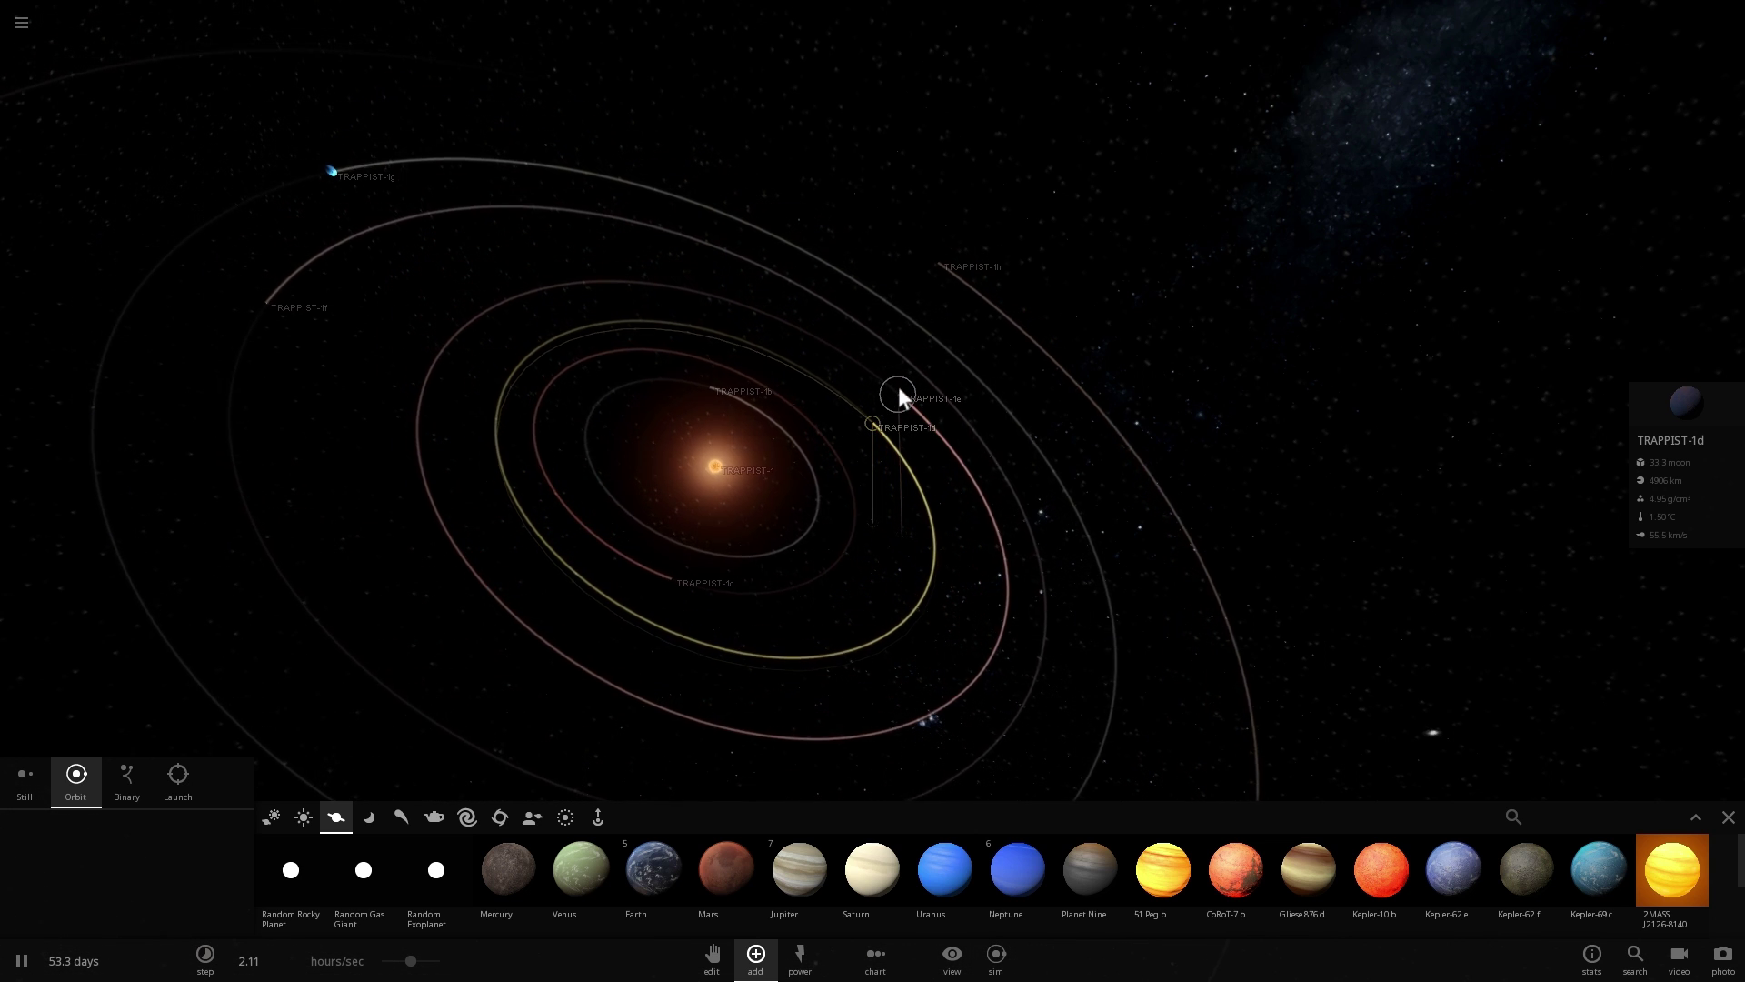
scroll(900, 389, down, 6)
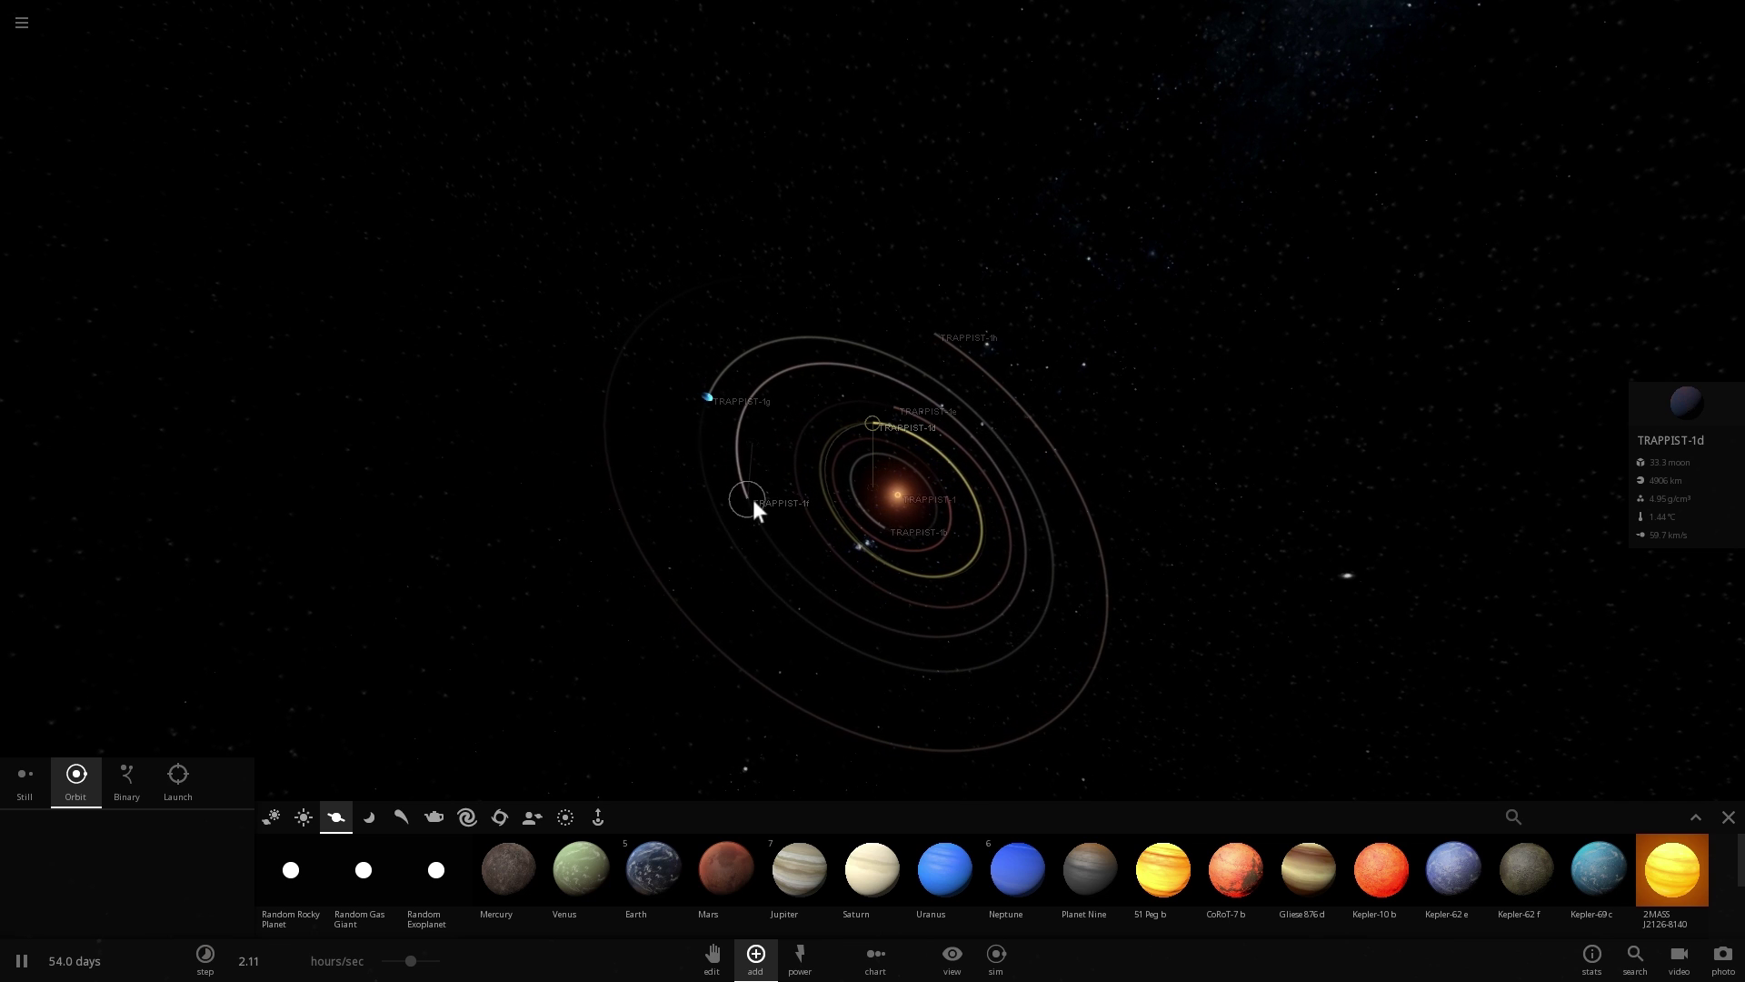
- Select TRAPPIST-1g and TRAPPIST-1f in turn to compare their properties, and view the system from a lower angle
click(755, 502)
click(723, 406)
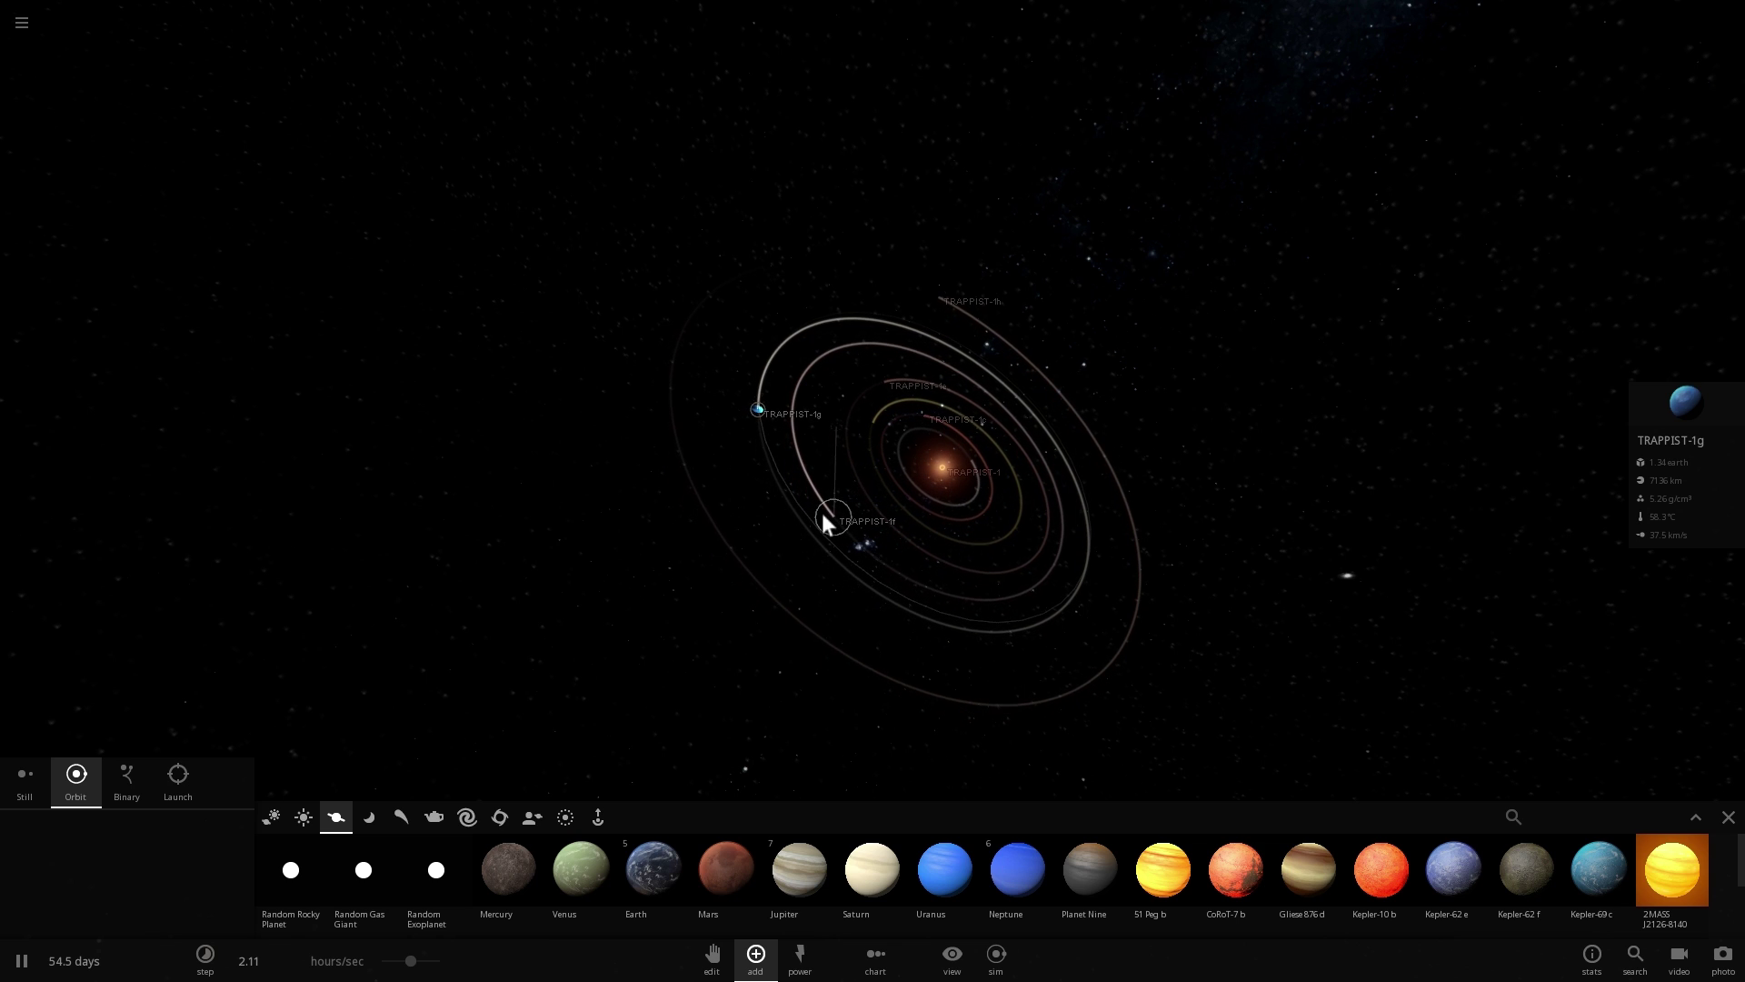
click(823, 514)
click(762, 407)
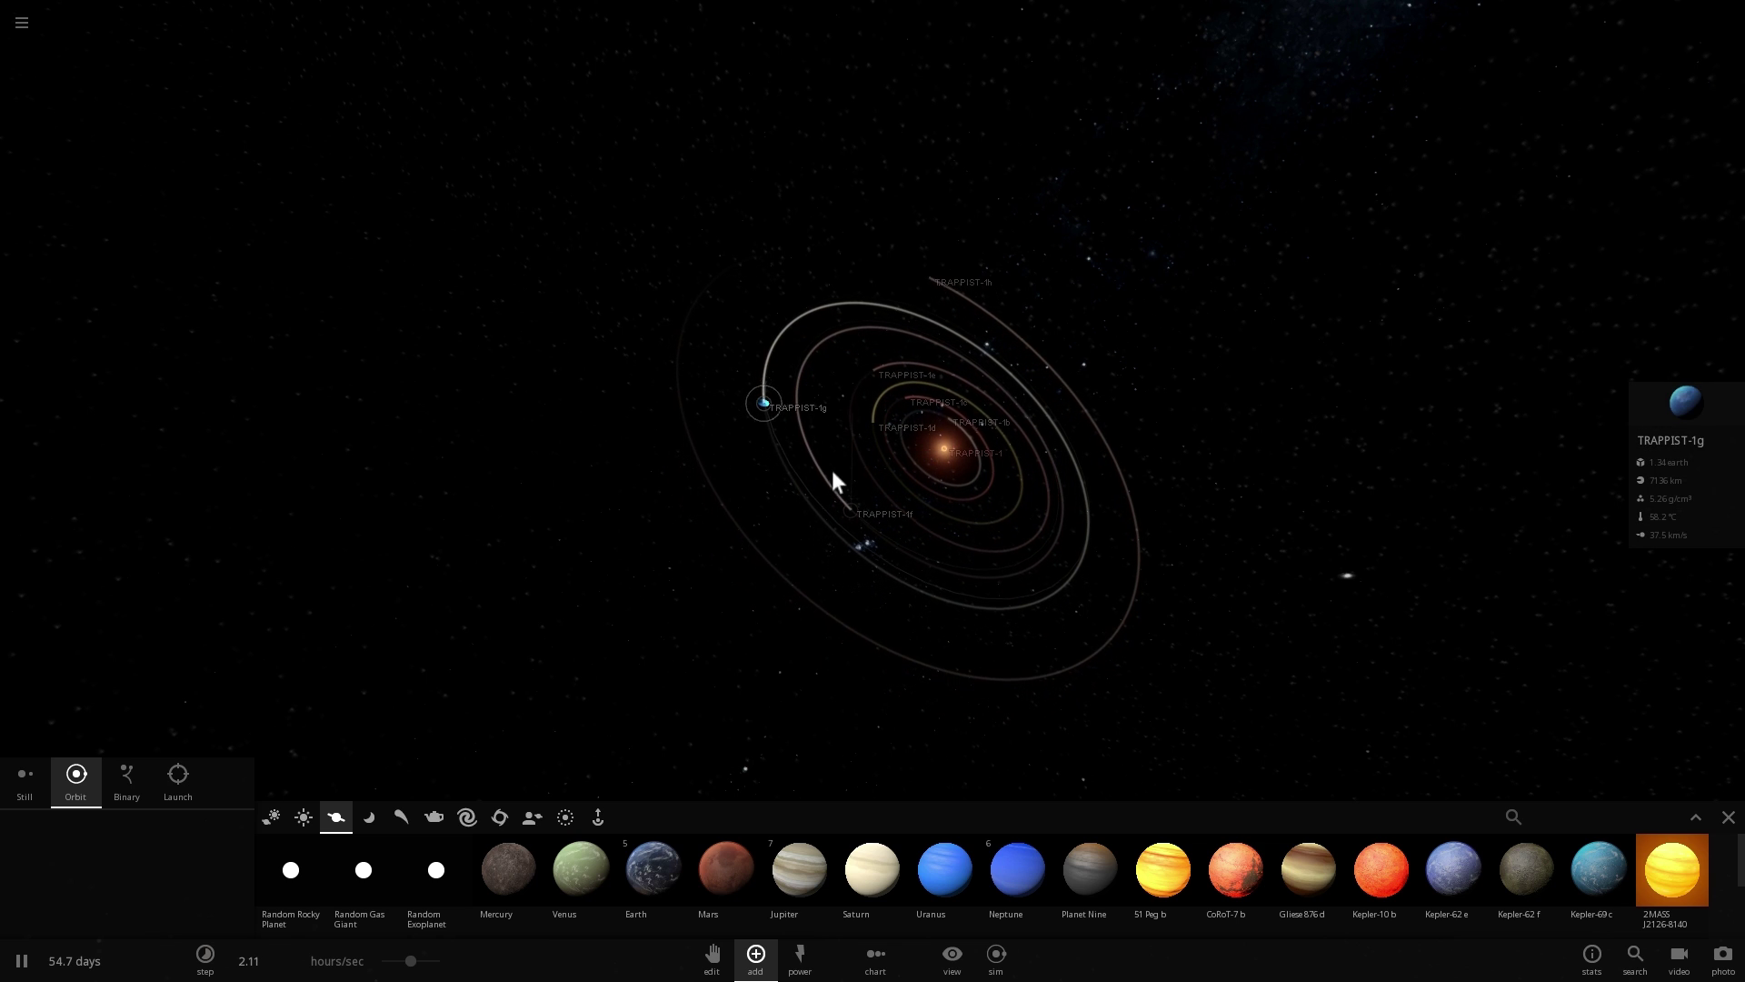
click(855, 500)
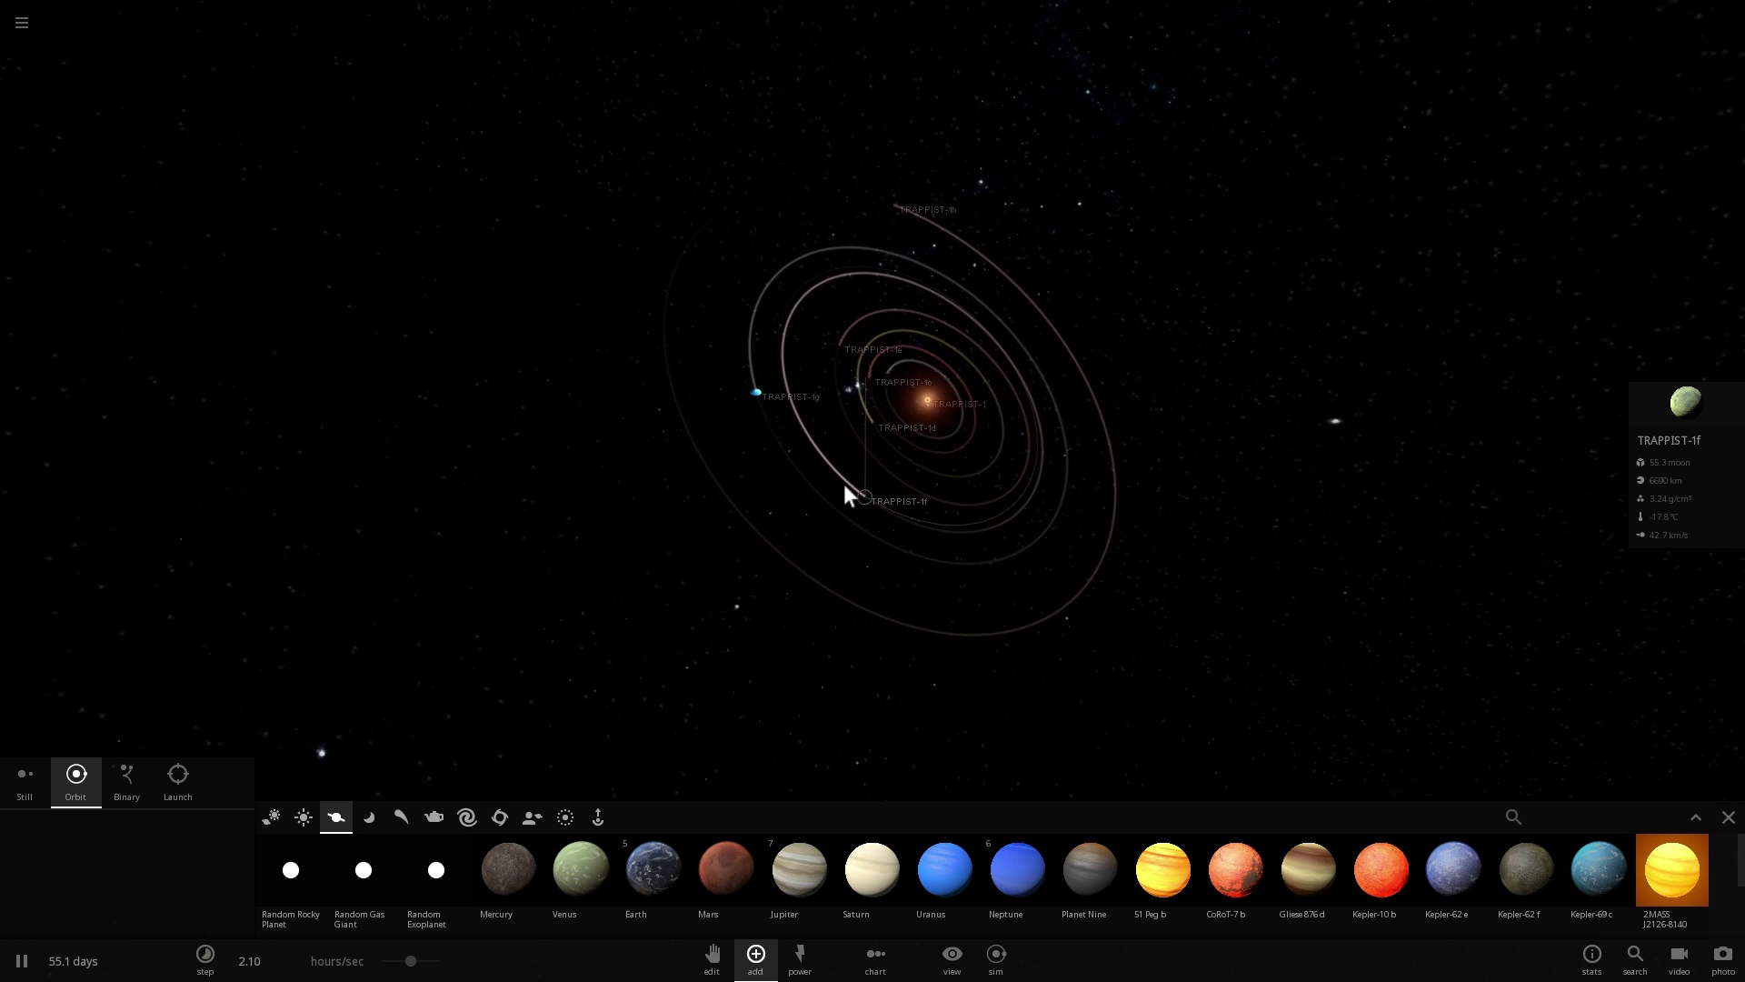
drag(991, 500, 920, 511)
right_drag(918, 508, 911, 329)
scroll(927, 407, up, 2)
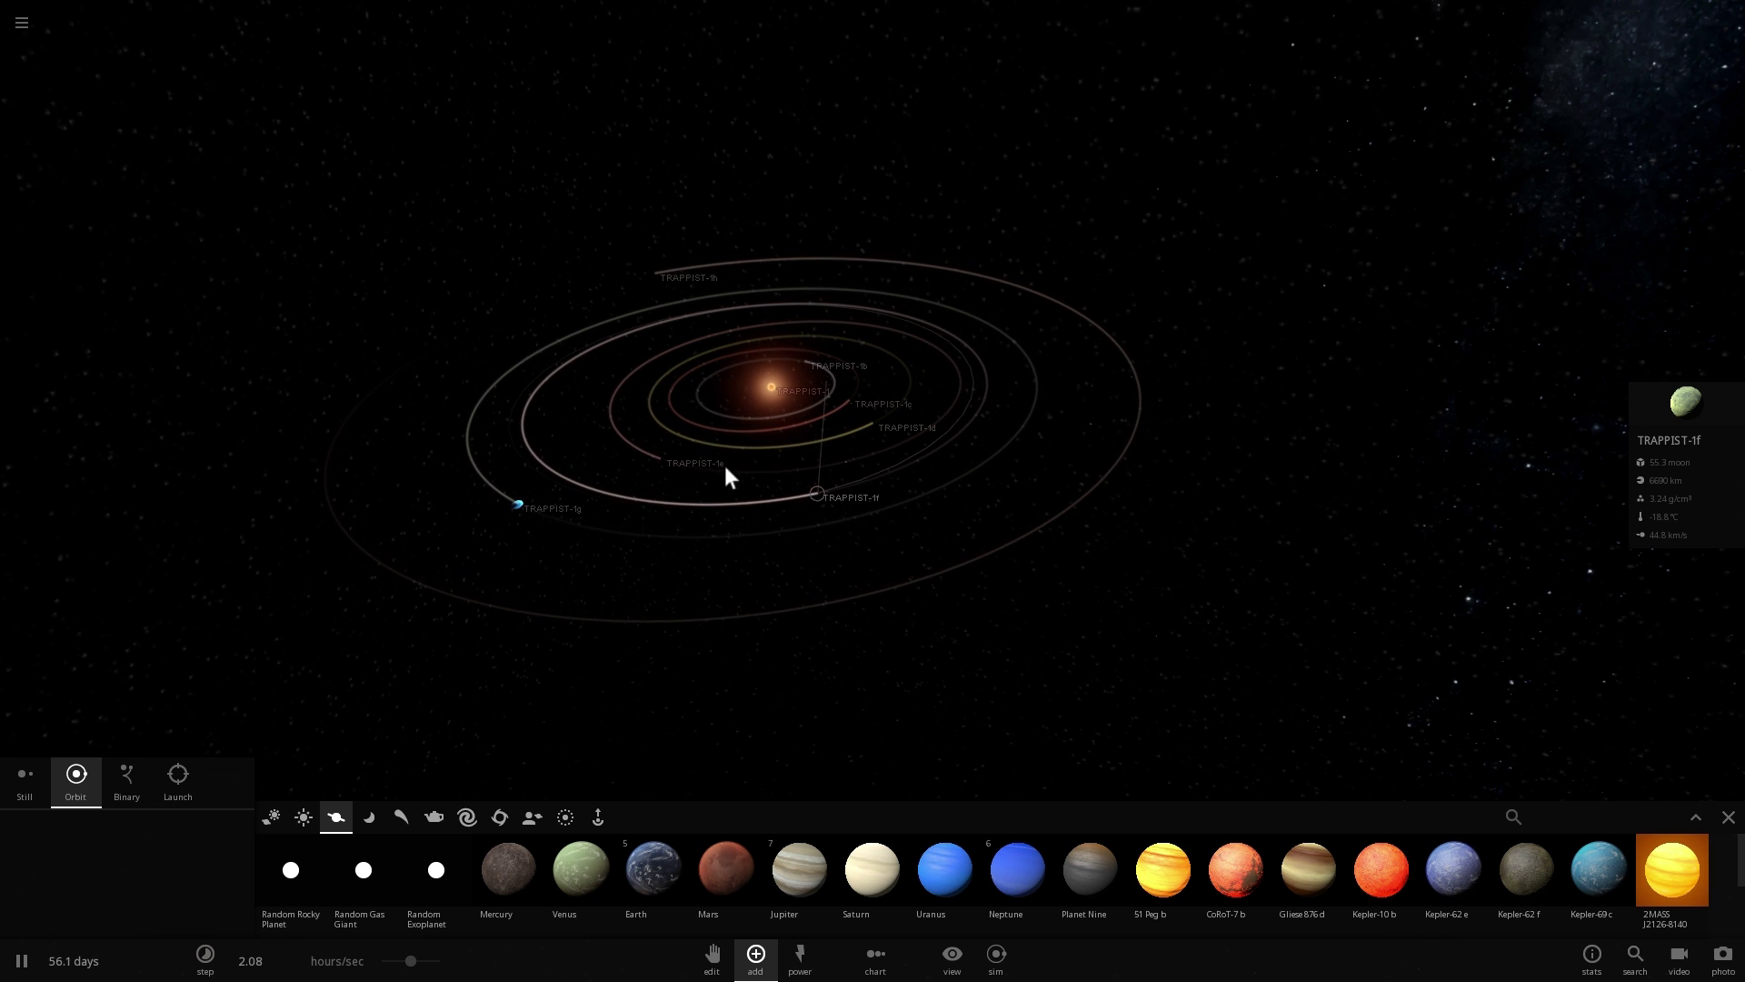
- Open the Nearest 100 Stars simulation and look over the stars surrounding the Sun
click(21, 23)
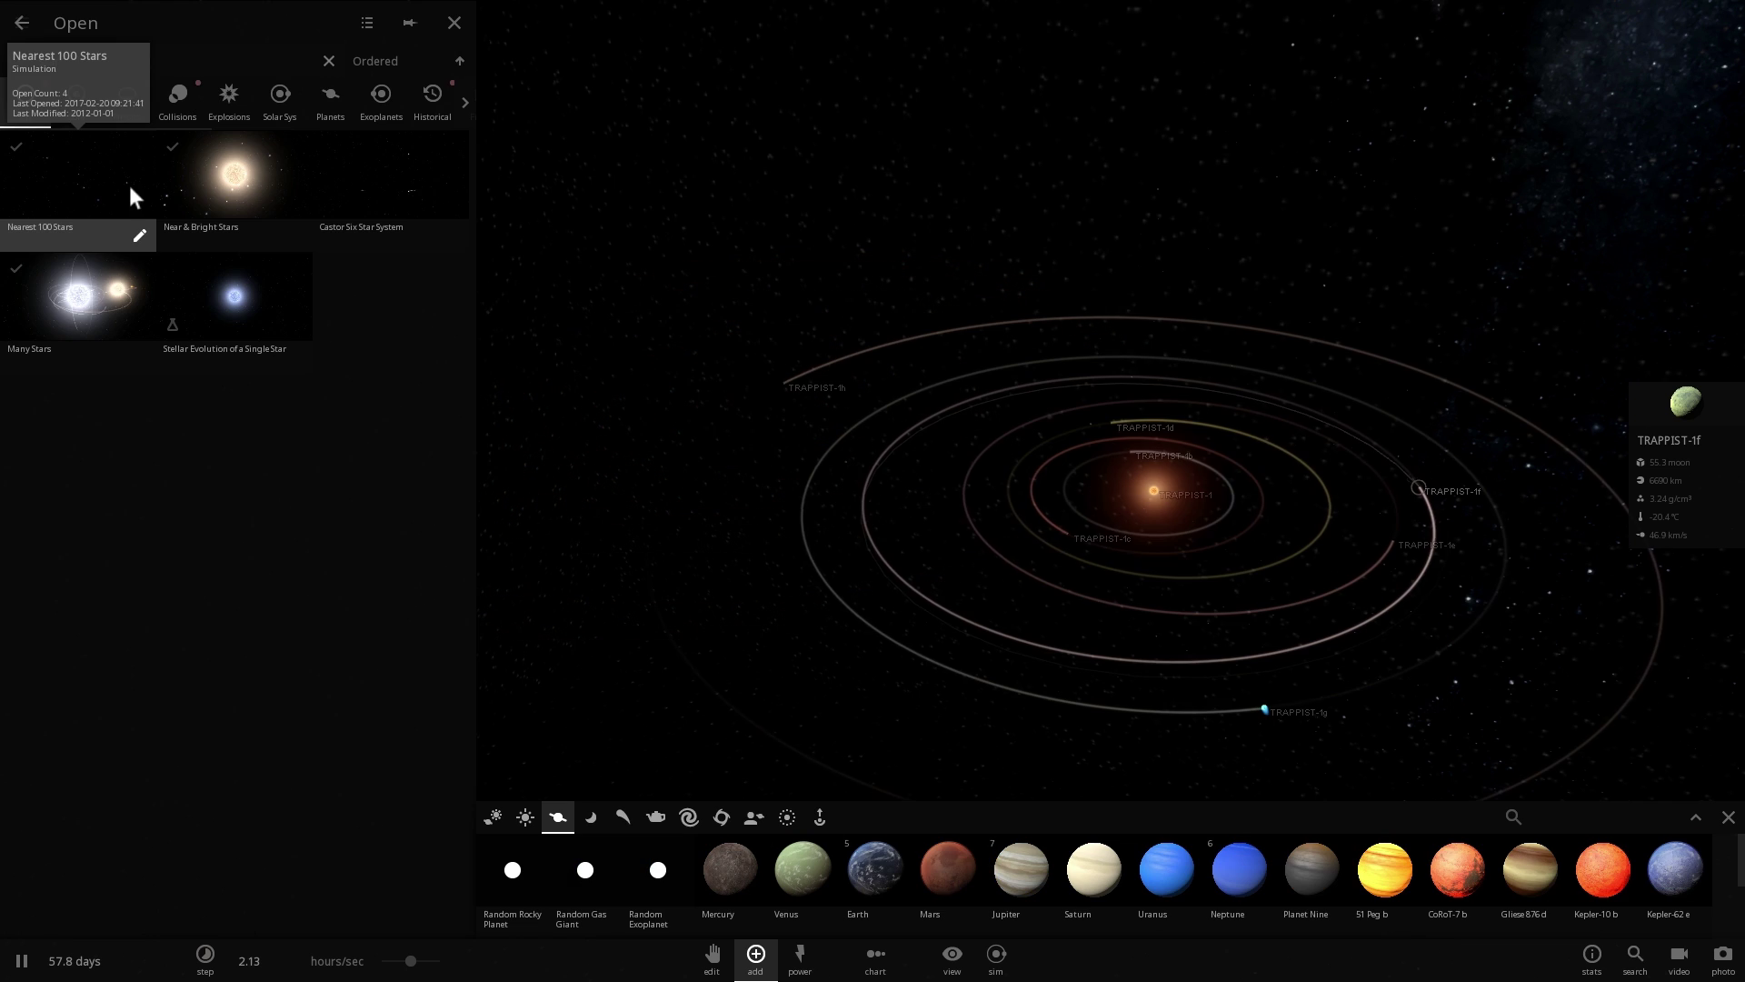
click(80, 181)
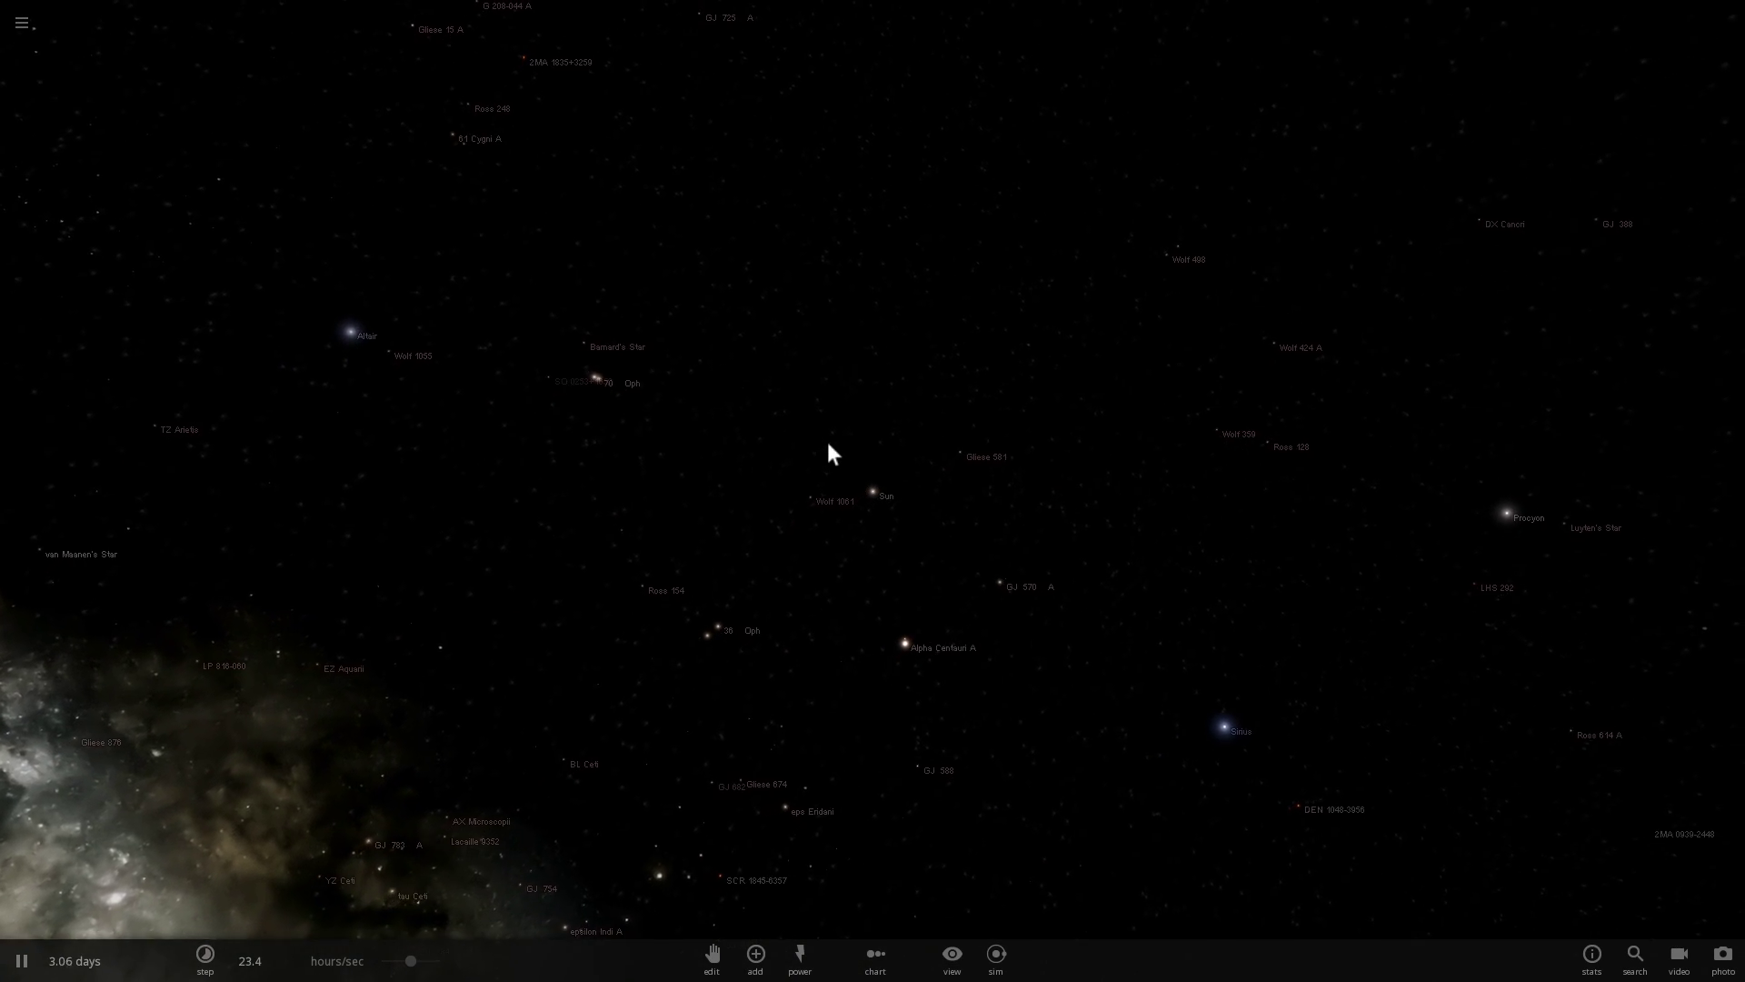
drag(888, 443, 1053, 376)
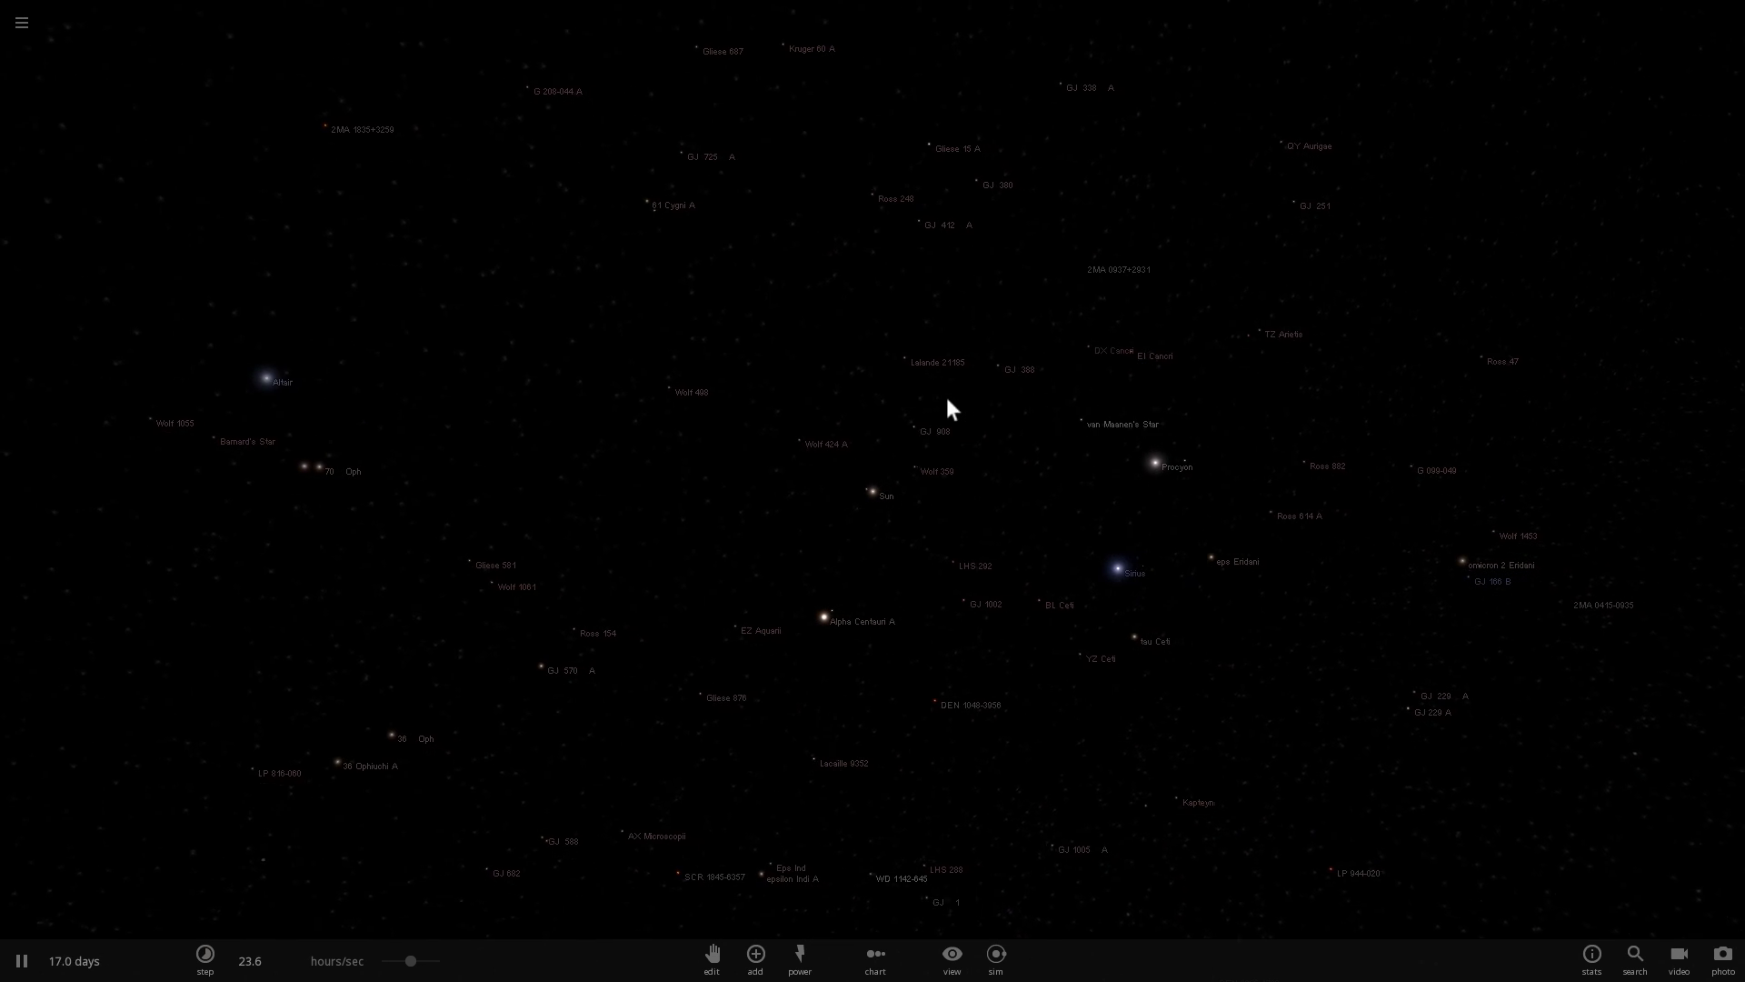
scroll(945, 404, down, 3)
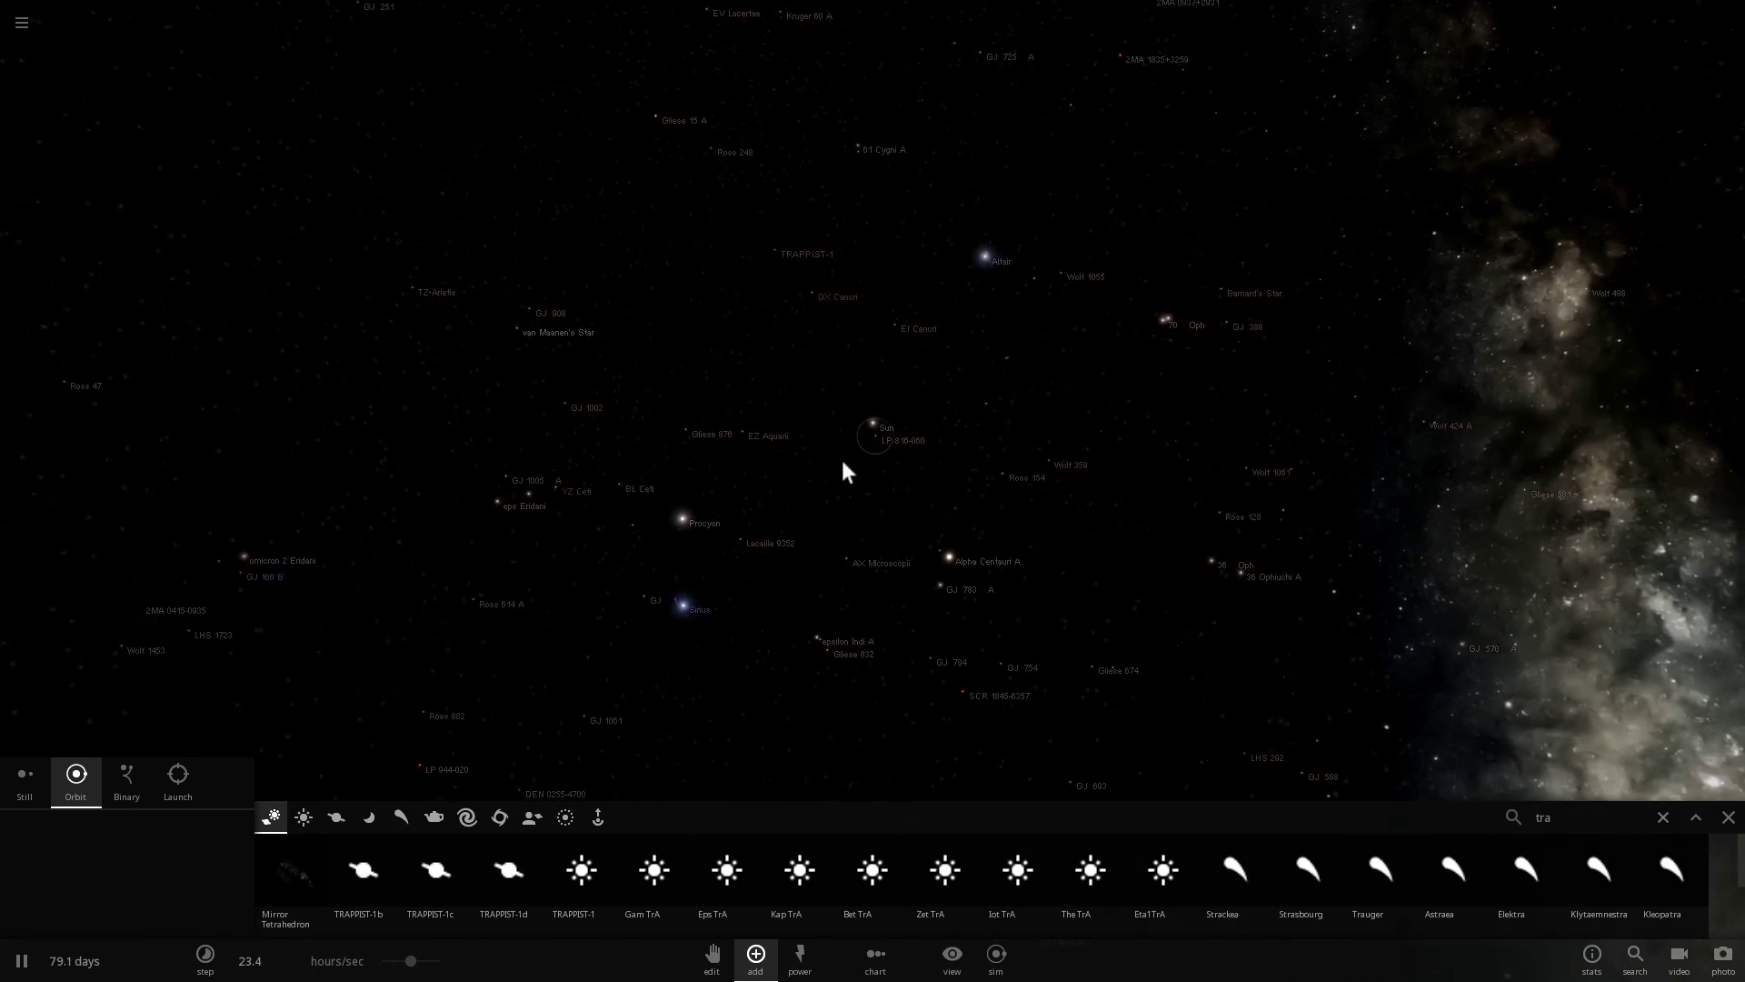
- Select Alpha Centauri B and Proxima Centauri in turn and view their location among the nearby stars
click(949, 558)
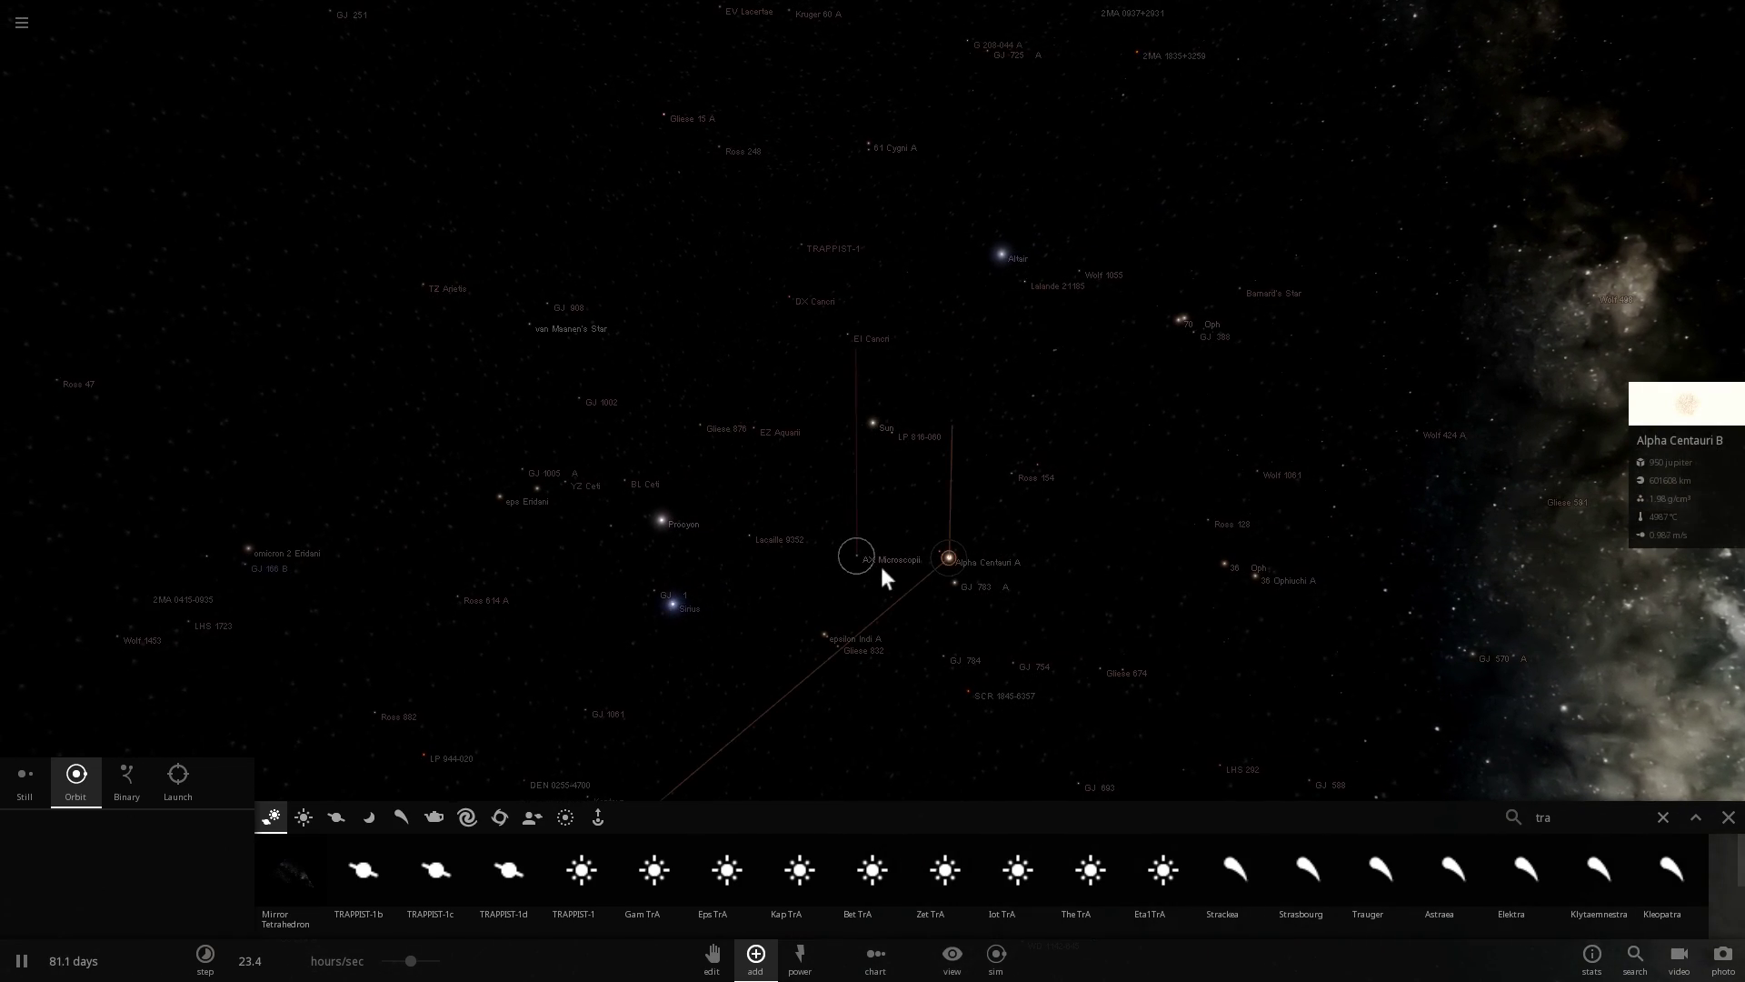
click(932, 531)
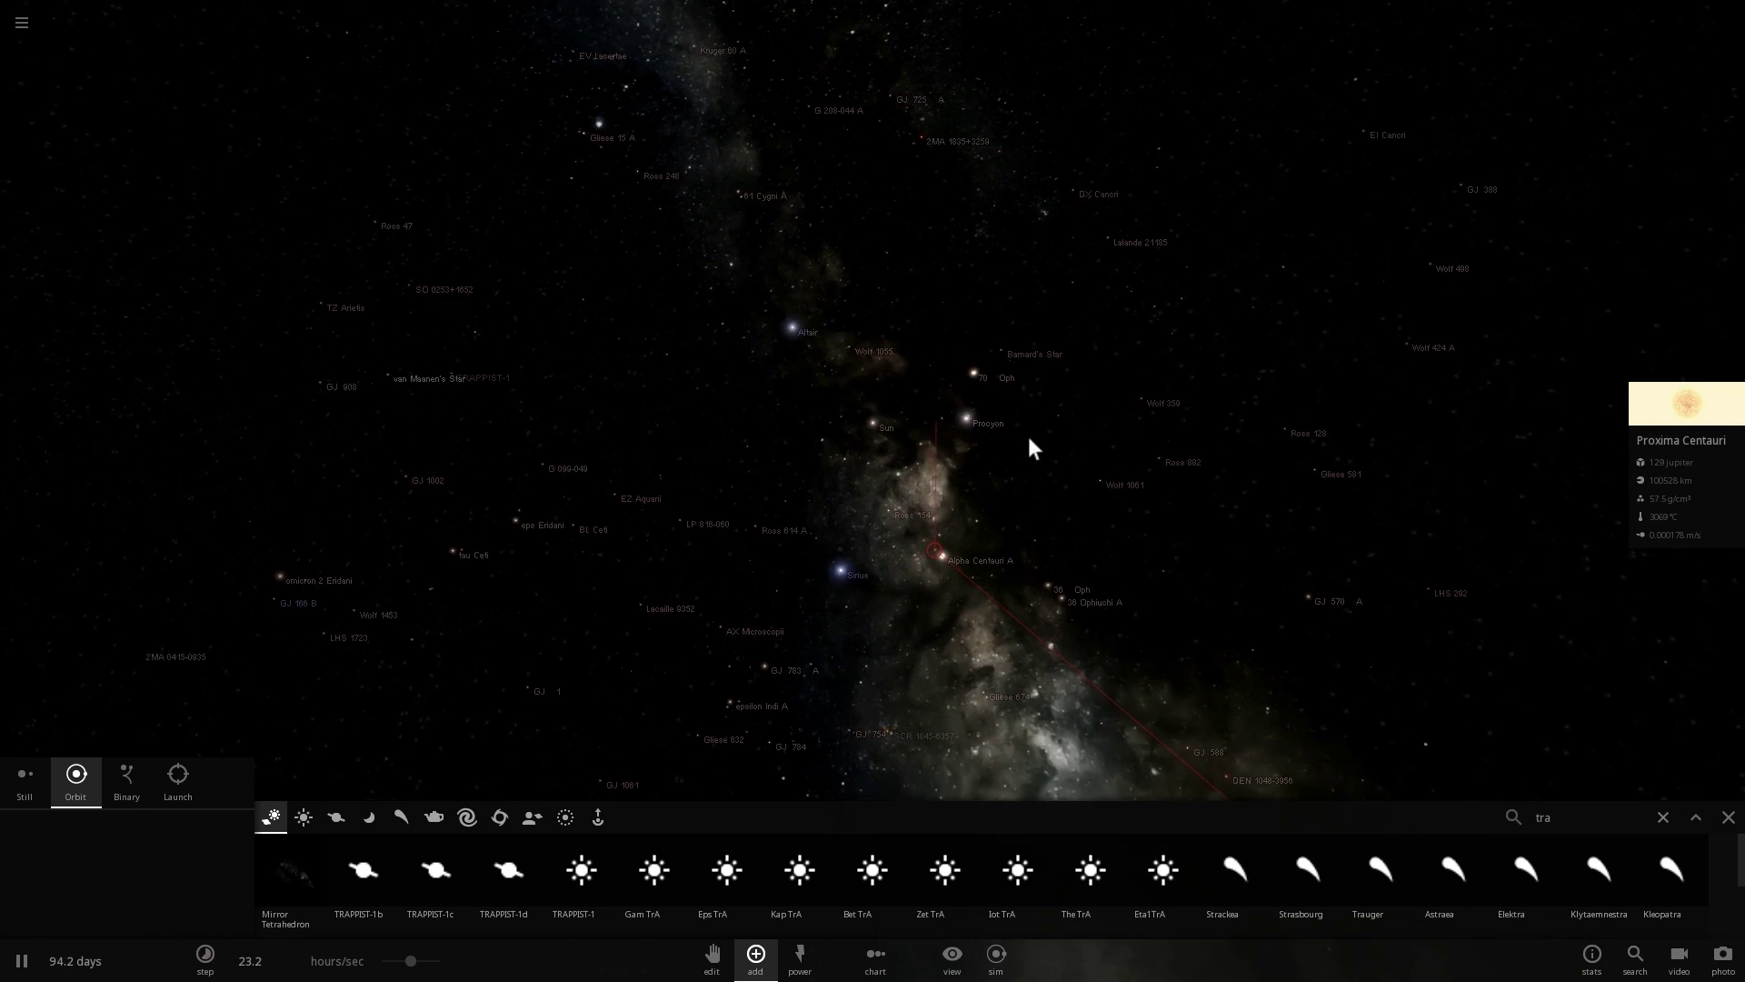
scroll(946, 472, down, 5)
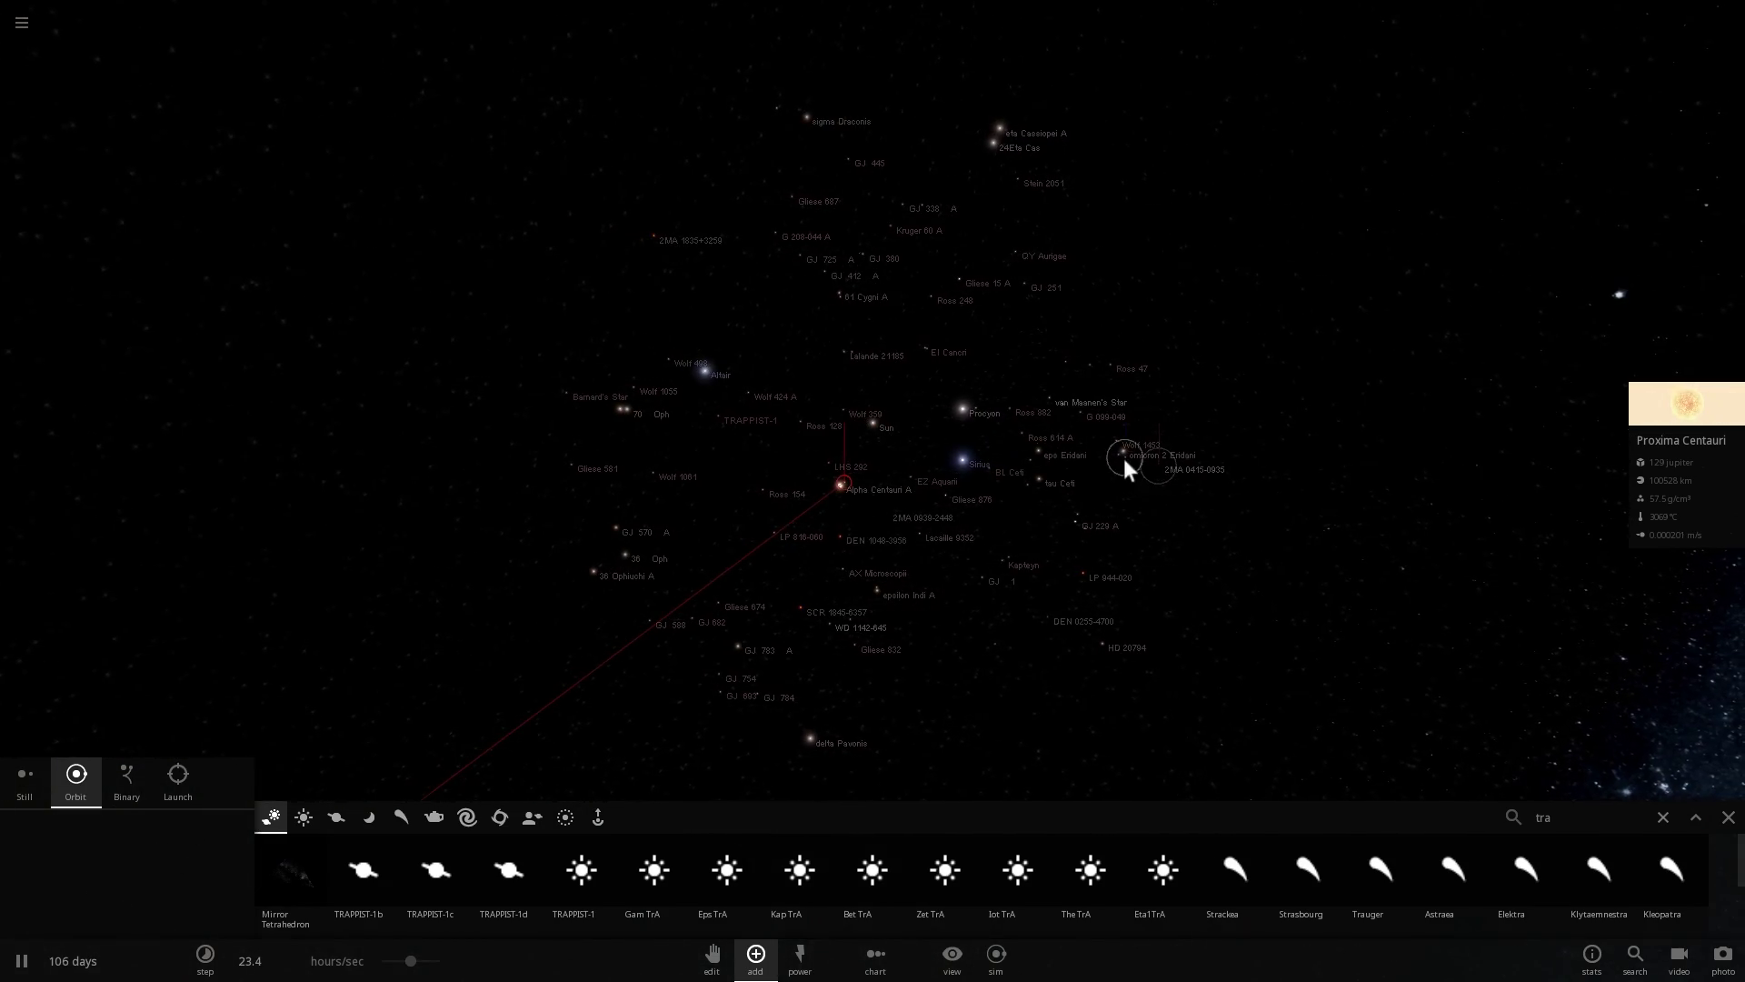
scroll(1091, 452, up, 3)
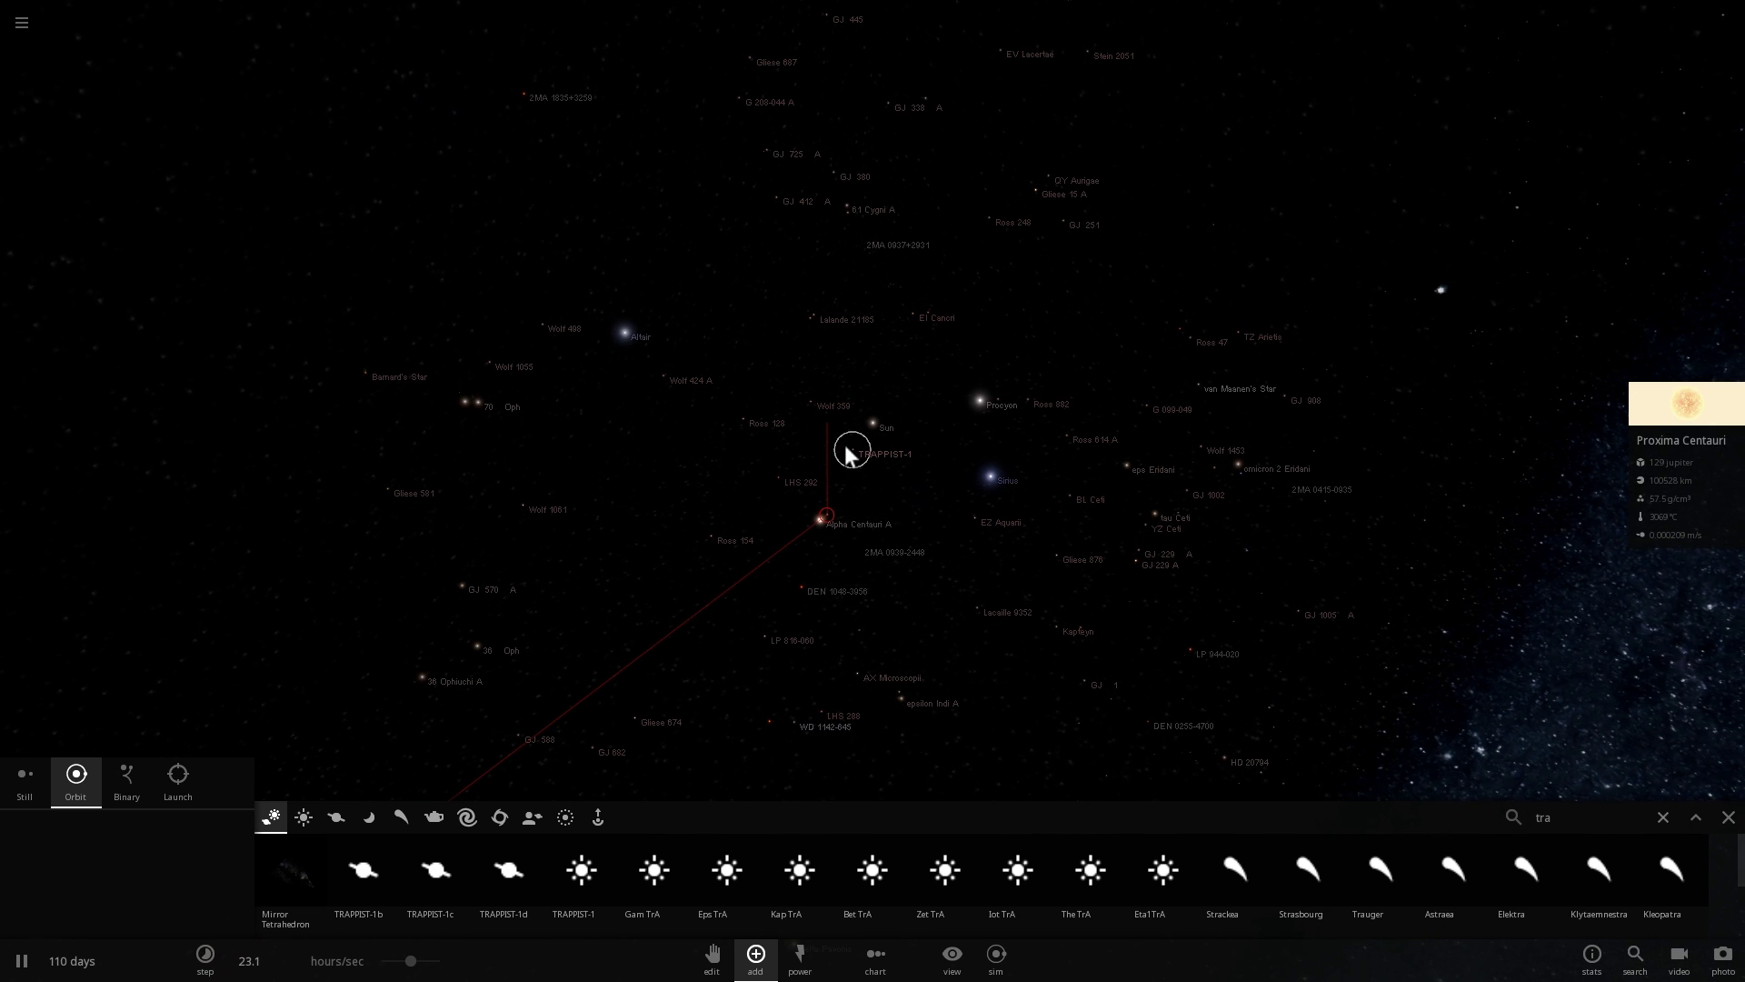
- Select the TRAPPIST-1 star, center on it and view it up close
click(845, 449)
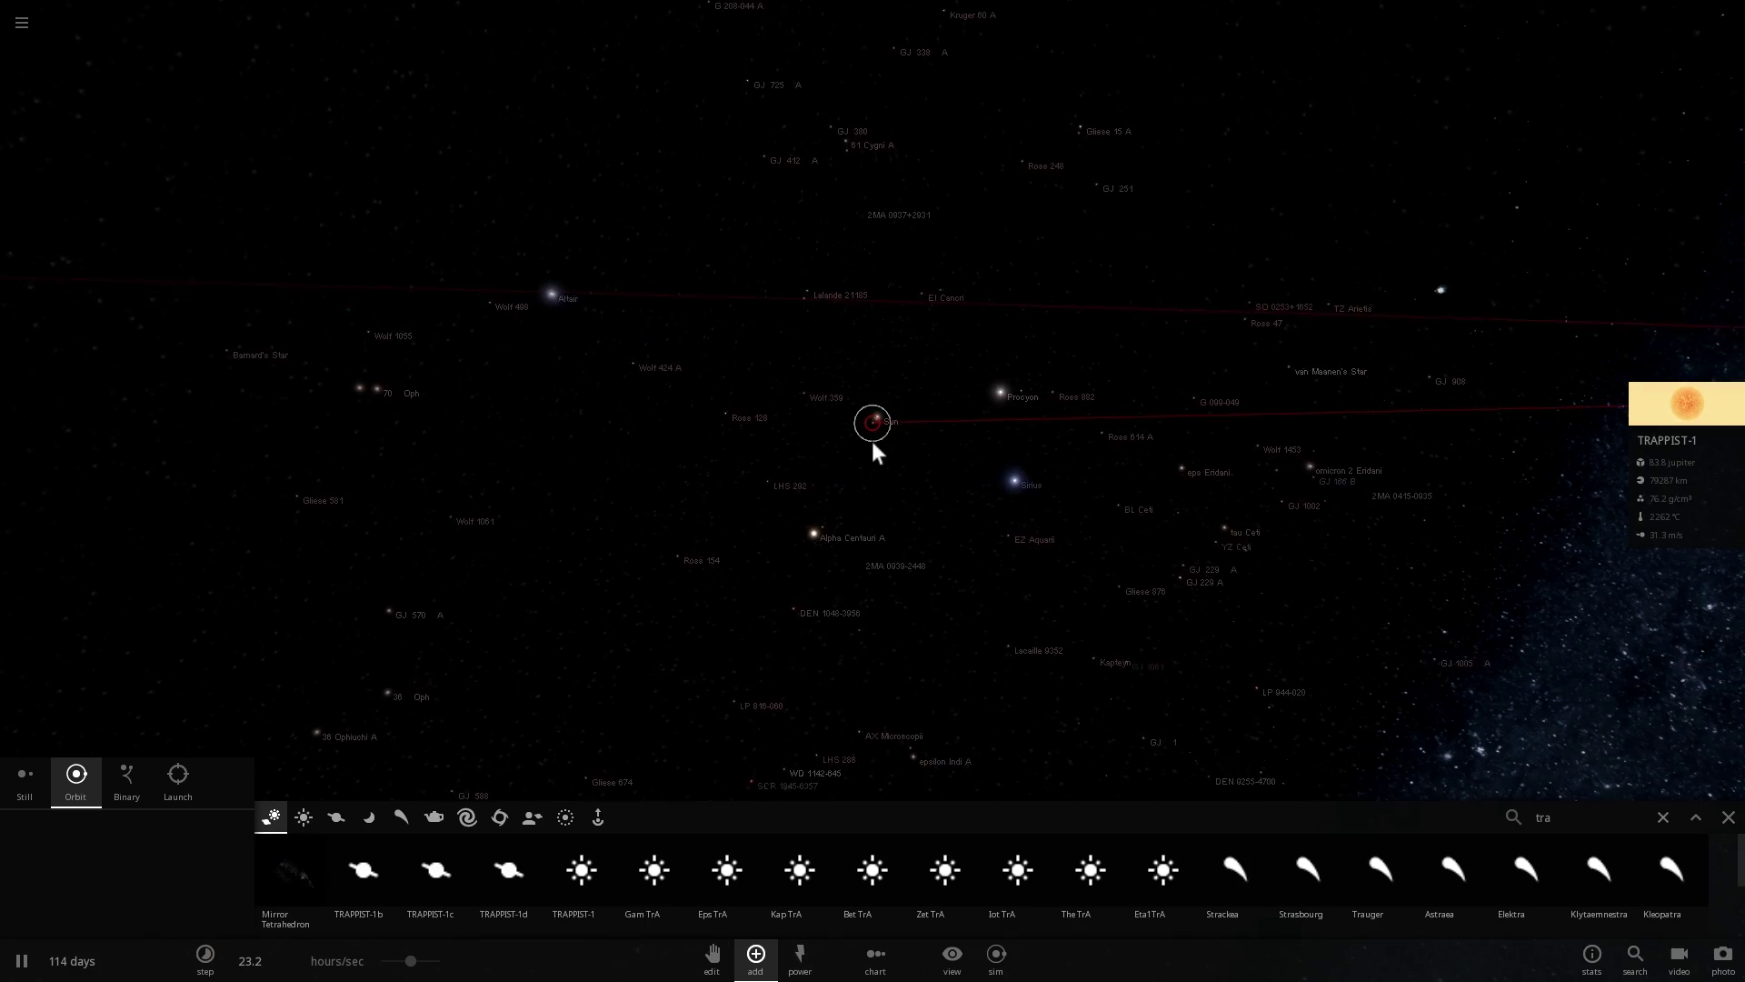
click(873, 445)
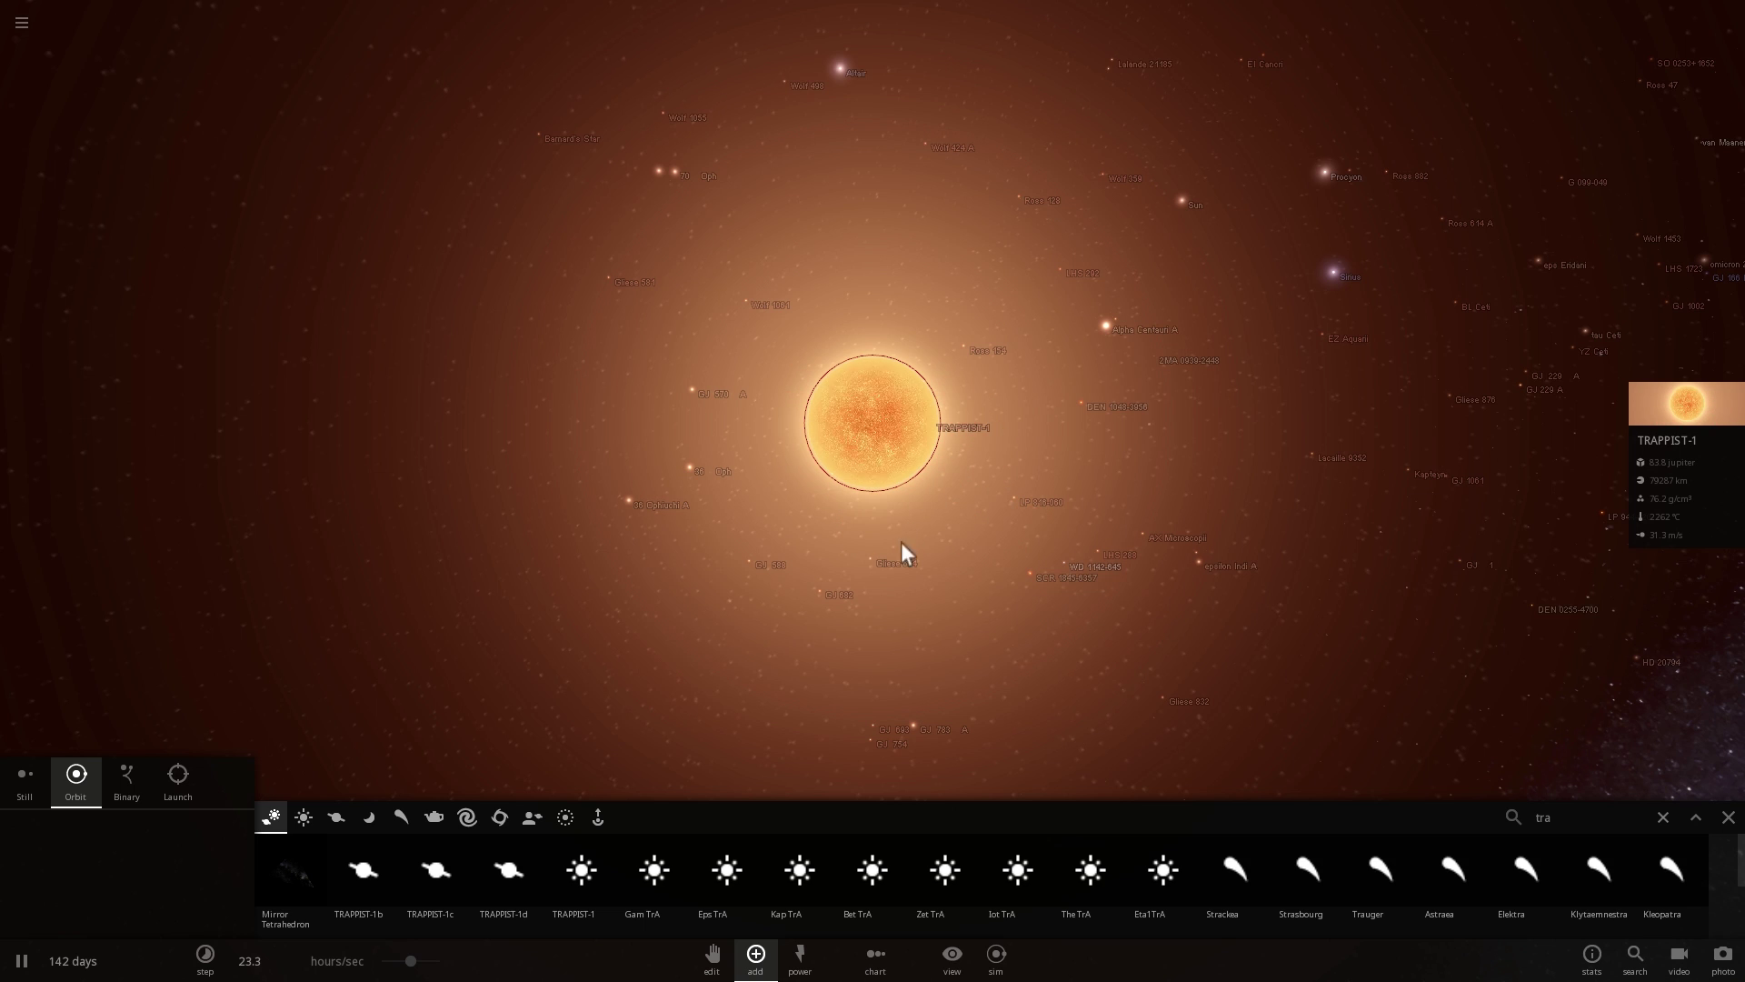
scroll(882, 670, down, 2)
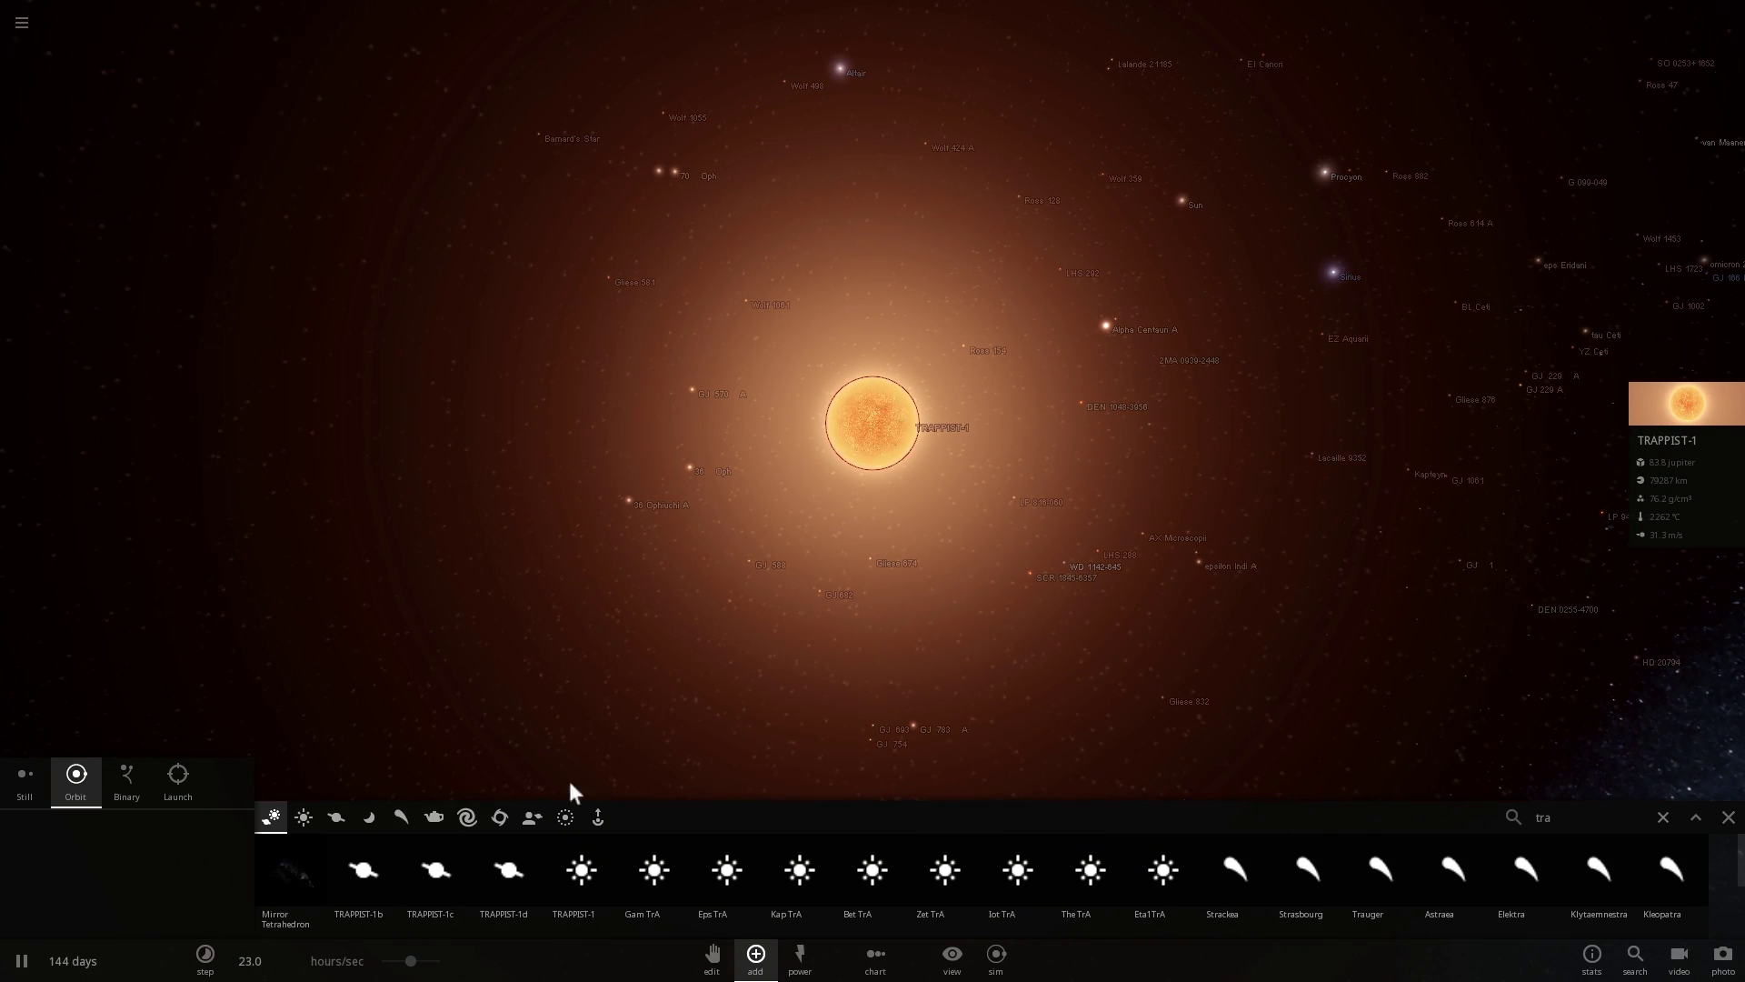
- Explode the TRAPPIST-1 star using the Explode power
click(792, 965)
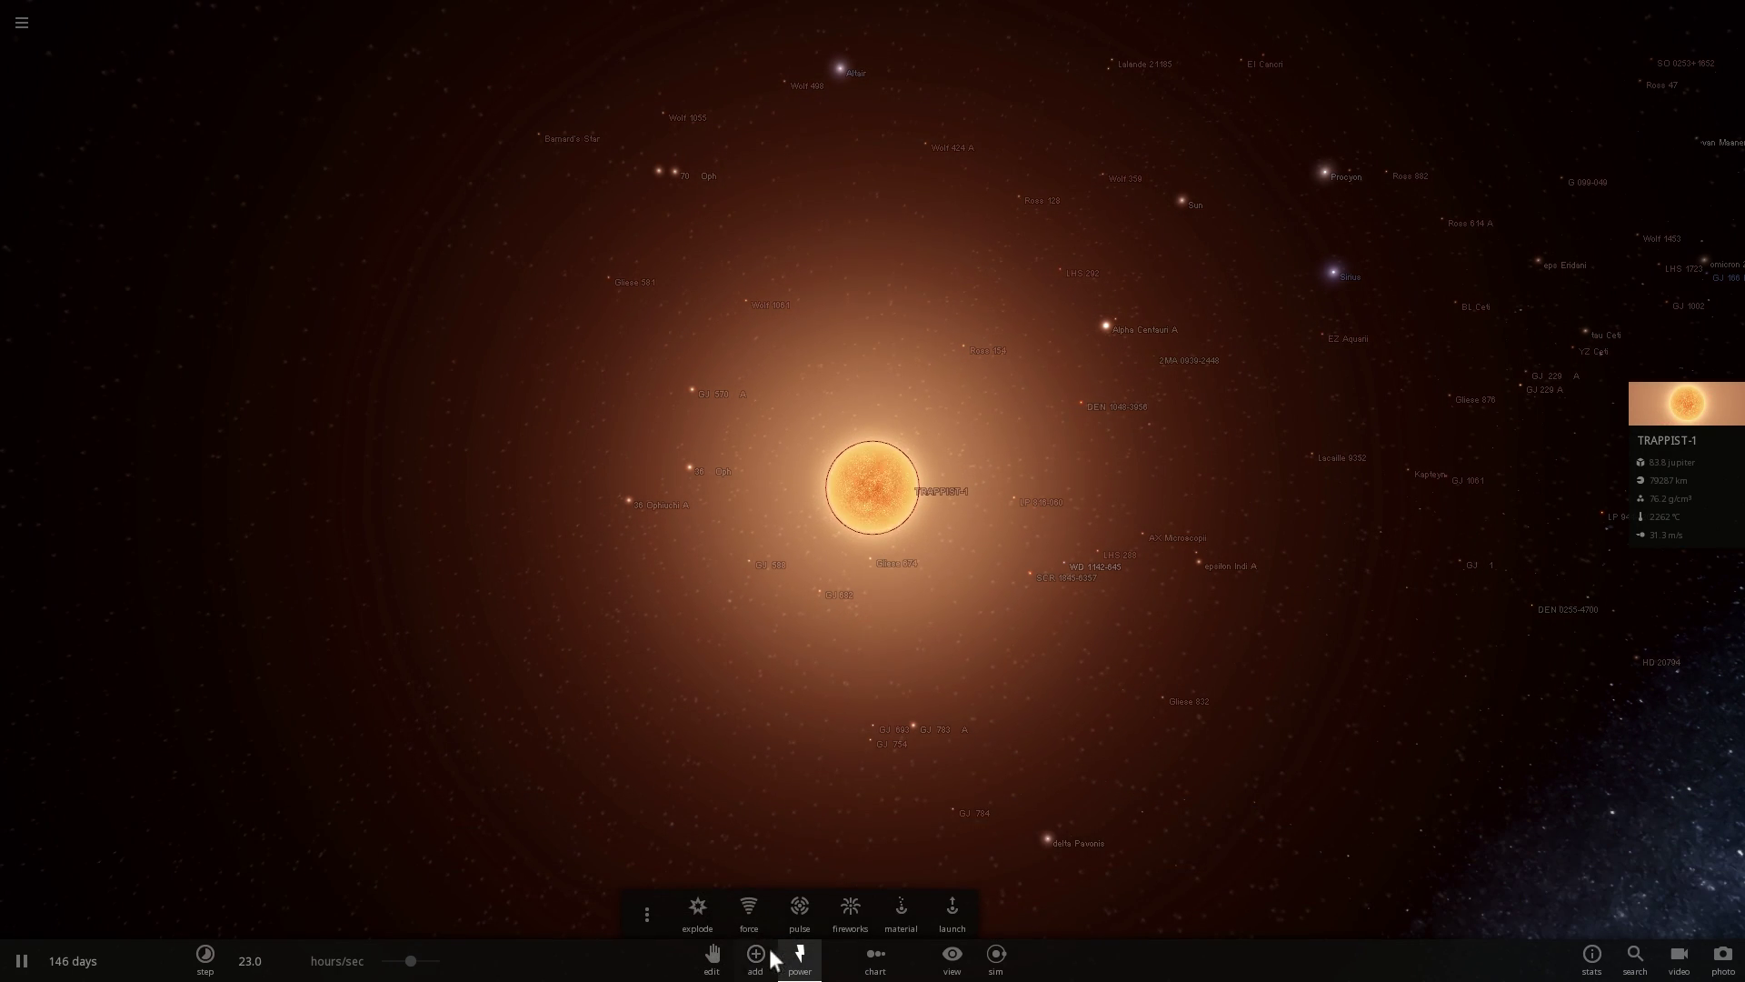
drag(767, 663, 880, 661)
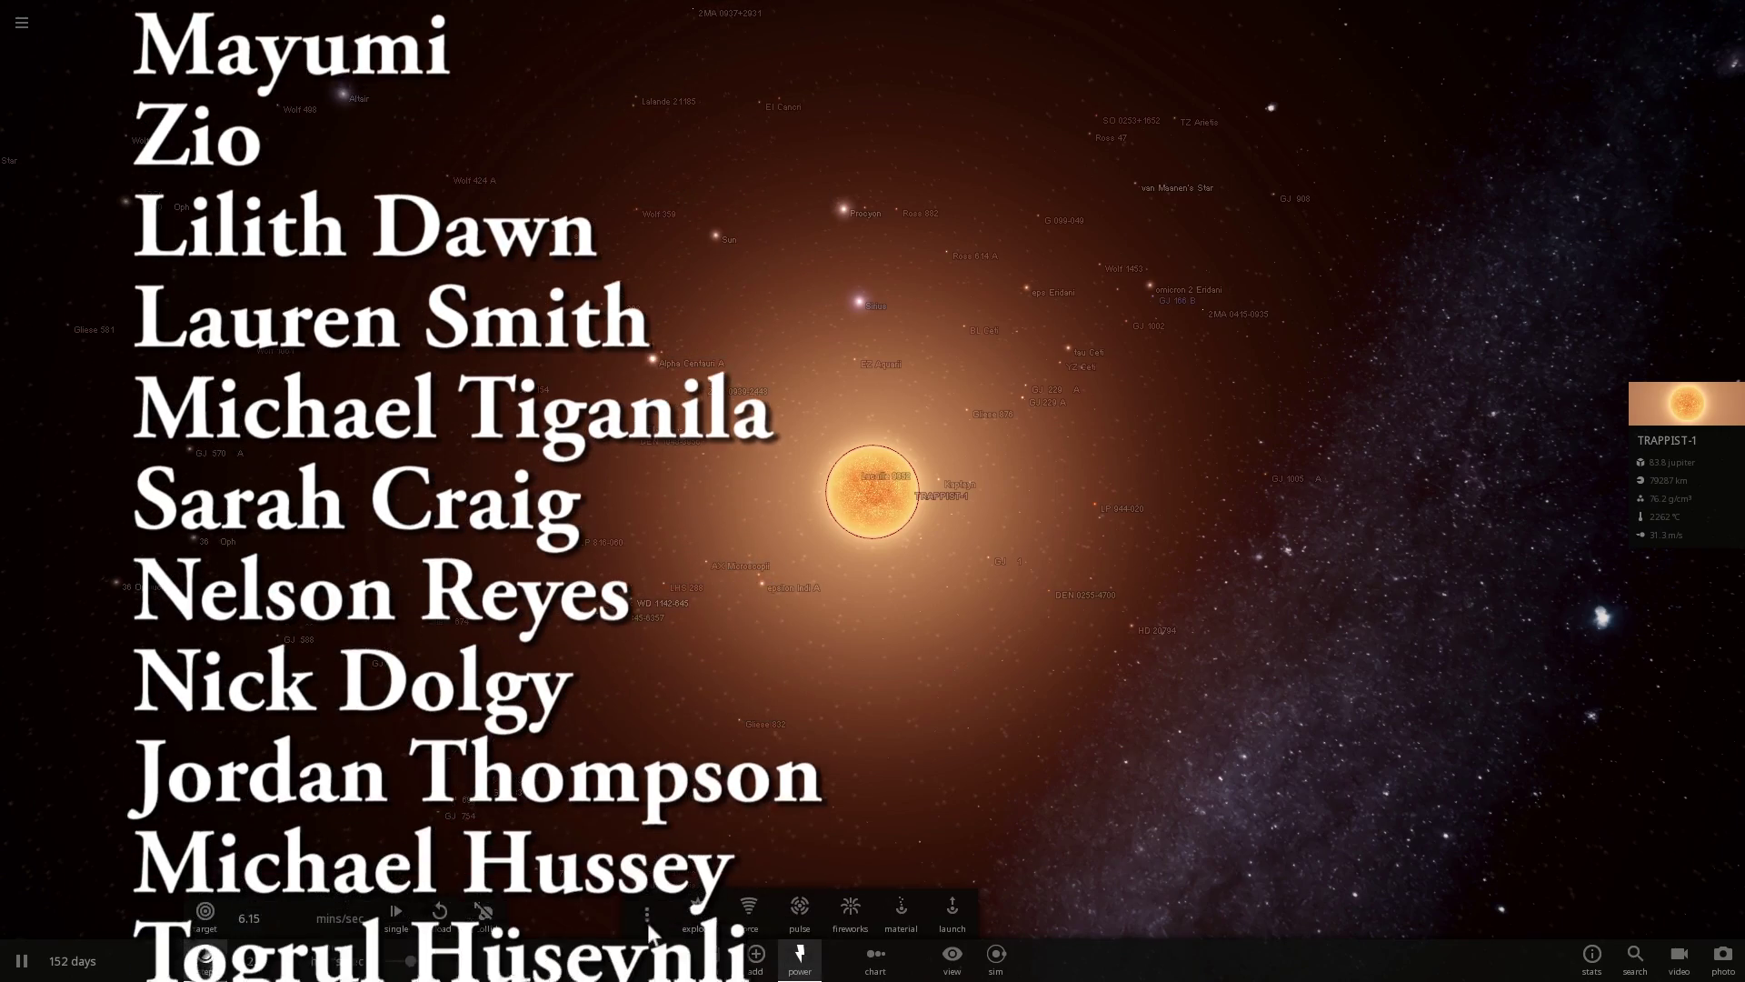
click(695, 909)
click(858, 548)
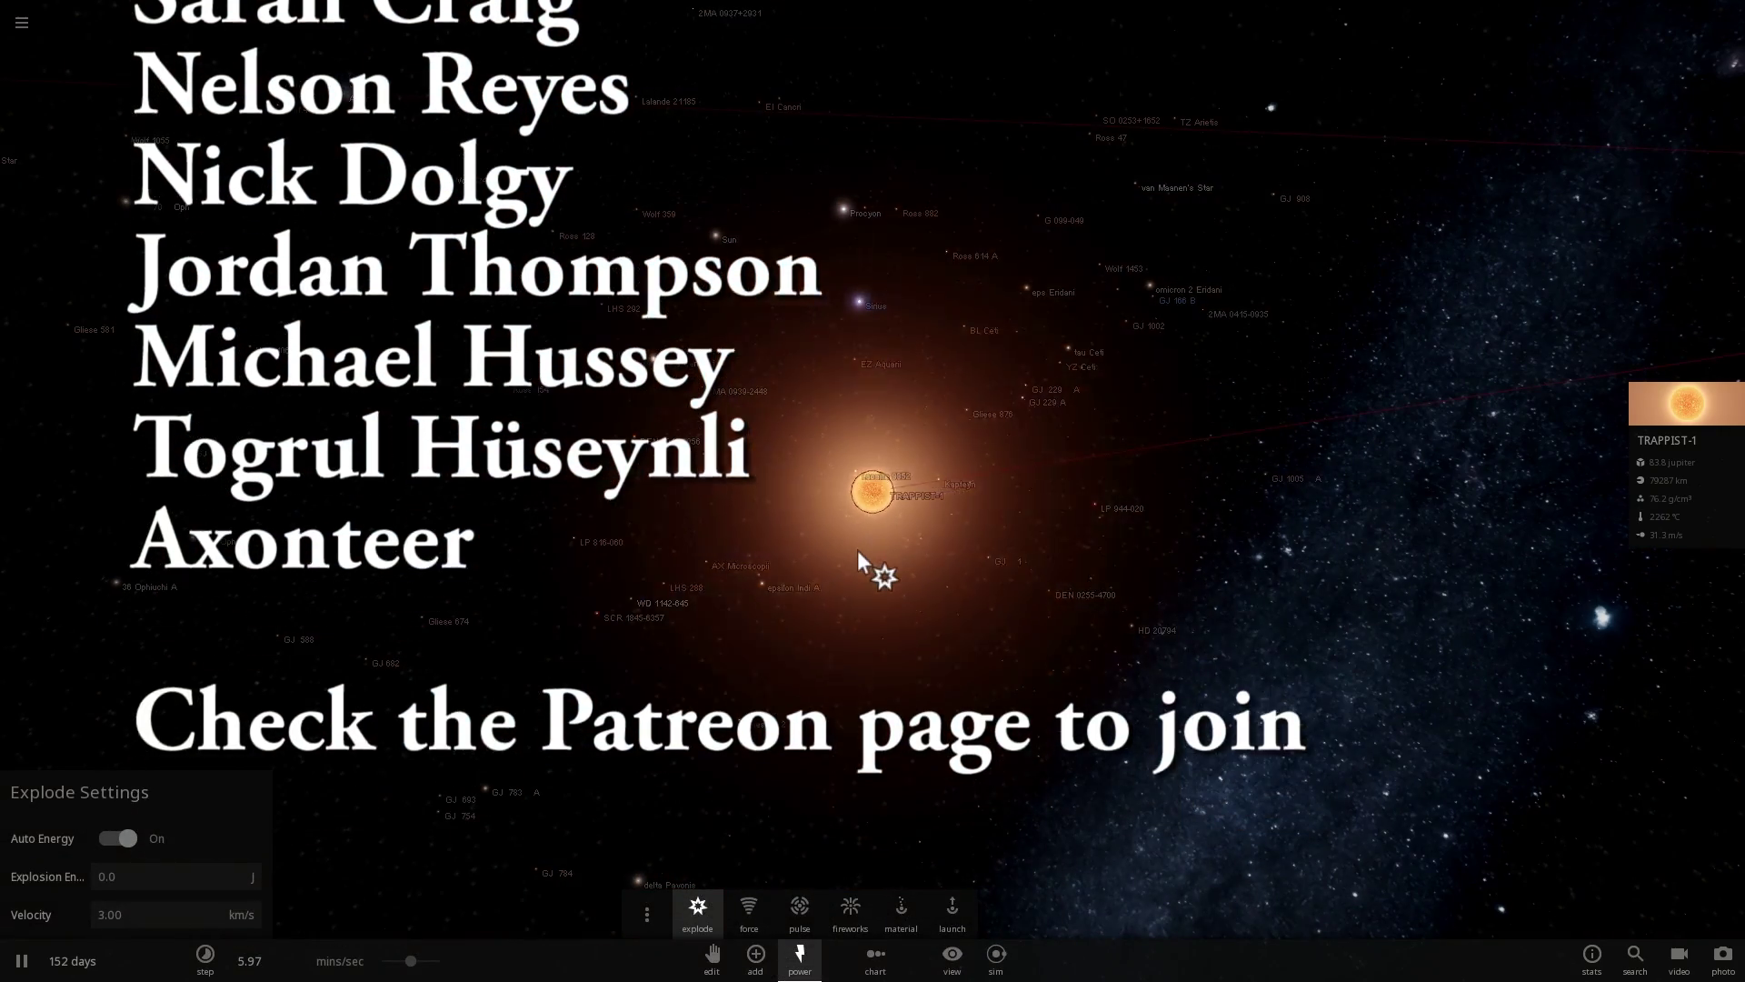
click(867, 492)
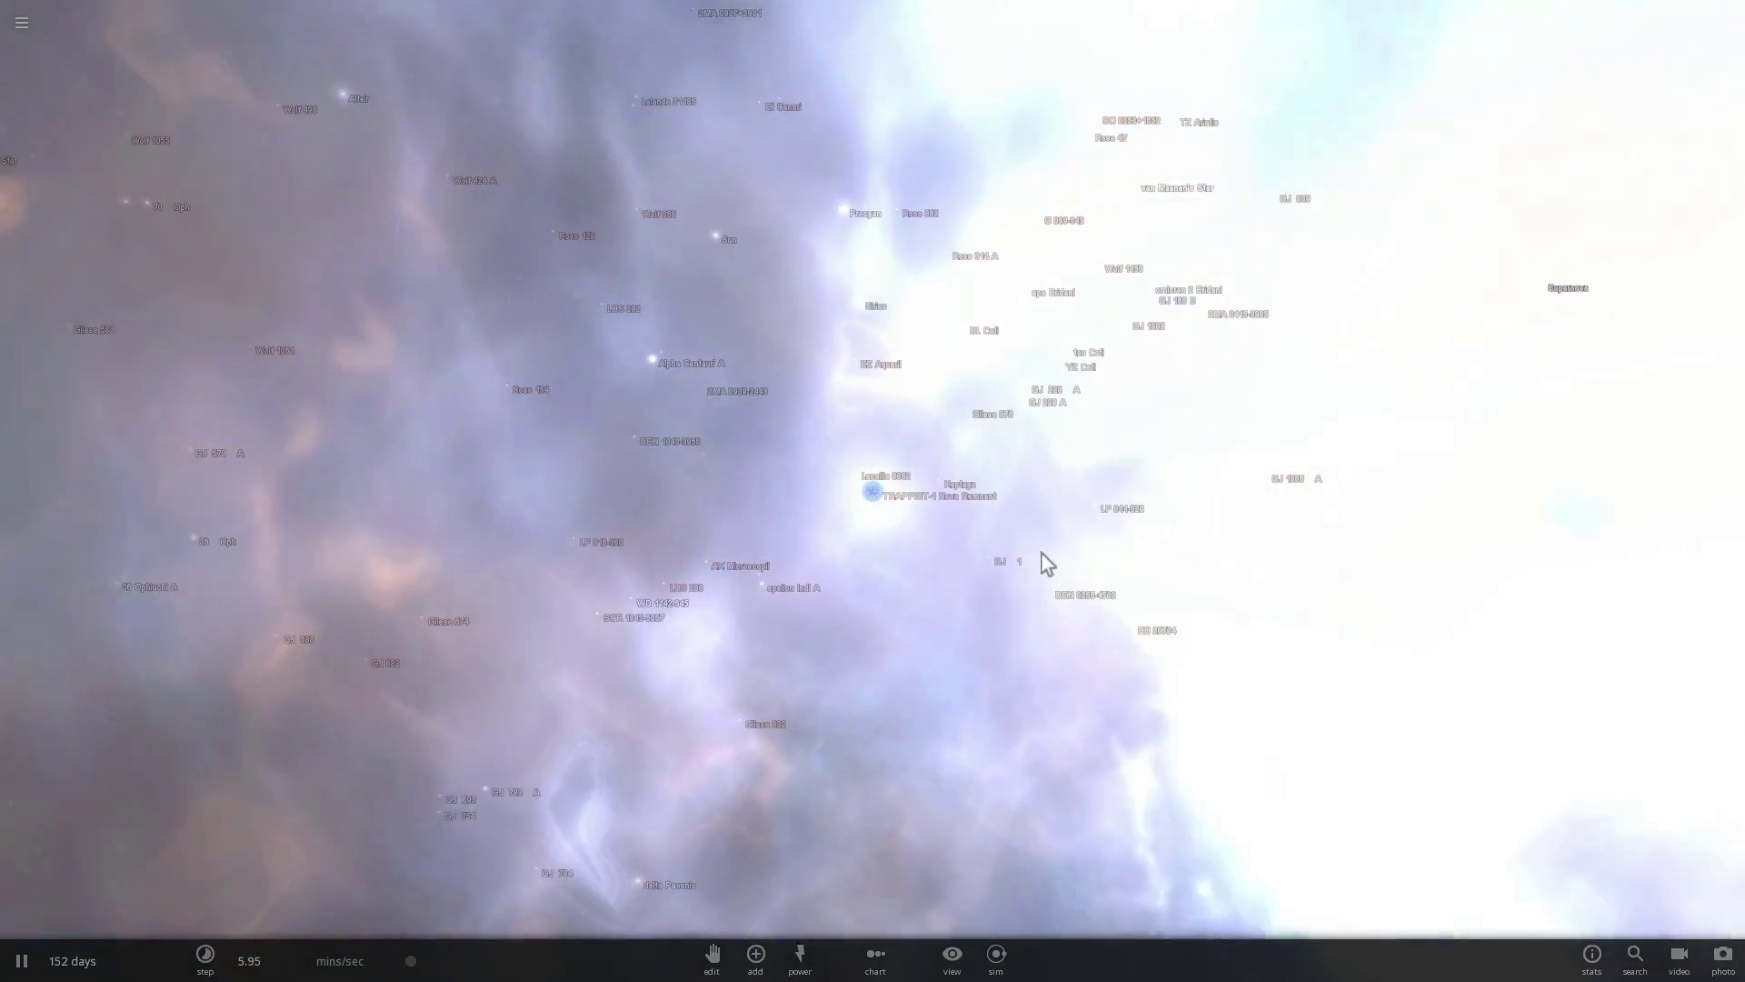
- View the remnant of the exploded TRAPPIST-1 from farther away among the neighboring stars
scroll(1040, 552, down, 5)
drag(1063, 500, 1311, 489)
drag(1499, 482, 1300, 449)
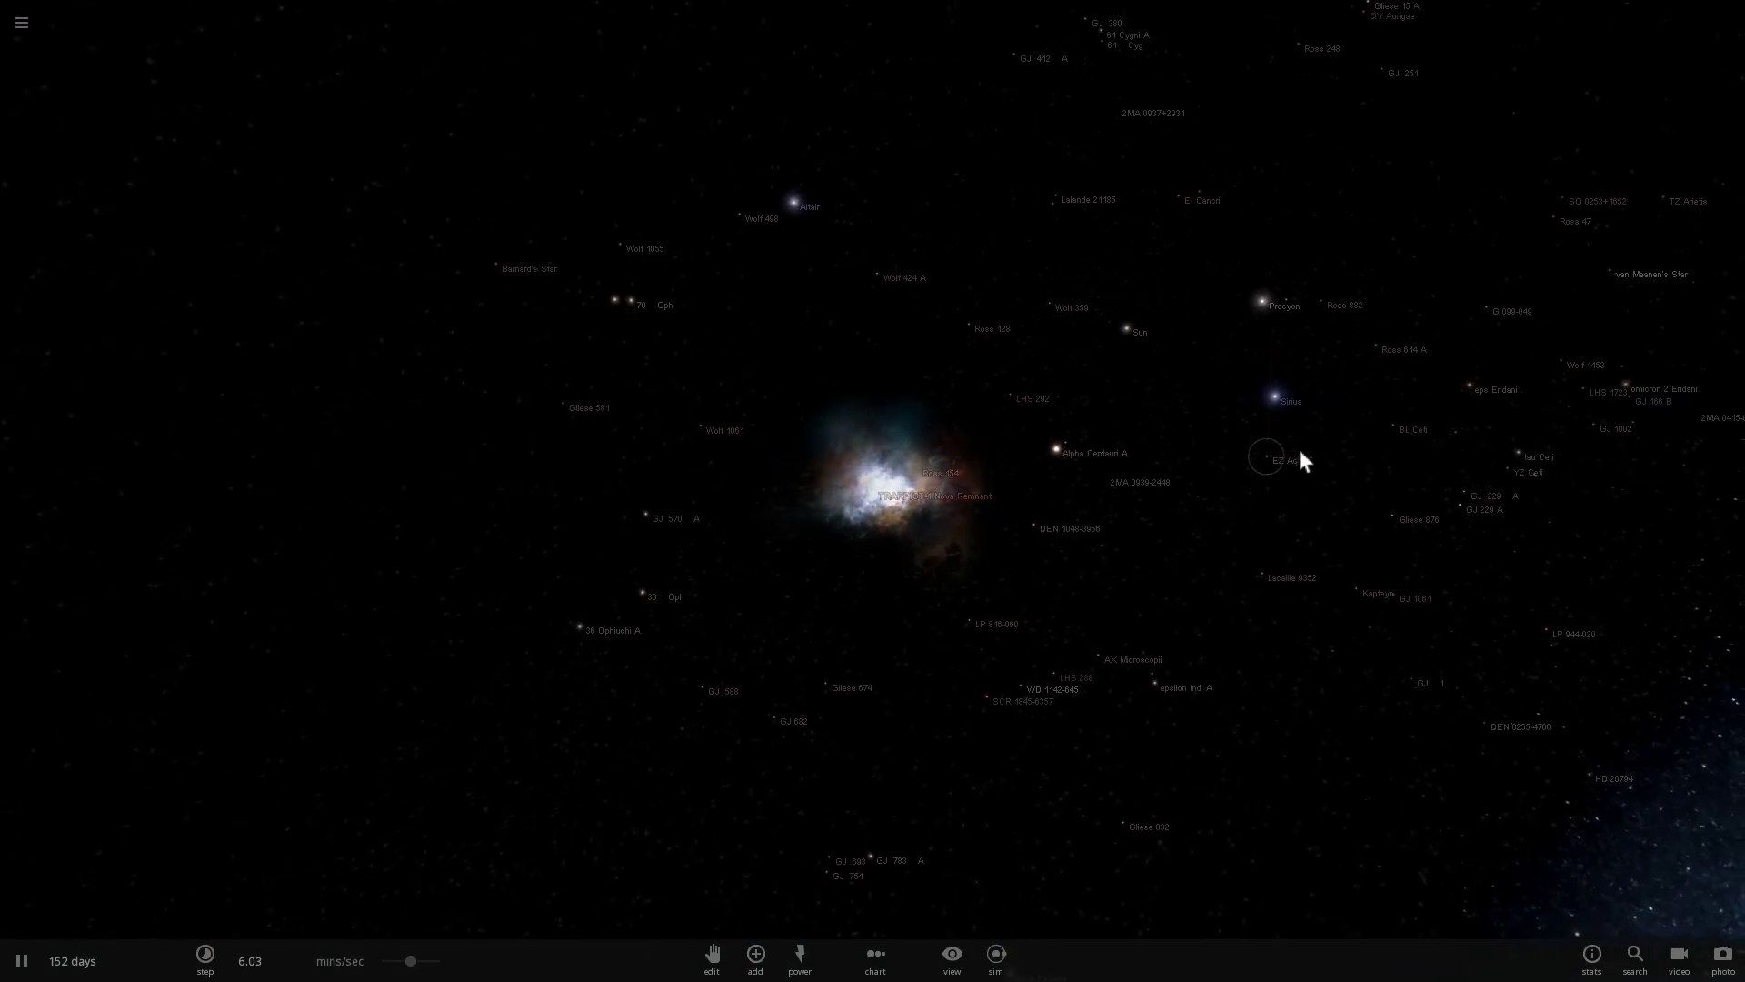
- Select and center the Sun, viewing it from several angles and up close with the TRAPPIST-1 remnant in the background
double_click(1120, 331)
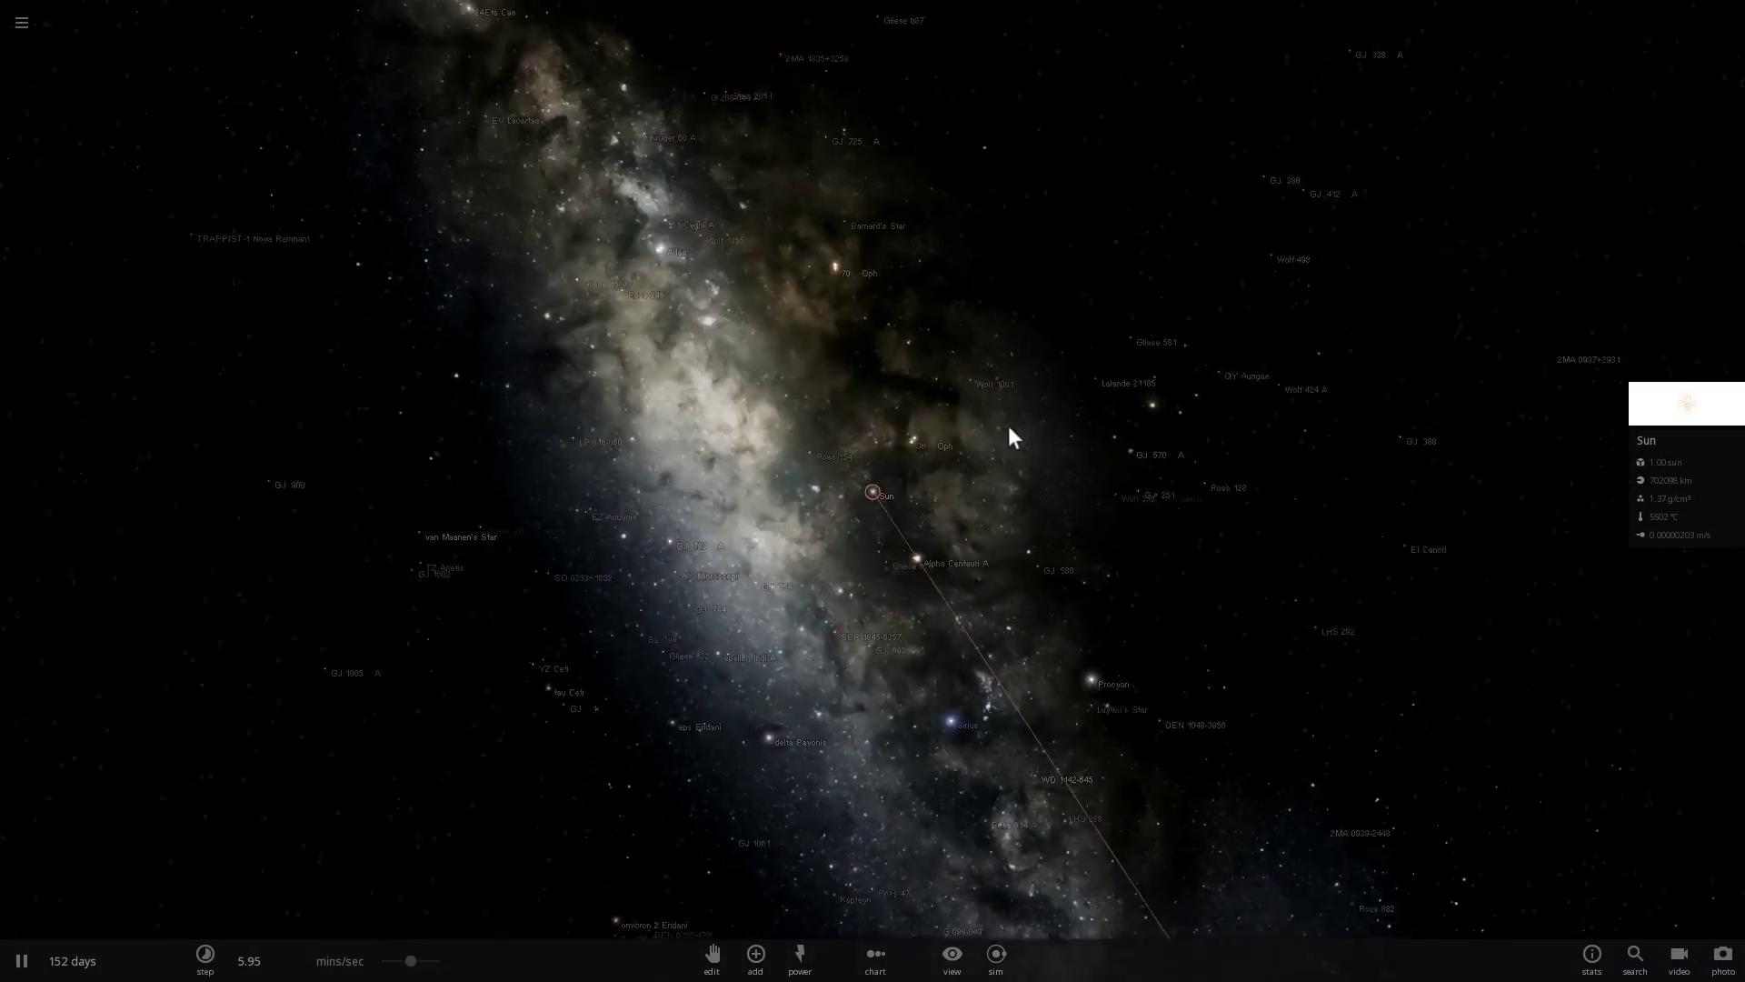
drag(1017, 427, 1038, 496)
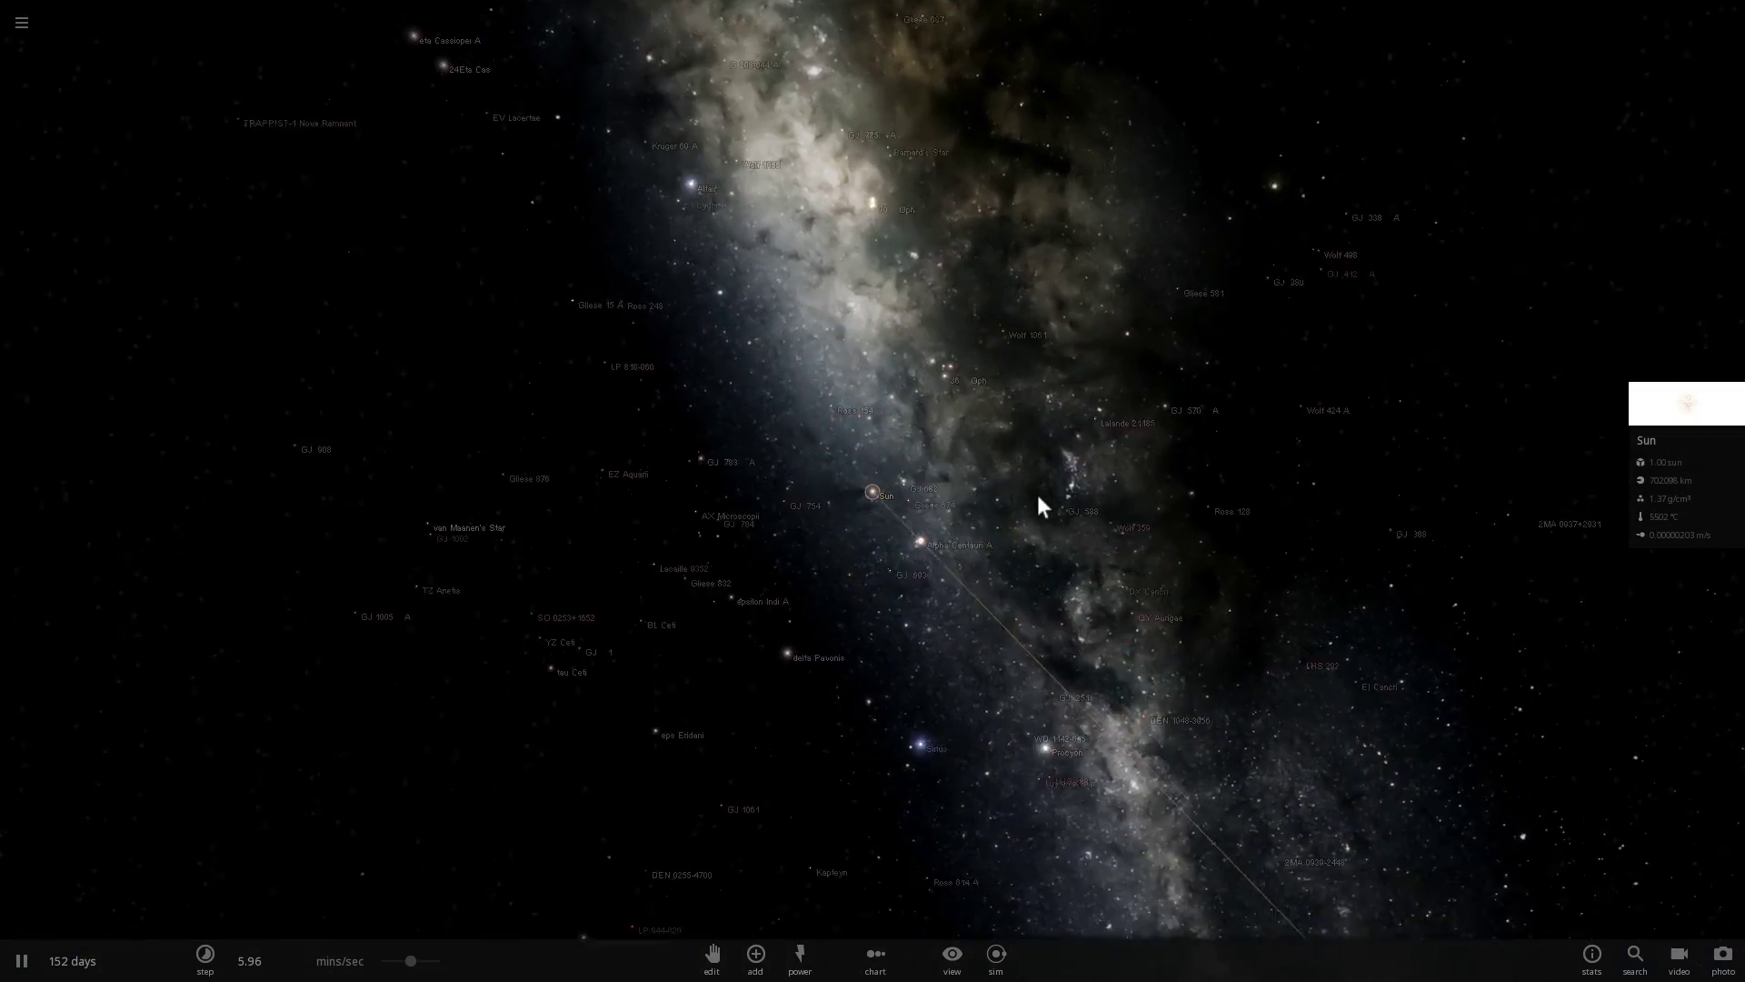
scroll(1029, 483, down, 5)
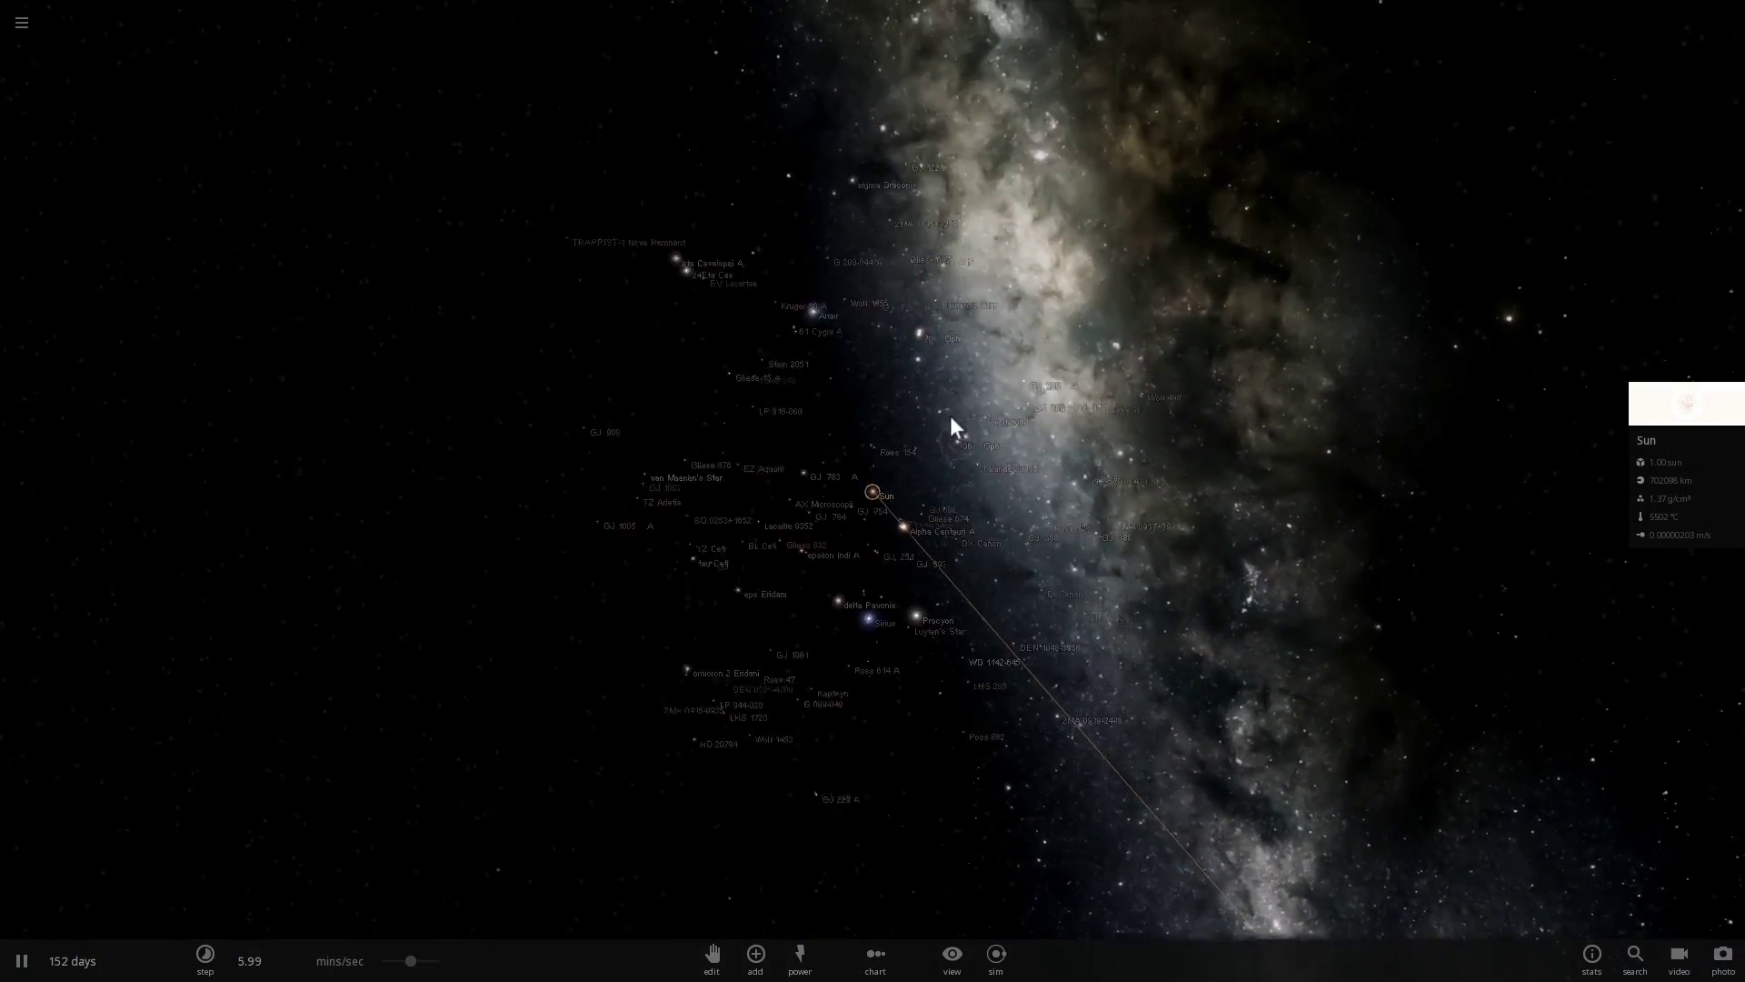
drag(980, 443, 995, 456)
scroll(968, 465, up, 4)
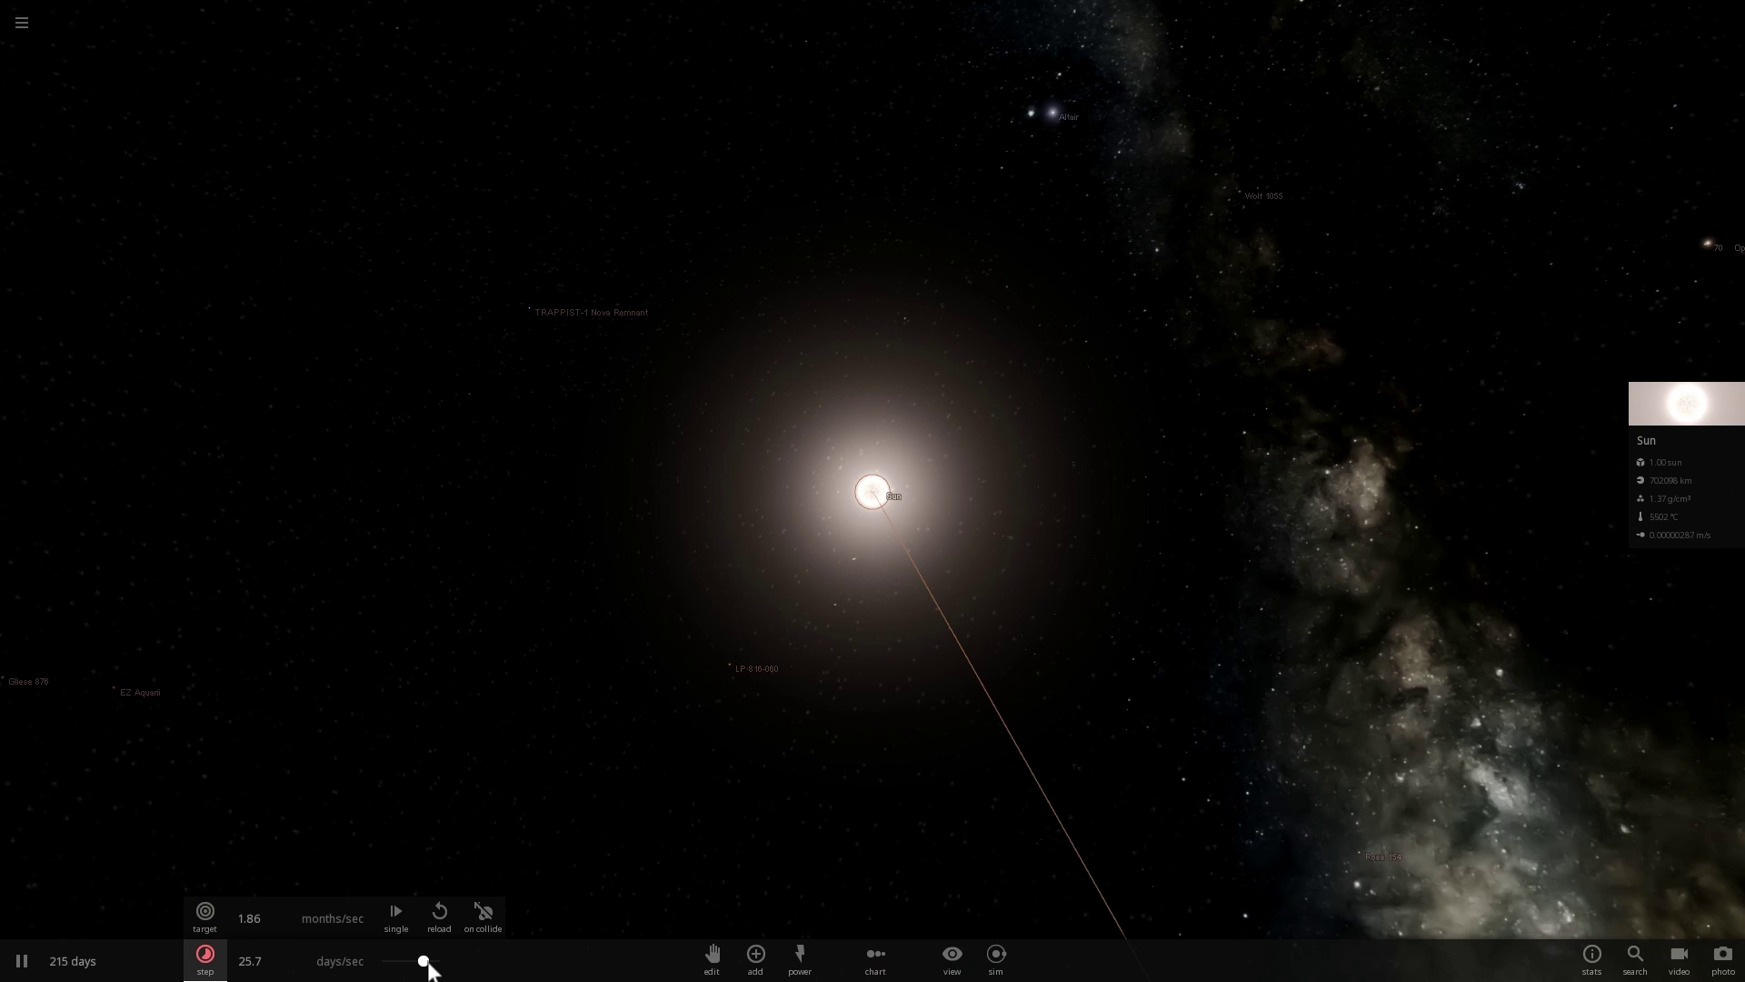
- Speed up the simulation in stages to about 28 years per second to watch the TRAPPIST-1 remnant expand
drag(428, 961, 427, 960)
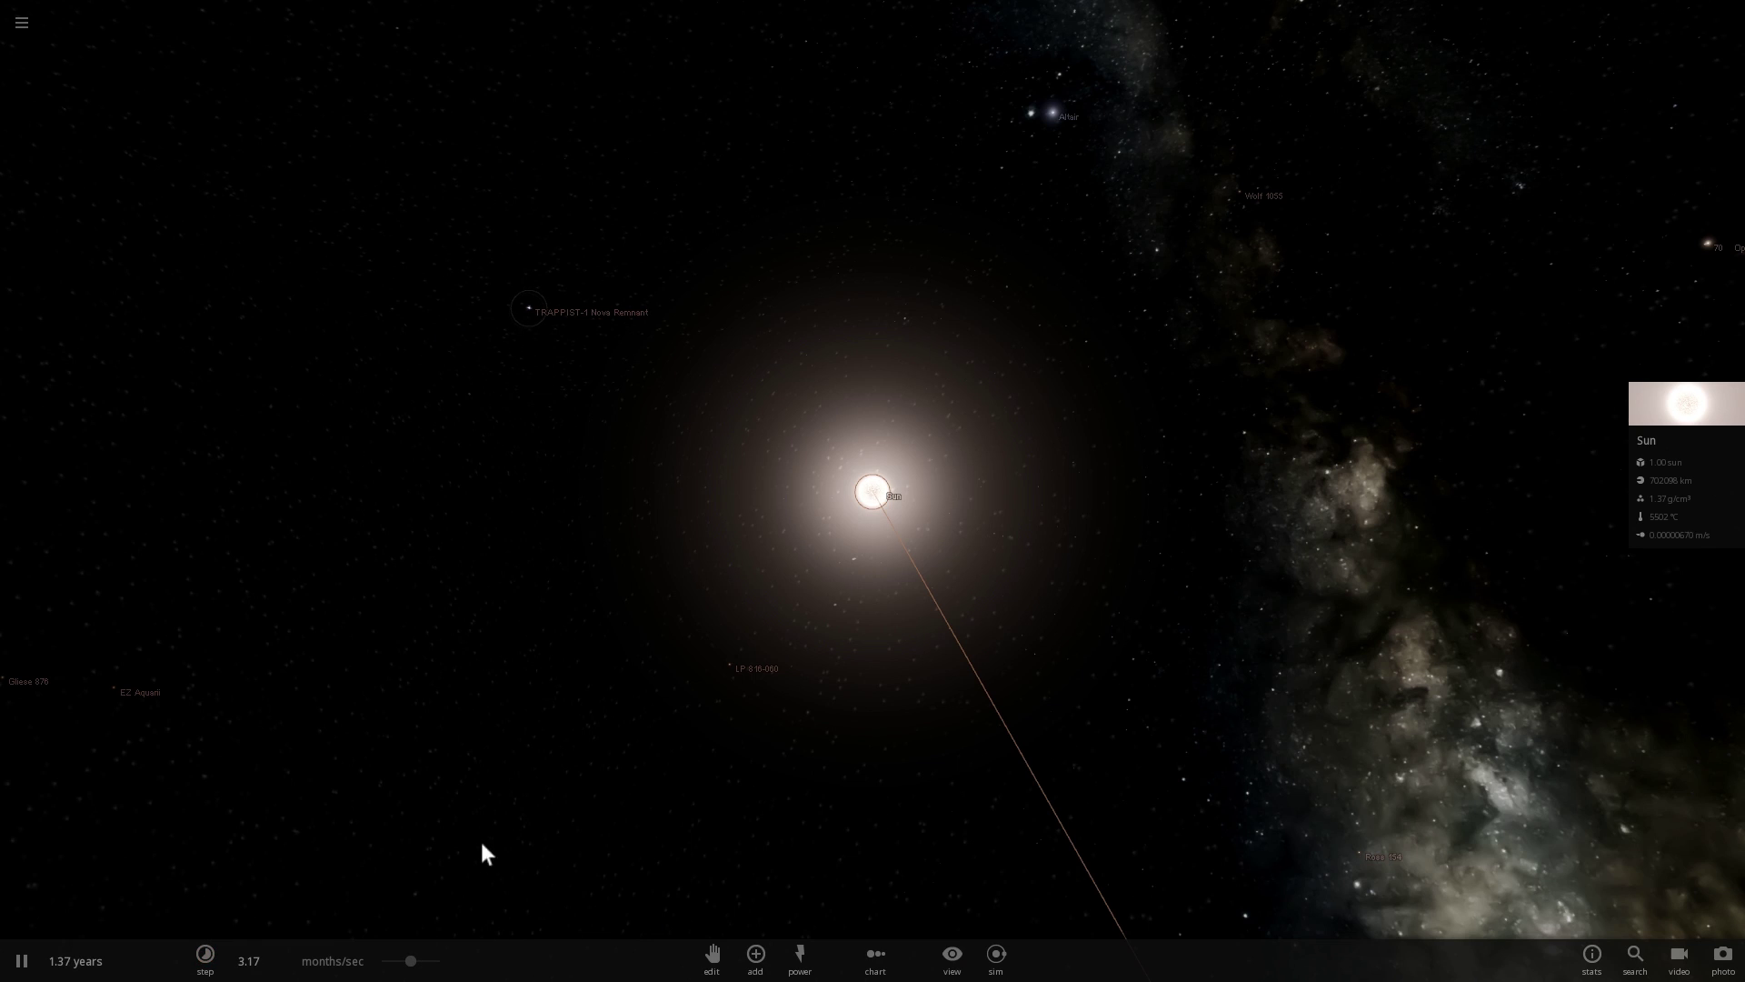
drag(437, 960, 438, 960)
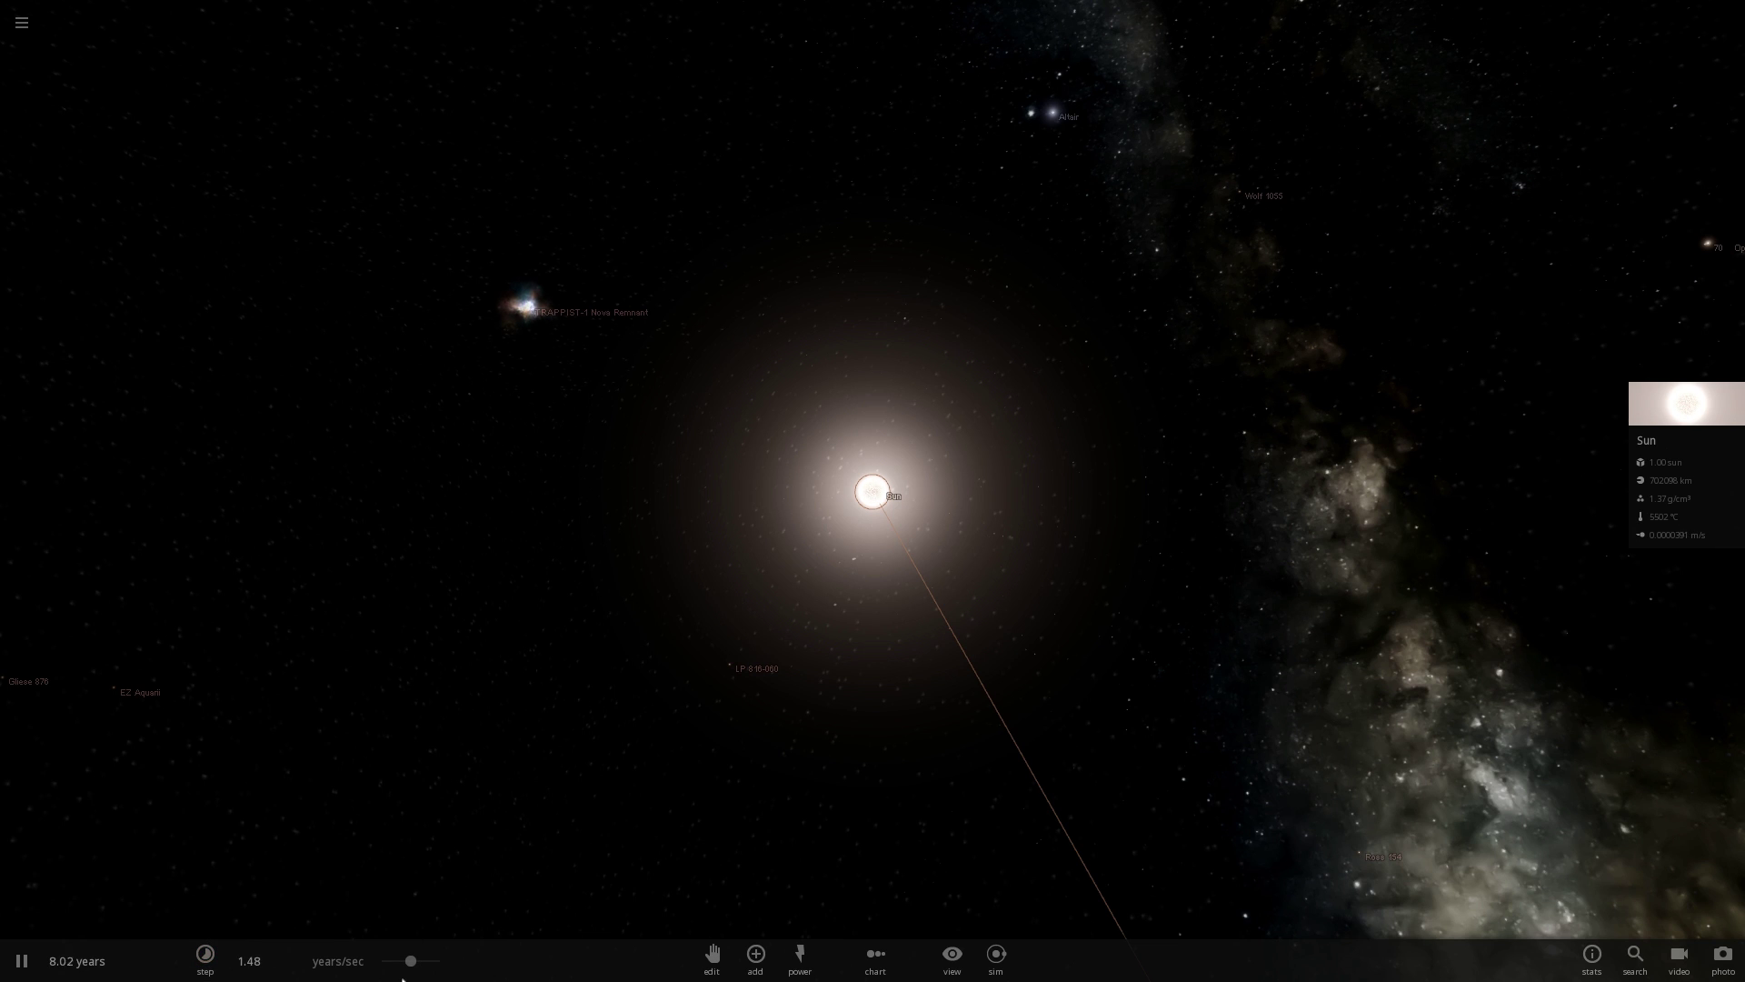
drag(406, 963, 416, 960)
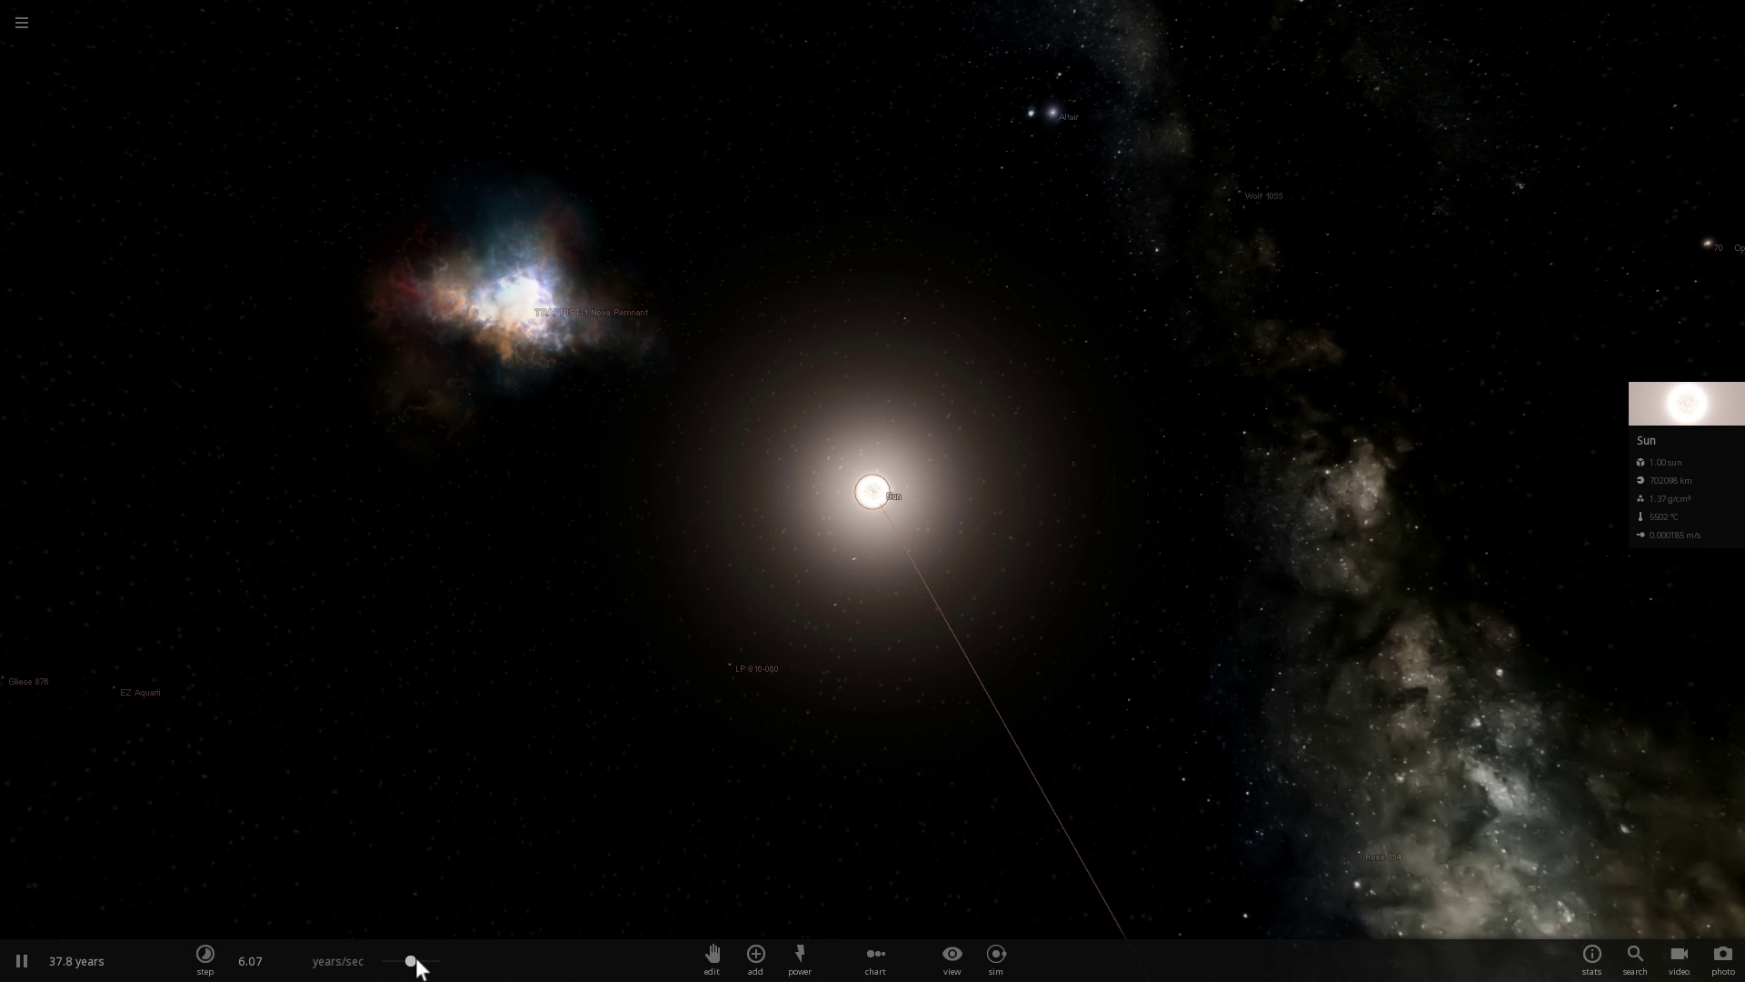
drag(415, 960, 422, 945)
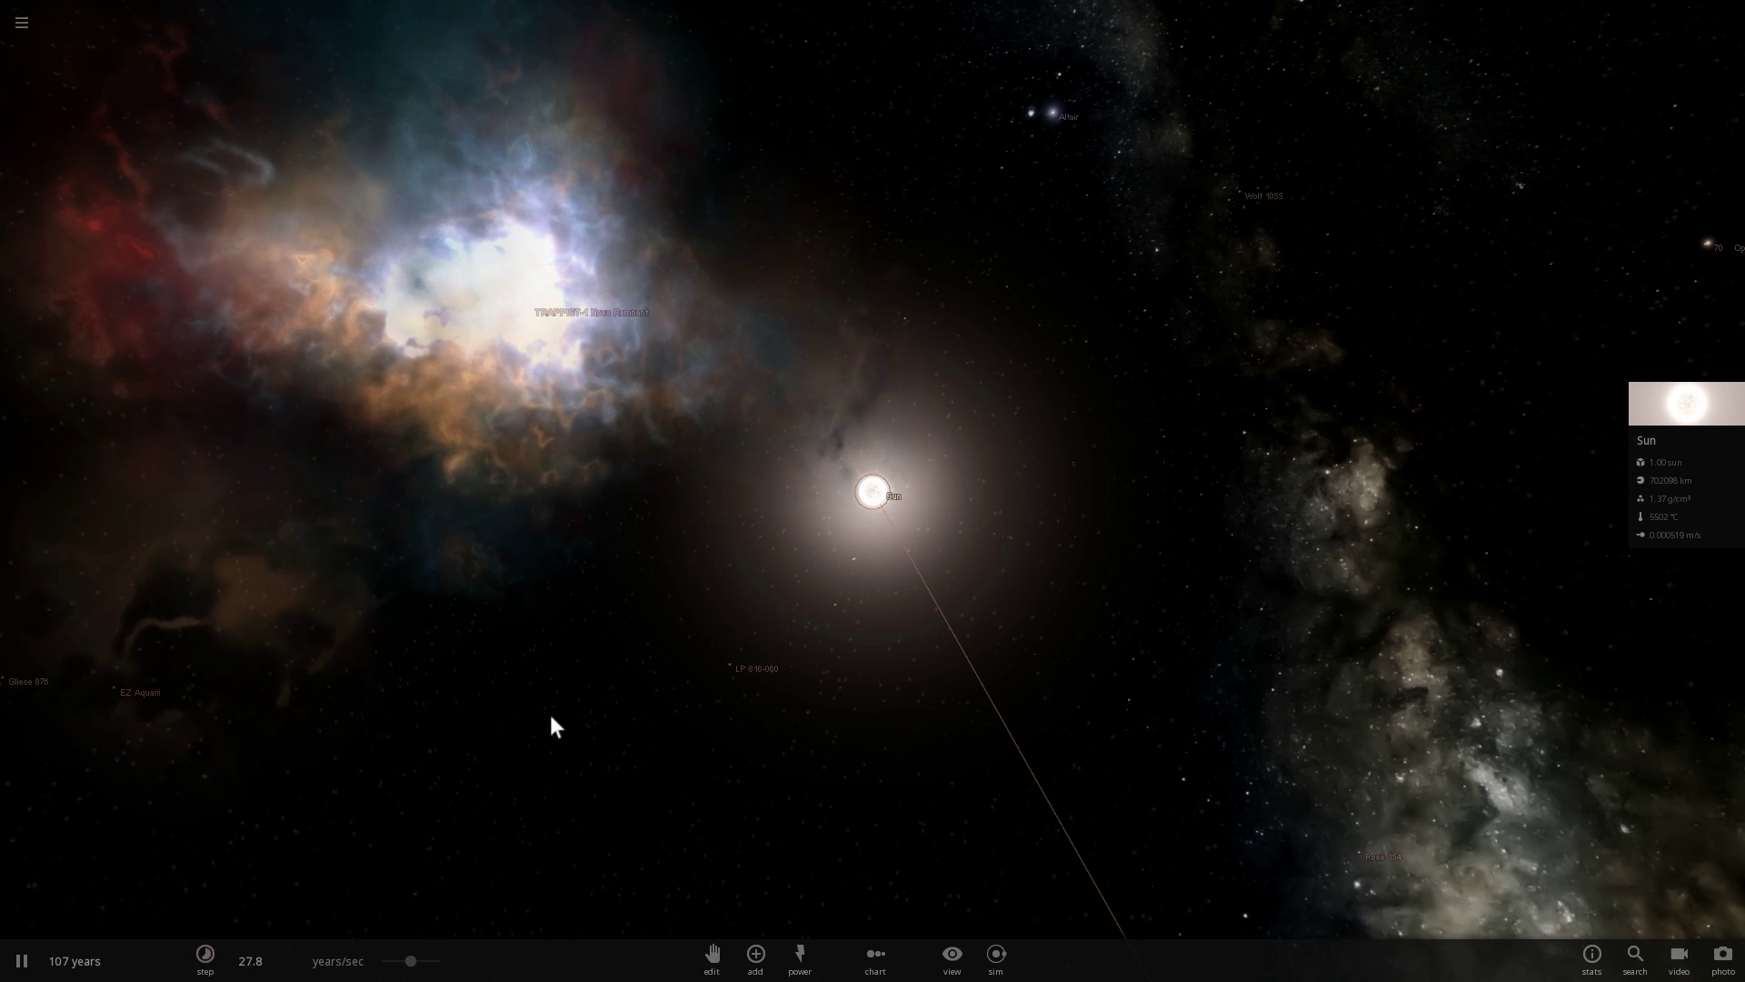